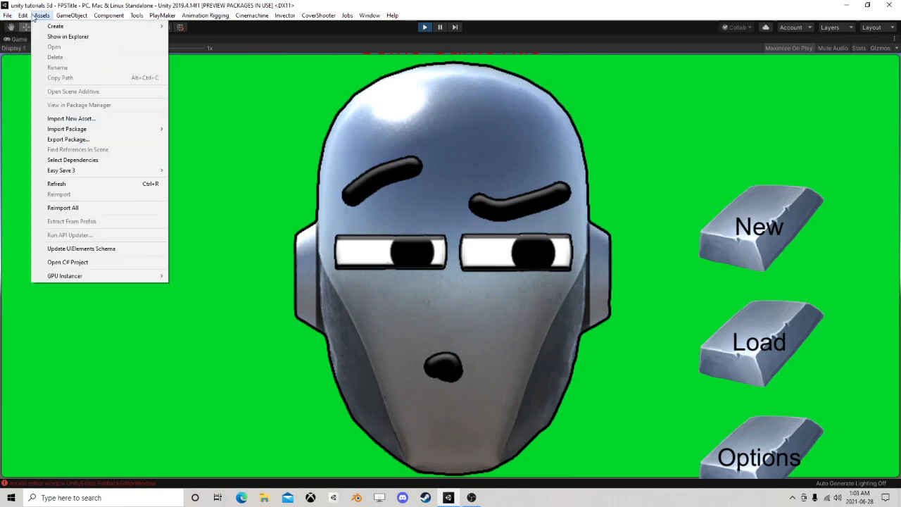
Step: Stop play mode and check the global volume in the project's audio settings
{"action": "mouse_move", "coordinate": [394, 15]}
{"action": "left_click", "coordinate": [433, 4]}
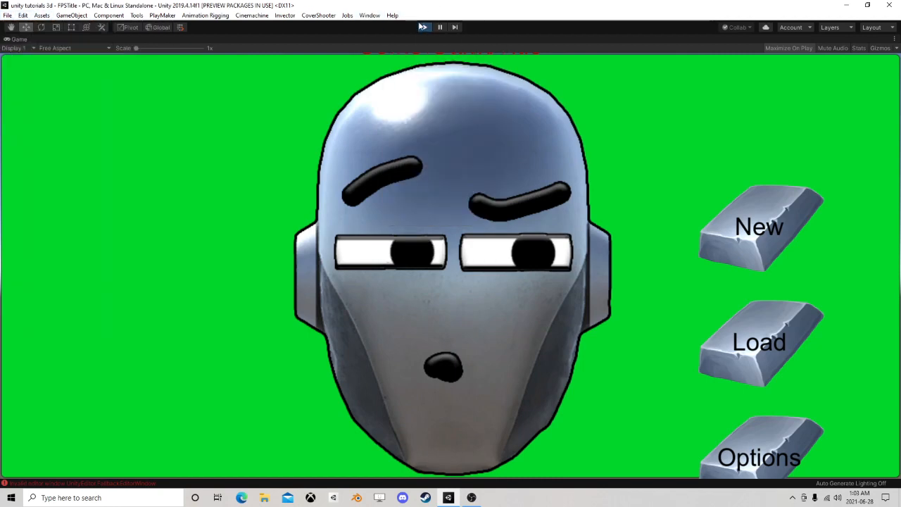
{"action": "left_click", "coordinate": [423, 27]}
{"action": "left_click", "coordinate": [22, 15]}
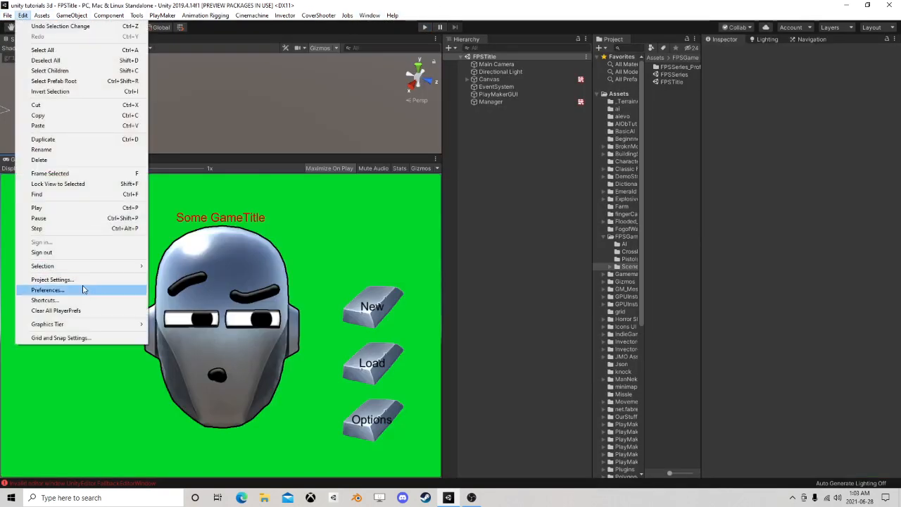
{"action": "left_click", "coordinate": [52, 279]}
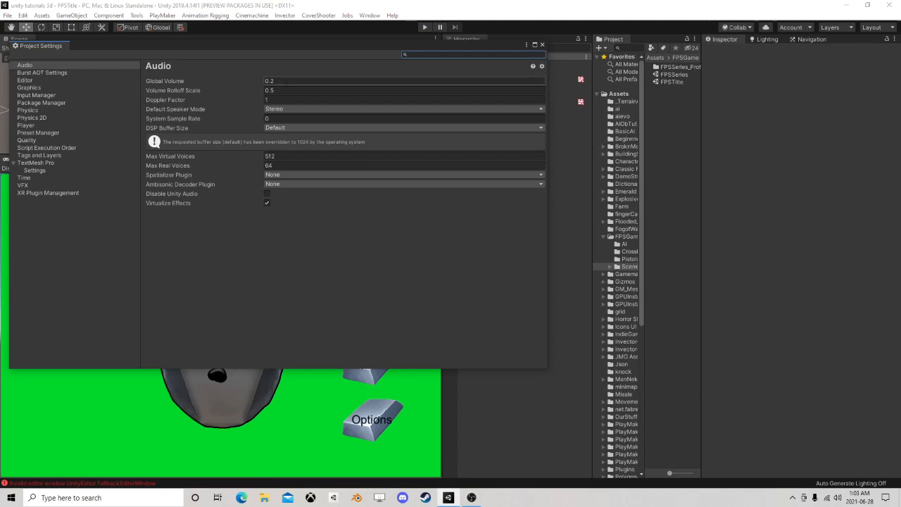
{"action": "left_click", "coordinate": [542, 45]}
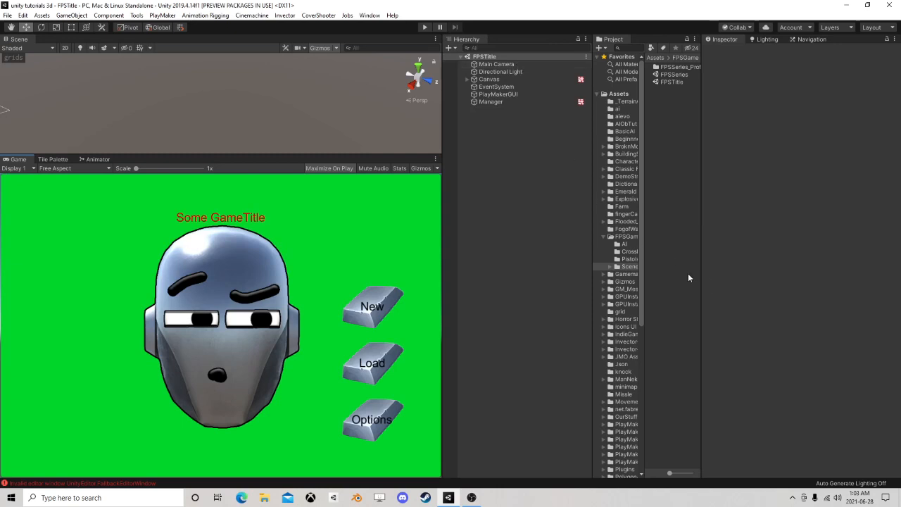
Step: Raise the computer's speaker volume to 95
{"action": "left_click", "coordinate": [837, 498]}
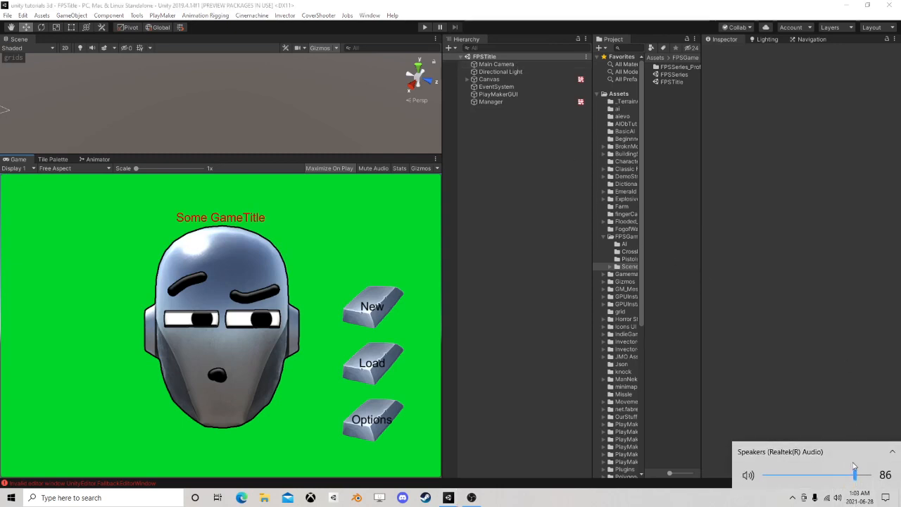
{"action": "left_click_drag", "start_coordinate": [856, 477], "coordinate": [866, 479]}
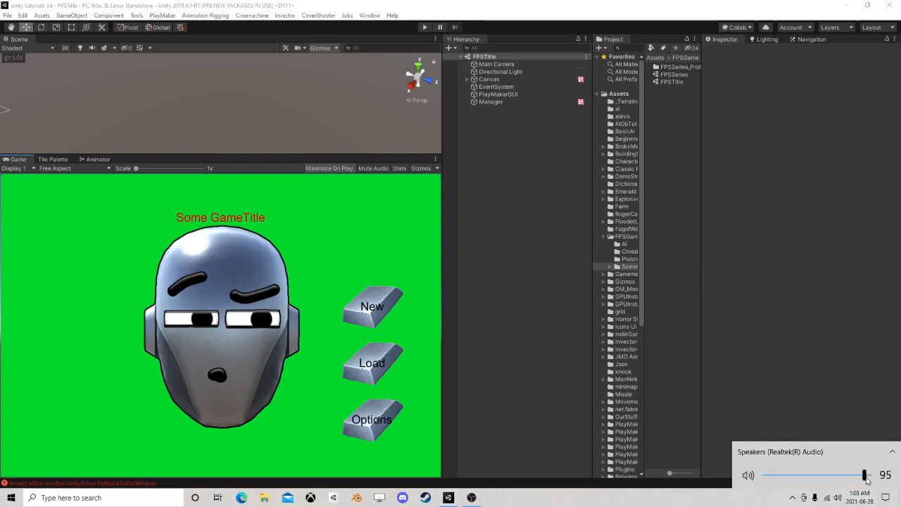
{"action": "left_click", "coordinate": [833, 376]}
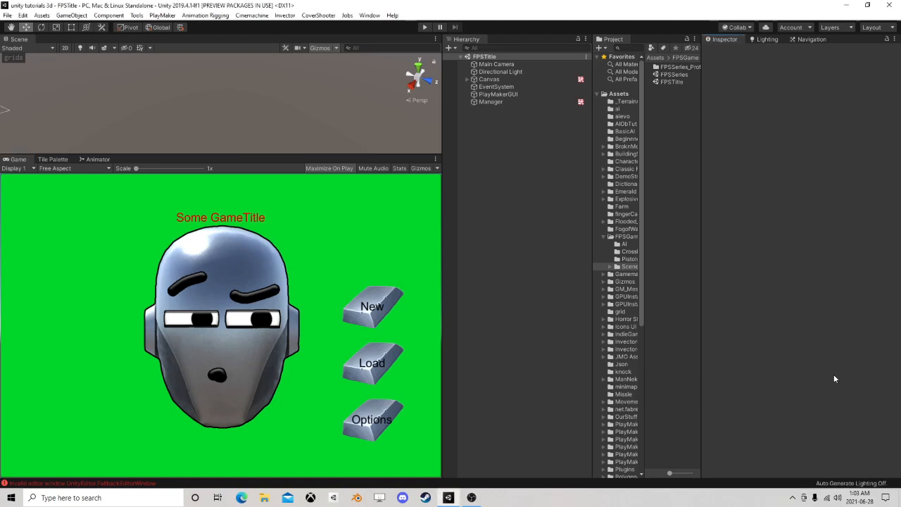
Step: Run the title scene, start a new game and walk across the level to collect the glowing pistol pickup
{"action": "left_click", "coordinate": [424, 26]}
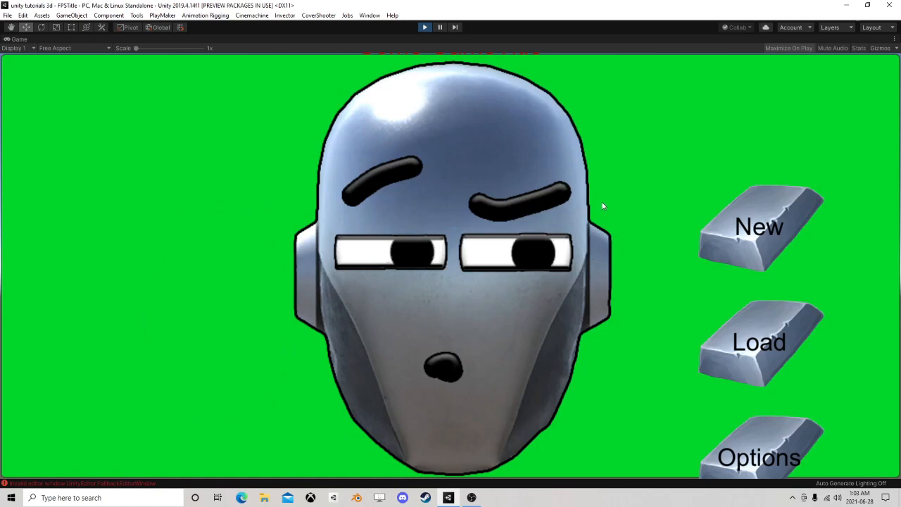
{"action": "left_click", "coordinate": [753, 229]}
{"action": "key", "text": "w"}
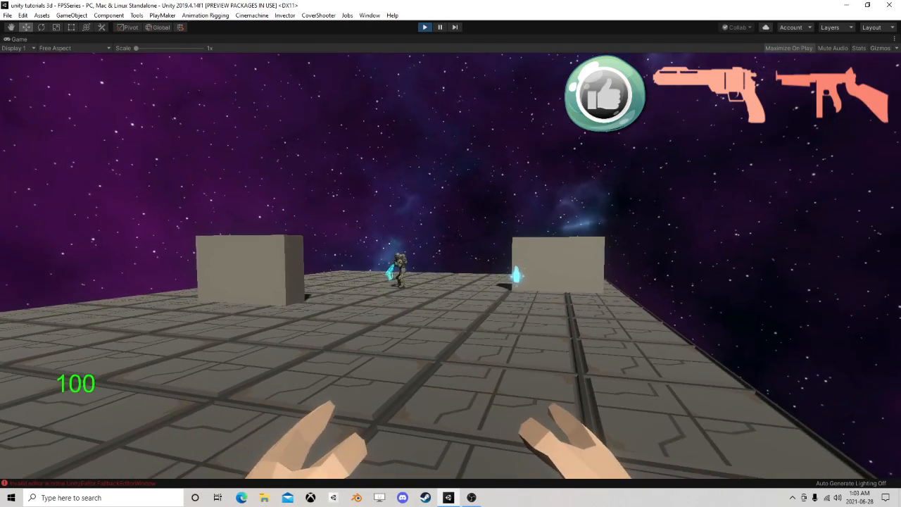
{"action": "key", "text": "w"}
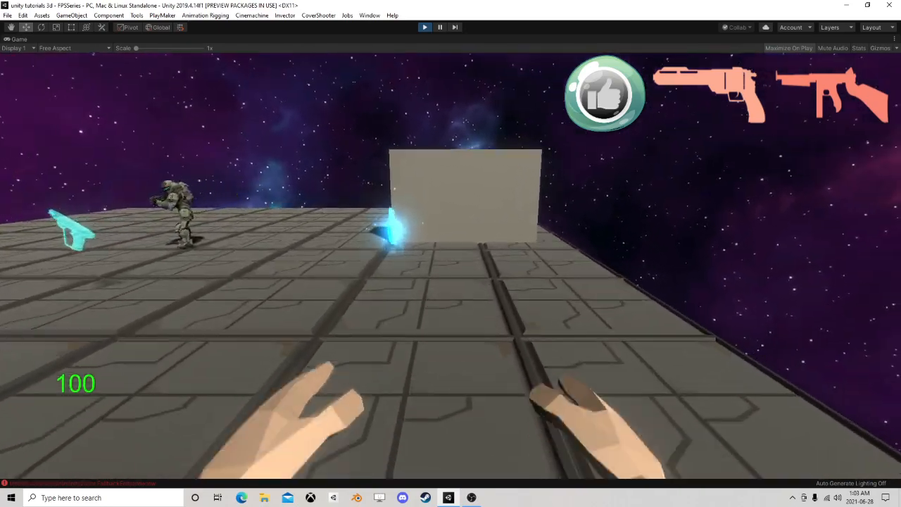
{"action": "key", "text": "w"}
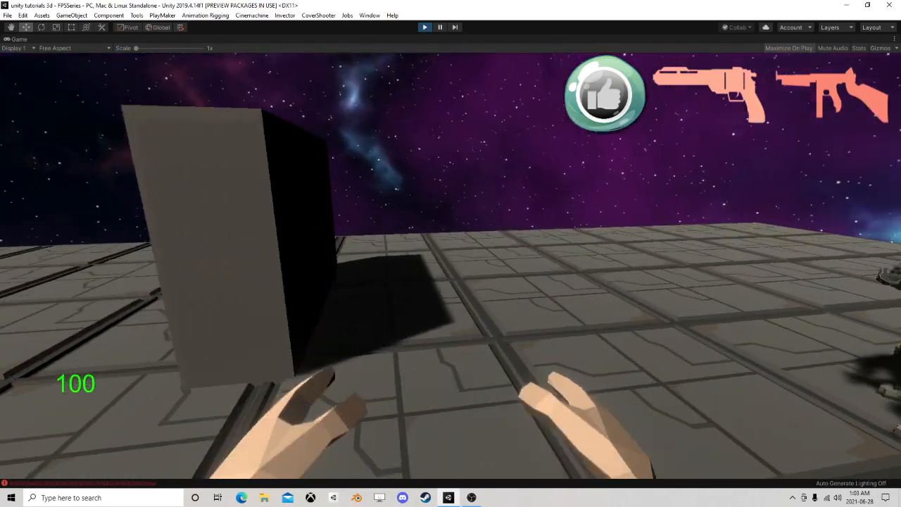
{"action": "key", "text": "s"}
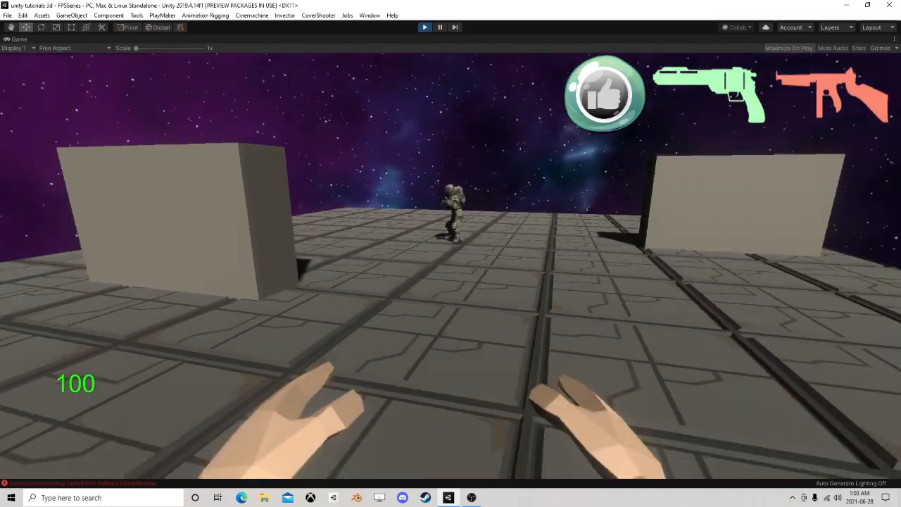
Step: Test the weapon switching by equipping the pistol, and fire at the enemy soldier between the blocks
{"action": "key", "text": "2"}
{"action": "key", "text": "1"}
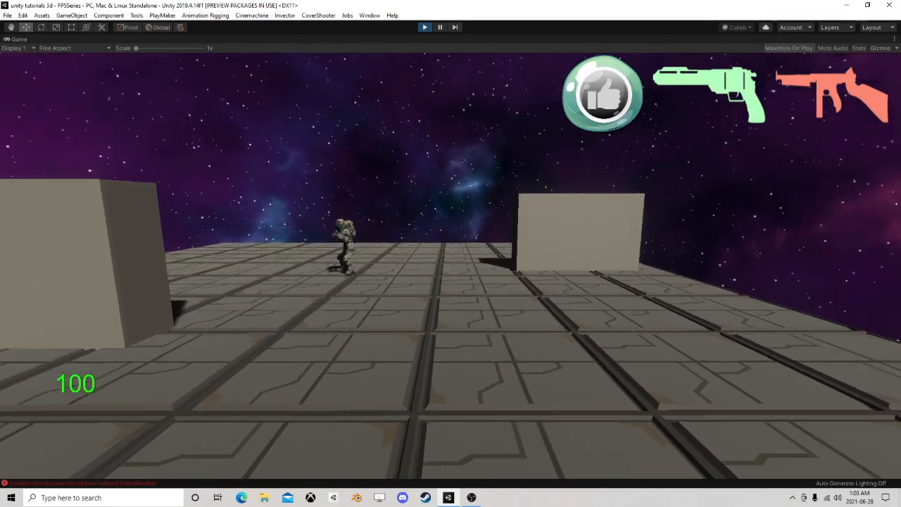
{"action": "key", "text": "2"}
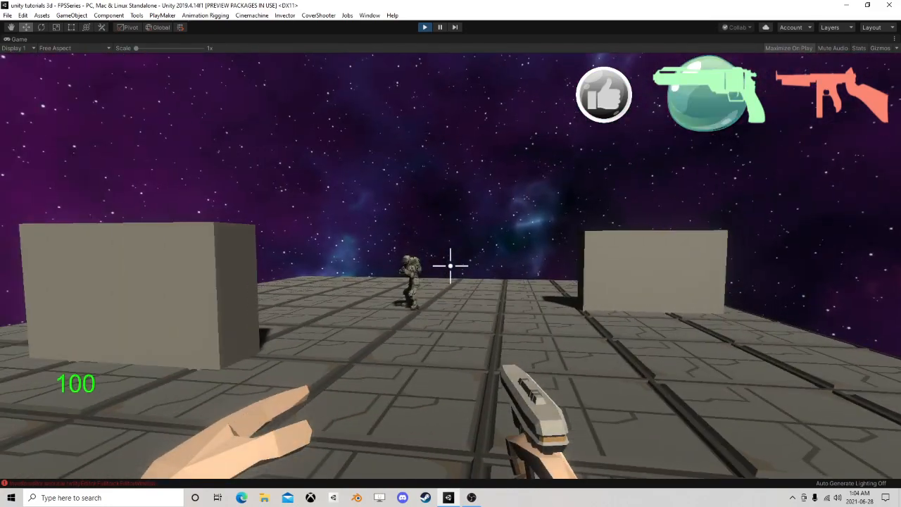
{"action": "key", "text": "a"}
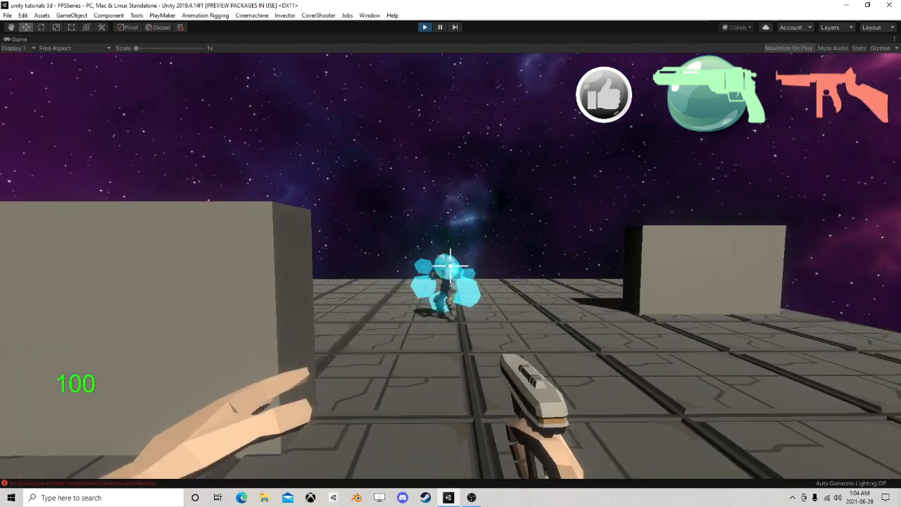
{"action": "left_click", "coordinate": [450, 266]}
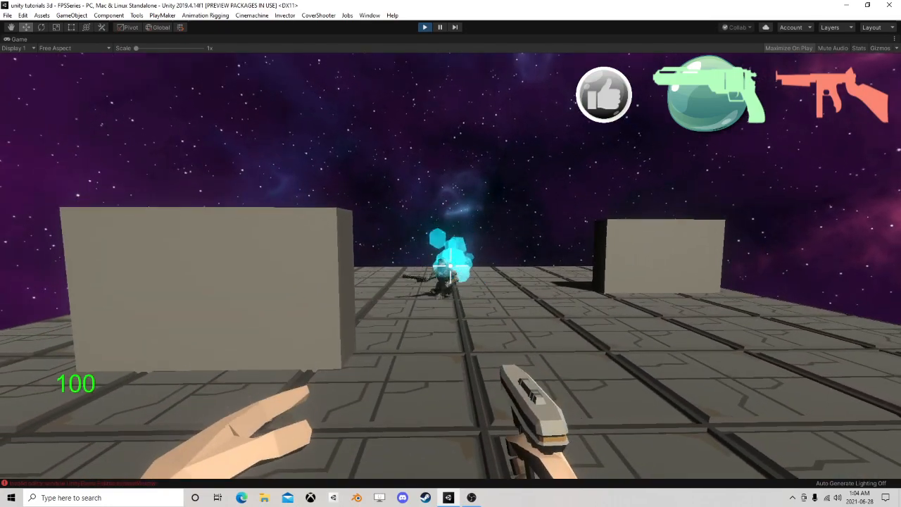
Step: Walk up to the fallen enemy and keep shooting its body to test the ragdoll and explosion effects
{"action": "key", "text": "w"}
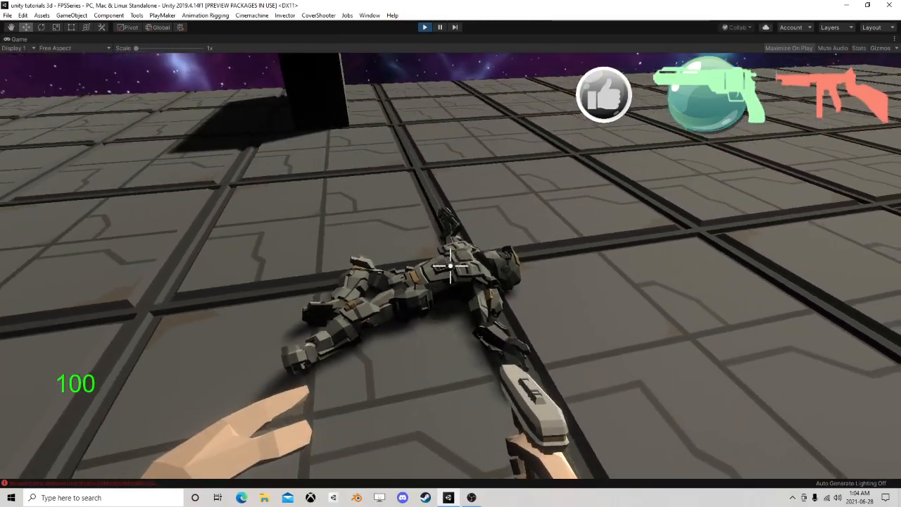
{"action": "left_click", "coordinate": [451, 266]}
{"action": "key", "text": "s"}
{"action": "left_click", "coordinate": [450, 266]}
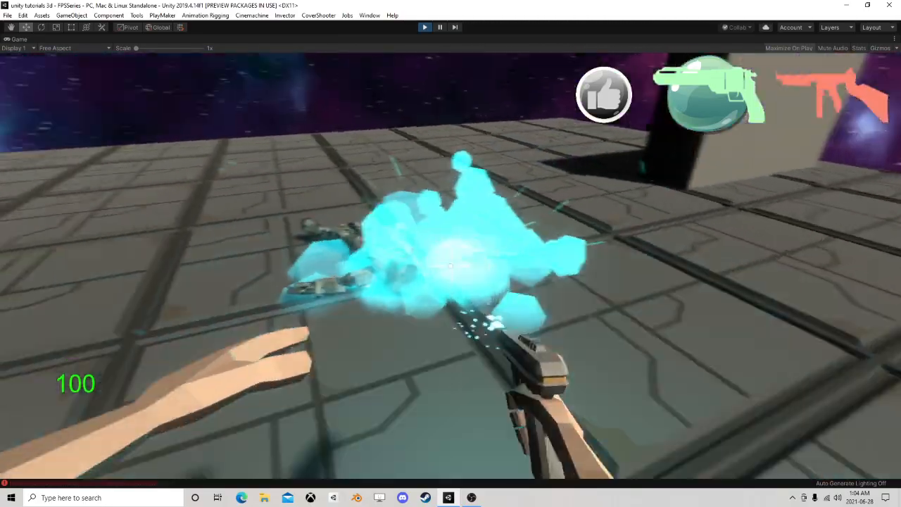
{"action": "left_click", "coordinate": [451, 266]}
{"action": "key", "text": "s"}
{"action": "left_click", "coordinate": [451, 266]}
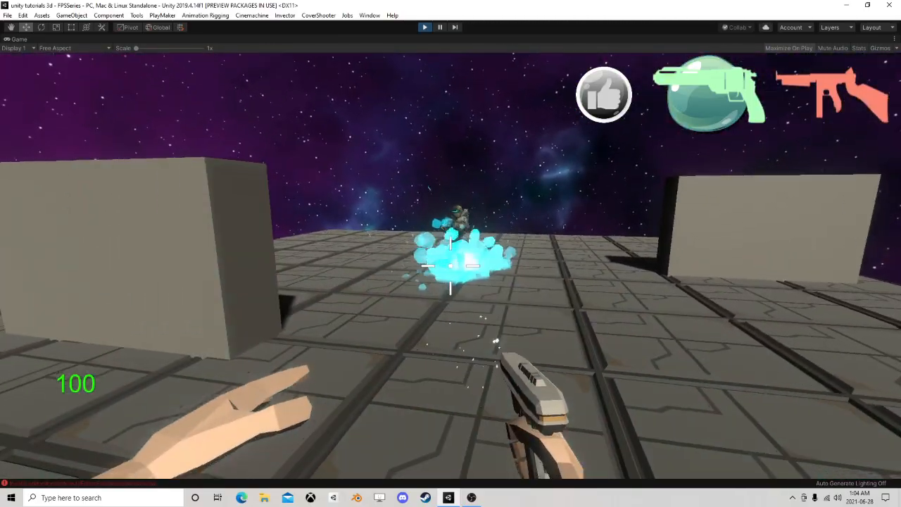
{"action": "left_click", "coordinate": [451, 266]}
{"action": "left_click", "coordinate": [451, 266]}
{"action": "key", "text": "w"}
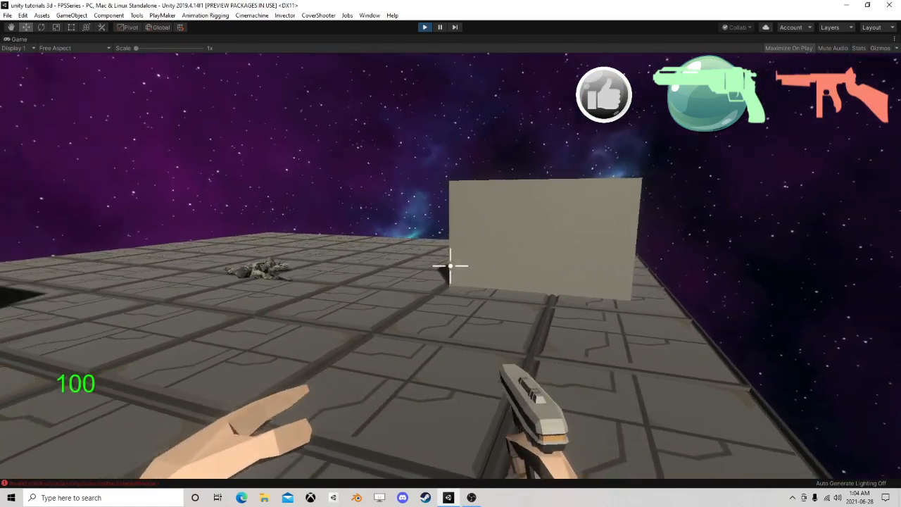
{"action": "key", "text": "w"}
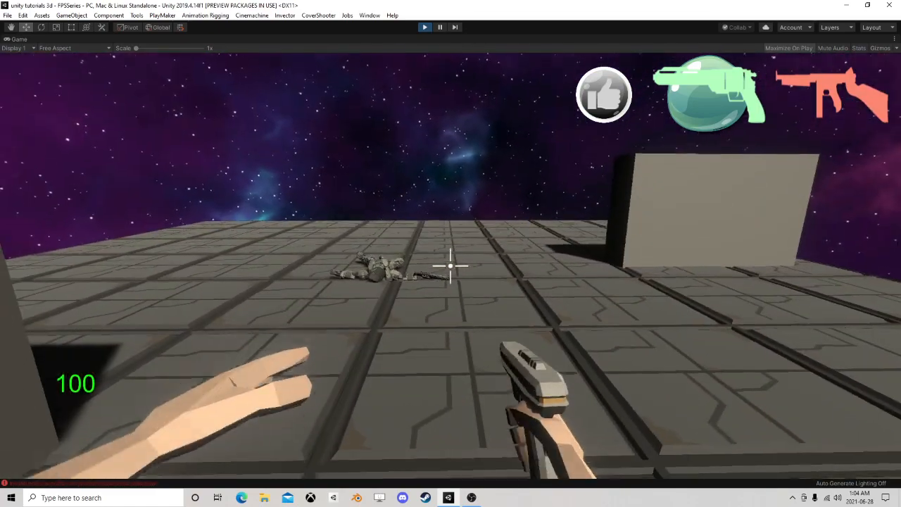
Step: Exit play mode and widen the Project window's folder tree and file list
{"action": "key", "text": "Escape"}
{"action": "left_click", "coordinate": [424, 28]}
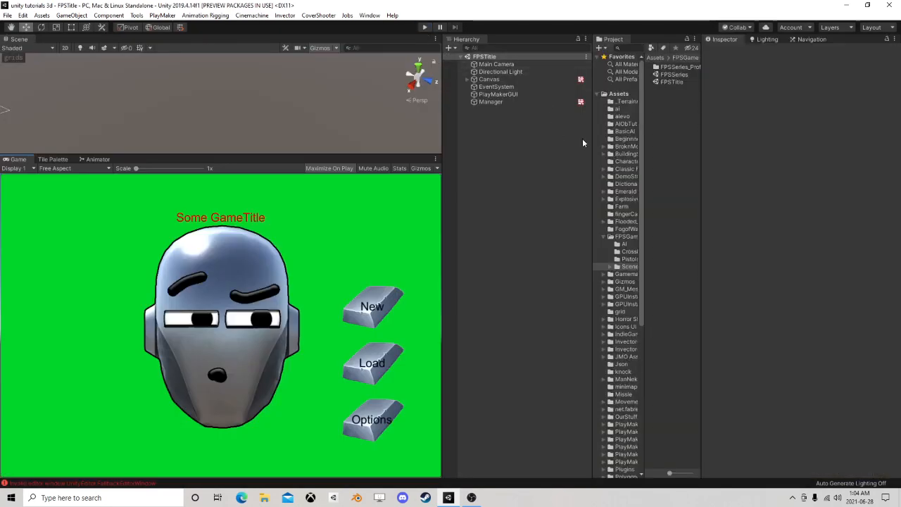
{"action": "left_click_drag", "start_coordinate": [590, 141], "coordinate": [423, 136]}
{"action": "left_click_drag", "start_coordinate": [478, 118], "coordinate": [578, 113]}
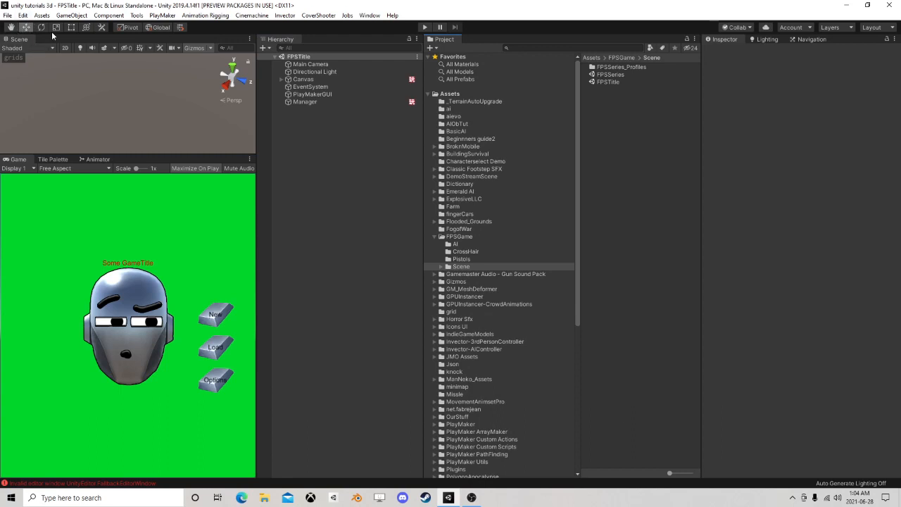
Step: Look through the contents of the FPSGame folder and its Pistols, Scene, CrossHair and AI subfolders
{"action": "left_click", "coordinate": [461, 259]}
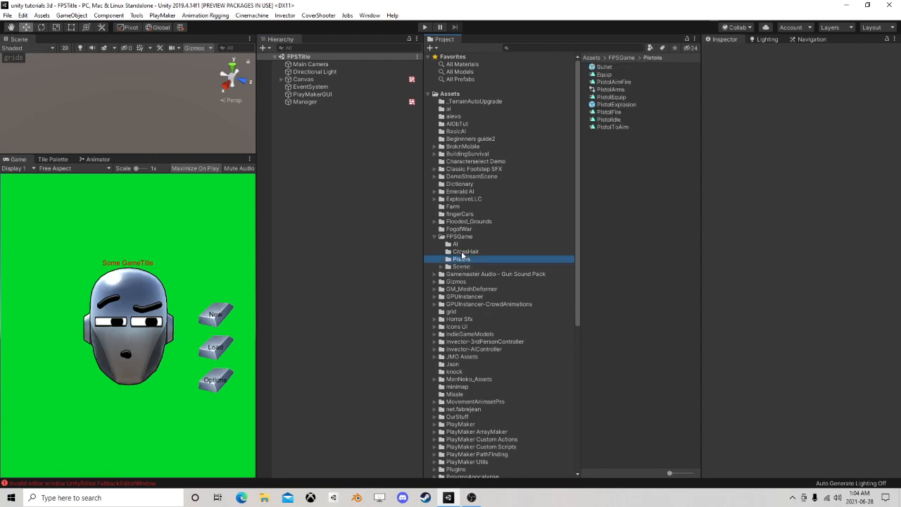
{"action": "left_click", "coordinate": [459, 266]}
{"action": "left_click", "coordinate": [465, 252]}
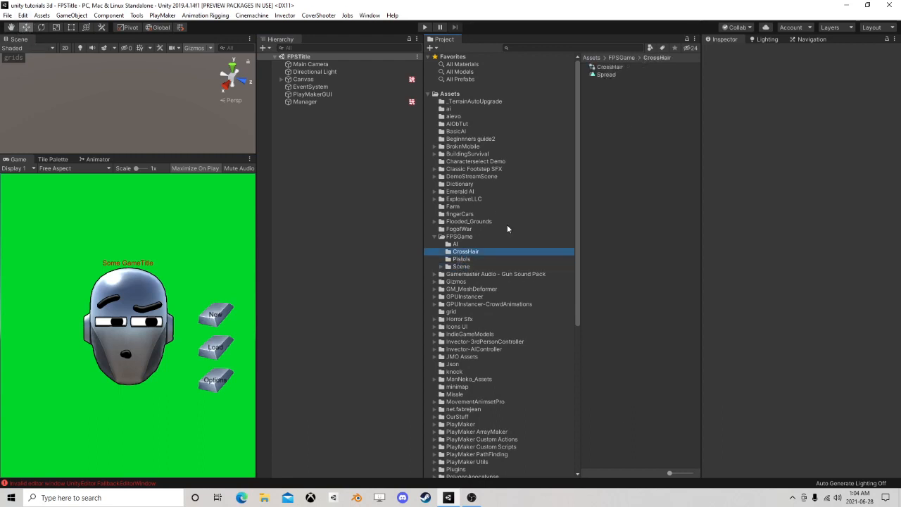
{"action": "left_click", "coordinate": [470, 259]}
{"action": "left_click", "coordinate": [616, 104]}
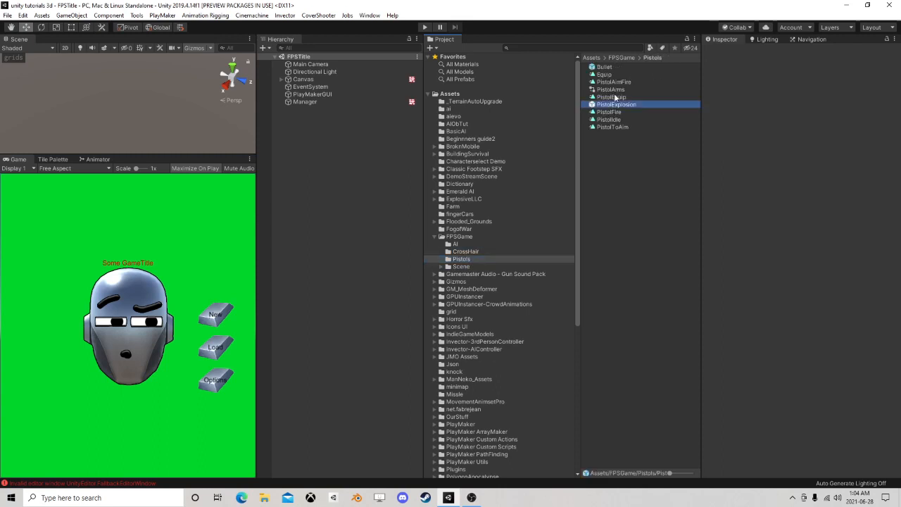
{"action": "left_click", "coordinate": [614, 82]}
{"action": "left_click", "coordinate": [610, 90]}
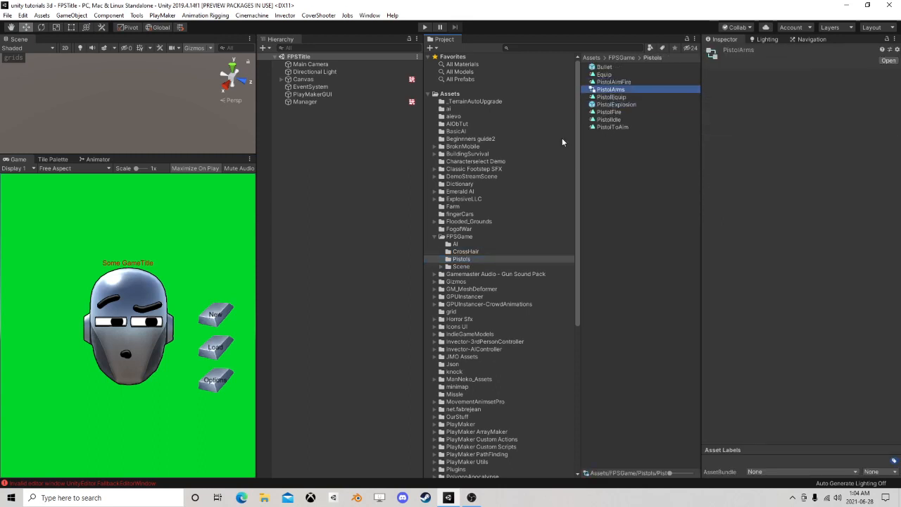
{"action": "left_click", "coordinate": [457, 252]}
{"action": "left_click", "coordinate": [455, 244]}
{"action": "left_click", "coordinate": [456, 236]}
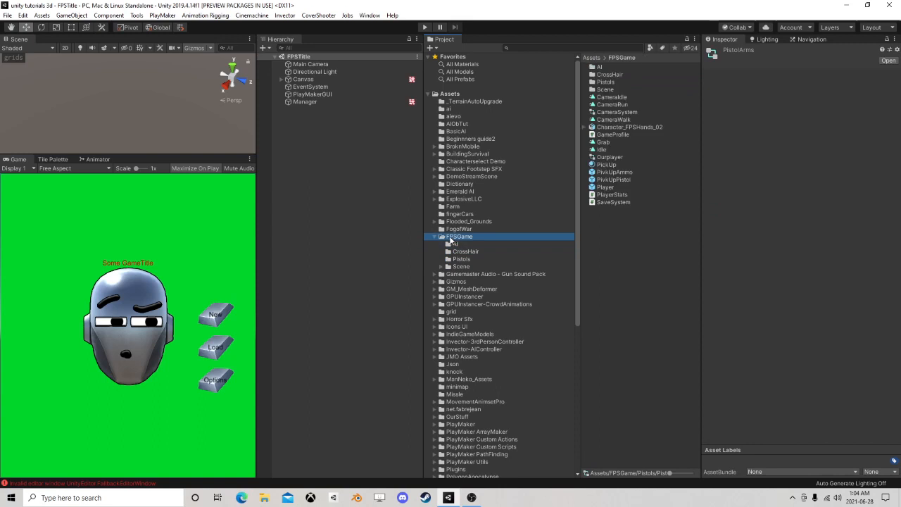
Step: Open the FPSSeries scene from the FPSGame Scene folder
{"action": "left_click", "coordinate": [7, 16]}
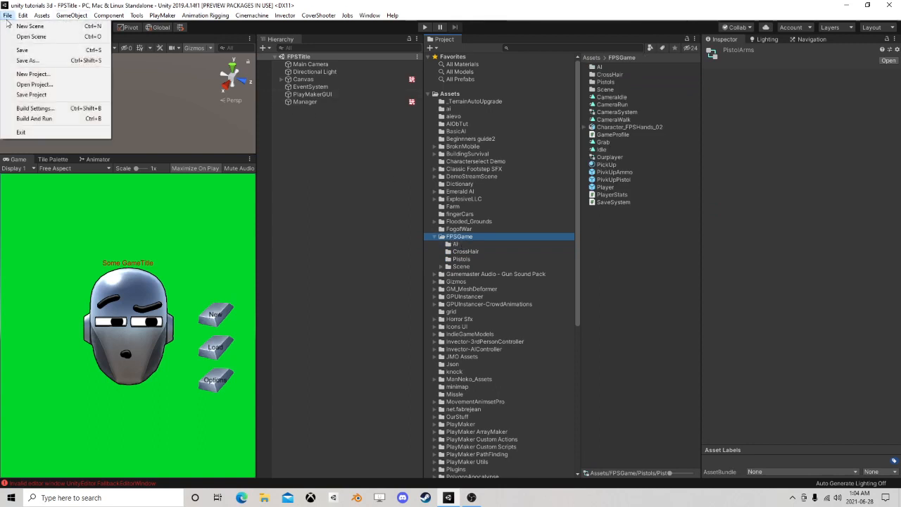
{"action": "left_click", "coordinate": [412, 3]}
{"action": "left_click", "coordinate": [462, 266]}
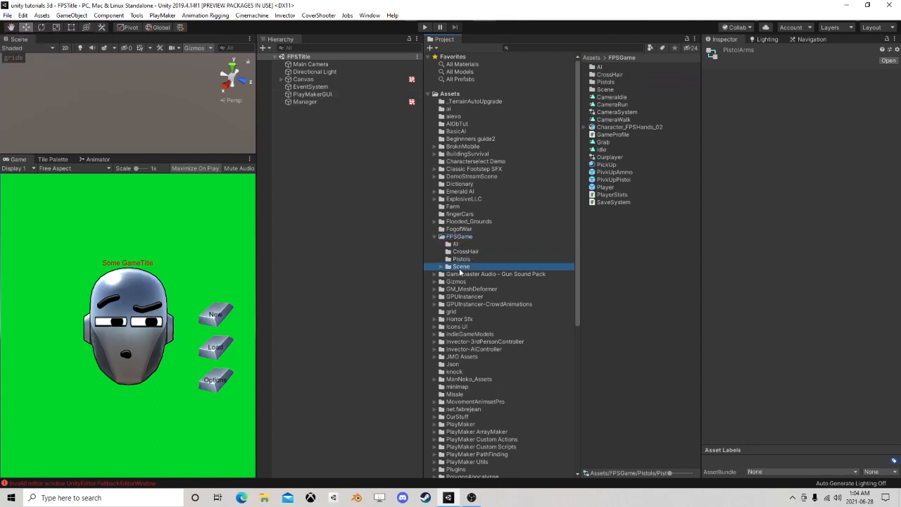
{"action": "double_click", "coordinate": [611, 74]}
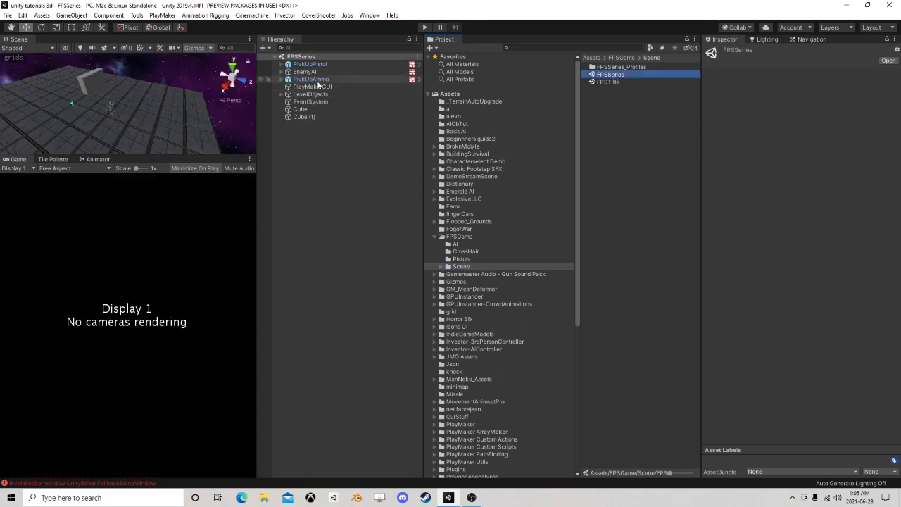
Step: Review the AI, CrossHair and Pistols folders, and expand the Scene folder to view FPSSeries_Profiles
{"action": "left_click", "coordinate": [465, 243]}
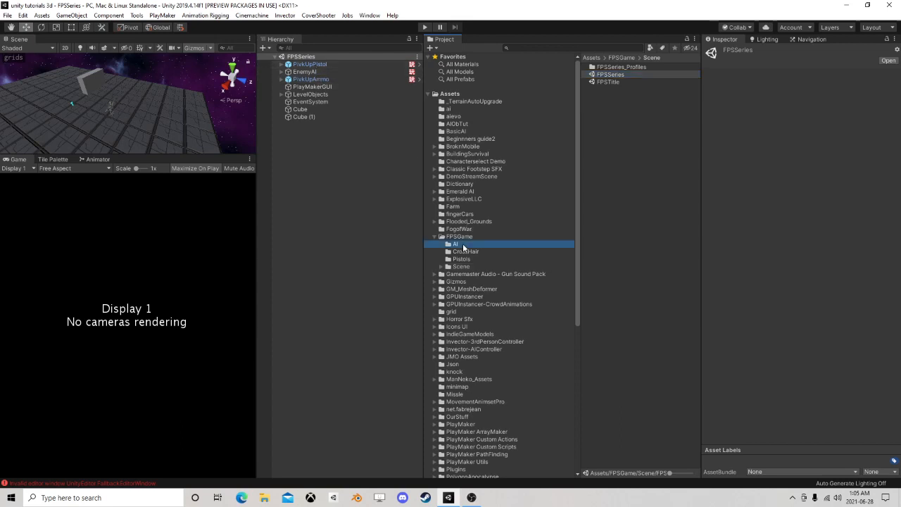
{"action": "left_click", "coordinate": [464, 251]}
{"action": "left_click", "coordinate": [461, 259]}
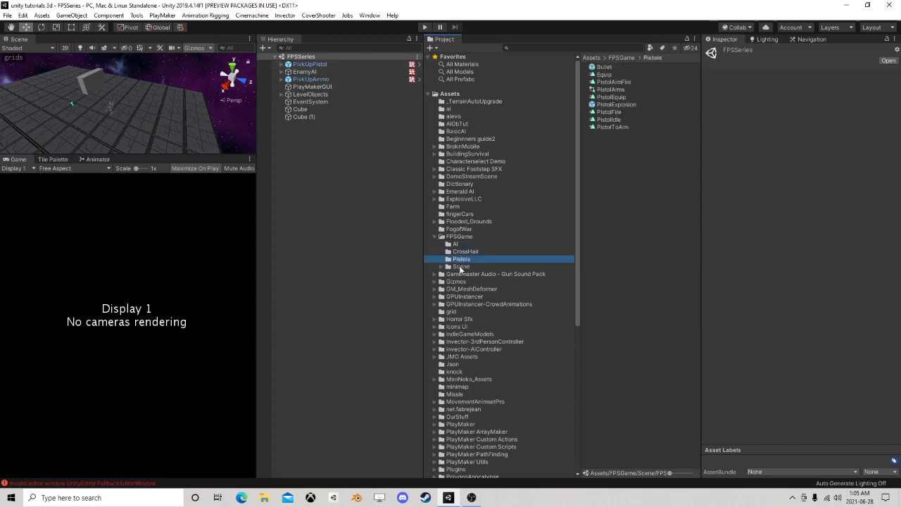
{"action": "left_click", "coordinate": [460, 266]}
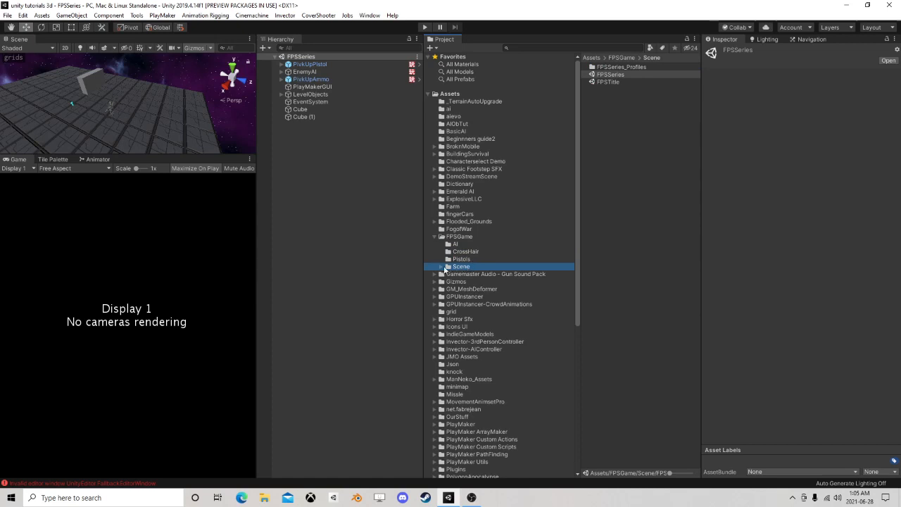
{"action": "left_click", "coordinate": [442, 268]}
{"action": "left_click", "coordinate": [466, 274]}
{"action": "left_click", "coordinate": [461, 266]}
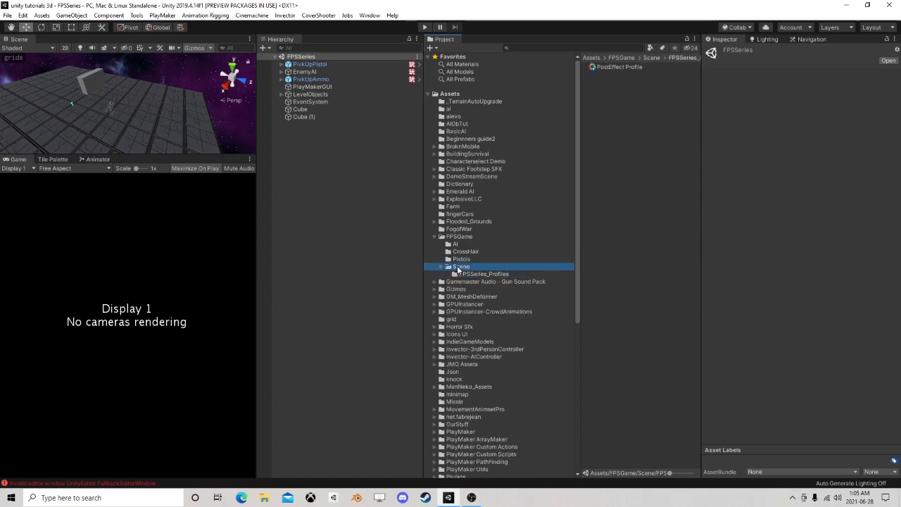
Step: Add the Player prefab from the FPSGame folder to the FPSSeries scene
{"action": "left_click", "coordinate": [461, 262]}
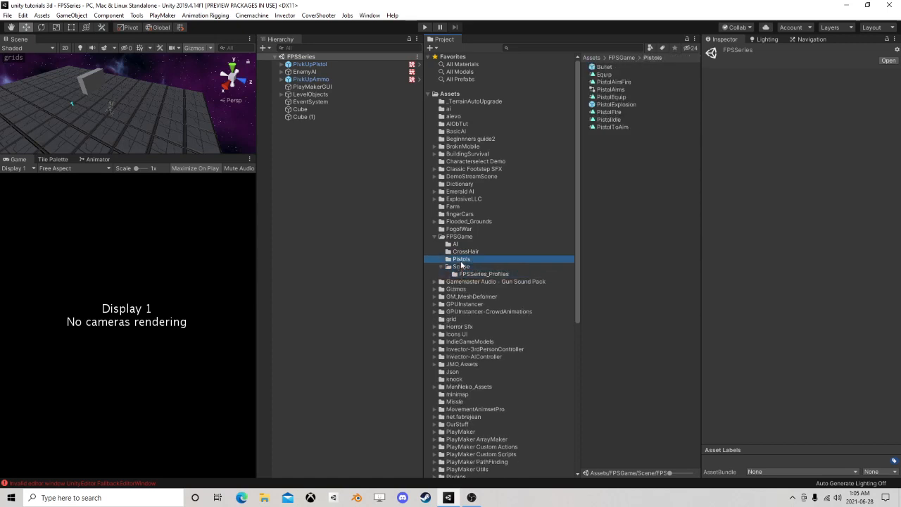
{"action": "left_click", "coordinate": [464, 252]}
{"action": "left_click", "coordinate": [454, 237]}
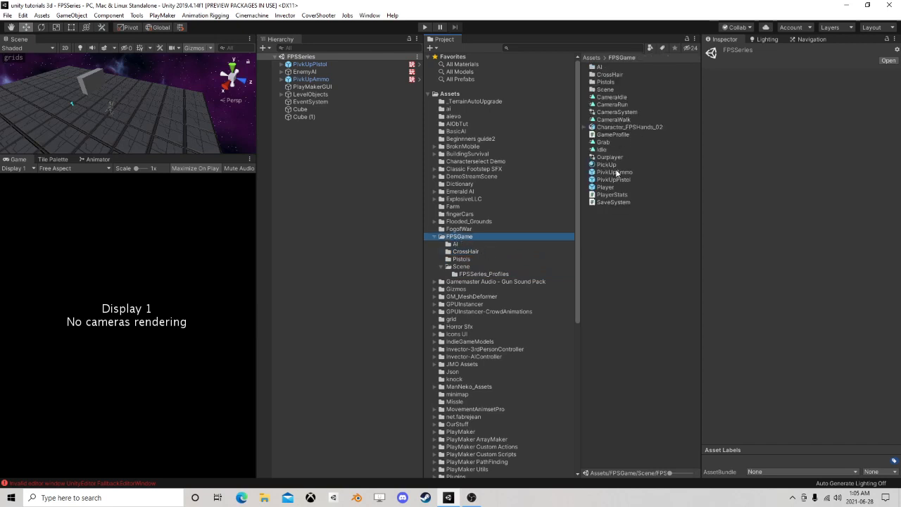
{"action": "left_click_drag", "start_coordinate": [605, 186], "coordinate": [26, 110]}
{"action": "middle_click_drag", "start_coordinate": [56, 111], "coordinate": [180, 107]}
{"action": "left_click_drag", "start_coordinate": [180, 111], "coordinate": [88, 127]}
Step: Enlarge the Scene view in height and width and frame the Player's arms from behind
{"action": "left_click_drag", "start_coordinate": [200, 154], "coordinate": [176, 314]}
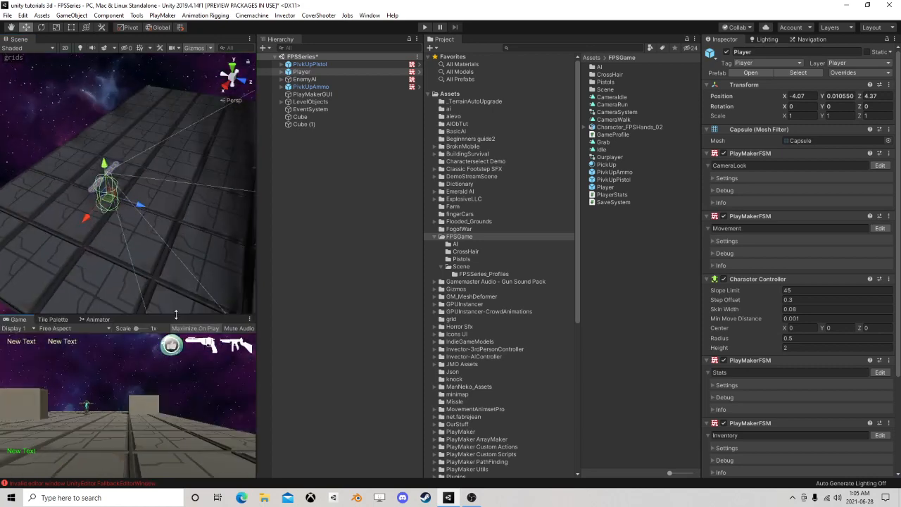
{"action": "right_click_drag", "start_coordinate": [119, 212], "coordinate": [176, 206]}
{"action": "middle_click_drag", "start_coordinate": [113, 207], "coordinate": [85, 149]}
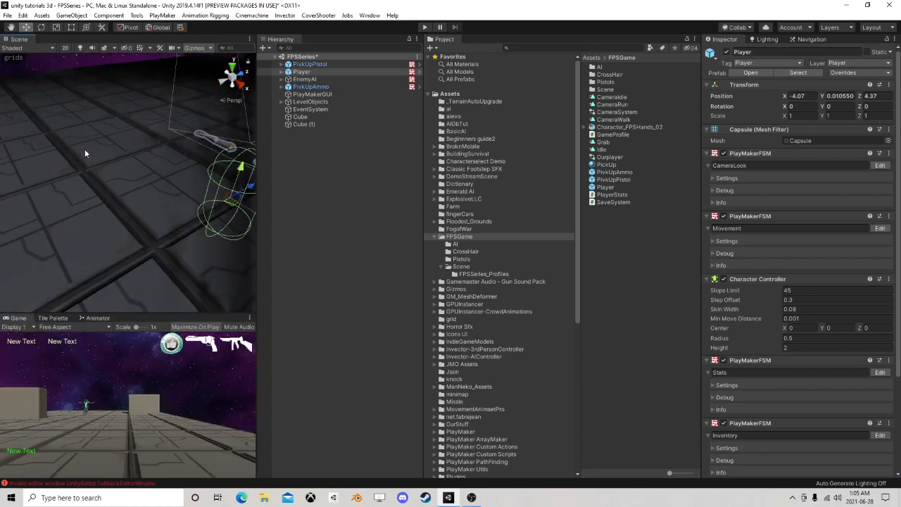
{"action": "left_click_drag", "start_coordinate": [256, 169], "coordinate": [430, 169]}
{"action": "right_click_drag", "start_coordinate": [295, 161], "coordinate": [274, 176]}
{"action": "middle_click_drag", "start_coordinate": [274, 177], "coordinate": [314, 172]}
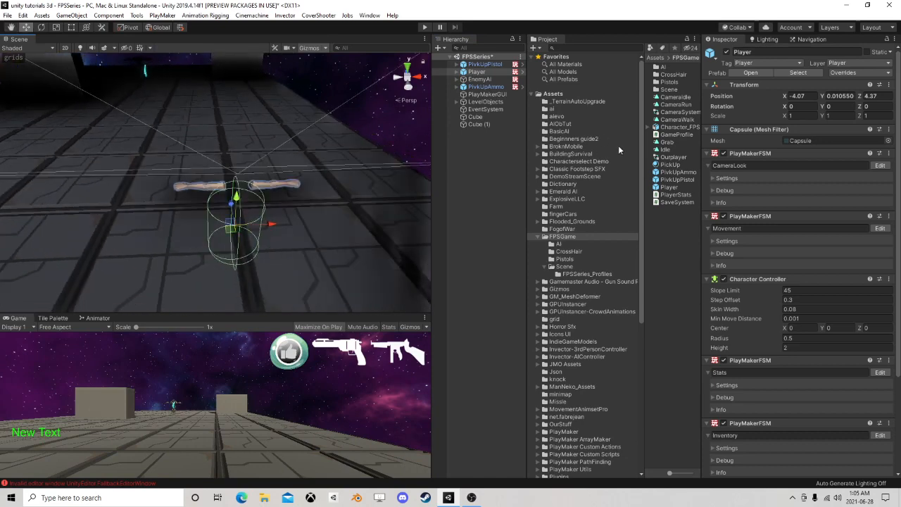
Step: Inspect the Character_FPSHands_02 model's import settings and its sub-assets in the FPSGame folder
{"action": "left_click", "coordinate": [676, 128]}
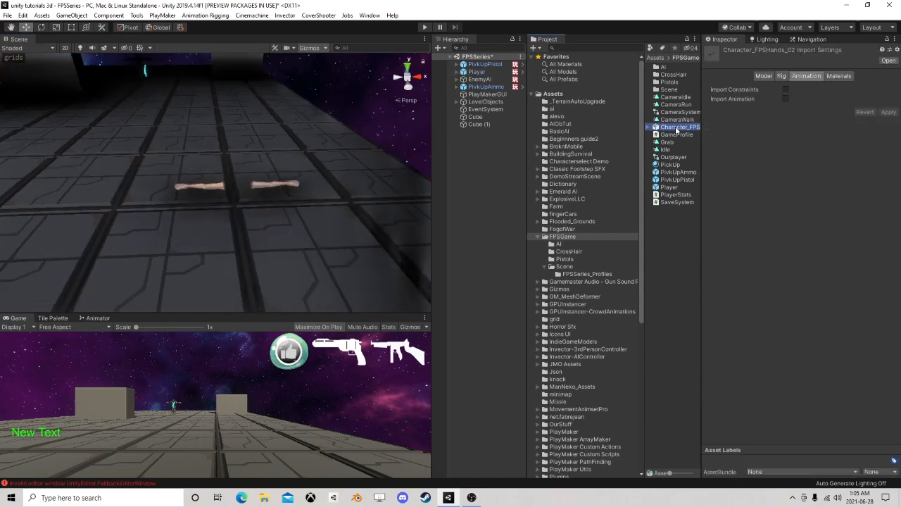
{"action": "left_click", "coordinate": [647, 127]}
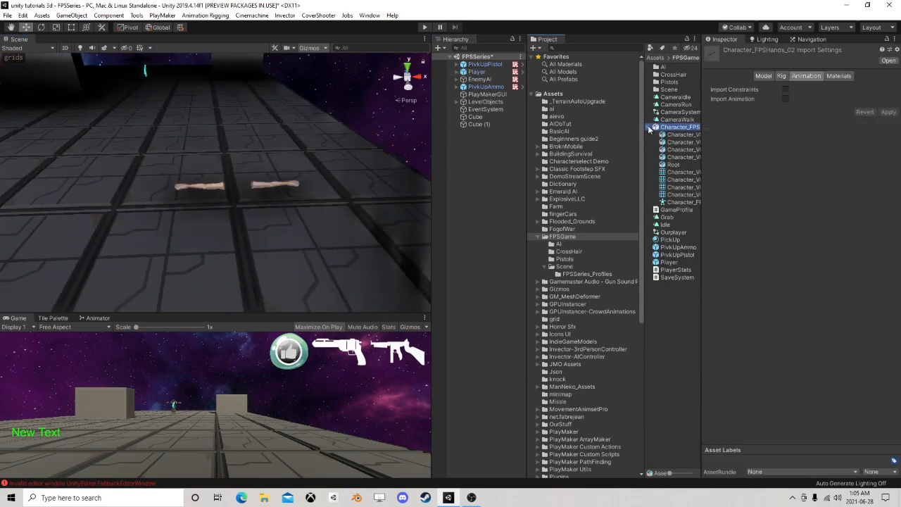
{"action": "left_click", "coordinate": [647, 127]}
Step: Widen the Hierarchy and examine the Player's PlayerHuD children, including the Gun and GameObject groups
{"action": "left_click", "coordinate": [456, 72]}
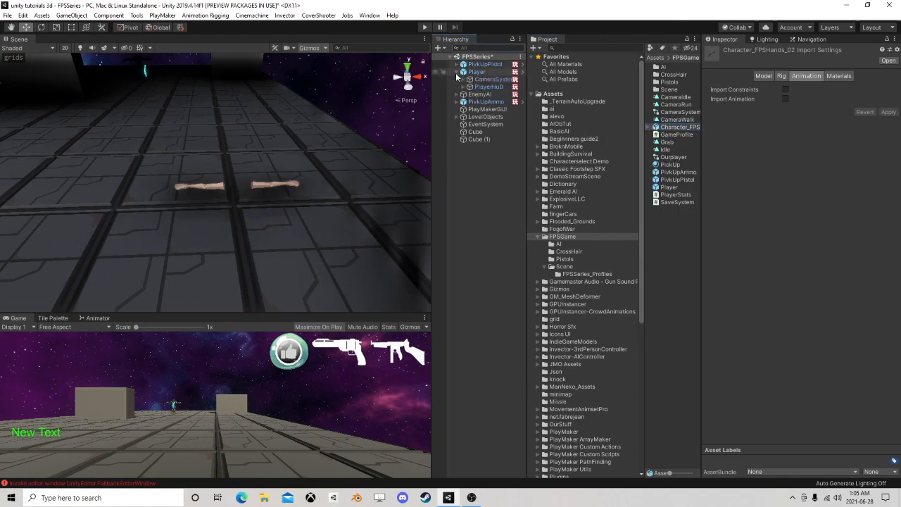
{"action": "left_click_drag", "start_coordinate": [434, 94], "coordinate": [321, 98]}
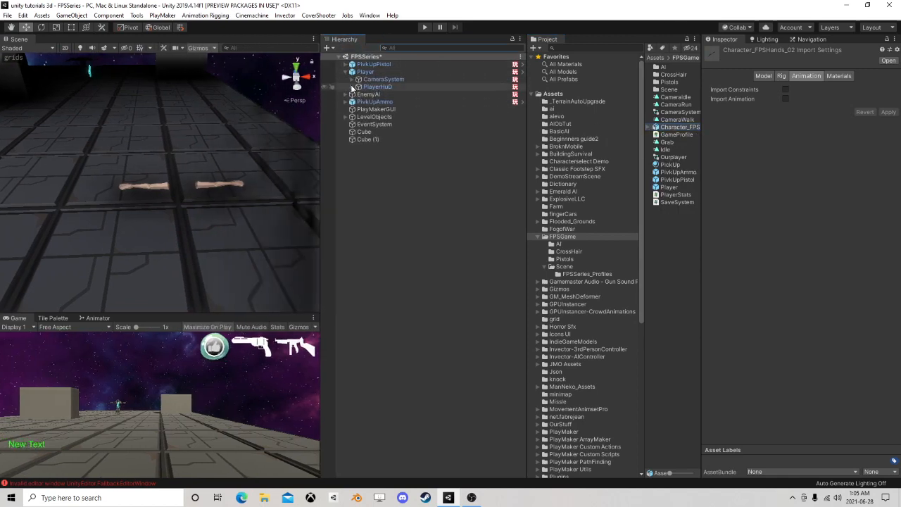
{"action": "left_click", "coordinate": [352, 87]}
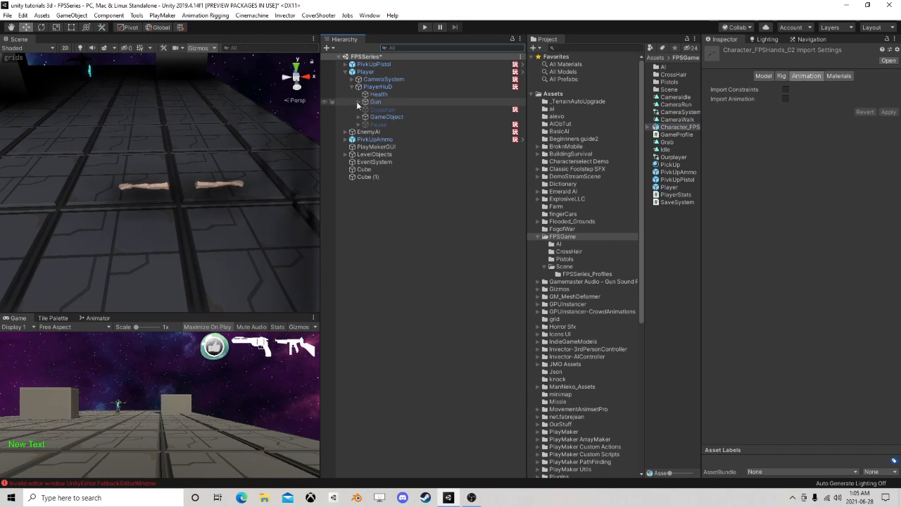
{"action": "left_click", "coordinate": [358, 102]}
{"action": "left_click", "coordinate": [358, 125]}
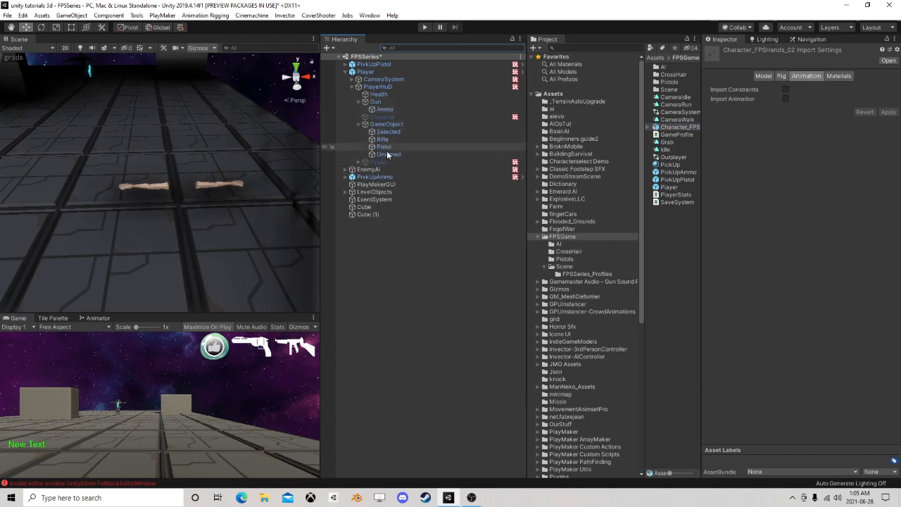
{"action": "left_click", "coordinate": [361, 124]}
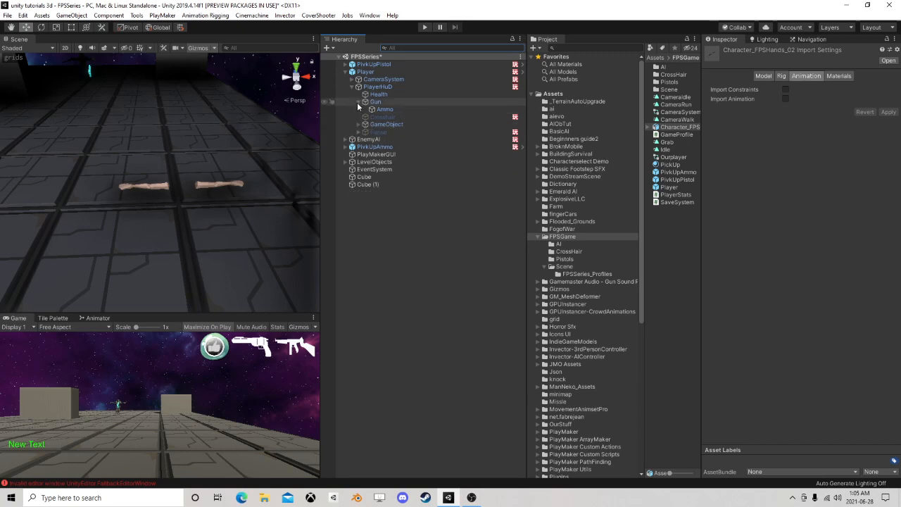
{"action": "left_click", "coordinate": [352, 87]}
Step: Expand the Player's CameraSystem and Arms objects and select PistolArms to inspect its components
{"action": "left_click", "coordinate": [351, 79]}
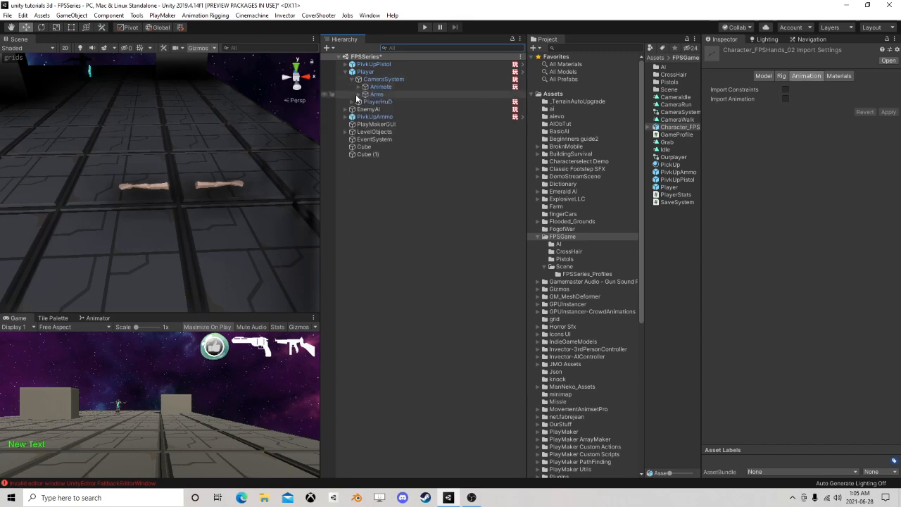
{"action": "left_click", "coordinate": [358, 94]}
{"action": "left_click", "coordinate": [365, 102]}
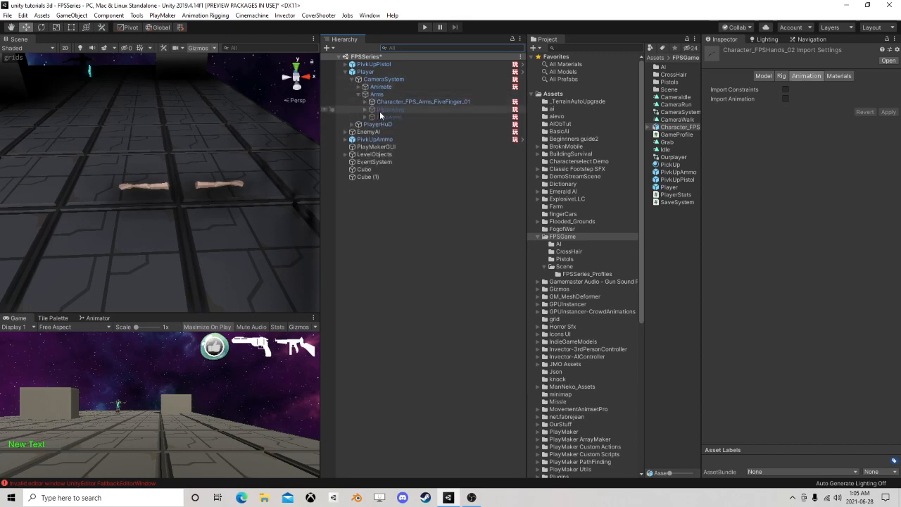
{"action": "left_click", "coordinate": [365, 102]}
{"action": "left_click", "coordinate": [364, 102]}
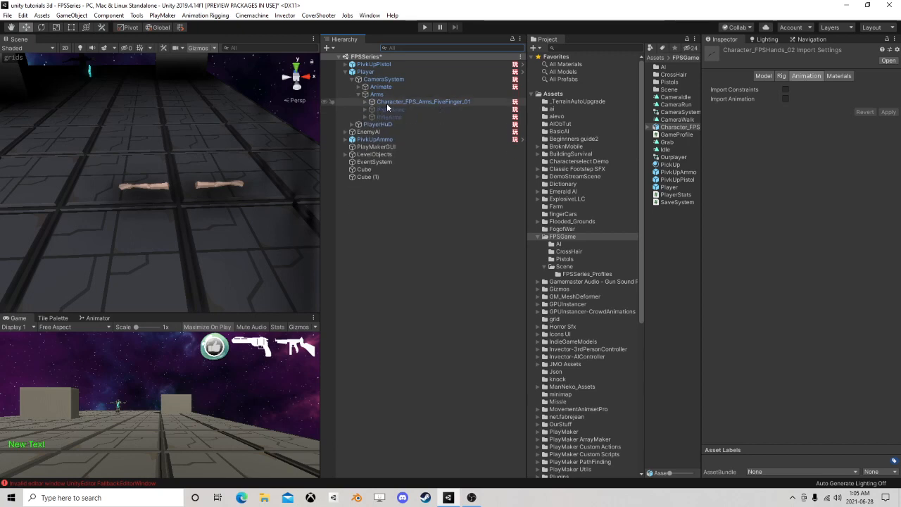
{"action": "left_click", "coordinate": [383, 103]}
{"action": "left_click", "coordinate": [391, 110]}
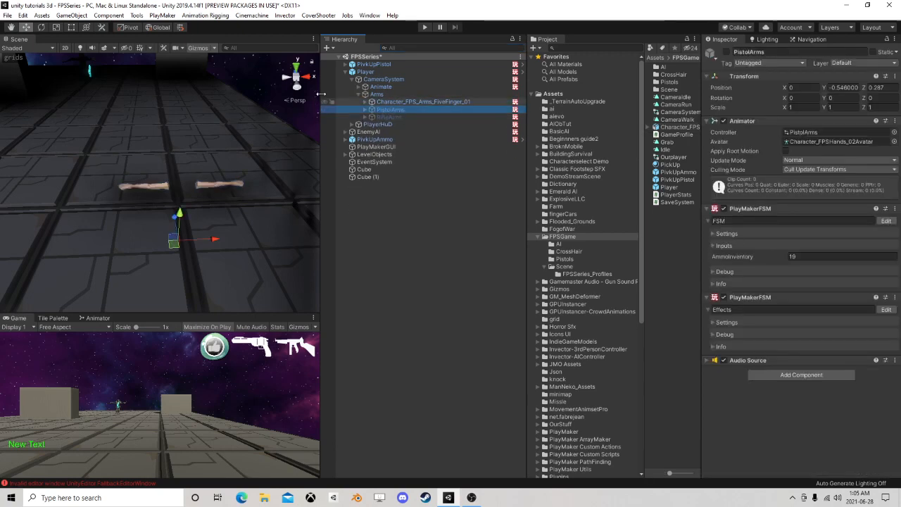
Step: Open the Animator window for PistolArms and enlarge it to examine the pistol animation states and transitions
{"action": "left_click", "coordinate": [369, 15]}
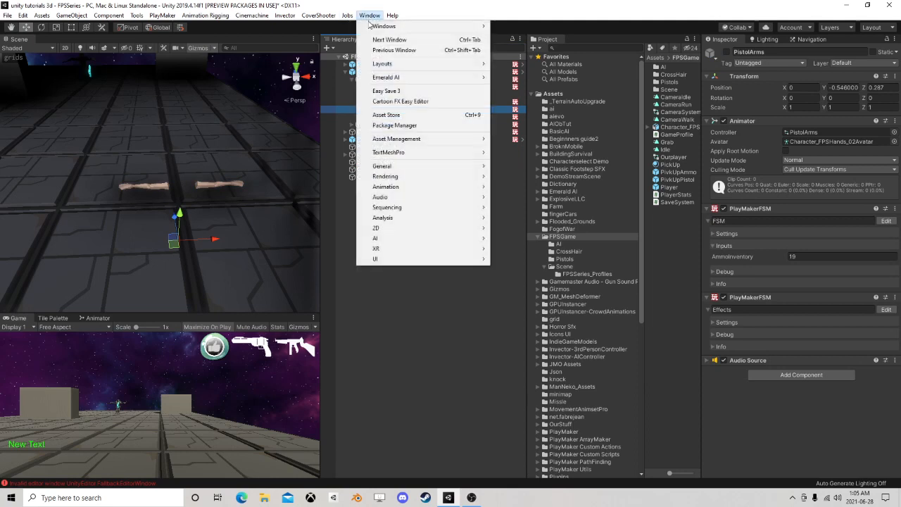
{"action": "mouse_move", "coordinate": [450, 187]}
{"action": "left_click", "coordinate": [517, 197]}
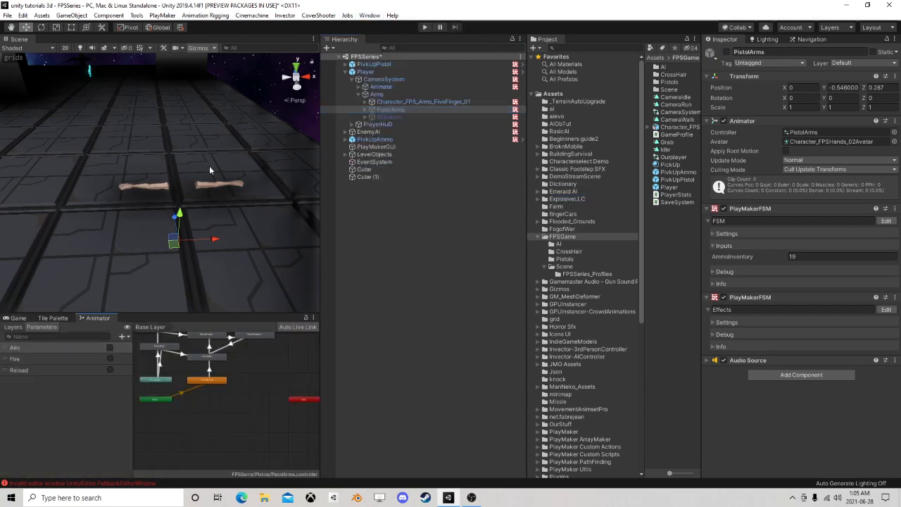
{"action": "left_click_drag", "start_coordinate": [220, 313], "coordinate": [236, 145]}
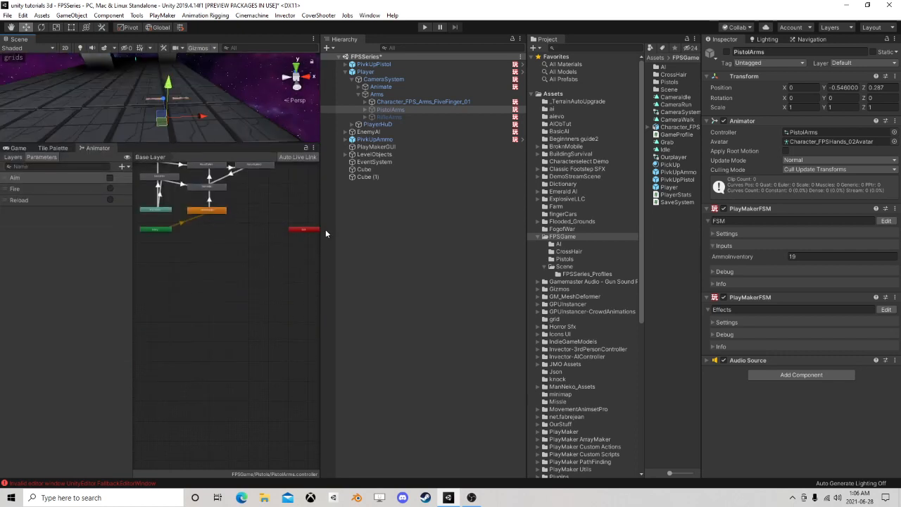
{"action": "left_click_drag", "start_coordinate": [320, 247], "coordinate": [544, 246]}
{"action": "scroll", "coordinate": [331, 239], "scroll_direction": "up", "scroll_amount": 5}
{"action": "middle_click_drag", "start_coordinate": [264, 248], "coordinate": [363, 296]}
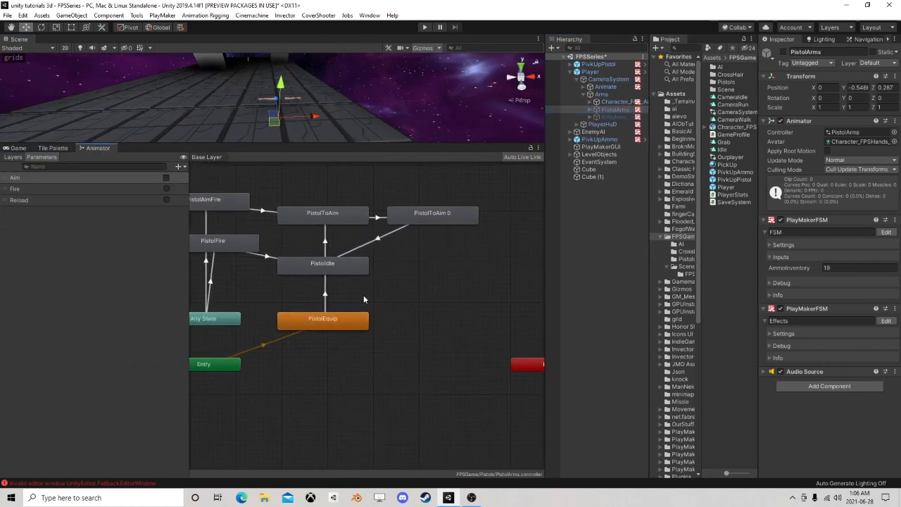
{"action": "middle_click_drag", "start_coordinate": [318, 267], "coordinate": [343, 287]}
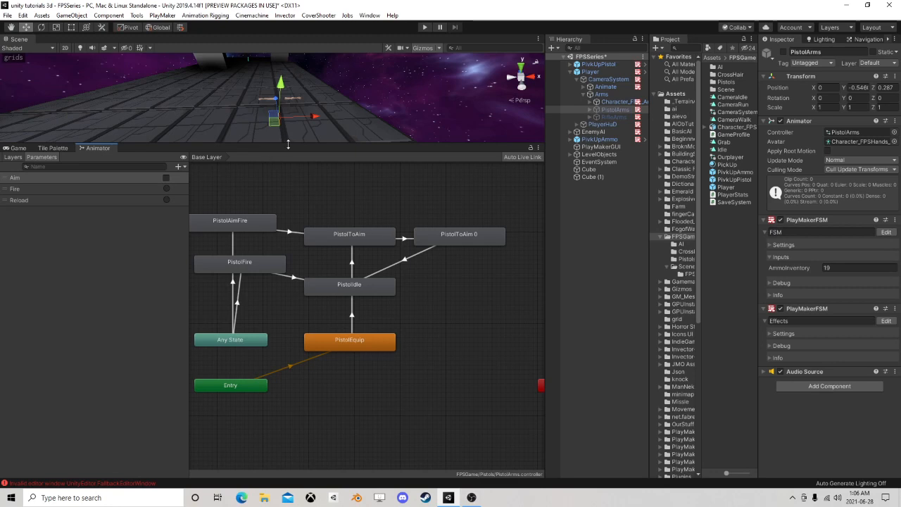
Step: Enlarge the Scene view again and turn off its scene lighting to examine the arms model up close
{"action": "left_click_drag", "start_coordinate": [288, 143], "coordinate": [303, 286]}
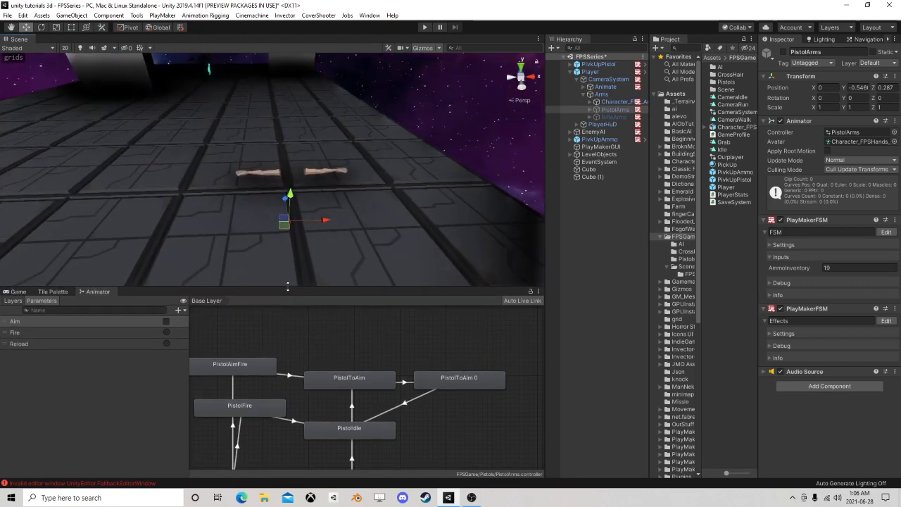
{"action": "scroll", "coordinate": [307, 240], "scroll_direction": "up", "scroll_amount": 5}
{"action": "scroll", "coordinate": [316, 242], "scroll_direction": "down", "scroll_amount": 4}
{"action": "right_click_drag", "start_coordinate": [364, 202], "coordinate": [212, 190]}
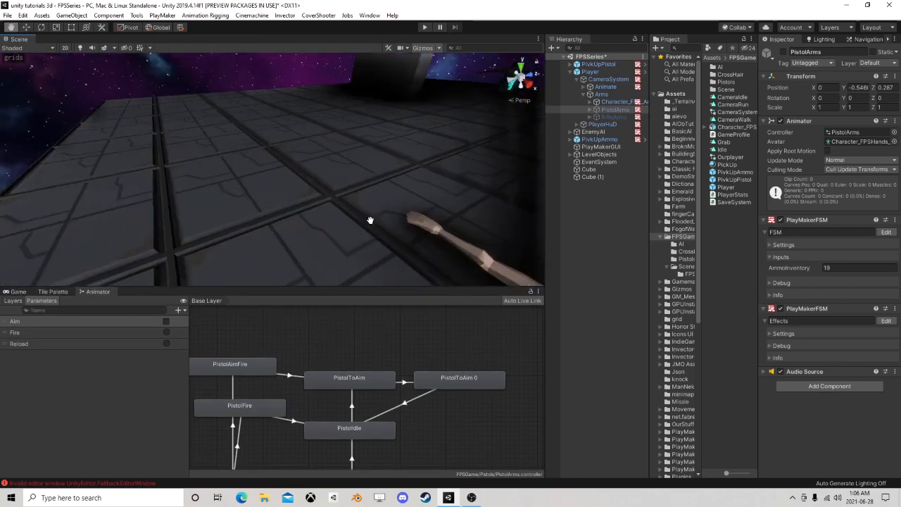
{"action": "middle_click_drag", "start_coordinate": [370, 221], "coordinate": [311, 190]}
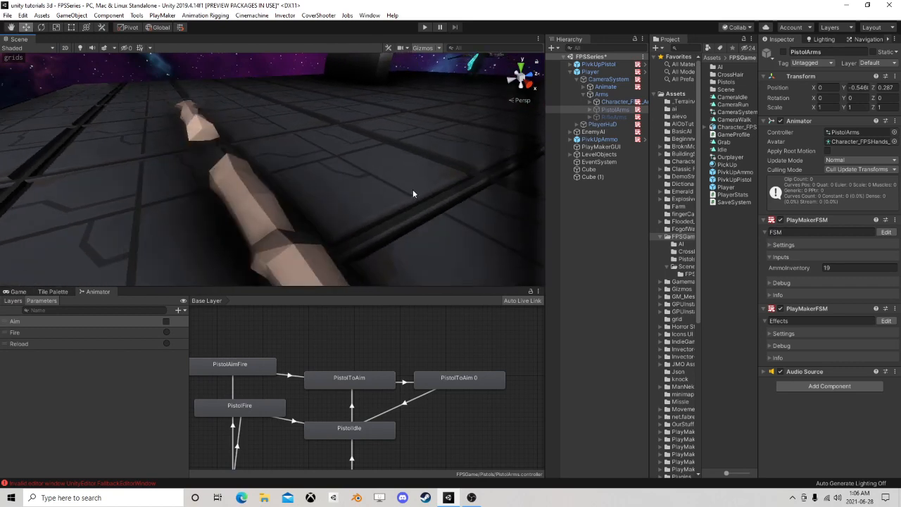
{"action": "left_click", "coordinate": [104, 47]}
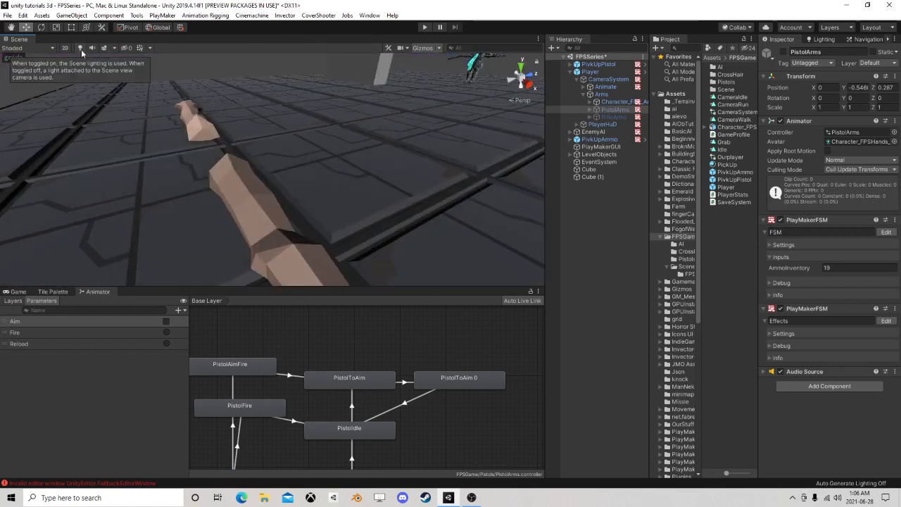
{"action": "scroll", "coordinate": [198, 124], "scroll_direction": "down", "scroll_amount": 5}
{"action": "scroll", "coordinate": [232, 131], "scroll_direction": "up", "scroll_amount": 4}
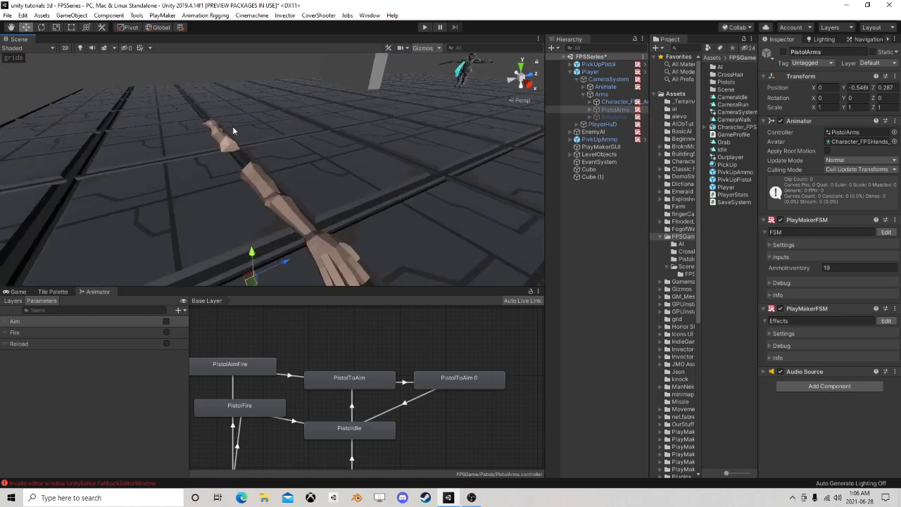
{"action": "right_click_drag", "start_coordinate": [394, 158], "coordinate": [223, 157]}
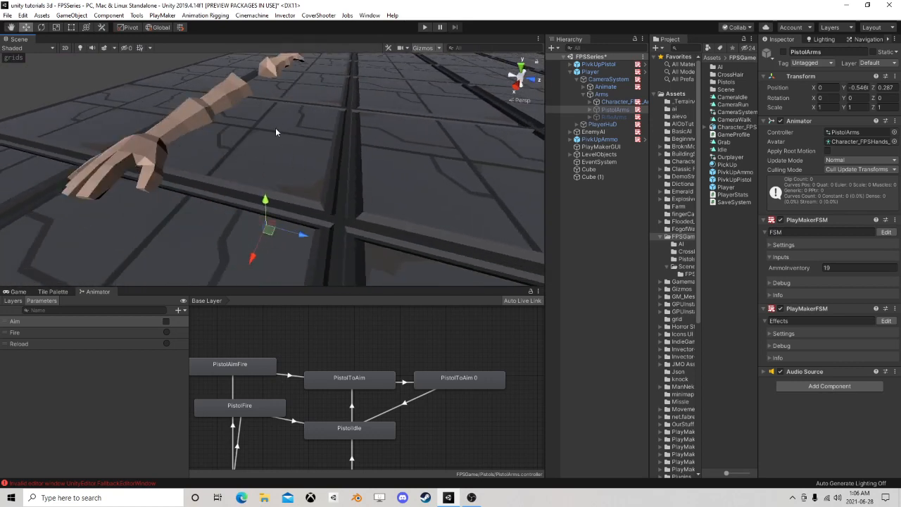
Step: Activate the PistolArms object and deactivate Character_FPS_Arms_FiveFinger_01 so only the pistol arms are displayed
{"action": "left_click", "coordinate": [589, 111]}
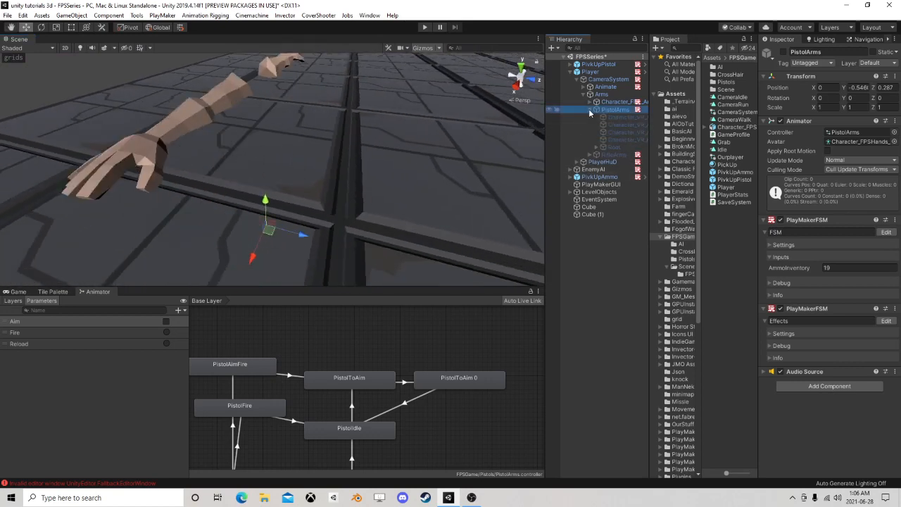
{"action": "left_click_drag", "start_coordinate": [649, 131], "coordinate": [671, 130]}
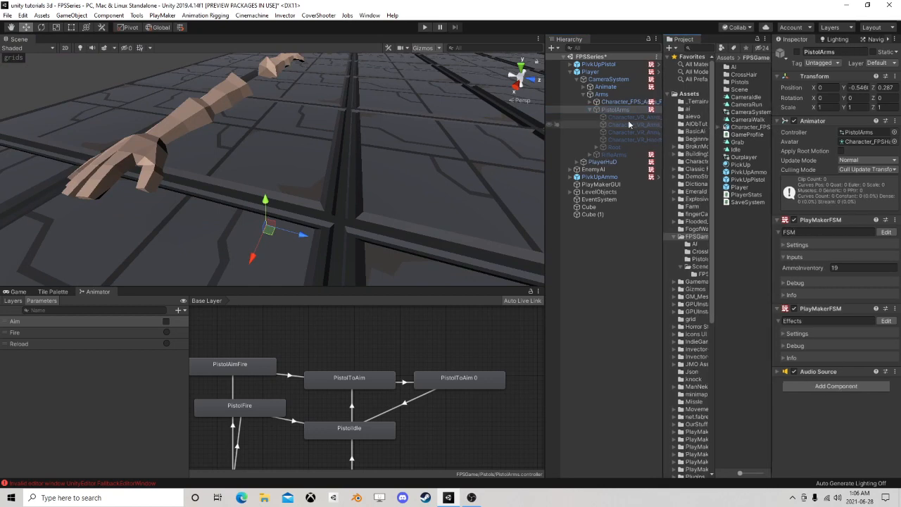
{"action": "left_click", "coordinate": [797, 52]}
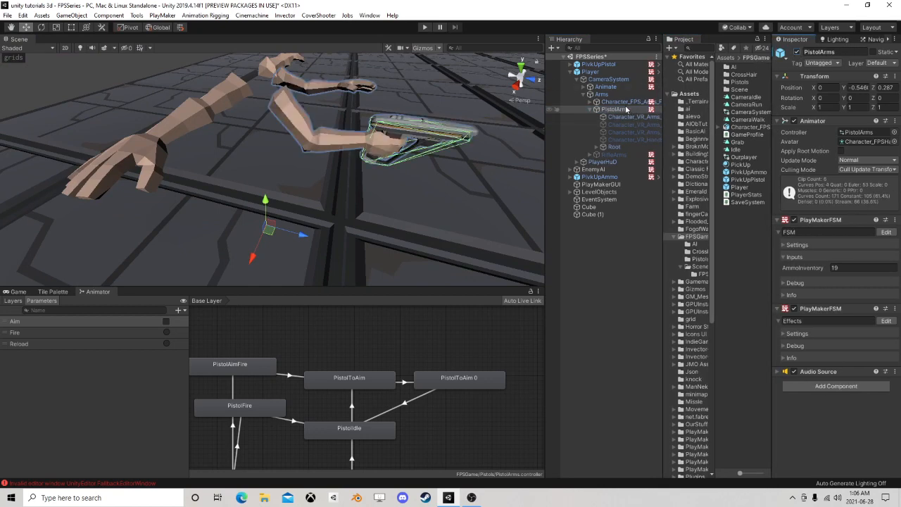
{"action": "left_click", "coordinate": [624, 101]}
{"action": "left_click", "coordinate": [797, 53]}
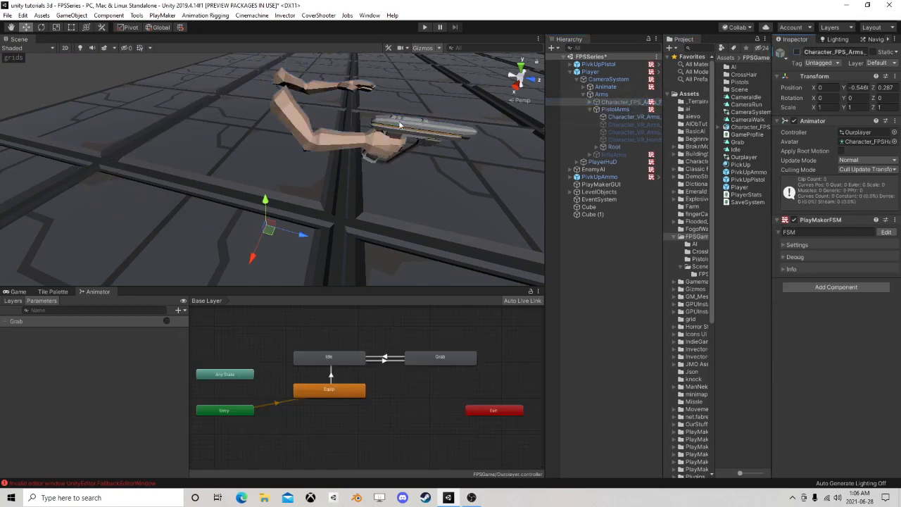
{"action": "left_click_drag", "start_coordinate": [420, 127], "coordinate": [309, 132], "text": "alt"}
{"action": "middle_click_drag", "start_coordinate": [309, 132], "coordinate": [327, 159]}
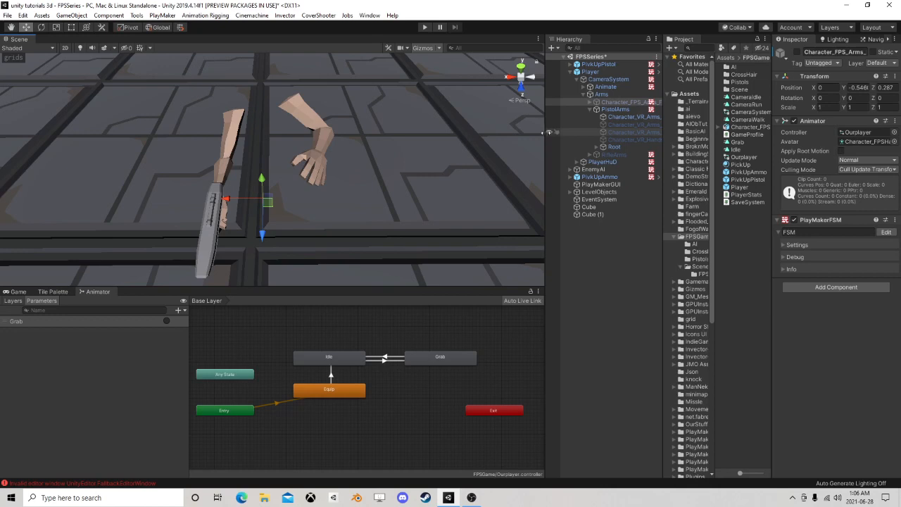
Step: Widen the Hierarchy and Project panels and open the Props prefab folder inside PolygonSciFiSpace with its asset names readable
{"action": "left_click_drag", "start_coordinate": [548, 131], "coordinate": [437, 131]}
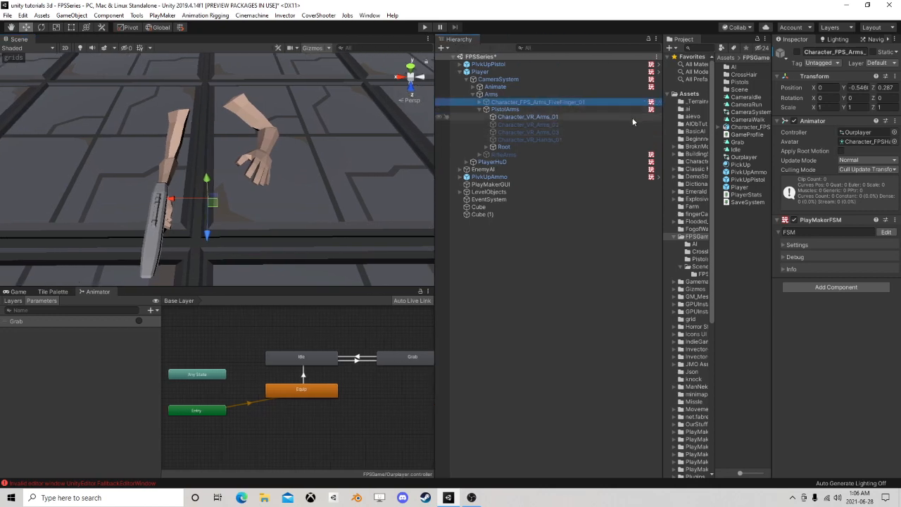
{"action": "left_click_drag", "start_coordinate": [664, 131], "coordinate": [640, 138]}
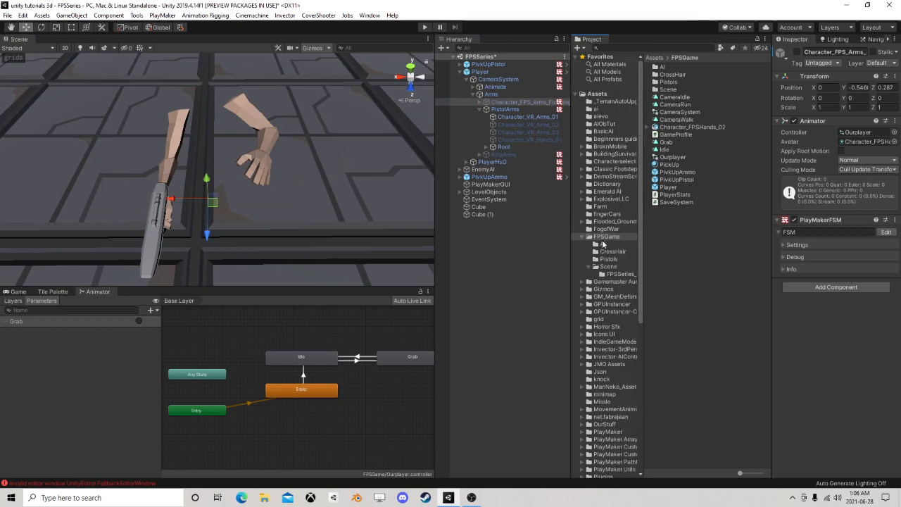
{"action": "scroll", "coordinate": [616, 337], "scroll_direction": "down", "scroll_amount": 10}
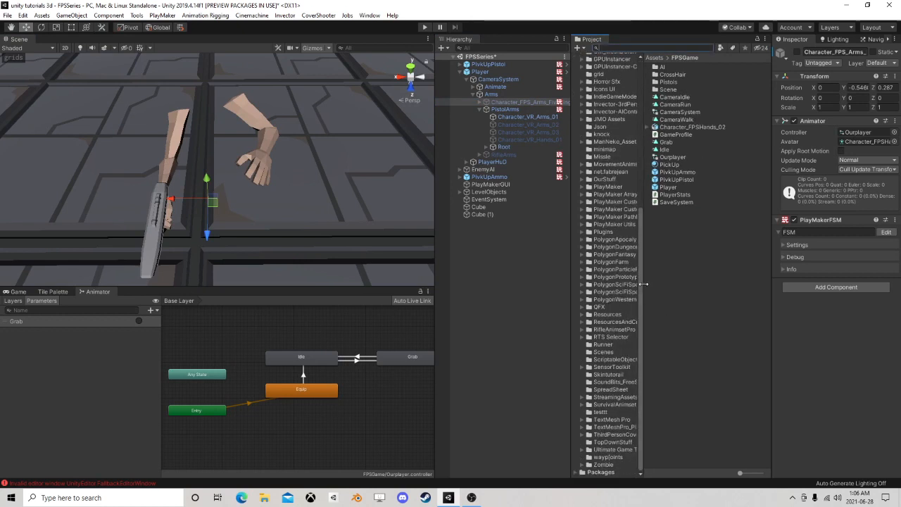
{"action": "left_click_drag", "start_coordinate": [642, 283], "coordinate": [712, 283]}
{"action": "left_click", "coordinate": [584, 283]}
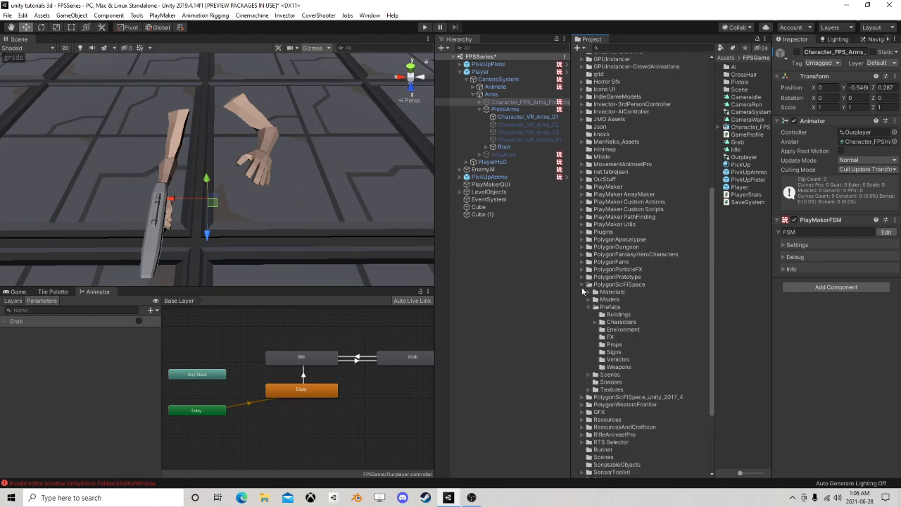
{"action": "left_click", "coordinate": [614, 344]}
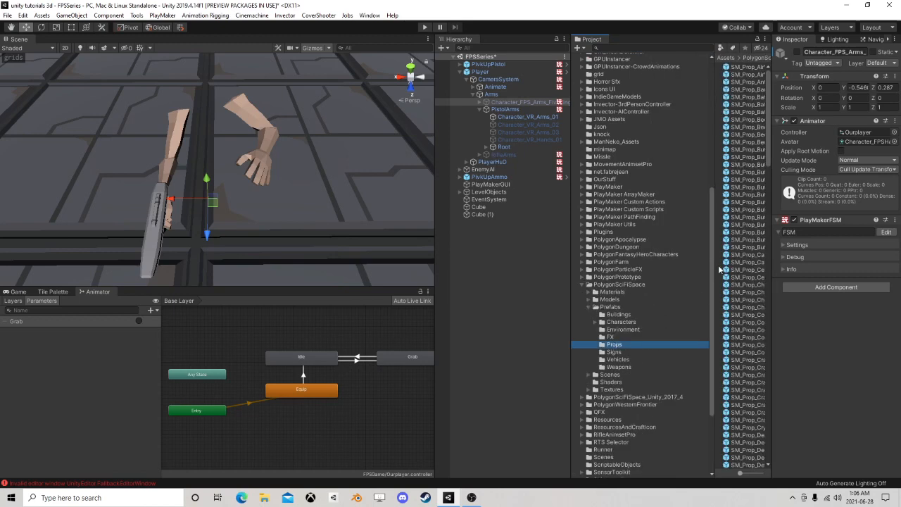
{"action": "left_click_drag", "start_coordinate": [707, 258], "coordinate": [660, 255]}
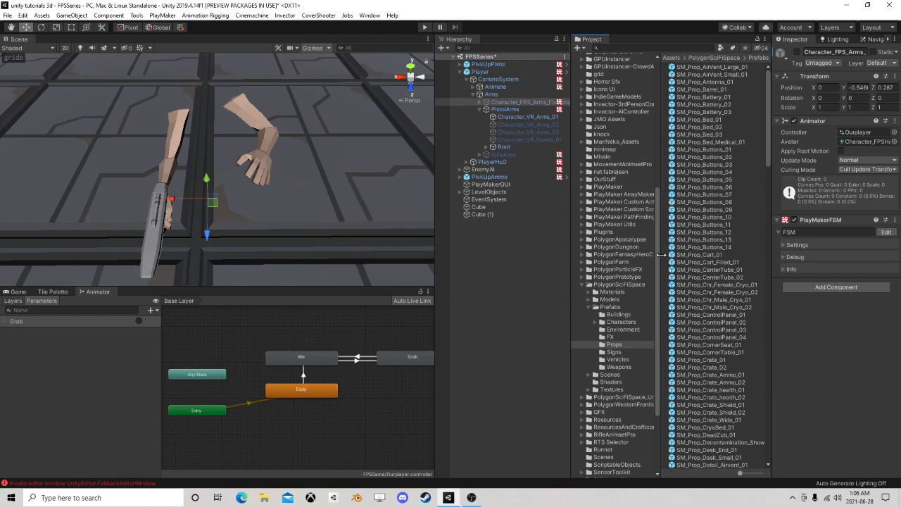
Step: Look through the PolygonSciFiSpace Weapons prefabs and the whole list of Props prefabs
{"action": "left_click", "coordinate": [619, 367]}
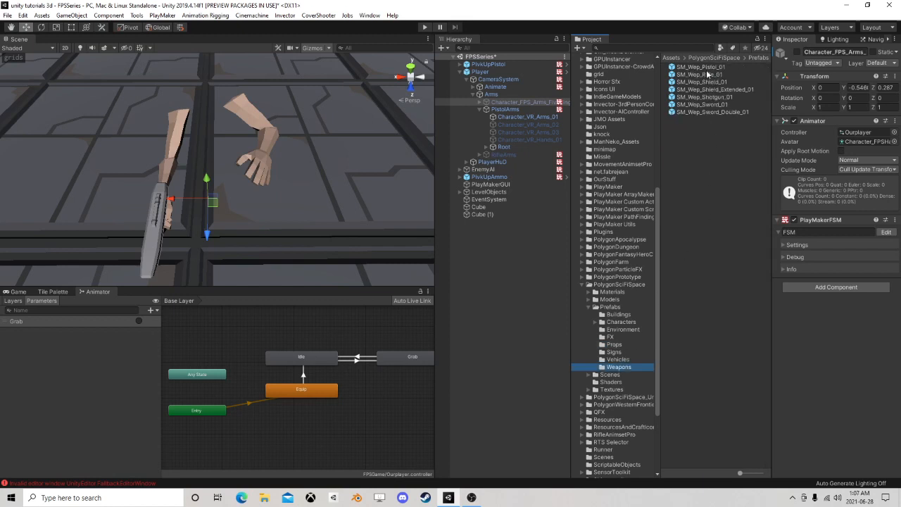
{"action": "left_click", "coordinate": [626, 345]}
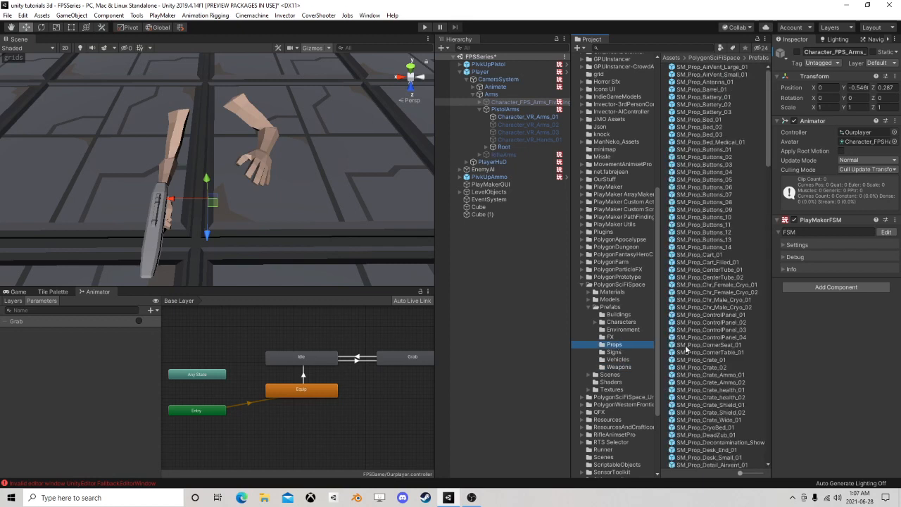
{"action": "scroll", "coordinate": [693, 332], "scroll_direction": "down", "scroll_amount": 5}
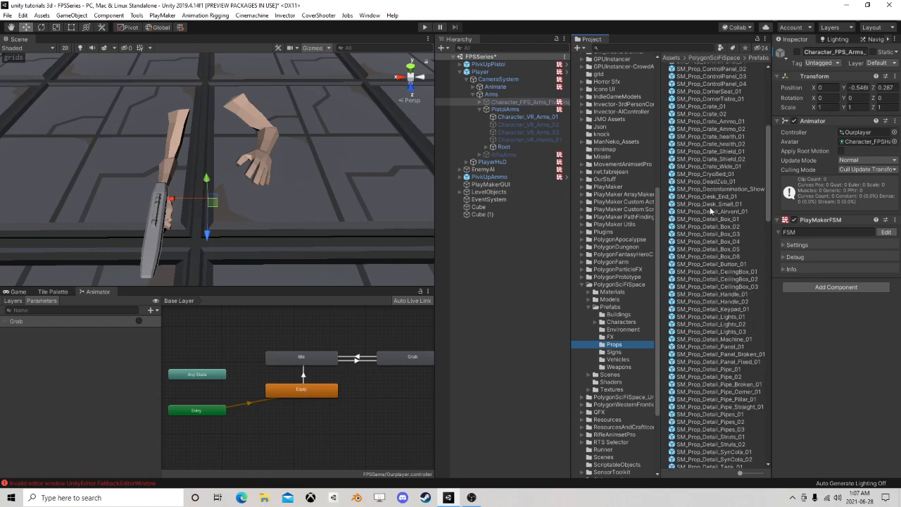
{"action": "scroll", "coordinate": [704, 256], "scroll_direction": "down", "scroll_amount": 10}
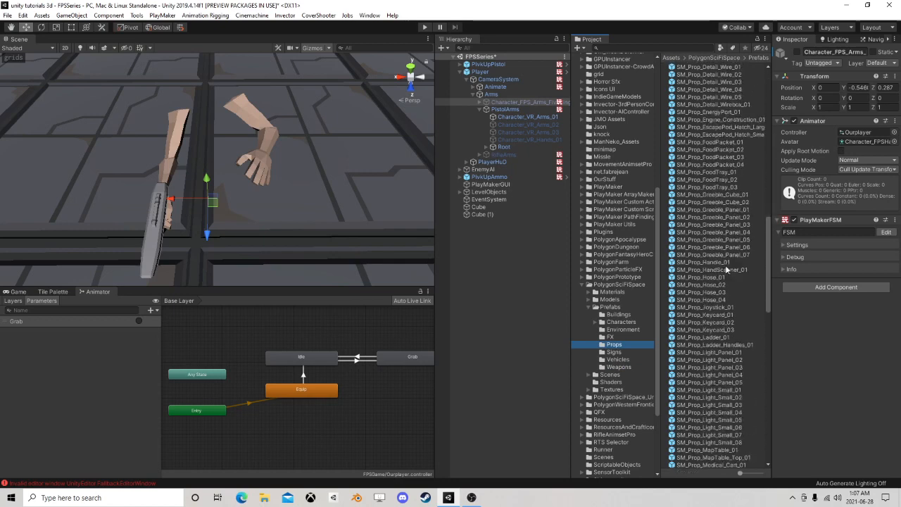
{"action": "scroll", "coordinate": [731, 273], "scroll_direction": "down", "scroll_amount": 15}
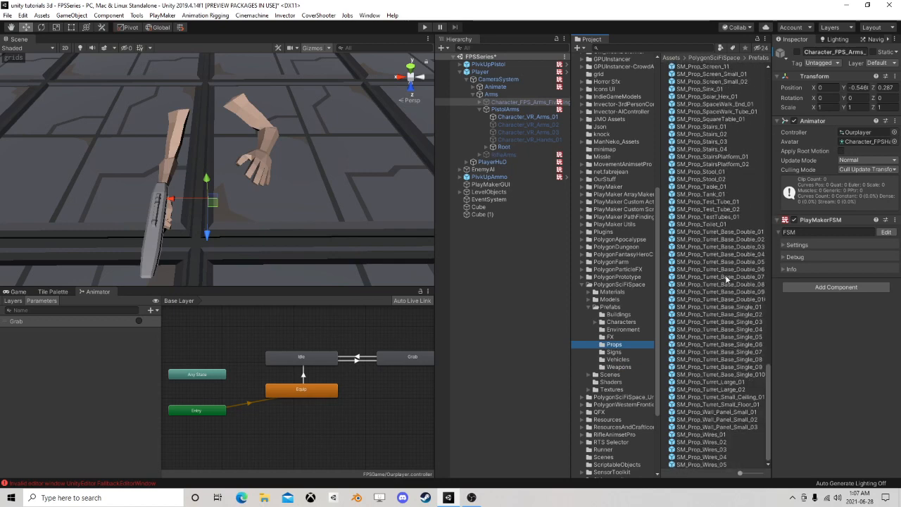
Step: Search the project assets for "weapon" and restrict the results to the Prefab type
{"action": "left_click", "coordinate": [673, 49]}
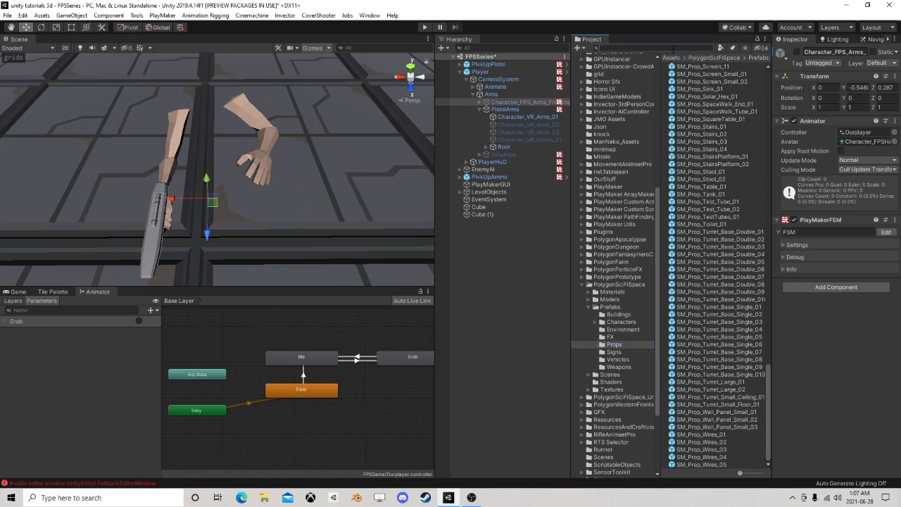
{"action": "type", "text": "wea"}
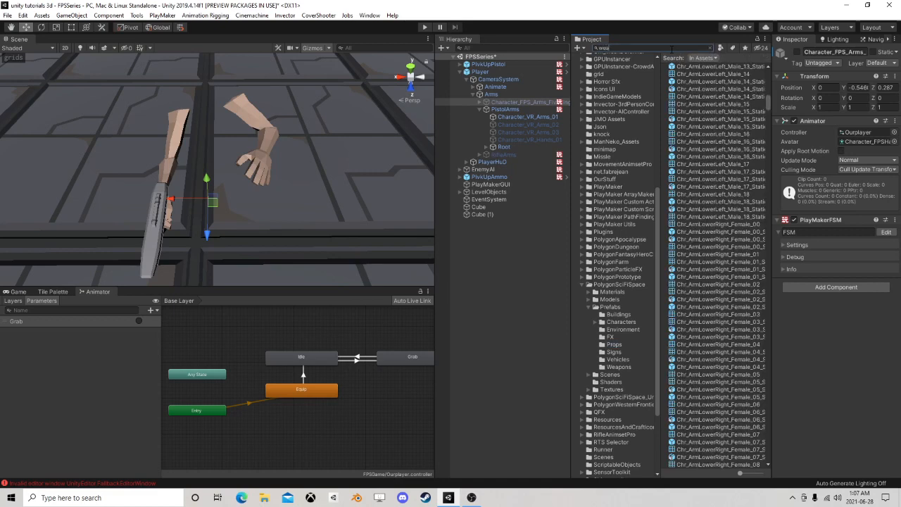
{"action": "type", "text": "po"}
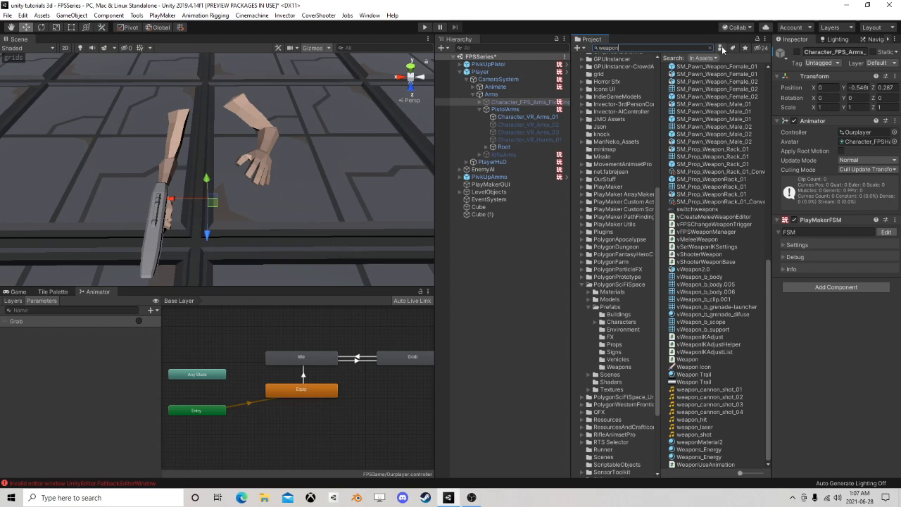
{"action": "type", "text": "n"}
{"action": "left_click", "coordinate": [721, 48]}
{"action": "left_click", "coordinate": [739, 137]}
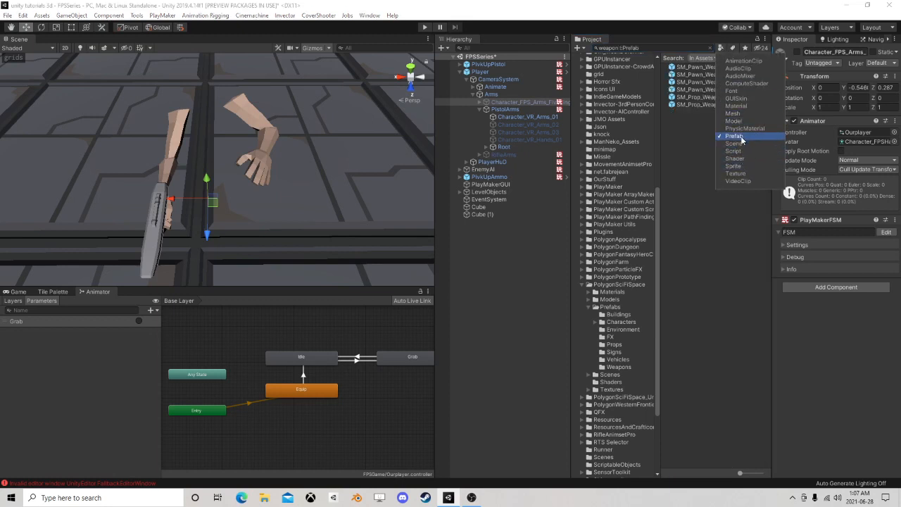
Step: Preview the weapon rack prefabs and the male and female SM_Pawn_Weapon prefabs among the search results
{"action": "left_click", "coordinate": [679, 141]}
{"action": "left_click", "coordinate": [703, 105]}
{"action": "left_click", "coordinate": [708, 96]}
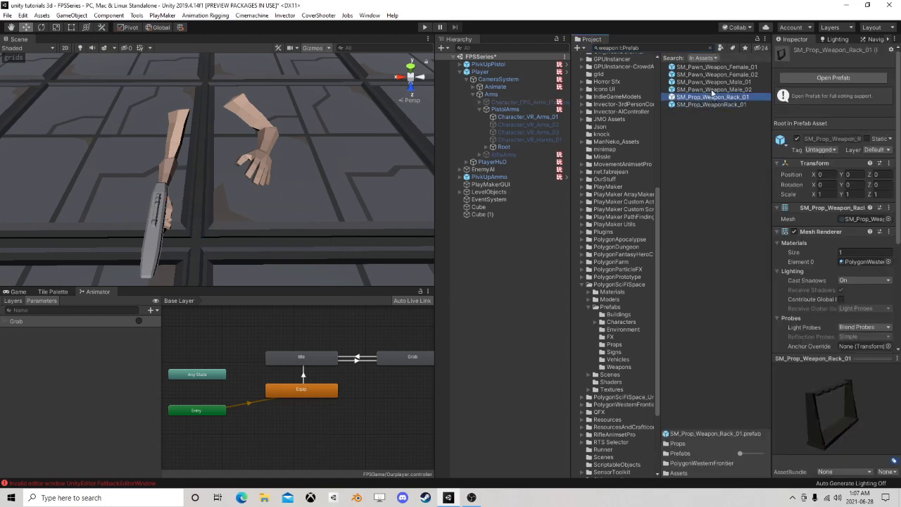
{"action": "left_click", "coordinate": [711, 82]}
{"action": "left_click", "coordinate": [712, 74]}
{"action": "left_click", "coordinate": [712, 67]}
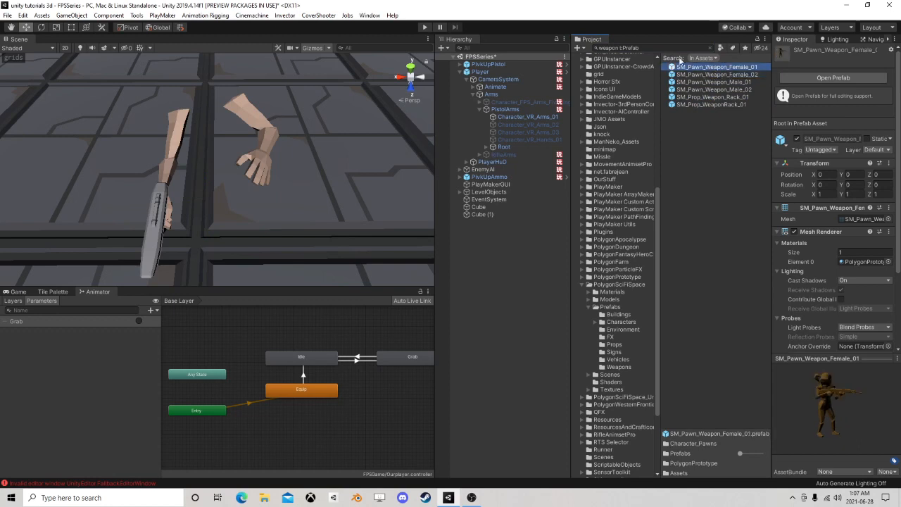
Step: Search the project for "clip" and preview the vWeapon_b_clip.001, SM_Wep_Grenade_Clip_01 and SM_Wep_Flashbang_Clip_01 meshes
{"action": "left_click", "coordinate": [618, 48]}
{"action": "type", "text": "clip"}
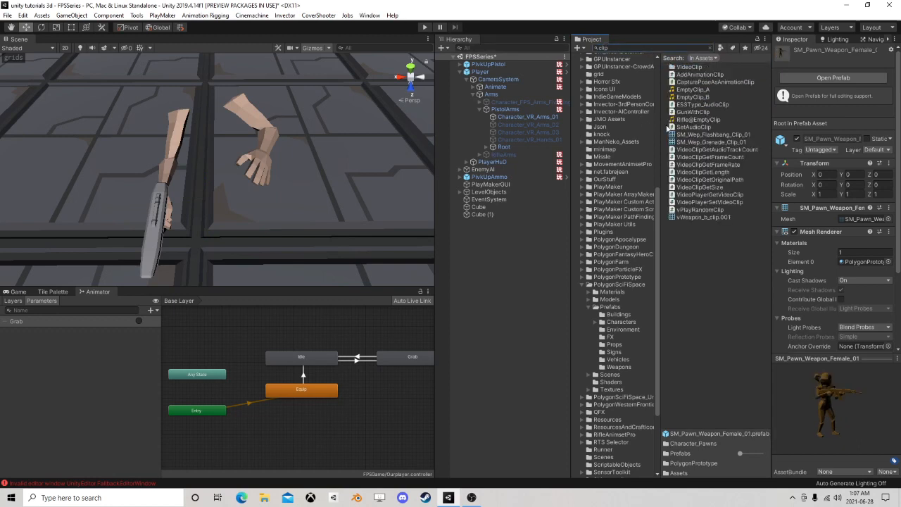
{"action": "left_click", "coordinate": [706, 217]}
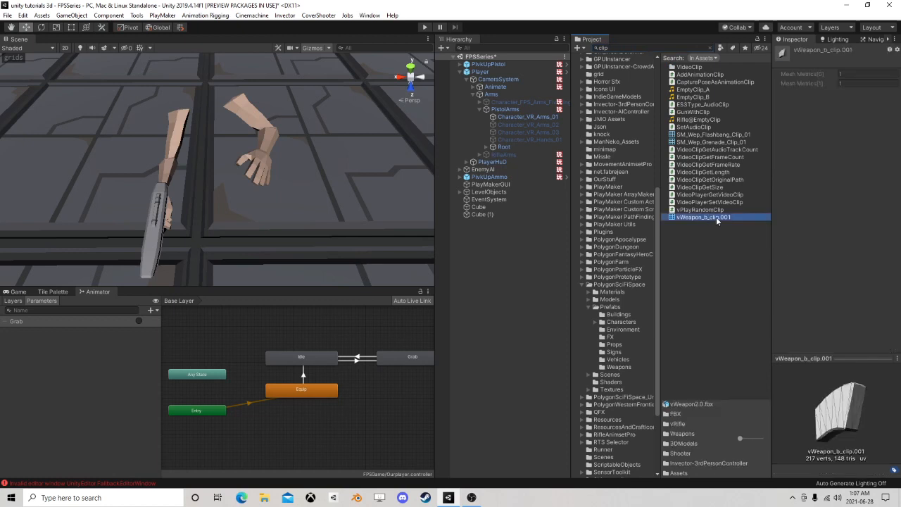
{"action": "left_click", "coordinate": [703, 142]}
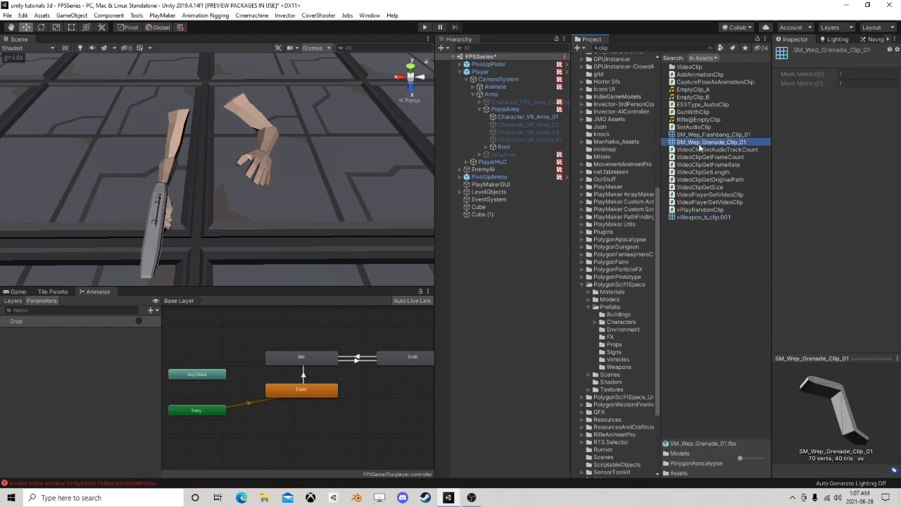
{"action": "left_click", "coordinate": [710, 134]}
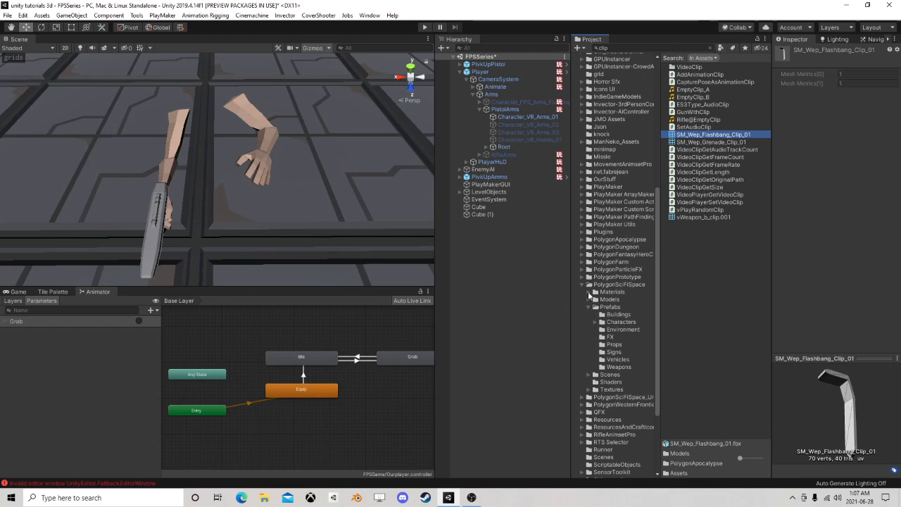
Step: Return to the PolygonSciFiSpace Props folder and preview the battery, antenna and barrel prefabs, rotating the SM_Prop_Barrel_01 preview
{"action": "left_click", "coordinate": [616, 345]}
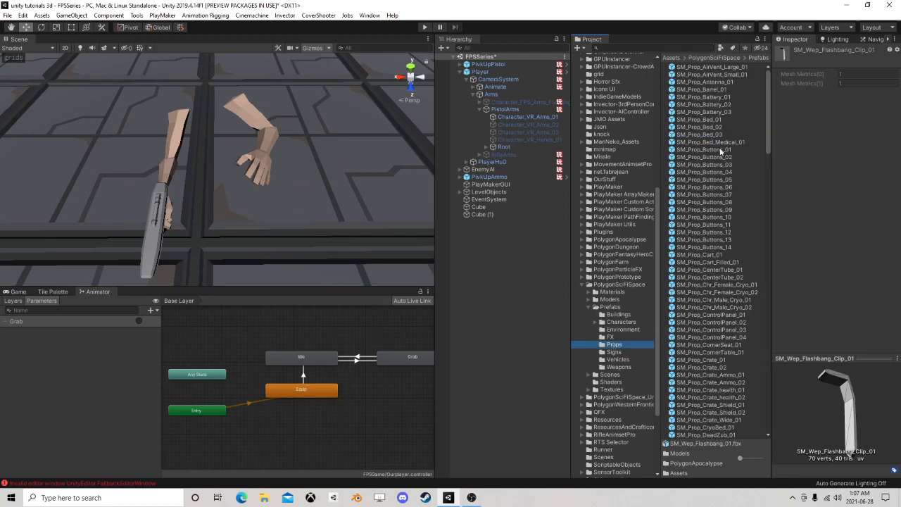
{"action": "left_click", "coordinate": [706, 112]}
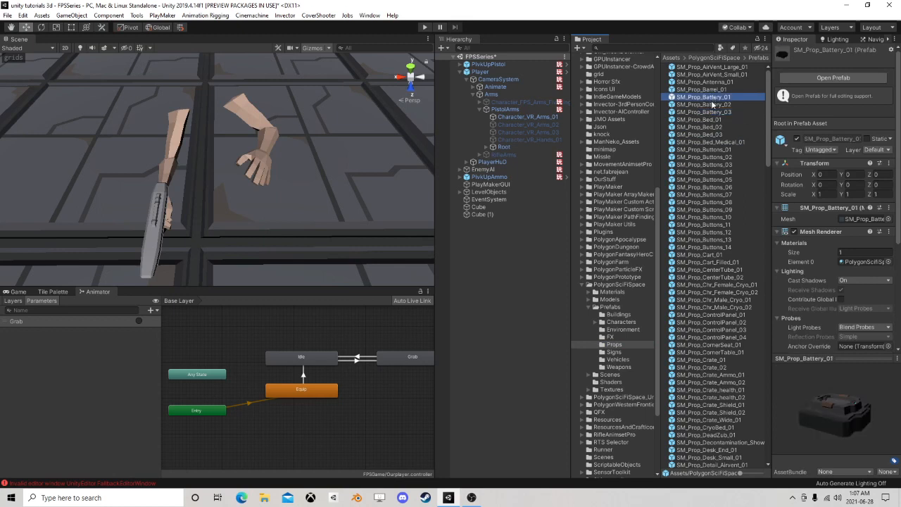
{"action": "left_click", "coordinate": [710, 104]}
{"action": "left_click", "coordinate": [715, 89]}
{"action": "left_click", "coordinate": [712, 81]}
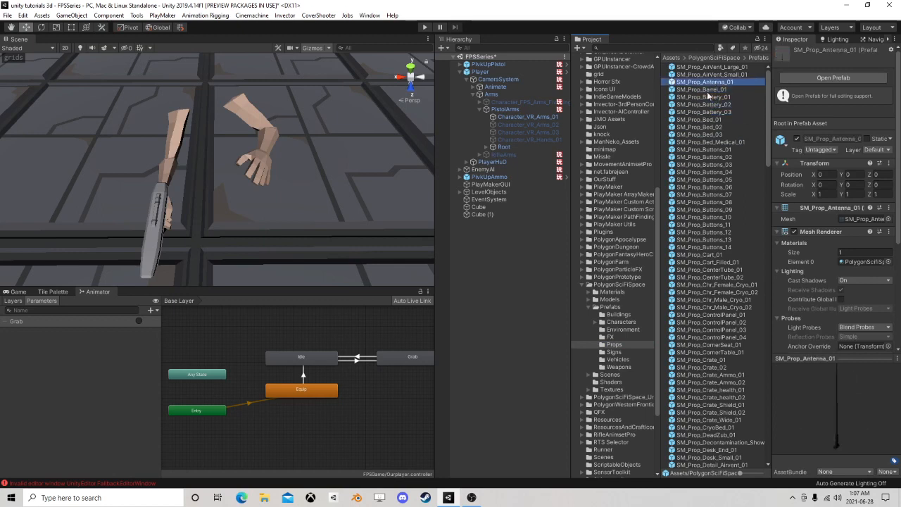
{"action": "left_click", "coordinate": [705, 104]}
{"action": "left_click", "coordinate": [709, 81]}
{"action": "left_click", "coordinate": [711, 89]}
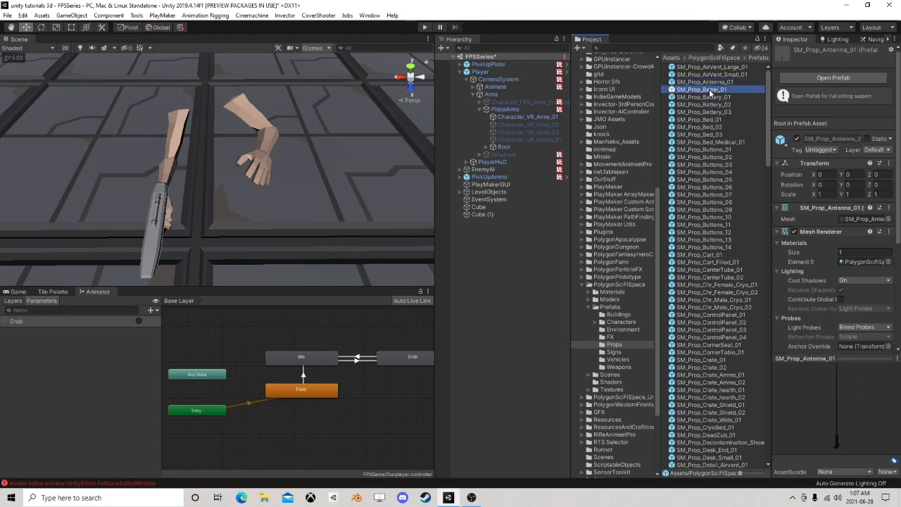
{"action": "left_click_drag", "start_coordinate": [860, 391], "coordinate": [821, 437]}
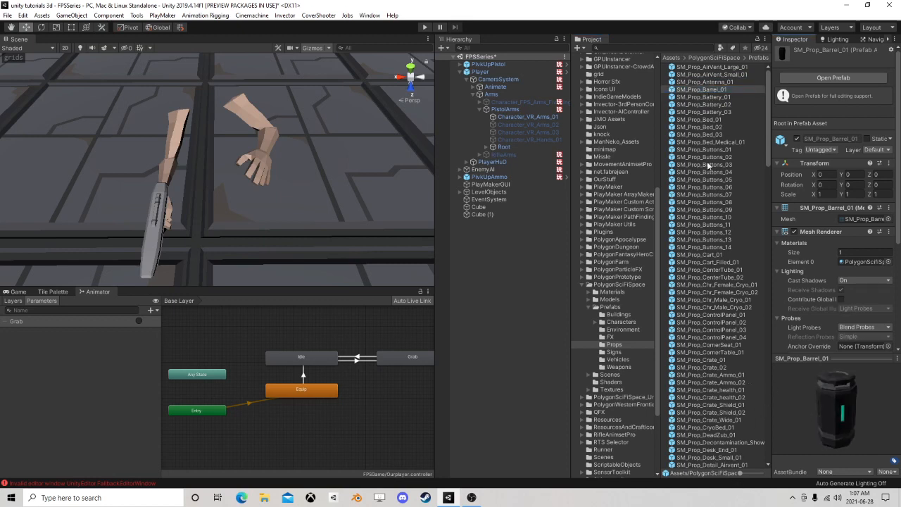
Step: Preview the SM_Prop_Buttons prefabs and SM_Prop_Crate_02, rotating the crate's preview to inspect its shape
{"action": "left_click", "coordinate": [711, 232]}
{"action": "left_click", "coordinate": [716, 247]}
{"action": "scroll", "coordinate": [715, 243], "scroll_direction": "down", "scroll_amount": 5}
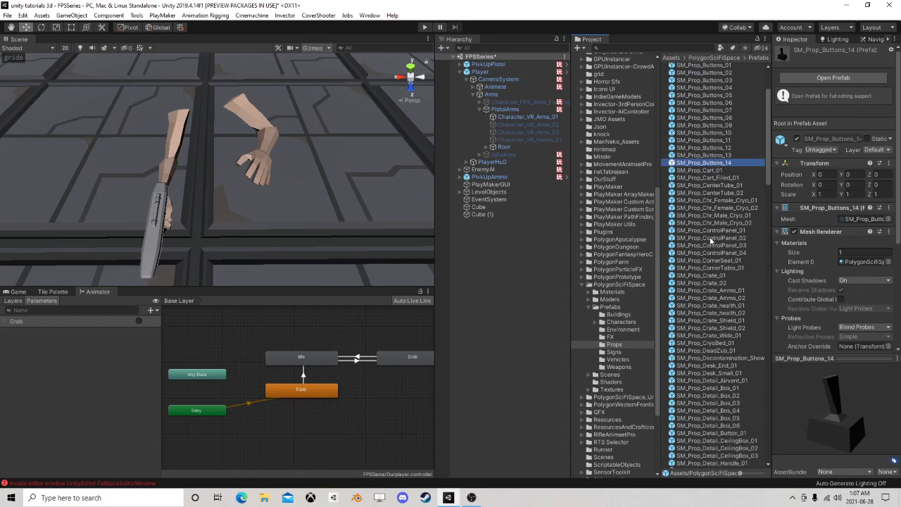
{"action": "scroll", "coordinate": [713, 239], "scroll_direction": "down", "scroll_amount": 2}
{"action": "left_click", "coordinate": [708, 141]}
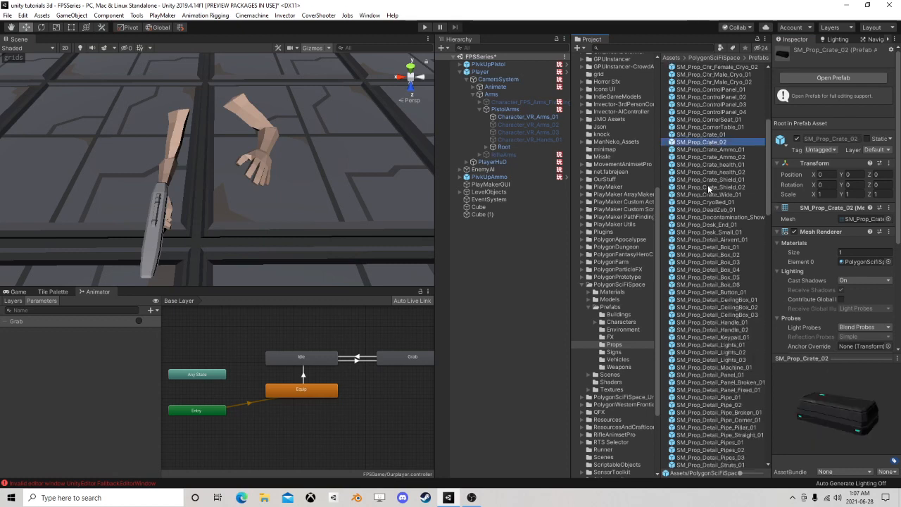
{"action": "left_click", "coordinate": [867, 415]}
{"action": "mouse_move", "coordinate": [867, 415]}
{"action": "left_mouse_down"}
{"action": "mouse_move", "coordinate": [822, 382]}
{"action": "mouse_move", "coordinate": [838, 410]}
{"action": "mouse_move", "coordinate": [876, 417]}
{"action": "mouse_move", "coordinate": [870, 412]}
{"action": "left_mouse_up"}
Step: Preview the SM_Prop_Detail box and pipe prefabs to judge their shapes
{"action": "left_click", "coordinate": [731, 248]}
{"action": "left_click", "coordinate": [725, 262]}
{"action": "left_click", "coordinate": [718, 284]}
{"action": "scroll", "coordinate": [712, 302], "scroll_direction": "down", "scroll_amount": 5}
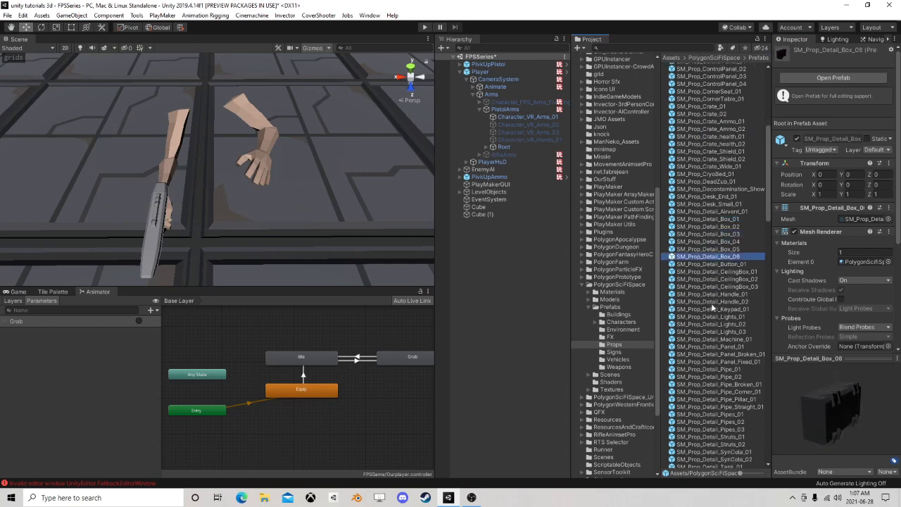
{"action": "left_click", "coordinate": [717, 266]}
{"action": "left_click", "coordinate": [715, 302]}
{"action": "scroll", "coordinate": [706, 298], "scroll_direction": "down", "scroll_amount": 6}
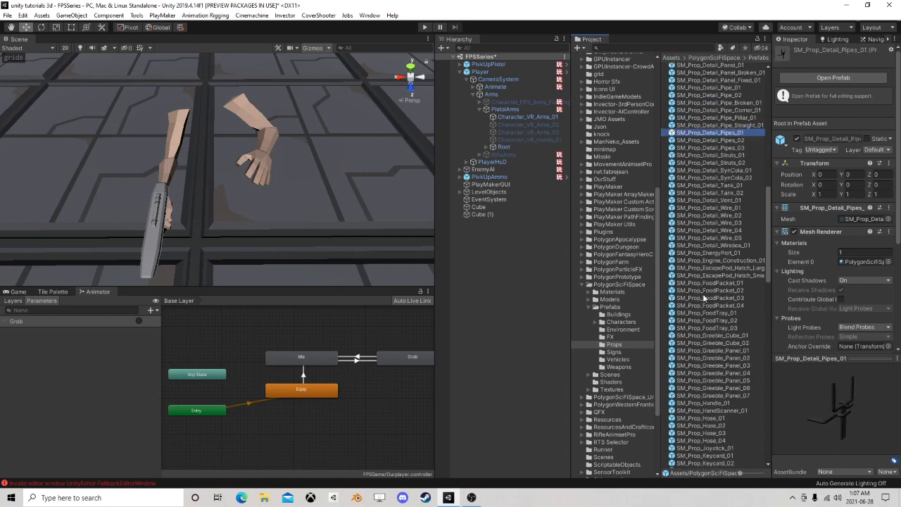
Step: Preview further Props prefabs down to the end of the list, including SM_Prop_Screen_01 and the large turrets
{"action": "left_click", "coordinate": [701, 314]}
{"action": "scroll", "coordinate": [704, 309], "scroll_direction": "down", "scroll_amount": 6}
{"action": "left_click", "coordinate": [703, 302]}
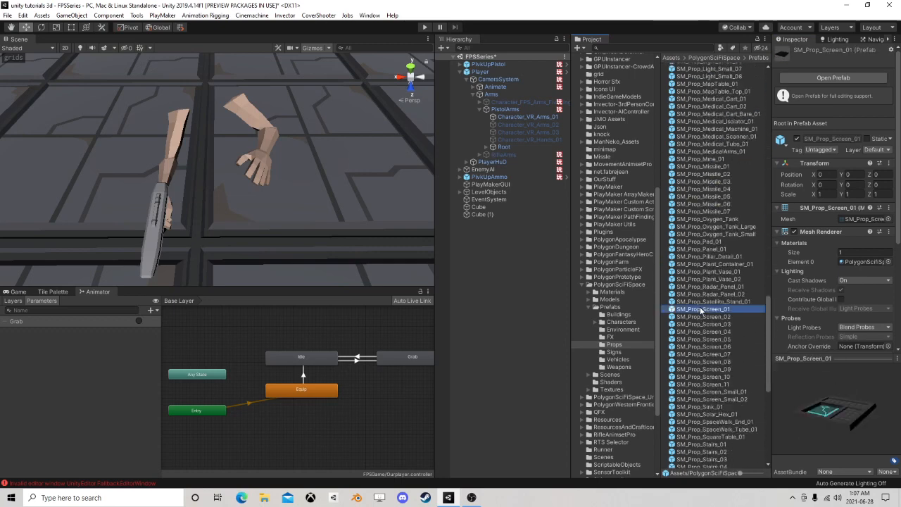
{"action": "scroll", "coordinate": [703, 301], "scroll_direction": "down", "scroll_amount": 9}
{"action": "scroll", "coordinate": [700, 301], "scroll_direction": "down", "scroll_amount": 2}
{"action": "left_click", "coordinate": [716, 382]}
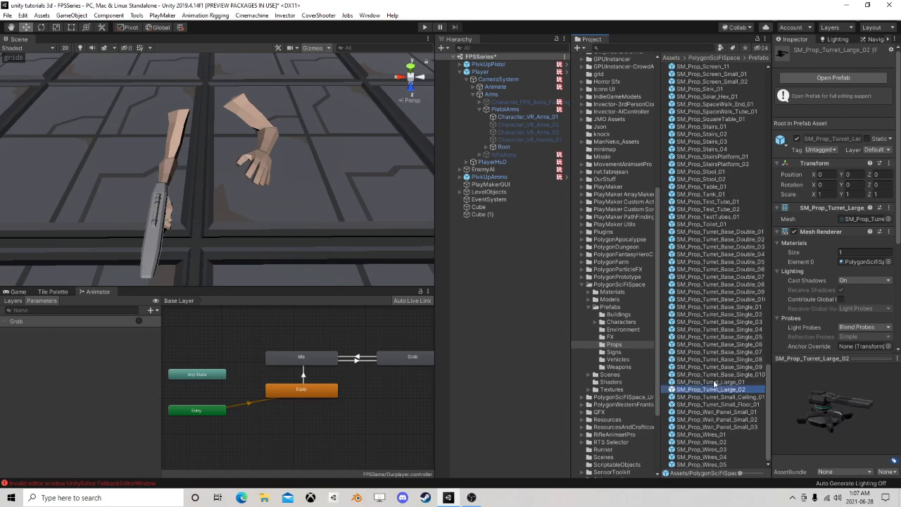
Step: Look back through the Props prefabs up to the start of the list
{"action": "scroll", "coordinate": [698, 279], "scroll_direction": "up", "scroll_amount": 15}
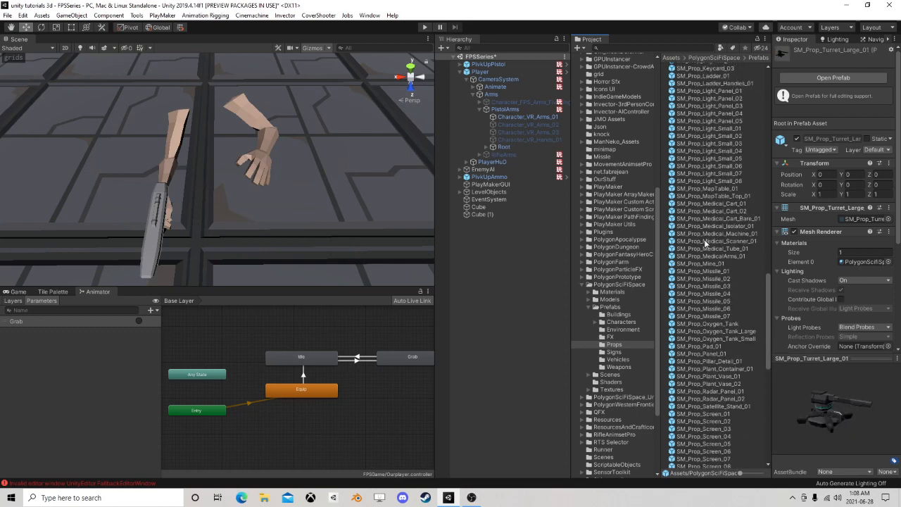
{"action": "scroll", "coordinate": [705, 238], "scroll_direction": "up", "scroll_amount": 4}
{"action": "scroll", "coordinate": [702, 256], "scroll_direction": "up", "scroll_amount": 10}
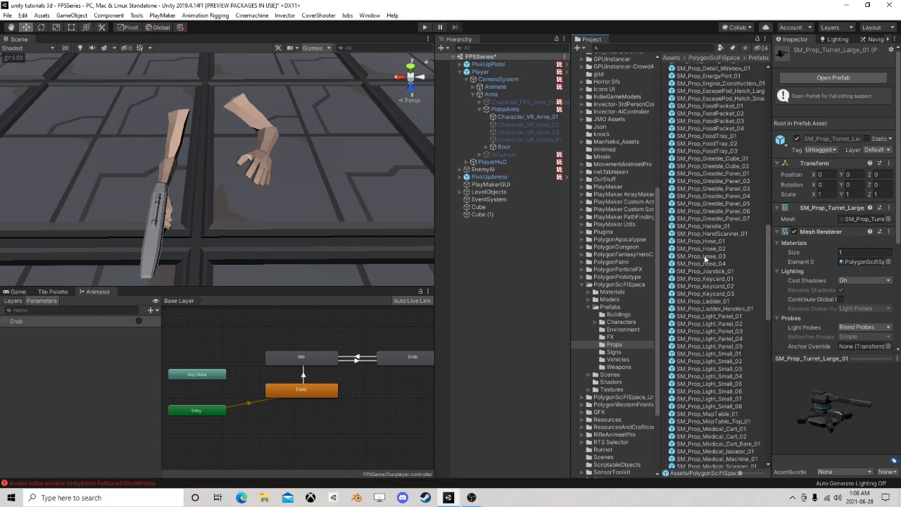
{"action": "scroll", "coordinate": [700, 255], "scroll_direction": "up", "scroll_amount": 10}
{"action": "scroll", "coordinate": [692, 255], "scroll_direction": "up", "scroll_amount": 15}
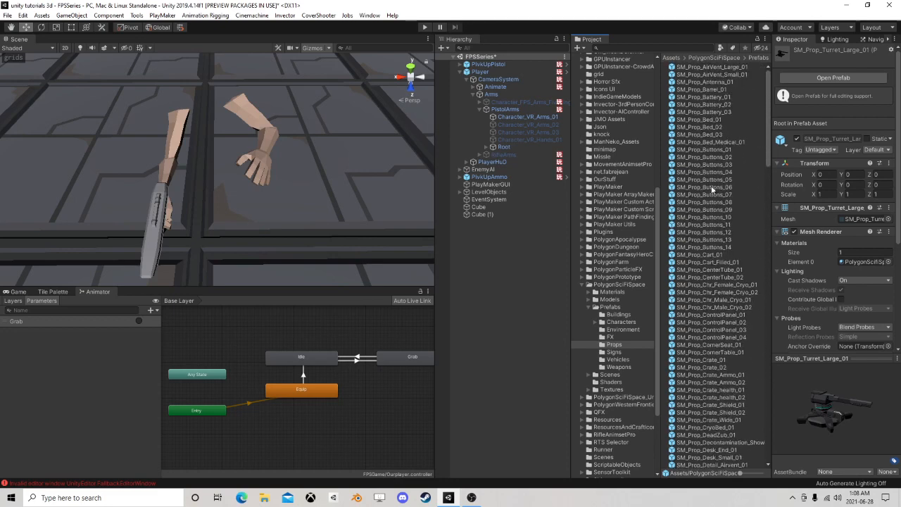
Step: Place the SM_Prop_Barrel_01 prefab in the scene near the arms and set its scale to 0.1 on all axes
{"action": "left_click_drag", "start_coordinate": [718, 90], "coordinate": [307, 183]}
{"action": "scroll", "coordinate": [307, 183], "scroll_direction": "down", "scroll_amount": 2}
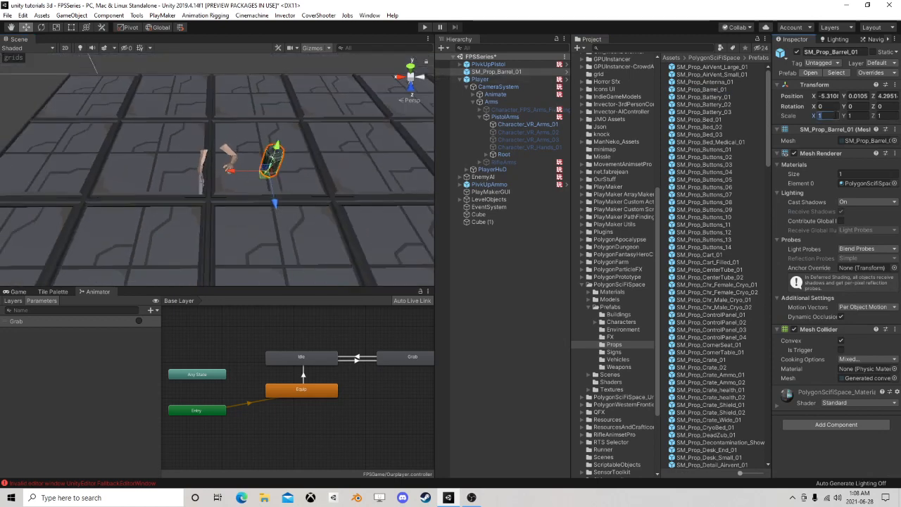
{"action": "type", "text": "0.1"}
{"action": "key", "text": "Tab"}
{"action": "type", "text": "0.1"}
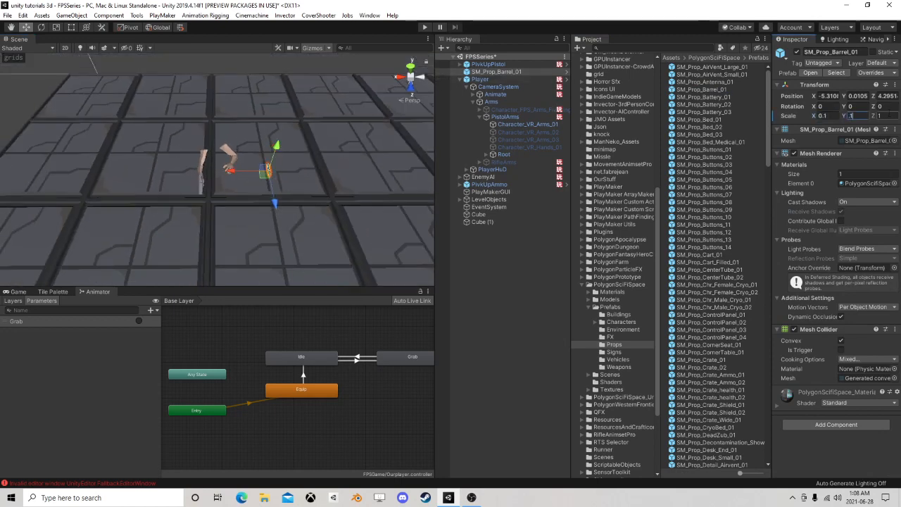
{"action": "key", "text": "Tab"}
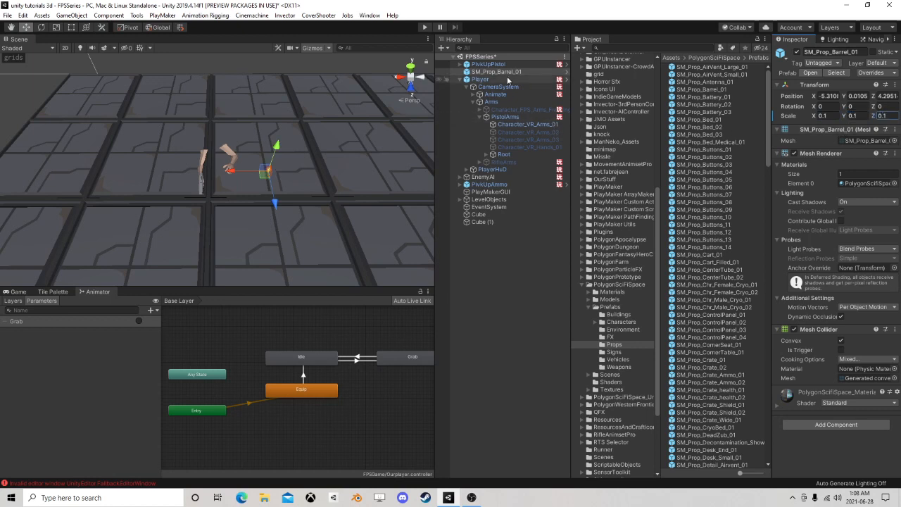
{"action": "type", "text": "0.1"}
{"action": "key", "text": "Return"}
Step: Make SM_Prop_Barrel_01 a child of PistolArms and set its position to 0 on X, Y and Z
{"action": "left_click_drag", "start_coordinate": [609, 125], "coordinate": [506, 118]}
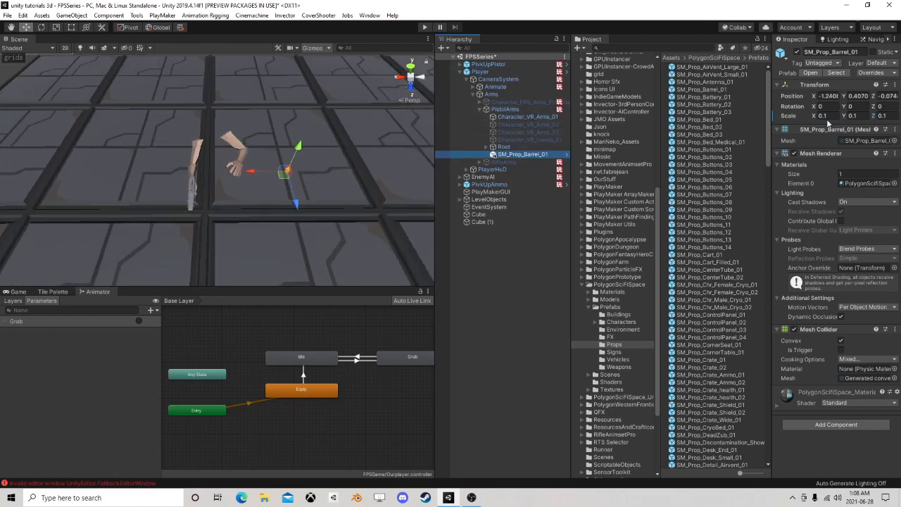
{"action": "type", "text": "0"}
{"action": "key", "text": "Tab"}
{"action": "type", "text": "0"}
{"action": "key", "text": "Tab"}
{"action": "type", "text": "0"}
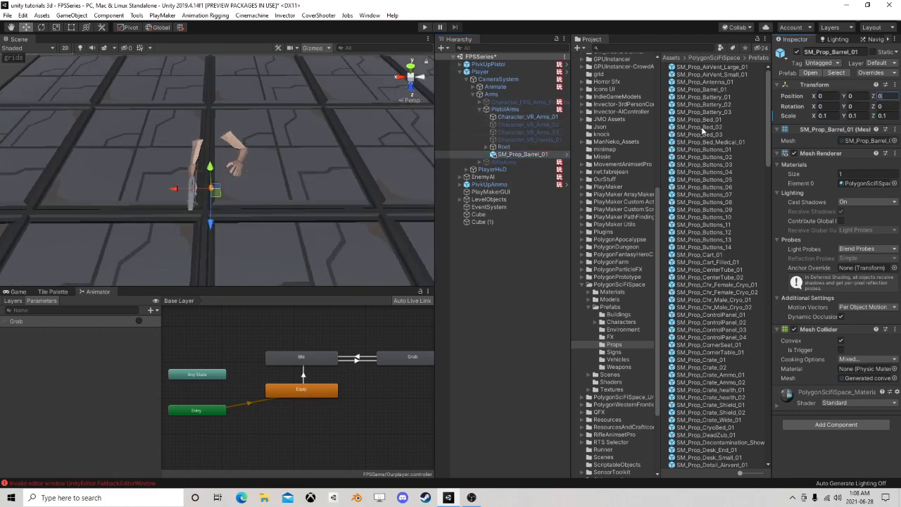
Step: Move the barrel up beside the pistol, to about X 0.128, Y 1.309, Z 0.66, and check it in the Game view
{"action": "scroll", "coordinate": [275, 210], "scroll_direction": "up", "scroll_amount": 3}
{"action": "scroll", "coordinate": [177, 211], "scroll_direction": "down", "scroll_amount": 2}
{"action": "right_click_drag", "start_coordinate": [177, 211], "coordinate": [261, 215]}
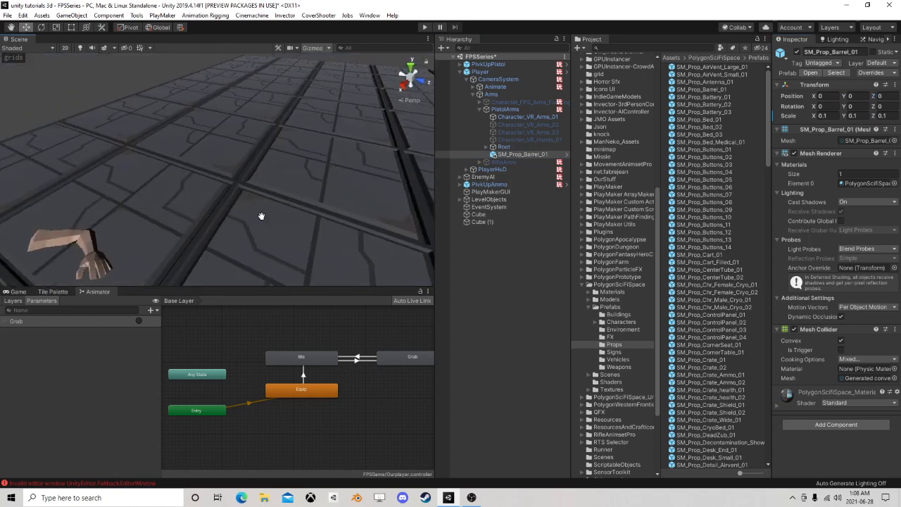
{"action": "middle_click_drag", "start_coordinate": [261, 215], "coordinate": [306, 186]}
{"action": "left_click_drag", "start_coordinate": [267, 170], "coordinate": [293, 110]}
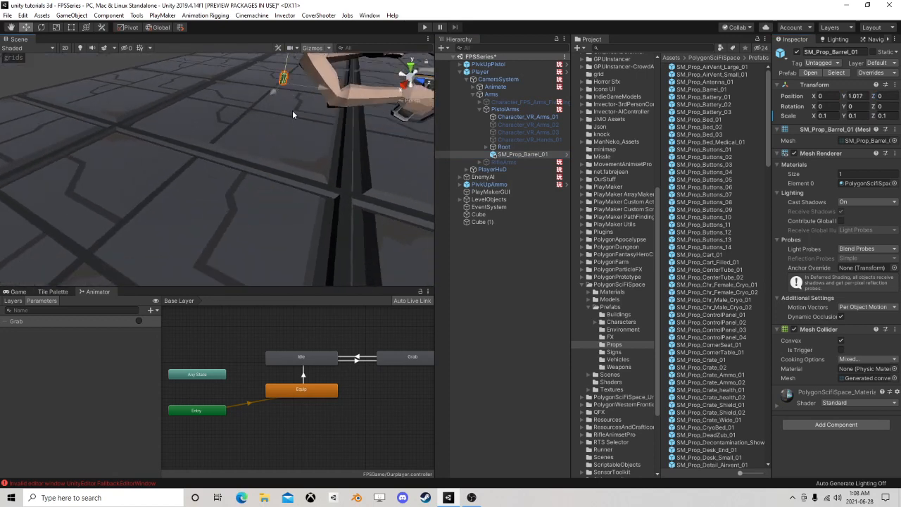
{"action": "scroll", "coordinate": [292, 110], "scroll_direction": "down", "scroll_amount": 3}
{"action": "left_click", "coordinate": [18, 291]}
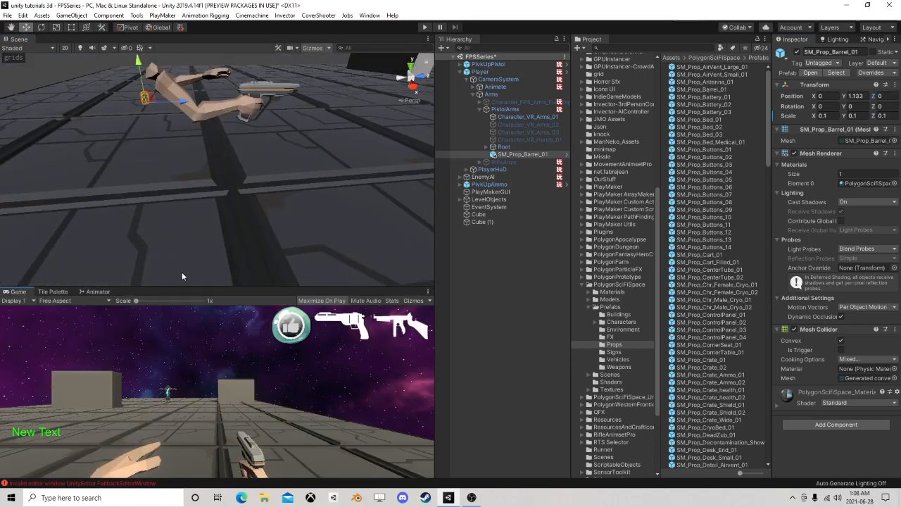
{"action": "middle_click_drag", "start_coordinate": [253, 135], "coordinate": [217, 259]}
{"action": "left_click_drag", "start_coordinate": [160, 216], "coordinate": [205, 216]}
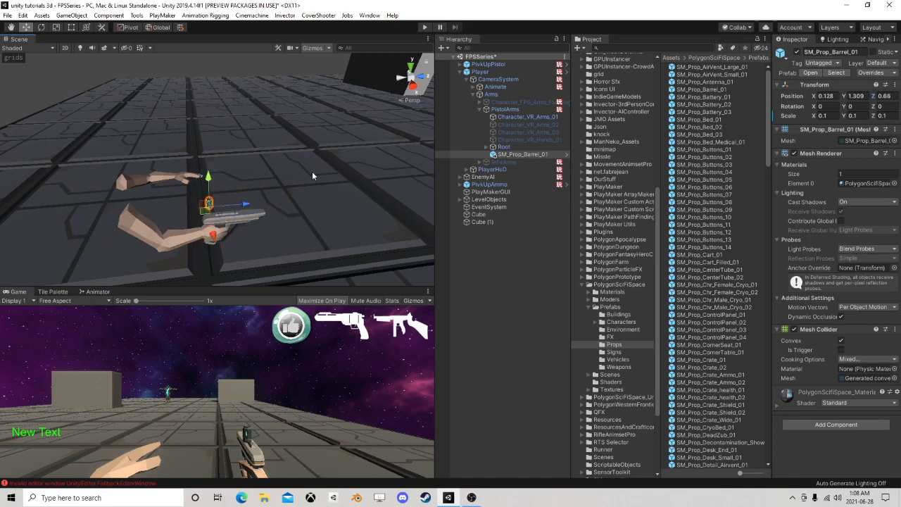
Step: Set the barrel's scale to 0.15 on X, Y and Z
{"action": "left_click", "coordinate": [830, 117]}
{"action": "type", "text": "5"}
{"action": "key", "text": "Tab"}
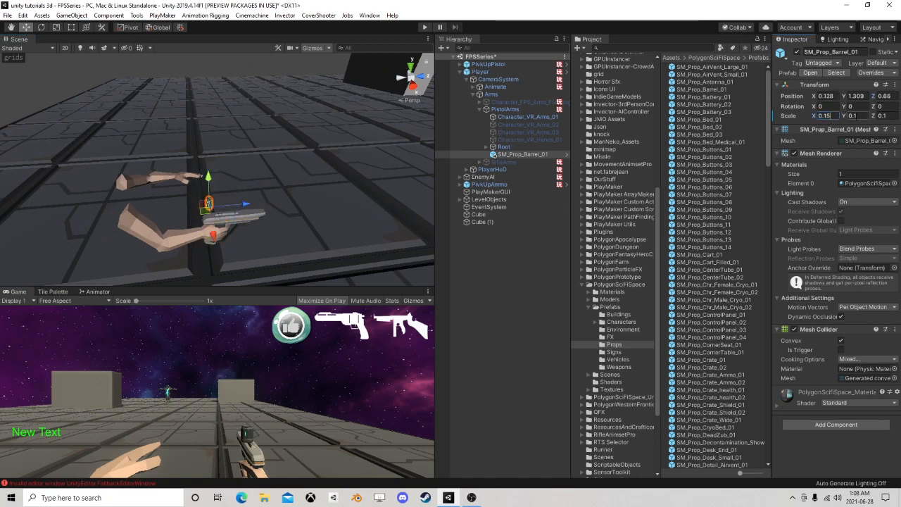
{"action": "type", "text": "0.15"}
{"action": "key", "text": "Tab"}
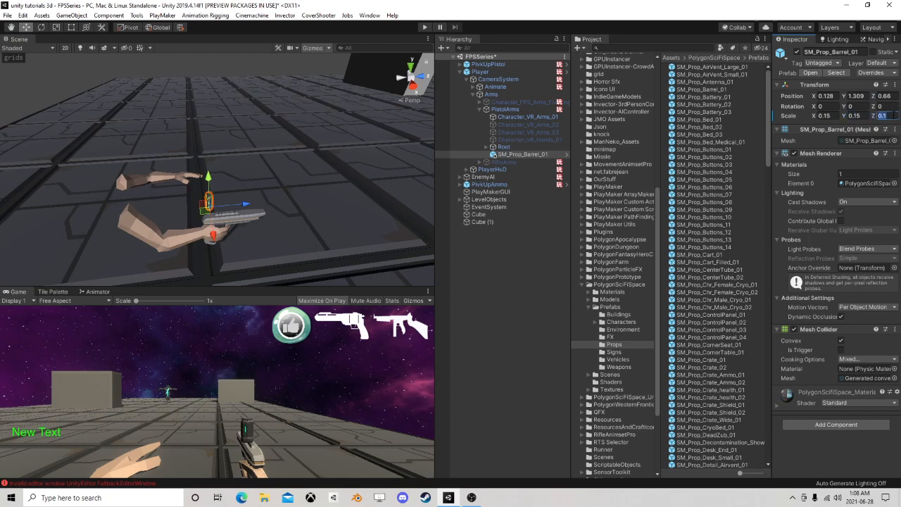
{"action": "type", "text": "5"}
Step: Reset the barrel's position to 0 on X, Y and Z
{"action": "left_click", "coordinate": [828, 96]}
{"action": "type", "text": "0"}
{"action": "left_click", "coordinate": [852, 96]}
{"action": "type", "text": "0"}
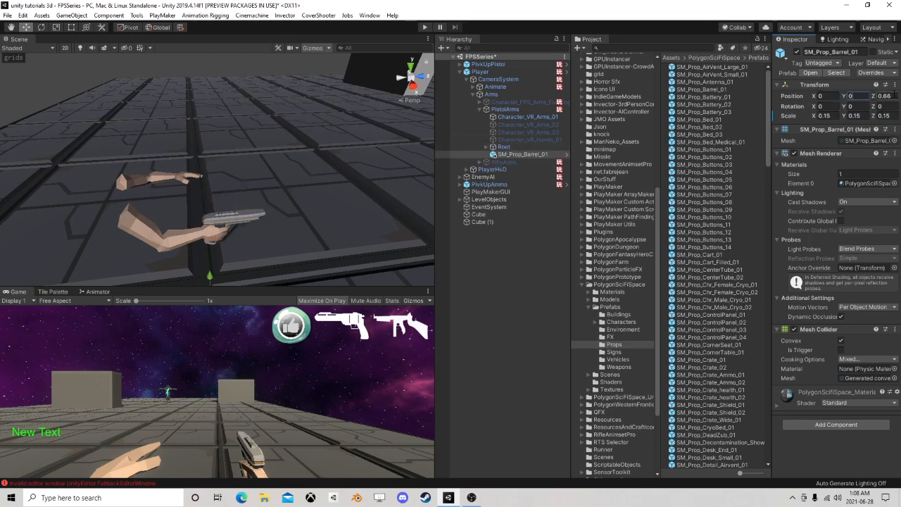
{"action": "mouse_move", "coordinate": [235, 203]}
{"action": "middle_mouse_down"}
{"action": "mouse_move", "coordinate": [240, 175]}
{"action": "mouse_move", "coordinate": [246, 190]}
{"action": "middle_mouse_up"}
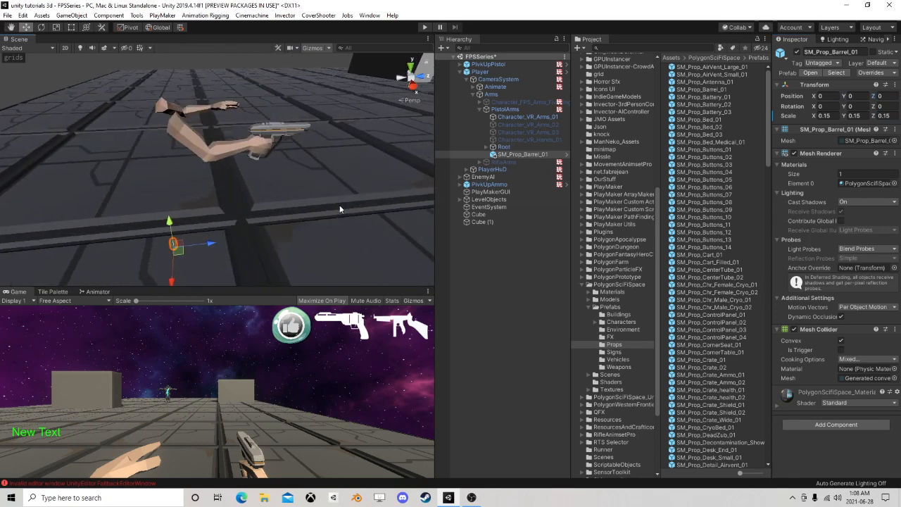
Step: Open the Animation window, dock it alongside the Animator, and enlarge the docked area
{"action": "left_click", "coordinate": [368, 16]}
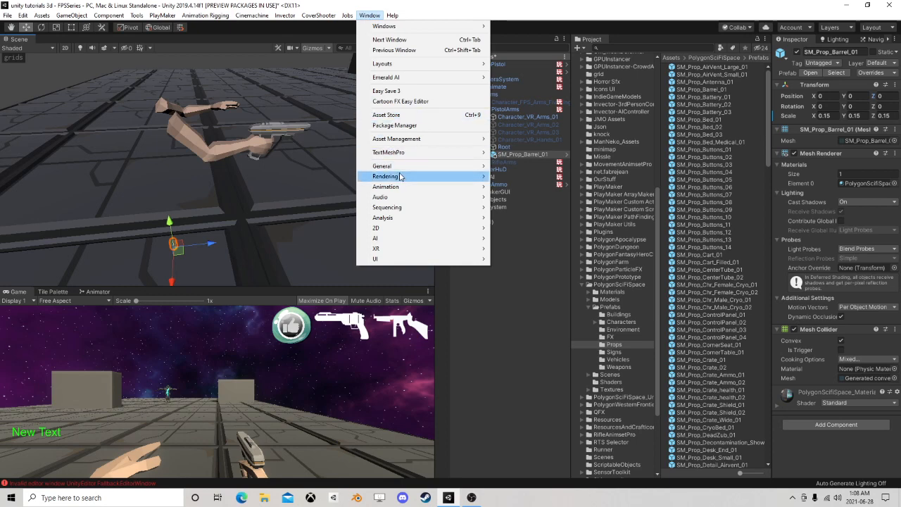
{"action": "mouse_move", "coordinate": [450, 186]}
{"action": "left_click", "coordinate": [517, 187]}
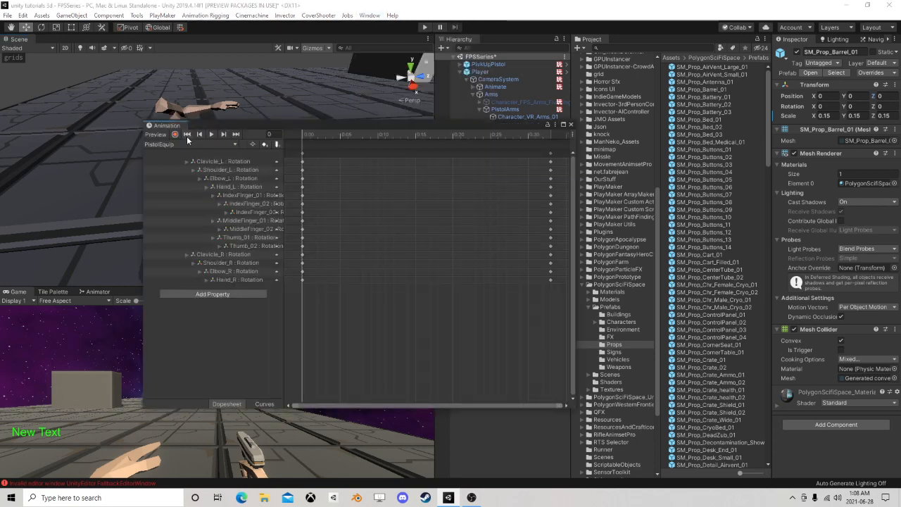
{"action": "left_click_drag", "start_coordinate": [166, 126], "coordinate": [131, 295]}
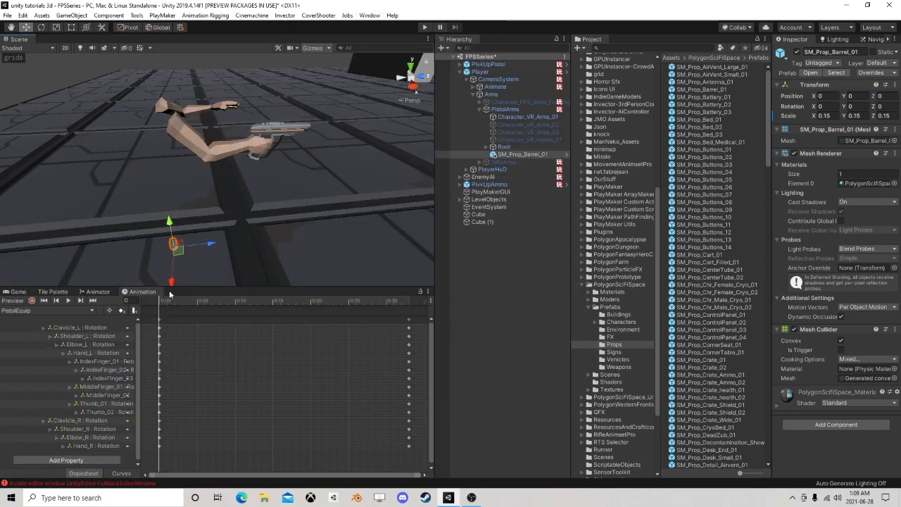
{"action": "left_click_drag", "start_coordinate": [184, 283], "coordinate": [260, 263]}
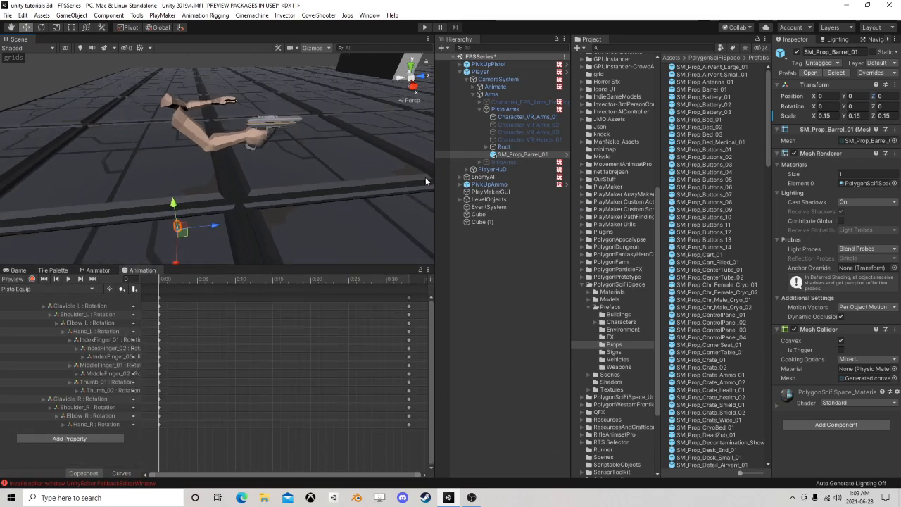
Step: Create a new animation clip for the pistol arms and save it as Pistolreload
{"action": "left_click", "coordinate": [41, 290]}
{"action": "left_click", "coordinate": [38, 353]}
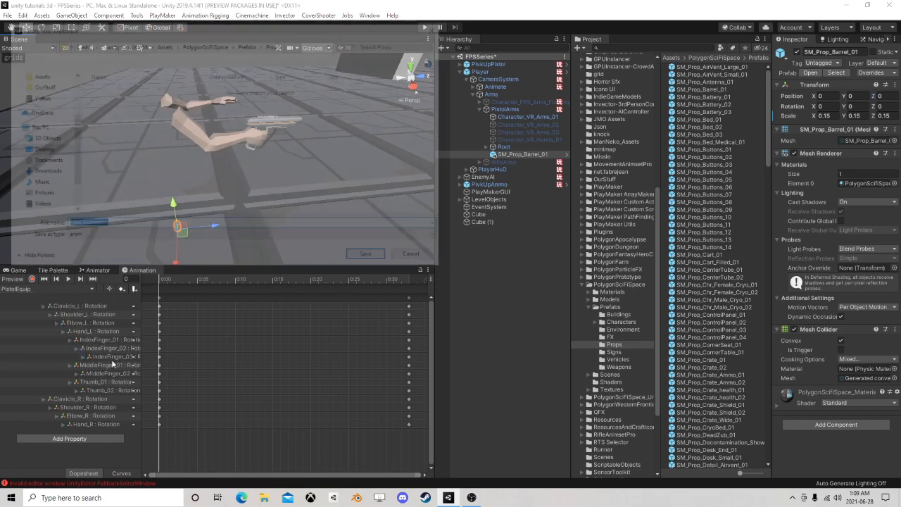
{"action": "type", "text": "Pisto"}
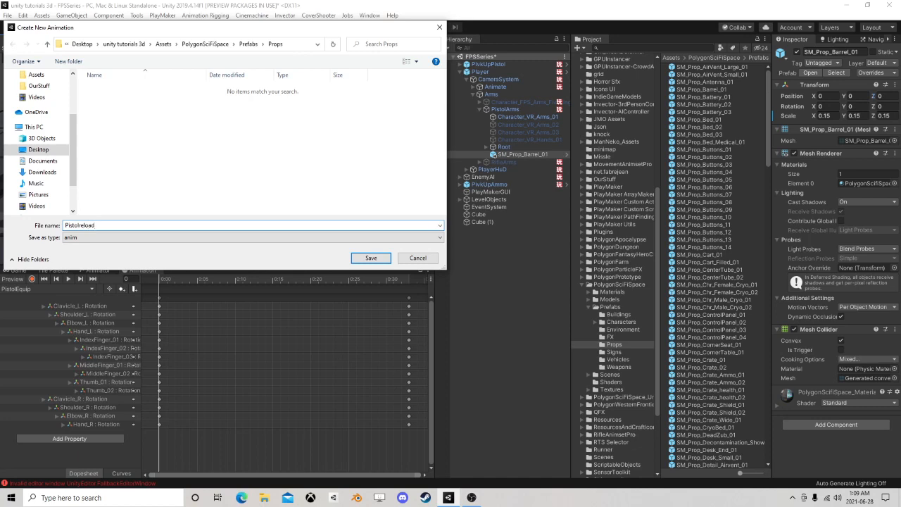
{"action": "type", "text": "lreload"}
{"action": "key", "text": "Return"}
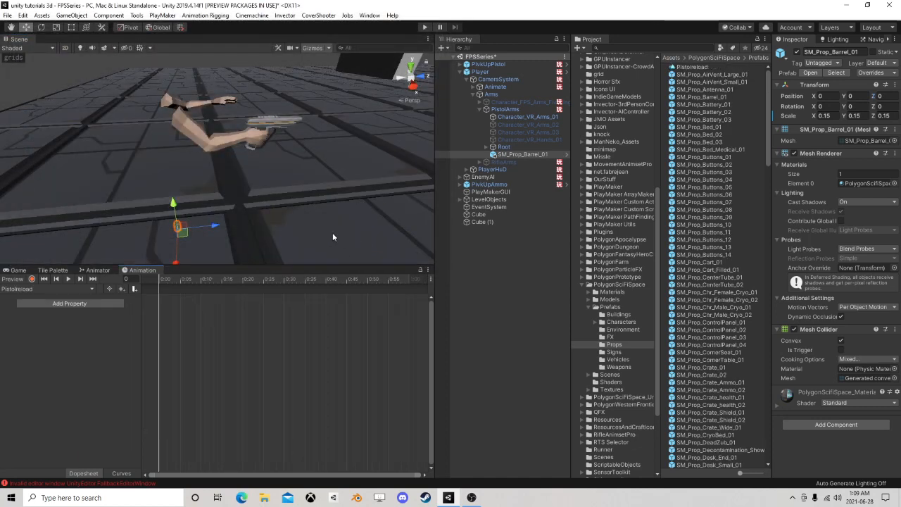
Step: Start recording Pistolreload and key SM_Prop_Barrel_01 as active at frame 0
{"action": "left_click", "coordinate": [32, 278]}
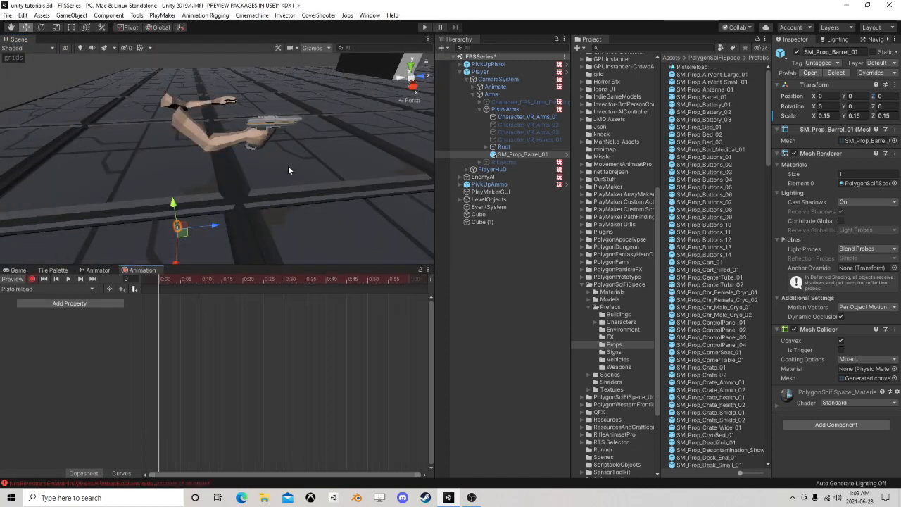
{"action": "right_click_drag", "start_coordinate": [246, 225], "coordinate": [301, 177]}
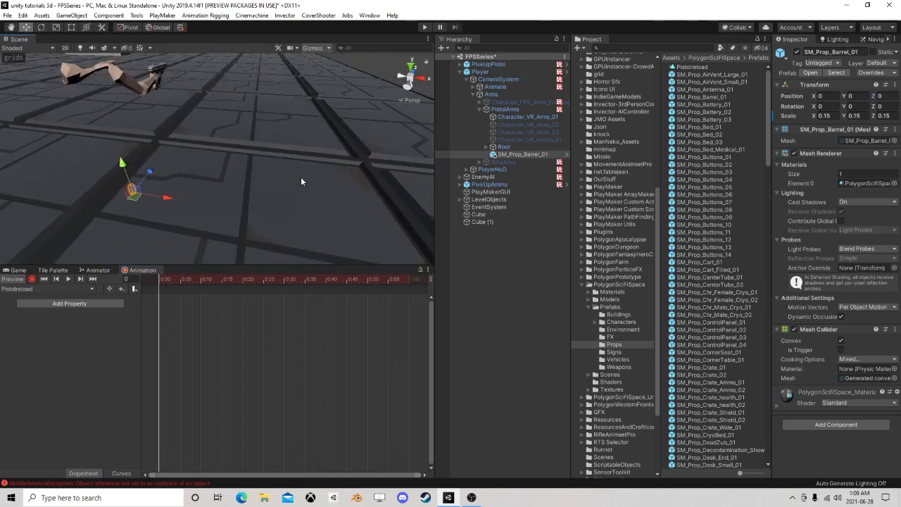
{"action": "left_click", "coordinate": [517, 154]}
{"action": "left_click", "coordinate": [796, 52]}
{"action": "left_click", "coordinate": [796, 52]}
{"action": "right_click_drag", "start_coordinate": [309, 112], "coordinate": [276, 182]}
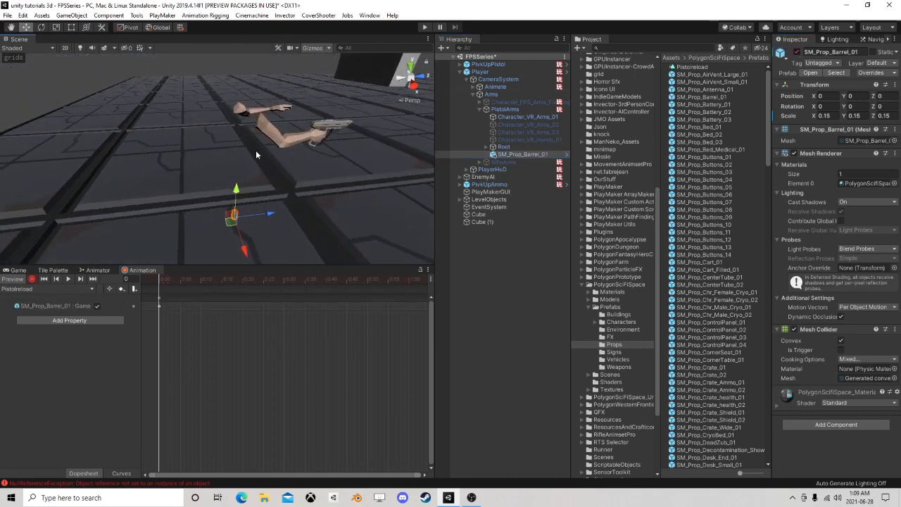
Step: Raise the barrel to the pistol's height at frame 0, at about X 0.262, Y 1.428, Z 0.665
{"action": "left_click", "coordinate": [514, 156]}
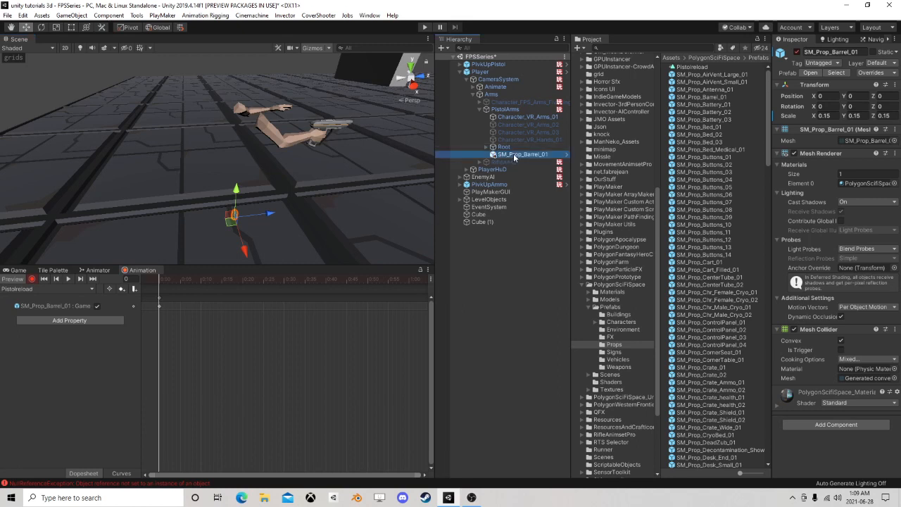
{"action": "left_click_drag", "start_coordinate": [237, 191], "coordinate": [316, 122]}
{"action": "middle_click_drag", "start_coordinate": [316, 122], "coordinate": [305, 131]}
{"action": "left_click_drag", "start_coordinate": [250, 108], "coordinate": [223, 185], "text": "alt"}
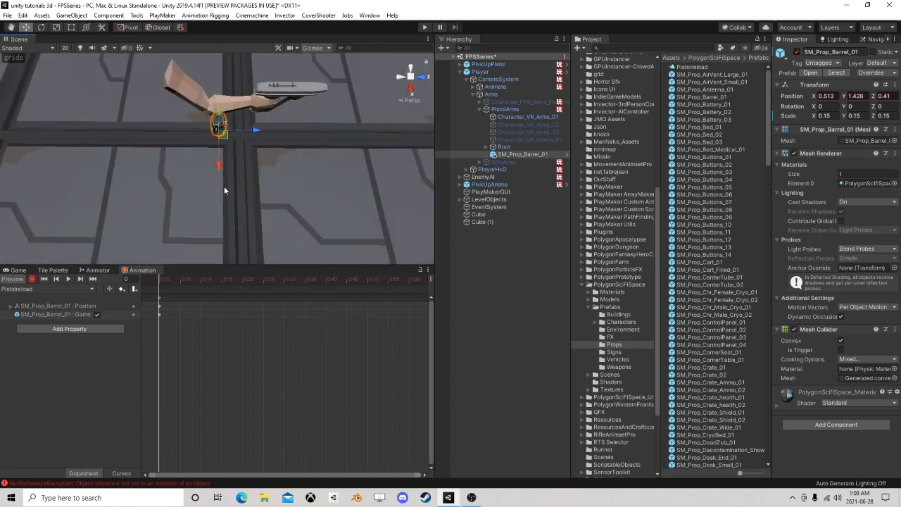
{"action": "left_click_drag", "start_coordinate": [225, 139], "coordinate": [248, 169]}
{"action": "middle_click_drag", "start_coordinate": [248, 171], "coordinate": [269, 159]}
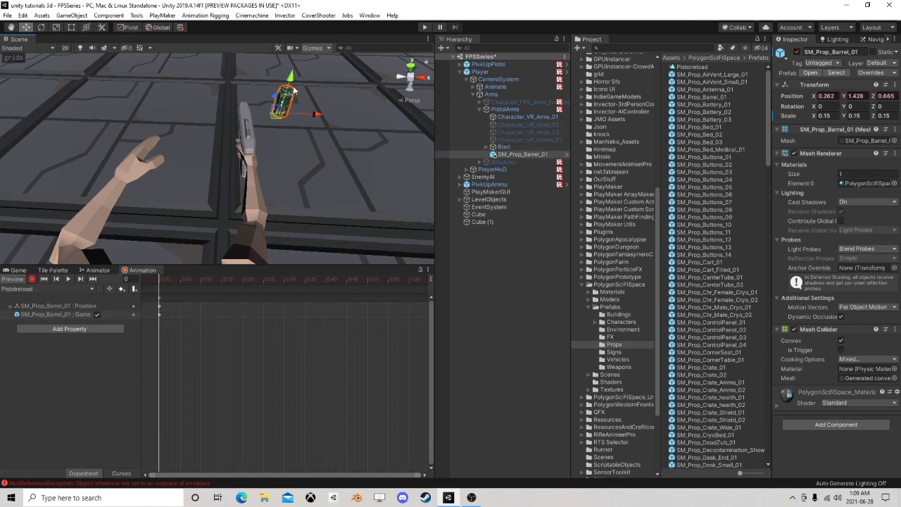
Step: Lower the barrel into the pistol's grip, to about X 0.172, Y 1.041, Z 0.672
{"action": "left_click_drag", "start_coordinate": [294, 90], "coordinate": [237, 177]}
{"action": "scroll", "coordinate": [203, 176], "scroll_direction": "up", "scroll_amount": 3}
{"action": "scroll", "coordinate": [173, 168], "scroll_direction": "down", "scroll_amount": 3}
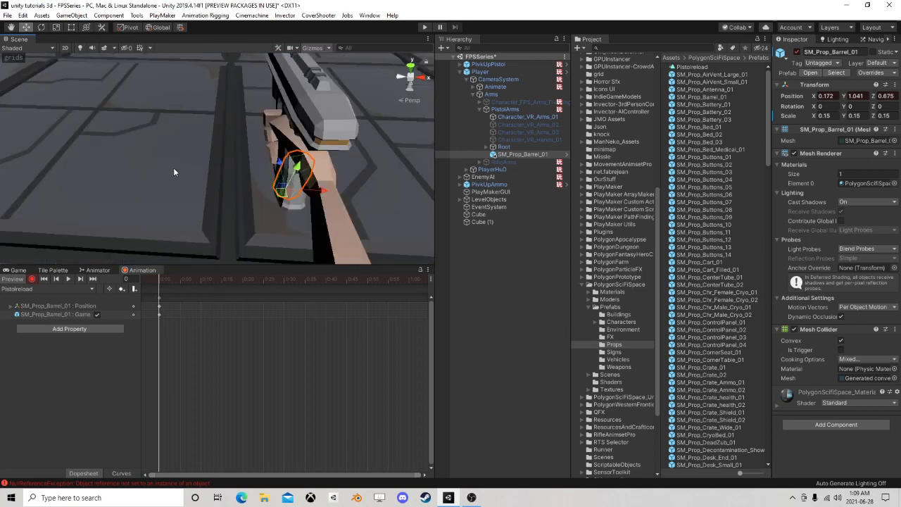
{"action": "left_click_drag", "start_coordinate": [173, 167], "coordinate": [374, 127], "text": "alt"}
{"action": "scroll", "coordinate": [292, 174], "scroll_direction": "down", "scroll_amount": 3}
{"action": "middle_click_drag", "start_coordinate": [292, 173], "coordinate": [300, 169]}
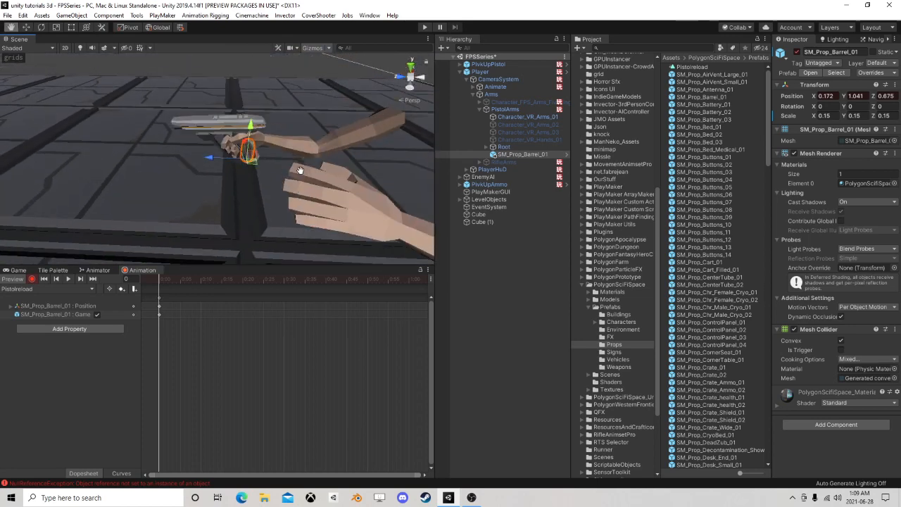
{"action": "scroll", "coordinate": [299, 169], "scroll_direction": "up", "scroll_amount": 3}
{"action": "left_click_drag", "start_coordinate": [265, 162], "coordinate": [267, 163]}
Step: Tilt the barrel about 20.3 degrees around X and shift it to about X 0.179, Z 0.648 to align with the grip
{"action": "left_click", "coordinate": [40, 28]}
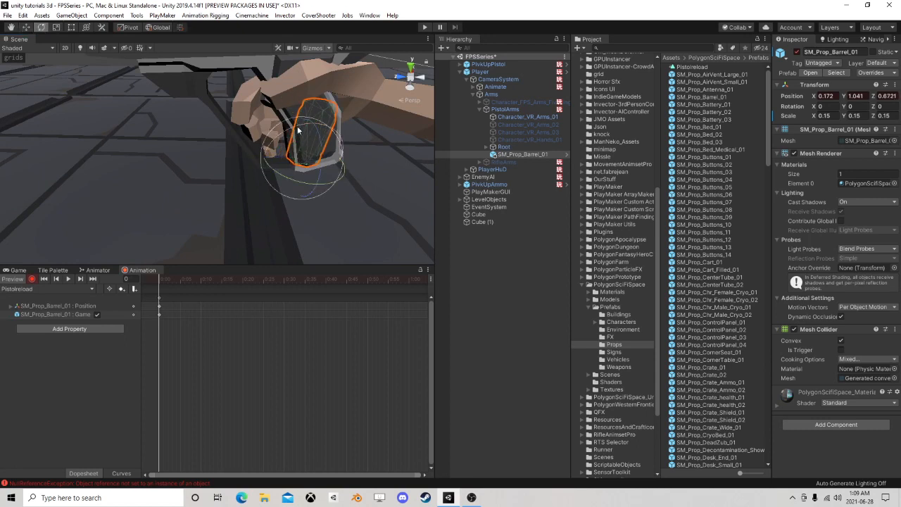
{"action": "left_click_drag", "start_coordinate": [297, 130], "coordinate": [263, 123]}
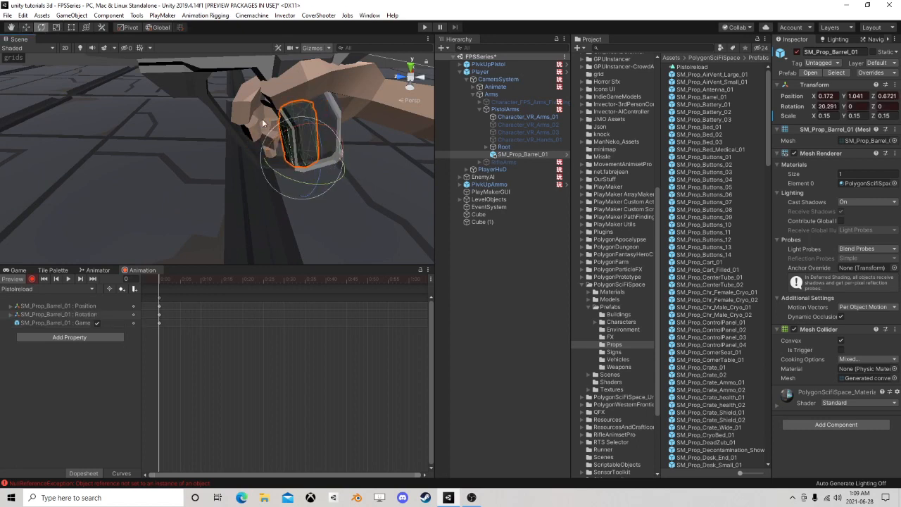
{"action": "left_click", "coordinate": [30, 30]}
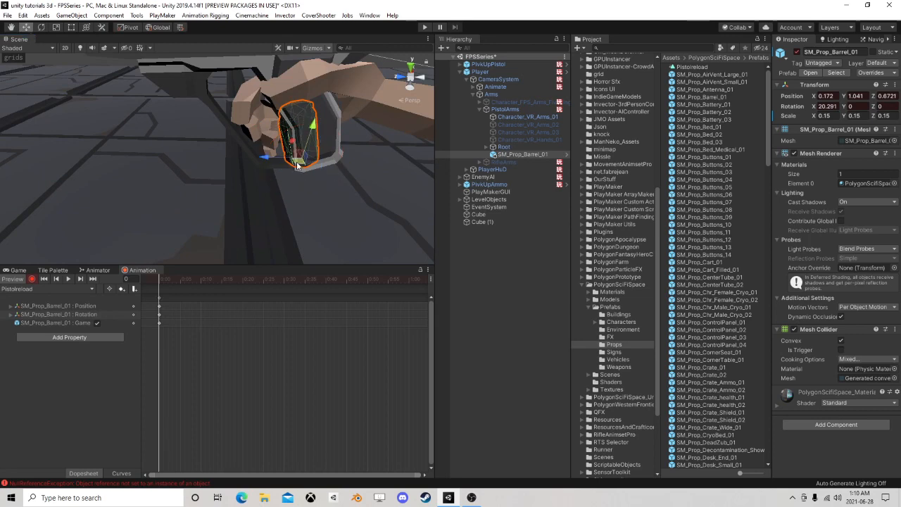
{"action": "left_click_drag", "start_coordinate": [297, 165], "coordinate": [311, 163]}
{"action": "right_click_drag", "start_coordinate": [355, 149], "coordinate": [273, 185]}
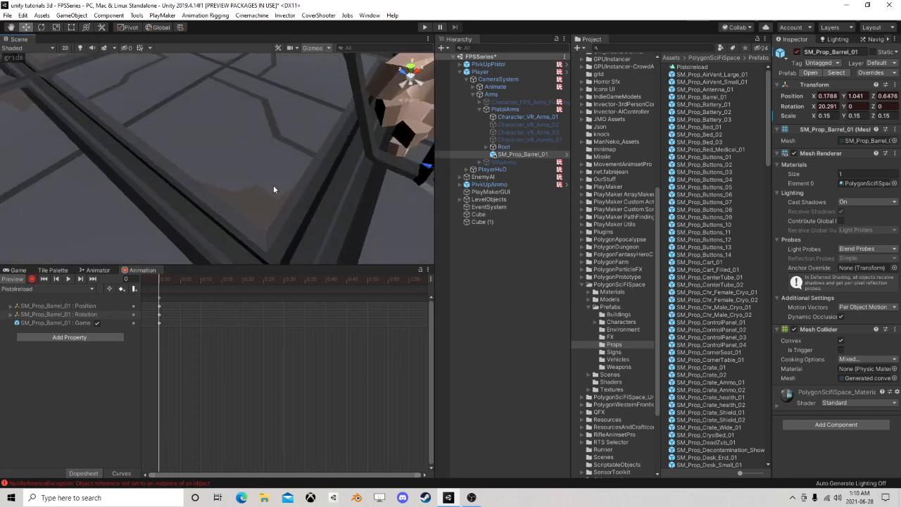
{"action": "mouse_move", "coordinate": [345, 151]}
{"action": "middle_mouse_down"}
{"action": "mouse_move", "coordinate": [287, 176]}
{"action": "mouse_move", "coordinate": [212, 186]}
{"action": "middle_mouse_up"}
{"action": "right_click_drag", "start_coordinate": [306, 170], "coordinate": [152, 149]}
{"action": "middle_click_drag", "start_coordinate": [152, 149], "coordinate": [161, 153]}
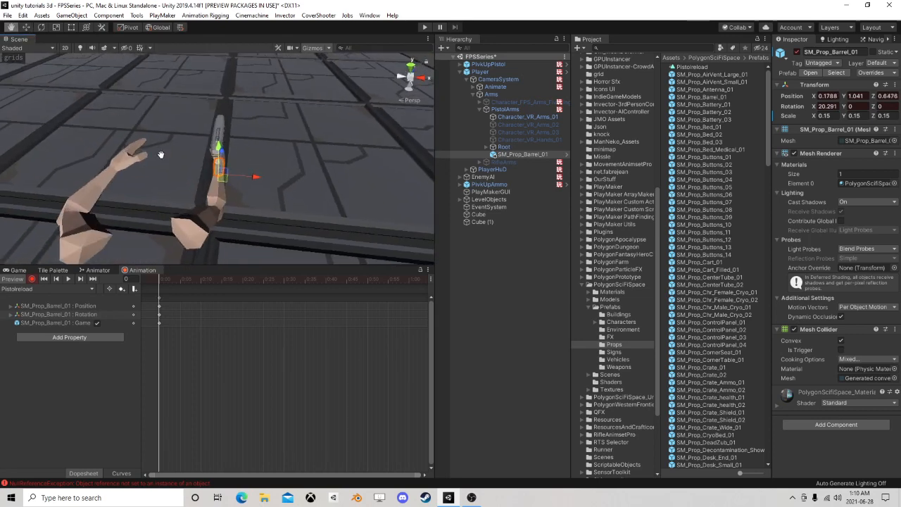
{"action": "scroll", "coordinate": [165, 154], "scroll_direction": "up", "scroll_amount": 4}
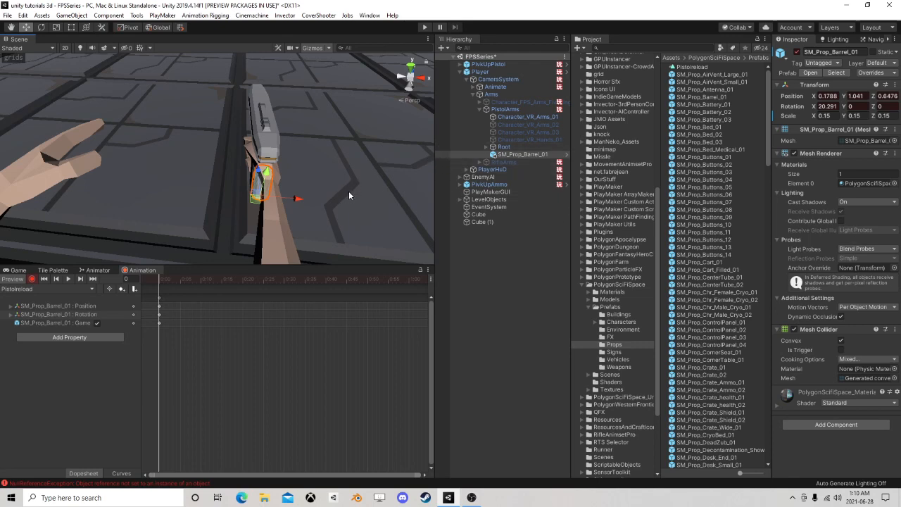
{"action": "left_click_drag", "start_coordinate": [347, 204], "coordinate": [322, 209], "text": "alt"}
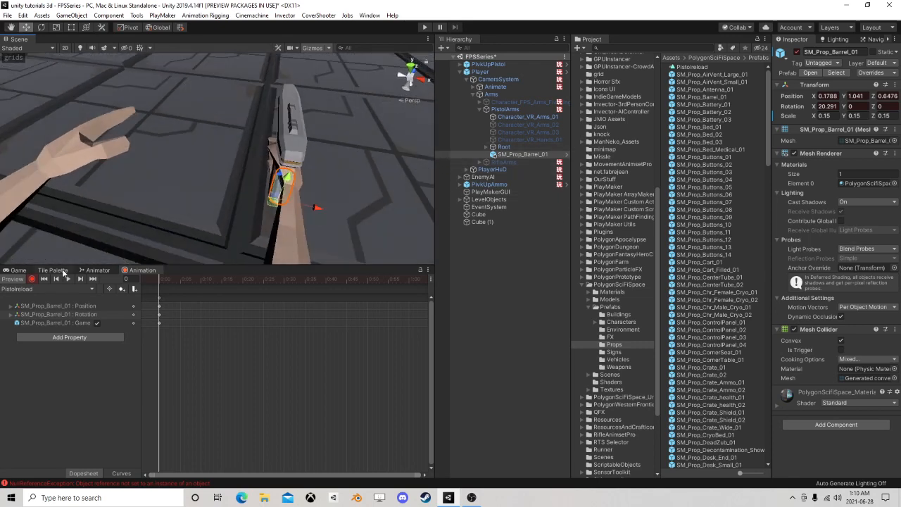
Step: Dock the Game view beneath the Animation window and resize it so the scene, timeline and camera view are all visible together
{"action": "left_click", "coordinate": [32, 273]}
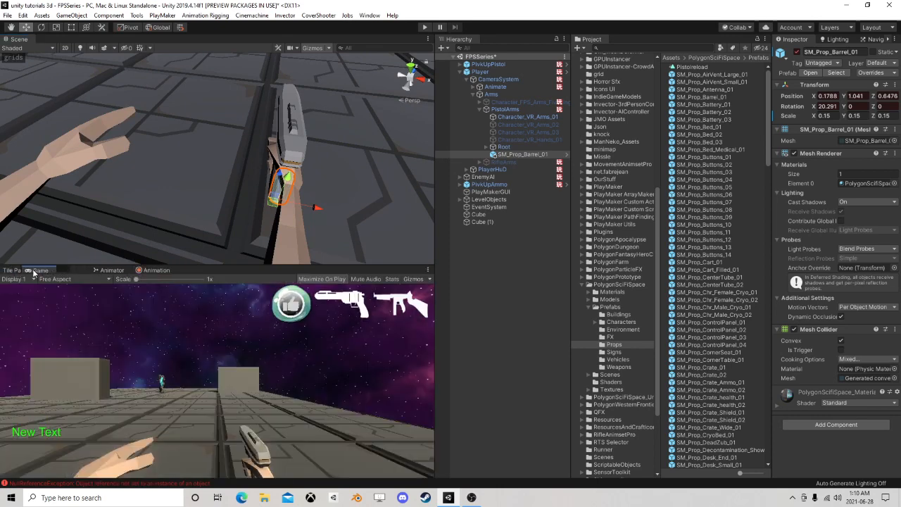
{"action": "left_click_drag", "start_coordinate": [30, 271], "coordinate": [207, 42]}
{"action": "left_click_drag", "start_coordinate": [94, 43], "coordinate": [51, 42]}
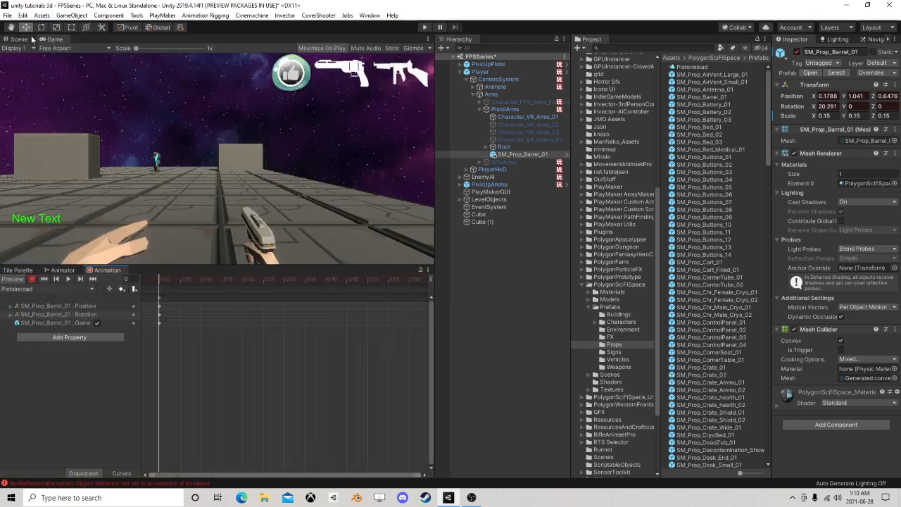
{"action": "left_click_drag", "start_coordinate": [309, 286], "coordinate": [138, 452]}
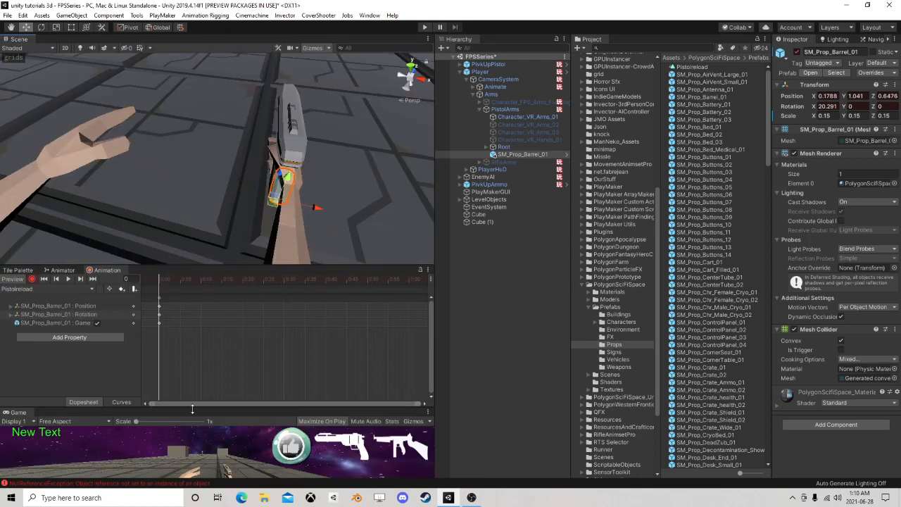
{"action": "left_click_drag", "start_coordinate": [192, 408], "coordinate": [204, 313]}
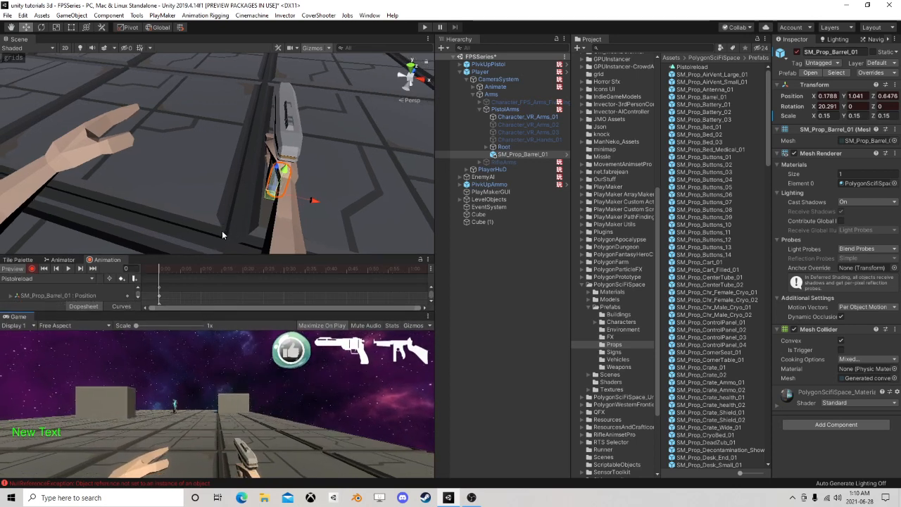
Step: Move the animation to frame 30 and expand the full Hips bone hierarchy under the PistolArms Root, widening the Hierarchy to read it
{"action": "left_click_drag", "start_coordinate": [164, 269], "coordinate": [225, 267]}
{"action": "left_click", "coordinate": [285, 268]}
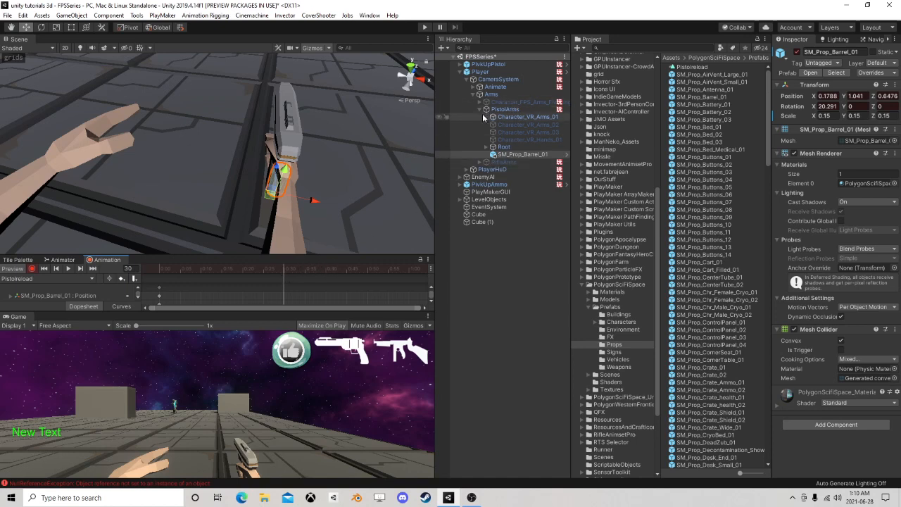
{"action": "left_click", "coordinate": [485, 146]}
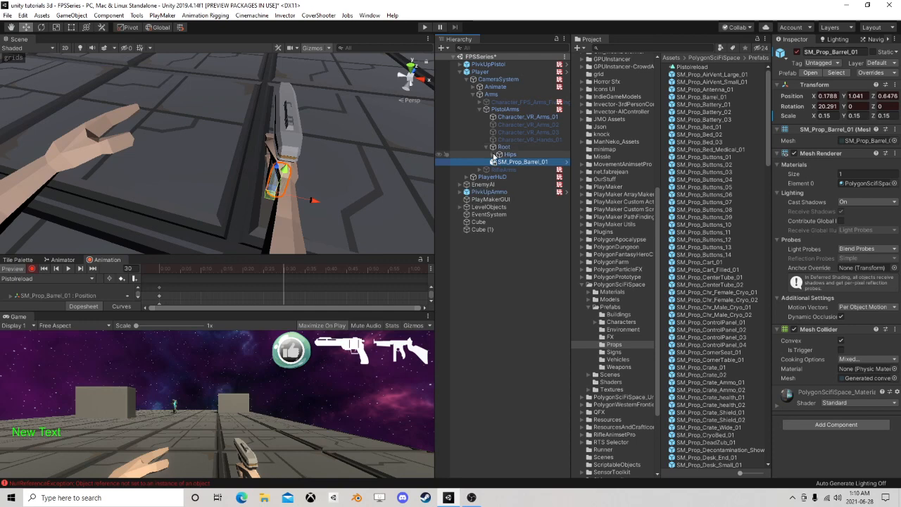
{"action": "left_click", "coordinate": [494, 155], "text": "alt"}
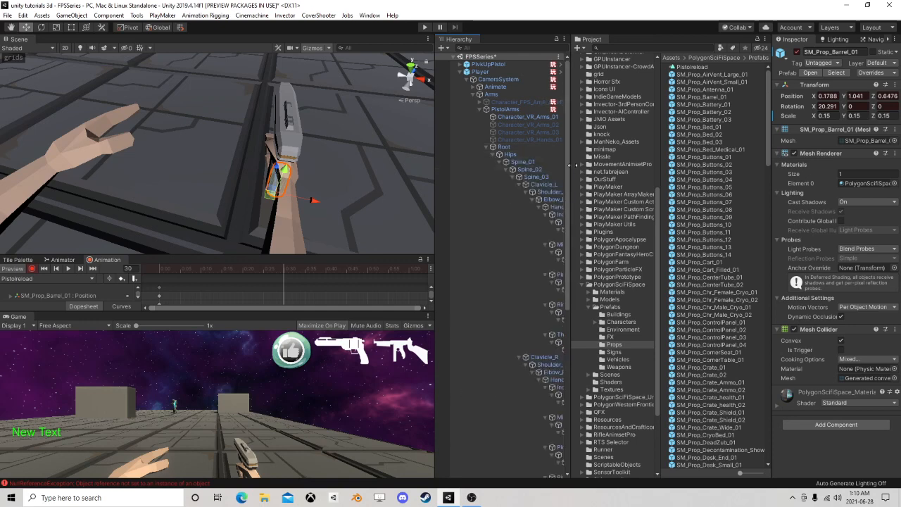
{"action": "left_click_drag", "start_coordinate": [571, 168], "coordinate": [695, 157]}
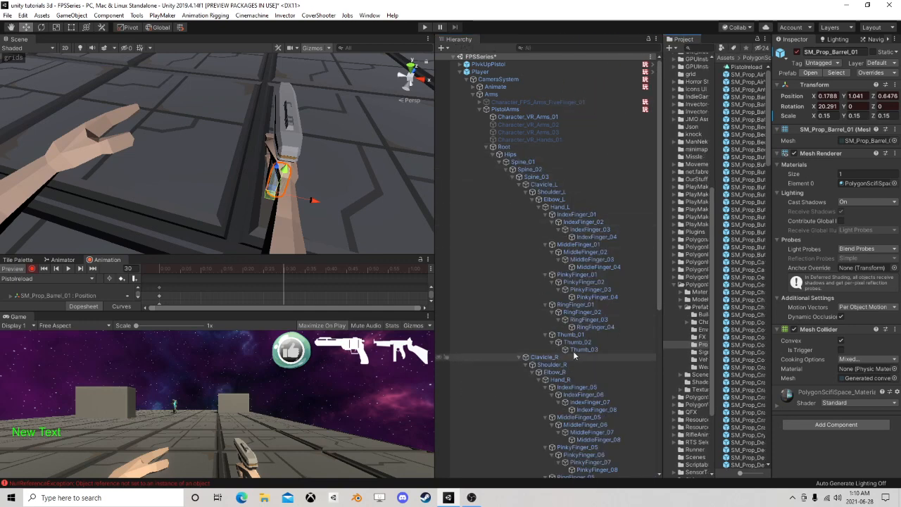
Step: Rotate Shoulder_R at frame 30 to about X 17.4, Y 17.8, Z 9.6 to raise the pistol arm
{"action": "scroll", "coordinate": [548, 309], "scroll_direction": "down", "scroll_amount": 3}
{"action": "left_click", "coordinate": [550, 308]}
{"action": "key", "text": "f"}
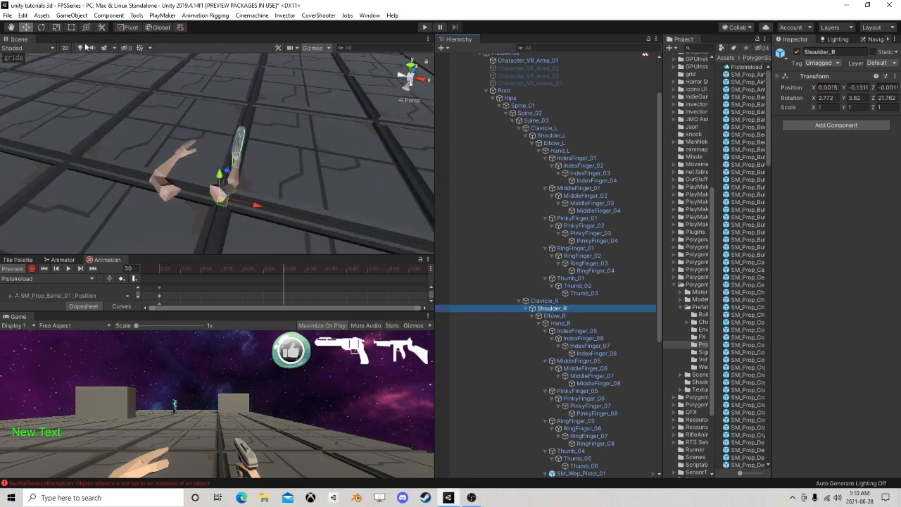
{"action": "left_click", "coordinate": [44, 27]}
{"action": "left_click_drag", "start_coordinate": [209, 201], "coordinate": [235, 232]}
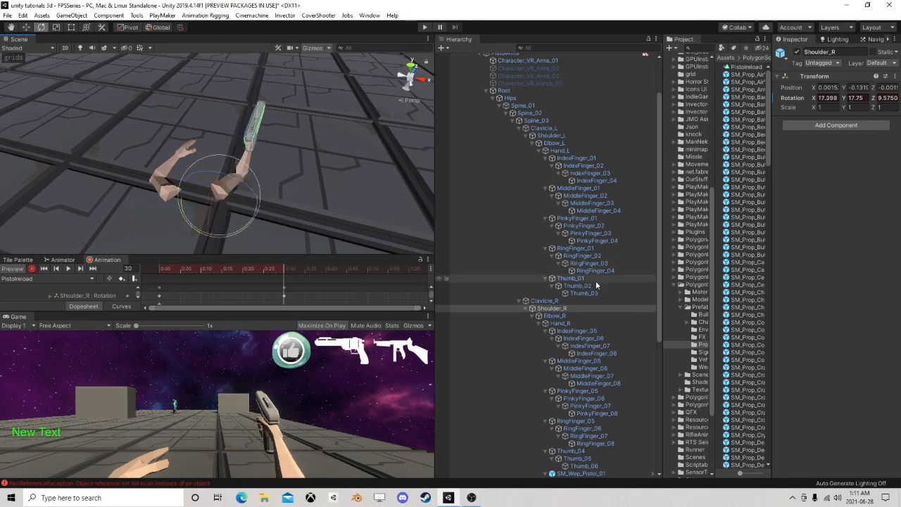
Step: Rotate Elbow_R at frame 30, and turn Hand_R to about X 14.8, Y 28.5, Z -3.5 to tilt the pistol
{"action": "left_click", "coordinate": [554, 316]}
{"action": "left_click_drag", "start_coordinate": [268, 164], "coordinate": [232, 204]}
{"action": "left_click", "coordinate": [556, 324]}
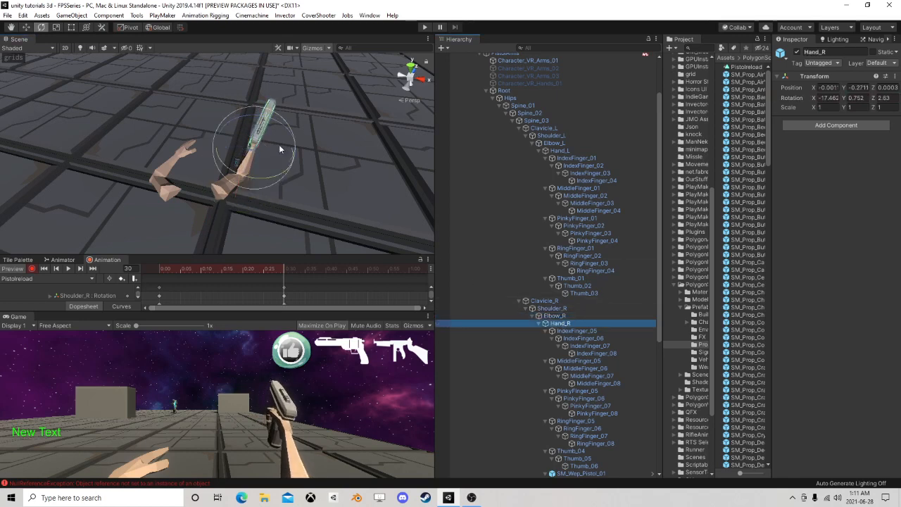
{"action": "left_click_drag", "start_coordinate": [279, 149], "coordinate": [253, 167]}
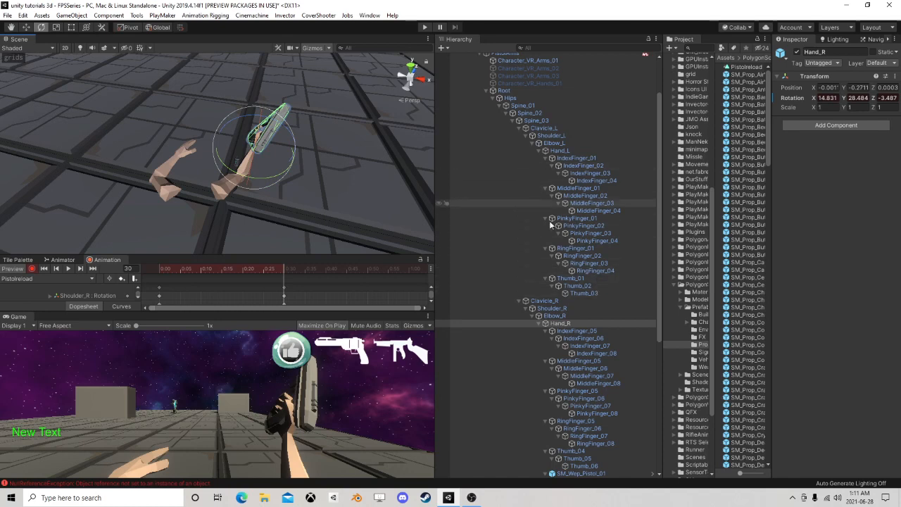
Step: At frame 25, swing the left arm toward the pistol by rotating Shoulder_L, Elbow_L and Hand_L
{"action": "left_click", "coordinate": [518, 300]}
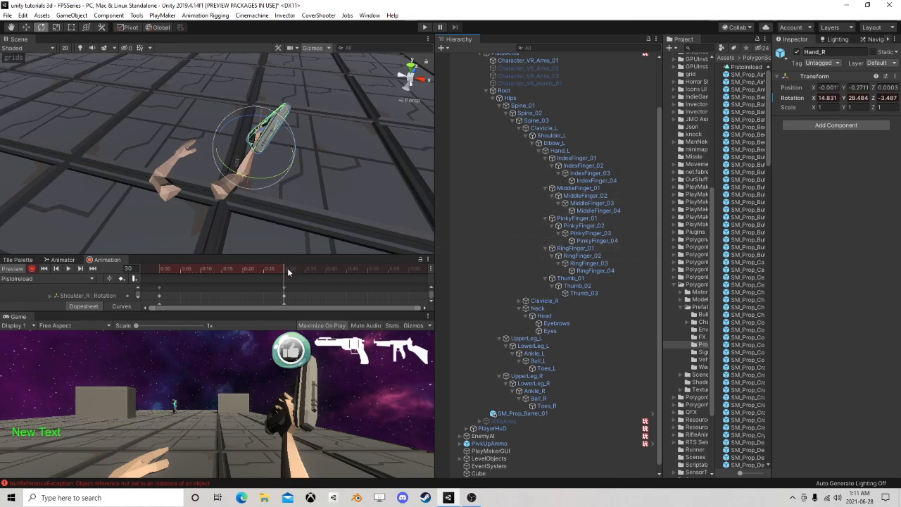
{"action": "mouse_move", "coordinate": [282, 272]}
{"action": "left_mouse_down"}
{"action": "mouse_move", "coordinate": [160, 277]}
{"action": "mouse_move", "coordinate": [287, 276]}
{"action": "left_mouse_up"}
{"action": "left_click_drag", "start_coordinate": [285, 267], "coordinate": [265, 271]}
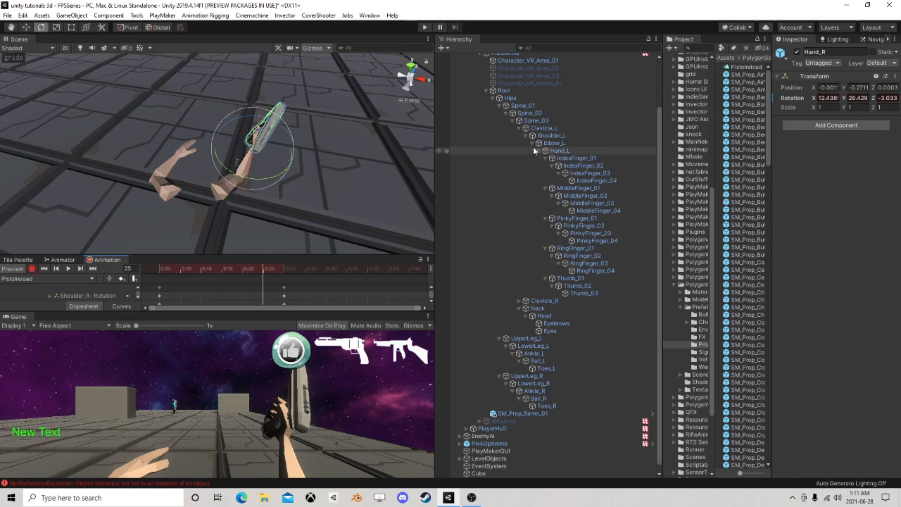
{"action": "left_click", "coordinate": [525, 129]}
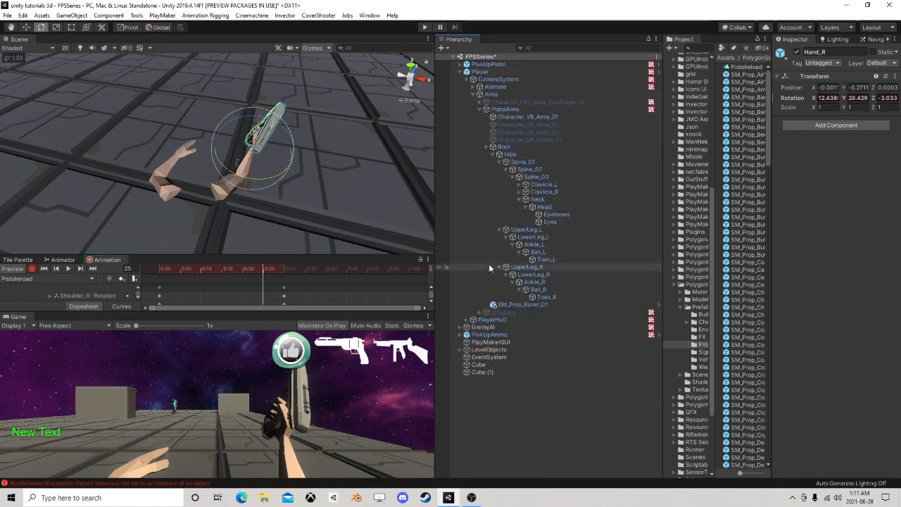
{"action": "left_click", "coordinate": [519, 184]}
{"action": "left_click", "coordinate": [544, 192]}
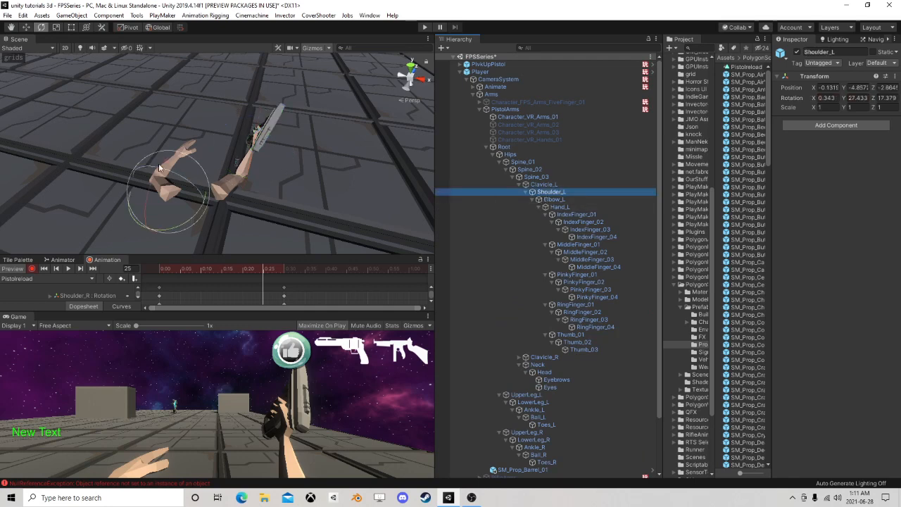
{"action": "left_click_drag", "start_coordinate": [159, 167], "coordinate": [178, 183]}
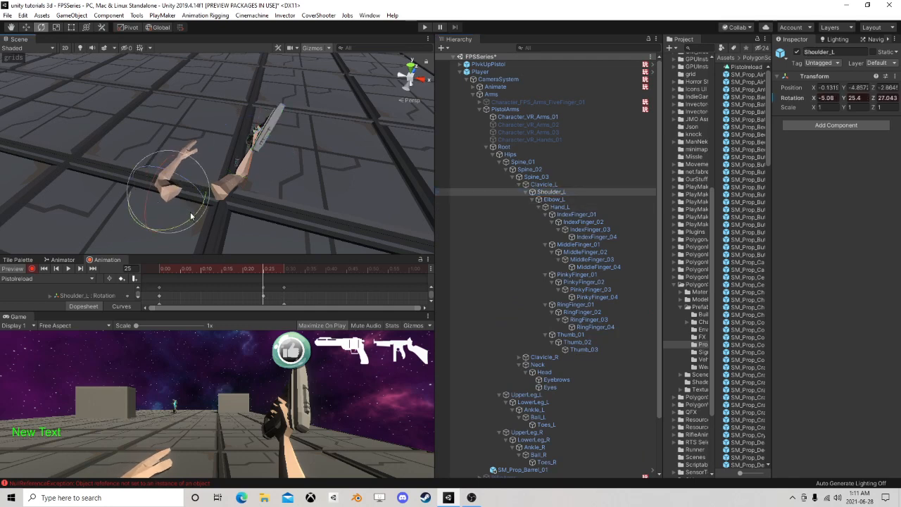
{"action": "left_click_drag", "start_coordinate": [191, 216], "coordinate": [181, 236]}
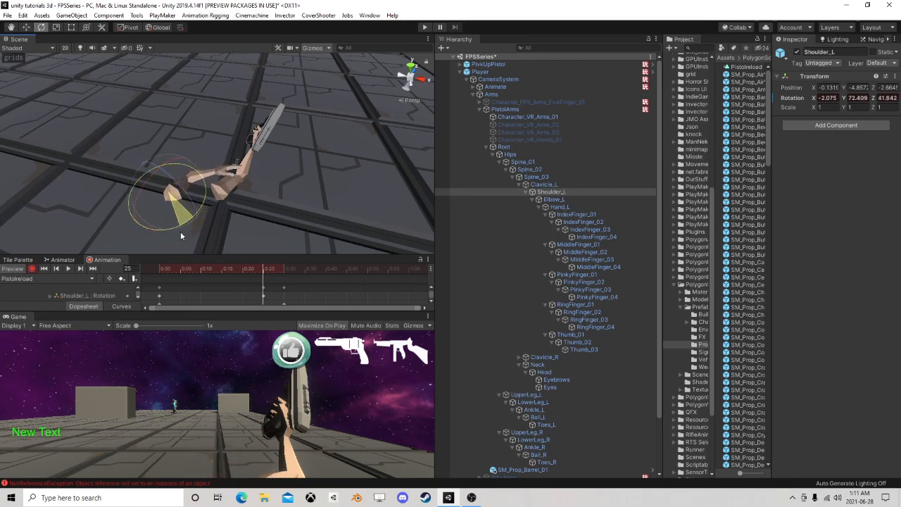
{"action": "left_click_drag", "start_coordinate": [153, 178], "coordinate": [221, 183]}
{"action": "left_click", "coordinate": [550, 202]}
{"action": "left_click", "coordinate": [558, 207]}
Step: Pose the left hand's fingers at frame 25 by rotating IndexFinger_01 to about Z 14.1, MiddleFinger_01 to Z 25 and Thumb_01 to Z 16.3
{"action": "left_click", "coordinate": [549, 214]}
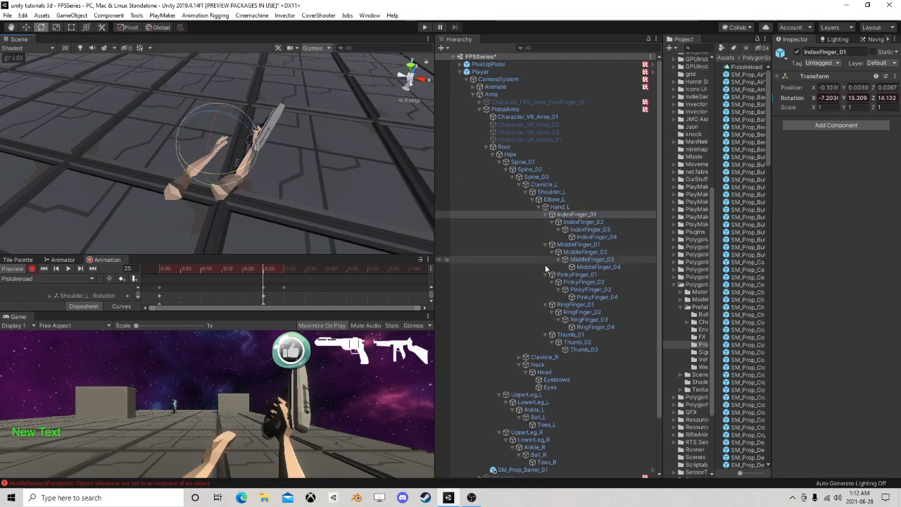
{"action": "left_click", "coordinate": [570, 244]}
{"action": "left_click_drag", "start_coordinate": [240, 168], "coordinate": [224, 151]}
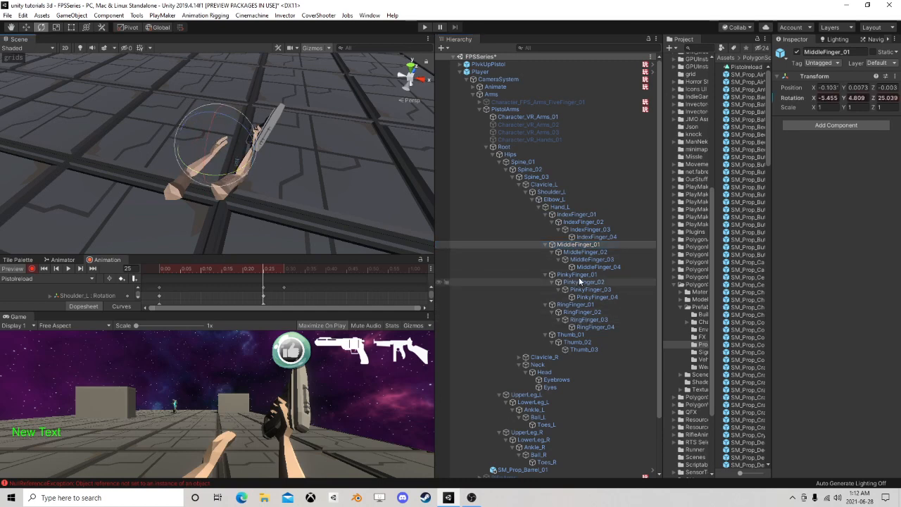
{"action": "left_click", "coordinate": [571, 334]}
{"action": "left_click_drag", "start_coordinate": [207, 139], "coordinate": [206, 186]}
Step: At frame 30, rotate Clavicle_L to about X 120.6, Y 128.5, Z 217.8 and Elbow_L to about X 0.9, Y 50.4, Z -33.6
{"action": "left_click_drag", "start_coordinate": [259, 269], "coordinate": [282, 276]}
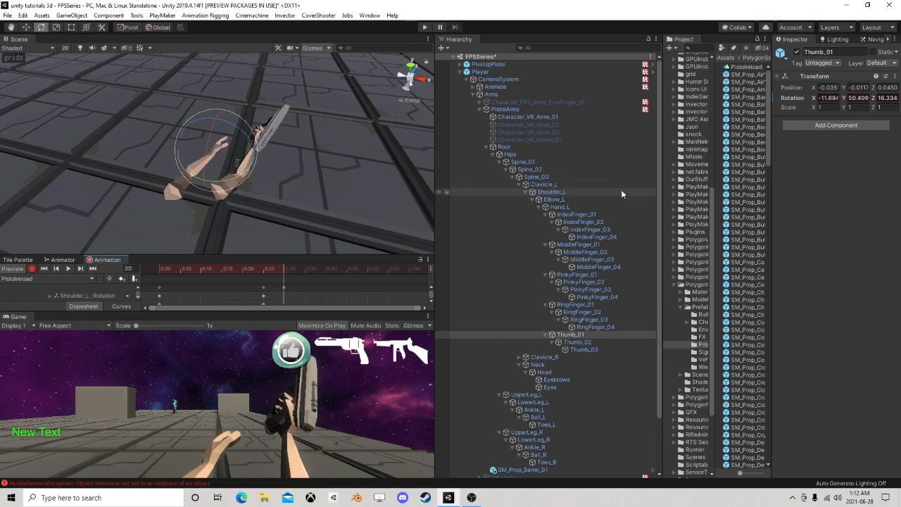
{"action": "left_click", "coordinate": [559, 207]}
{"action": "left_click", "coordinate": [543, 184]}
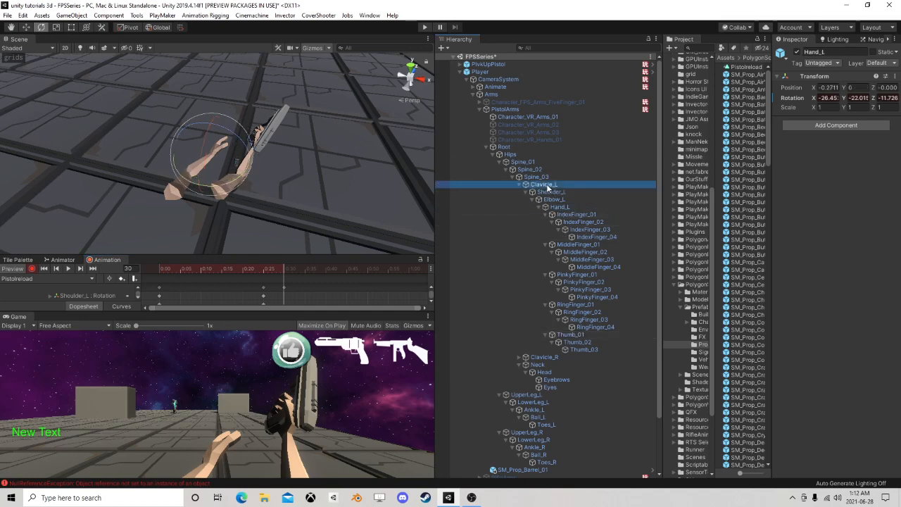
{"action": "mouse_move", "coordinate": [195, 186]}
{"action": "left_mouse_down"}
{"action": "mouse_move", "coordinate": [168, 176]}
{"action": "mouse_move", "coordinate": [200, 201]}
{"action": "mouse_move", "coordinate": [203, 225]}
{"action": "mouse_move", "coordinate": [203, 201]}
{"action": "mouse_move", "coordinate": [227, 198]}
{"action": "mouse_move", "coordinate": [240, 210]}
{"action": "mouse_move", "coordinate": [166, 201]}
{"action": "mouse_move", "coordinate": [186, 199]}
{"action": "left_mouse_up"}
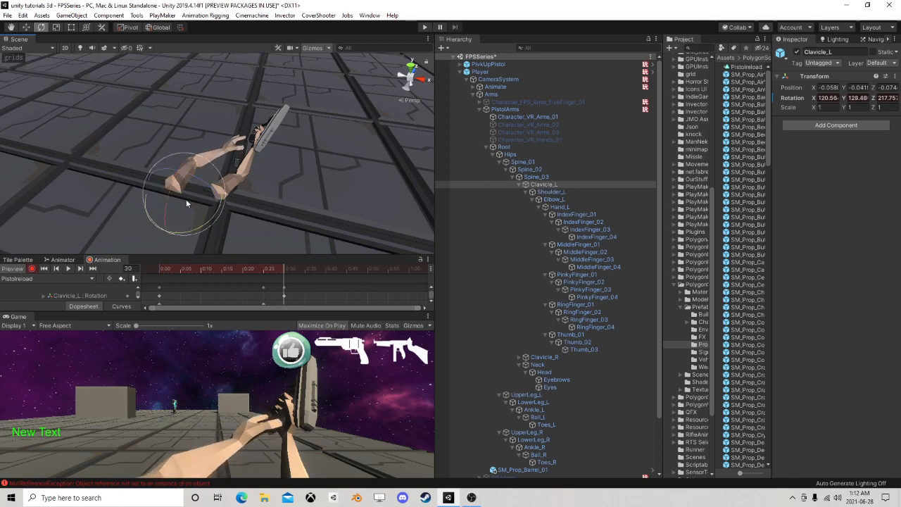
{"action": "left_click", "coordinate": [551, 191]}
{"action": "left_click", "coordinate": [554, 199]}
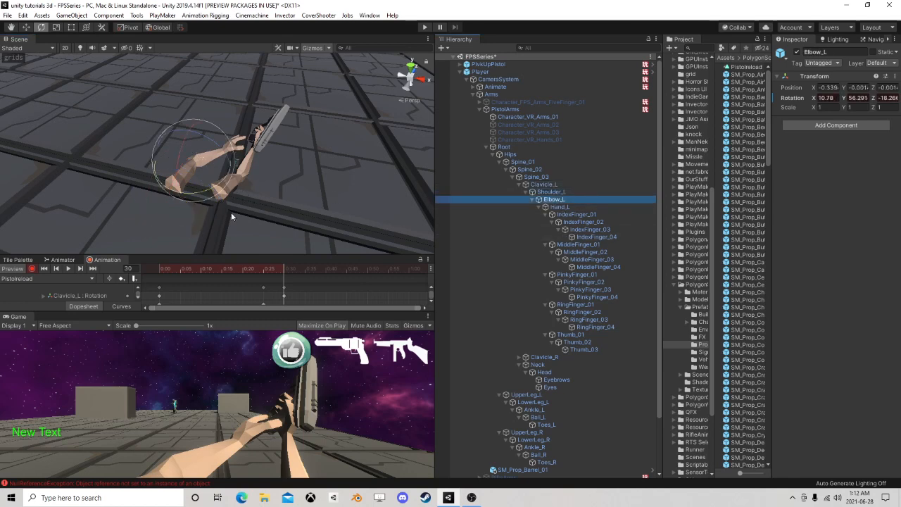
{"action": "left_click_drag", "start_coordinate": [213, 189], "coordinate": [217, 147]}
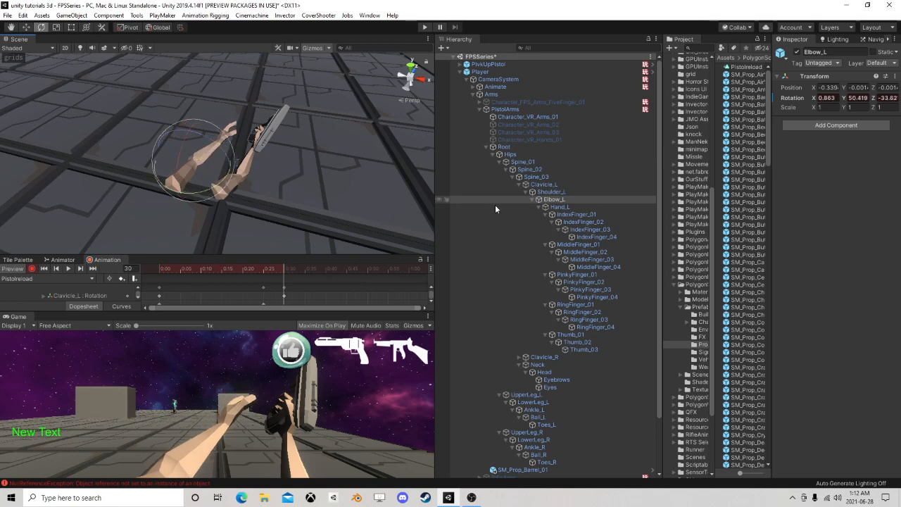
Step: Switch the rotation handles to local and curl the left IndexFinger_01 at frame 30 to about Z 31.2
{"action": "left_click", "coordinate": [572, 214]}
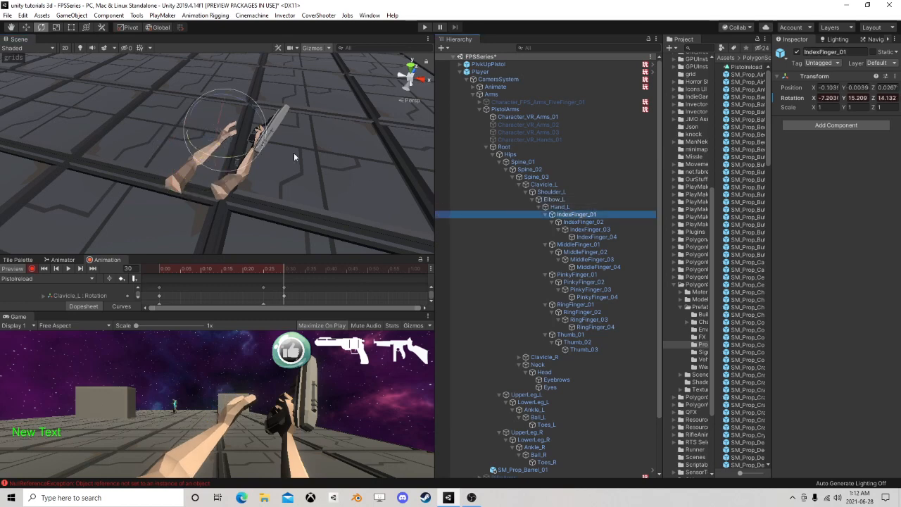
{"action": "left_click_drag", "start_coordinate": [241, 155], "coordinate": [259, 171]}
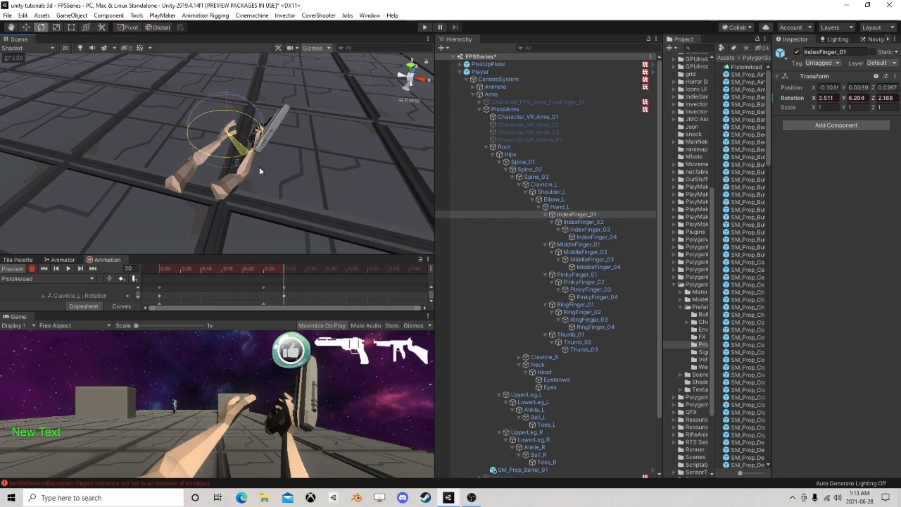
{"action": "left_click", "coordinate": [162, 31]}
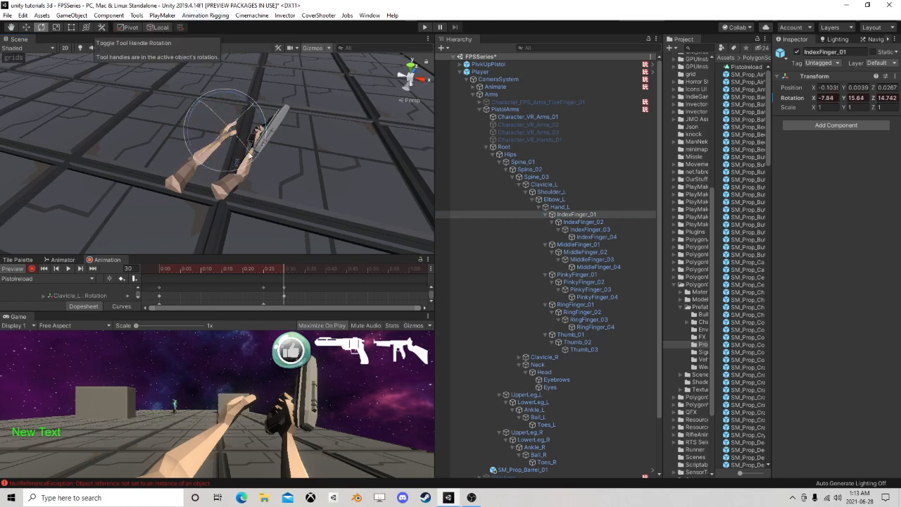
{"action": "right_click_drag", "start_coordinate": [219, 152], "coordinate": [292, 118]}
{"action": "middle_click_drag", "start_coordinate": [183, 180], "coordinate": [265, 105]}
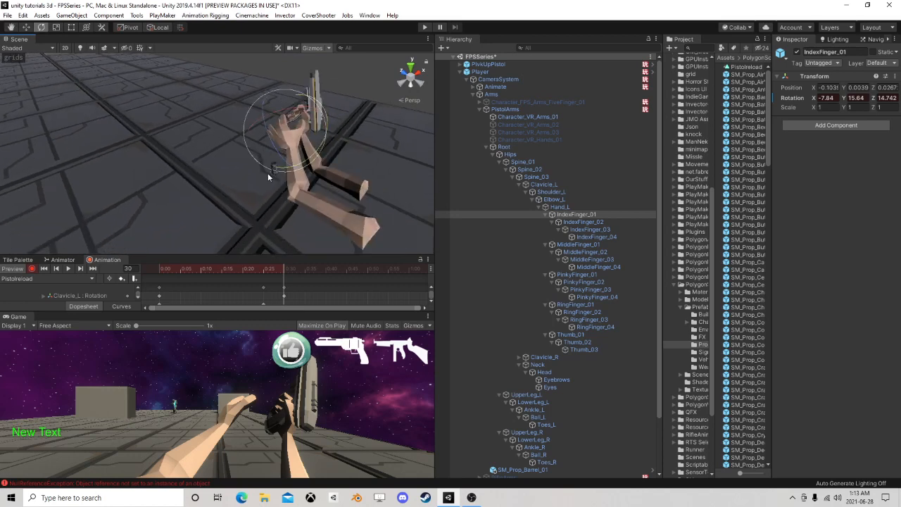
{"action": "left_click_drag", "start_coordinate": [279, 160], "coordinate": [273, 152]}
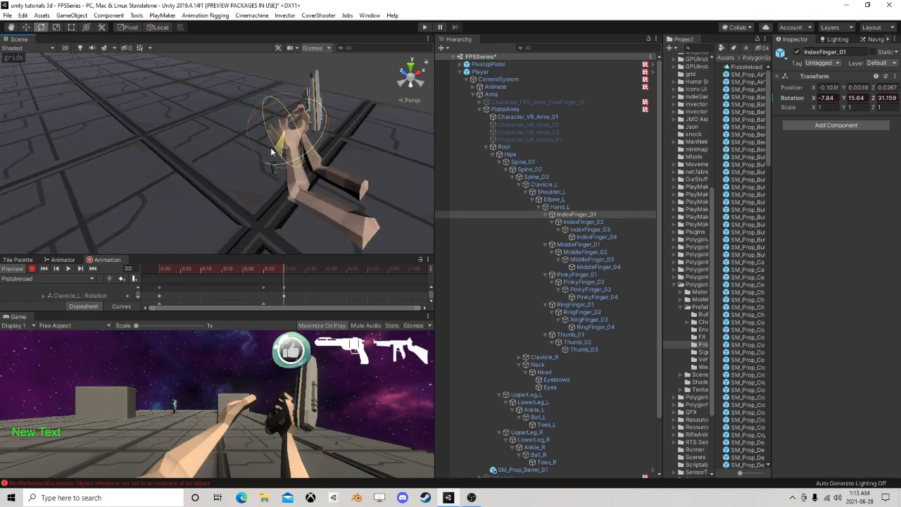
Step: At frame 30, curl the left MiddleFinger_01 to about Z 43.3, RingFinger_01 to about Z 36.8, and PinkyFinger_01 inward to match
{"action": "left_click", "coordinate": [580, 244]}
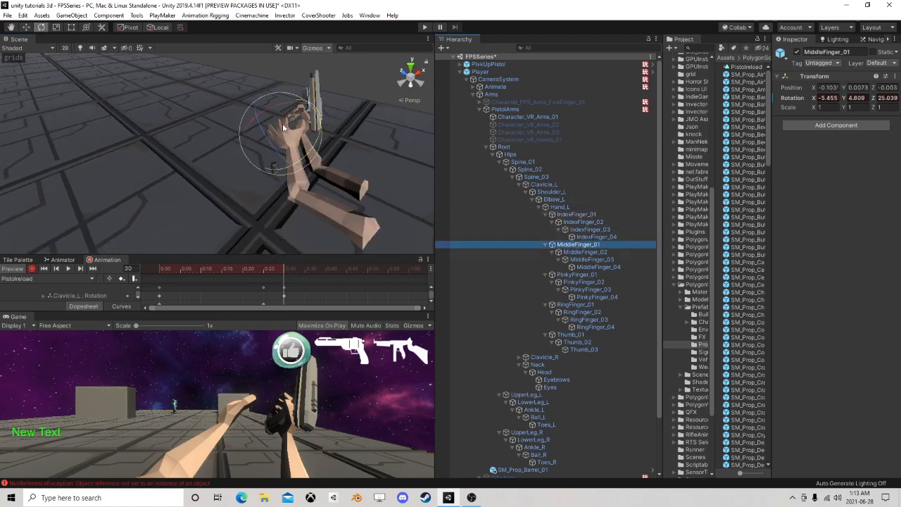
{"action": "left_click_drag", "start_coordinate": [274, 144], "coordinate": [258, 133]}
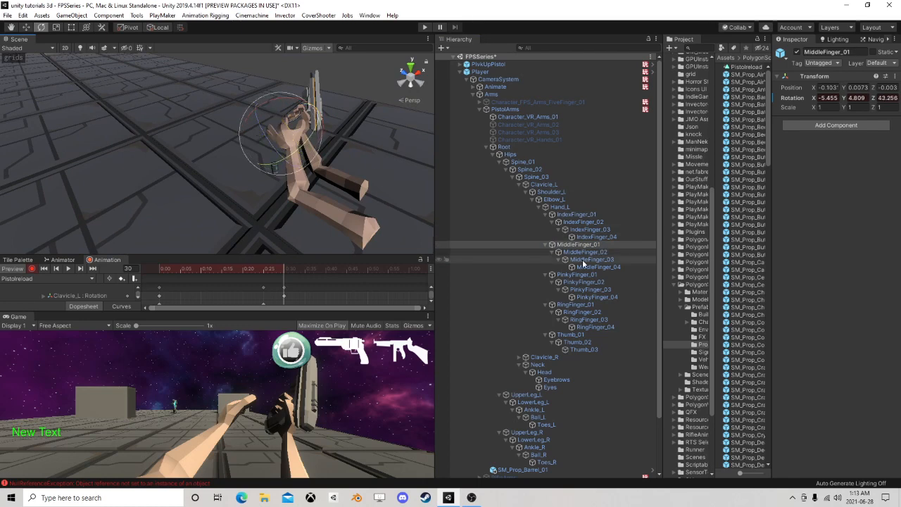
{"action": "left_click", "coordinate": [572, 275]}
{"action": "mouse_move", "coordinate": [271, 149]}
{"action": "left_mouse_down"}
{"action": "mouse_move", "coordinate": [284, 155]}
{"action": "mouse_move", "coordinate": [255, 144]}
{"action": "left_mouse_up"}
{"action": "left_click", "coordinate": [582, 246]}
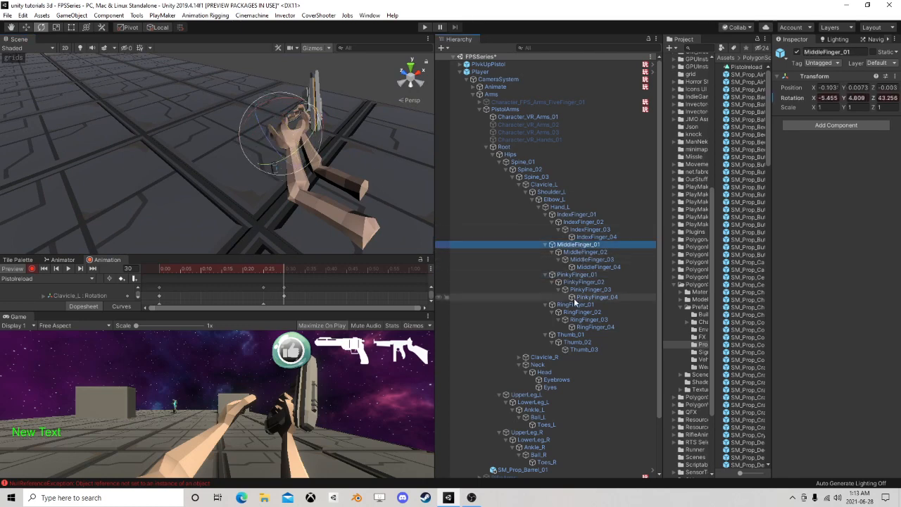
{"action": "left_click", "coordinate": [573, 304]}
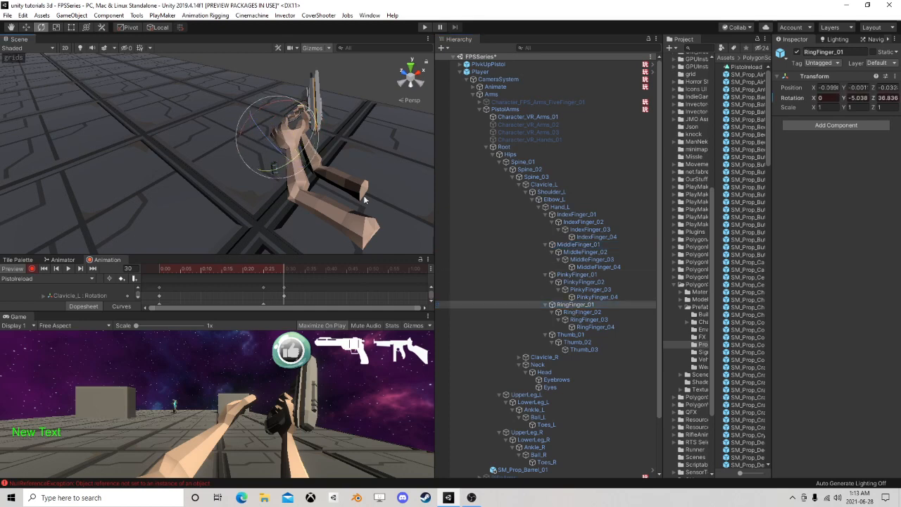
Step: At frame 30, rotate the left Thumb_01 to about Z 33.7 and Thumb_02 to about X 8.6, Y -52.4, Z 14.6
{"action": "left_click", "coordinate": [570, 334]}
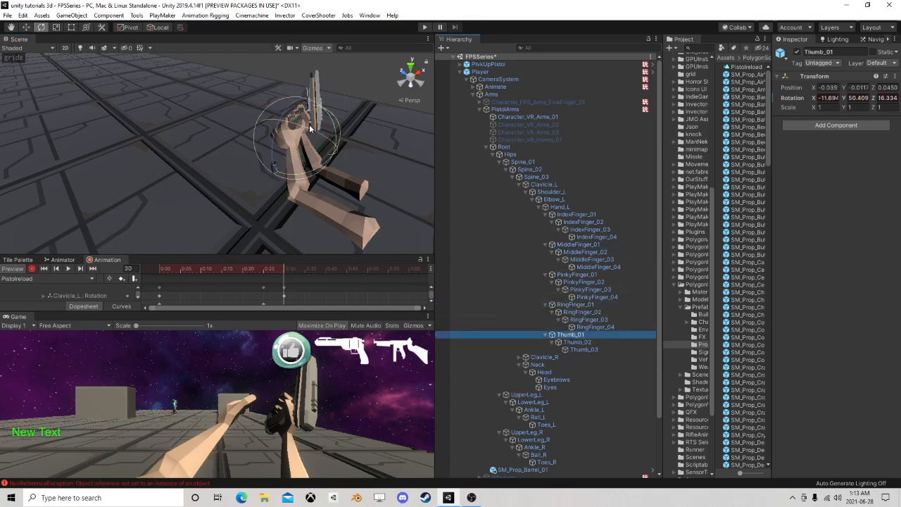
{"action": "left_click_drag", "start_coordinate": [273, 148], "coordinate": [270, 133]}
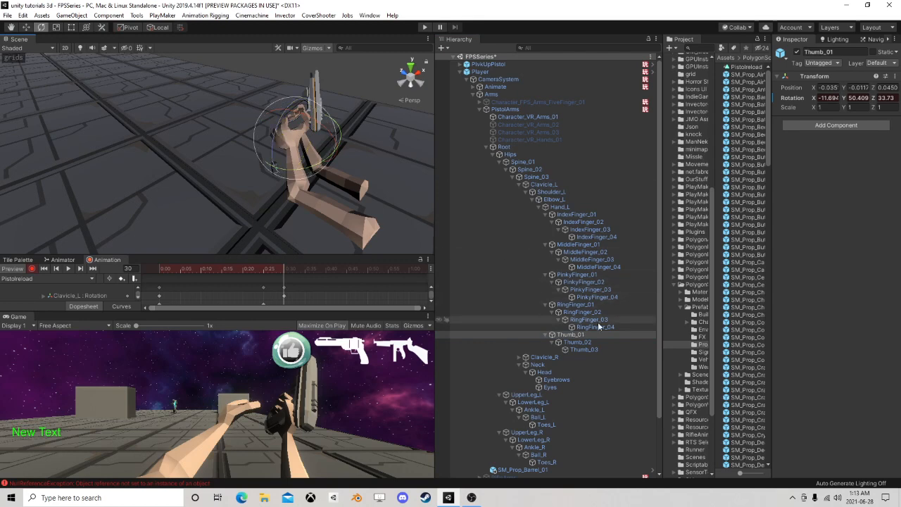
{"action": "left_click", "coordinate": [577, 342]}
{"action": "left_click_drag", "start_coordinate": [321, 144], "coordinate": [379, 142]}
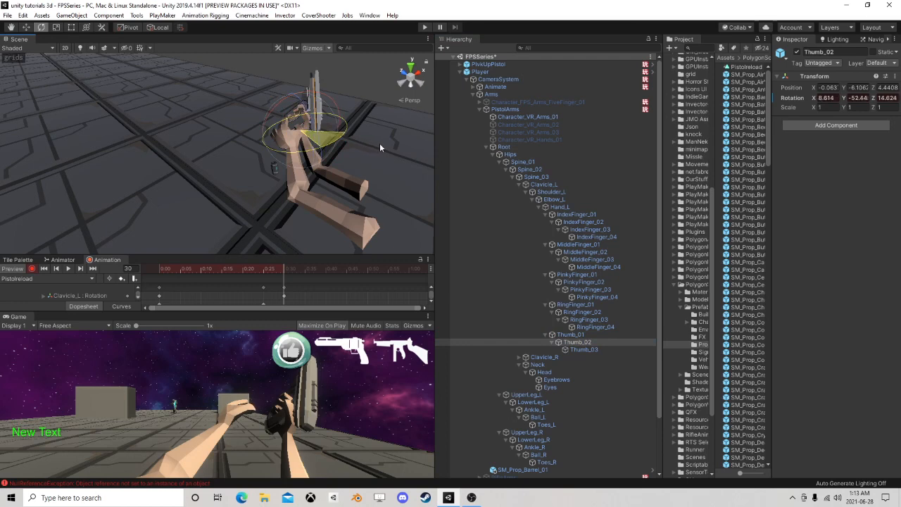
Step: Bring the left arm closer to the pistol at frame 30 by rotating Elbow_L, and Shoulder_L to about X -10.1, Y 83.1, Z 39.3
{"action": "left_click", "coordinate": [554, 199]}
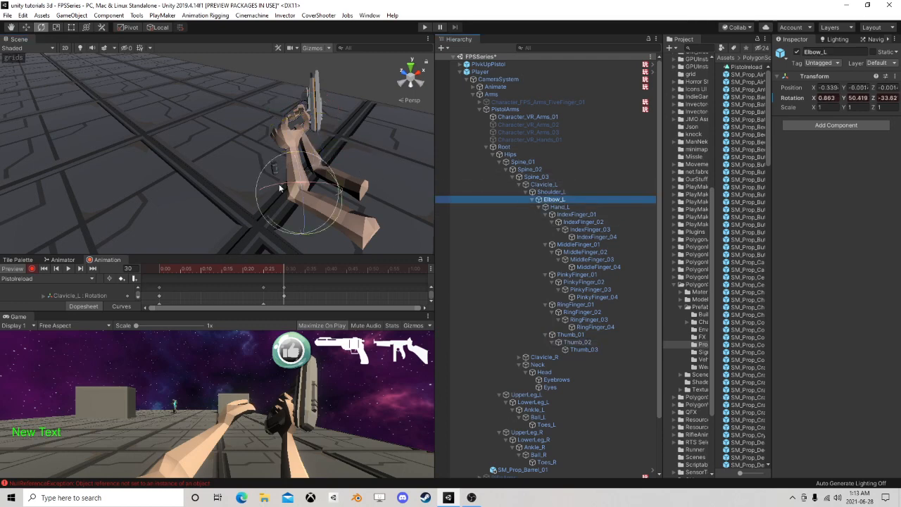
{"action": "mouse_move", "coordinate": [280, 188]}
{"action": "left_mouse_down"}
{"action": "mouse_move", "coordinate": [257, 183]}
{"action": "mouse_move", "coordinate": [266, 190]}
{"action": "left_mouse_up"}
{"action": "left_click", "coordinate": [551, 191]}
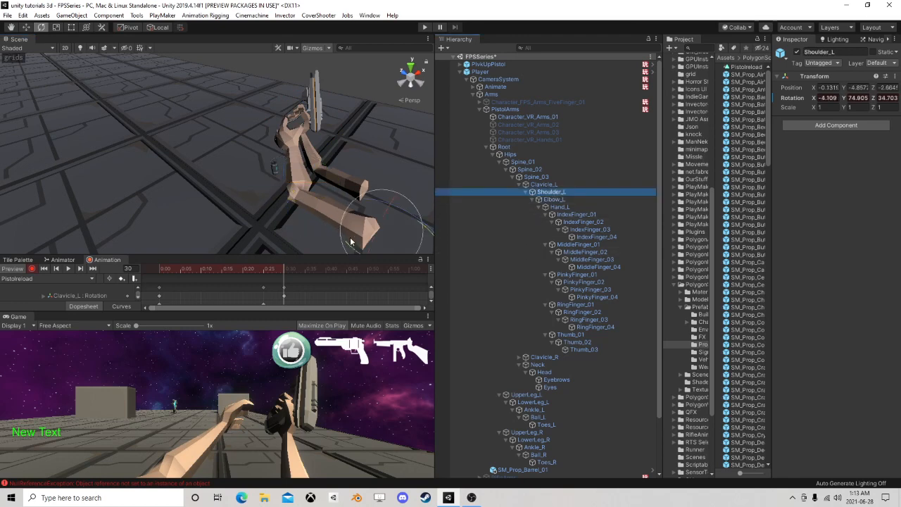
{"action": "left_click_drag", "start_coordinate": [349, 237], "coordinate": [375, 204]}
{"action": "left_click_drag", "start_coordinate": [355, 247], "coordinate": [350, 251]}
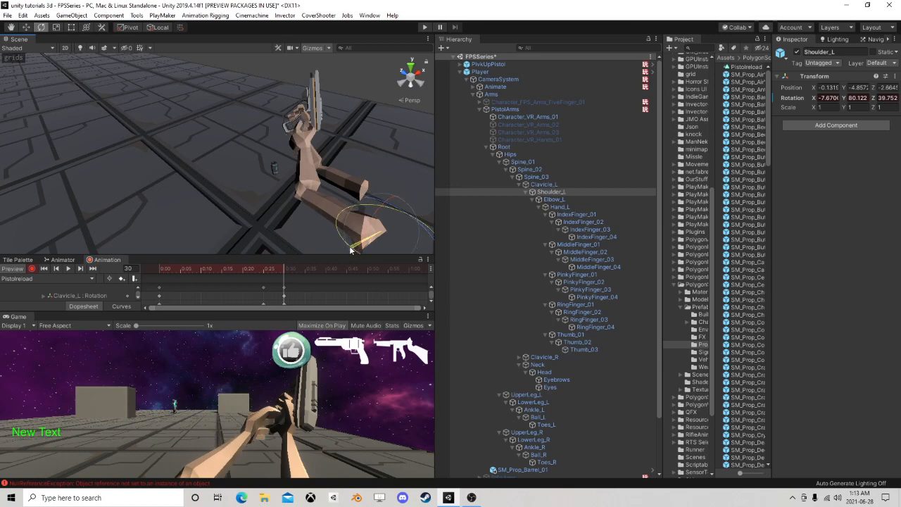
Step: Move Clavicle_L at frame 30 to about X -0.075, Y -0.079, Z -0.055
{"action": "right_click_drag", "start_coordinate": [403, 198], "coordinate": [312, 211]}
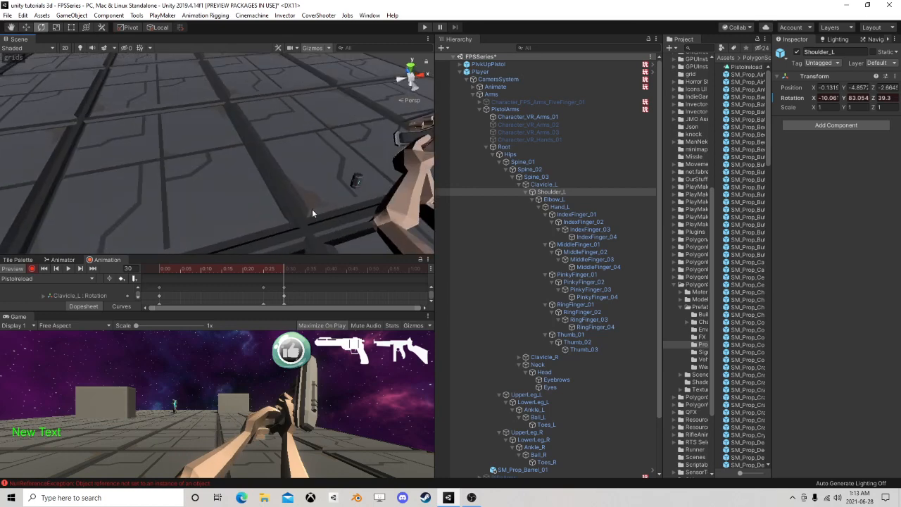
{"action": "scroll", "coordinate": [311, 212], "scroll_direction": "down", "scroll_amount": 3}
{"action": "middle_click_drag", "start_coordinate": [324, 211], "coordinate": [252, 195]}
{"action": "right_click_drag", "start_coordinate": [338, 191], "coordinate": [262, 193]}
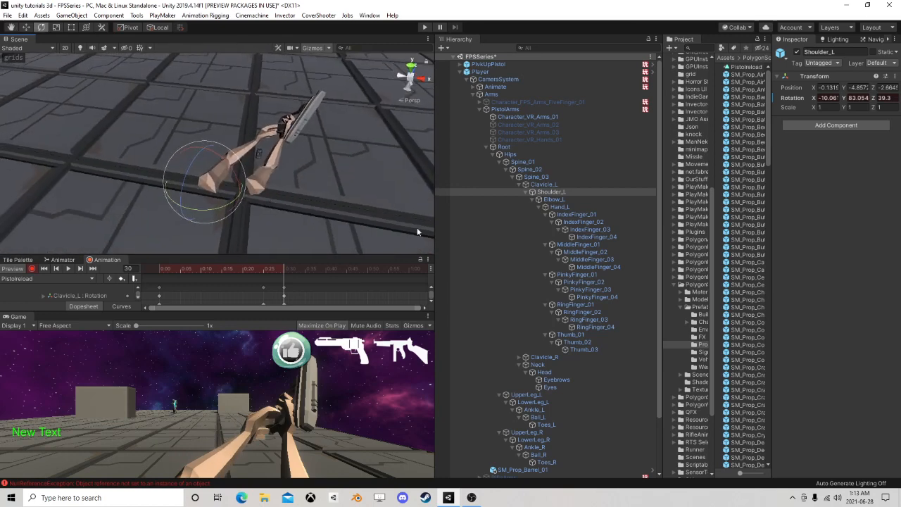
{"action": "left_click", "coordinate": [546, 185]}
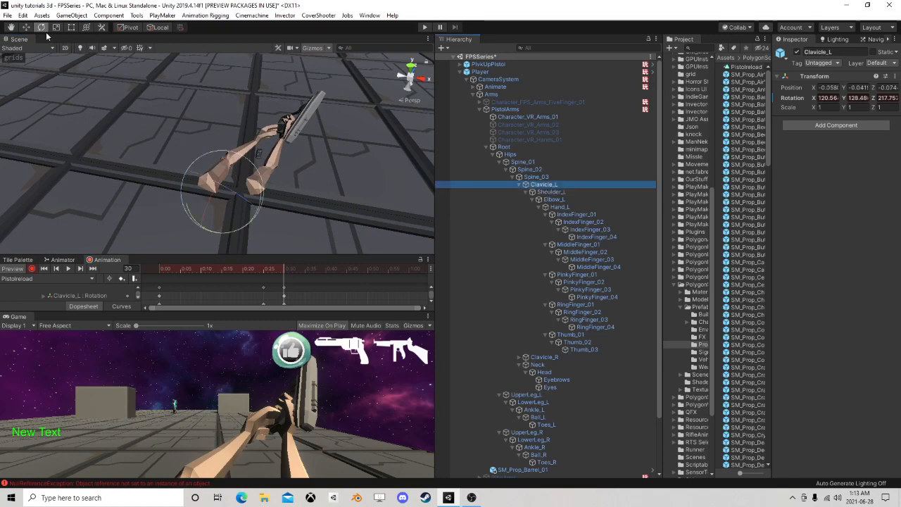
{"action": "key", "text": "w"}
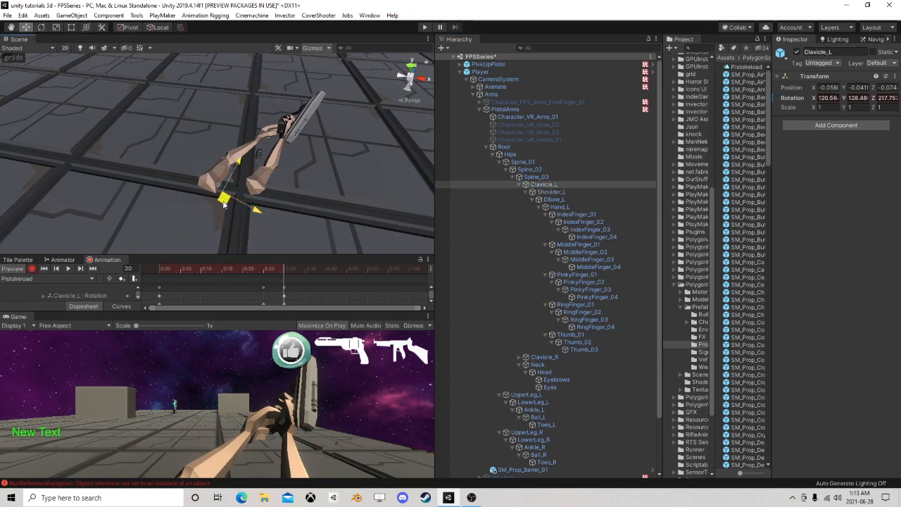
{"action": "left_click_drag", "start_coordinate": [224, 204], "coordinate": [228, 199]}
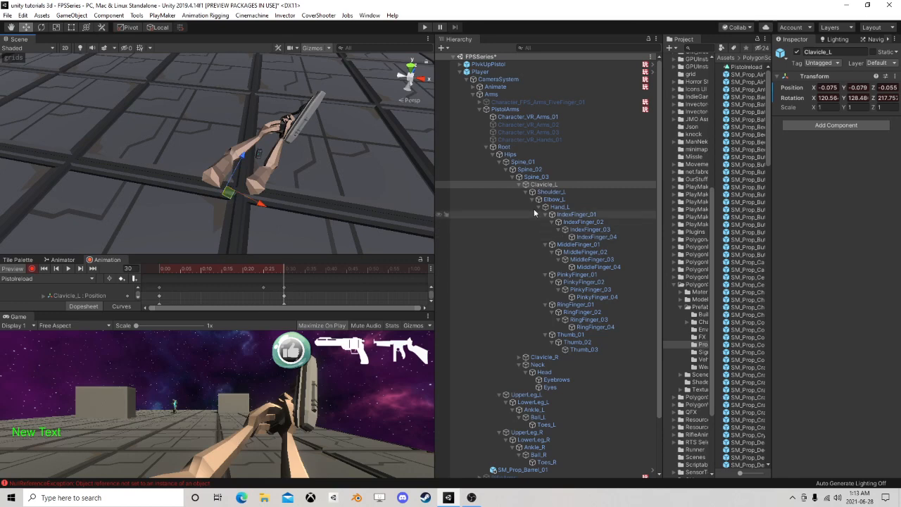
Step: Tilt the pistol arm at frame 30 by rotating Elbow_R to about X 83.0, Y 57.0, Z 38.3
{"action": "left_click", "coordinate": [550, 192]}
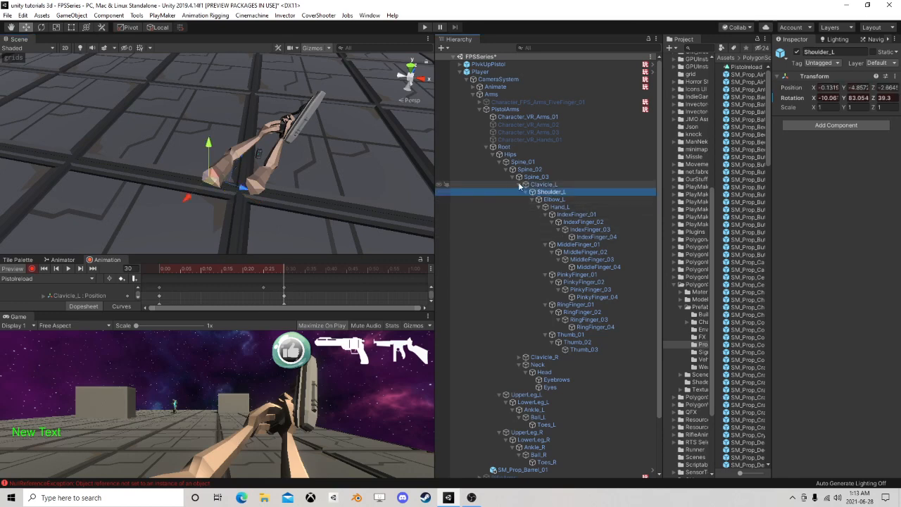
{"action": "left_click", "coordinate": [520, 185]}
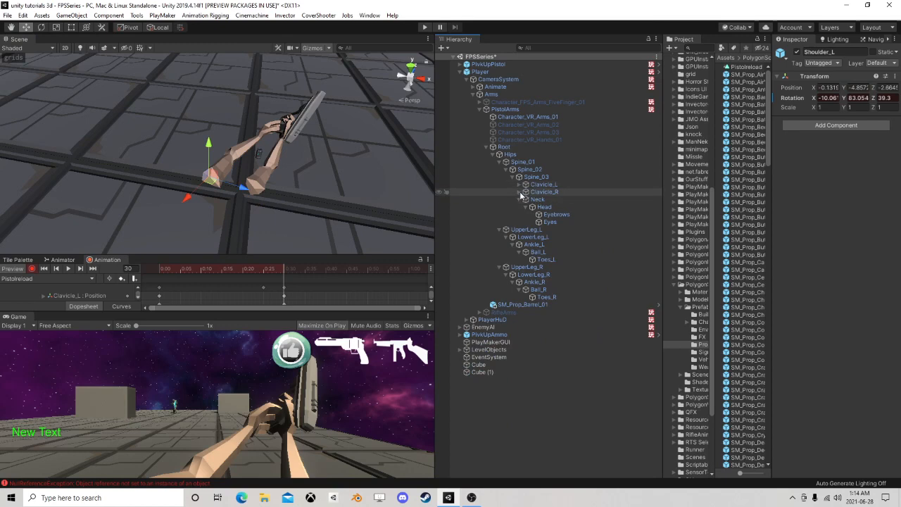
{"action": "left_click", "coordinate": [520, 192]}
{"action": "left_click", "coordinate": [555, 207]}
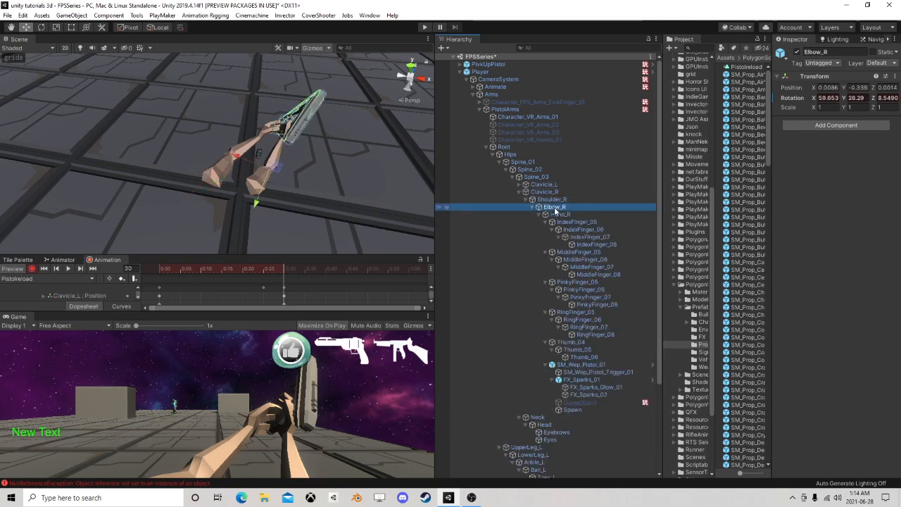
{"action": "left_click", "coordinate": [40, 26]}
{"action": "right_click_drag", "start_coordinate": [304, 143], "coordinate": [252, 136]}
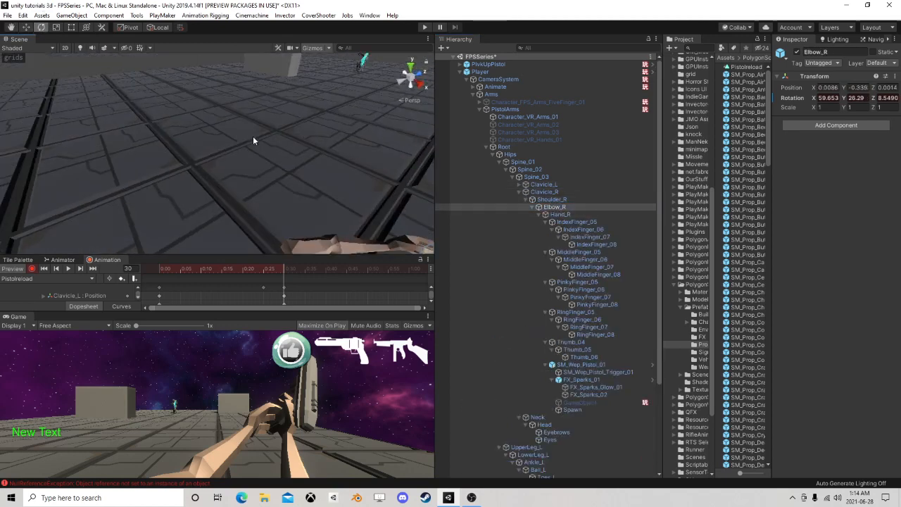
{"action": "middle_click_drag", "start_coordinate": [252, 136], "coordinate": [241, 125]}
{"action": "left_click_drag", "start_coordinate": [240, 128], "coordinate": [224, 133]}
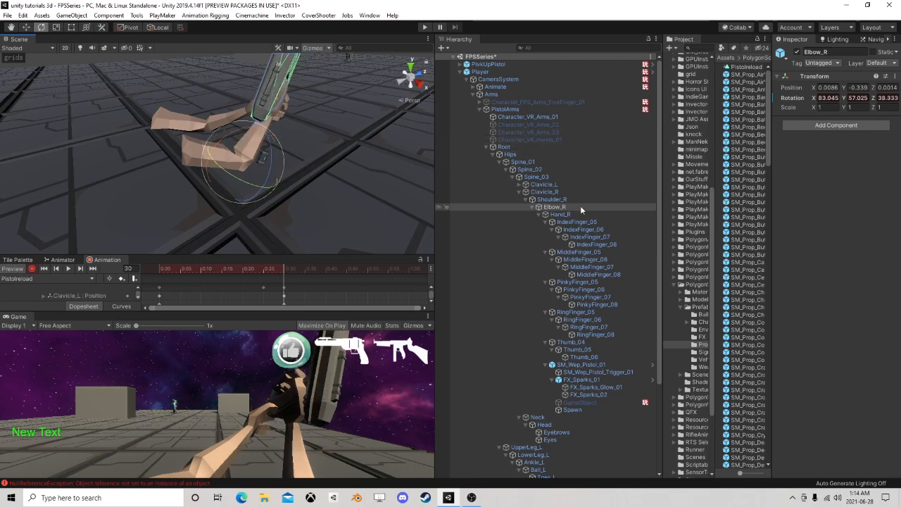
Step: Realign the left arm at frame 30 by rotating Shoulder_L to about X -16.5, Y 70.0, Z 42.9 and Elbow_L to about X -5.8, Y 75.3, Z -25.5
{"action": "left_click", "coordinate": [525, 203]}
{"action": "left_click", "coordinate": [525, 200]}
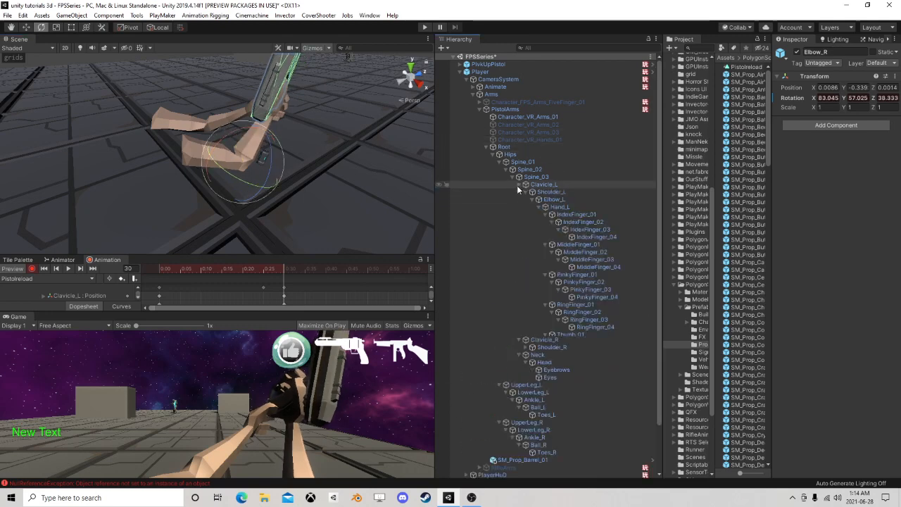
{"action": "left_click", "coordinate": [518, 185]}
{"action": "left_click", "coordinate": [554, 200]}
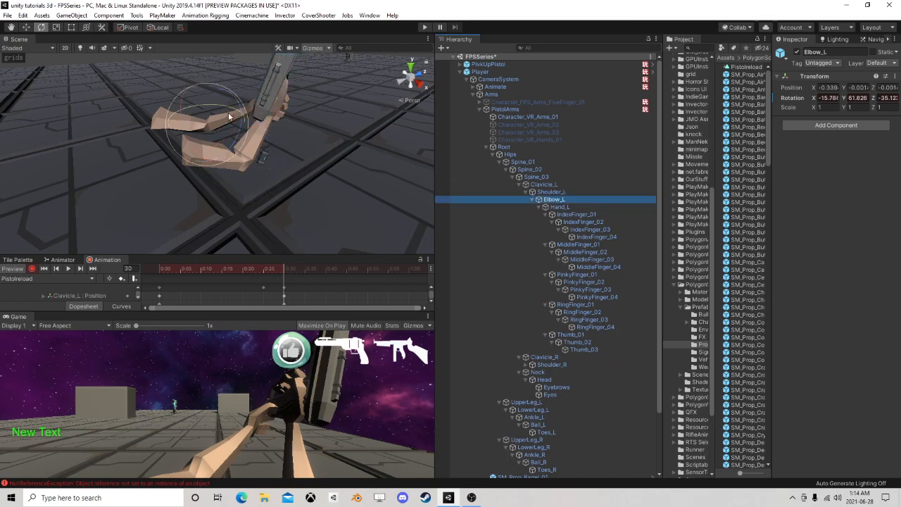
{"action": "left_click_drag", "start_coordinate": [229, 116], "coordinate": [238, 141]}
{"action": "left_click", "coordinate": [546, 192]}
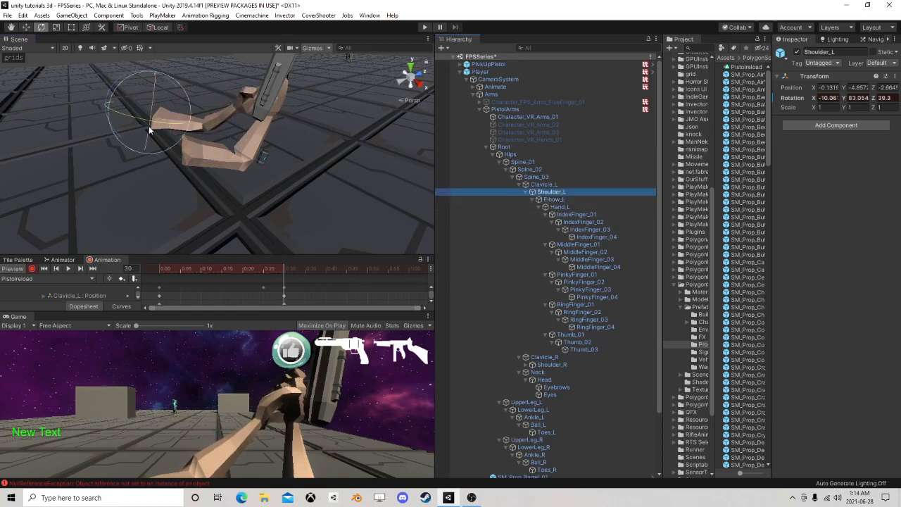
{"action": "left_click_drag", "start_coordinate": [149, 129], "coordinate": [168, 114]}
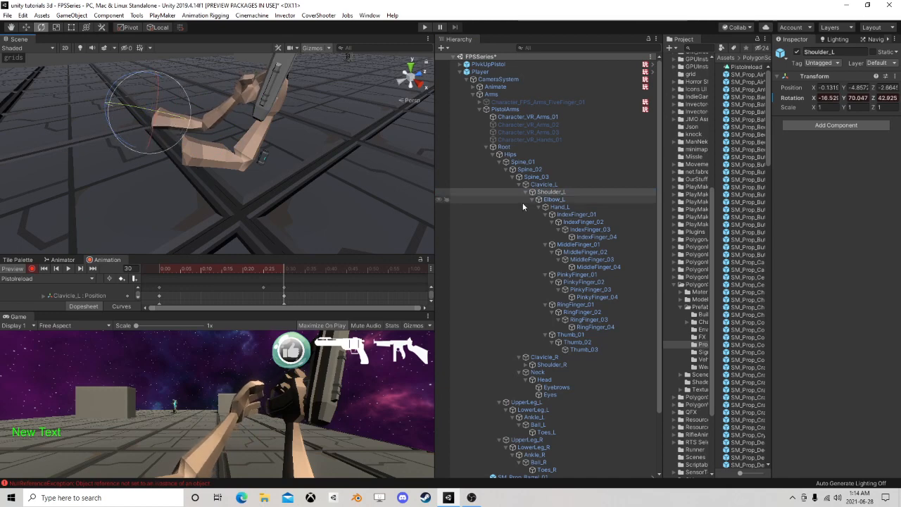
{"action": "left_click", "coordinate": [555, 200]}
{"action": "left_click_drag", "start_coordinate": [197, 107], "coordinate": [242, 140]}
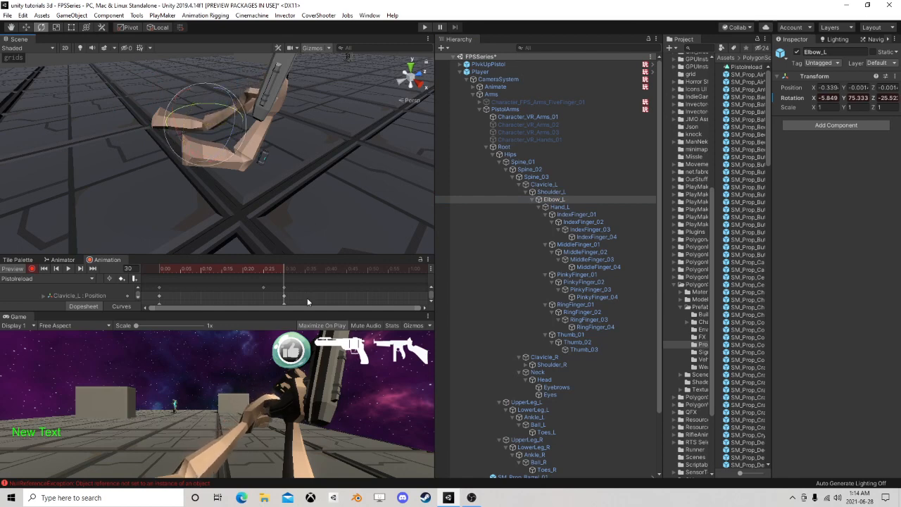
Step: At frame 25, adjust the left arm by rotating Elbow_L, and Shoulder_L to about X -1.8, Y 55.2, Z 37.2
{"action": "mouse_move", "coordinate": [280, 271]}
{"action": "left_mouse_down"}
{"action": "mouse_move", "coordinate": [152, 275]}
{"action": "mouse_move", "coordinate": [293, 277]}
{"action": "mouse_move", "coordinate": [225, 274]}
{"action": "mouse_move", "coordinate": [266, 278]}
{"action": "left_mouse_up"}
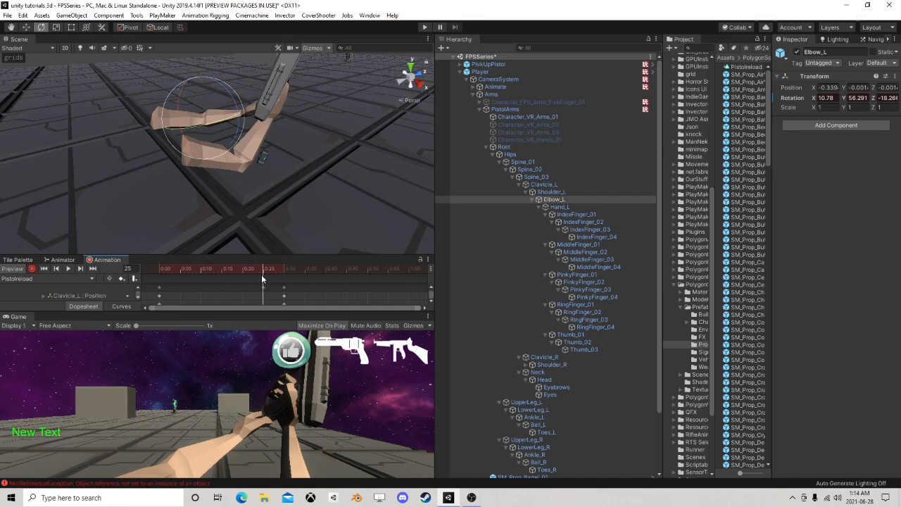
{"action": "left_click_drag", "start_coordinate": [211, 135], "coordinate": [227, 99]}
{"action": "left_click", "coordinate": [551, 192]}
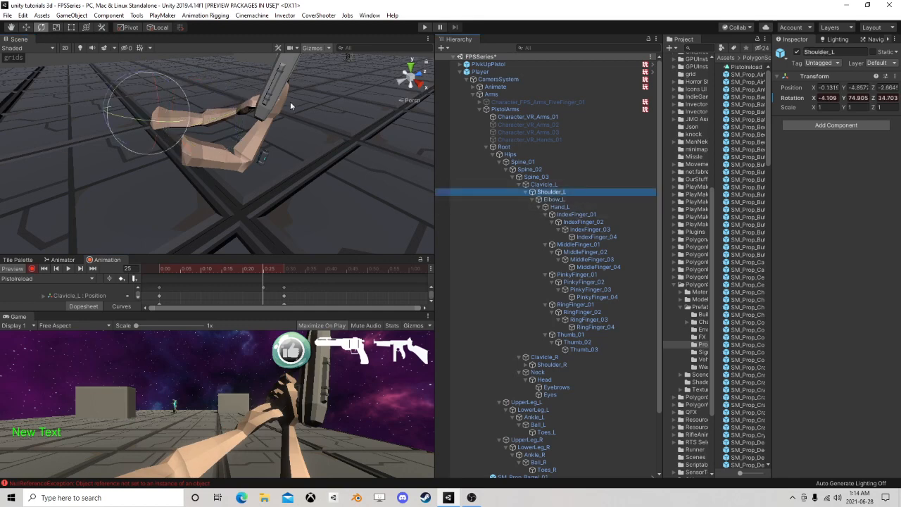
{"action": "left_click_drag", "start_coordinate": [153, 106], "coordinate": [181, 119]}
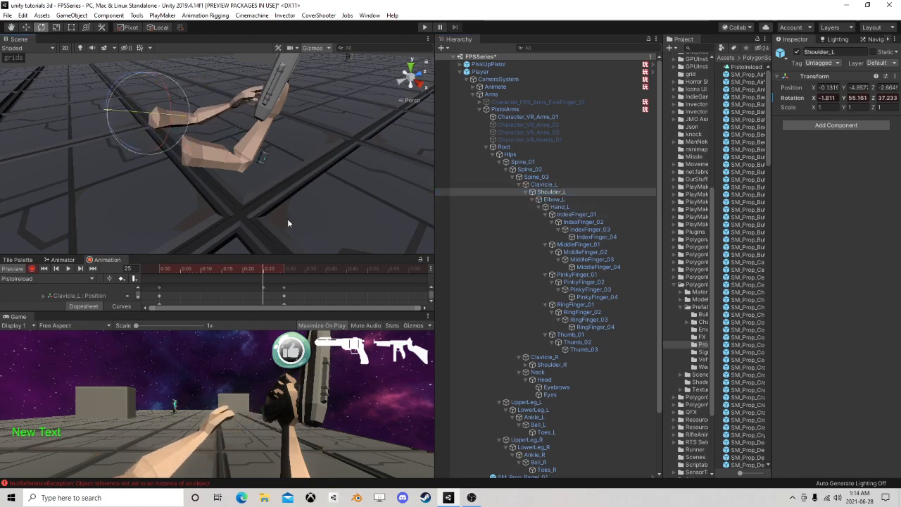
Step: At frame 35, pull the left arm away from the pistol by rotating Shoulder_L, and Elbow_L to about X -2.6, Y 61.8, Z -52.0
{"action": "left_click_drag", "start_coordinate": [264, 272], "coordinate": [285, 269]}
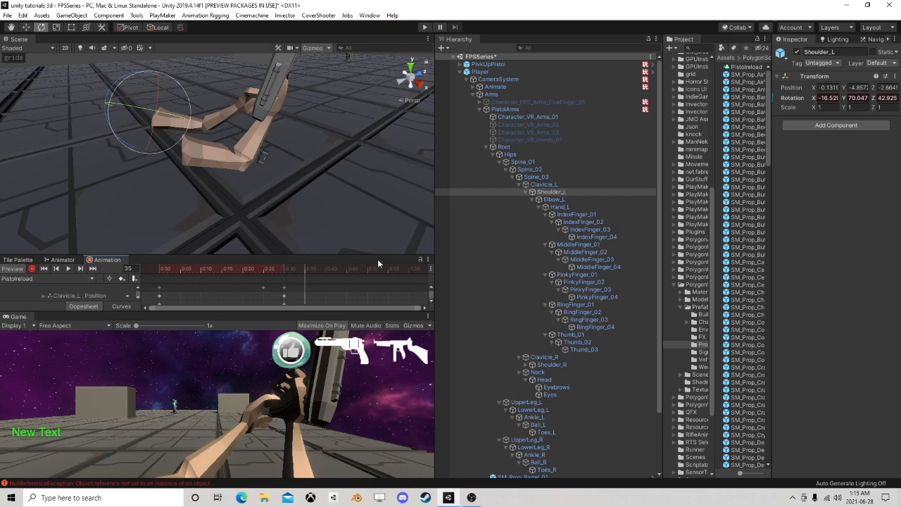
{"action": "left_click", "coordinate": [552, 192]}
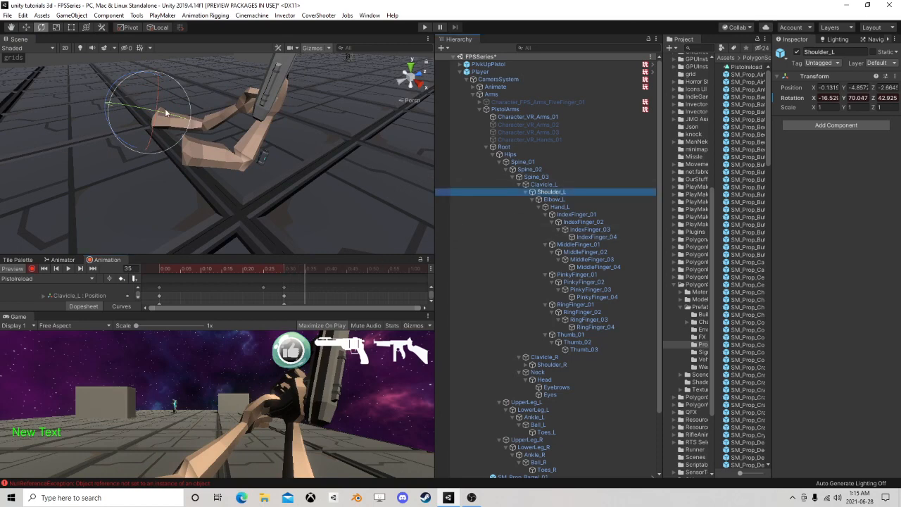
{"action": "left_click_drag", "start_coordinate": [166, 112], "coordinate": [175, 126]}
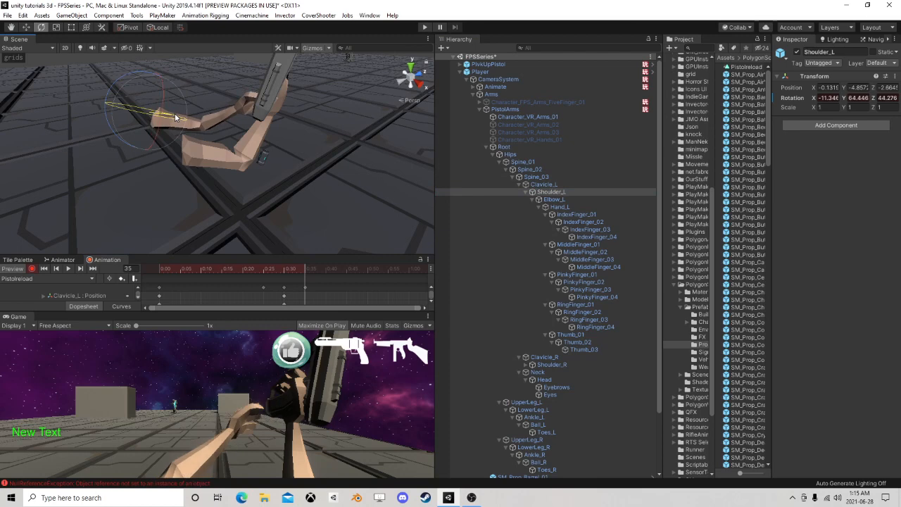
{"action": "left_click", "coordinate": [554, 200]}
{"action": "left_click_drag", "start_coordinate": [212, 113], "coordinate": [208, 146]}
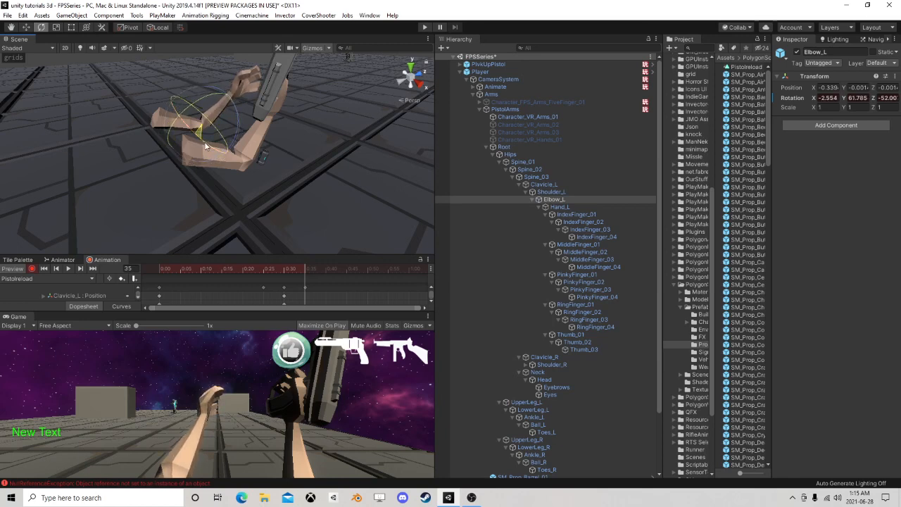
Step: At frame 35, curl the left hand's fingers by rotating IndexFinger_01 and MiddleFinger_01 inward
{"action": "left_click", "coordinate": [576, 214]}
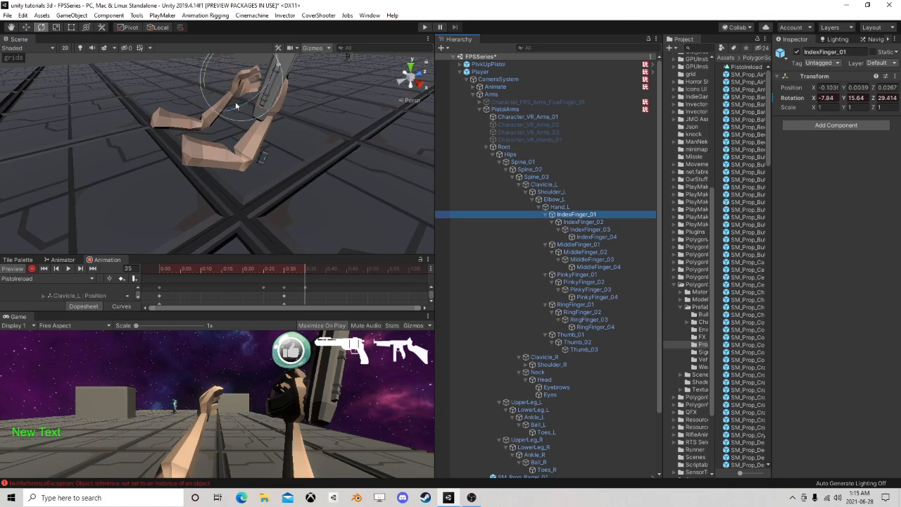
{"action": "left_click_drag", "start_coordinate": [293, 87], "coordinate": [330, 146], "text": "alt"}
{"action": "left_click_drag", "start_coordinate": [150, 82], "coordinate": [187, 79]}
{"action": "left_click", "coordinate": [576, 244]}
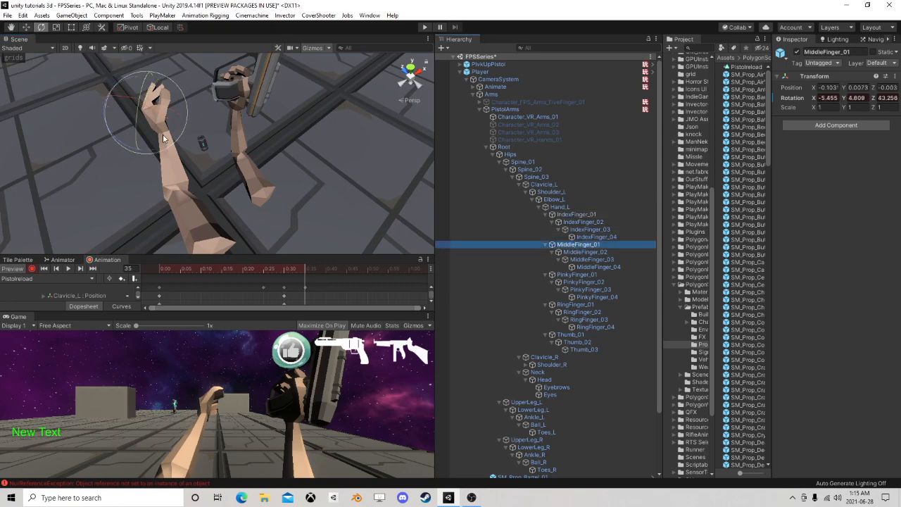
{"action": "left_click_drag", "start_coordinate": [142, 149], "coordinate": [121, 128]}
{"action": "left_click", "coordinate": [577, 251]}
{"action": "left_click", "coordinate": [560, 230]}
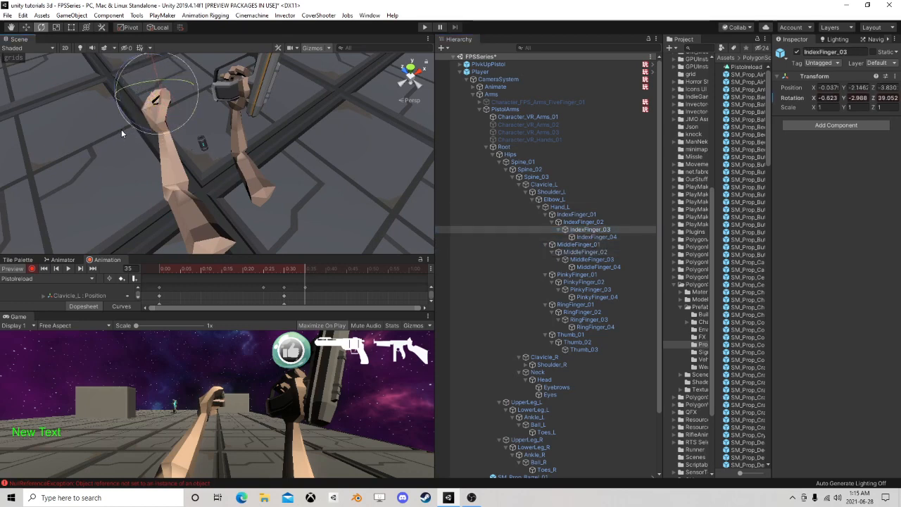
Step: Rotate the left hand's Thumb_01 at frame 35 to about X 15.0, Y 50.3, Z 60.3
{"action": "left_click", "coordinate": [574, 342]}
{"action": "left_click", "coordinate": [574, 335]}
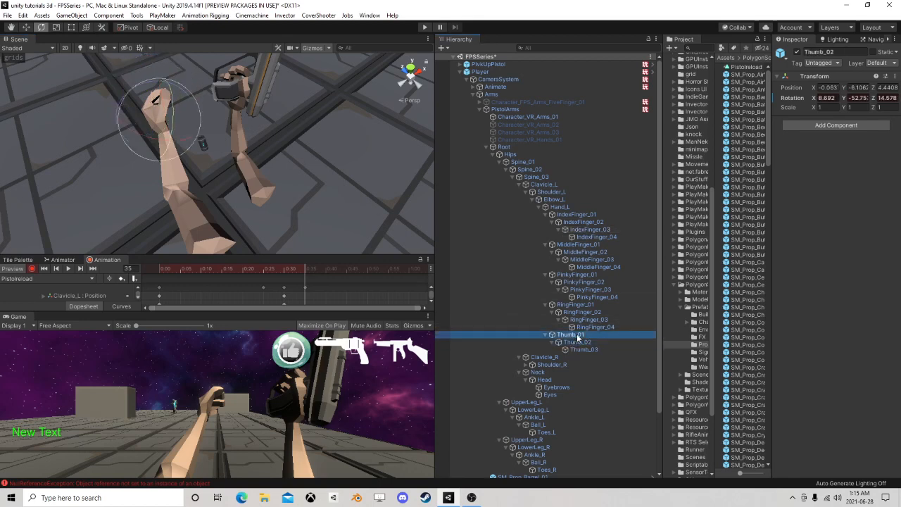
{"action": "mouse_move", "coordinate": [180, 112]}
{"action": "left_mouse_down"}
{"action": "mouse_move", "coordinate": [166, 97]}
{"action": "mouse_move", "coordinate": [178, 93]}
{"action": "mouse_move", "coordinate": [178, 114]}
{"action": "left_mouse_up"}
{"action": "mouse_move", "coordinate": [140, 88]}
{"action": "left_mouse_down"}
{"action": "mouse_move", "coordinate": [135, 93]}
{"action": "mouse_move", "coordinate": [149, 75]}
{"action": "left_mouse_up"}
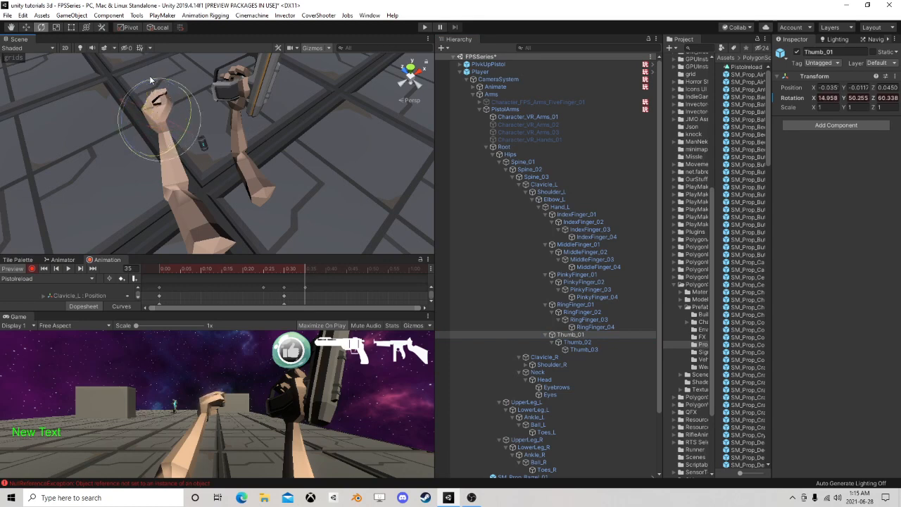
Step: At frame 35, place SM_Prop_Barrel_01 in the left hand at about X -0.025, Y 1.53, Z 0.63, rotated to about -81.5 on Z
{"action": "left_click", "coordinate": [487, 148]}
{"action": "left_click", "coordinate": [487, 147]}
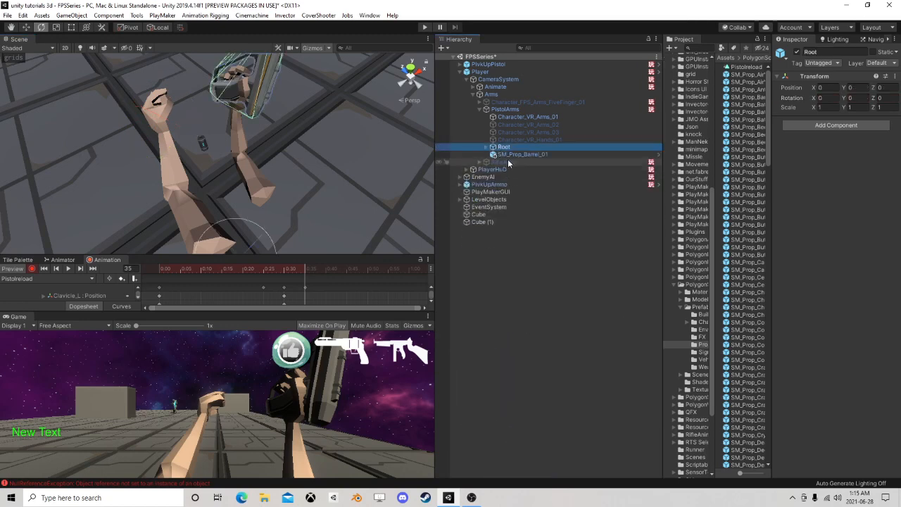
{"action": "left_click", "coordinate": [519, 155]}
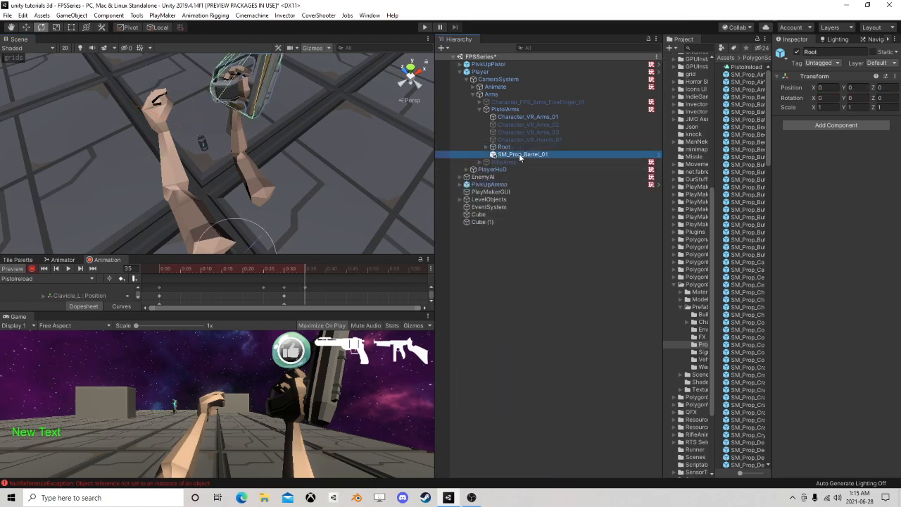
{"action": "left_click", "coordinate": [25, 28]}
{"action": "left_click_drag", "start_coordinate": [190, 116], "coordinate": [175, 83]}
{"action": "left_click", "coordinate": [41, 28]}
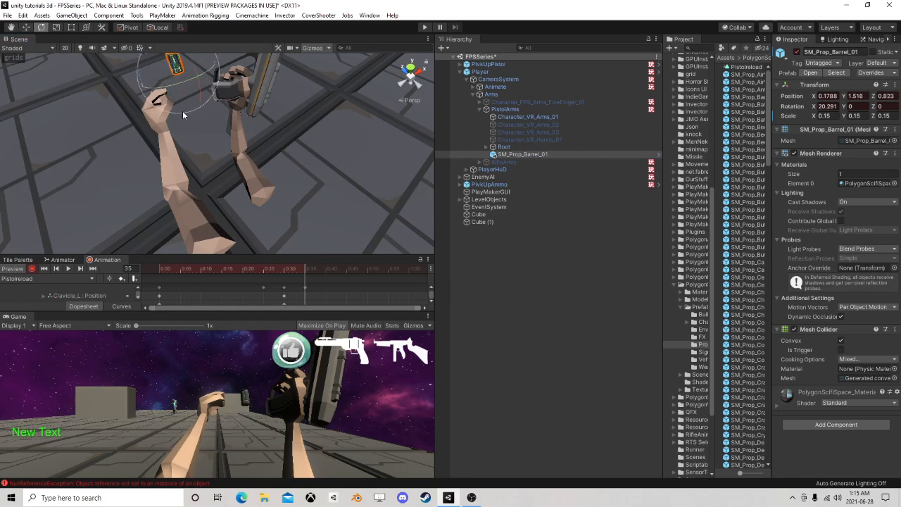
{"action": "middle_click_drag", "start_coordinate": [182, 112], "coordinate": [186, 121]}
{"action": "left_click_drag", "start_coordinate": [190, 160], "coordinate": [319, 138]}
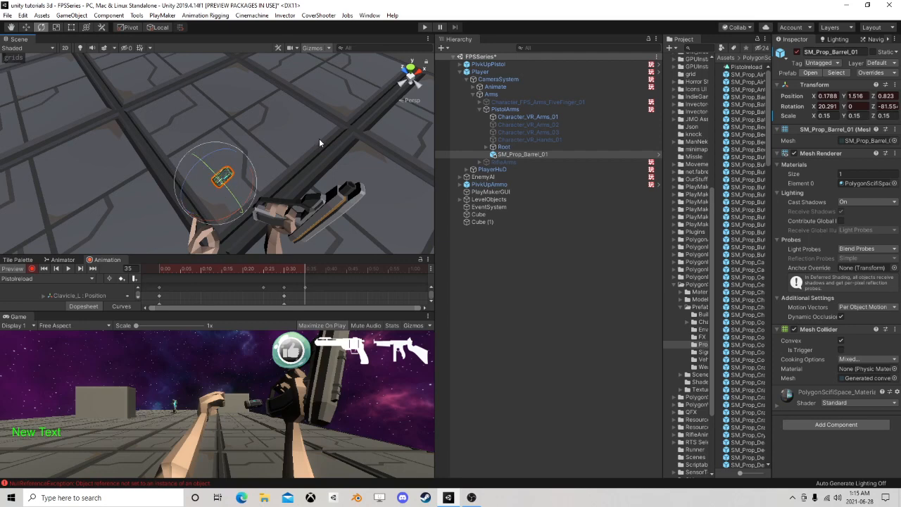
{"action": "left_click", "coordinate": [25, 28]}
{"action": "left_click_drag", "start_coordinate": [220, 200], "coordinate": [182, 223]}
{"action": "left_click_drag", "start_coordinate": [114, 217], "coordinate": [282, 183], "text": "alt"}
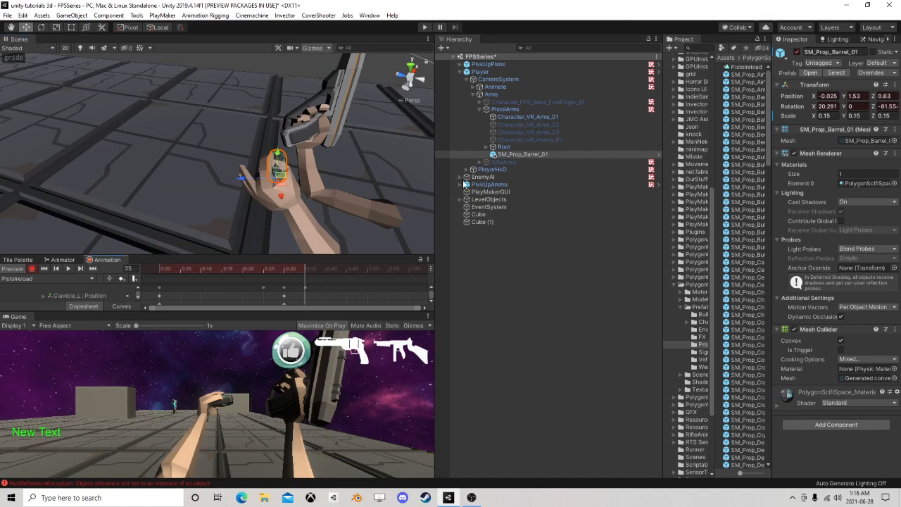
Step: Reposition SM_Prop_Barrel_01 to about X 0.242, Y 1.5, Z 0.567 at frame 30 and X 0.156, Y 1.07, Z 0.653 at frame 5
{"action": "mouse_move", "coordinate": [295, 268]}
{"action": "left_mouse_down"}
{"action": "mouse_move", "coordinate": [265, 268]}
{"action": "mouse_move", "coordinate": [285, 270]}
{"action": "left_mouse_up"}
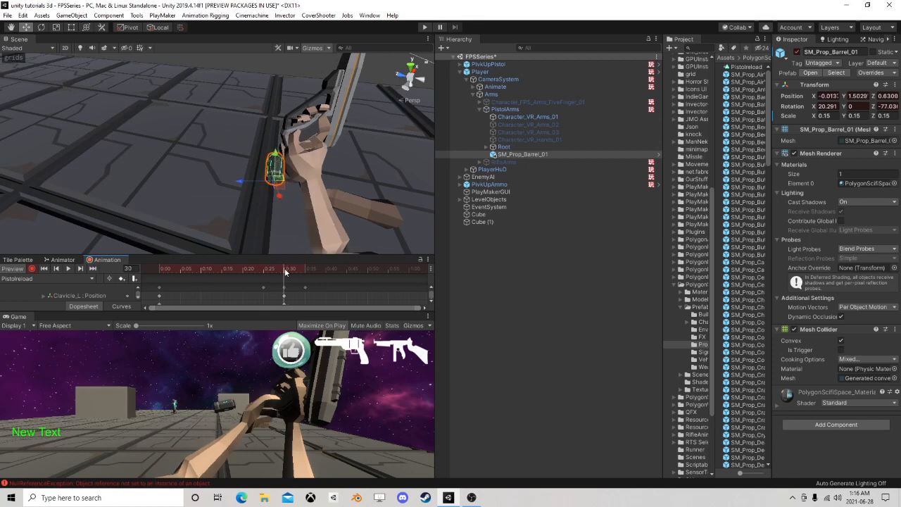
{"action": "left_click", "coordinate": [532, 154]}
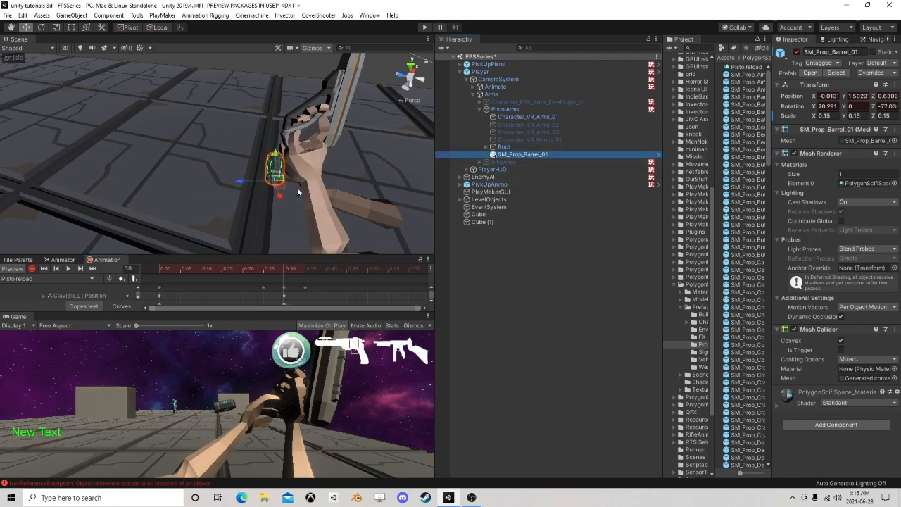
{"action": "left_click_drag", "start_coordinate": [279, 185], "coordinate": [287, 150]}
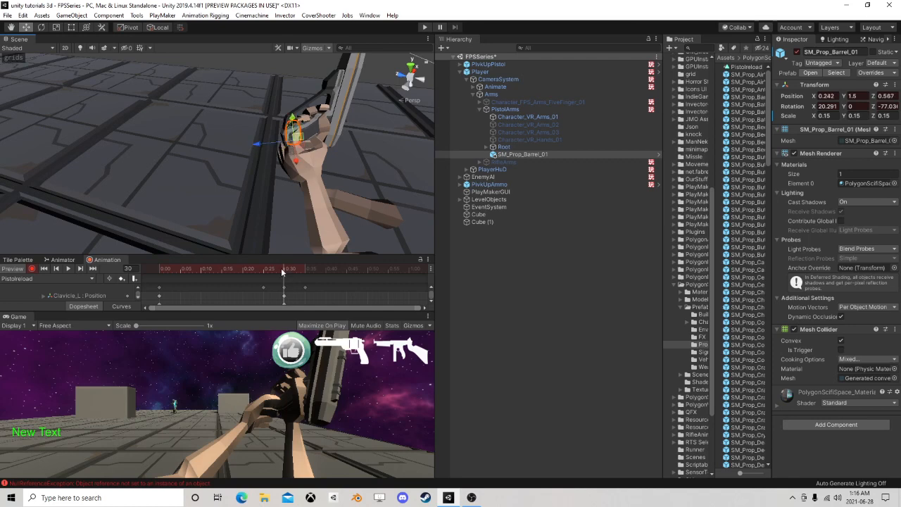
{"action": "left_click_drag", "start_coordinate": [282, 271], "coordinate": [182, 278]}
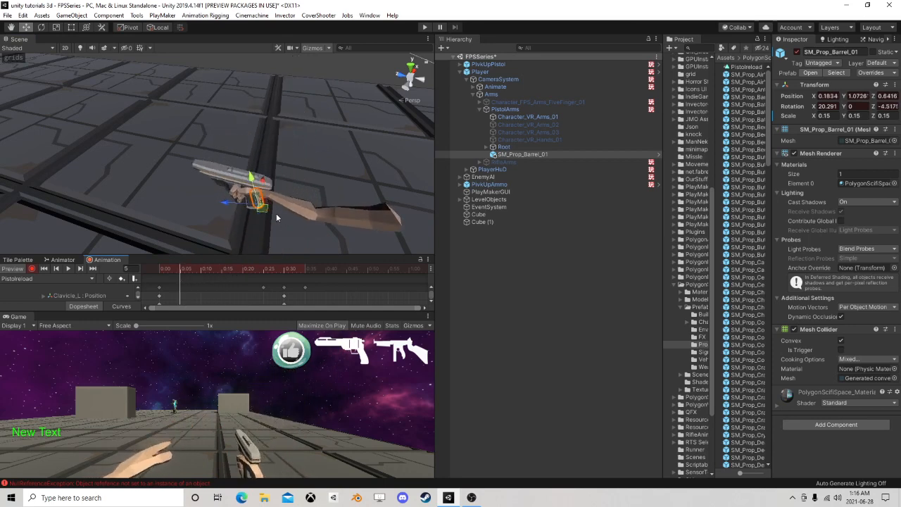
{"action": "left_click_drag", "start_coordinate": [262, 208], "coordinate": [259, 211]}
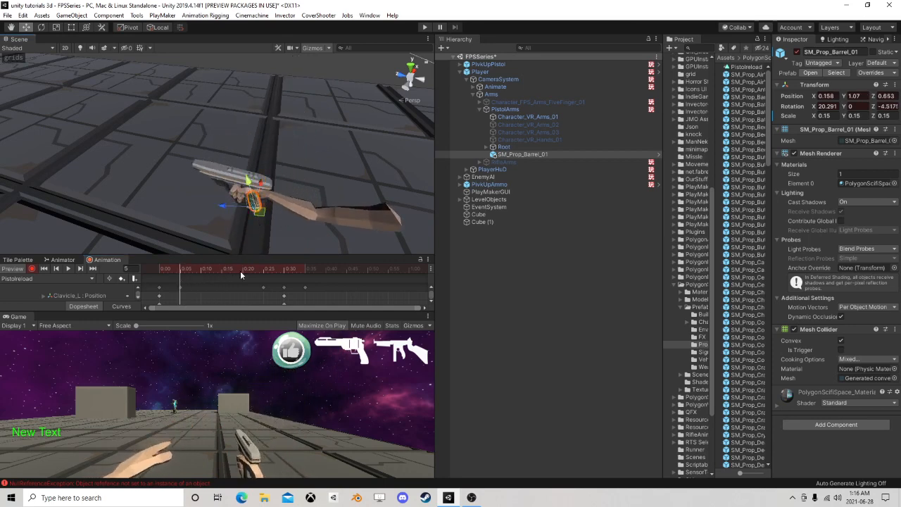
Step: Keyframe SM_Prop_Barrel_01 as inactive at frame 28 and active again at frame 30
{"action": "left_click_drag", "start_coordinate": [180, 270], "coordinate": [277, 279]}
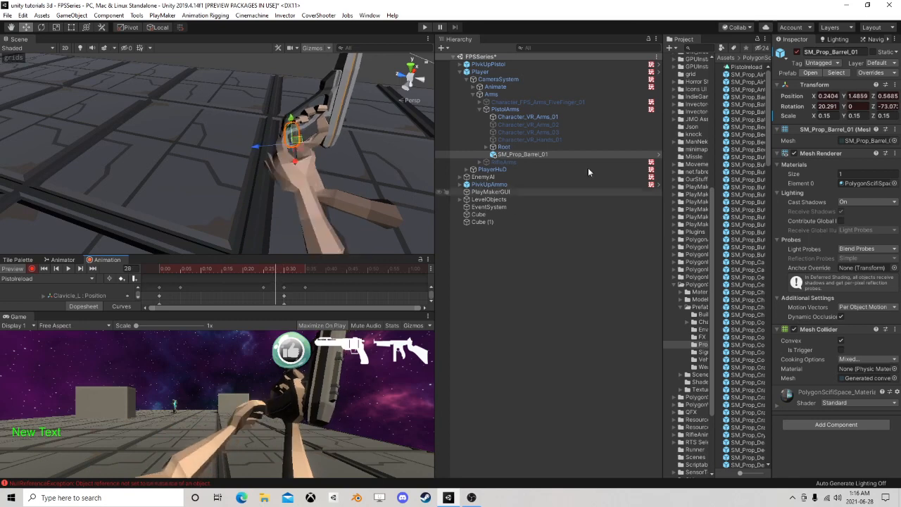
{"action": "left_click", "coordinate": [799, 51]}
{"action": "left_click", "coordinate": [798, 51]}
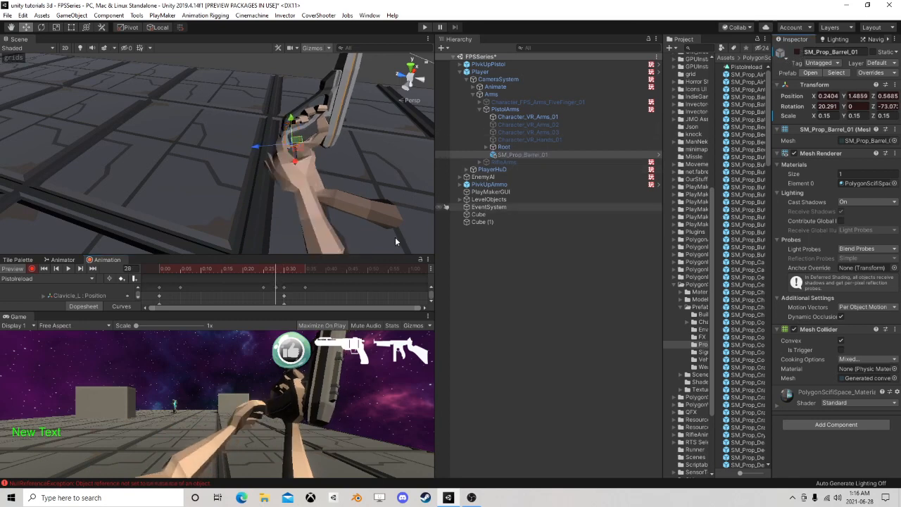
{"action": "left_click_drag", "start_coordinate": [278, 274], "coordinate": [285, 274]}
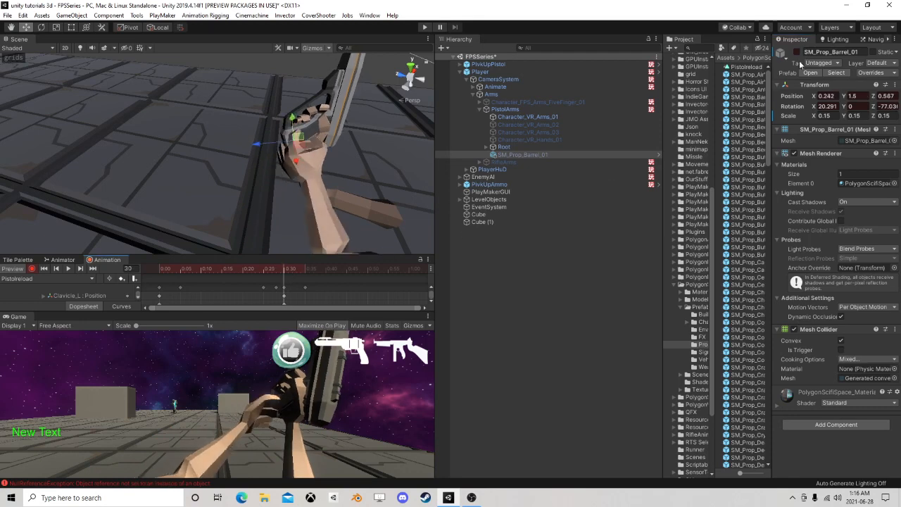
{"action": "left_click", "coordinate": [797, 51]}
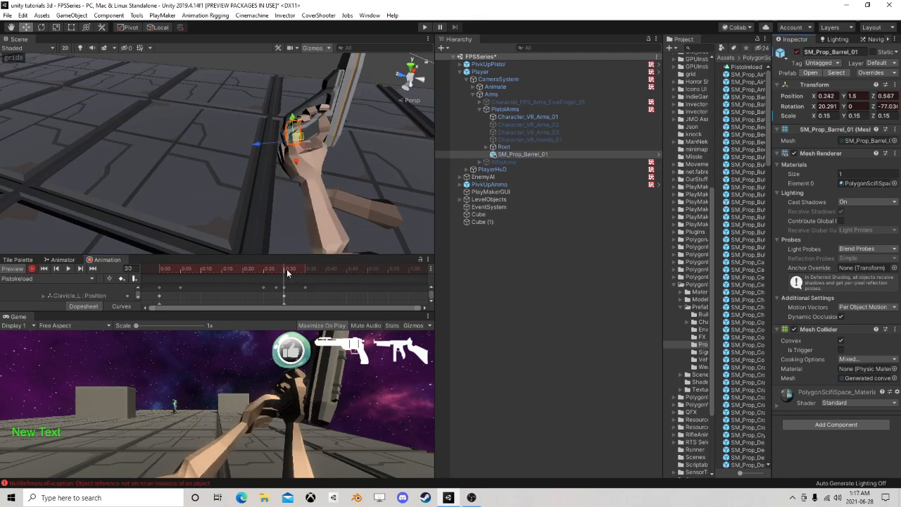
Step: At frame 31, rotate Shoulder_R to about X 17.4, Y 17.8, Z 11.1
{"action": "mouse_move", "coordinate": [287, 271]}
{"action": "left_mouse_down"}
{"action": "mouse_move", "coordinate": [297, 272]}
{"action": "mouse_move", "coordinate": [287, 271]}
{"action": "left_mouse_up"}
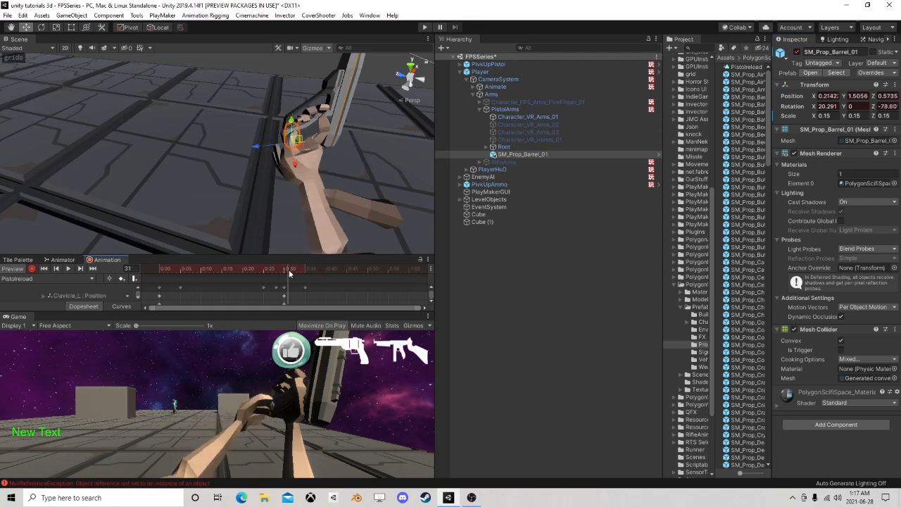
{"action": "left_click", "coordinate": [485, 147], "text": "alt"}
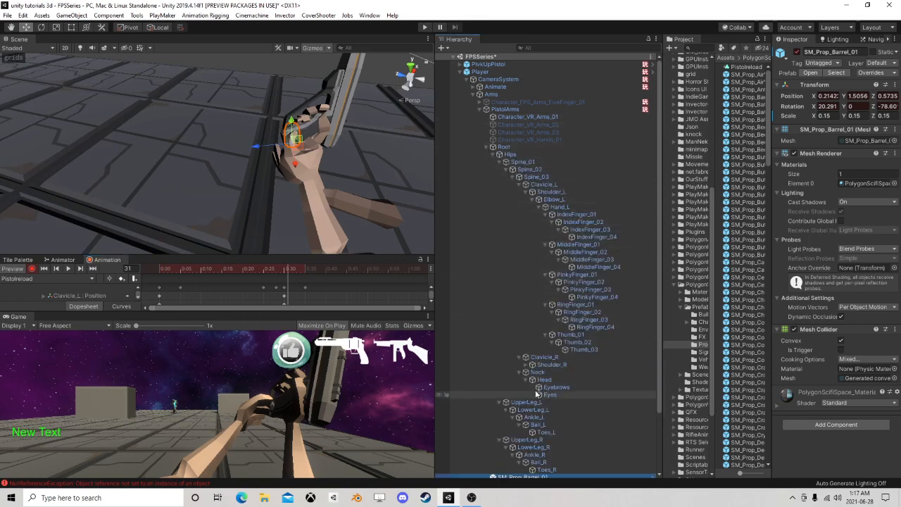
{"action": "left_click", "coordinate": [552, 365]}
{"action": "right_click_drag", "start_coordinate": [396, 145], "coordinate": [234, 120]}
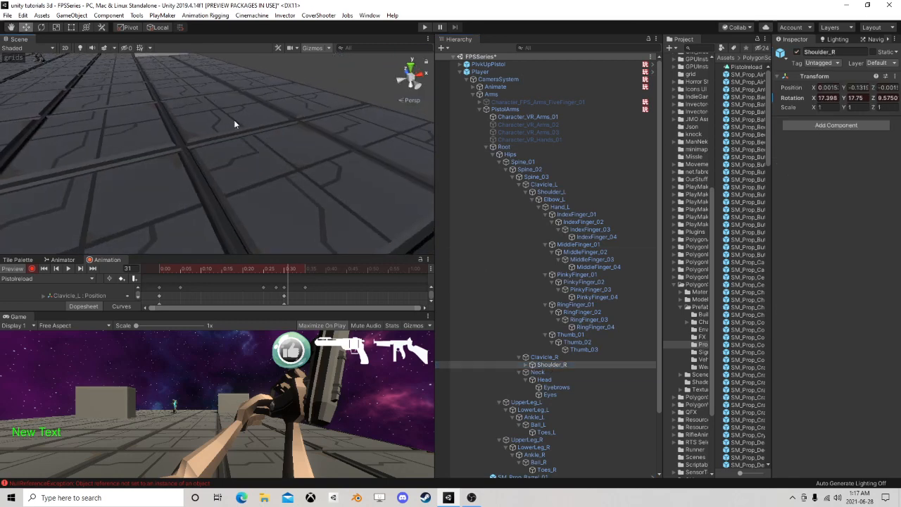
{"action": "left_click", "coordinate": [40, 26]}
{"action": "scroll", "coordinate": [213, 152], "scroll_direction": "down", "scroll_amount": 3}
{"action": "middle_click_drag", "start_coordinate": [213, 152], "coordinate": [183, 152]}
{"action": "left_click_drag", "start_coordinate": [223, 144], "coordinate": [228, 146]}
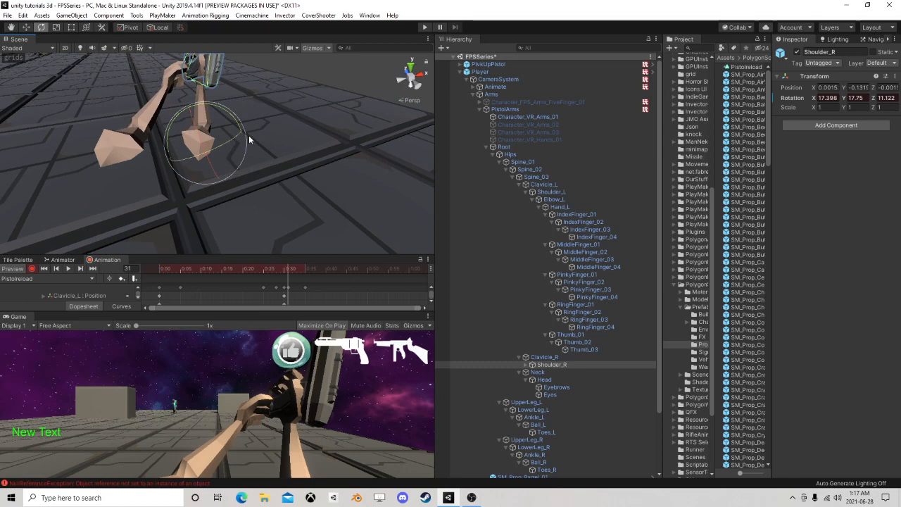
Step: At frame 31, rotate Elbow_R to about X 81.0, Y 71.5, Z 52.7 and Hand_R to about X 11.1, Y 28.7, Z -3.4
{"action": "left_click", "coordinate": [526, 366]}
{"action": "left_click", "coordinate": [526, 365]}
{"action": "left_click", "coordinate": [555, 372]}
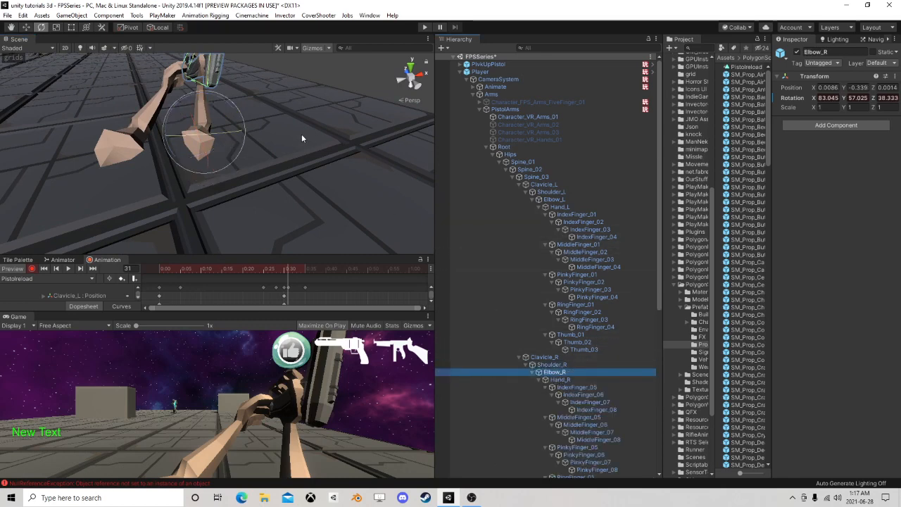
{"action": "left_click_drag", "start_coordinate": [232, 131], "coordinate": [235, 132]}
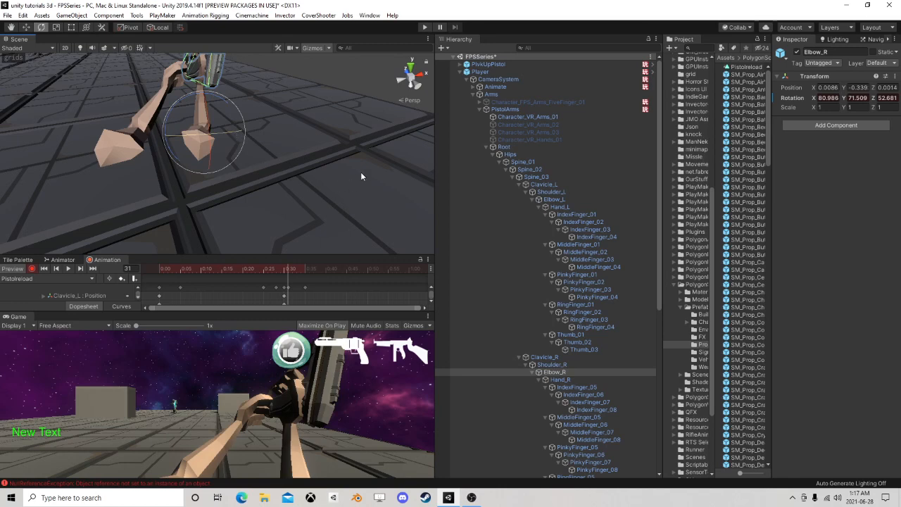
{"action": "left_click", "coordinate": [561, 379]}
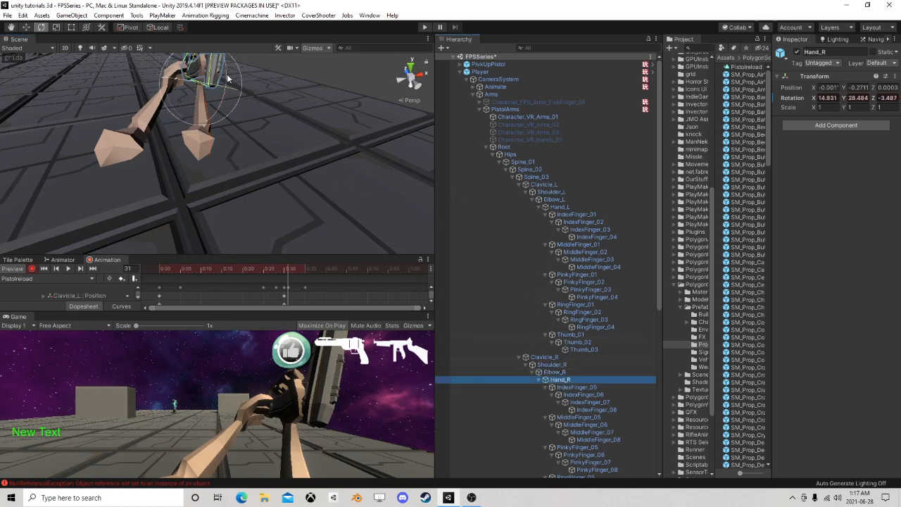
{"action": "left_click_drag", "start_coordinate": [227, 78], "coordinate": [224, 86]}
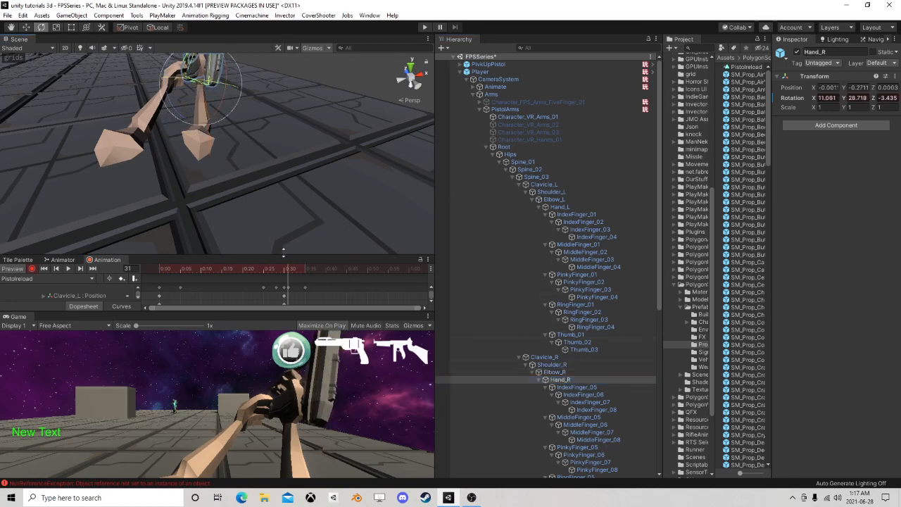
Step: At frame 35, rotate Elbow_R to about X 84.1, Y 41.9, Z 23.3
{"action": "mouse_move", "coordinate": [288, 269]}
{"action": "left_mouse_down"}
{"action": "mouse_move", "coordinate": [153, 272]}
{"action": "mouse_move", "coordinate": [305, 274]}
{"action": "left_mouse_up"}
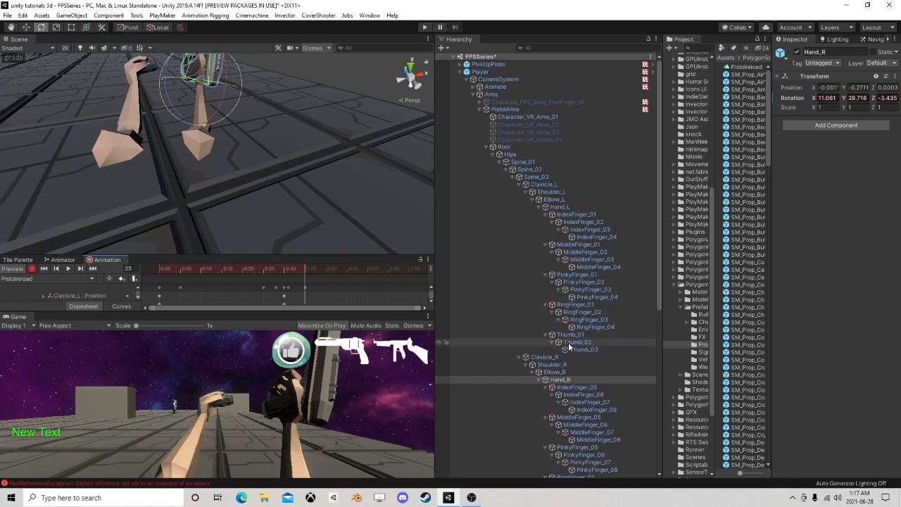
{"action": "left_click", "coordinate": [554, 373]}
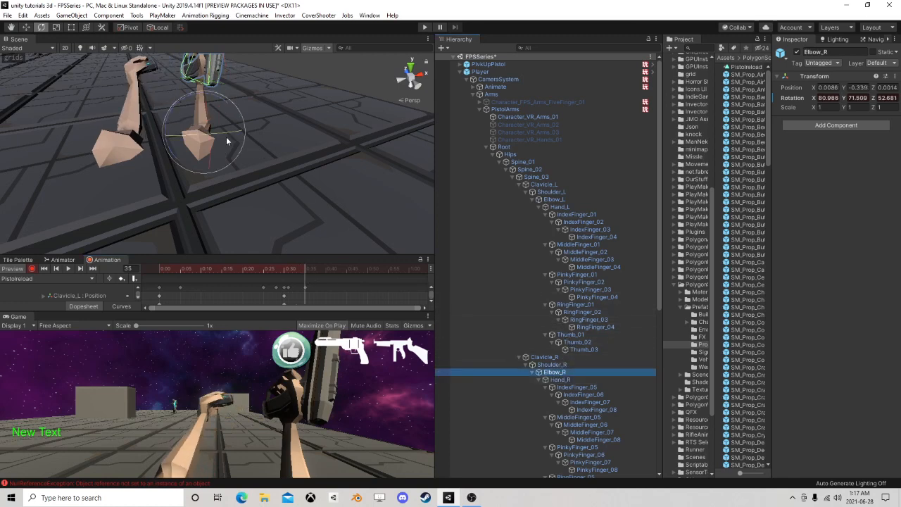
{"action": "left_click_drag", "start_coordinate": [226, 137], "coordinate": [225, 140]}
Step: At frame 38, swing the left arm out of view by rotating Clavicle_L to about X 107.1, Y -69.8, Z 28.3
{"action": "mouse_move", "coordinate": [307, 269]}
{"action": "left_mouse_down"}
{"action": "mouse_move", "coordinate": [192, 266]}
{"action": "mouse_move", "coordinate": [306, 270]}
{"action": "left_mouse_up"}
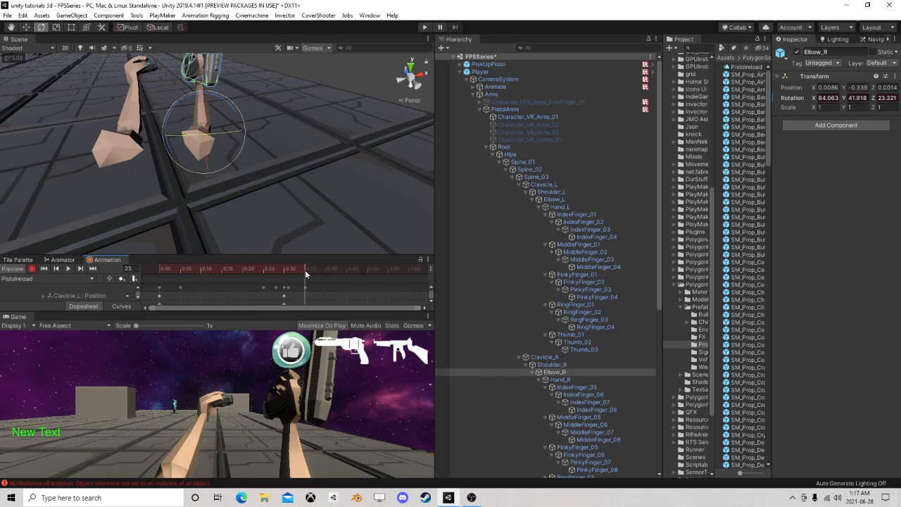
{"action": "left_click", "coordinate": [543, 185]}
{"action": "left_click_drag", "start_coordinate": [178, 169], "coordinate": [145, 113]}
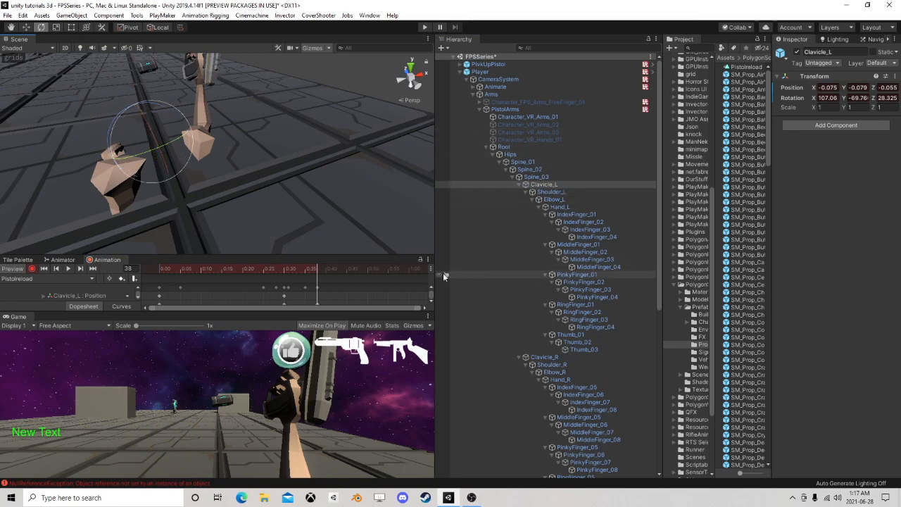
Step: Select SM_Prop_Barrel_01 under PistolArms, reopen the Pistolreload clip and resume recording at frame 38
{"action": "left_click", "coordinate": [486, 147]}
{"action": "left_click", "coordinate": [514, 161]}
{"action": "left_click", "coordinate": [502, 155]}
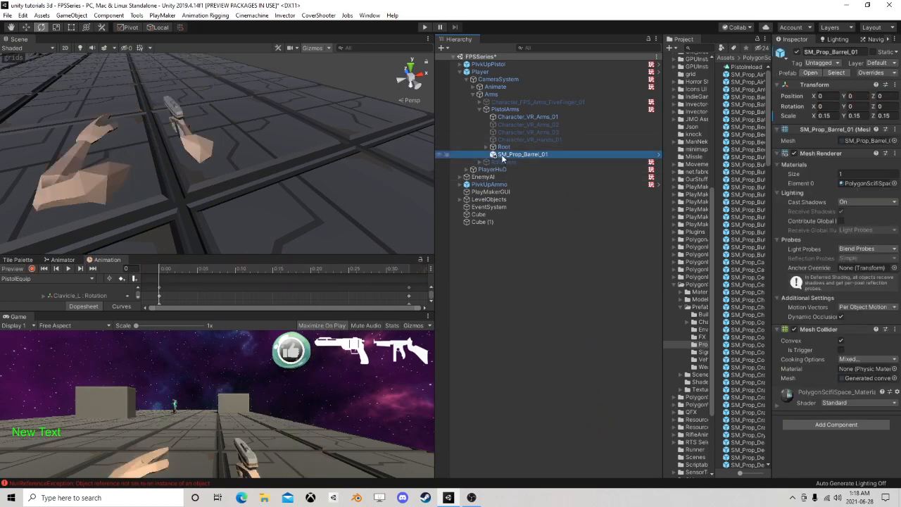
{"action": "left_click", "coordinate": [38, 279]}
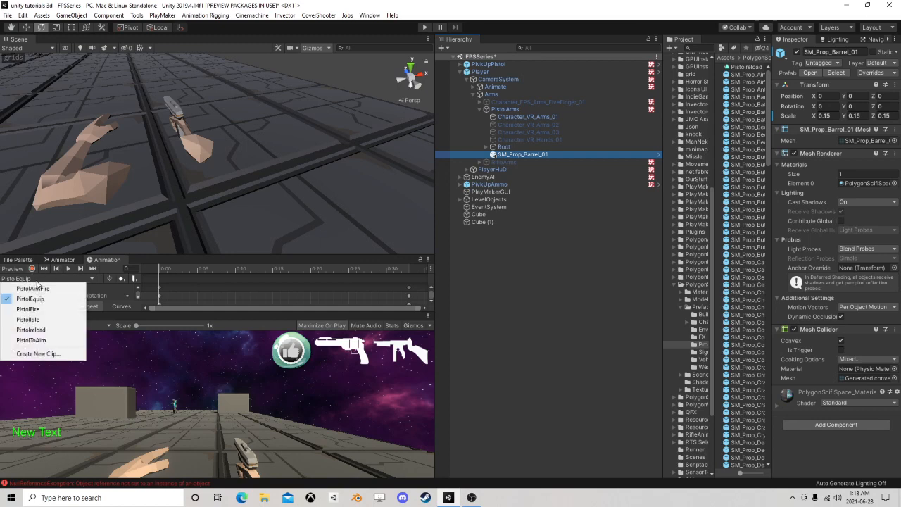
{"action": "left_click", "coordinate": [31, 330]}
{"action": "left_click_drag", "start_coordinate": [166, 269], "coordinate": [407, 270]}
{"action": "left_click", "coordinate": [32, 269]}
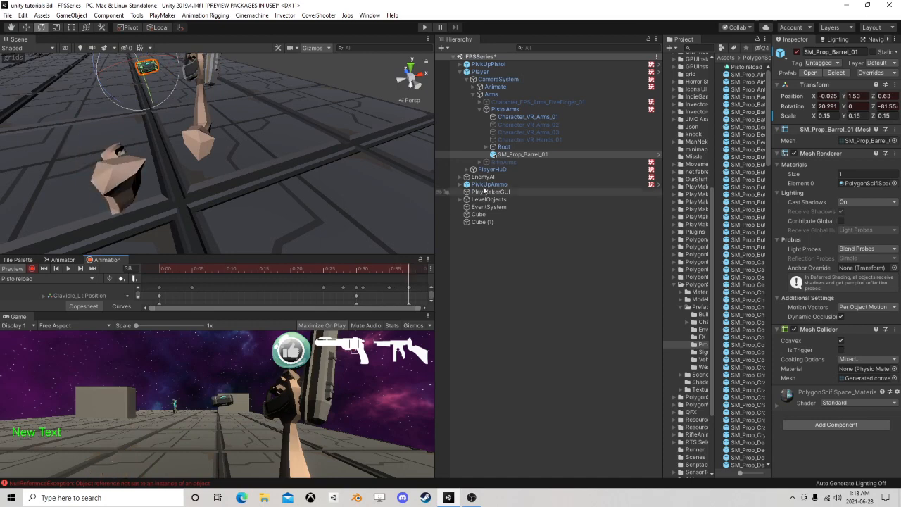
Step: At frame 38, move SM_Prop_Barrel_01 into the left hand, to about X -0.273, Y 1.104, Z 0.551
{"action": "left_click", "coordinate": [26, 27]}
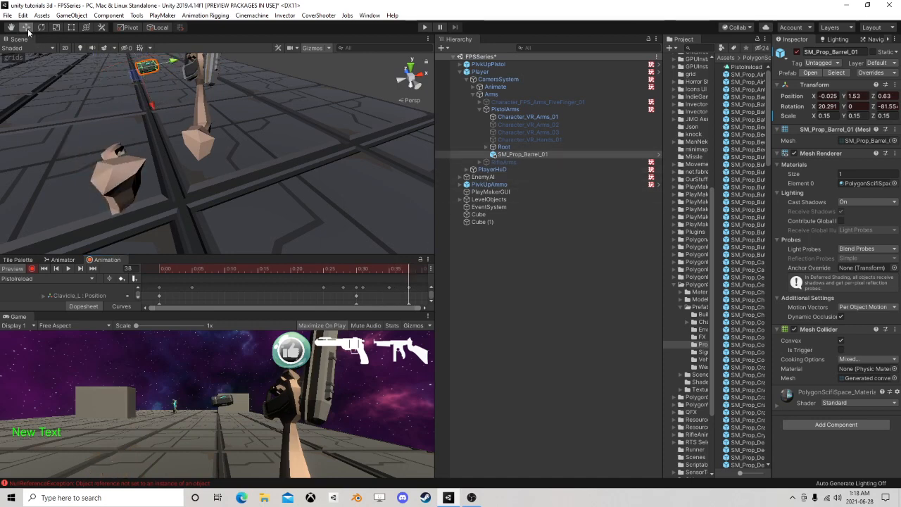
{"action": "left_click_drag", "start_coordinate": [131, 81], "coordinate": [264, 180]}
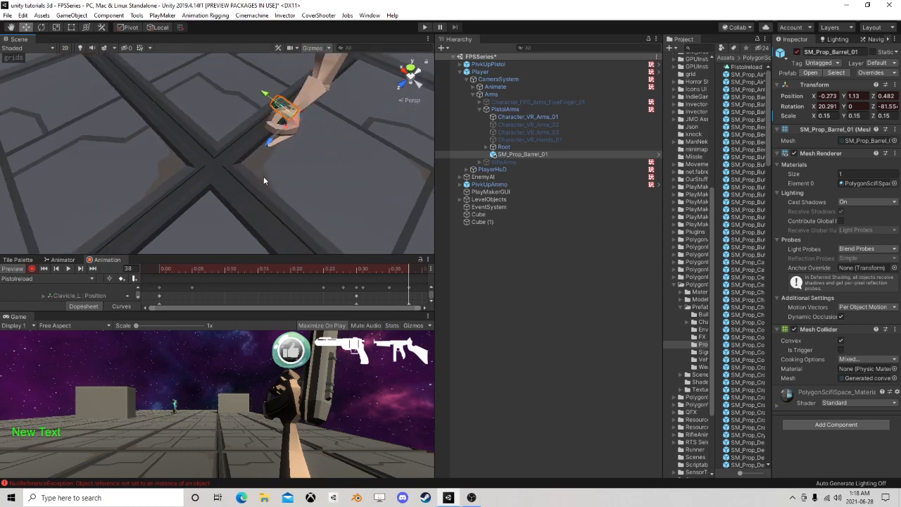
{"action": "left_click_drag", "start_coordinate": [300, 137], "coordinate": [233, 151], "text": "alt"}
{"action": "middle_click_drag", "start_coordinate": [331, 168], "coordinate": [225, 152]}
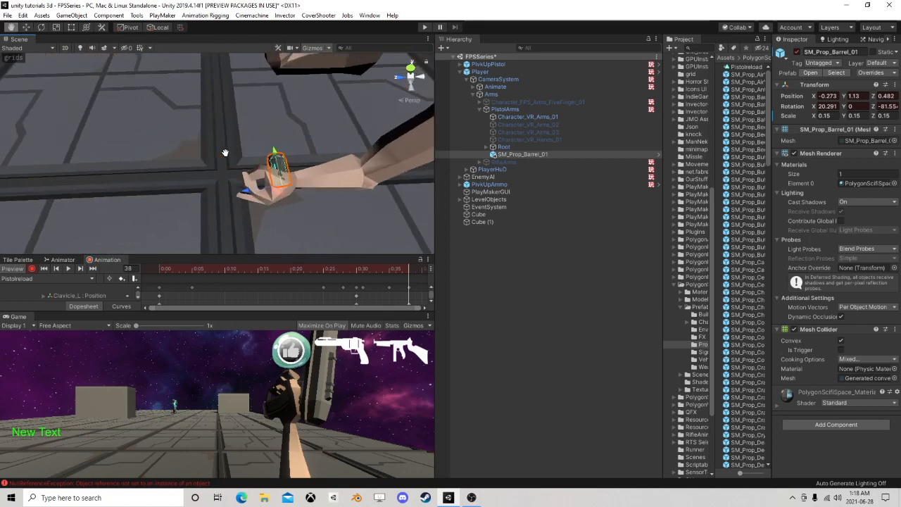
{"action": "left_click_drag", "start_coordinate": [252, 192], "coordinate": [232, 197]}
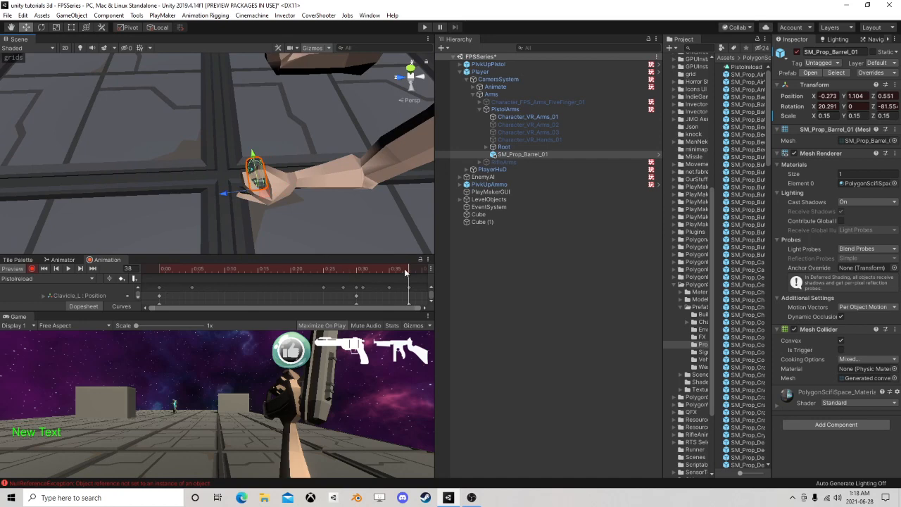
Step: At frame 31, move SM_Prop_Barrel_01 between the left hand and the pistol grip, to about X 0.122, Y 1.505, Z 0.57
{"action": "left_click_drag", "start_coordinate": [404, 269], "coordinate": [362, 275]}
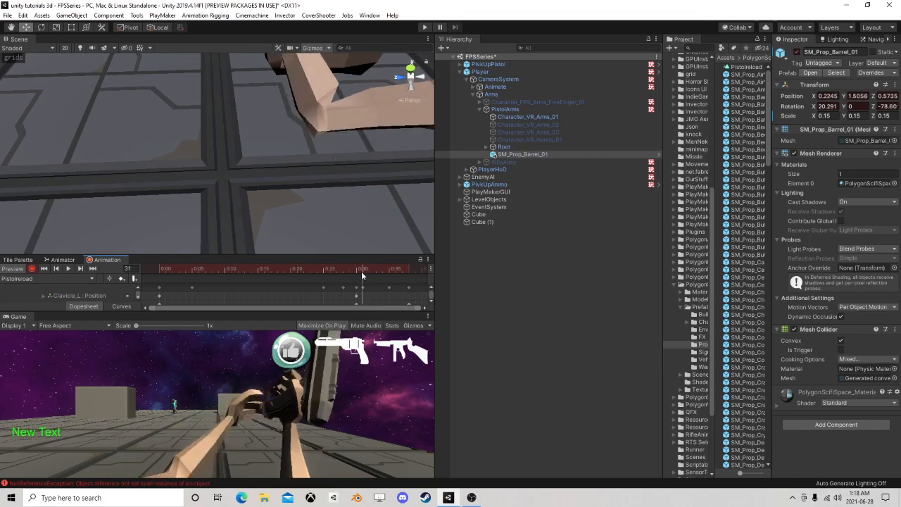
{"action": "left_click_drag", "start_coordinate": [376, 231], "coordinate": [139, 235], "text": "alt"}
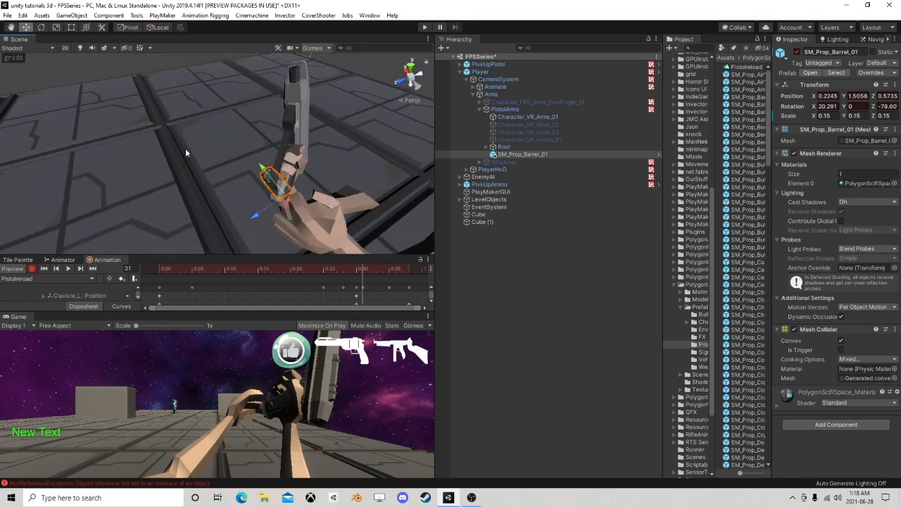
{"action": "left_click_drag", "start_coordinate": [185, 148], "coordinate": [276, 154], "text": "alt"}
{"action": "middle_click_drag", "start_coordinate": [275, 154], "coordinate": [347, 108]}
{"action": "left_click_drag", "start_coordinate": [207, 121], "coordinate": [228, 125]}
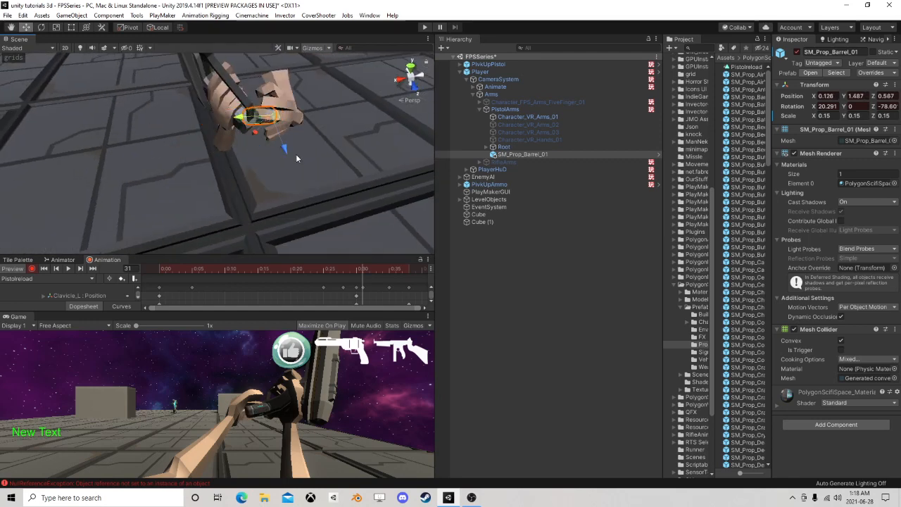
{"action": "left_click_drag", "start_coordinate": [284, 150], "coordinate": [263, 124]}
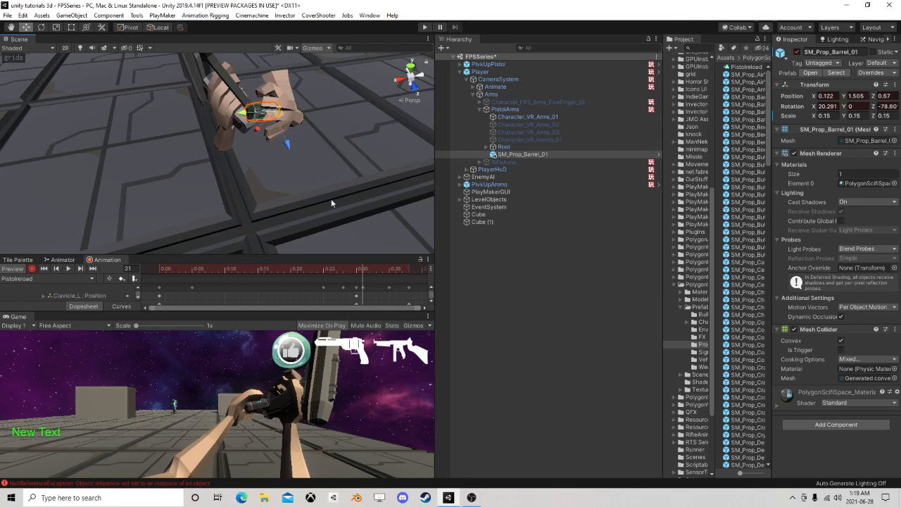
Step: Move SM_Prop_Barrel_01 with the left hand to about X -0.047, Y 1.543, Z 0.592 at frame 32 and X -0.396, Y 1.371, Z 0.561 at frame 34
{"action": "mouse_move", "coordinate": [361, 269]}
{"action": "left_mouse_down"}
{"action": "mouse_move", "coordinate": [352, 269]}
{"action": "mouse_move", "coordinate": [370, 273]}
{"action": "left_mouse_up"}
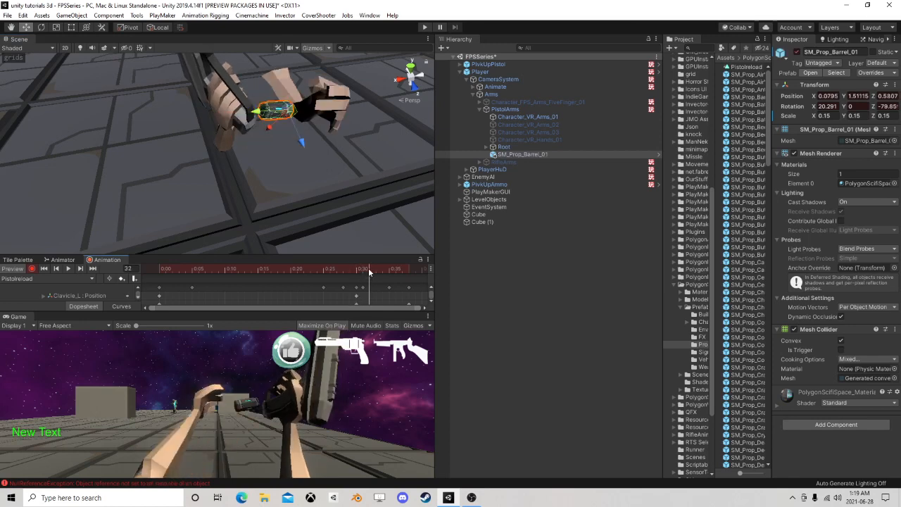
{"action": "left_click_drag", "start_coordinate": [255, 115], "coordinate": [302, 132]}
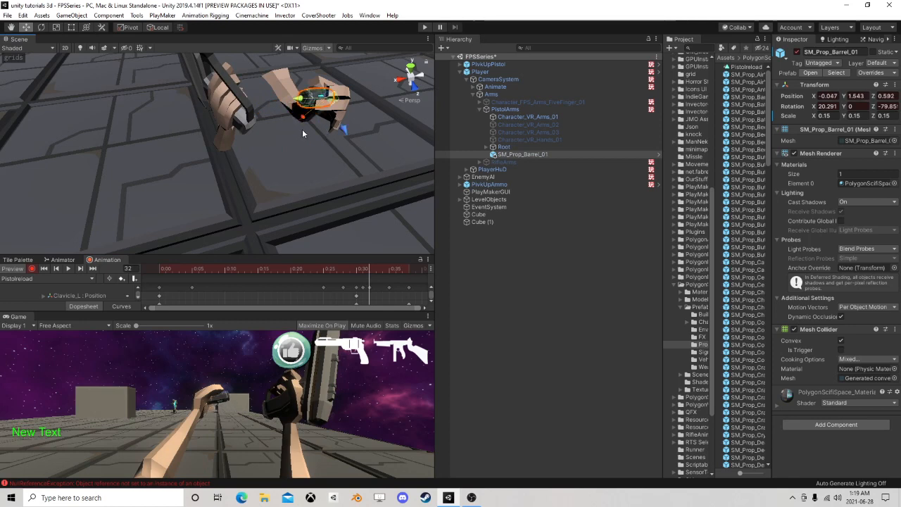
{"action": "left_click_drag", "start_coordinate": [371, 270], "coordinate": [384, 271]}
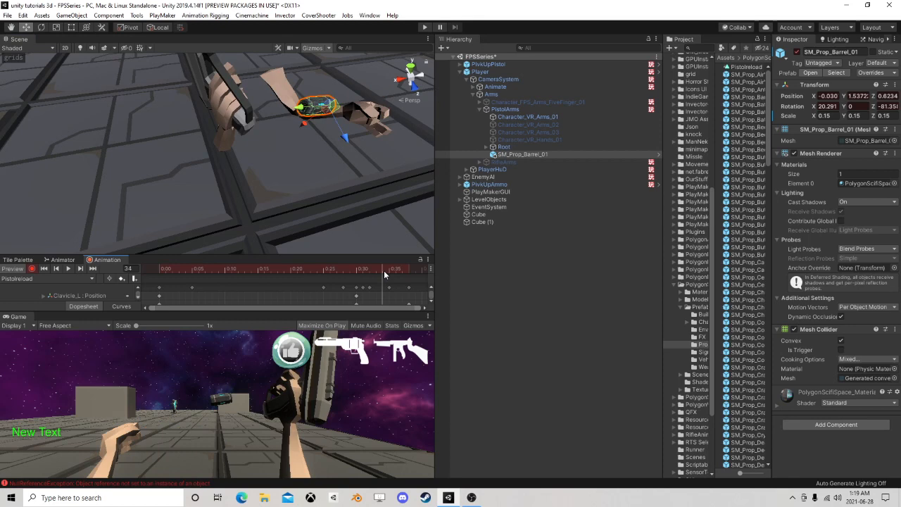
{"action": "left_click_drag", "start_coordinate": [298, 108], "coordinate": [323, 122]}
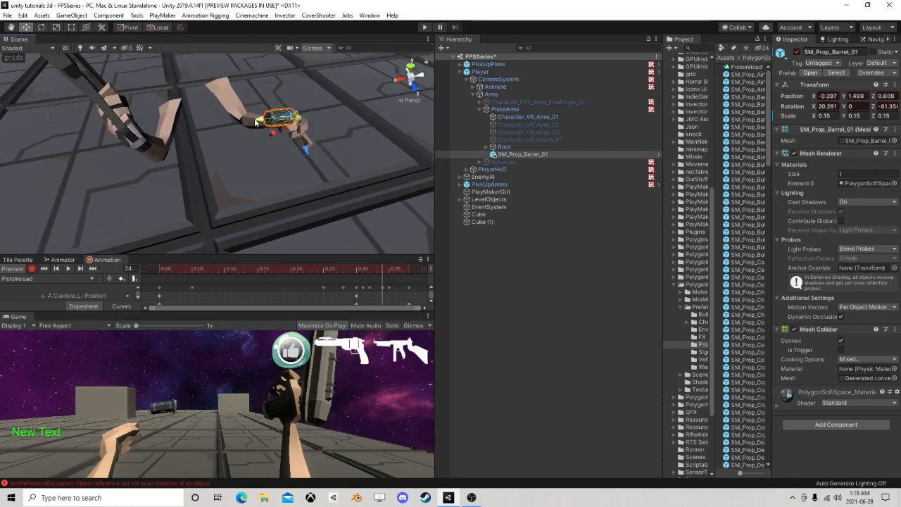
{"action": "mouse_move", "coordinate": [259, 120]}
{"action": "left_mouse_down"}
{"action": "mouse_move", "coordinate": [279, 117]}
{"action": "mouse_move", "coordinate": [289, 132]}
{"action": "mouse_move", "coordinate": [283, 146]}
{"action": "mouse_move", "coordinate": [262, 138]}
{"action": "left_mouse_up"}
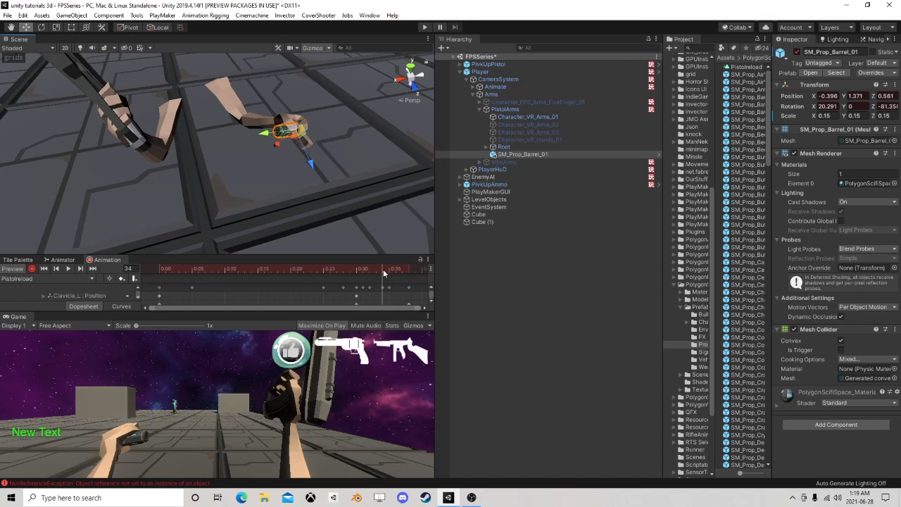
Step: Align SM_Prop_Barrel_01 with the left hand at frame 33, and at frame 35 move it to about X -0.411, Y 1.233, Z 0.52
{"action": "left_click_drag", "start_coordinate": [382, 270], "coordinate": [374, 269]}
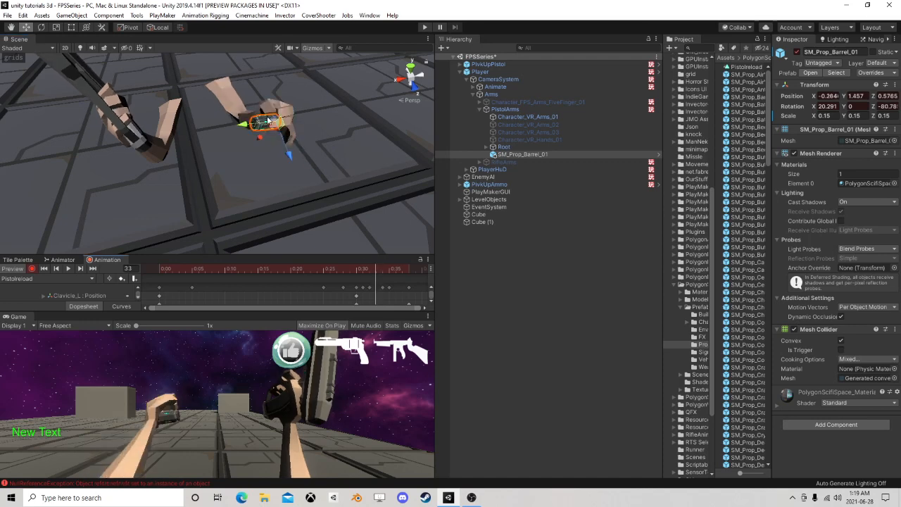
{"action": "left_click_drag", "start_coordinate": [268, 120], "coordinate": [262, 141]}
{"action": "mouse_move", "coordinate": [377, 272]}
{"action": "left_mouse_down"}
{"action": "mouse_move", "coordinate": [362, 271]}
{"action": "mouse_move", "coordinate": [388, 271]}
{"action": "left_mouse_up"}
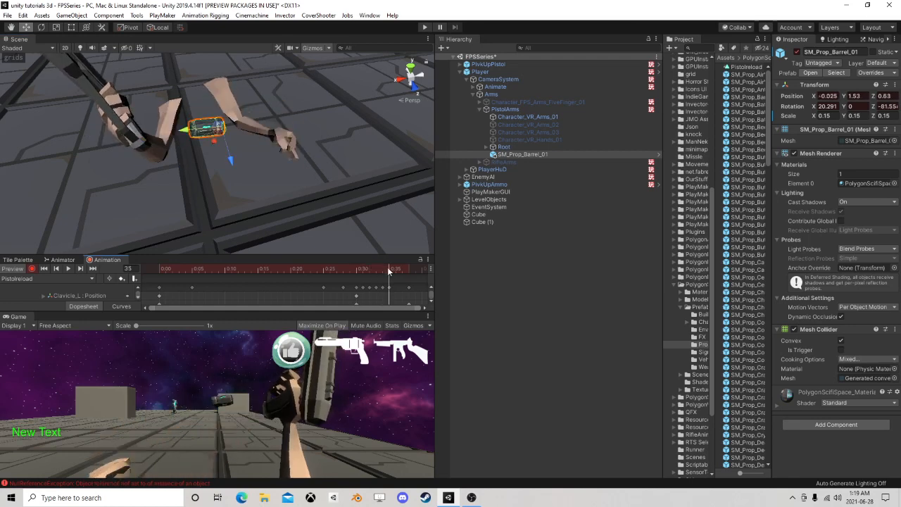
{"action": "left_click_drag", "start_coordinate": [227, 142], "coordinate": [261, 141]}
{"action": "left_click_drag", "start_coordinate": [281, 156], "coordinate": [249, 152]}
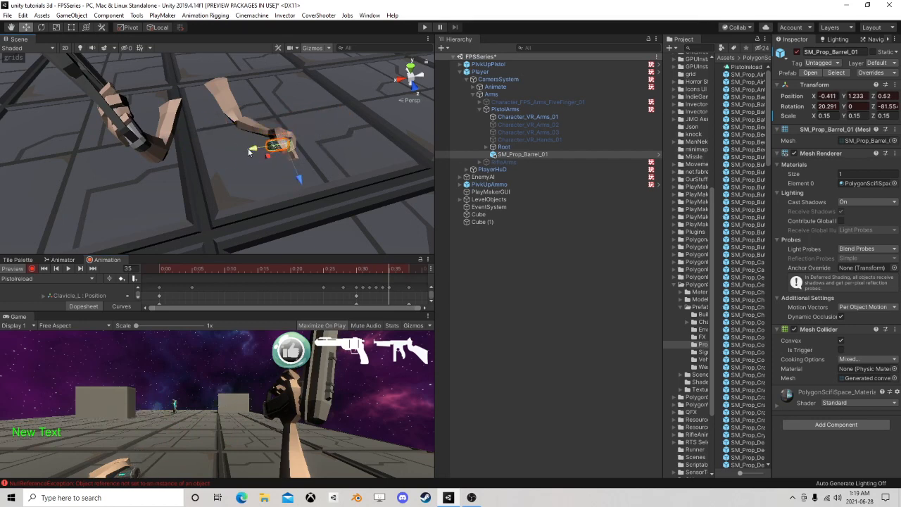
Step: Deactivate SM_Prop_Barrel_01 by frame 38, where the left arm is out of the game view
{"action": "left_click_drag", "start_coordinate": [392, 268], "coordinate": [411, 277]}
{"action": "left_click", "coordinate": [797, 52]}
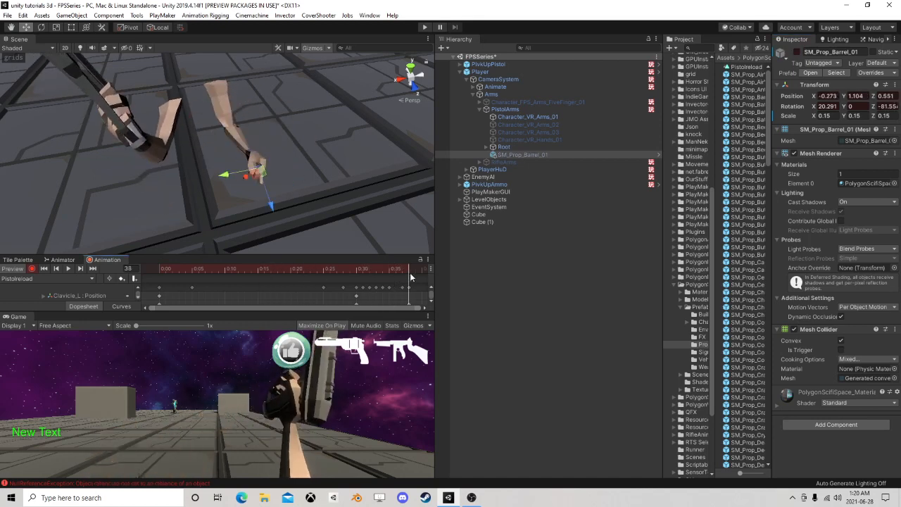
Step: At frame 45, swing the left arm back toward the pistol by rotating Clavicle_L to about X 127.2, Y 149.1, Z 240.9
{"action": "scroll", "coordinate": [348, 287], "scroll_direction": "down", "scroll_amount": 3}
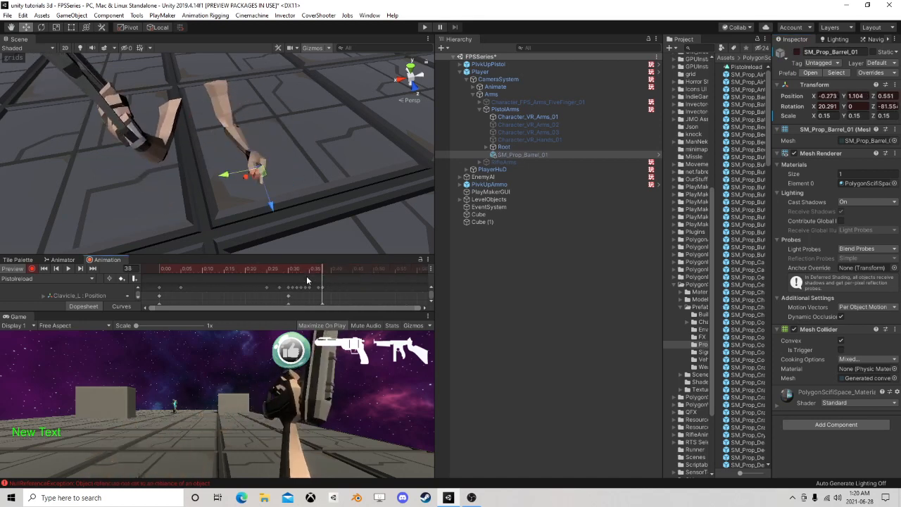
{"action": "left_click_drag", "start_coordinate": [308, 255], "coordinate": [335, 161]}
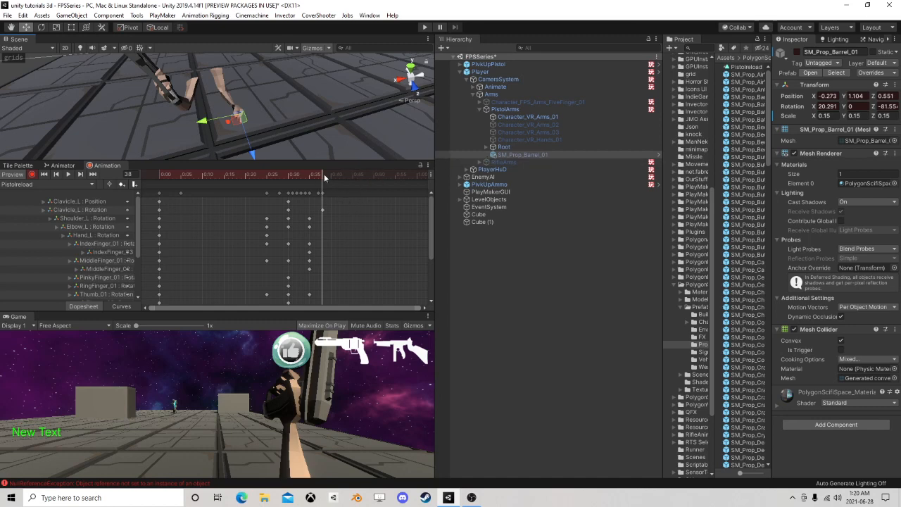
{"action": "left_click_drag", "start_coordinate": [324, 177], "coordinate": [352, 181]}
{"action": "right_click_drag", "start_coordinate": [324, 124], "coordinate": [194, 112]}
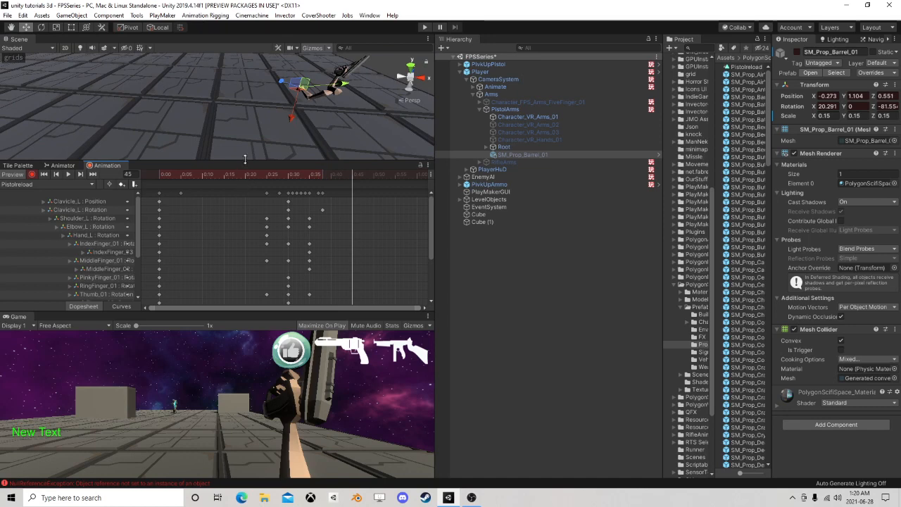
{"action": "left_click_drag", "start_coordinate": [245, 159], "coordinate": [245, 241]}
{"action": "middle_click_drag", "start_coordinate": [292, 137], "coordinate": [321, 134]}
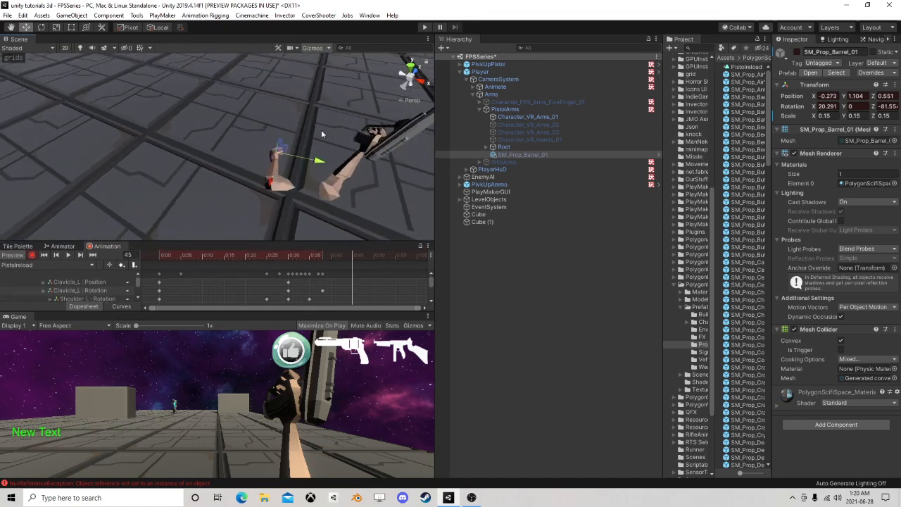
{"action": "left_click", "coordinate": [486, 146], "text": "alt"}
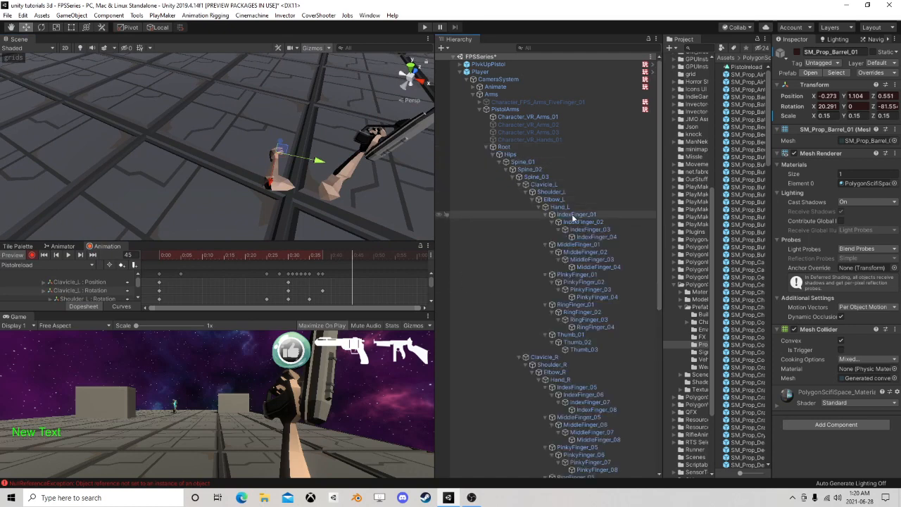
{"action": "left_click", "coordinate": [546, 185]}
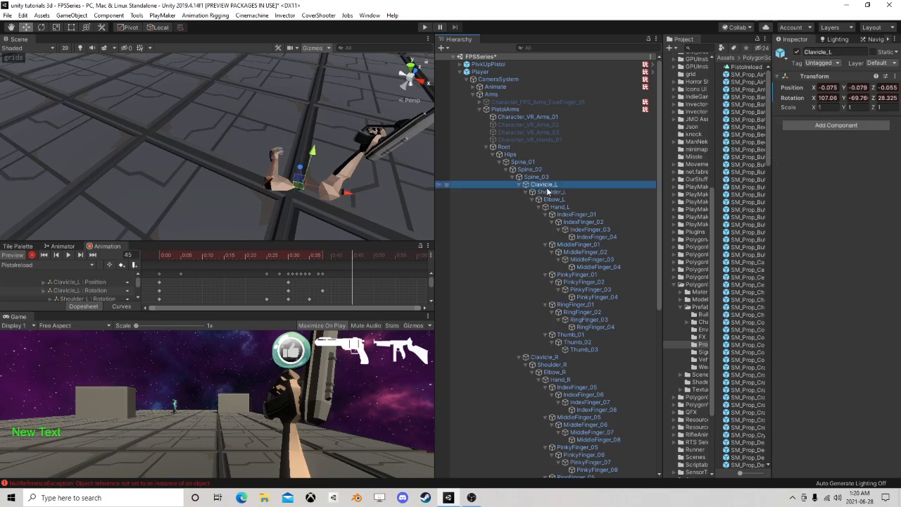
{"action": "left_click", "coordinate": [41, 28]}
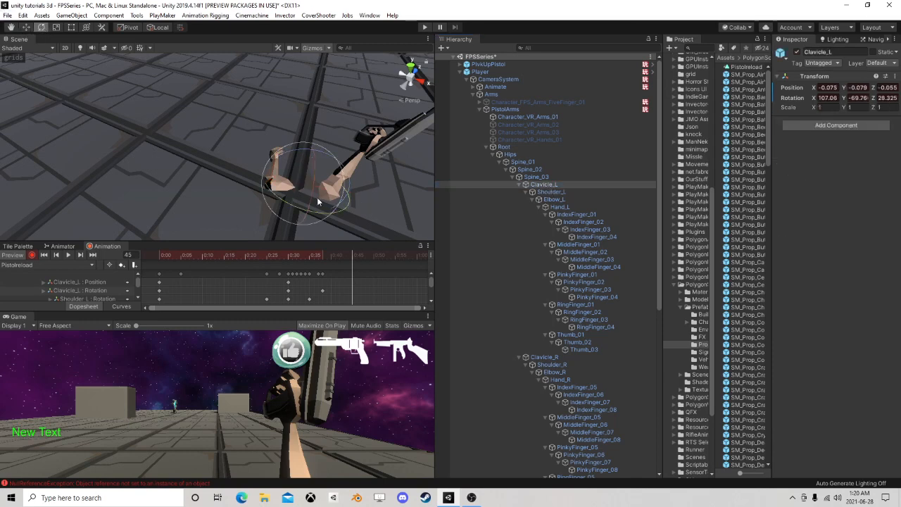
{"action": "left_click_drag", "start_coordinate": [317, 198], "coordinate": [265, 231]}
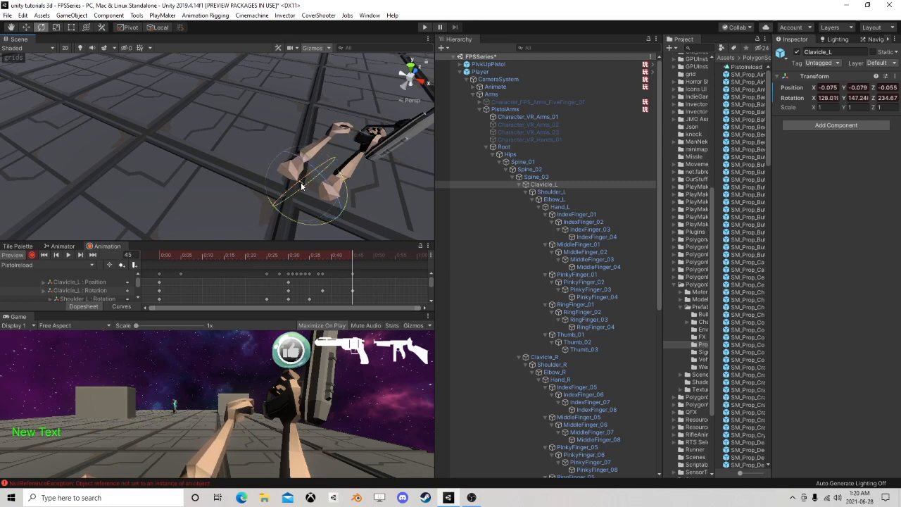
{"action": "left_click_drag", "start_coordinate": [301, 186], "coordinate": [325, 181]}
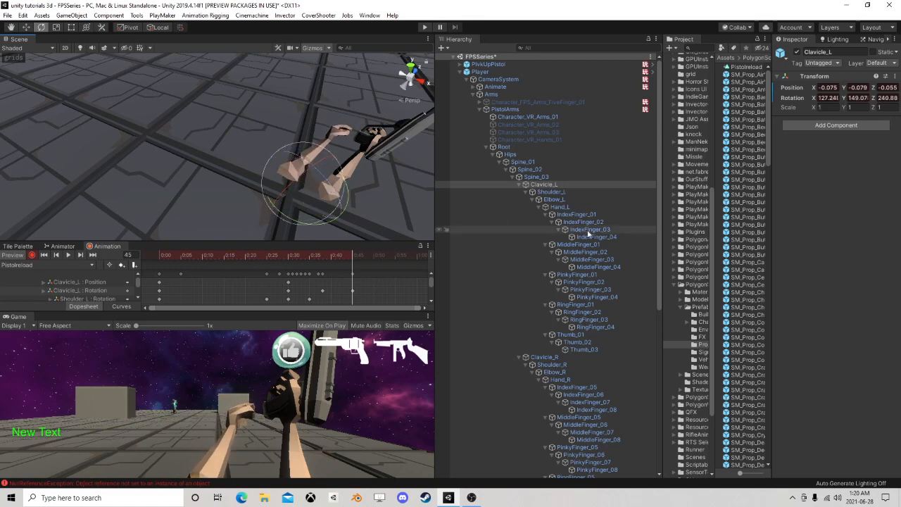
Step: Leave SM_Prop_Barrel_01 inactive at frame 45 and activate it at frame 39
{"action": "left_click", "coordinate": [512, 177]}
{"action": "left_click", "coordinate": [518, 260]}
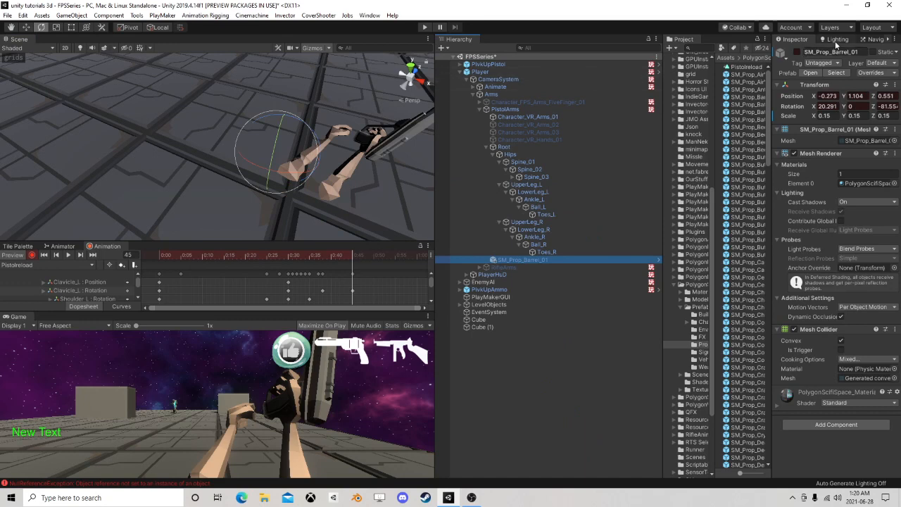
{"action": "left_click", "coordinate": [798, 53]}
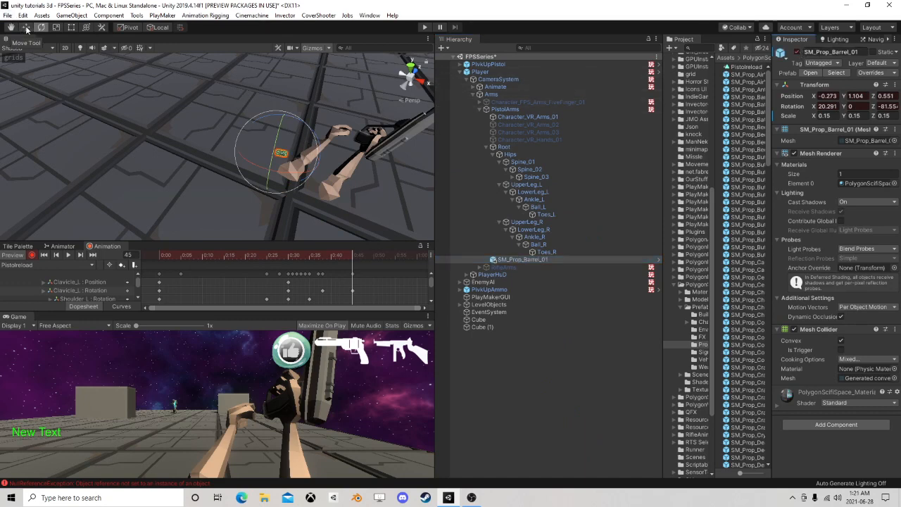
{"action": "left_click", "coordinate": [798, 53]}
{"action": "left_click", "coordinate": [348, 258]}
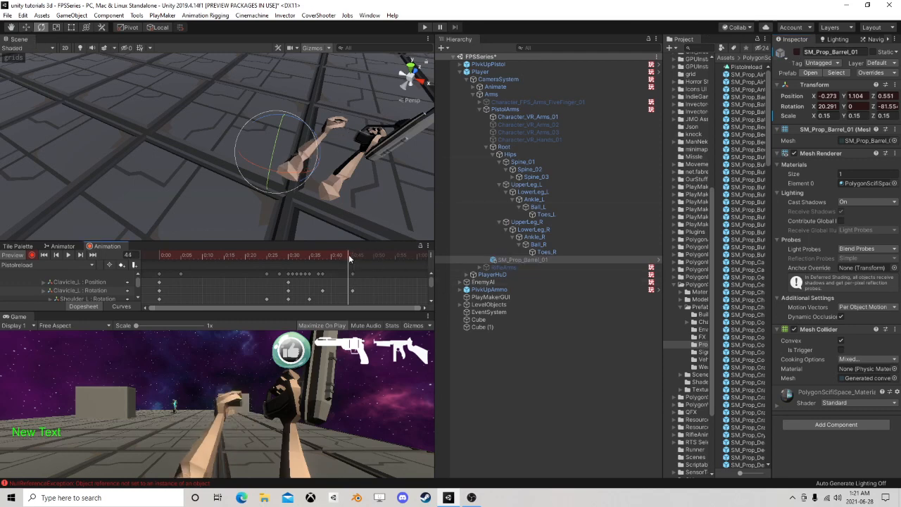
{"action": "left_click_drag", "start_coordinate": [350, 258], "coordinate": [327, 258]}
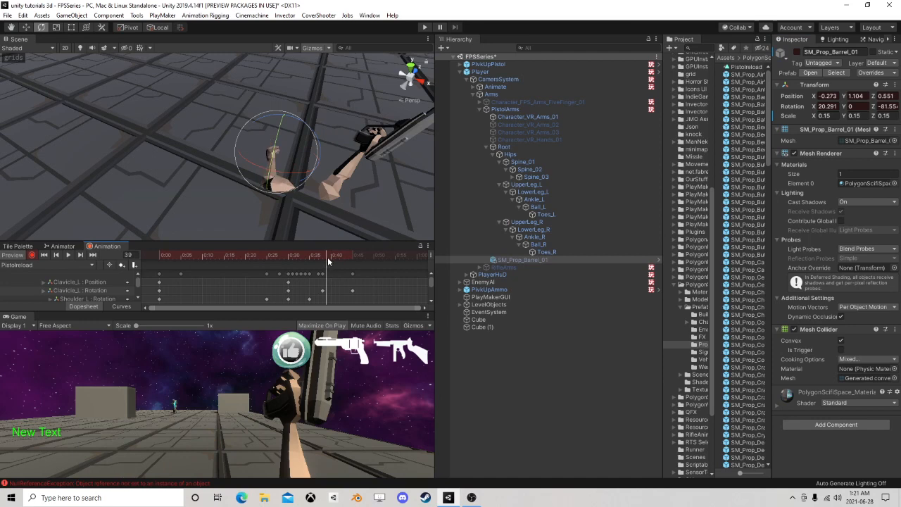
{"action": "left_click", "coordinate": [795, 52]}
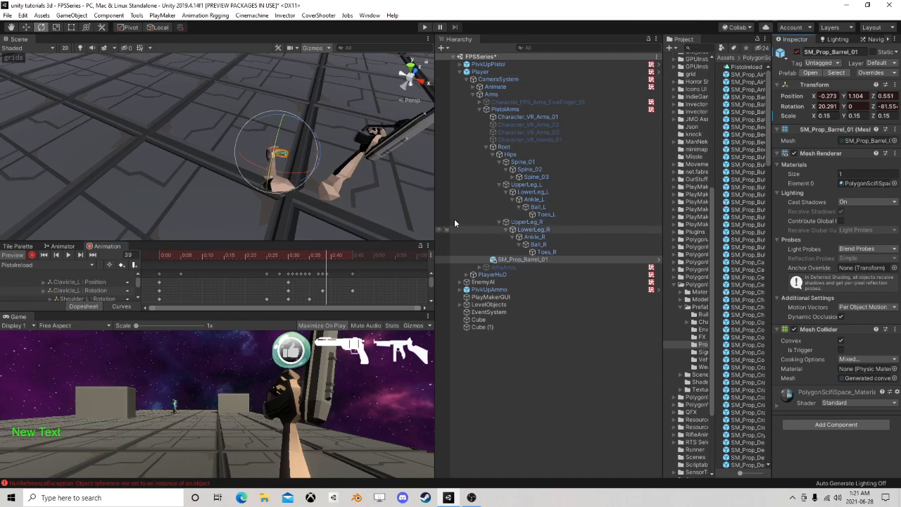
Step: Activate SM_Prop_Barrel_01 at frame 45 and move it into the left hand at about X 0.118, Y 1.471, Z 0.633
{"action": "left_click_drag", "start_coordinate": [328, 257], "coordinate": [353, 261]}
{"action": "left_click", "coordinate": [25, 27]}
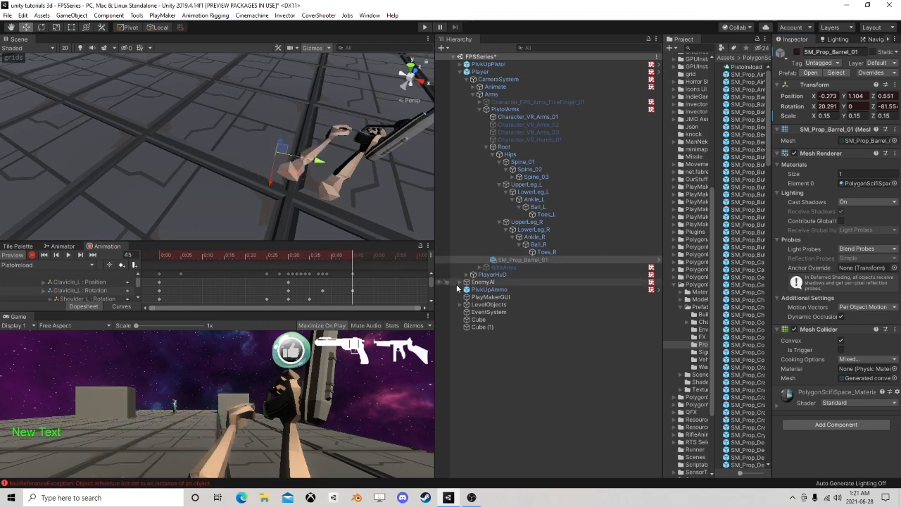
{"action": "left_click_drag", "start_coordinate": [330, 255], "coordinate": [353, 264]}
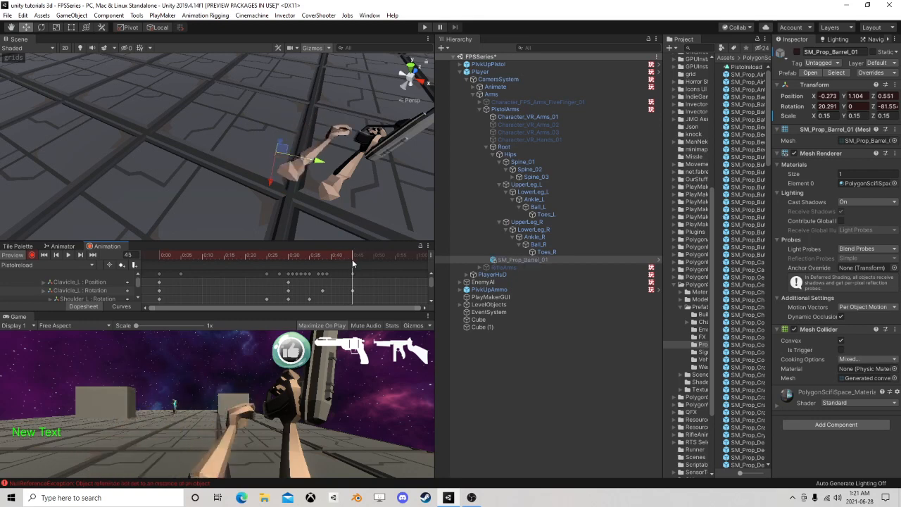
{"action": "left_click", "coordinate": [797, 51]}
{"action": "mouse_move", "coordinate": [353, 259]}
{"action": "left_mouse_down"}
{"action": "mouse_move", "coordinate": [327, 259]}
{"action": "mouse_move", "coordinate": [352, 263]}
{"action": "left_mouse_up"}
{"action": "left_click_drag", "start_coordinate": [199, 149], "coordinate": [264, 173], "text": "alt"}
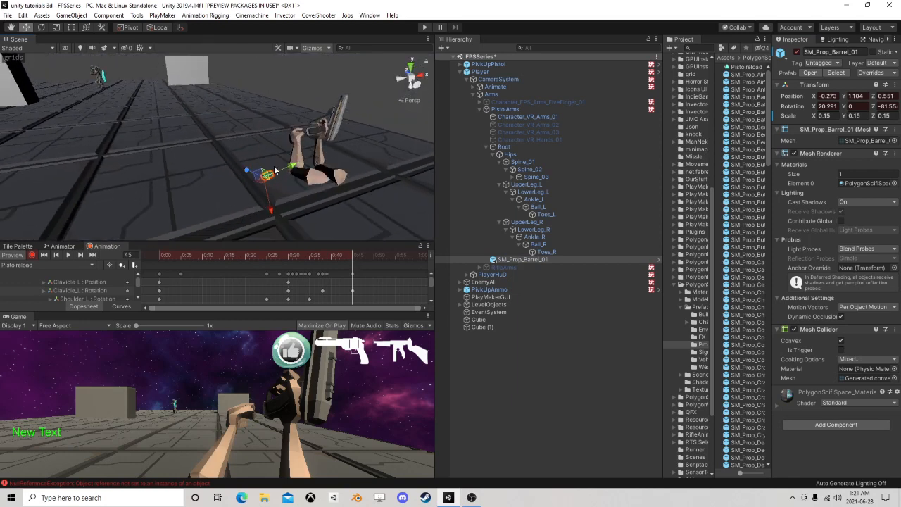
{"action": "left_click_drag", "start_coordinate": [270, 217], "coordinate": [271, 188]}
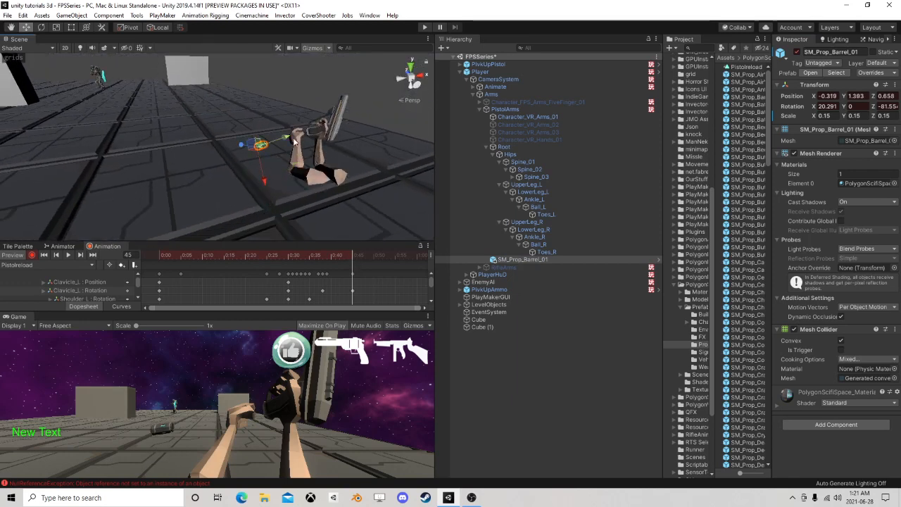
{"action": "left_click_drag", "start_coordinate": [294, 140], "coordinate": [274, 140]}
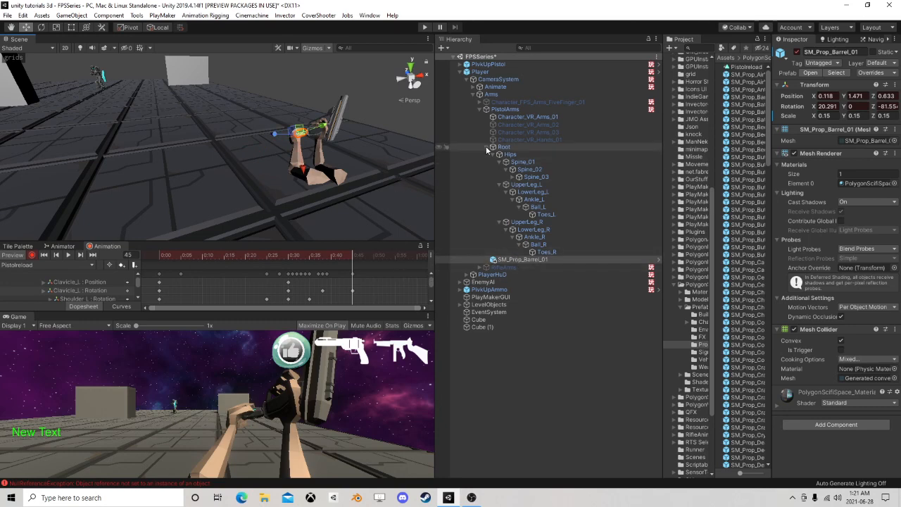
Step: At frame 45, rotate Clavicle_R to about Z 166.1 and Hand_R to about X 6.9, Y 35, Z -2.7
{"action": "left_click", "coordinate": [513, 178], "text": "alt"}
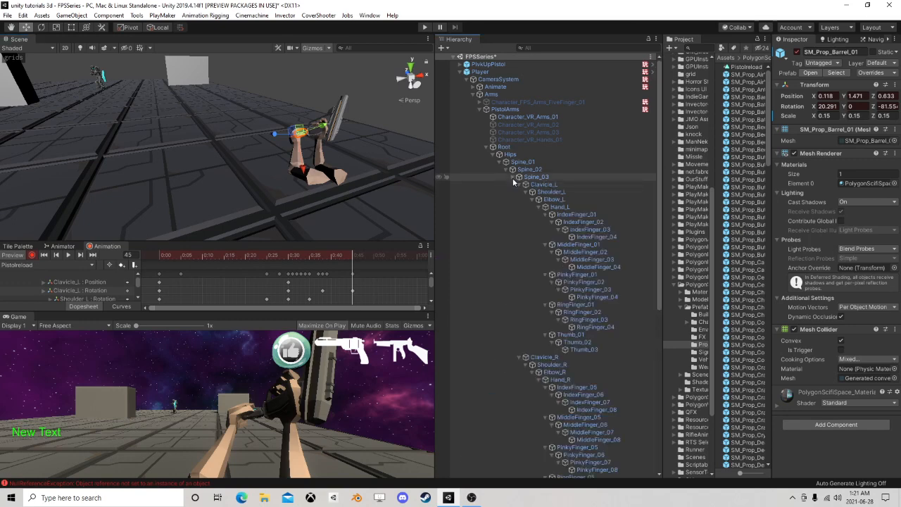
{"action": "left_click", "coordinate": [520, 185]}
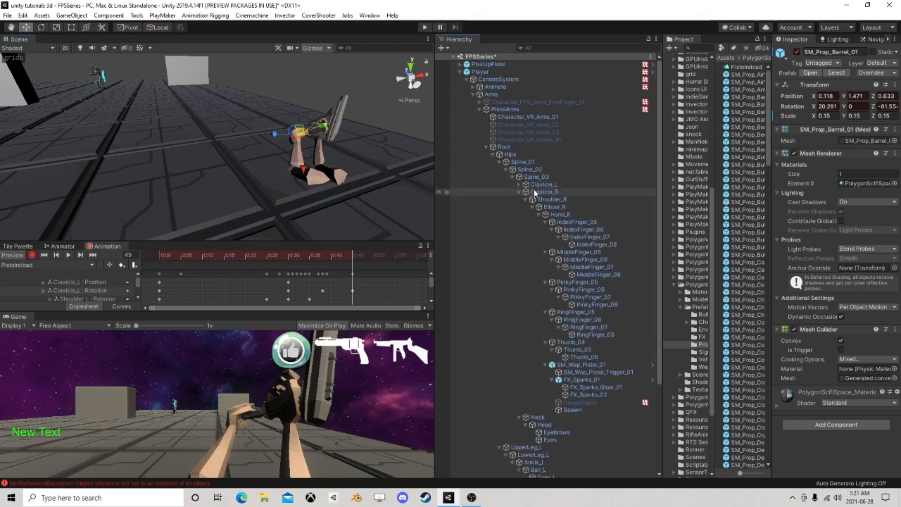
{"action": "left_click", "coordinate": [535, 192]}
{"action": "left_click", "coordinate": [44, 28]}
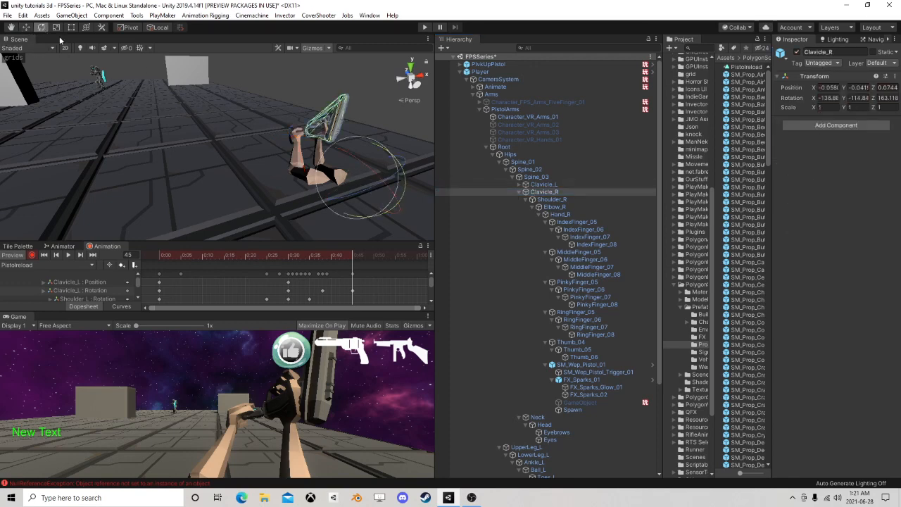
{"action": "middle_click_drag", "start_coordinate": [250, 155], "coordinate": [240, 160]}
{"action": "left_click_drag", "start_coordinate": [268, 162], "coordinate": [271, 162]}
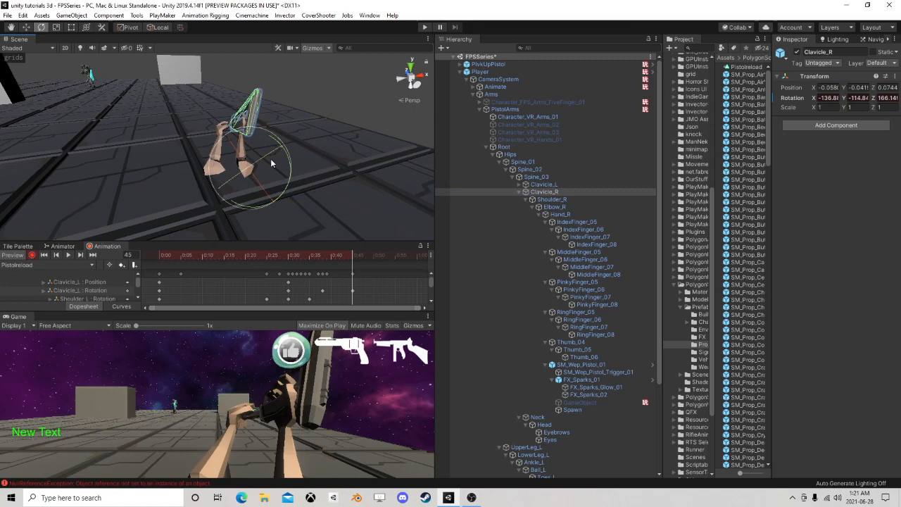
{"action": "left_click", "coordinate": [559, 214]}
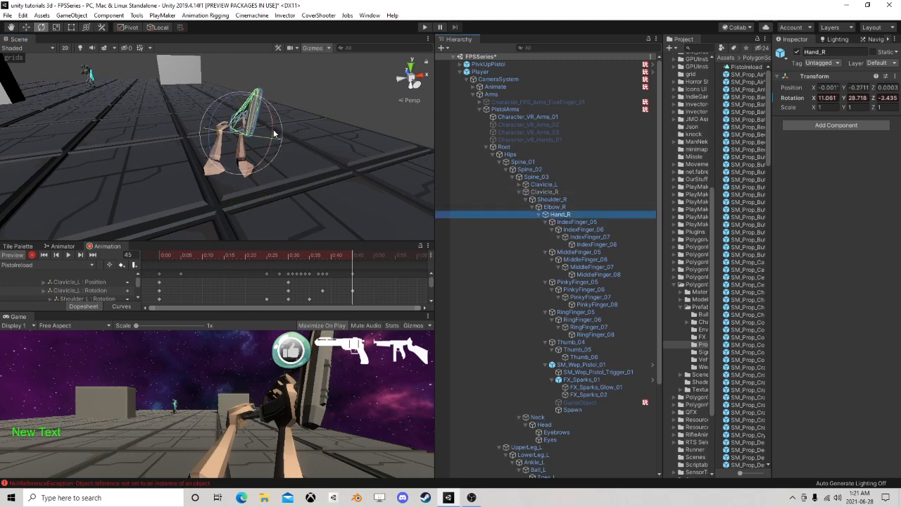
{"action": "left_click_drag", "start_coordinate": [265, 124], "coordinate": [252, 130]}
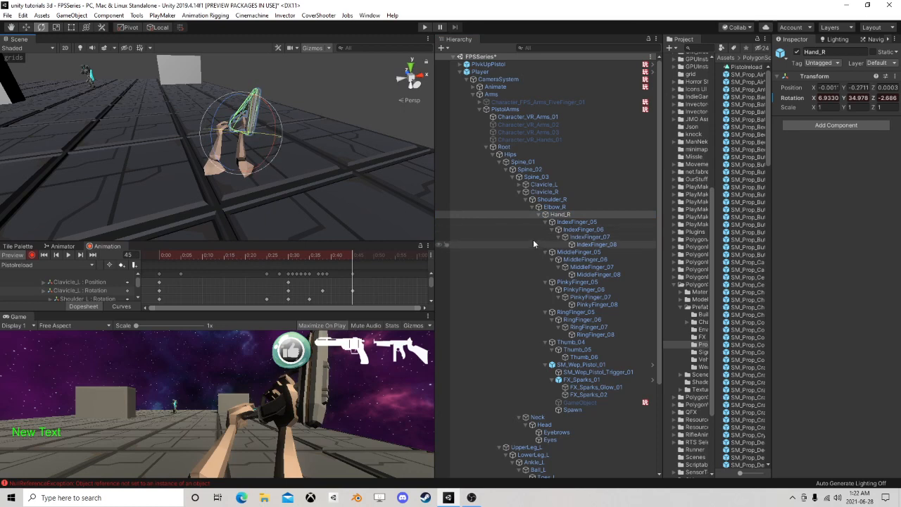
Step: At frame 40, move SM_Prop_Barrel_01 into the left hand at about X -0.405, Y 1.14, Z 0.585
{"action": "left_click_drag", "start_coordinate": [349, 255], "coordinate": [330, 264]}
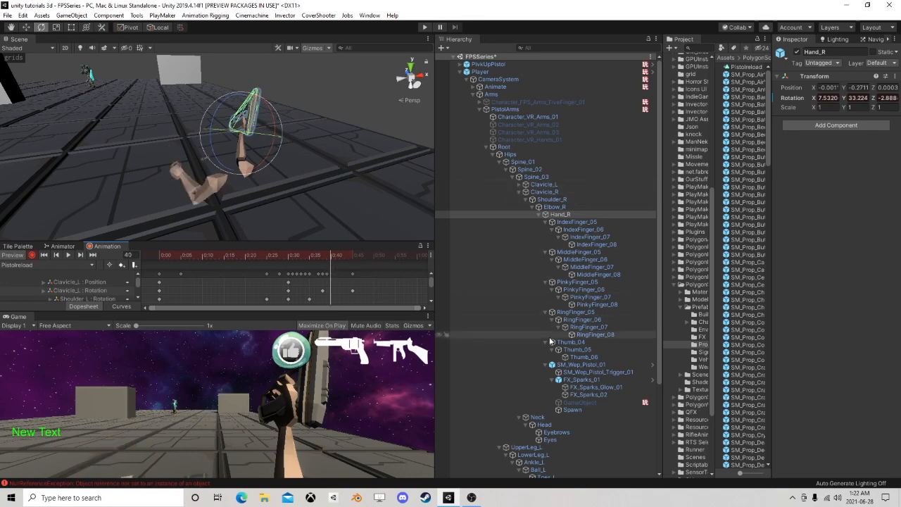
{"action": "scroll", "coordinate": [549, 366], "scroll_direction": "down", "scroll_amount": 5}
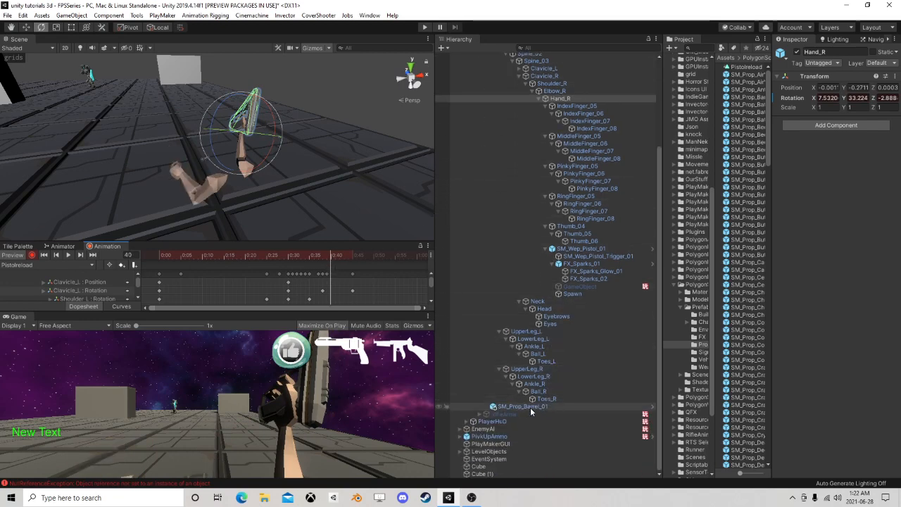
{"action": "left_click", "coordinate": [530, 407]}
{"action": "left_click", "coordinate": [26, 27]}
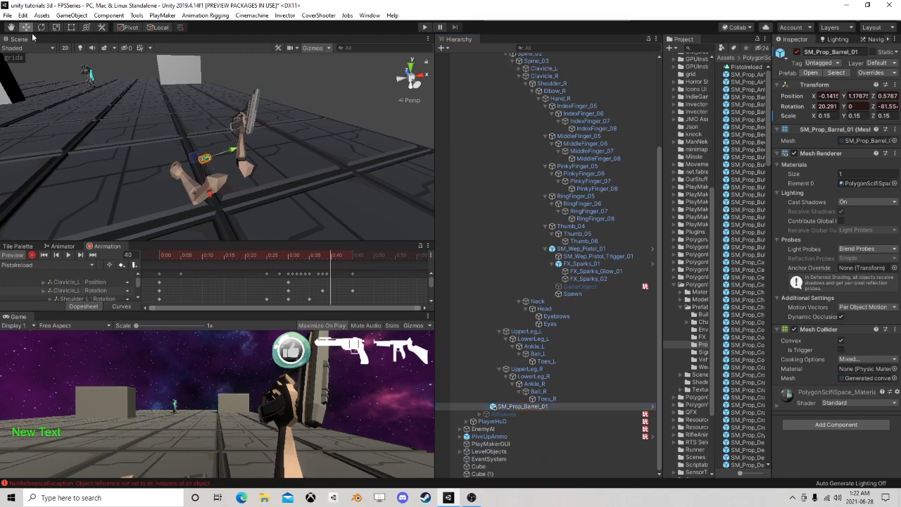
{"action": "scroll", "coordinate": [175, 114], "scroll_direction": "up", "scroll_amount": 3}
{"action": "left_click_drag", "start_coordinate": [230, 156], "coordinate": [193, 171]}
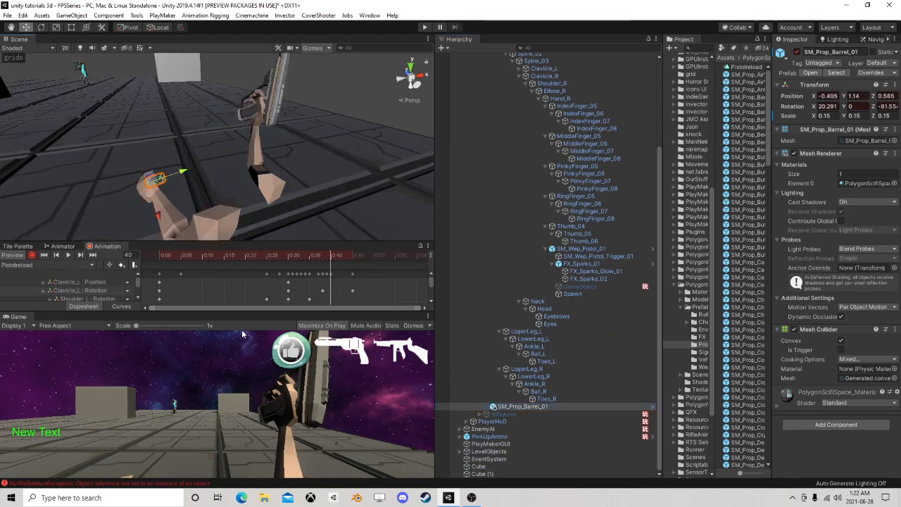
Step: At frame 41, align SM_Prop_Barrel_01 with the left hand at about X -0.445, Y 1.32, Z 0.528
{"action": "left_click", "coordinate": [335, 260]}
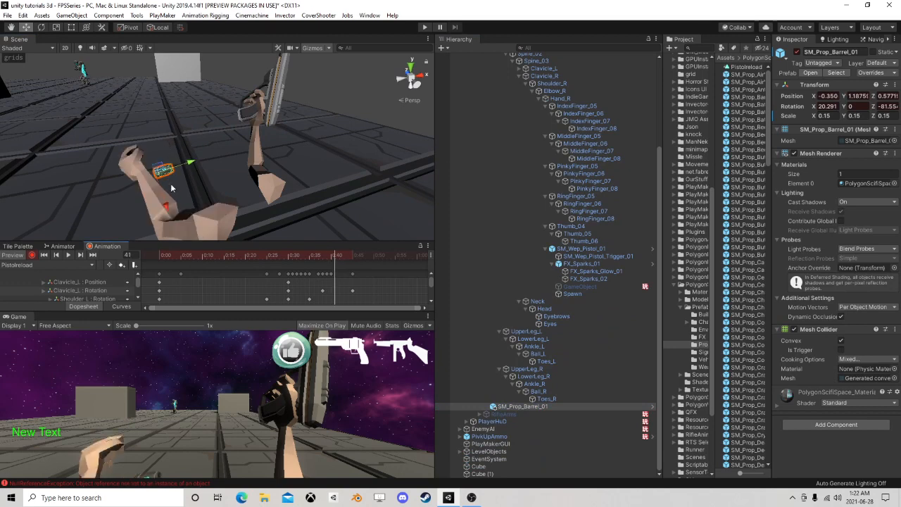
{"action": "left_click_drag", "start_coordinate": [280, 184], "coordinate": [207, 171], "text": "alt"}
{"action": "middle_click_drag", "start_coordinate": [207, 171], "coordinate": [227, 197]}
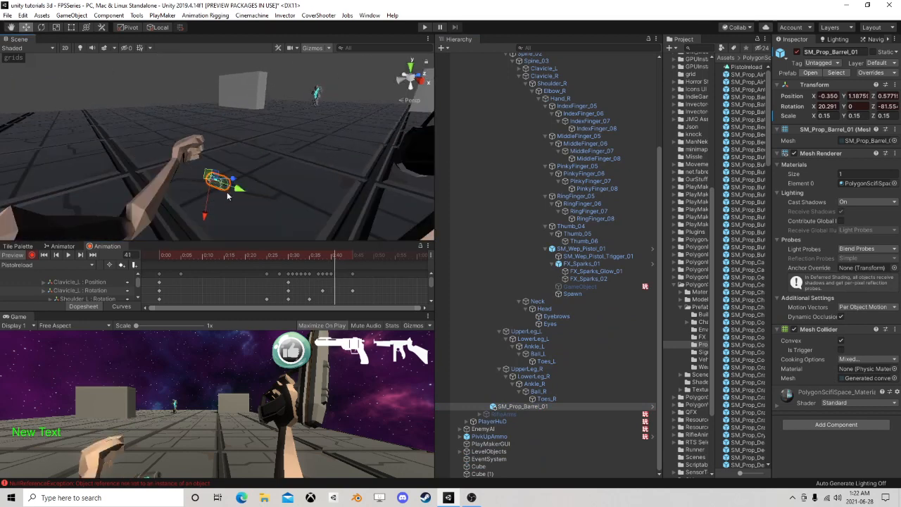
{"action": "left_click_drag", "start_coordinate": [227, 197], "coordinate": [209, 183]}
{"action": "right_click_drag", "start_coordinate": [179, 172], "coordinate": [236, 192]}
{"action": "left_click_drag", "start_coordinate": [221, 188], "coordinate": [210, 182]}
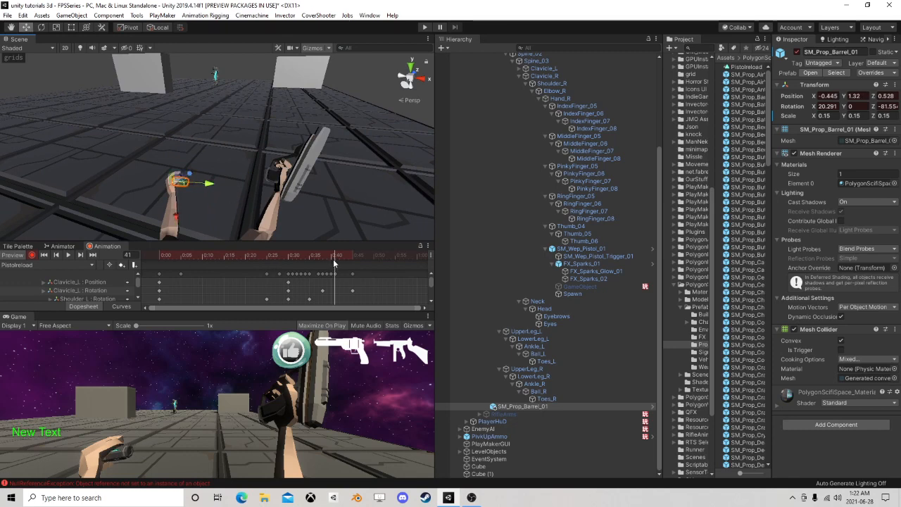
Step: Move SM_Prop_Barrel_01 with the left hand to about X -0.376, Y 1.498, Z 0.588 at frame 42 and X -0.115, Y 1.584, Z 0.645 at frame 43
{"action": "left_click_drag", "start_coordinate": [335, 260], "coordinate": [339, 260]}
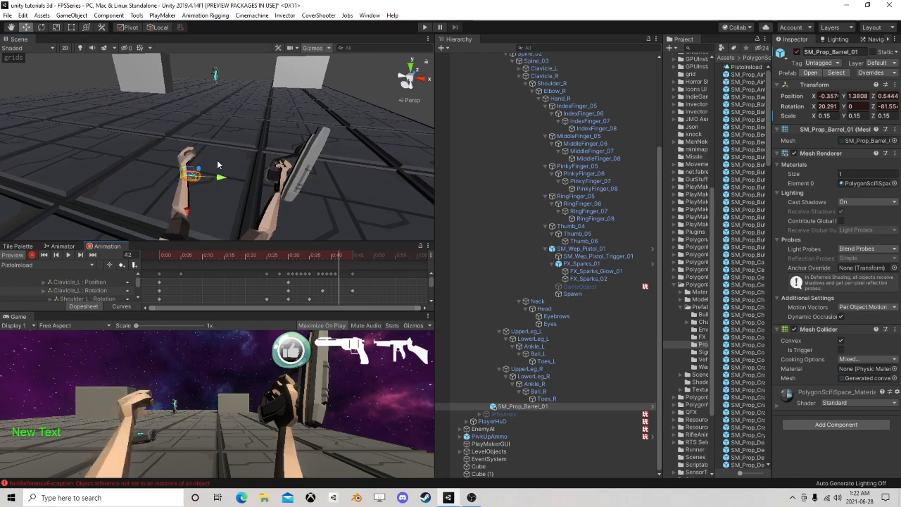
{"action": "left_click_drag", "start_coordinate": [185, 208], "coordinate": [191, 193]}
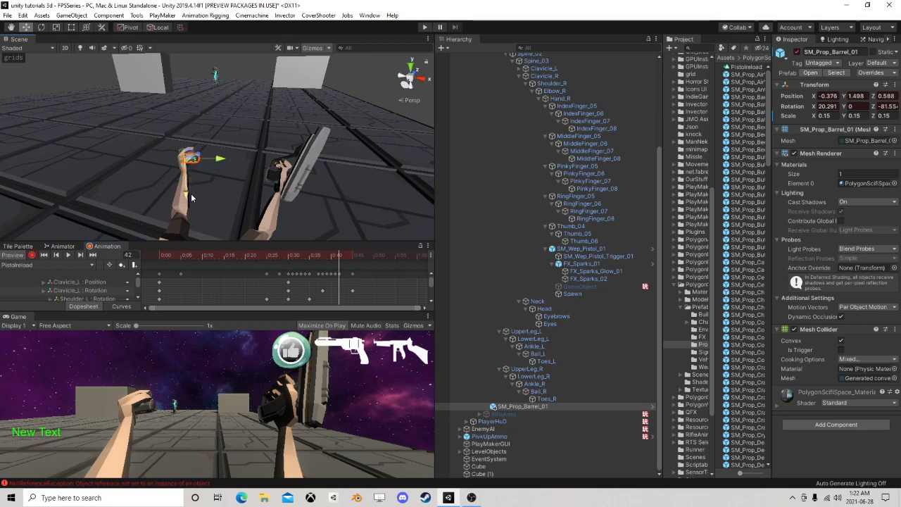
{"action": "left_click", "coordinate": [342, 254]}
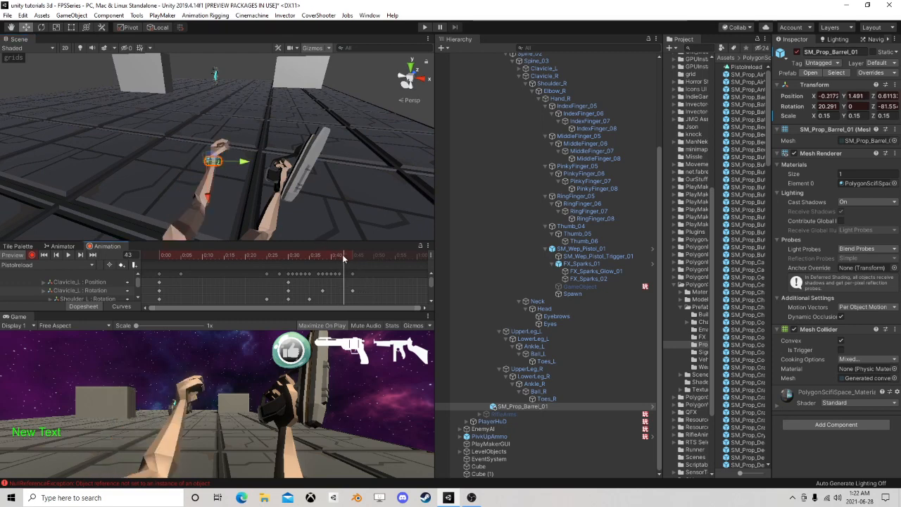
{"action": "mouse_move", "coordinate": [218, 176]}
{"action": "left_mouse_down"}
{"action": "mouse_move", "coordinate": [224, 199]}
{"action": "mouse_move", "coordinate": [231, 184]}
{"action": "left_mouse_up"}
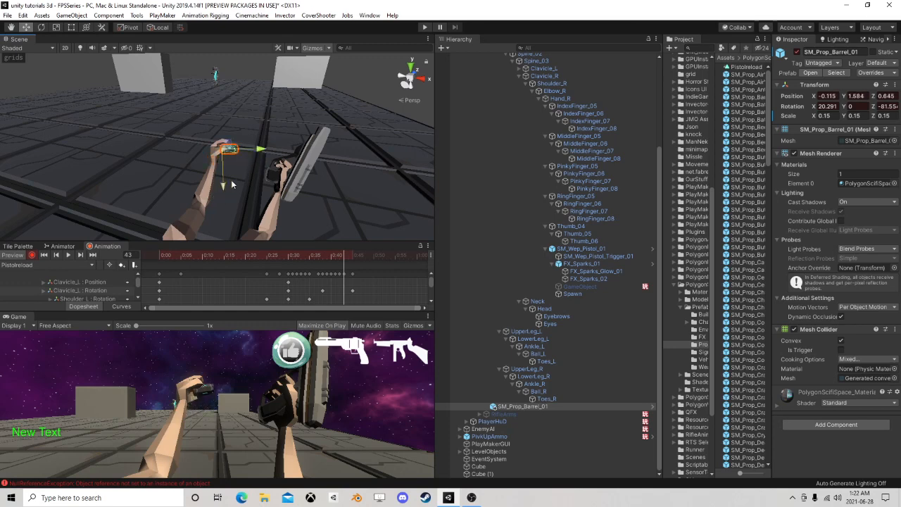
{"action": "left_click", "coordinate": [348, 254]}
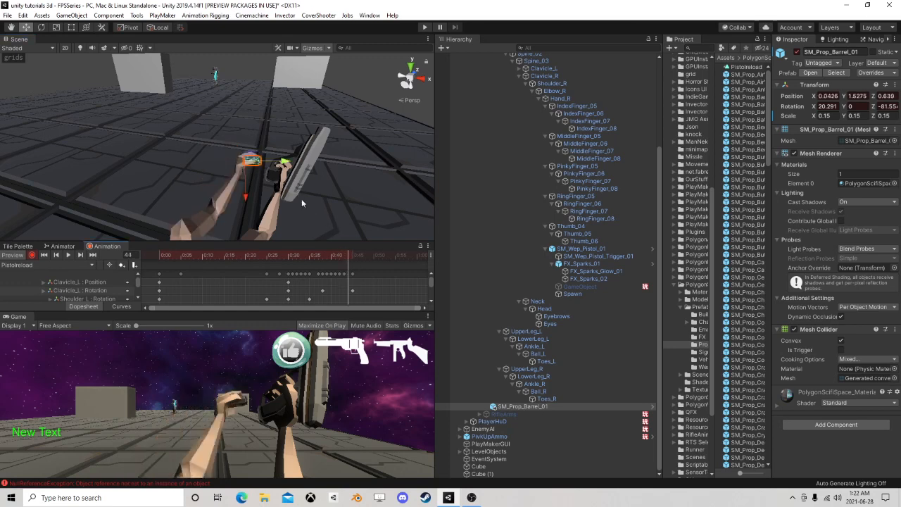
Step: Go to frame 47 and expand the Clavicle_L hierarchy down to the left hand's finger bones
{"action": "left_click", "coordinate": [353, 260]}
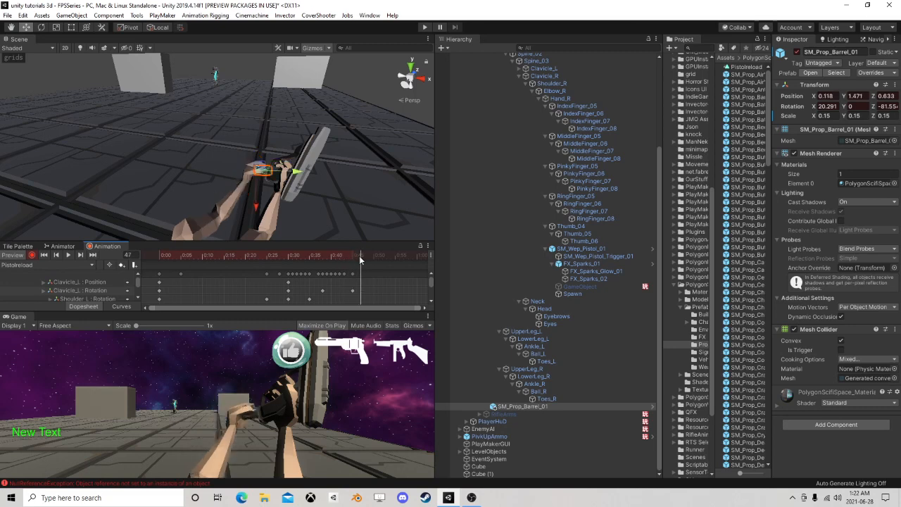
{"action": "scroll", "coordinate": [549, 149], "scroll_direction": "up", "scroll_amount": 4}
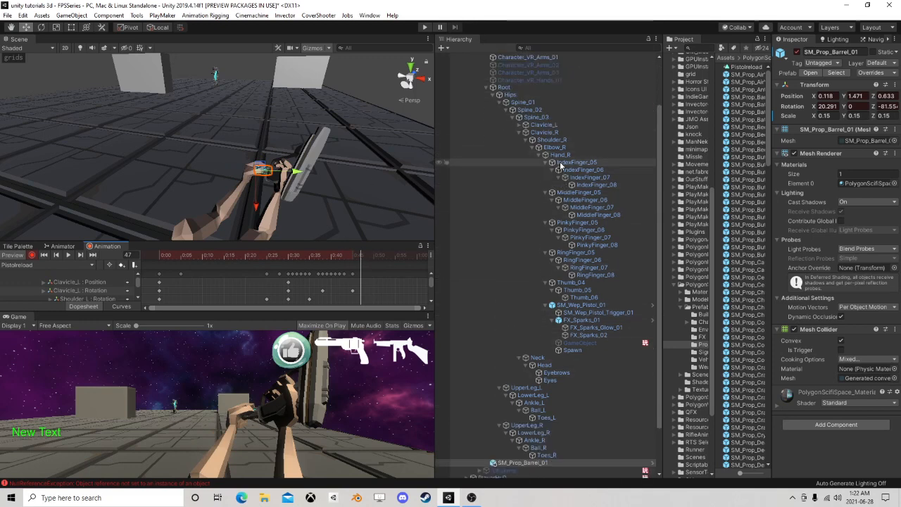
{"action": "left_click", "coordinate": [526, 124]}
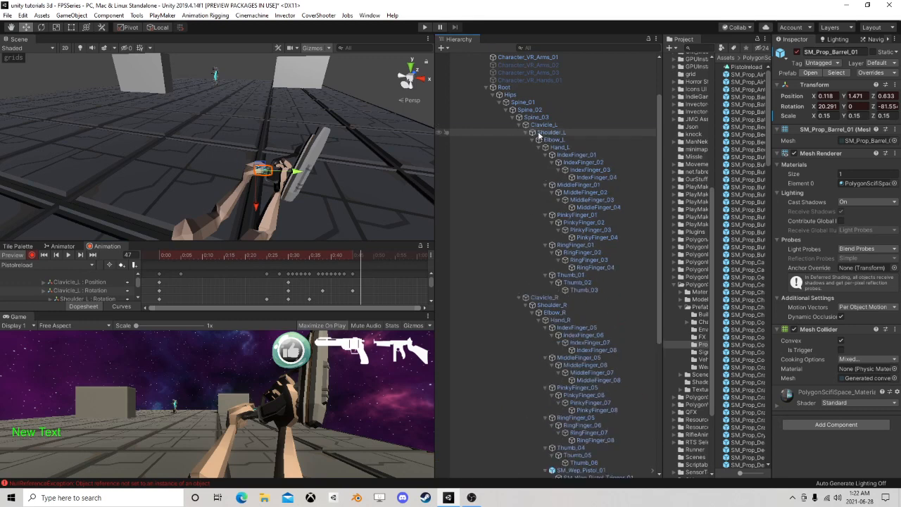
Step: Rotate Shoulder_L at frame 47 of the Pistolreload clip to about -18.77, 72.61, 42.15
{"action": "left_click", "coordinate": [550, 132]}
{"action": "left_click", "coordinate": [40, 27]}
{"action": "scroll", "coordinate": [245, 202], "scroll_direction": "down", "scroll_amount": 1}
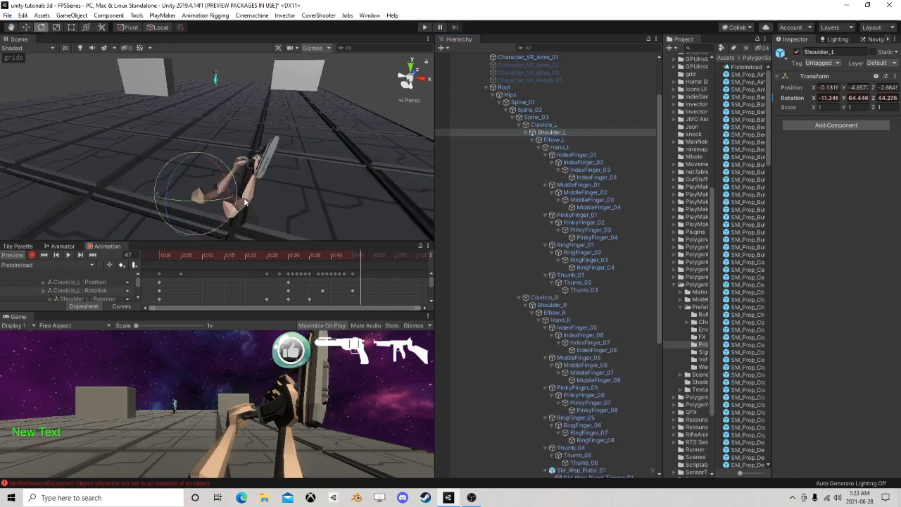
{"action": "left_click_drag", "start_coordinate": [218, 203], "coordinate": [203, 201]}
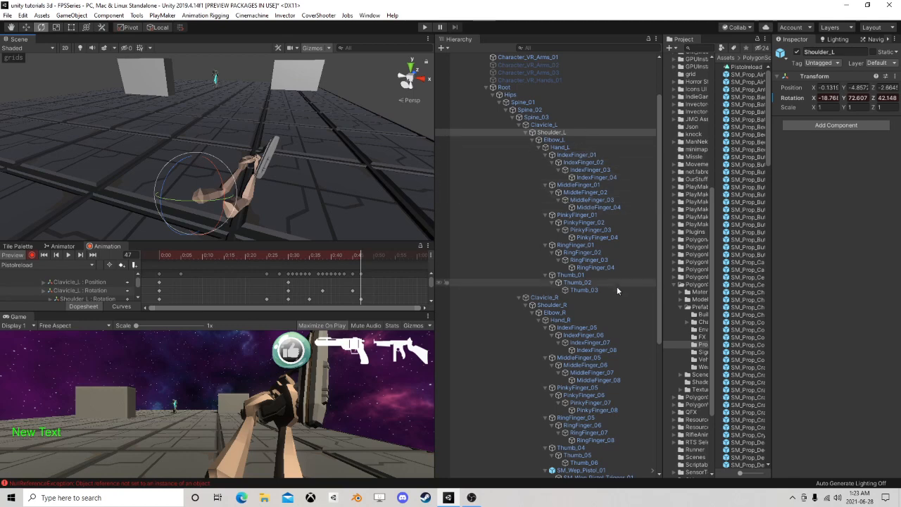
Step: Move SM_Prop_Barrel_01 at frame 47 to about X 0.214, Y 1.484, Z 0.638, and deactivate it at frame 48
{"action": "scroll", "coordinate": [582, 282], "scroll_direction": "down", "scroll_amount": 2}
{"action": "scroll", "coordinate": [582, 303], "scroll_direction": "down", "scroll_amount": 3}
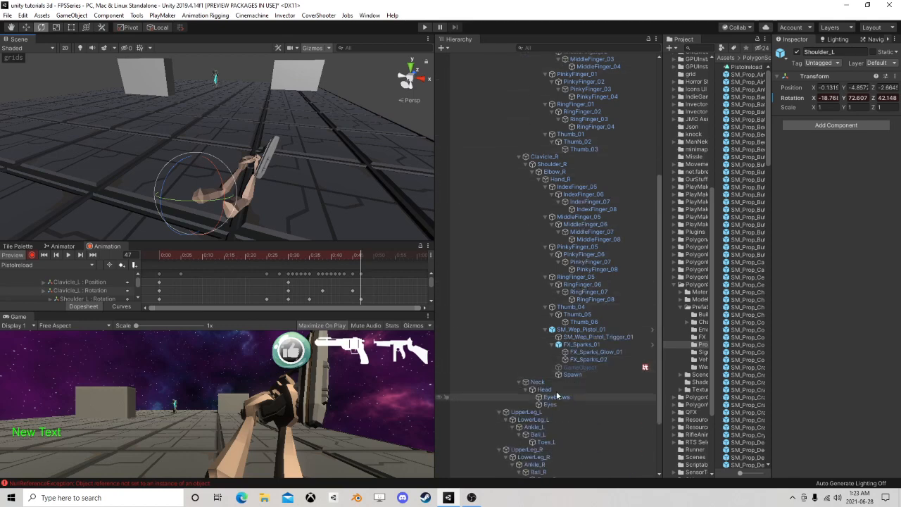
{"action": "scroll", "coordinate": [538, 387], "scroll_direction": "down", "scroll_amount": 3}
{"action": "left_click", "coordinate": [525, 406]}
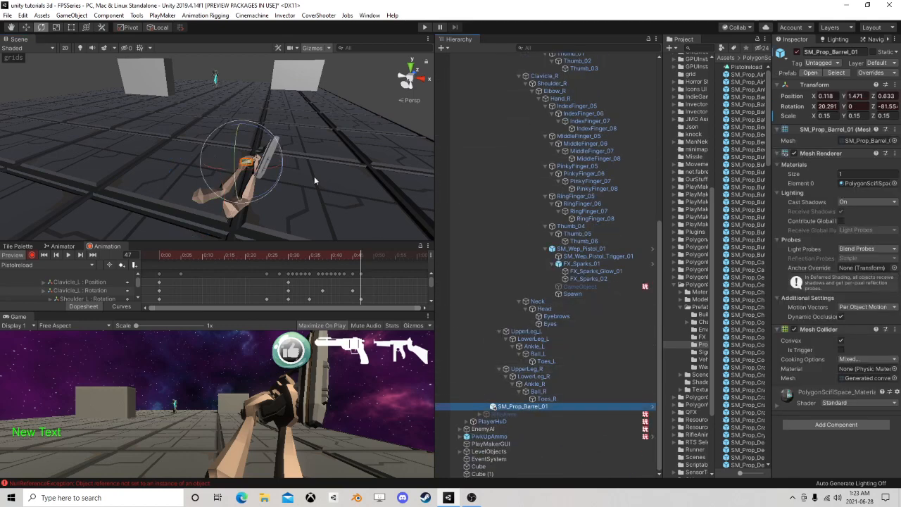
{"action": "left_click", "coordinate": [27, 28]}
{"action": "left_click_drag", "start_coordinate": [280, 163], "coordinate": [288, 164]}
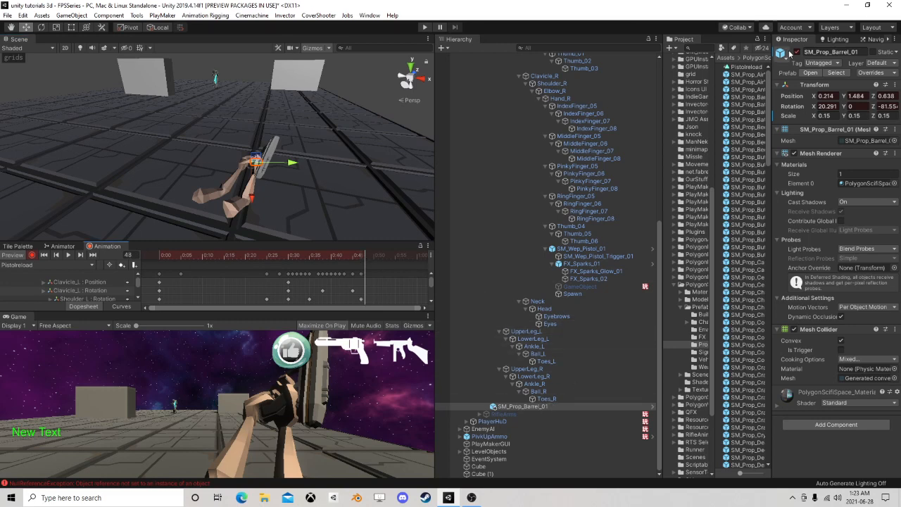
Step: Rotate Shoulder_R at frame 48 to about Z 8.58, and adjust the rotation of Hand_R to tilt the pistol
{"action": "scroll", "coordinate": [510, 146], "scroll_direction": "up", "scroll_amount": 12}
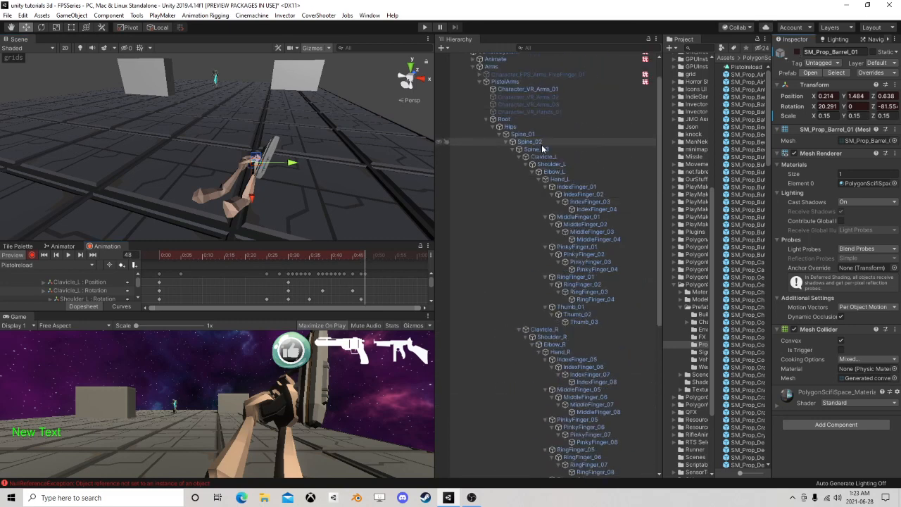
{"action": "left_click", "coordinate": [532, 172]}
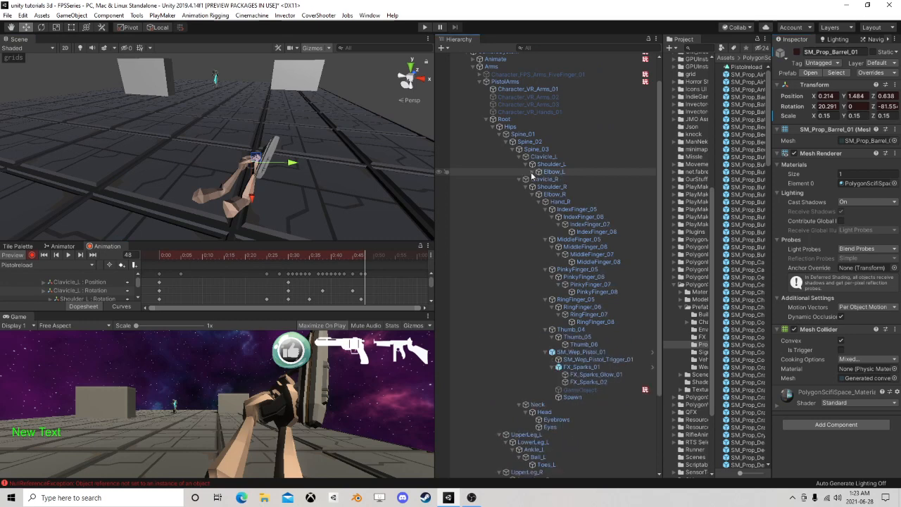
{"action": "left_click", "coordinate": [521, 186]}
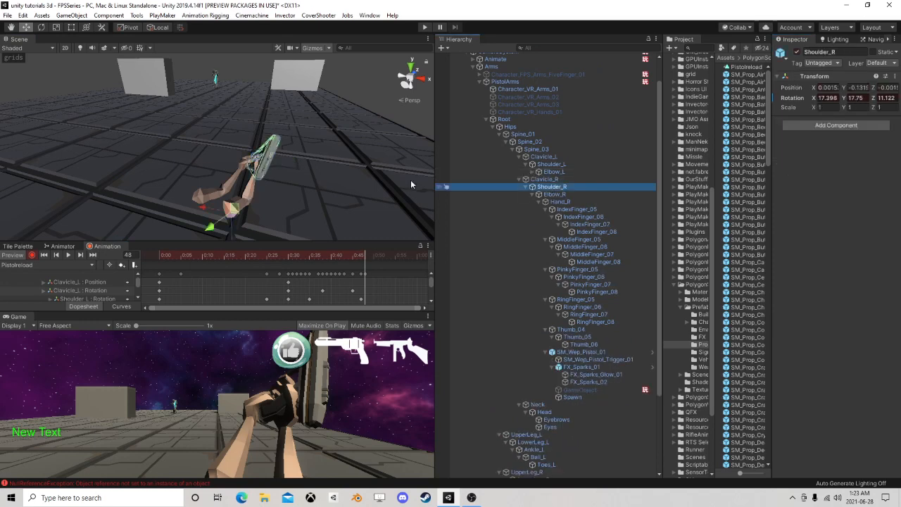
{"action": "left_click", "coordinate": [41, 27]}
{"action": "key", "text": "f"}
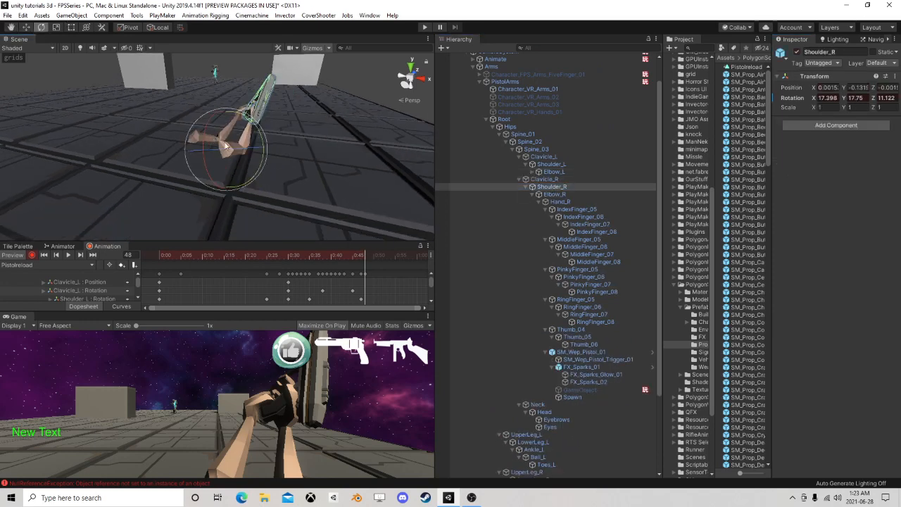
{"action": "left_click", "coordinate": [558, 201]}
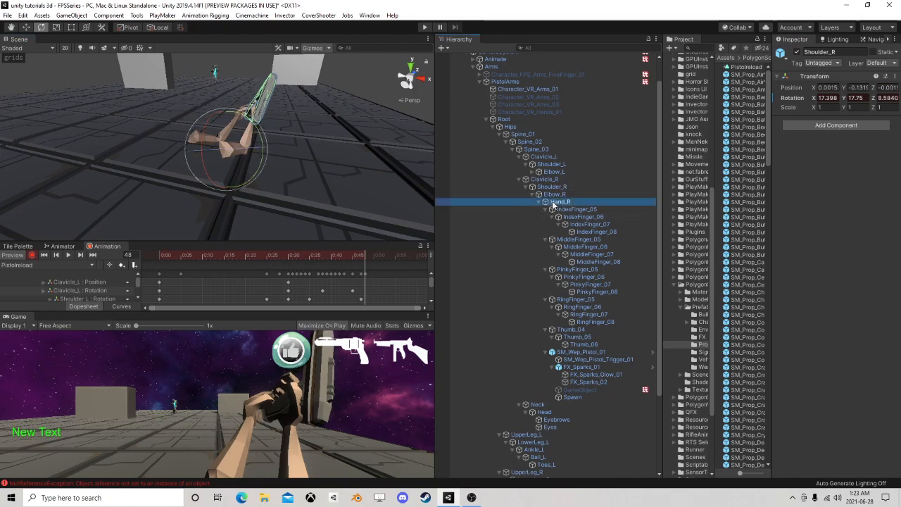
{"action": "left_click_drag", "start_coordinate": [272, 115], "coordinate": [270, 146]}
Step: Play and scrub through the Pistolreload clip to examine the arm motion, returning to frame 0
{"action": "left_click_drag", "start_coordinate": [361, 254], "coordinate": [162, 258]}
{"action": "left_click", "coordinate": [68, 254]}
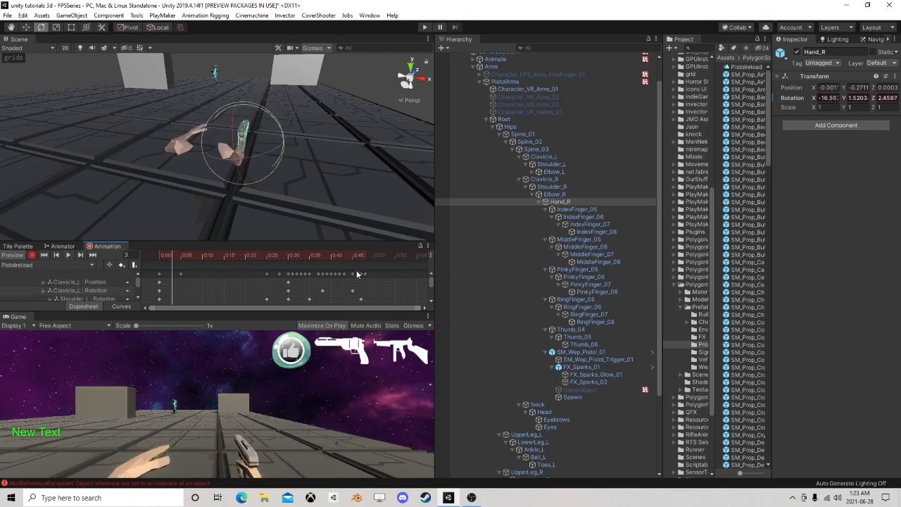
{"action": "left_click_drag", "start_coordinate": [355, 258], "coordinate": [172, 259]}
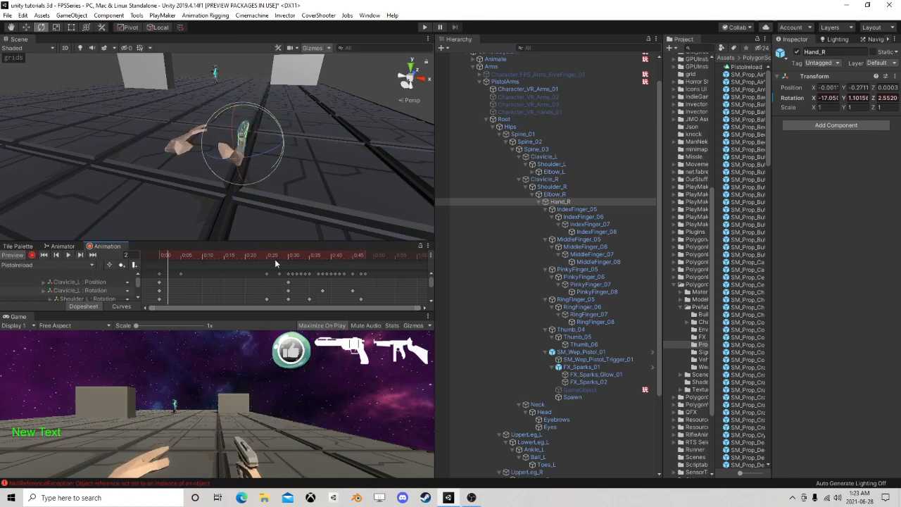
{"action": "left_click_drag", "start_coordinate": [321, 258], "coordinate": [157, 262]}
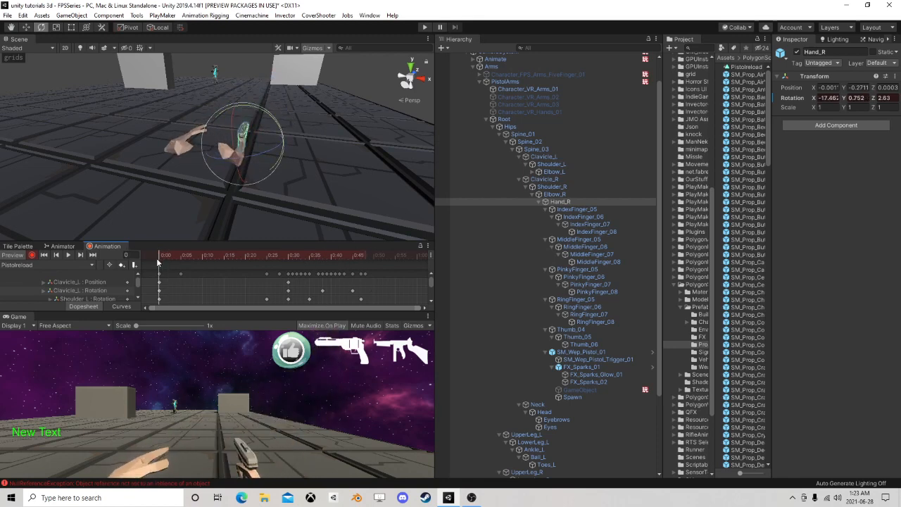
Step: Rotate Clavicle_L and Shoulder_L at frame 55 to bring the left arm back toward its starting pose, with Shoulder_L at about Z 48.2
{"action": "left_click", "coordinate": [159, 276]}
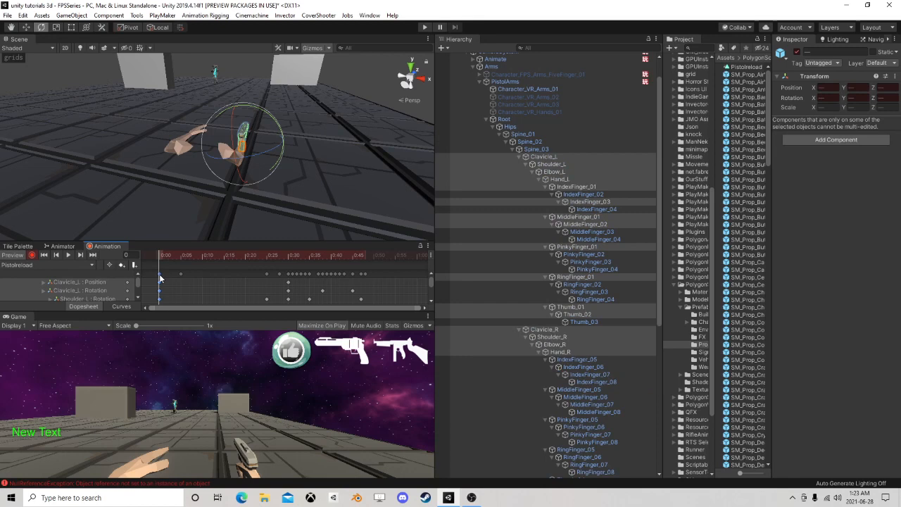
{"action": "left_click_drag", "start_coordinate": [167, 257], "coordinate": [394, 256]}
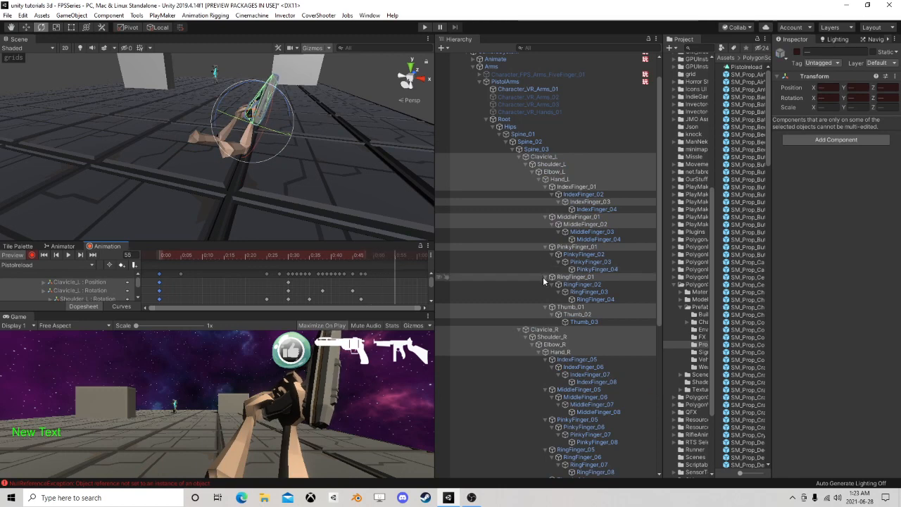
{"action": "left_click", "coordinate": [563, 187]}
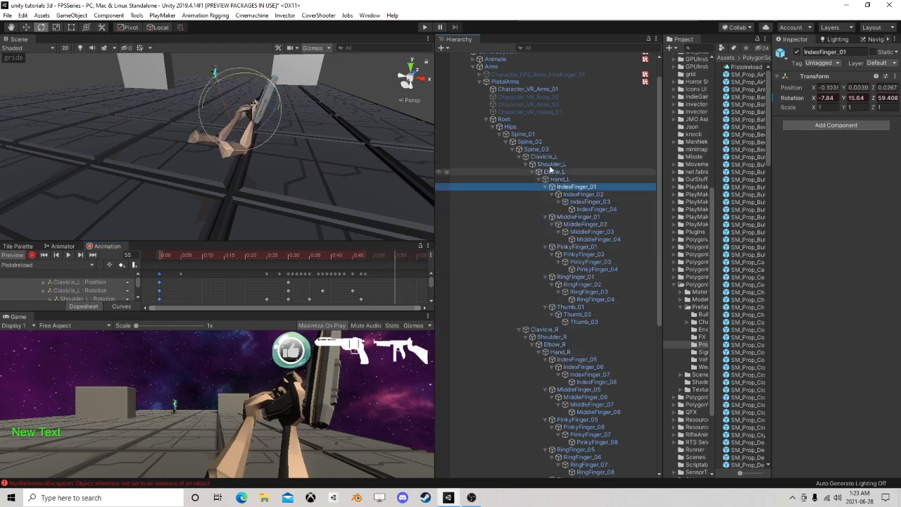
{"action": "left_click", "coordinate": [543, 156]}
{"action": "left_click_drag", "start_coordinate": [215, 131], "coordinate": [176, 151]}
{"action": "left_click", "coordinate": [25, 28]}
{"action": "left_click", "coordinate": [41, 30]}
{"action": "left_click", "coordinate": [551, 164]}
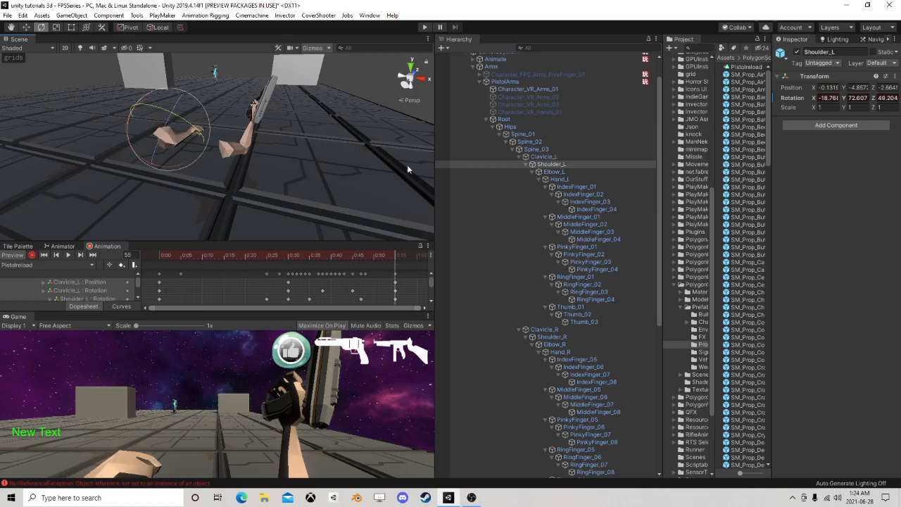
Step: Rotate Clavicle_R, Shoulder_R and Elbow_R at frame 55 to lower the pistol arm, with Elbow_R at about X 49.07, Y -23.5, Z -47.3
{"action": "left_click", "coordinate": [532, 164]}
{"action": "left_click", "coordinate": [543, 172]}
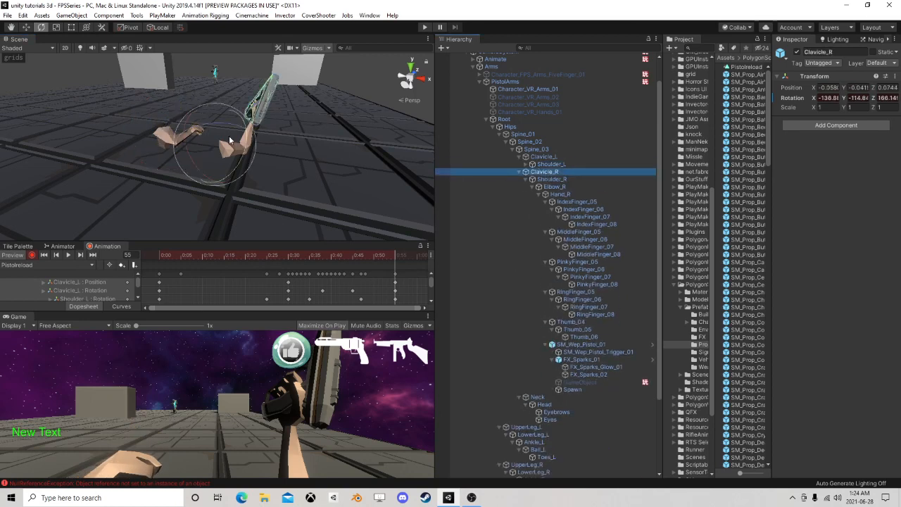
{"action": "left_click_drag", "start_coordinate": [230, 141], "coordinate": [262, 149]}
{"action": "left_click", "coordinate": [552, 179]}
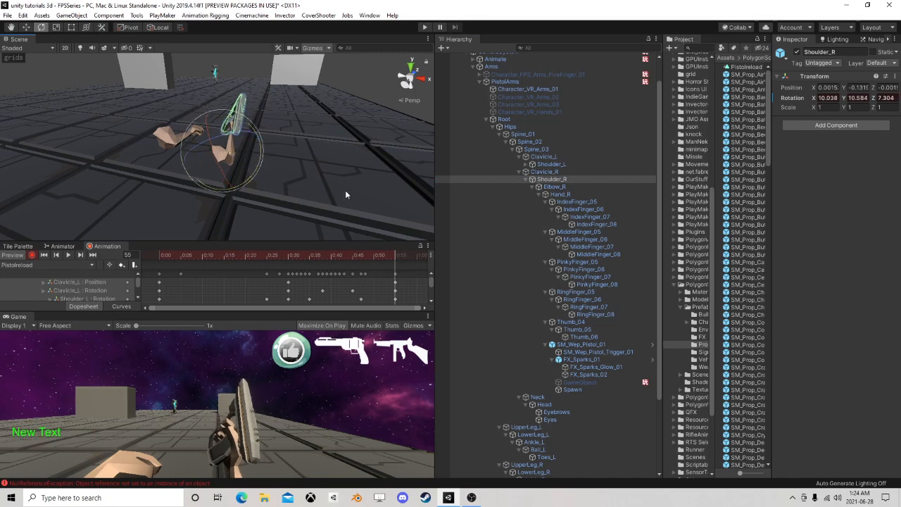
{"action": "left_click", "coordinate": [555, 187]}
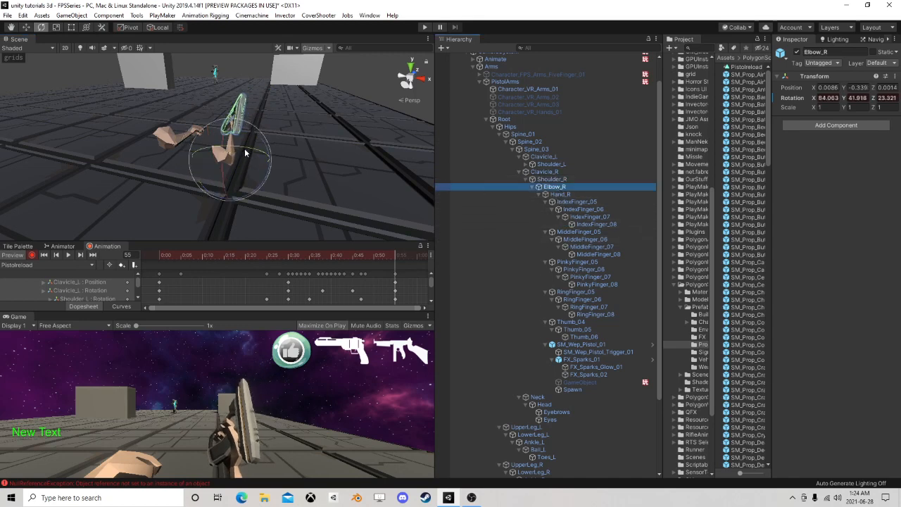
{"action": "left_click_drag", "start_coordinate": [245, 152], "coordinate": [201, 133]}
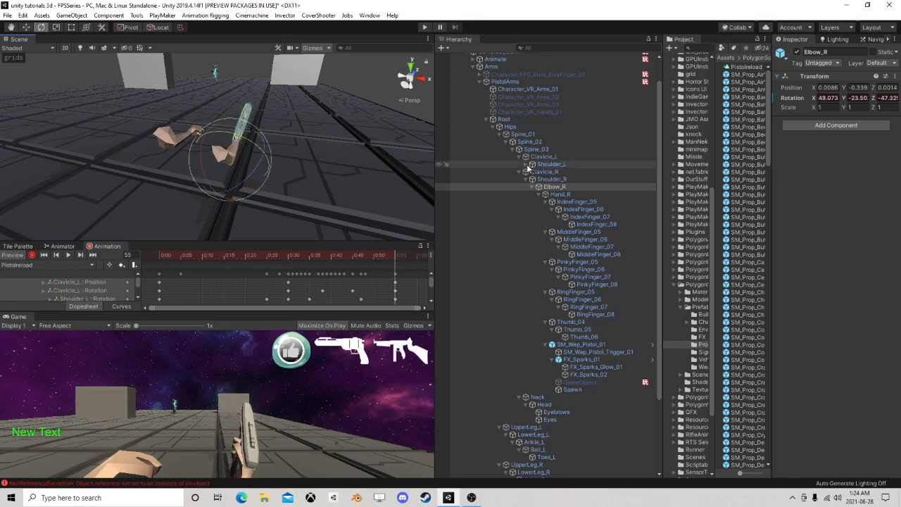
Step: Rotate Hand_R at frame 55 to about -12.26, 20.13, 0.29, and play the clip to check the ending
{"action": "left_click", "coordinate": [558, 195]}
{"action": "left_click_drag", "start_coordinate": [266, 139], "coordinate": [229, 129]}
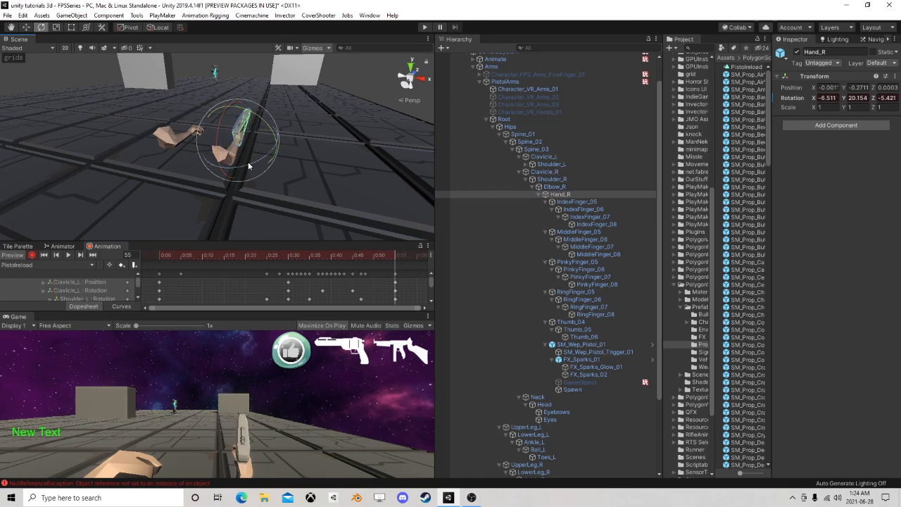
{"action": "mouse_move", "coordinate": [248, 167]}
{"action": "left_mouse_down"}
{"action": "mouse_move", "coordinate": [263, 161]}
{"action": "mouse_move", "coordinate": [236, 169]}
{"action": "left_mouse_up"}
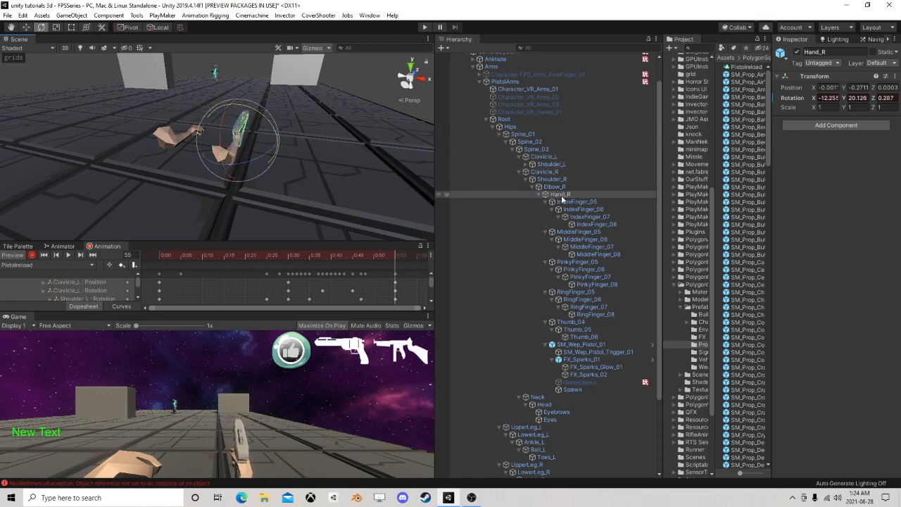
{"action": "left_click", "coordinate": [537, 194]}
{"action": "left_click", "coordinate": [68, 254]}
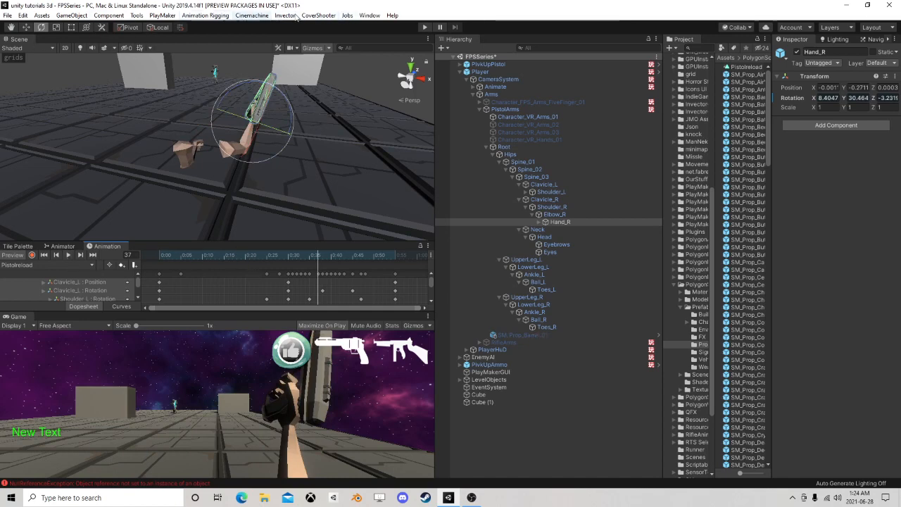
Step: Show the animator controller of PistolArms in an enlarged Animator view
{"action": "left_click", "coordinate": [63, 245]}
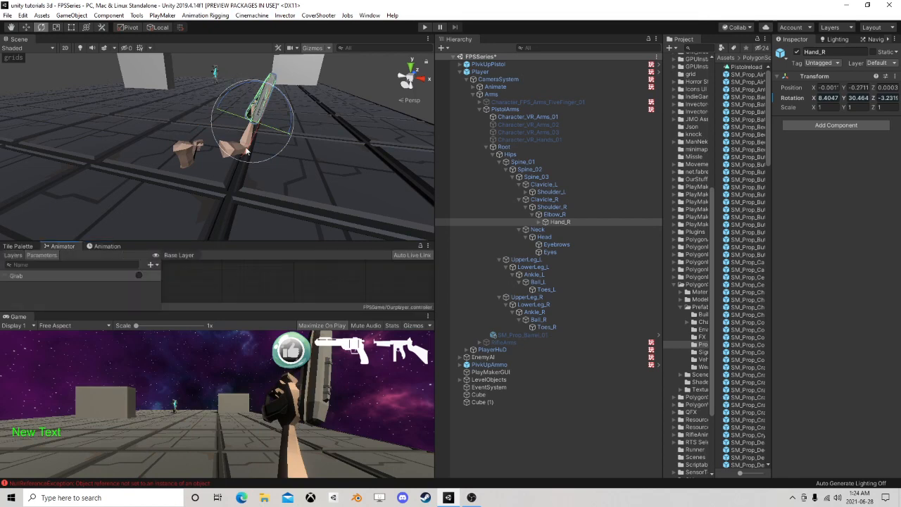
{"action": "left_click_drag", "start_coordinate": [231, 239], "coordinate": [234, 138]}
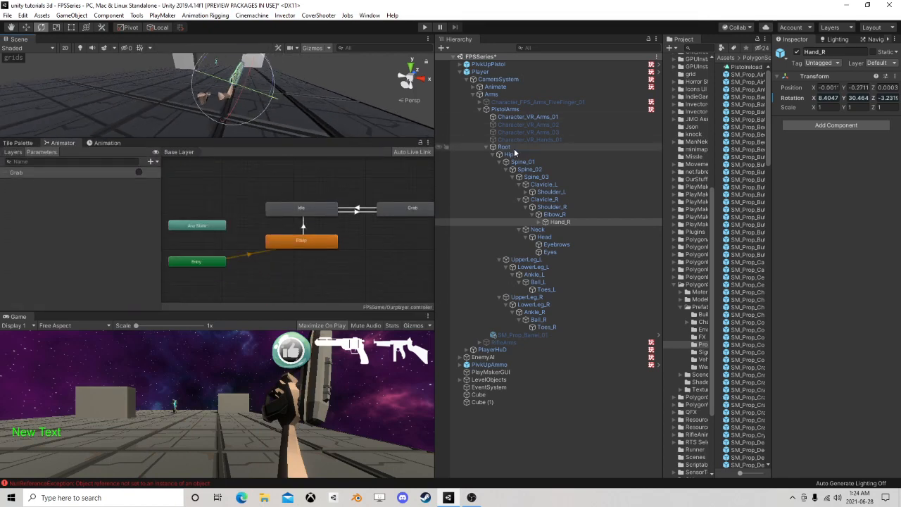
{"action": "left_click", "coordinate": [504, 111]}
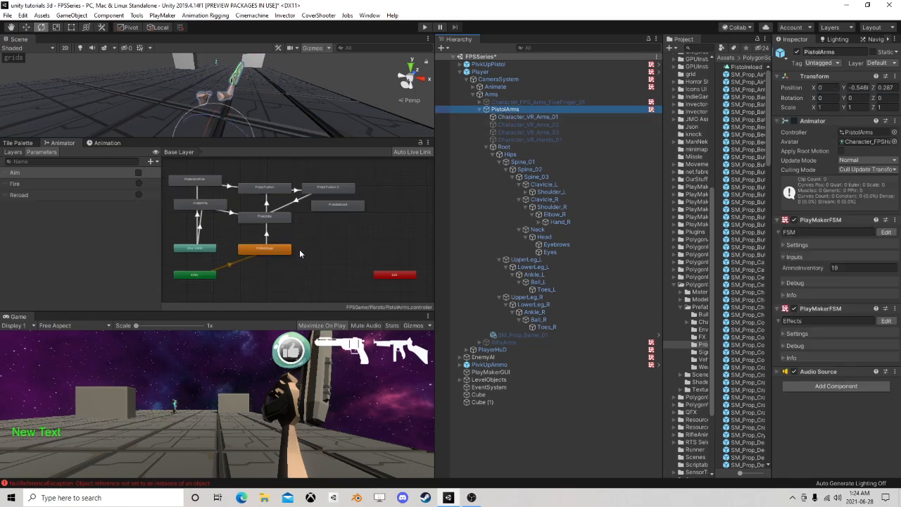
{"action": "scroll", "coordinate": [300, 249], "scroll_direction": "up", "scroll_amount": 2}
{"action": "scroll", "coordinate": [344, 215], "scroll_direction": "up", "scroll_amount": 1}
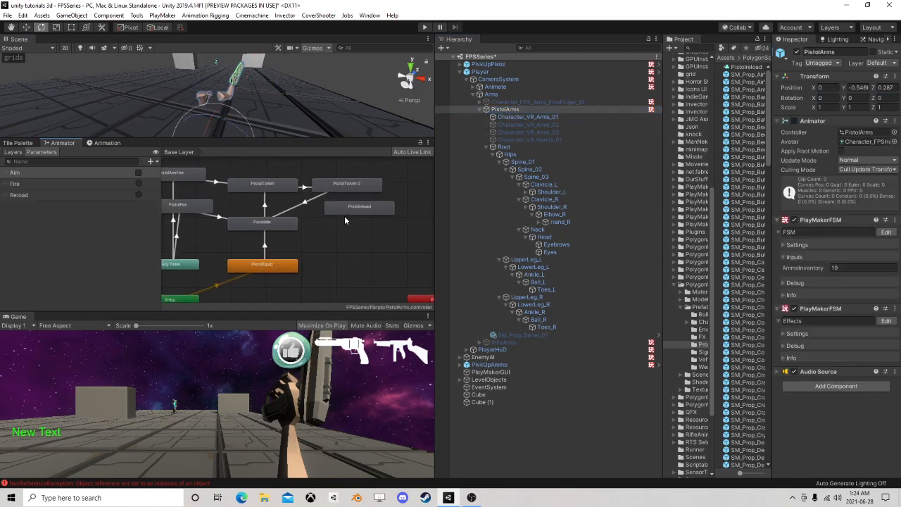
Step: Move the Pistolreload state further below PistolToAim 0 and set its speed to 0.4
{"action": "left_click", "coordinate": [359, 208]}
{"action": "left_click_drag", "start_coordinate": [362, 230], "coordinate": [358, 230]}
{"action": "right_click", "coordinate": [358, 230]}
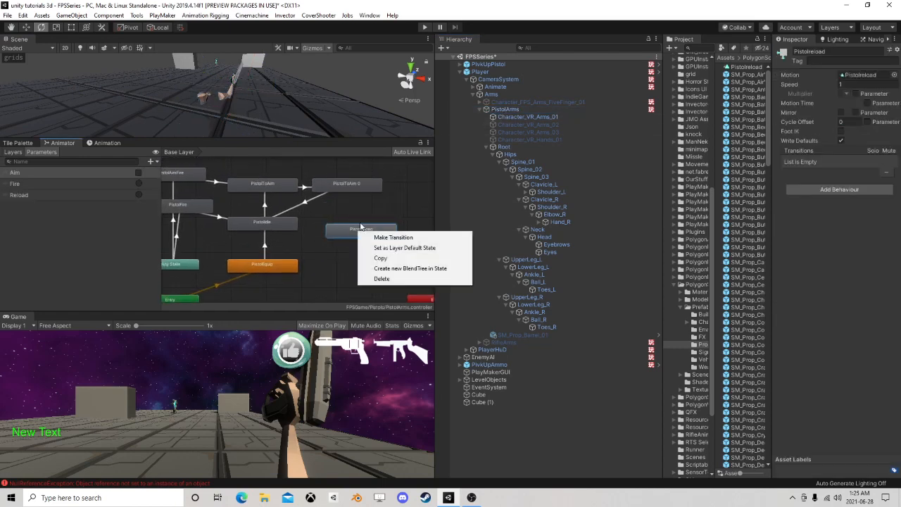
{"action": "left_click", "coordinate": [301, 228]}
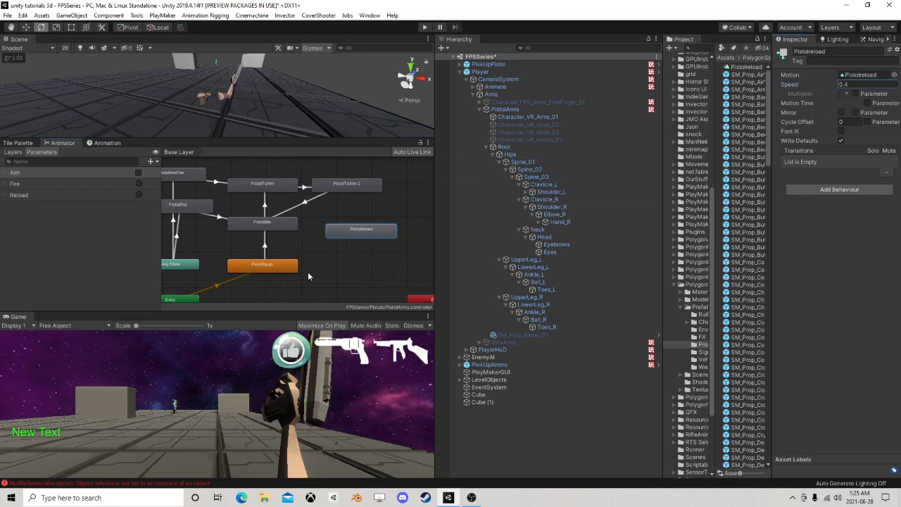
Step: Create transitions from PistolIdle to Pistolreload and from Pistolreload back to PistolIdle
{"action": "scroll", "coordinate": [284, 270], "scroll_direction": "up", "scroll_amount": 1}
{"action": "right_click", "coordinate": [283, 221]}
{"action": "left_click", "coordinate": [301, 227]}
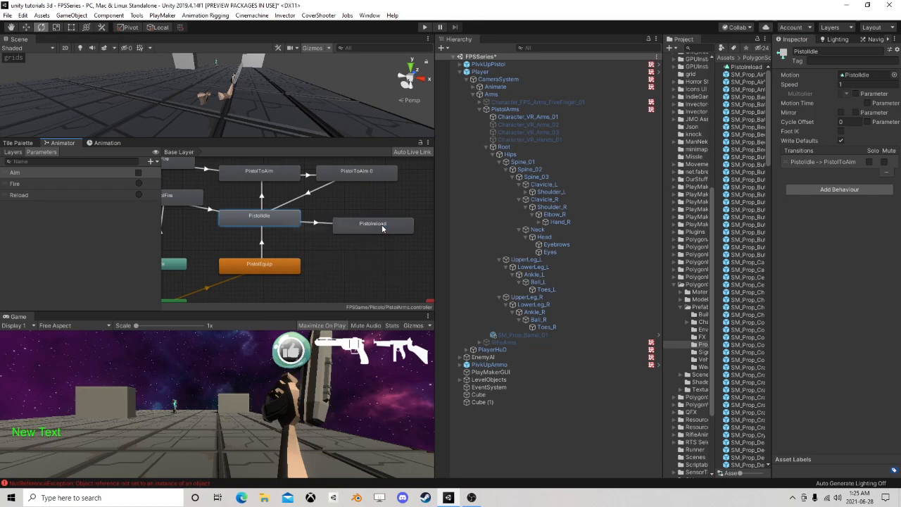
{"action": "left_click", "coordinate": [366, 225]}
{"action": "right_click", "coordinate": [366, 225]}
{"action": "left_click", "coordinate": [382, 232]}
{"action": "left_click", "coordinate": [290, 220]}
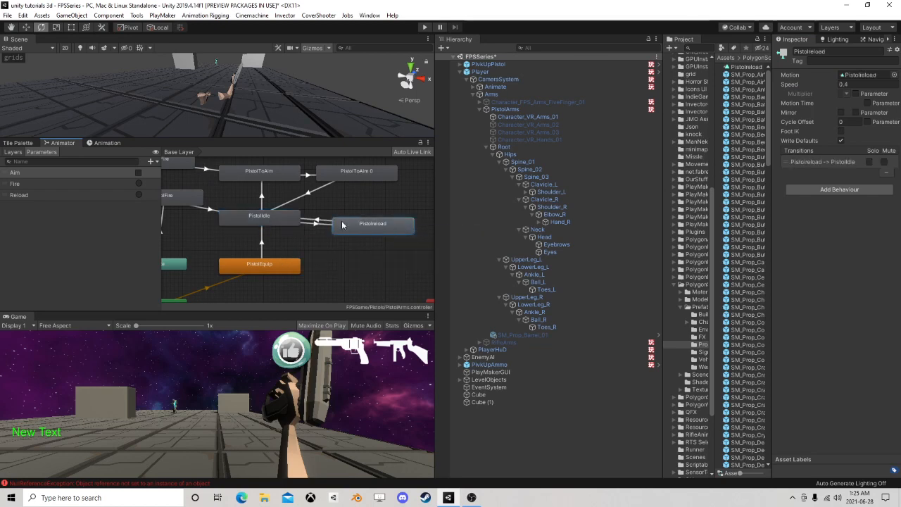
Step: Add a Reload condition to the PistolIdle to Pistolreload transition and disable its exit time
{"action": "left_click", "coordinate": [318, 225]}
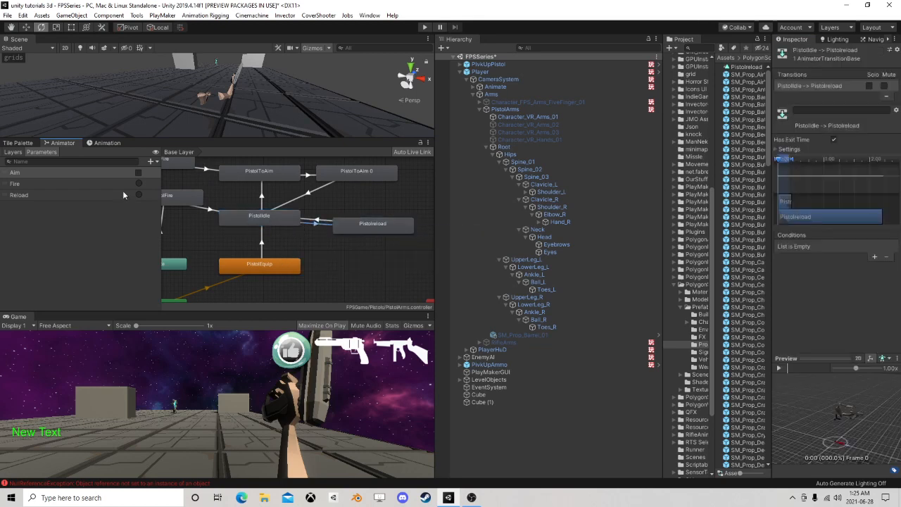
{"action": "left_click", "coordinate": [872, 257]}
{"action": "left_click", "coordinate": [809, 247]}
{"action": "left_click", "coordinate": [809, 294]}
Step: Shrink the Animator view to enlarge the Scene view again, and save the FPSSeries scene
{"action": "left_click_drag", "start_coordinate": [242, 136], "coordinate": [267, 262]}
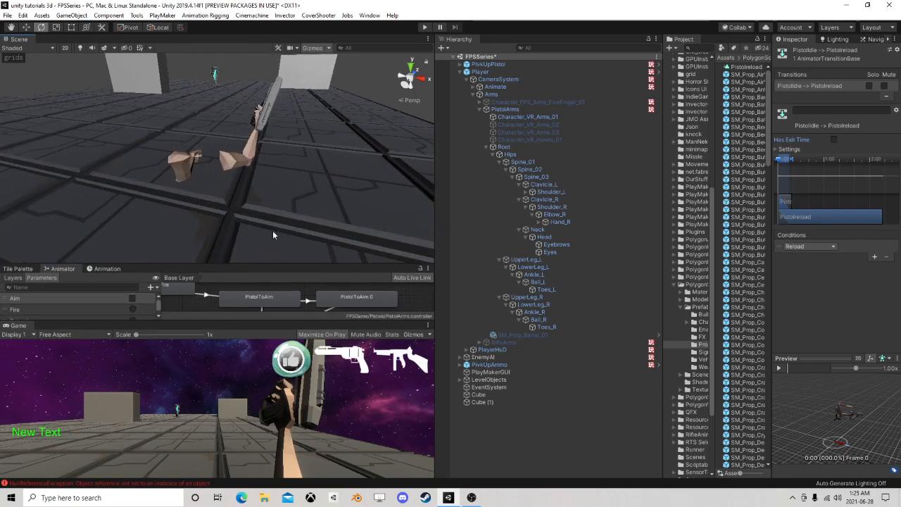
{"action": "left_click", "coordinate": [8, 15]}
{"action": "left_click", "coordinate": [21, 51]}
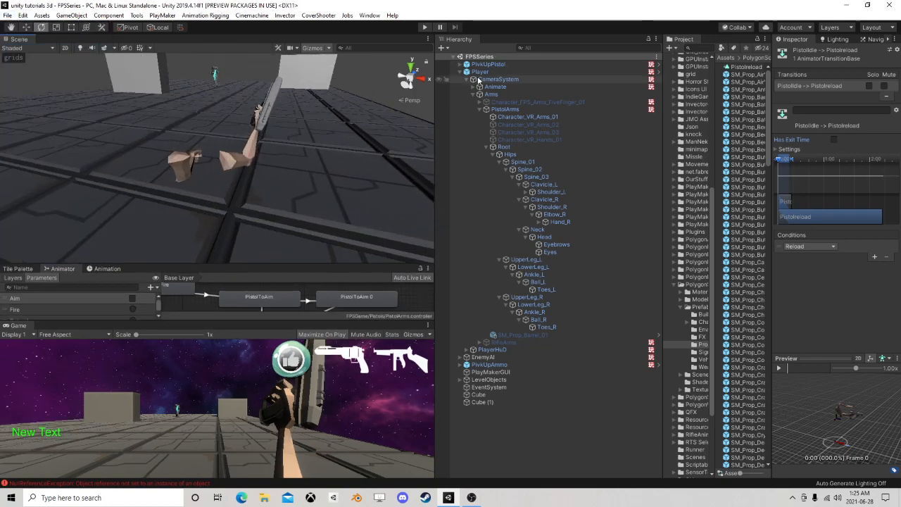
Step: Delete the Player object from the FPSSeries scene and widen the project's folder tree
{"action": "left_click", "coordinate": [480, 71]}
{"action": "key", "text": "Delete"}
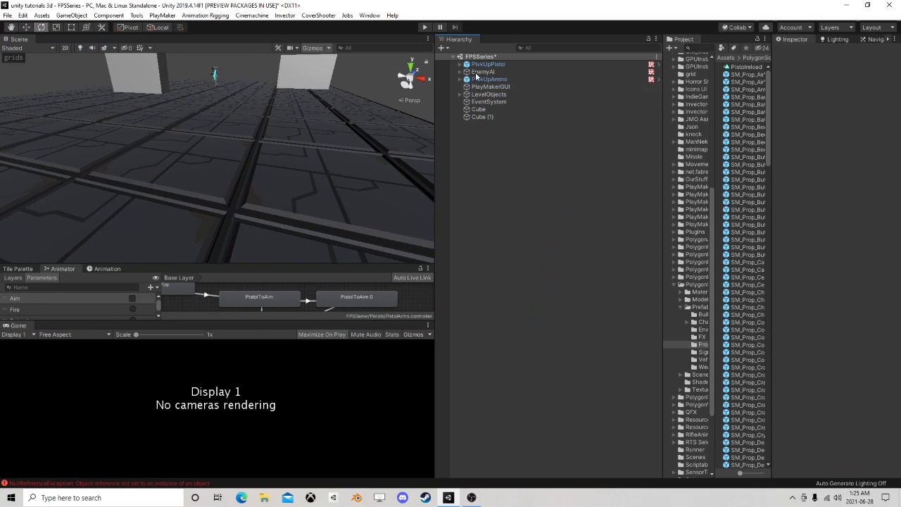
{"action": "left_click_drag", "start_coordinate": [662, 106], "coordinate": [437, 107]}
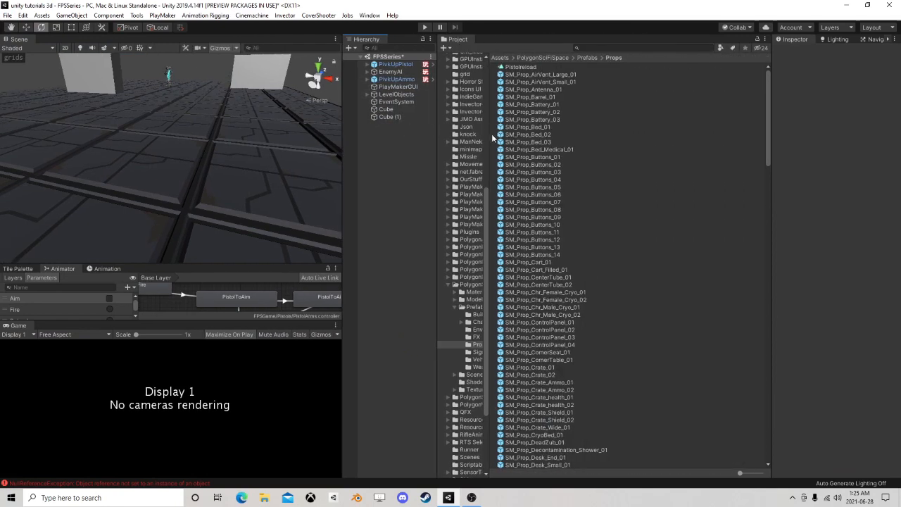
{"action": "left_click_drag", "start_coordinate": [486, 133], "coordinate": [590, 133]}
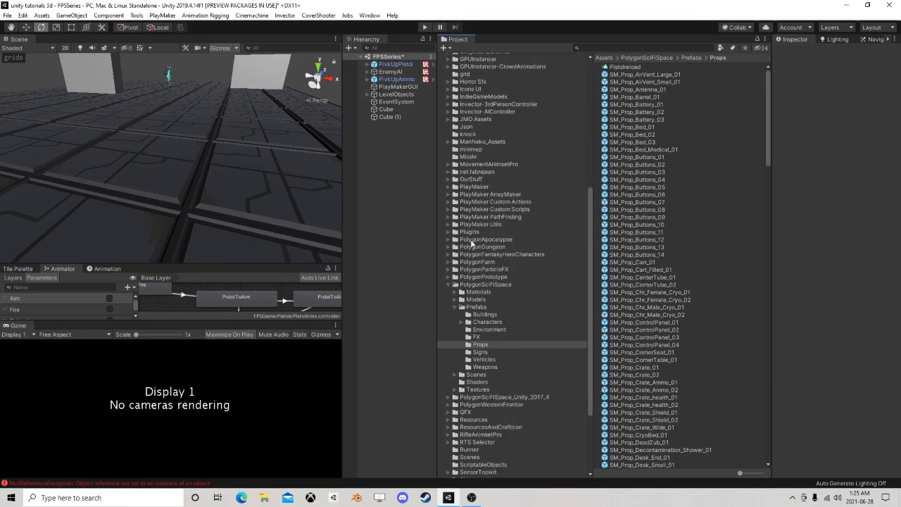
Step: Open the FPSTitle scene from the FPSGame Scene folder, saving the changes to FPSSeries
{"action": "scroll", "coordinate": [479, 243], "scroll_direction": "up", "scroll_amount": 10}
{"action": "left_click", "coordinate": [478, 275]}
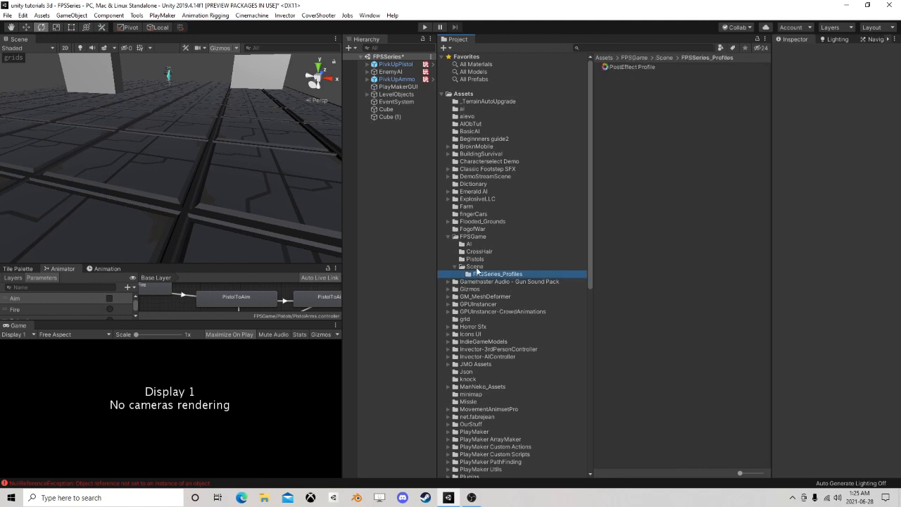
{"action": "left_click", "coordinate": [477, 267]}
{"action": "double_click", "coordinate": [624, 81]}
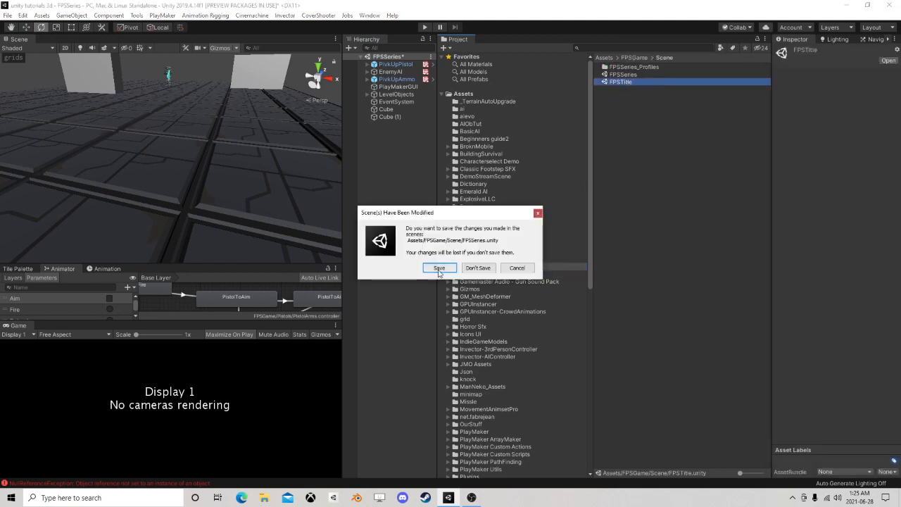
{"action": "left_click", "coordinate": [438, 268]}
Step: Run the game from the title scene, start a new game and collect the ammo and pistol pickups
{"action": "left_click", "coordinate": [424, 27]}
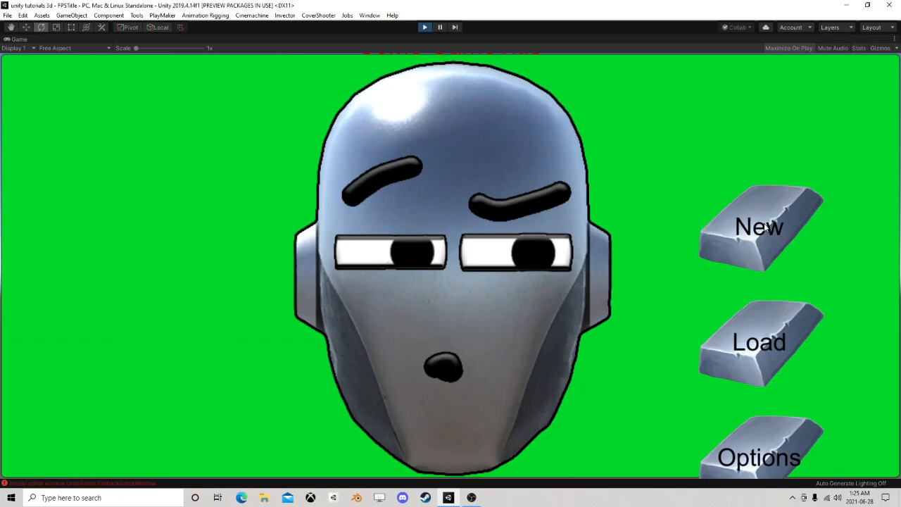
{"action": "left_click", "coordinate": [766, 227]}
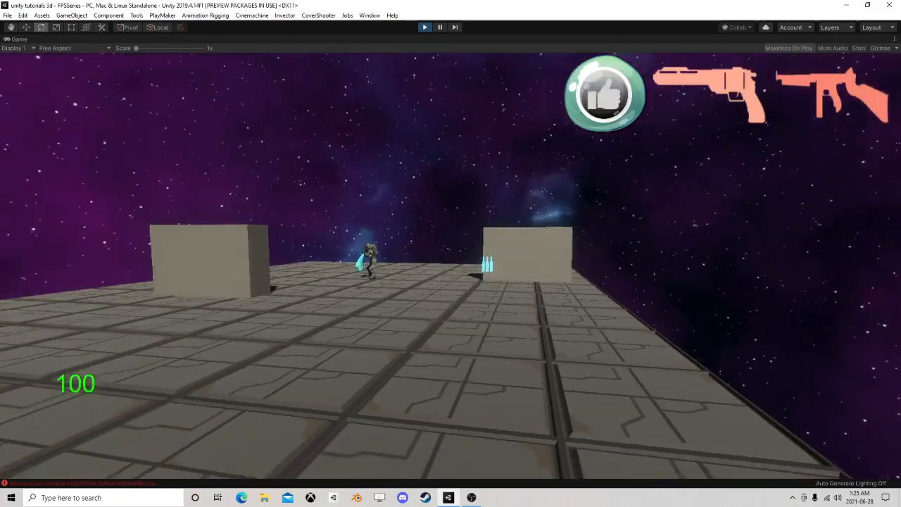
{"action": "key", "text": "w"}
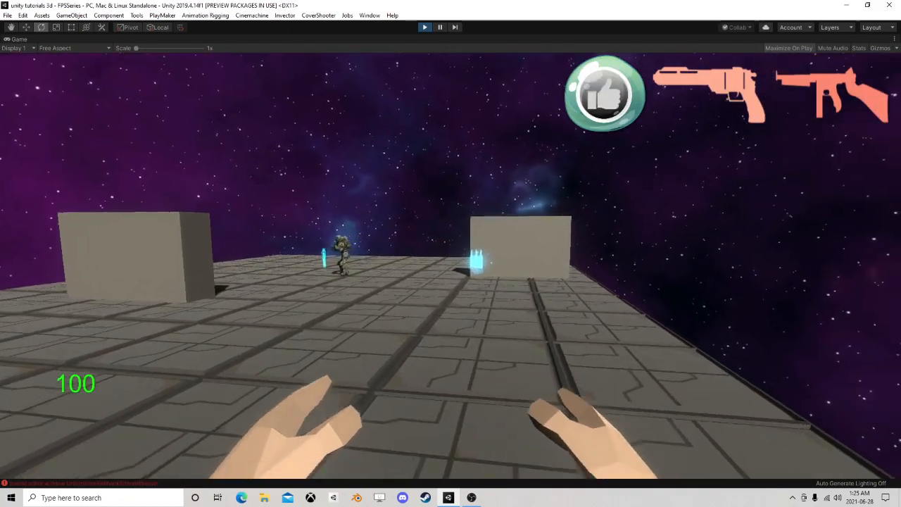
{"action": "key", "text": "w"}
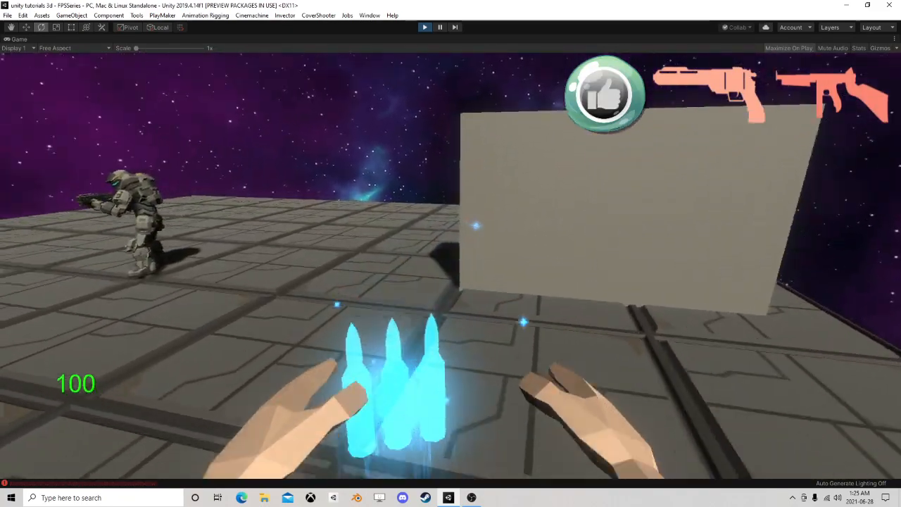
{"action": "key", "text": "s"}
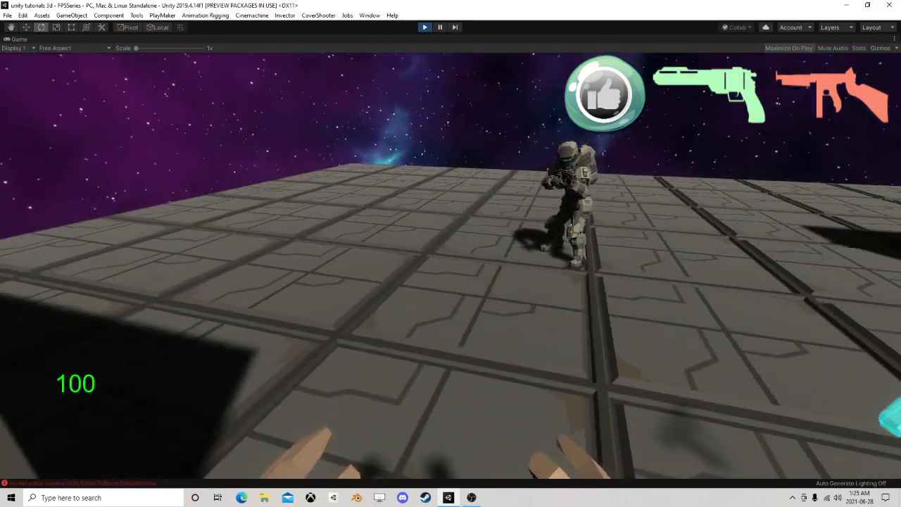
Step: Equip the pistol in the running game and trigger its reload animation
{"action": "key", "text": "2"}
{"action": "key", "text": "s"}
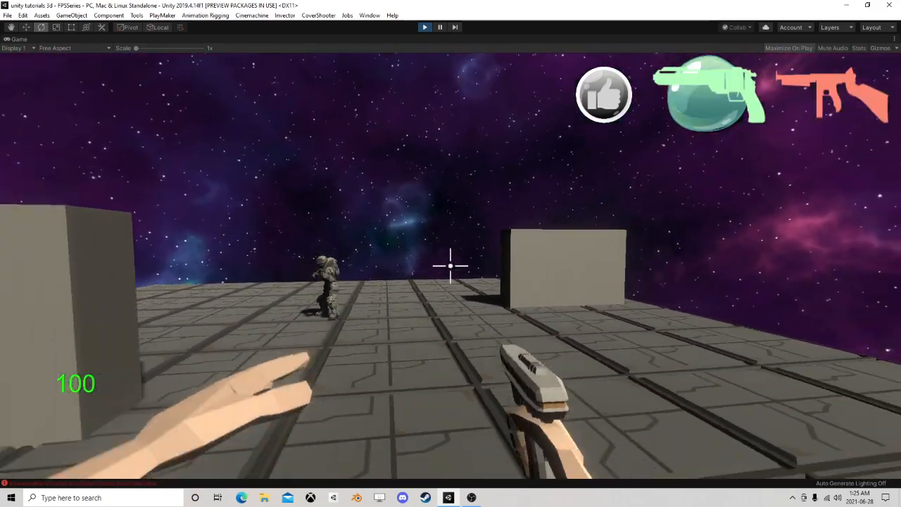
{"action": "key", "text": "r"}
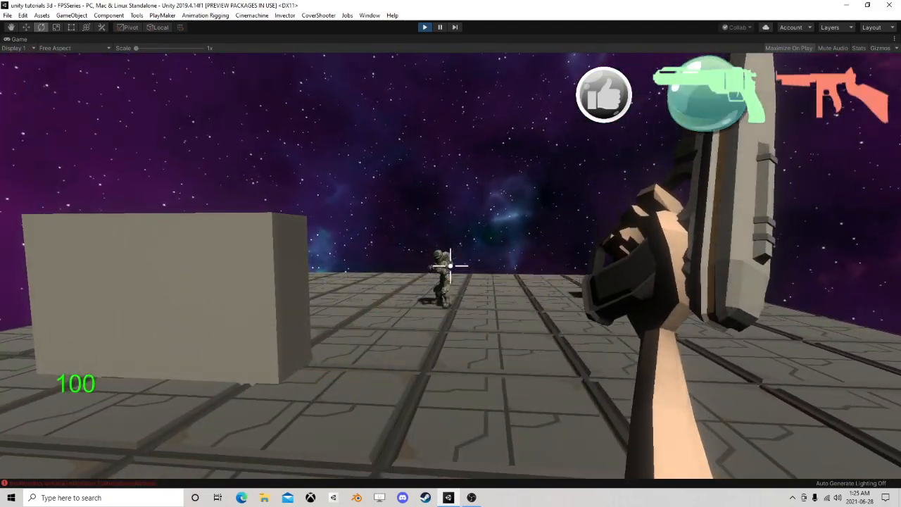
Step: Test firing the pistol at the enemy while strafing, including a shot after it falls
{"action": "left_click", "coordinate": [450, 265]}
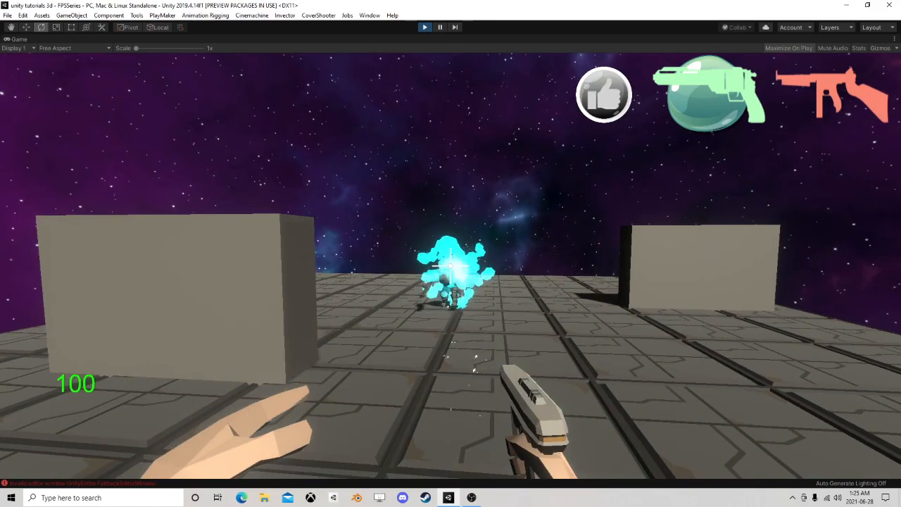
{"action": "key", "text": "d"}
{"action": "key", "text": "d"}
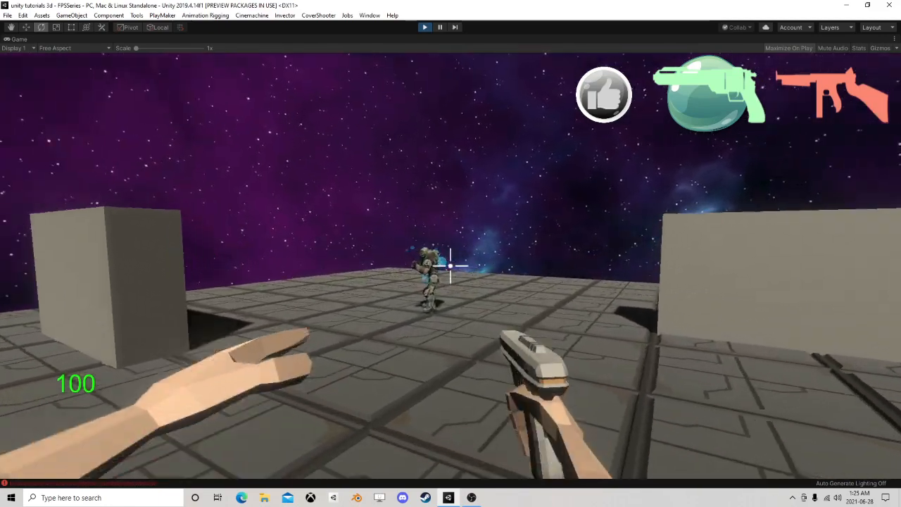
{"action": "left_click", "coordinate": [451, 265]}
{"action": "key", "text": "a"}
{"action": "left_click", "coordinate": [450, 266]}
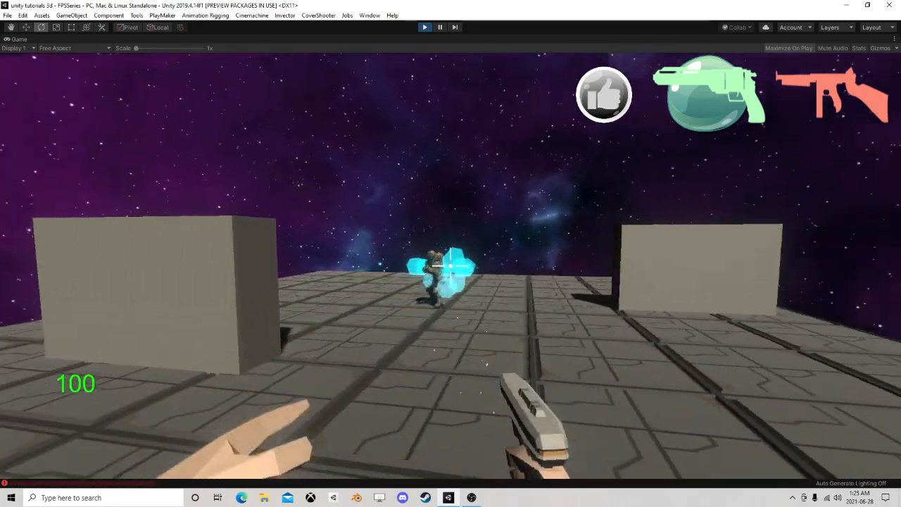
{"action": "left_click", "coordinate": [451, 265]}
{"action": "key", "text": "d"}
{"action": "left_click", "coordinate": [450, 265]}
{"action": "left_click", "coordinate": [451, 265]}
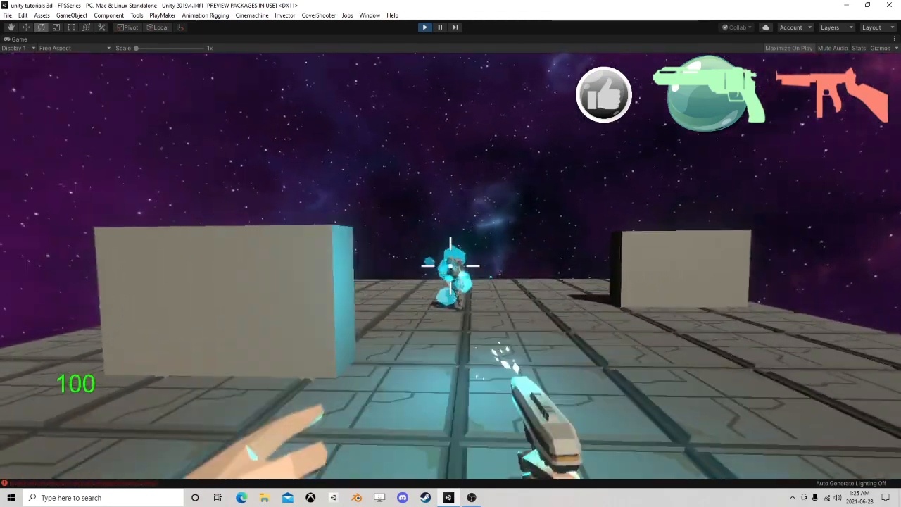
{"action": "left_click", "coordinate": [450, 266]}
{"action": "left_click", "coordinate": [450, 266]}
{"action": "left_click", "coordinate": [451, 265]}
{"action": "left_click", "coordinate": [451, 266]}
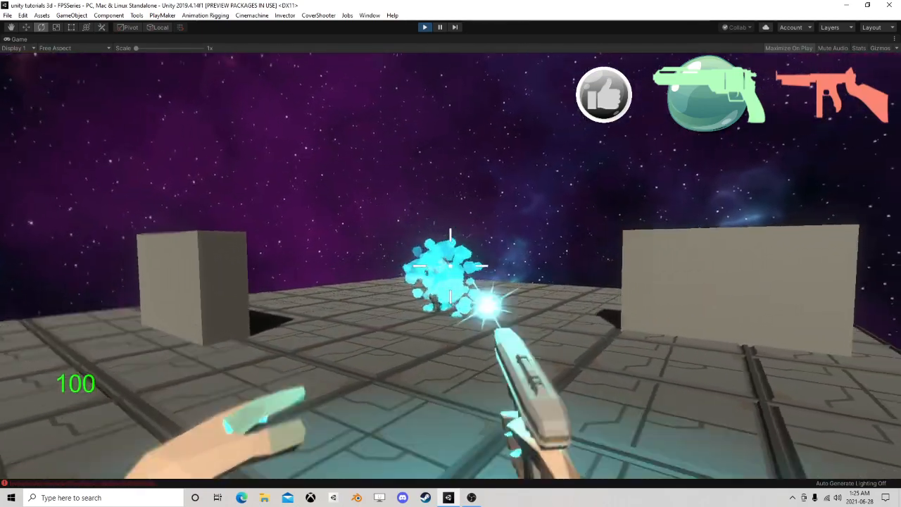
{"action": "key", "text": "a"}
{"action": "key", "text": "a"}
{"action": "key", "text": "w"}
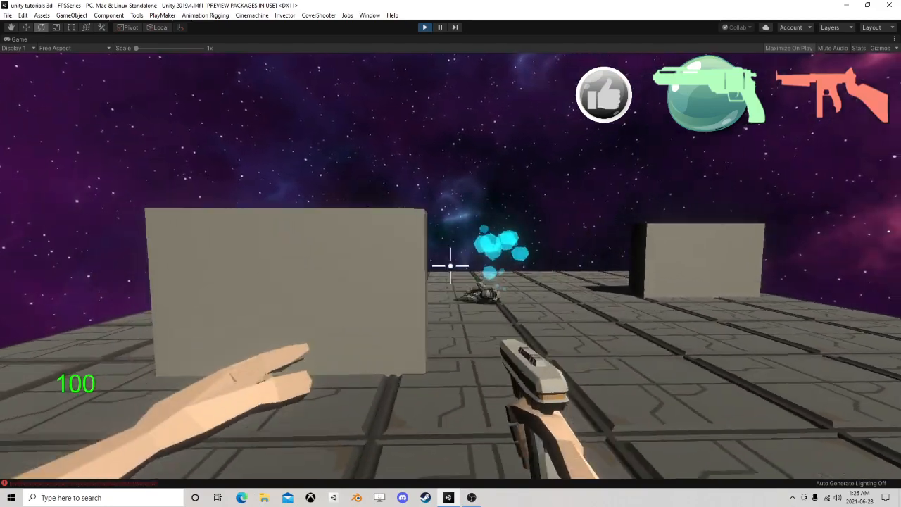
{"action": "left_click", "coordinate": [450, 265]}
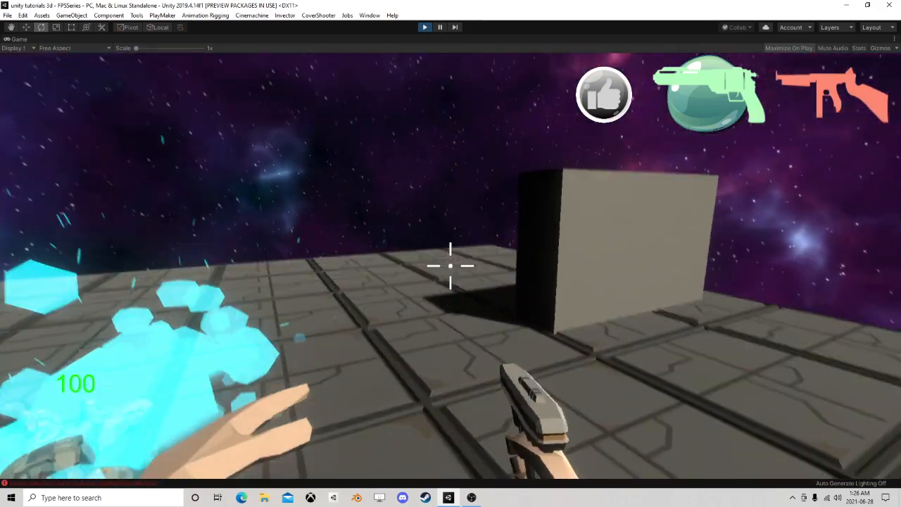
Step: Stop the play test and reopen the FPSSeries scene
{"action": "key", "text": "Escape"}
{"action": "left_click", "coordinate": [425, 26]}
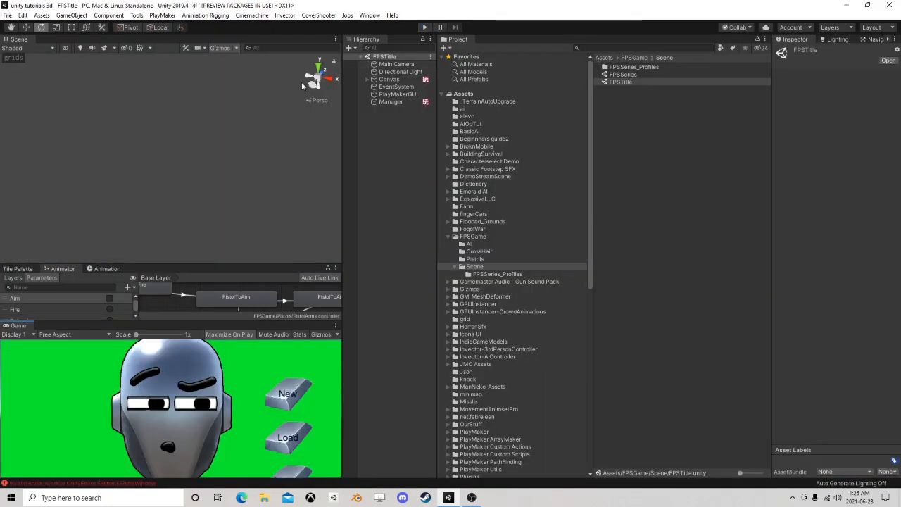
{"action": "double_click", "coordinate": [636, 75]}
{"action": "middle_click_drag", "start_coordinate": [183, 160], "coordinate": [190, 259]}
{"action": "scroll", "coordinate": [181, 201], "scroll_direction": "up", "scroll_amount": 5}
{"action": "left_click_drag", "start_coordinate": [162, 200], "coordinate": [209, 214], "text": "alt"}
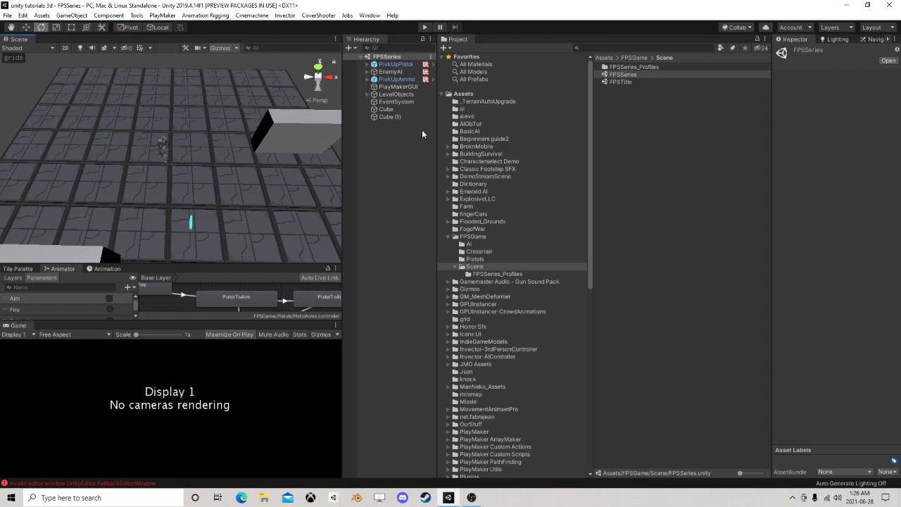
Step: Select the EnemyAI object and widen the Inspector to show its components
{"action": "left_click", "coordinate": [395, 64]}
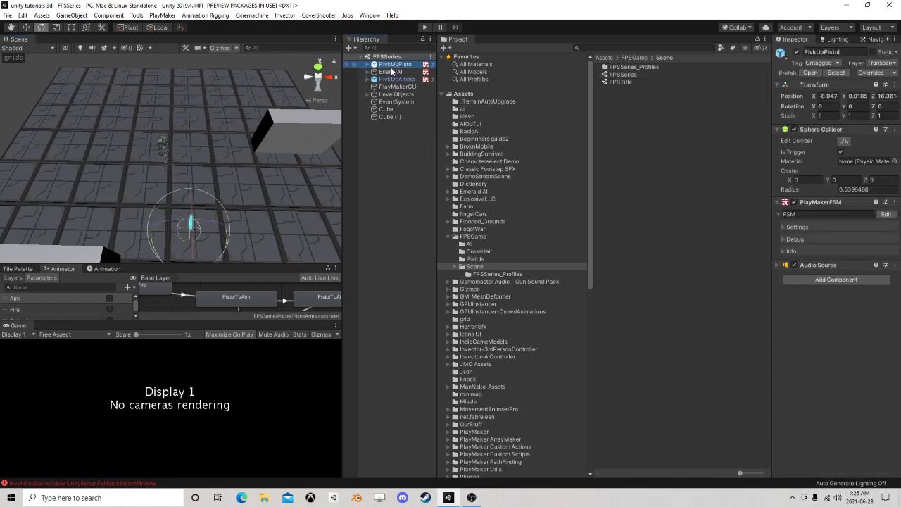
{"action": "left_click", "coordinate": [391, 72]}
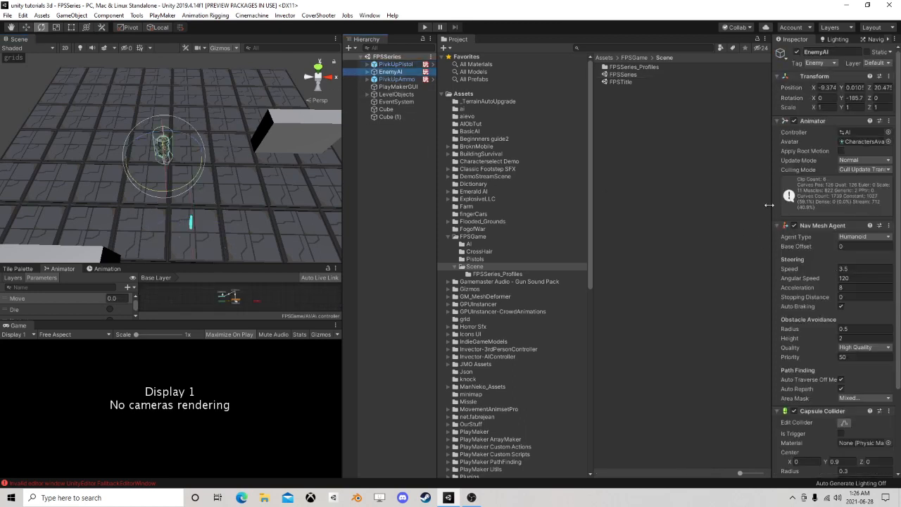
{"action": "left_click_drag", "start_coordinate": [772, 205], "coordinate": [670, 197]}
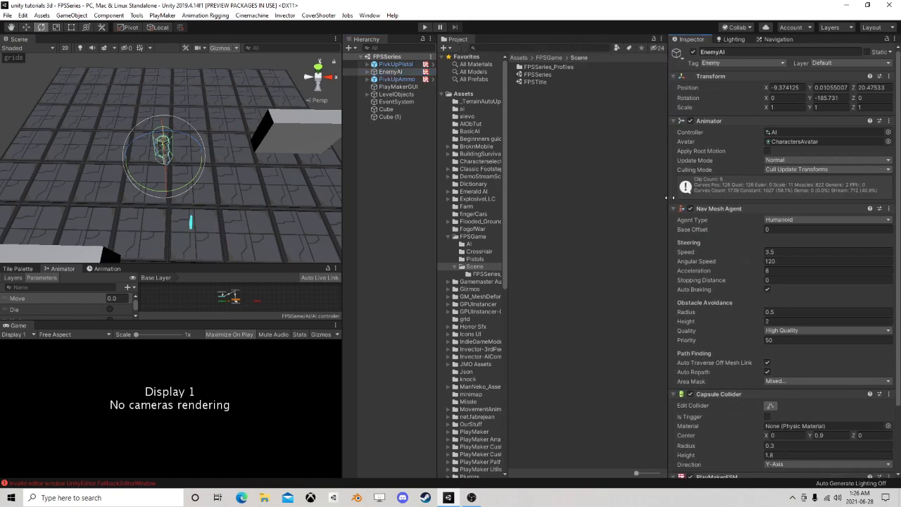
{"action": "scroll", "coordinate": [181, 200], "scroll_direction": "down", "scroll_amount": 3}
{"action": "middle_click_drag", "start_coordinate": [180, 200], "coordinate": [152, 157]}
{"action": "left_click_drag", "start_coordinate": [225, 179], "coordinate": [141, 148], "text": "alt"}
{"action": "scroll", "coordinate": [190, 175], "scroll_direction": "down", "scroll_amount": 3}
{"action": "middle_click_drag", "start_coordinate": [189, 171], "coordinate": [138, 179]}
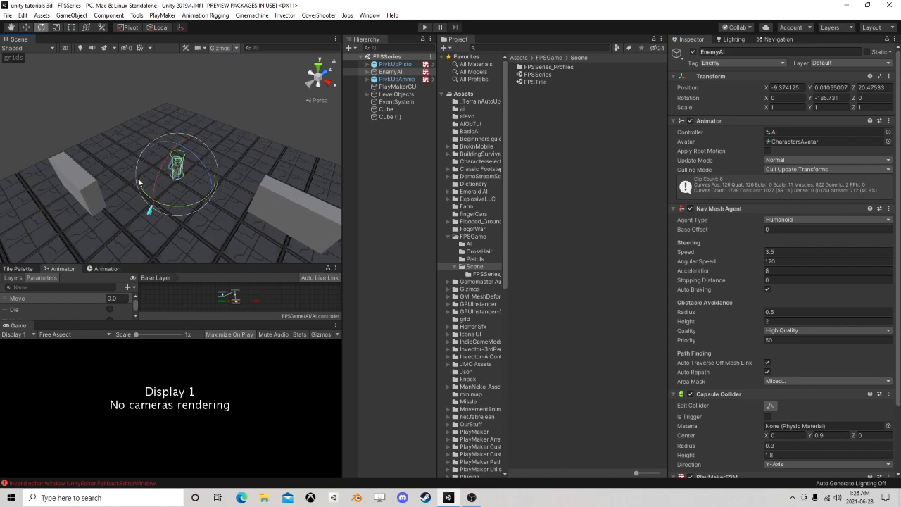
Step: Open EnemyAI's Health FSM for editing and shift State 3 and State 4 slightly farther from State 2
{"action": "scroll", "coordinate": [753, 301], "scroll_direction": "down", "scroll_amount": 3}
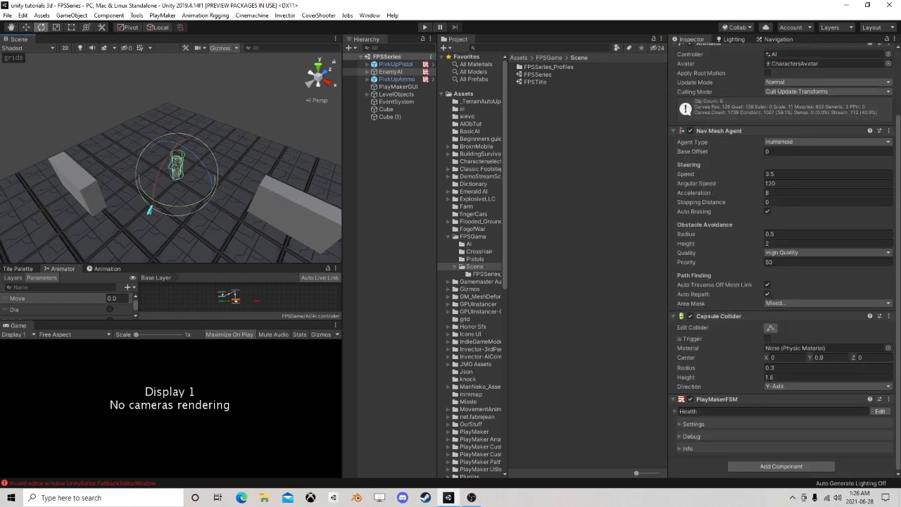
{"action": "left_click", "coordinate": [879, 411]}
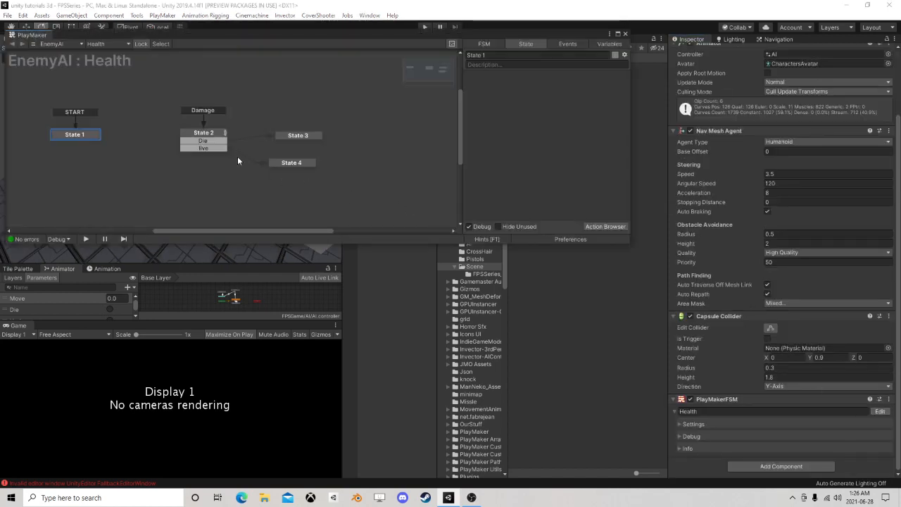
{"action": "left_click", "coordinate": [211, 134]}
{"action": "left_click", "coordinate": [302, 137]}
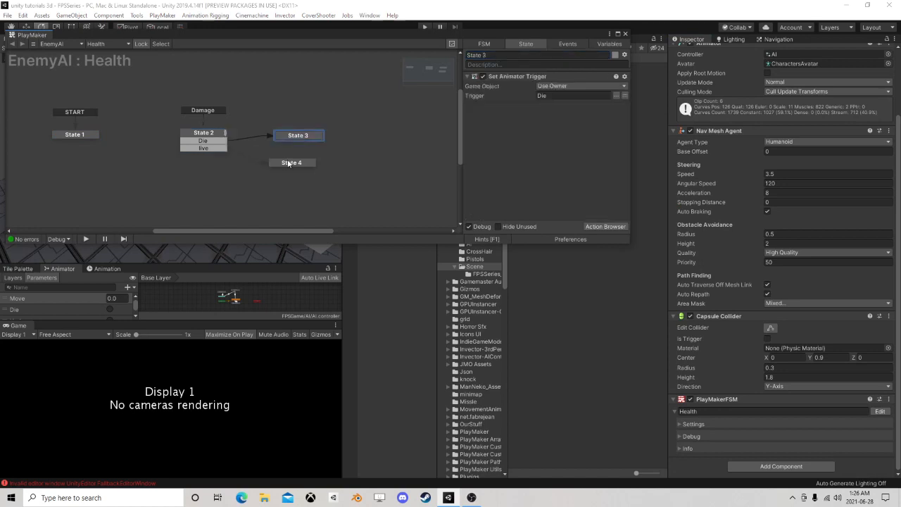
{"action": "left_click", "coordinate": [294, 164]}
{"action": "left_click_drag", "start_coordinate": [294, 165], "coordinate": [309, 167]}
{"action": "left_click_drag", "start_coordinate": [303, 136], "coordinate": [309, 137]}
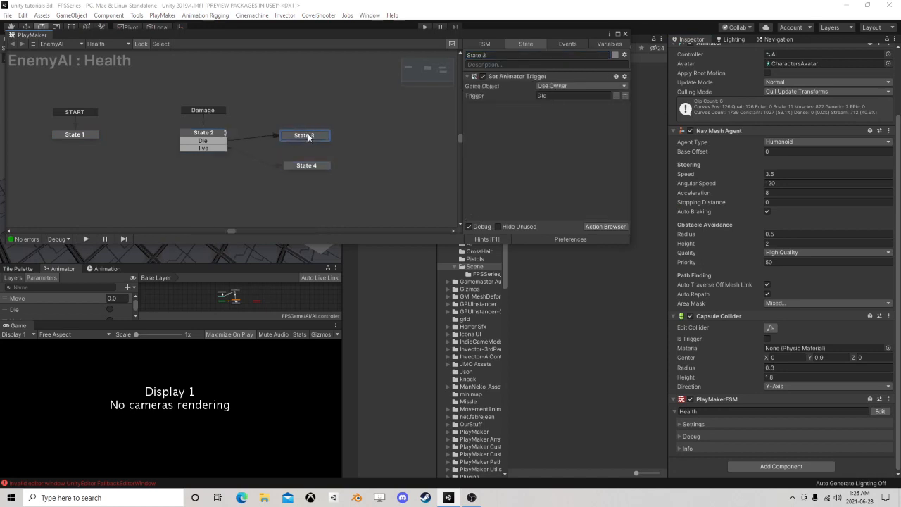
Step: Add a Block Events action to State 3 above Set Animator Trigger and set its condition to Until Event
{"action": "left_click", "coordinate": [607, 227]}
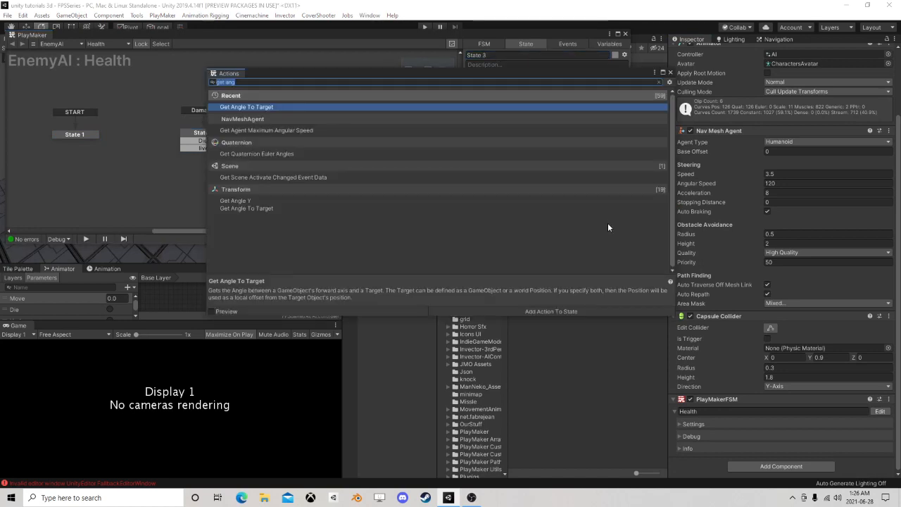
{"action": "type", "text": "blo"}
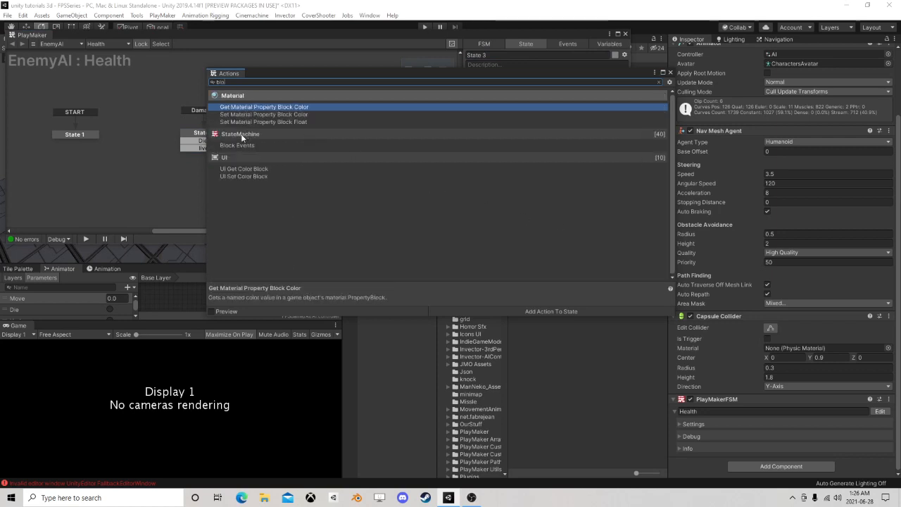
{"action": "double_click", "coordinate": [245, 144]}
{"action": "left_click", "coordinate": [669, 72]}
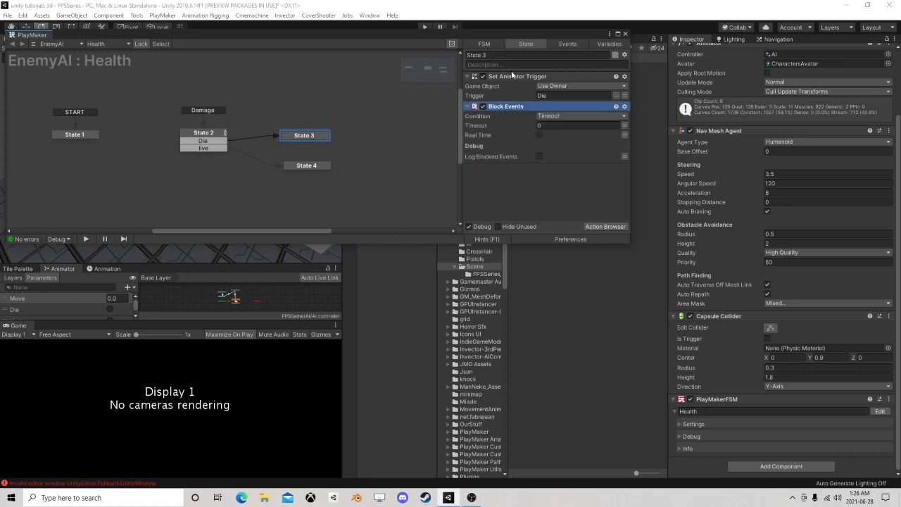
{"action": "left_click_drag", "start_coordinate": [498, 107], "coordinate": [504, 74]}
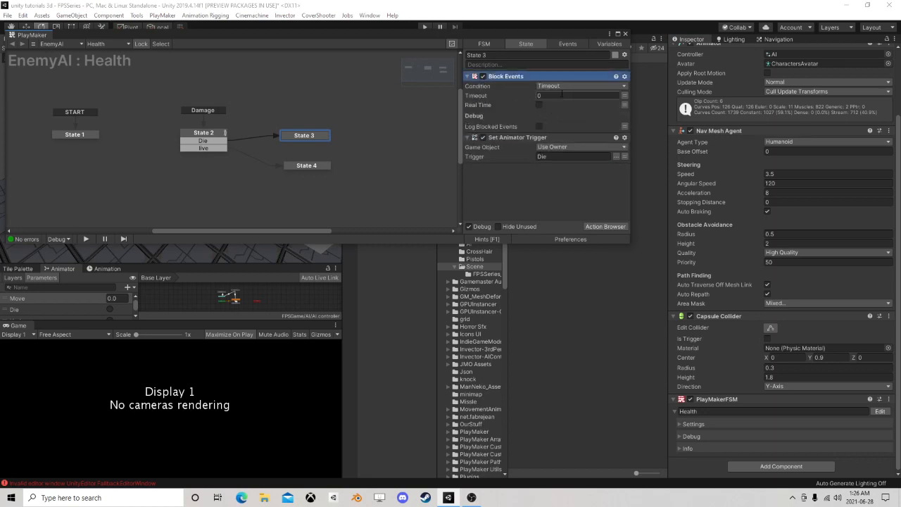
{"action": "left_click", "coordinate": [560, 85]}
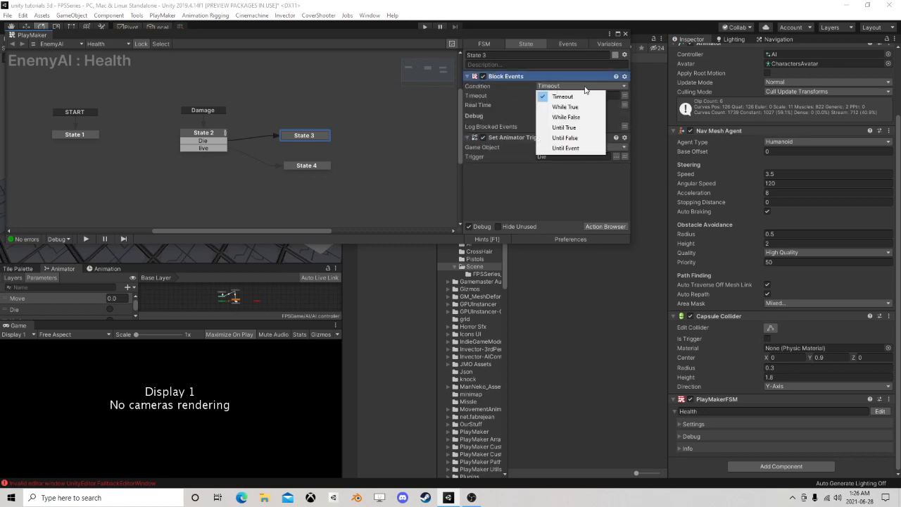
{"action": "left_click", "coordinate": [567, 148]}
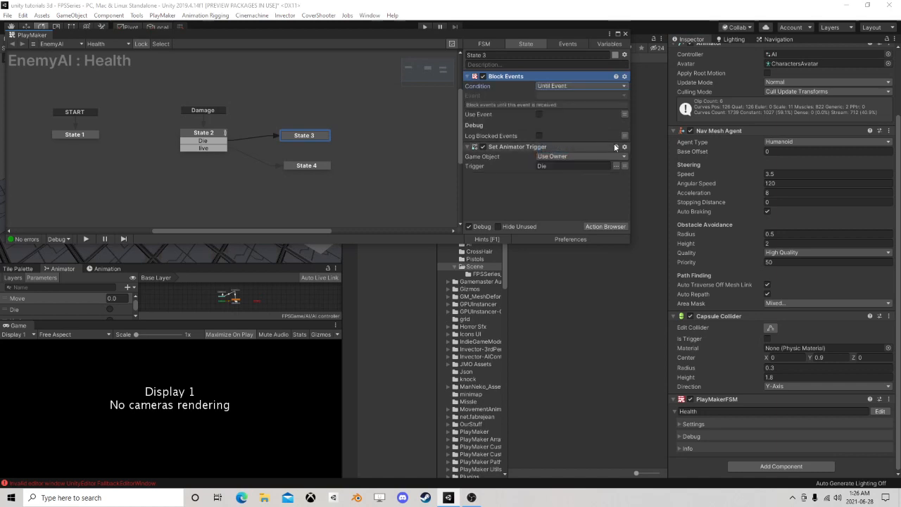
Step: Set the Block Events action's event in State 3 to live, leaving Use Event off
{"action": "left_click", "coordinate": [557, 96]}
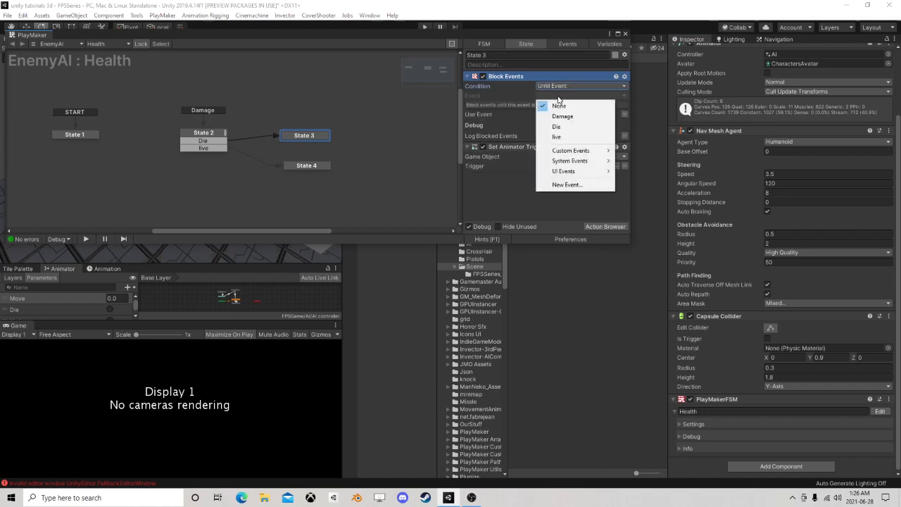
{"action": "left_click", "coordinate": [510, 188]}
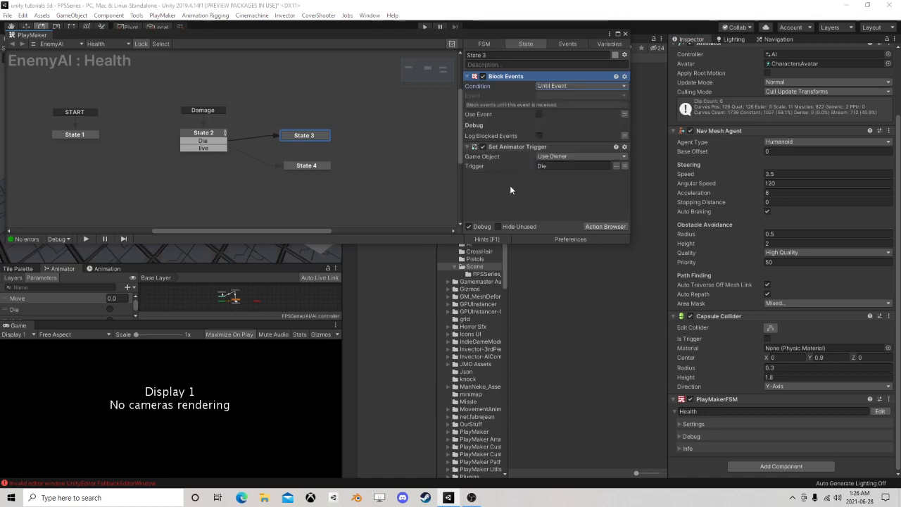
{"action": "left_click", "coordinate": [553, 95]}
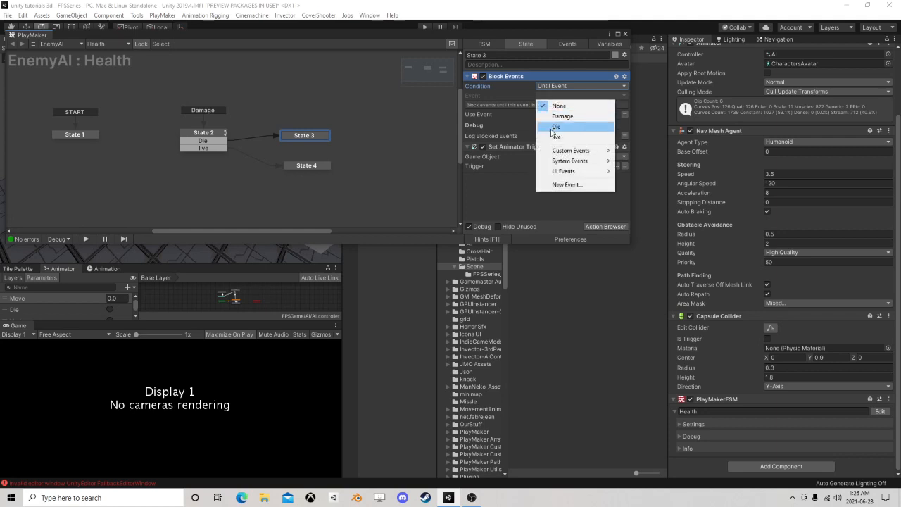
{"action": "left_click", "coordinate": [553, 135]}
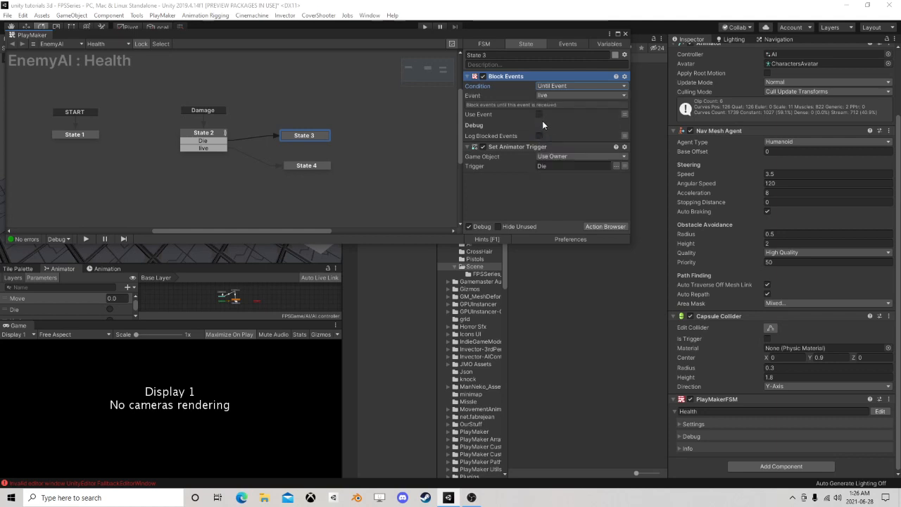
{"action": "left_click", "coordinate": [539, 114]}
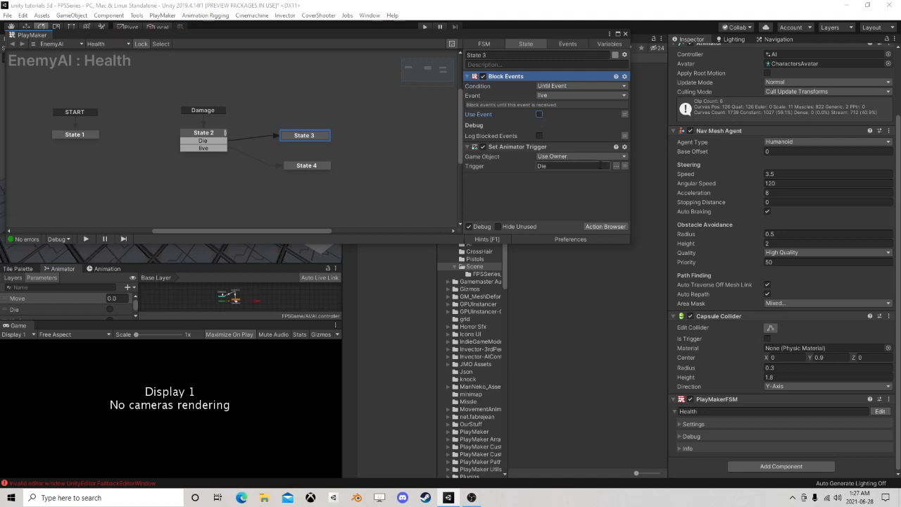
Step: Close the FSM editor and save the FPSSeries scene
{"action": "left_click", "coordinate": [625, 34]}
{"action": "left_click", "coordinate": [7, 14]}
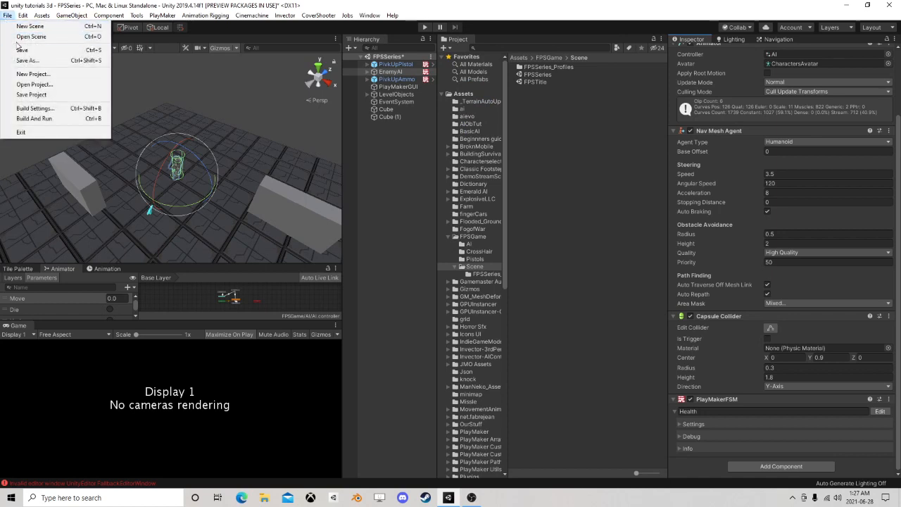
{"action": "left_click", "coordinate": [22, 50]}
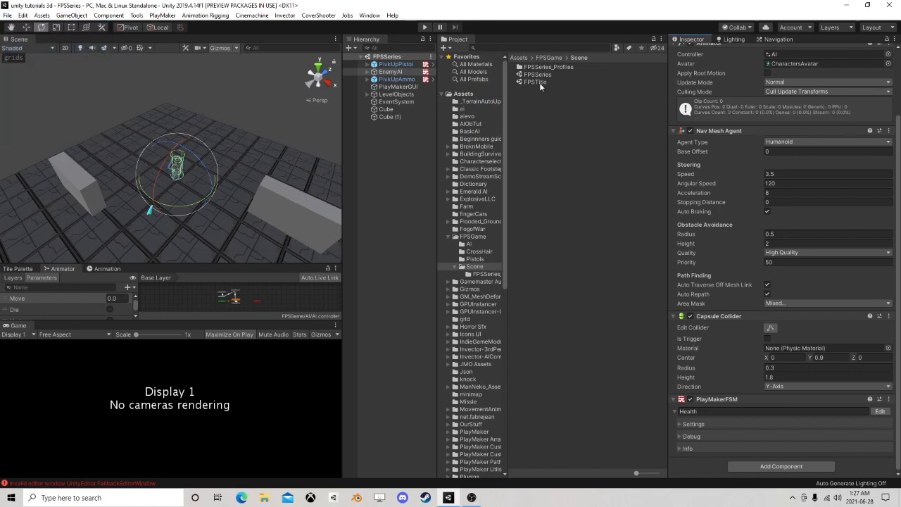
Step: Open the FPSTitle scene, enter play mode and start a new game
{"action": "double_click", "coordinate": [538, 81]}
{"action": "left_click", "coordinate": [424, 27]}
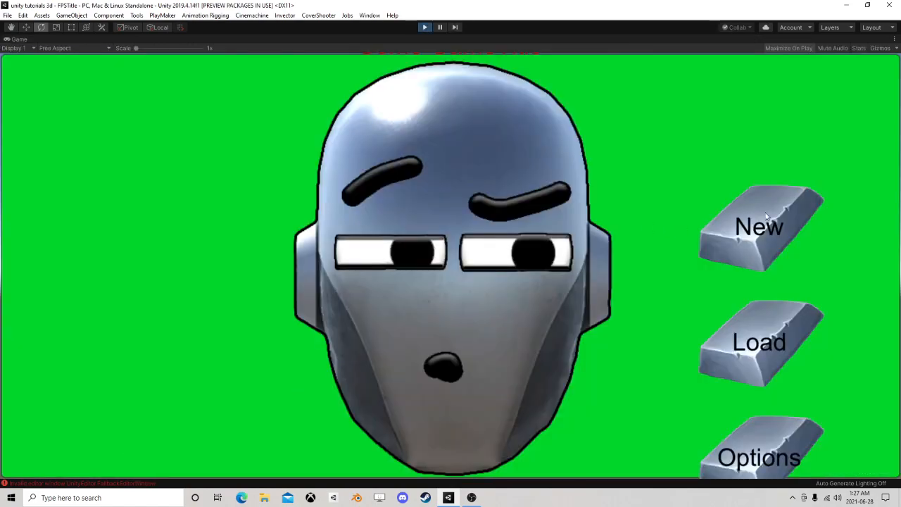
{"action": "left_click", "coordinate": [766, 217]}
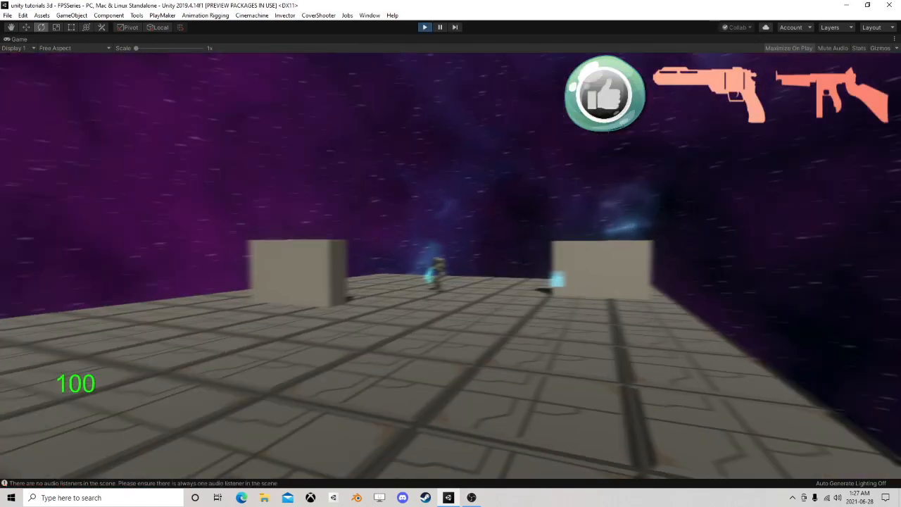
Step: Walk through the level to collect the pistol pickup and equip the pistol
{"action": "key", "text": "w"}
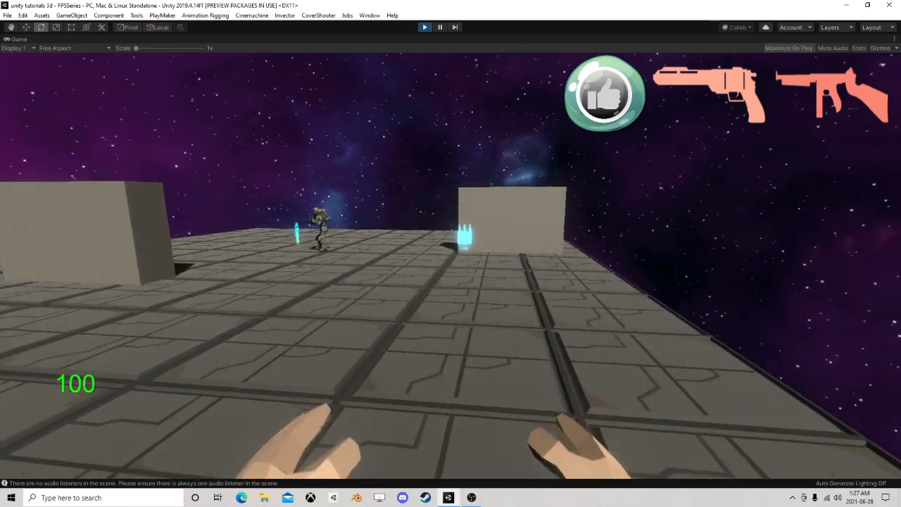
{"action": "key", "text": "w"}
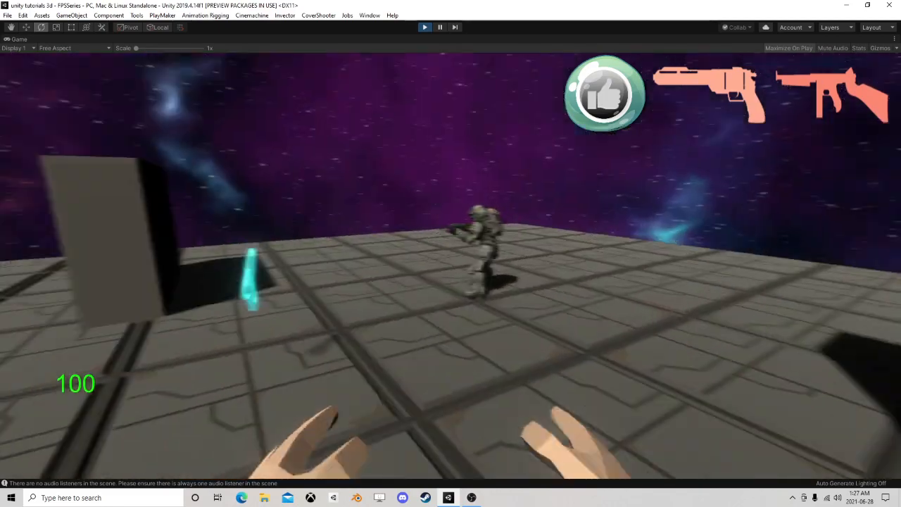
{"action": "key", "text": "s"}
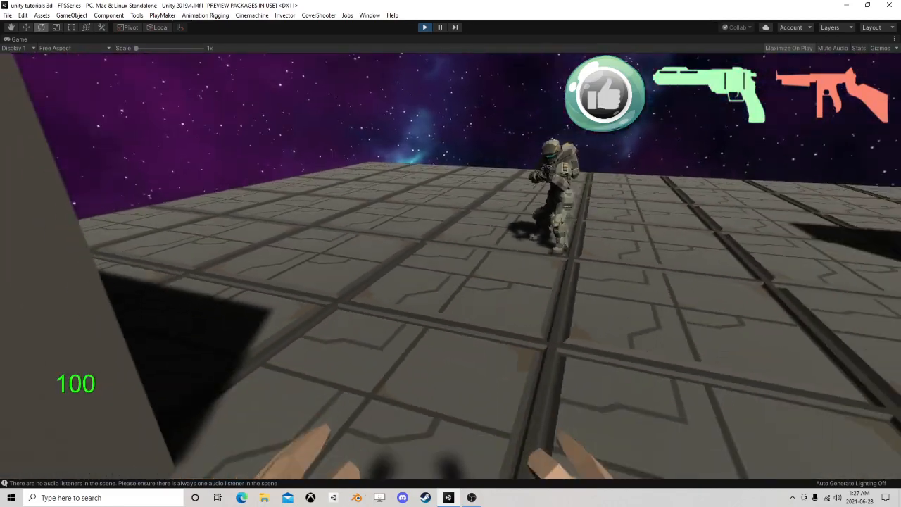
{"action": "key", "text": "2"}
{"action": "key", "text": "w"}
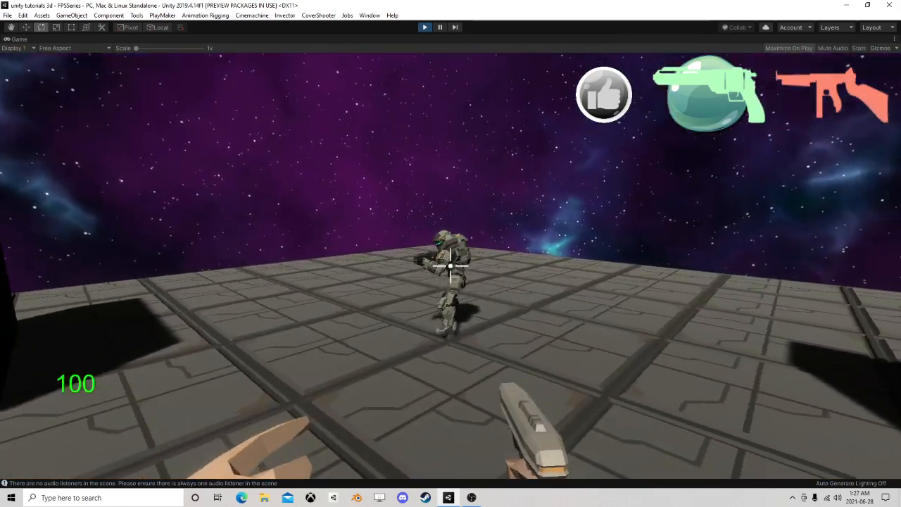
Step: Back away from the enemy, shoot it with the pistol until it falls, and keep firing at its body
{"action": "left_click", "coordinate": [451, 266]}
{"action": "key", "text": "s"}
{"action": "left_click", "coordinate": [450, 266]}
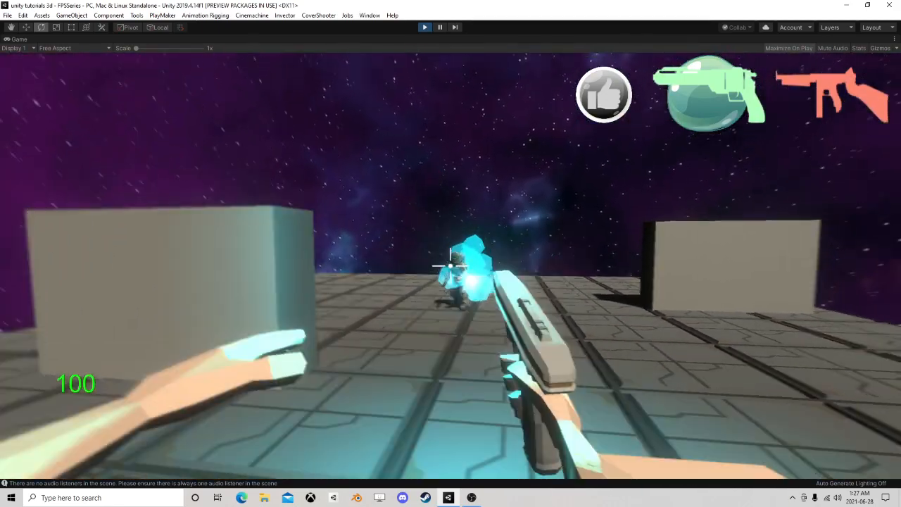
{"action": "left_click", "coordinate": [450, 266]}
{"action": "left_click", "coordinate": [450, 266]}
{"action": "left_click", "coordinate": [450, 266]}
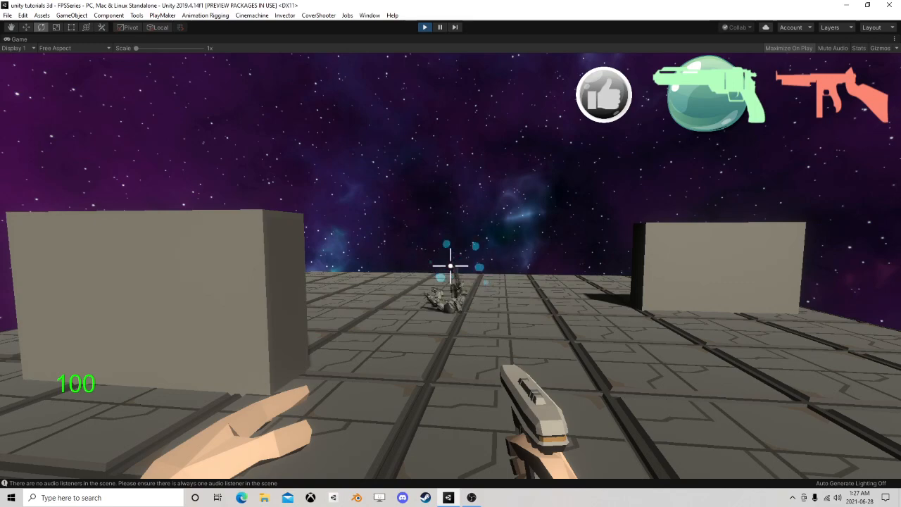
{"action": "left_click", "coordinate": [451, 266]}
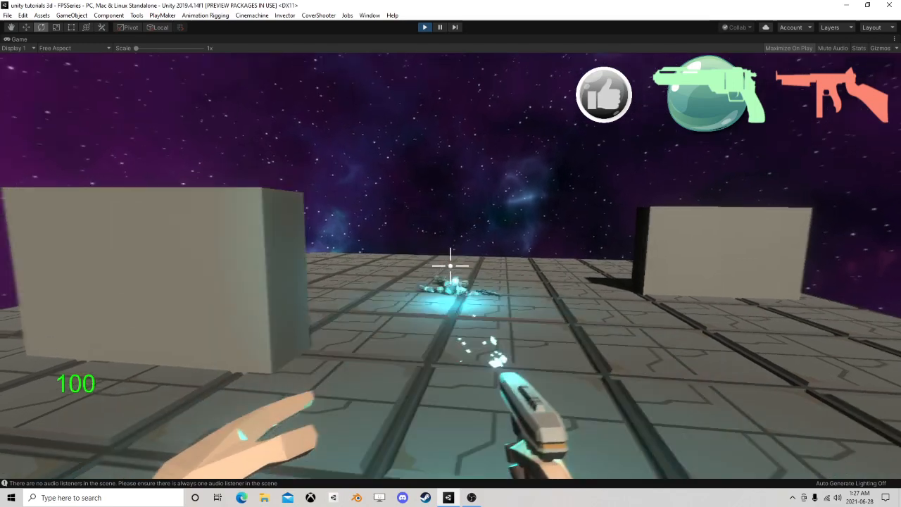
{"action": "left_click", "coordinate": [450, 267]}
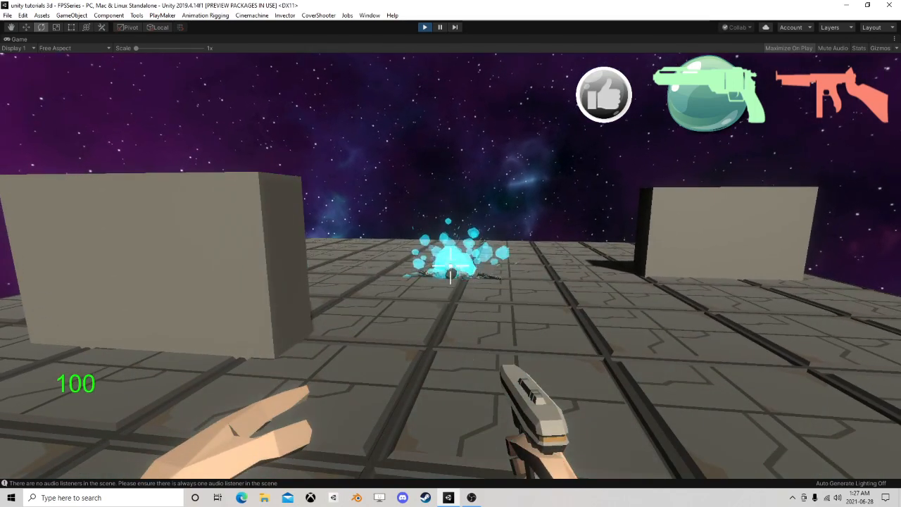
{"action": "left_click", "coordinate": [450, 266]}
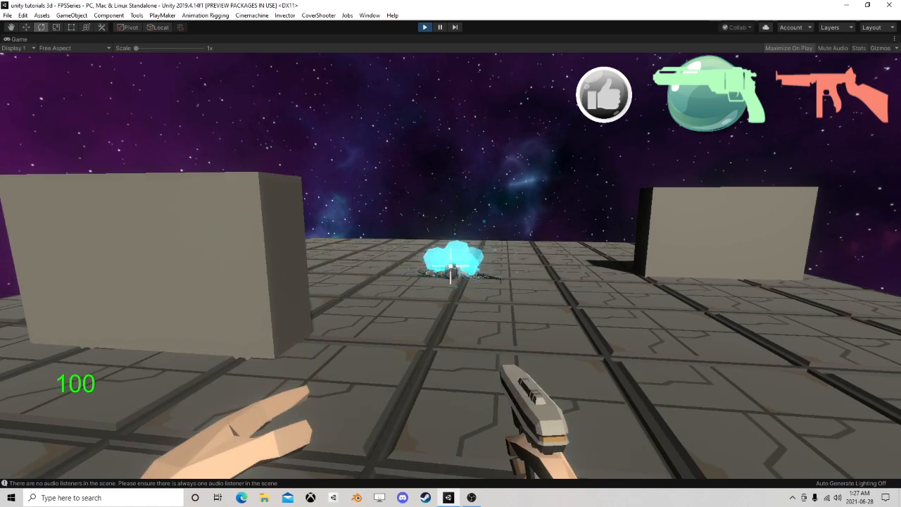
Step: Pause the play test and open the running EnemyAI object's Health FSM
{"action": "key", "text": "Escape"}
{"action": "left_click", "coordinate": [439, 28]}
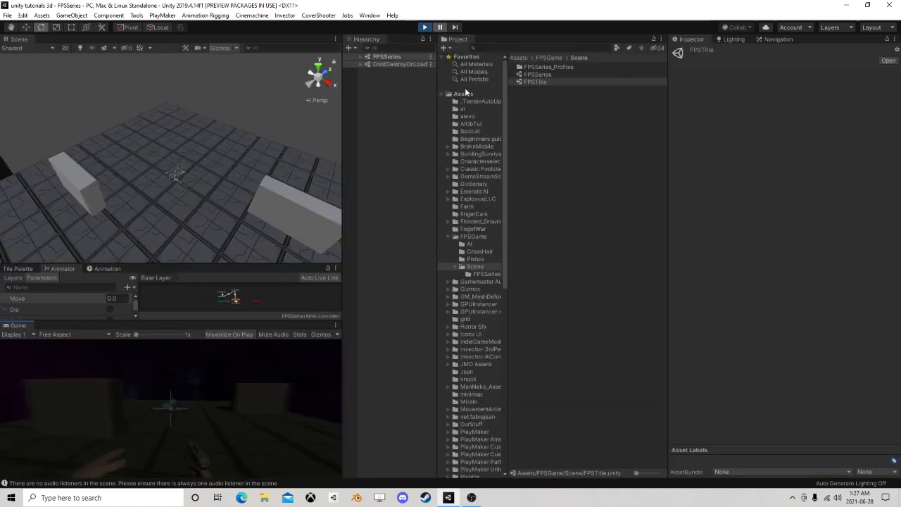
{"action": "left_click", "coordinate": [360, 57]}
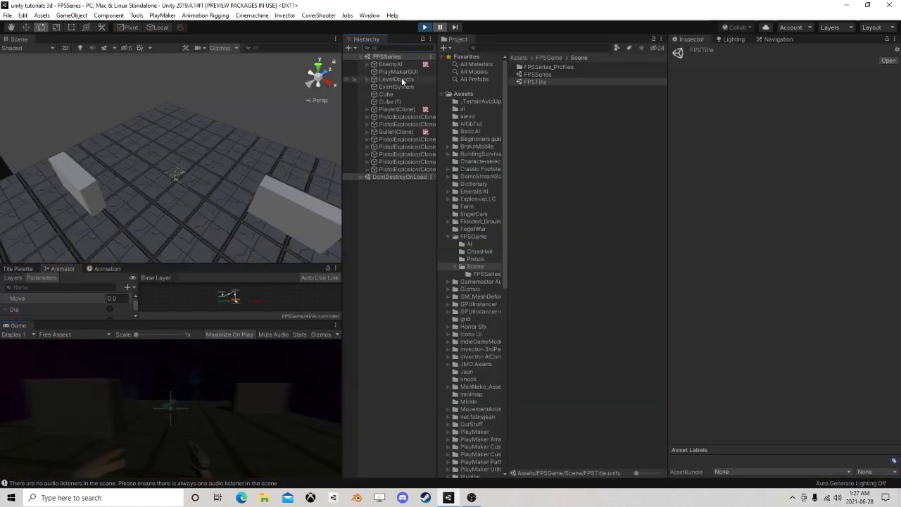
{"action": "left_click", "coordinate": [399, 66]}
{"action": "scroll", "coordinate": [774, 296], "scroll_direction": "down", "scroll_amount": 10}
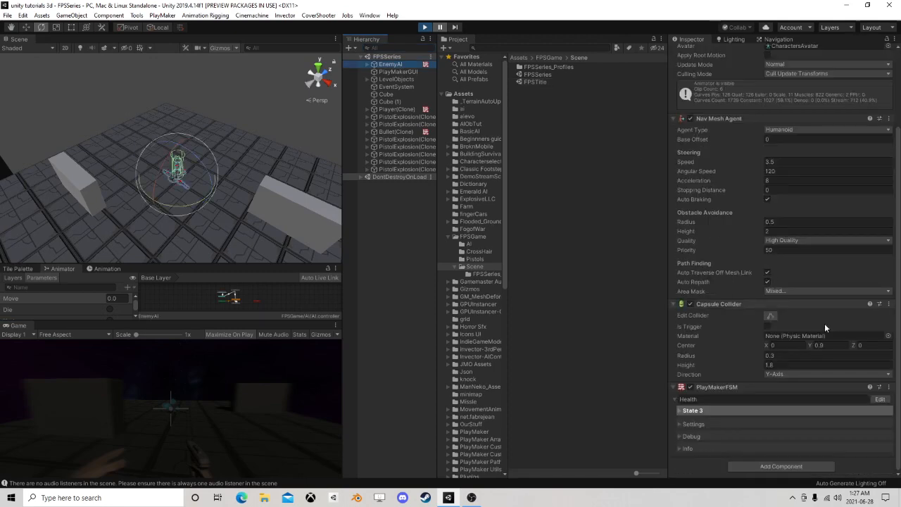
{"action": "left_click", "coordinate": [879, 398]}
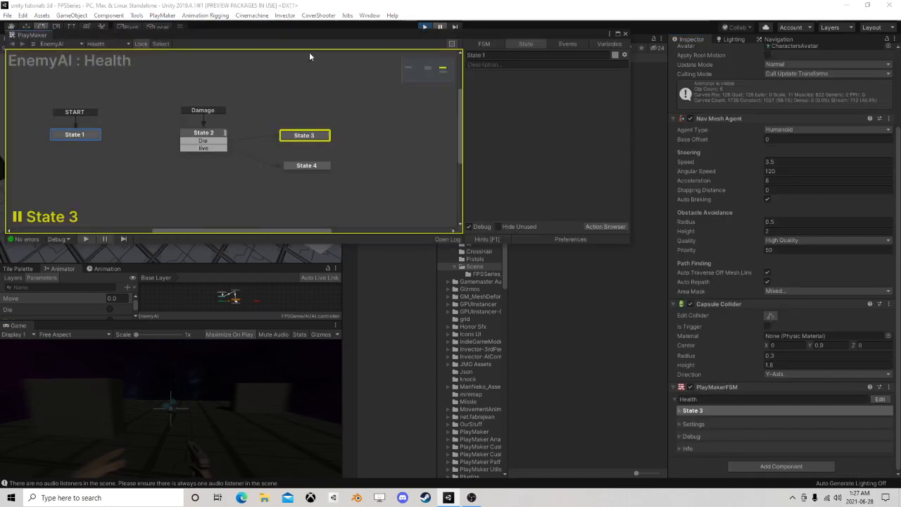
Step: Check State 3's actions in the running Health FSM and resume the game with the PlayMaker window still open
{"action": "left_click_drag", "start_coordinate": [312, 33], "coordinate": [648, 58]}
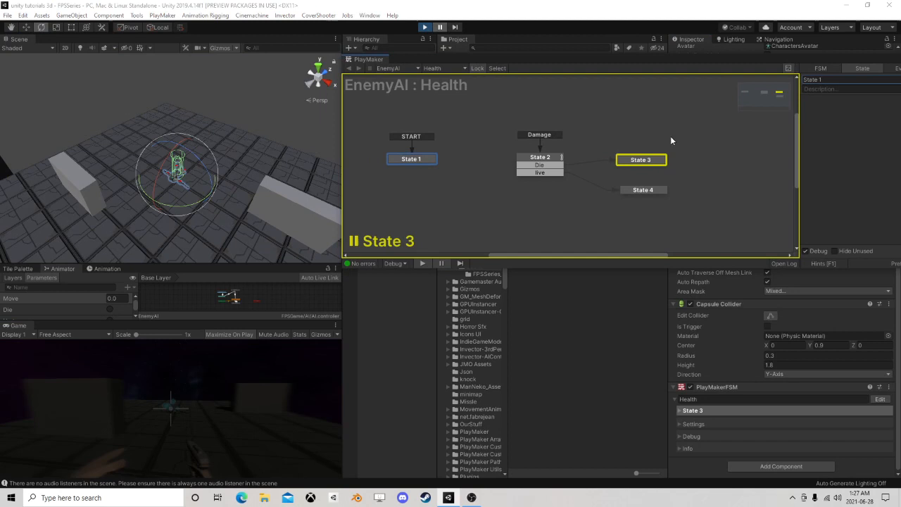
{"action": "left_click", "coordinate": [651, 166]}
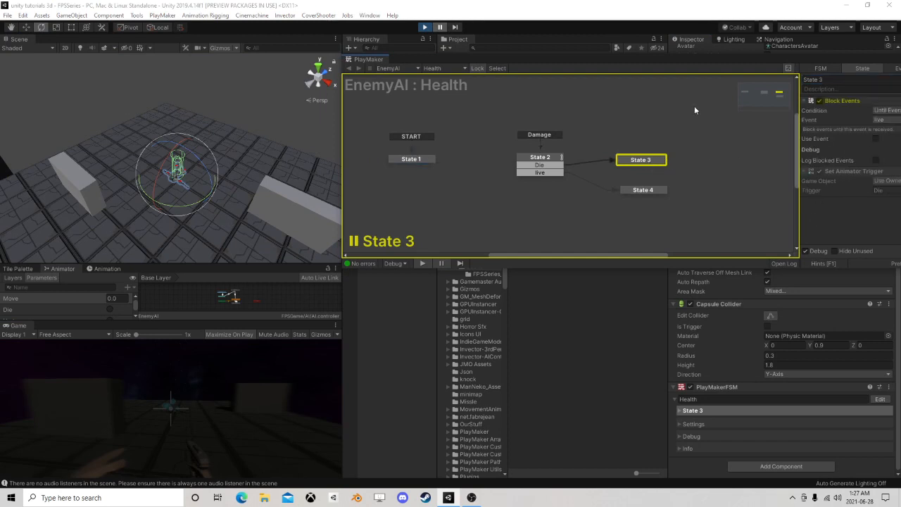
{"action": "left_click", "coordinate": [440, 28]}
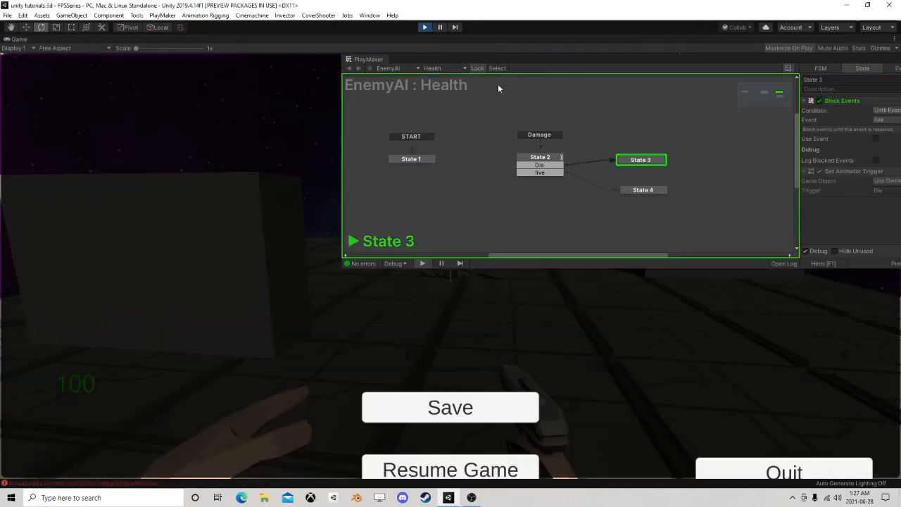
{"action": "left_click_drag", "start_coordinate": [505, 61], "coordinate": [128, 60]}
{"action": "left_click", "coordinate": [457, 472]}
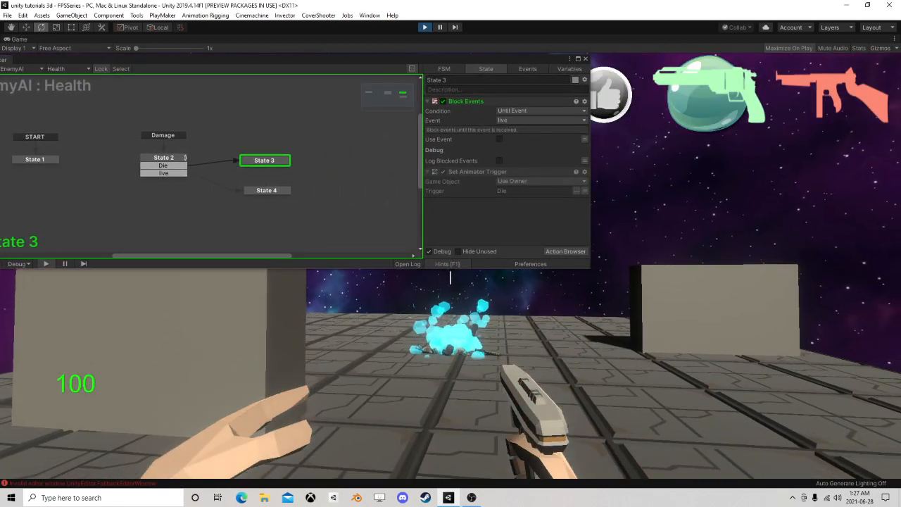
Step: Hide the PlayMaker hints and move the floating window clear of the game's crosshair
{"action": "left_click", "coordinate": [450, 265]}
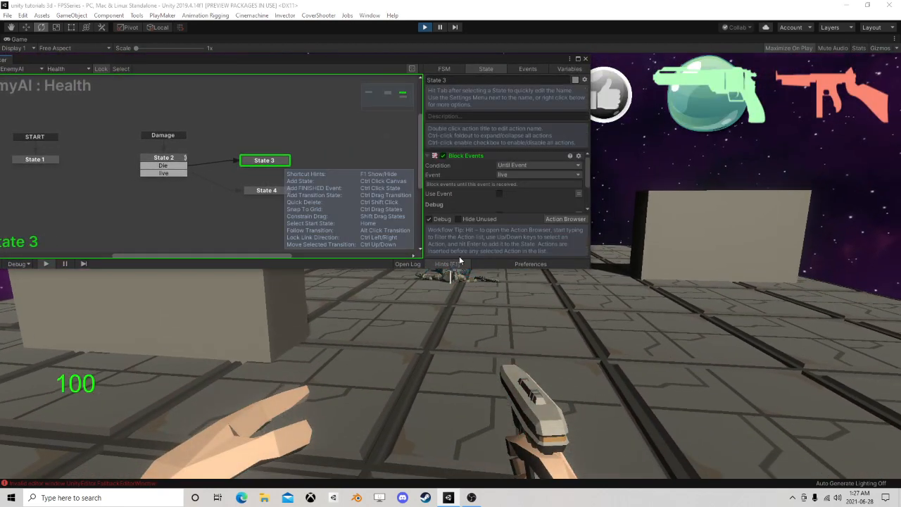
{"action": "left_click", "coordinate": [456, 264]}
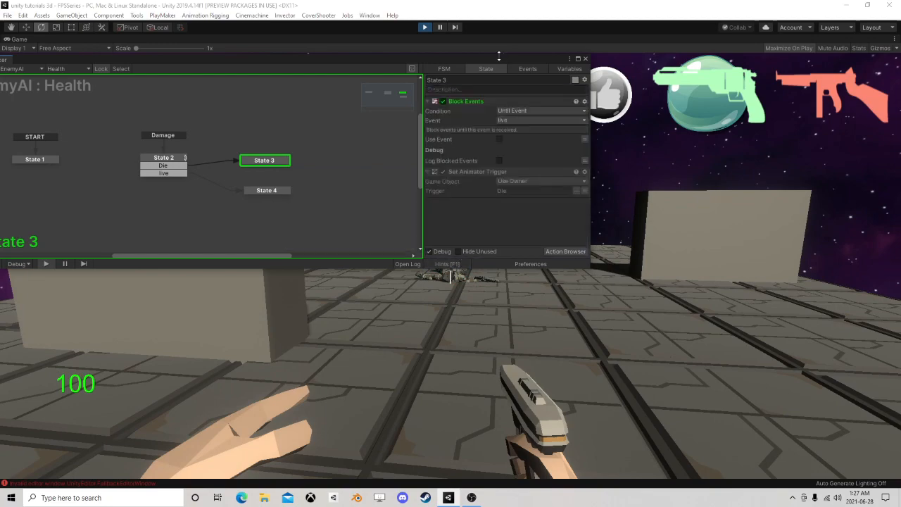
{"action": "left_click_drag", "start_coordinate": [499, 55], "coordinate": [493, 2]}
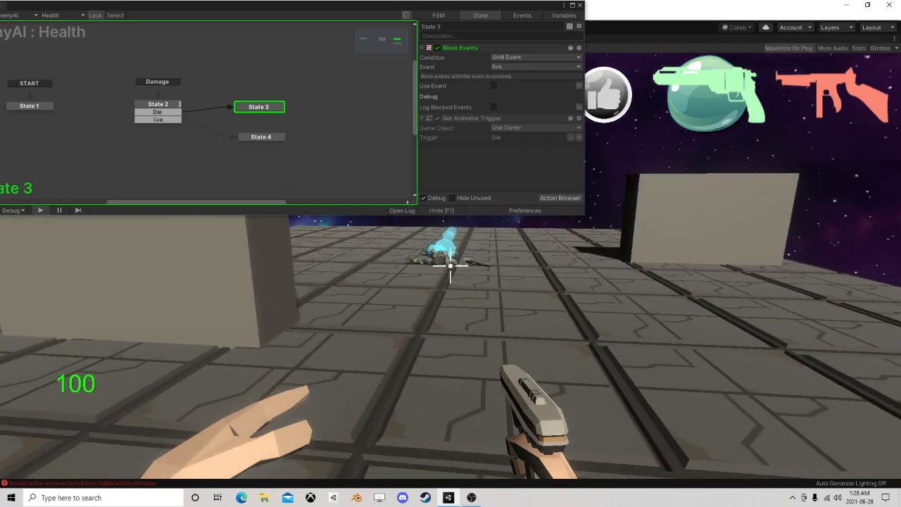
Step: Fire repeatedly at the dead enemy from different distances while watching the Health FSM's active state
{"action": "left_click", "coordinate": [450, 265]}
{"action": "left_click", "coordinate": [451, 265]}
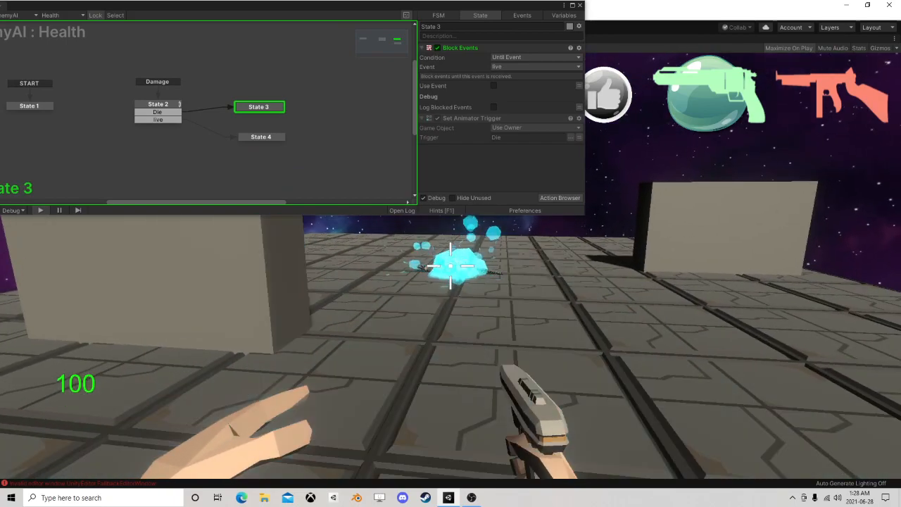
{"action": "key", "text": "shift+w"}
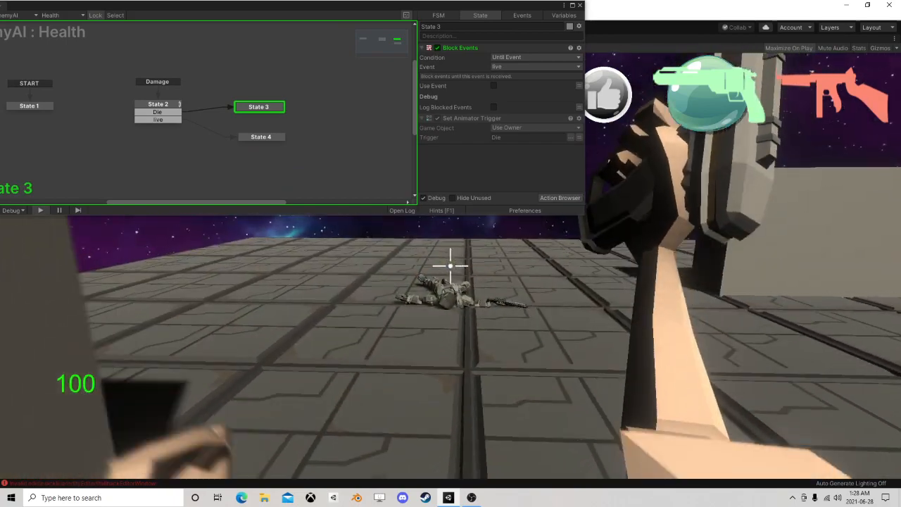
{"action": "left_click", "coordinate": [451, 265]}
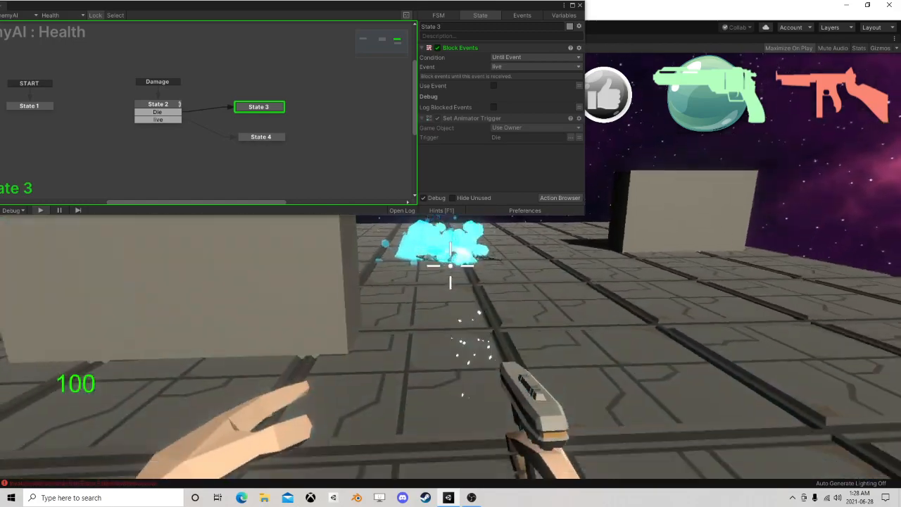
{"action": "left_click", "coordinate": [450, 266]}
{"action": "key", "text": "w"}
{"action": "left_click", "coordinate": [450, 265]}
{"action": "left_click", "coordinate": [450, 265]}
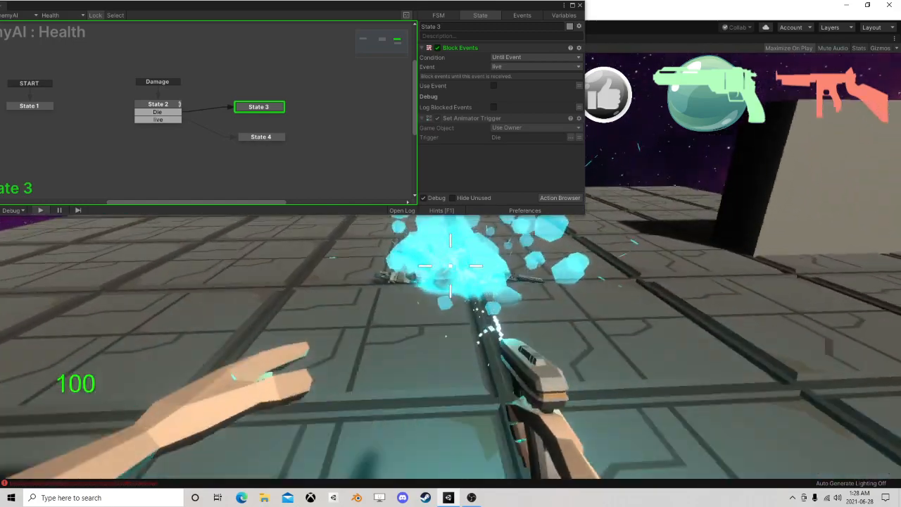
{"action": "left_click", "coordinate": [450, 265]}
{"action": "left_click", "coordinate": [451, 265]}
{"action": "key", "text": "s"}
{"action": "left_click", "coordinate": [450, 265]}
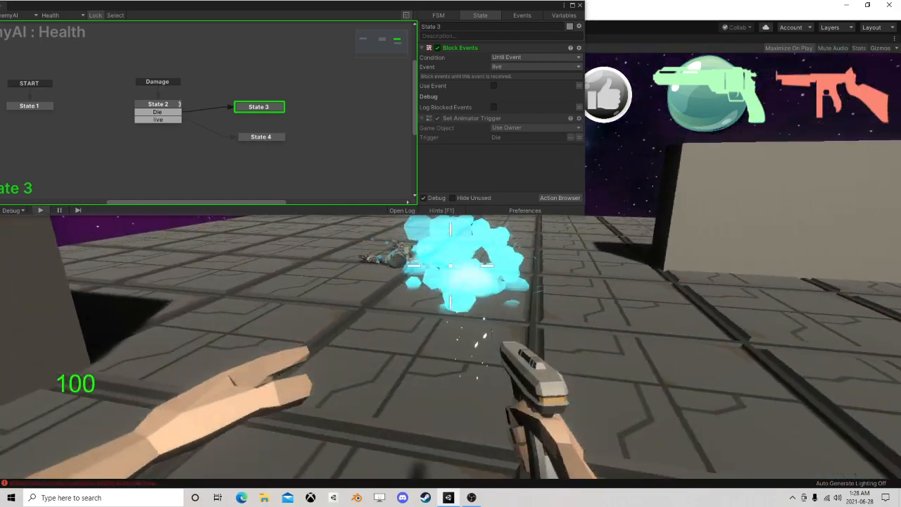
{"action": "key", "text": "w"}
{"action": "left_click", "coordinate": [451, 266]}
{"action": "left_click", "coordinate": [450, 265]}
{"action": "left_click", "coordinate": [451, 265]}
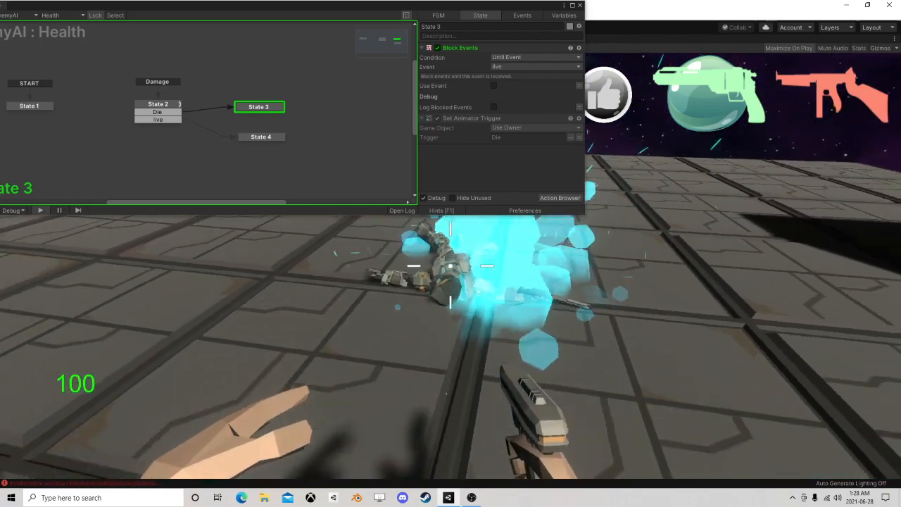
Step: Pause the game, move the floating PlayMaker window clear of the play controls, end the play test and close PlayMaker
{"action": "key", "text": "s"}
{"action": "key", "text": "Escape"}
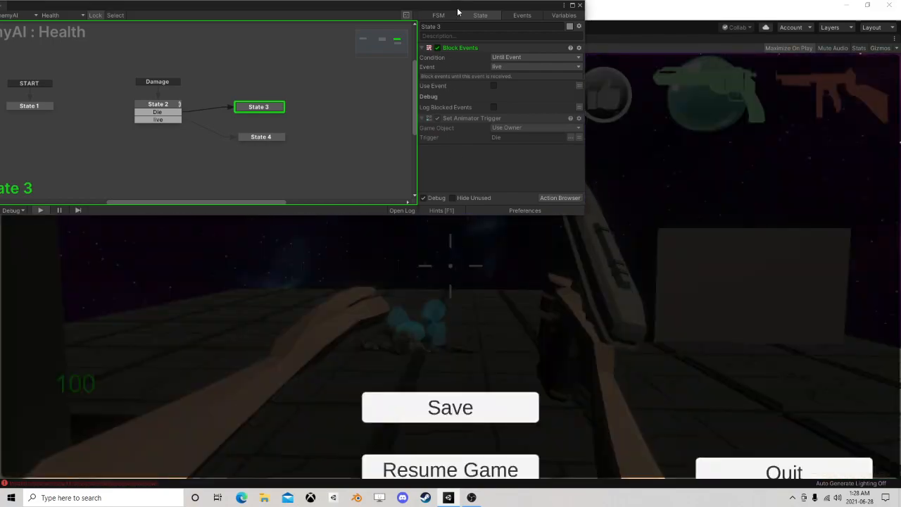
{"action": "left_click_drag", "start_coordinate": [458, 12], "coordinate": [481, 52]}
{"action": "left_click", "coordinate": [425, 28]}
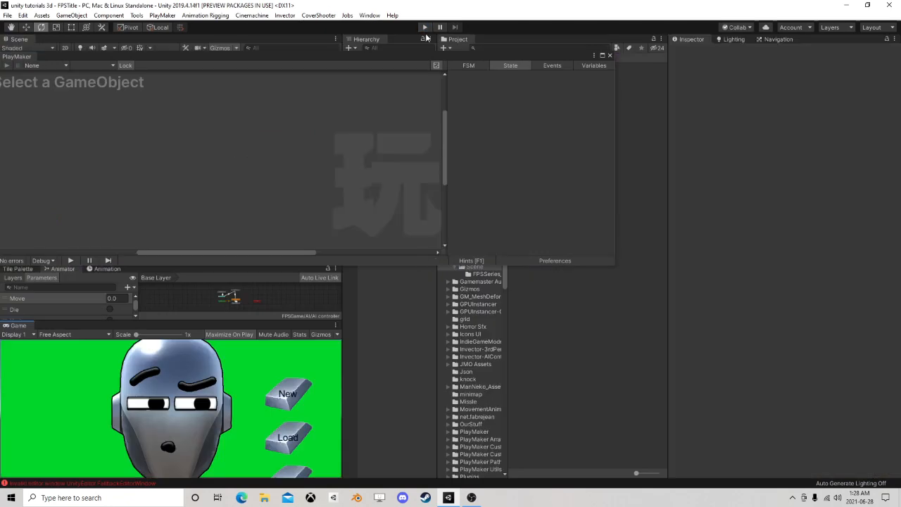
{"action": "left_click", "coordinate": [609, 55]}
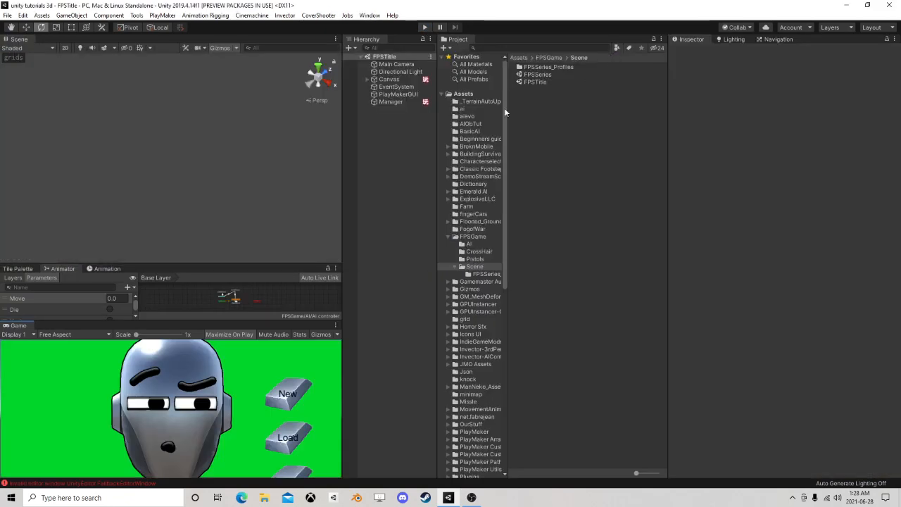
Step: Open the FPSSeries scene and bring up the EnemyAI object's Health FSM for editing
{"action": "left_click", "coordinate": [392, 71]}
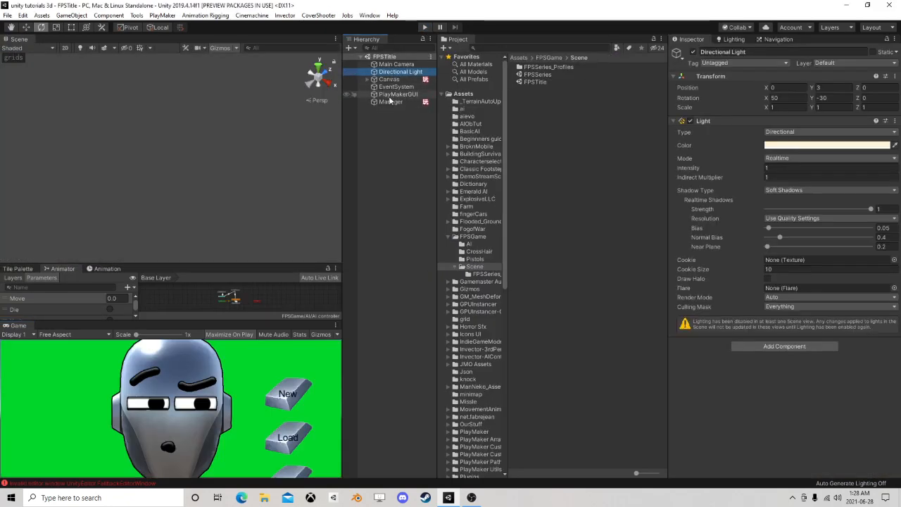
{"action": "double_click", "coordinate": [539, 75]}
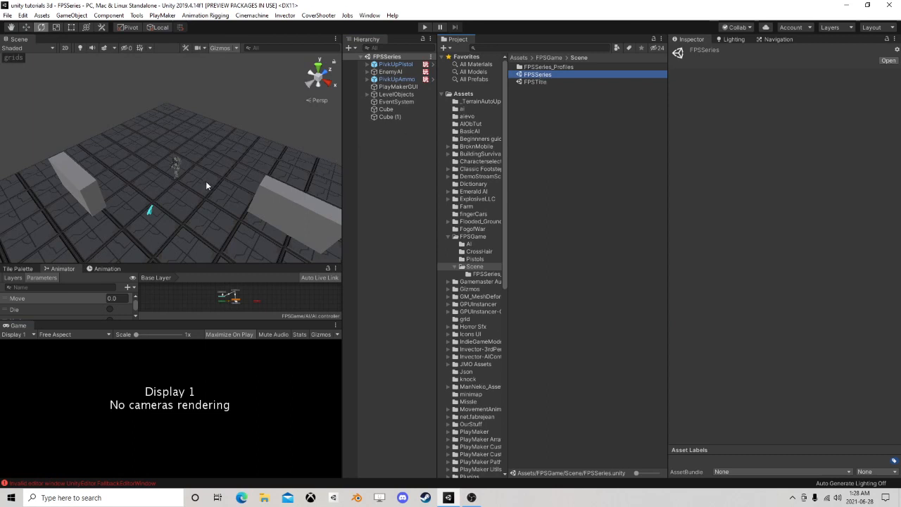
{"action": "scroll", "coordinate": [207, 182], "scroll_direction": "up", "scroll_amount": 3}
{"action": "left_click", "coordinate": [398, 78]}
{"action": "left_click", "coordinate": [399, 73]}
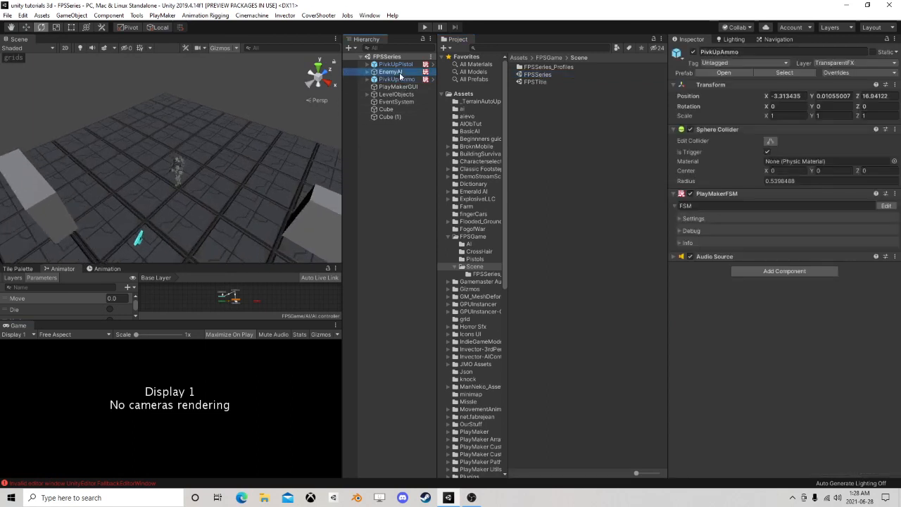
{"action": "scroll", "coordinate": [777, 288], "scroll_direction": "down", "scroll_amount": 5}
{"action": "left_click", "coordinate": [882, 412]}
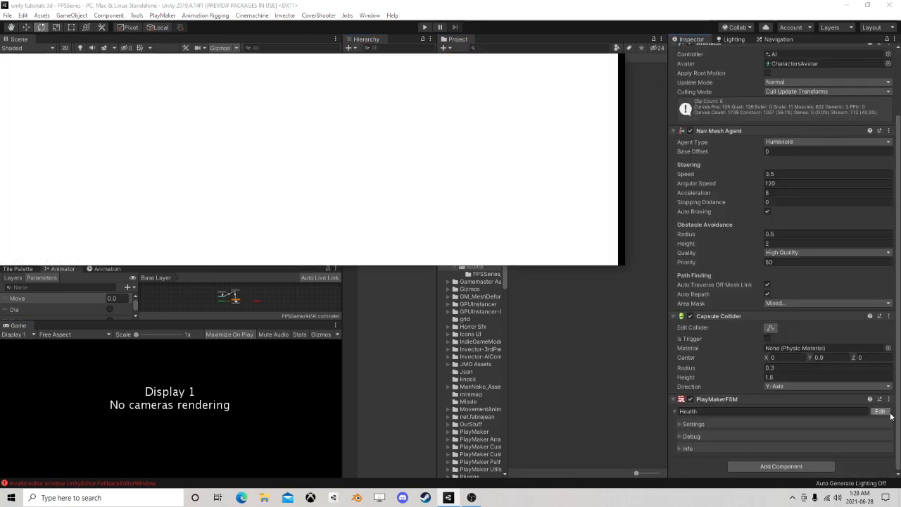
Step: Review the actions of States 2, 3 and 4 in the Health FSM, and close the PlayMaker window
{"action": "left_click", "coordinate": [215, 163]}
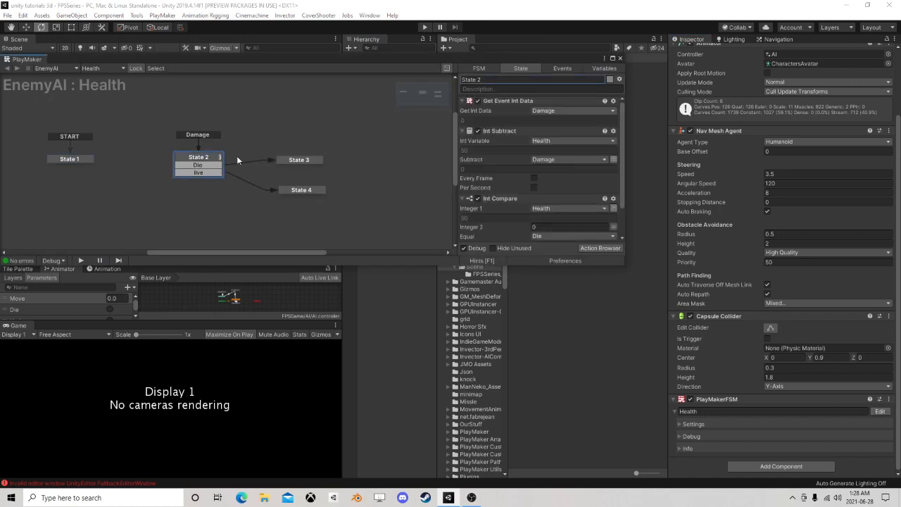
{"action": "left_click", "coordinate": [297, 161]}
{"action": "left_click", "coordinate": [305, 191]}
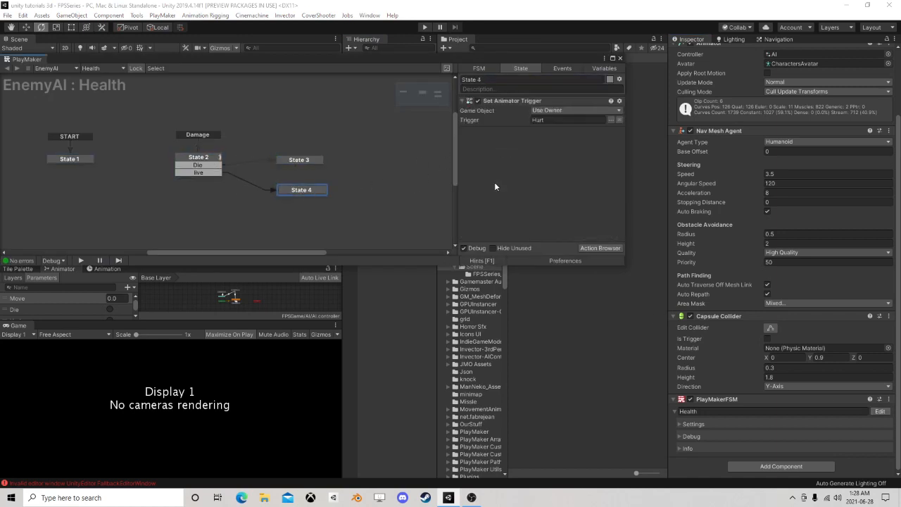
{"action": "left_click", "coordinate": [197, 164]}
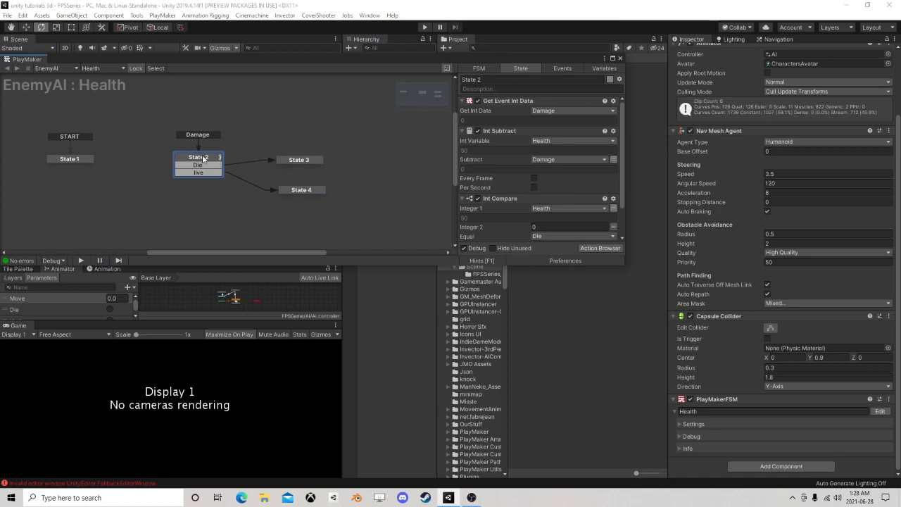
{"action": "left_click", "coordinate": [294, 161]}
{"action": "mouse_move", "coordinate": [190, 159]}
{"action": "left_mouse_down"}
{"action": "mouse_move", "coordinate": [195, 170]}
{"action": "mouse_move", "coordinate": [199, 161]}
{"action": "left_mouse_up"}
{"action": "left_click", "coordinate": [620, 58]}
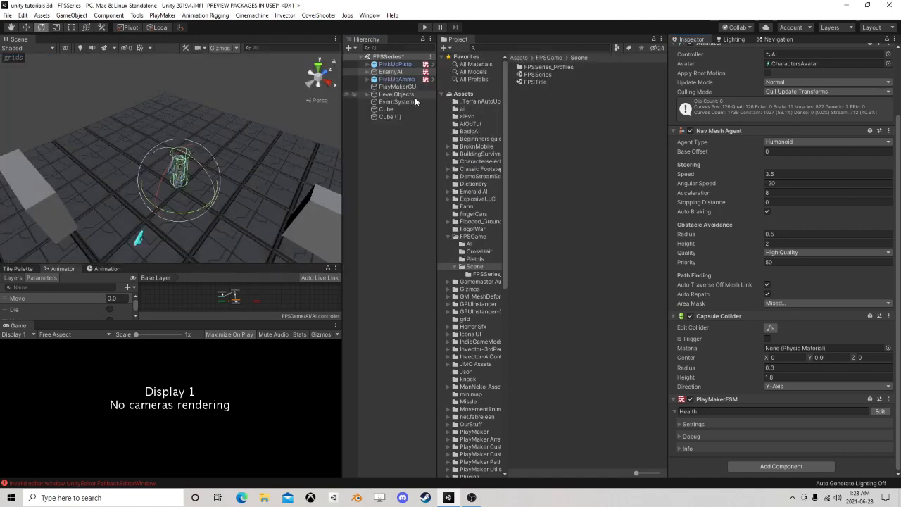
Step: Move the EnemyAI across the floor, away from the wall blocks and toward the edge of the level
{"action": "left_click_drag", "start_coordinate": [228, 191], "coordinate": [21, 185], "text": "alt"}
{"action": "middle_click_drag", "start_coordinate": [188, 187], "coordinate": [33, 127]}
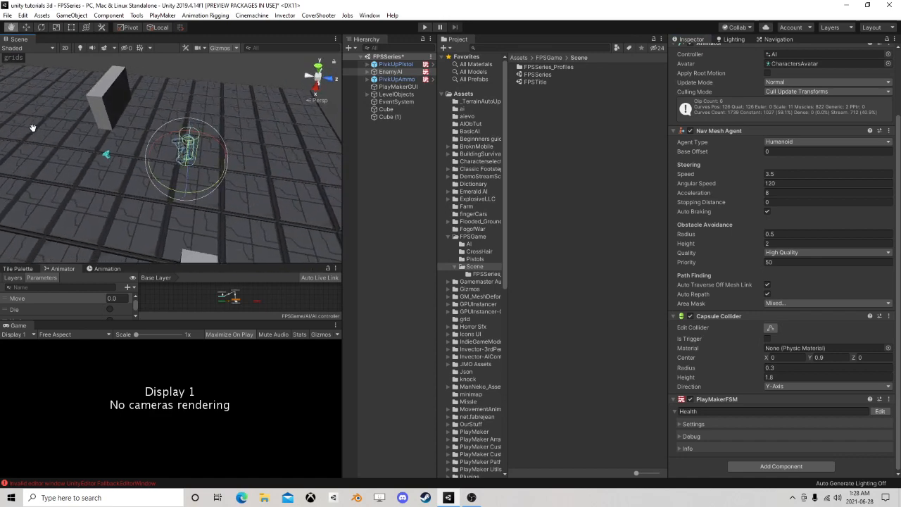
{"action": "scroll", "coordinate": [161, 126], "scroll_direction": "down", "scroll_amount": 2}
{"action": "left_click_drag", "start_coordinate": [161, 121], "coordinate": [78, 67], "text": "alt"}
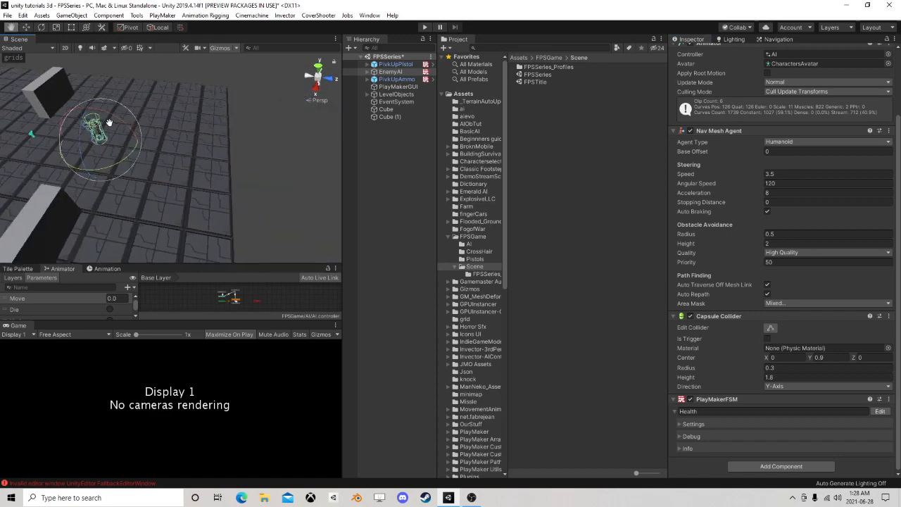
{"action": "left_click", "coordinate": [28, 28]}
{"action": "left_click_drag", "start_coordinate": [110, 142], "coordinate": [203, 163]}
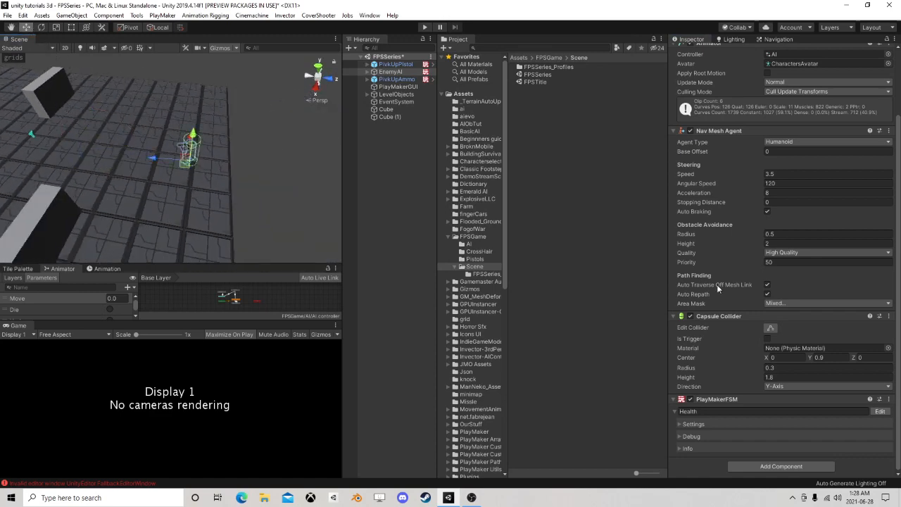
{"action": "left_click", "coordinate": [773, 466]}
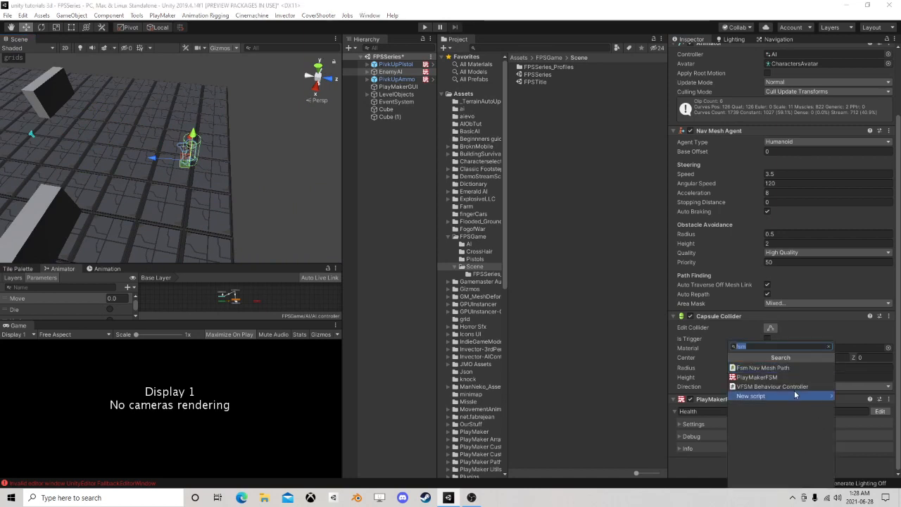
{"action": "left_click", "coordinate": [603, 206]}
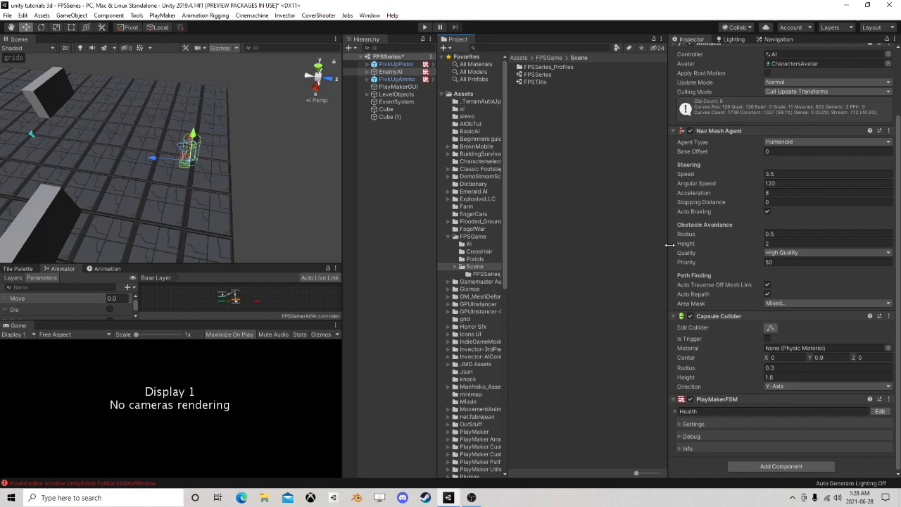
Step: Switch to the FPSTitle scene, saving the FPSSeries changes, and open the Manager object's Manager FSM
{"action": "double_click", "coordinate": [540, 82]}
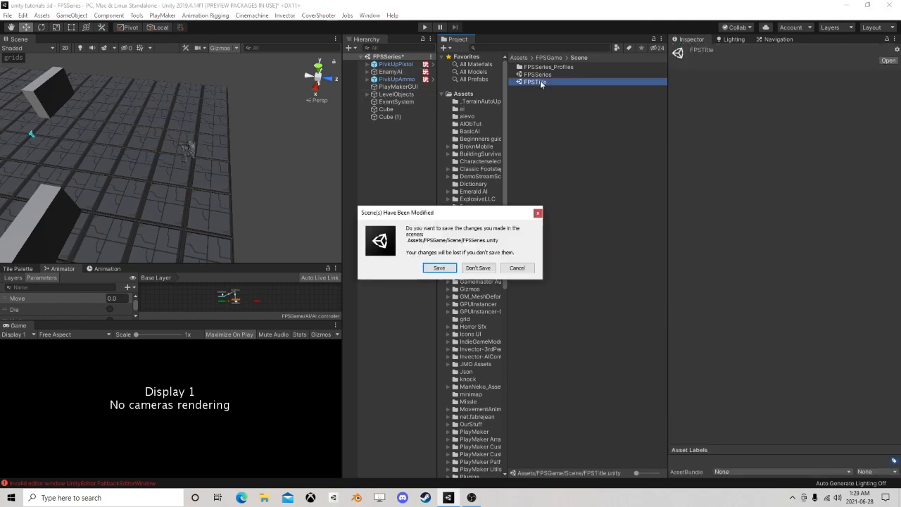
{"action": "left_click", "coordinate": [438, 268]}
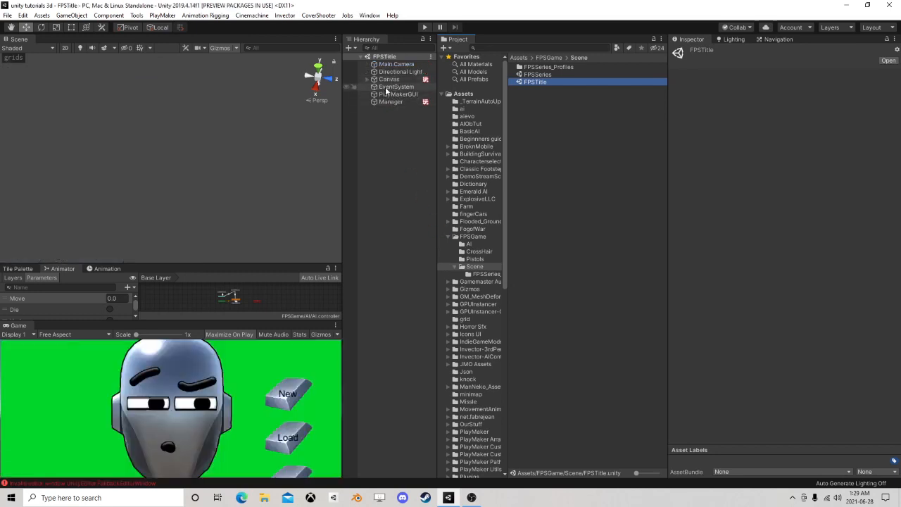
{"action": "left_click", "coordinate": [390, 101]}
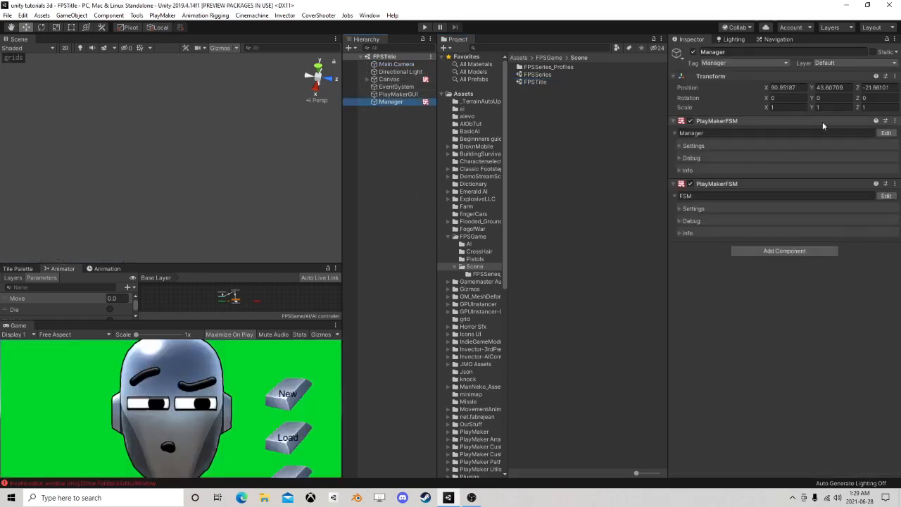
{"action": "left_click", "coordinate": [886, 133]}
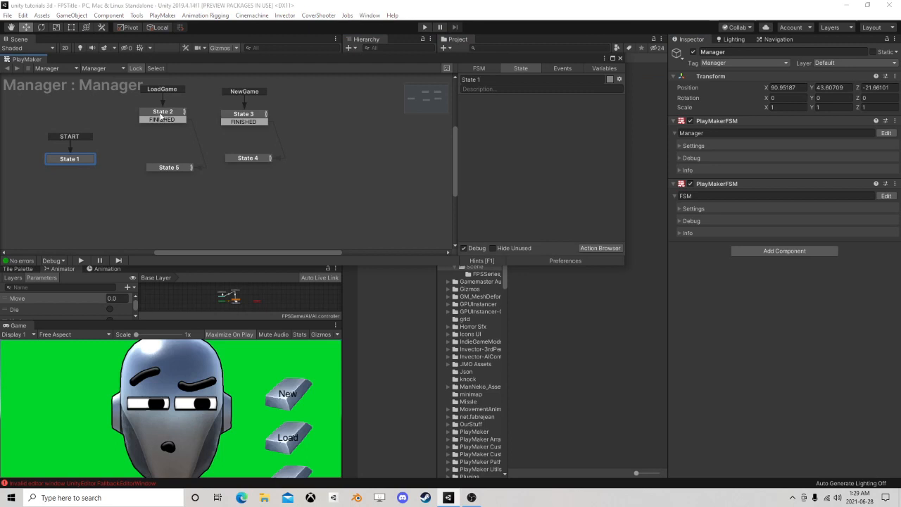
Step: Check how the new-game branch loads the scene in State 3 and creates the player in State 4
{"action": "left_click", "coordinate": [161, 116]}
{"action": "left_click", "coordinate": [247, 117]}
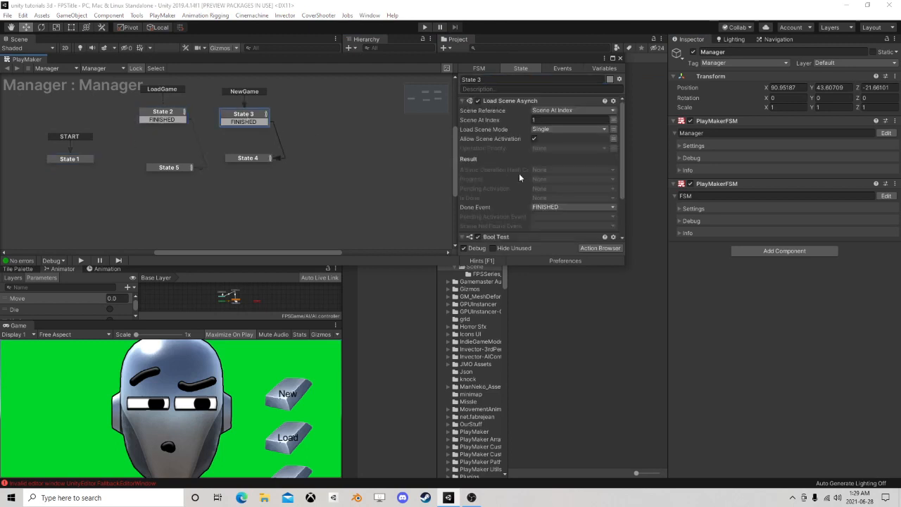
{"action": "scroll", "coordinate": [519, 173], "scroll_direction": "down", "scroll_amount": 3}
{"action": "left_click", "coordinate": [251, 159]}
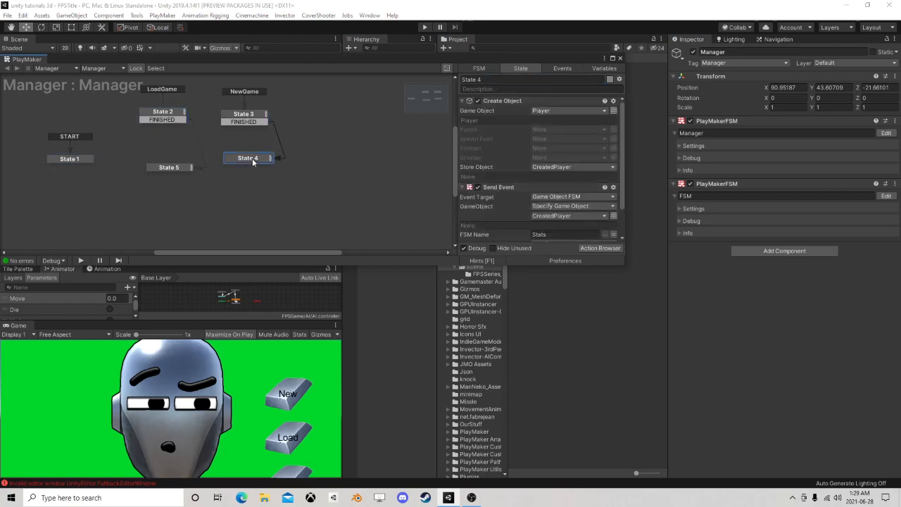
{"action": "scroll", "coordinate": [506, 155], "scroll_direction": "down", "scroll_amount": 1}
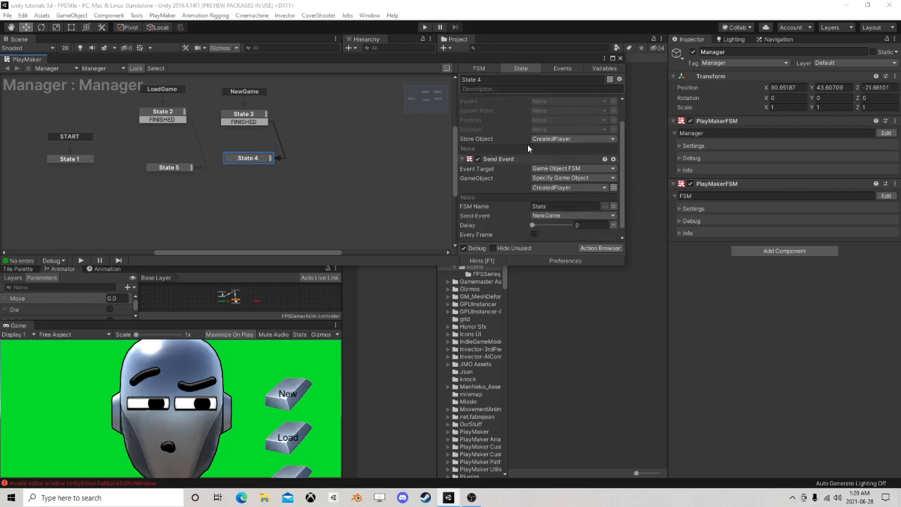
{"action": "scroll", "coordinate": [536, 160], "scroll_direction": "down", "scroll_amount": 1}
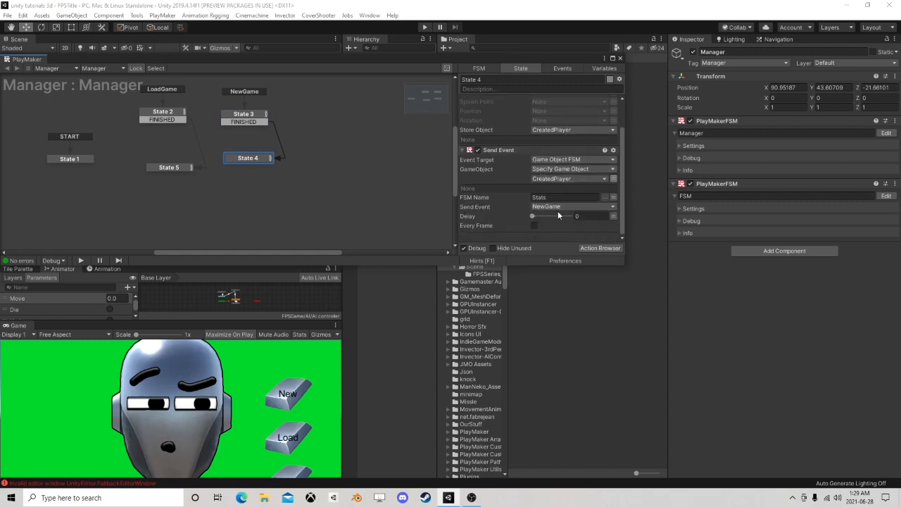
{"action": "scroll", "coordinate": [532, 209], "scroll_direction": "up", "scroll_amount": 2}
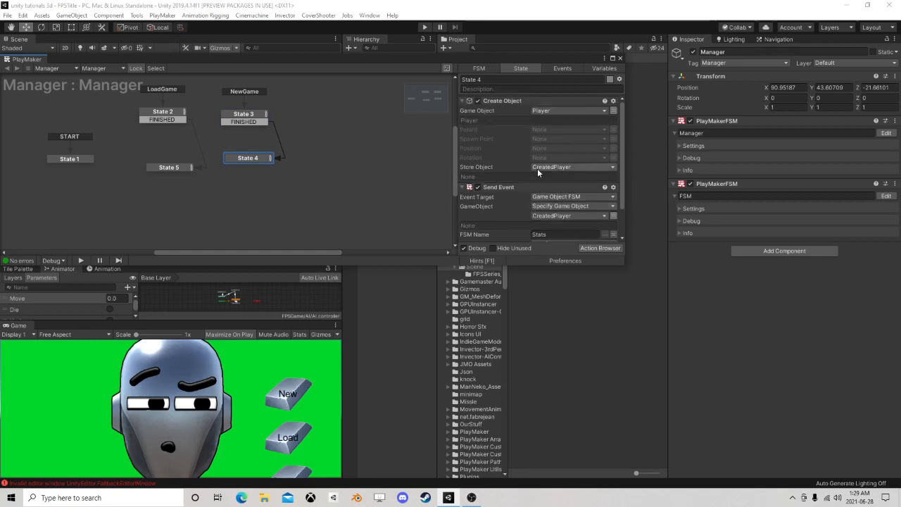
Step: Convert the Manager FSM's CreatedPlayer variable into a global variable
{"action": "left_click", "coordinate": [603, 68]}
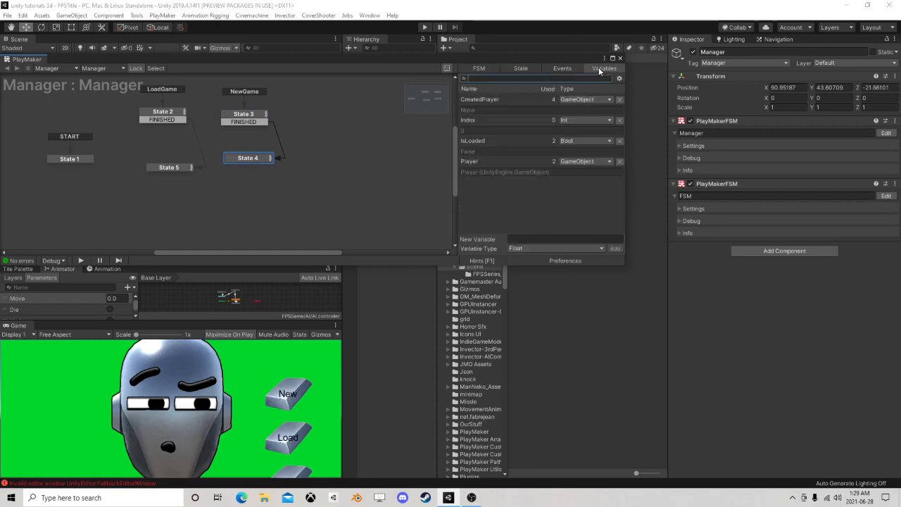
{"action": "left_click", "coordinate": [492, 100]}
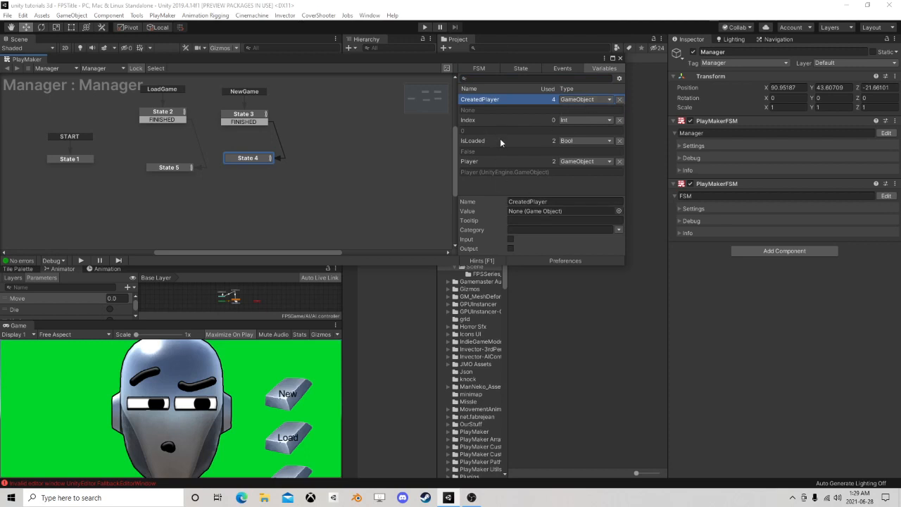
{"action": "right_click", "coordinate": [498, 105]}
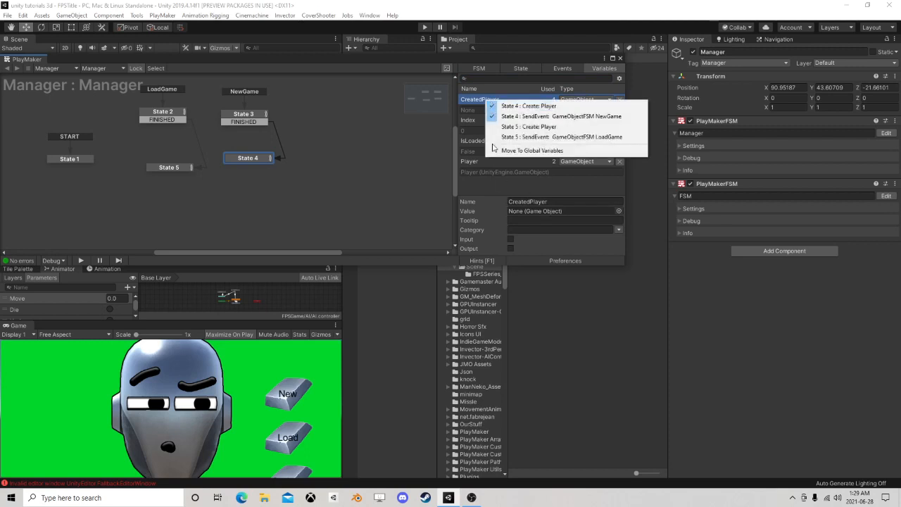
{"action": "left_click", "coordinate": [507, 151]}
{"action": "left_click", "coordinate": [469, 268]}
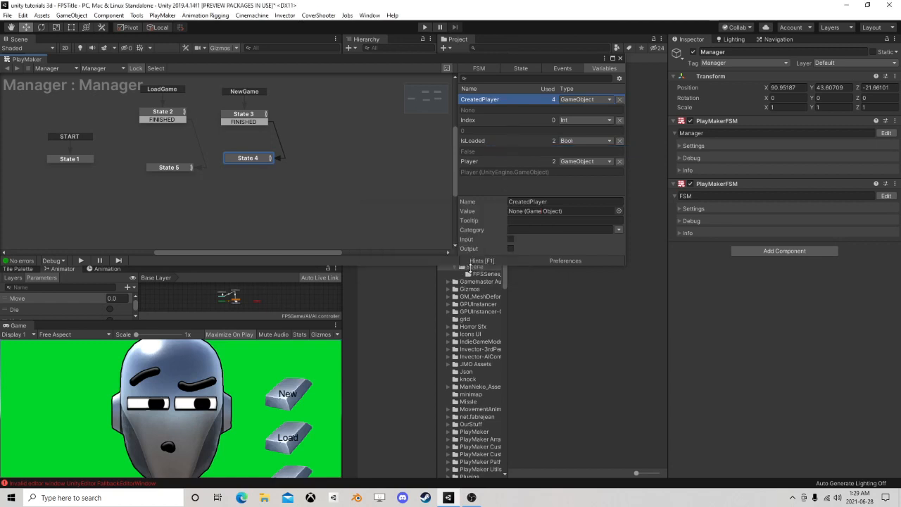
Step: Set the target game object of State 4's Send Event action to the global CreatedPlayer variable
{"action": "left_click", "coordinate": [257, 159]}
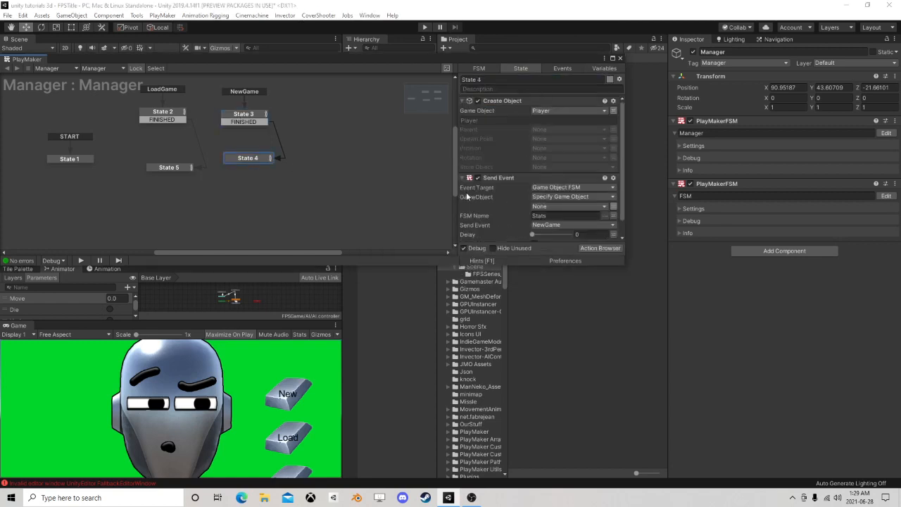
{"action": "scroll", "coordinate": [556, 204], "scroll_direction": "down", "scroll_amount": 1}
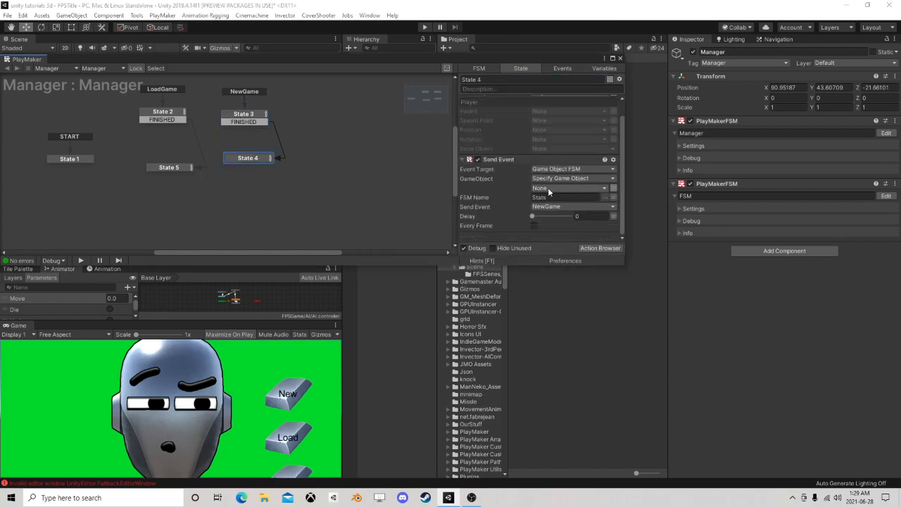
{"action": "left_click", "coordinate": [549, 189]}
{"action": "mouse_move", "coordinate": [563, 219]}
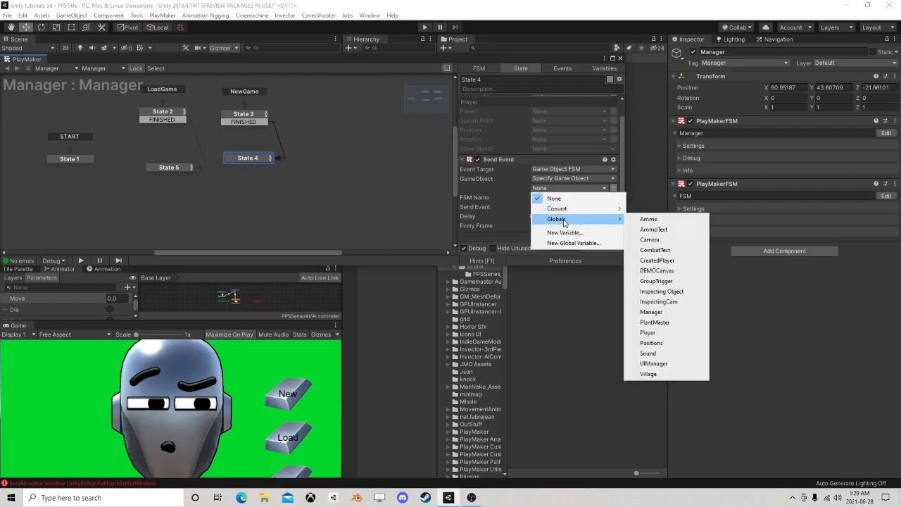
{"action": "left_click", "coordinate": [687, 260]}
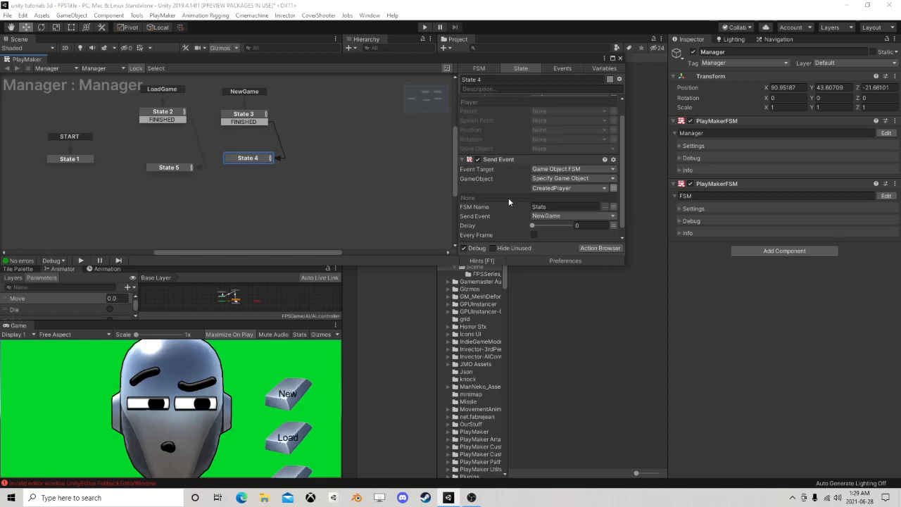
Step: Store the object created by State 4's Create Object action in the global CreatedPlayer variable
{"action": "scroll", "coordinate": [508, 198], "scroll_direction": "up", "scroll_amount": 1}
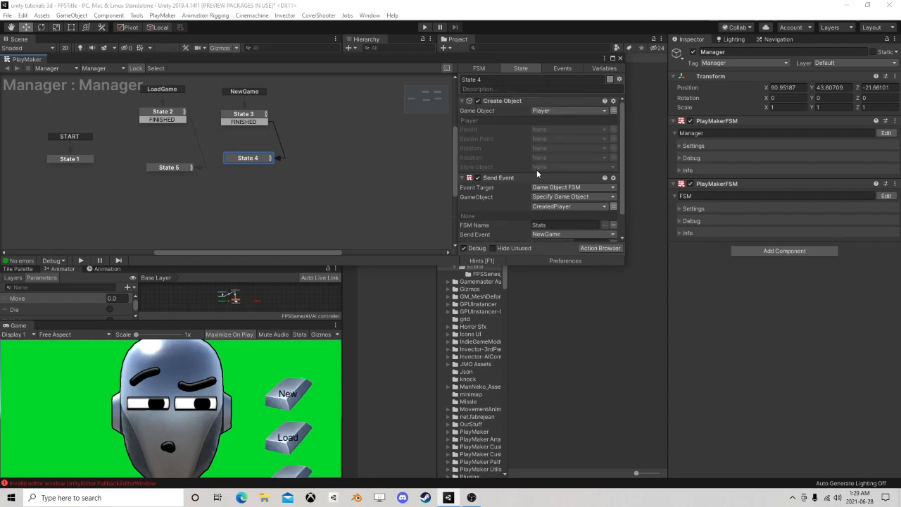
{"action": "left_click", "coordinate": [538, 169]}
{"action": "mouse_move", "coordinate": [566, 188]}
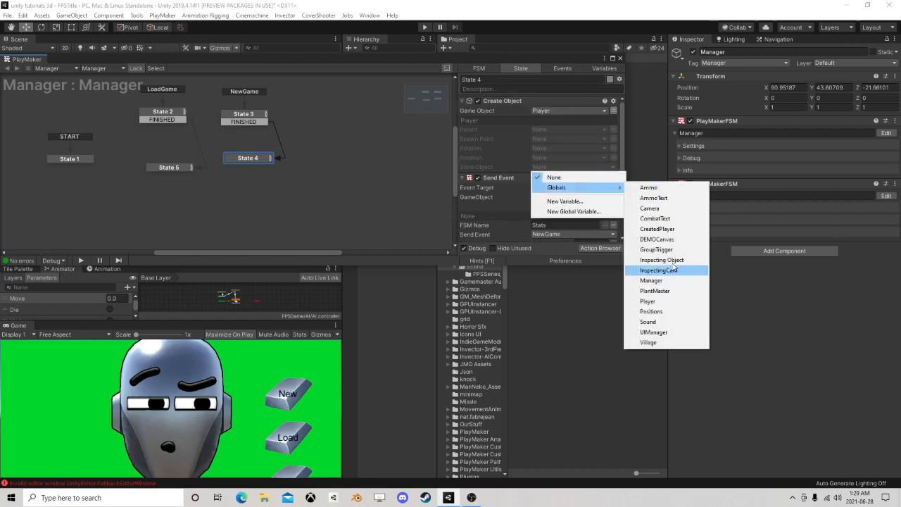
{"action": "left_click", "coordinate": [658, 229]}
{"action": "scroll", "coordinate": [546, 176], "scroll_direction": "down", "scroll_amount": 2}
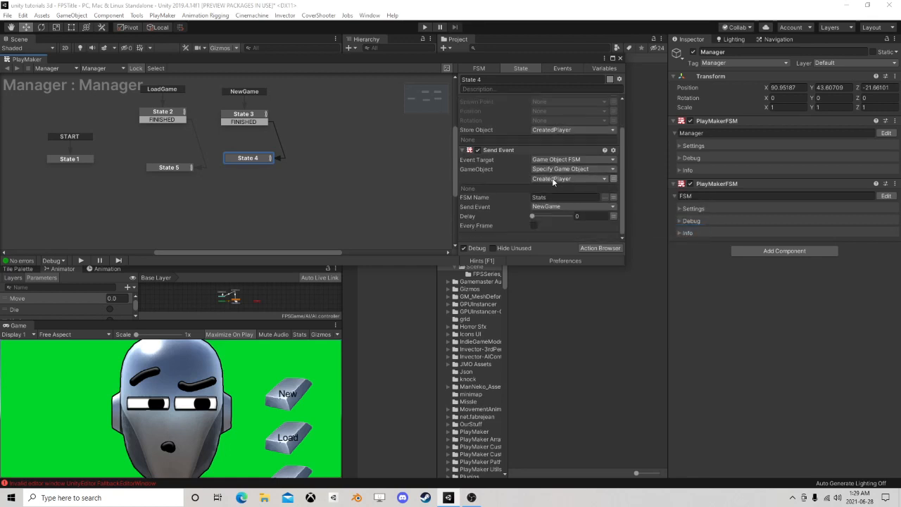
Step: Store the object created by the load-game branch's State 5 Create Object action in the global CreatedPlayer variable
{"action": "left_click", "coordinate": [169, 115]}
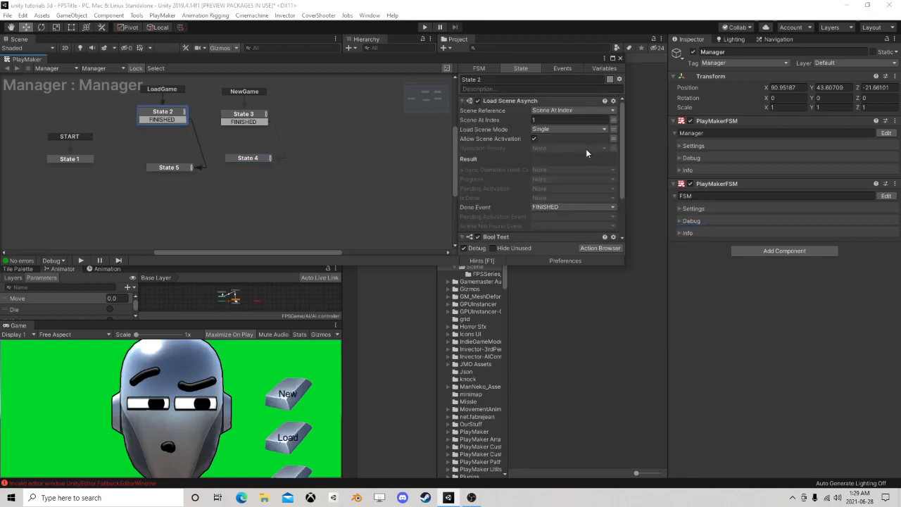
{"action": "scroll", "coordinate": [552, 186], "scroll_direction": "up", "scroll_amount": 1}
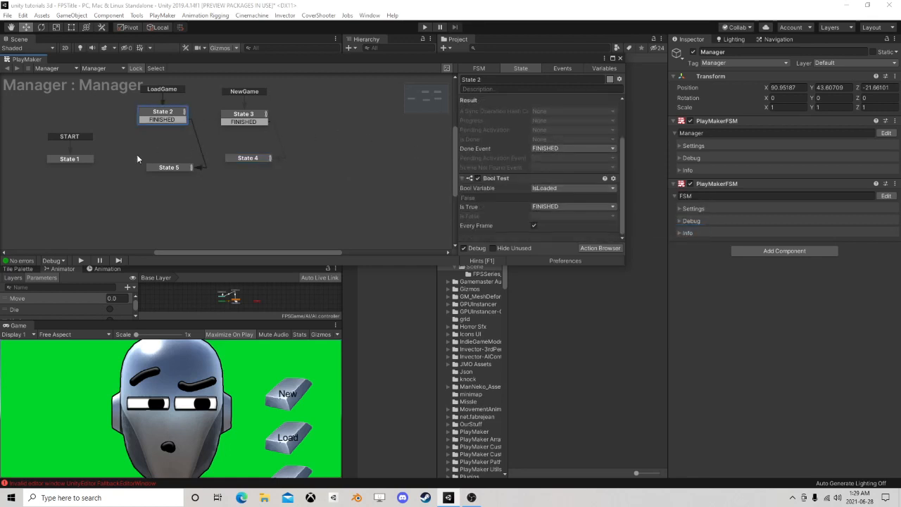
{"action": "left_click", "coordinate": [177, 168]}
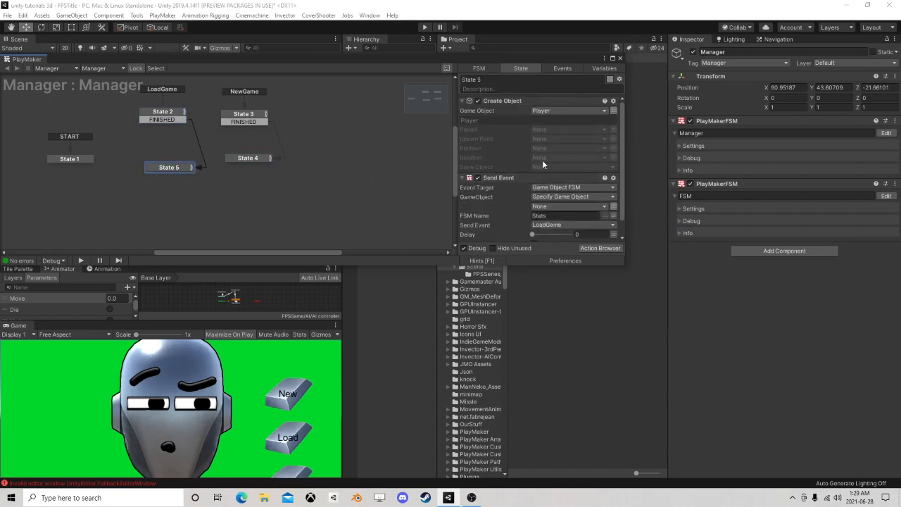
{"action": "left_click", "coordinate": [541, 166]}
{"action": "mouse_move", "coordinate": [565, 188]}
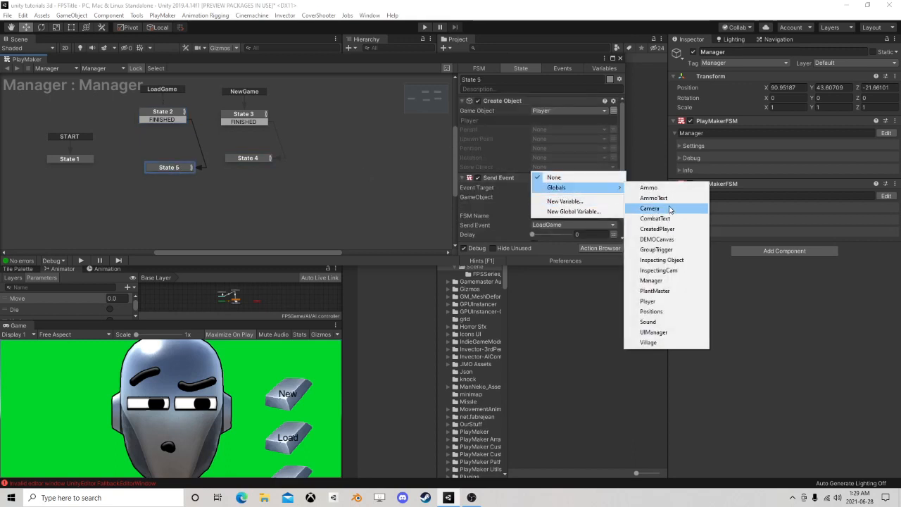
{"action": "left_click", "coordinate": [658, 229]}
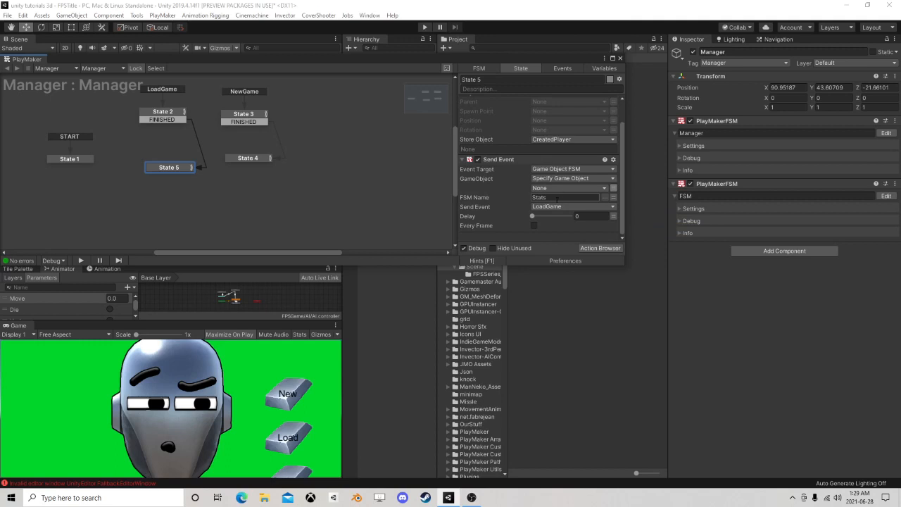
Step: Set the target game object of State 5's Send Event action to the global CreatedPlayer variable and close the FSM editor
{"action": "left_click", "coordinate": [554, 189]}
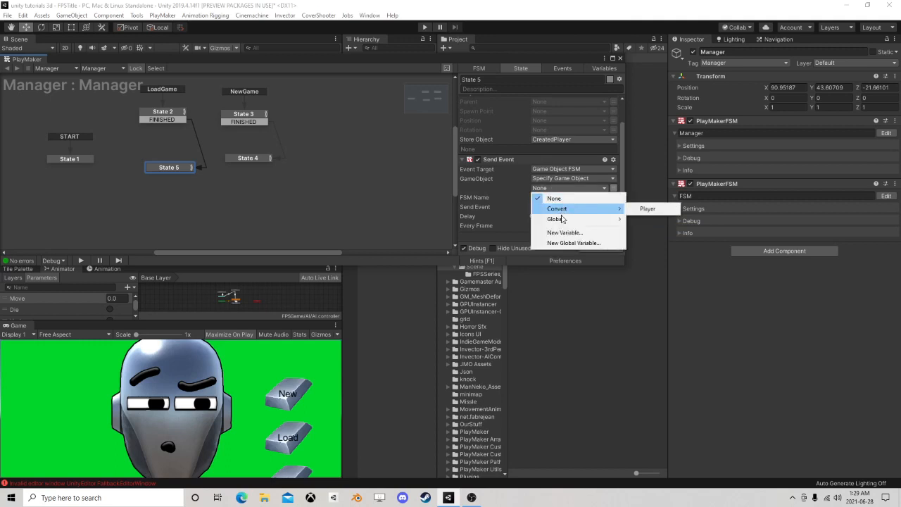
{"action": "mouse_move", "coordinate": [562, 219]}
{"action": "left_click", "coordinate": [651, 260]}
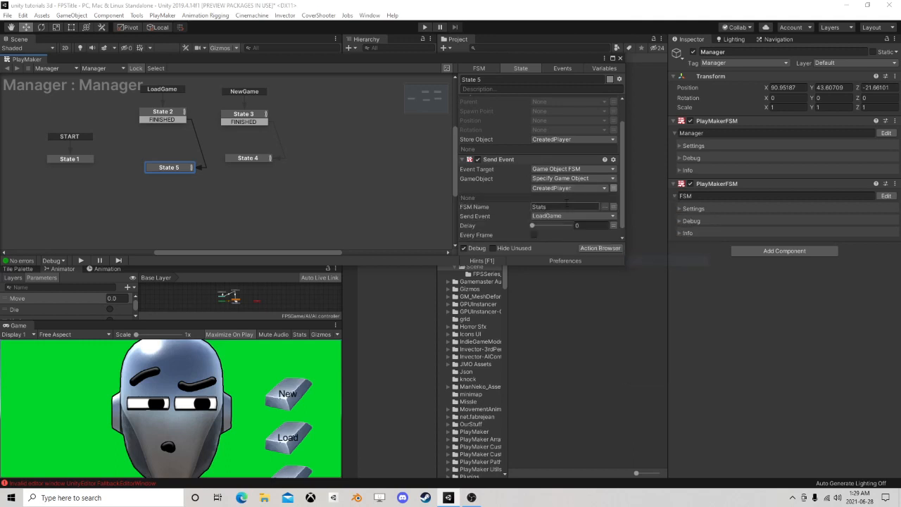
{"action": "left_click", "coordinate": [620, 58]}
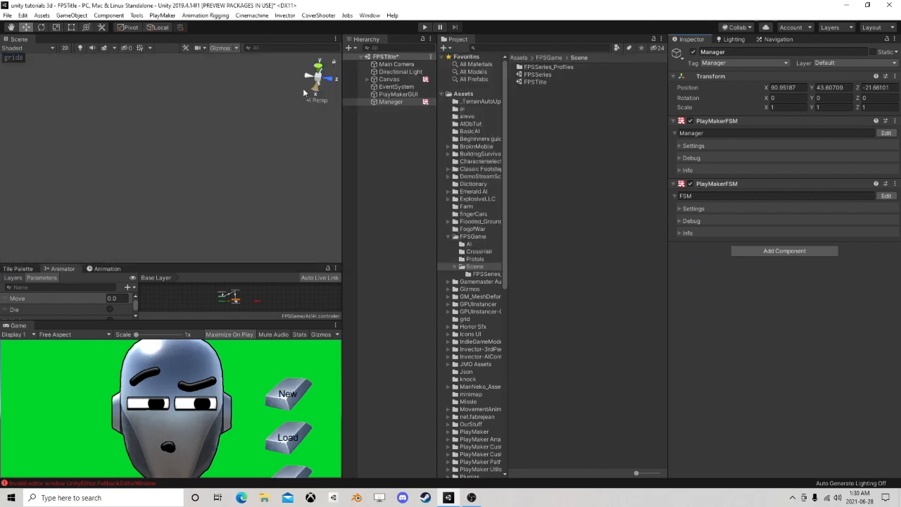
Step: Playtest the title scene by starting a new game, pause it, and select the Manager under DontDestroyOnLoad
{"action": "left_click", "coordinate": [426, 28]}
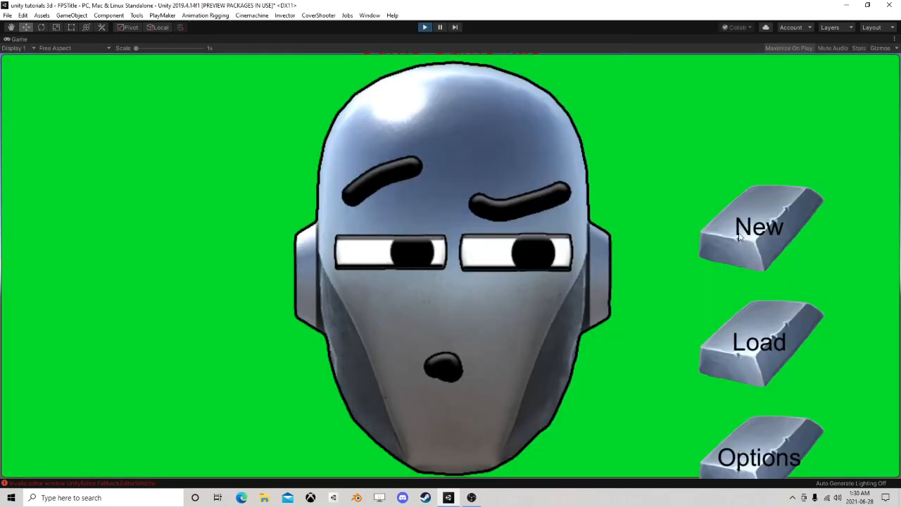
{"action": "left_click", "coordinate": [739, 238]}
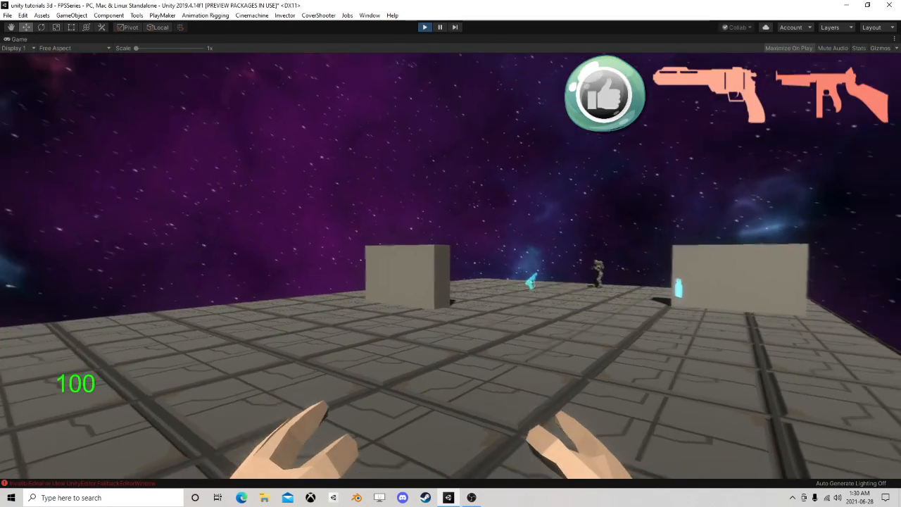
{"action": "key", "text": "Escape"}
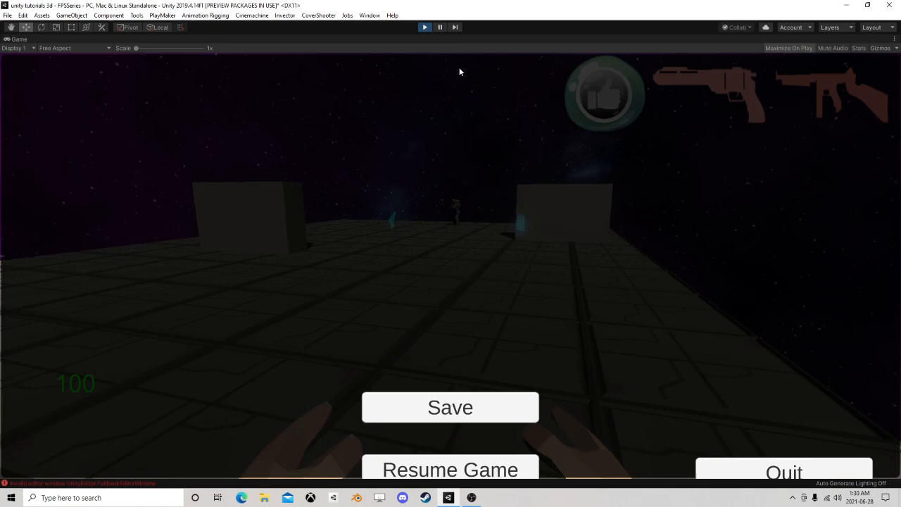
{"action": "left_click", "coordinate": [439, 28]}
{"action": "left_click", "coordinate": [360, 57]}
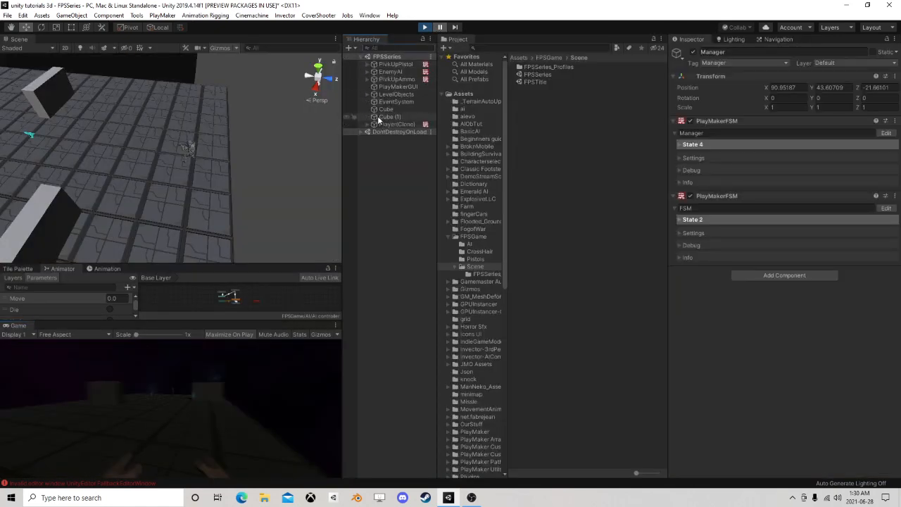
{"action": "left_click", "coordinate": [360, 132]}
{"action": "left_click", "coordinate": [391, 140]}
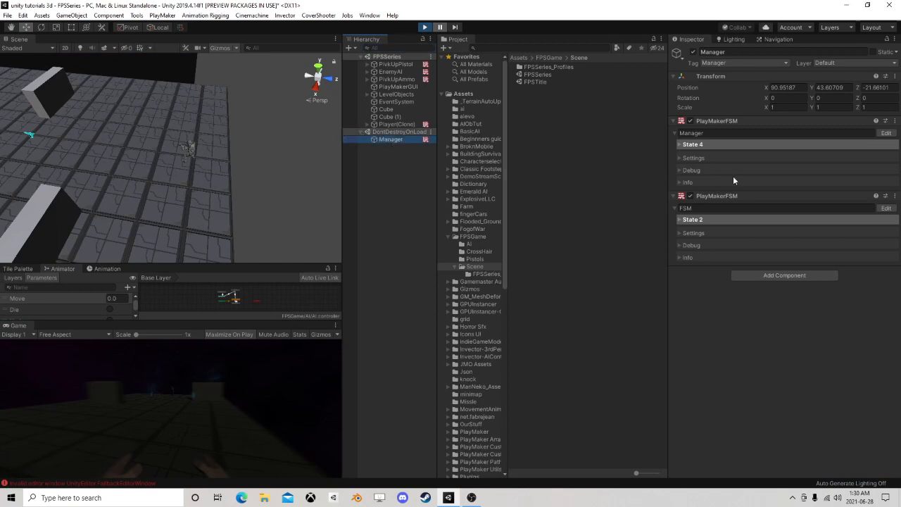
Step: Check the runtime value of CreatedPlayer in the Manager FSM and the global variables list, and end the playtest
{"action": "left_click", "coordinate": [886, 133]}
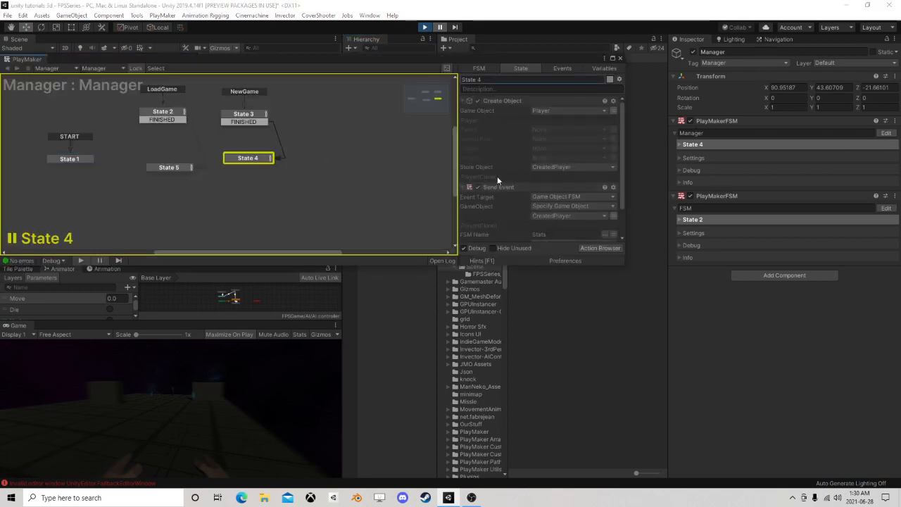
{"action": "scroll", "coordinate": [479, 200], "scroll_direction": "down", "scroll_amount": 2}
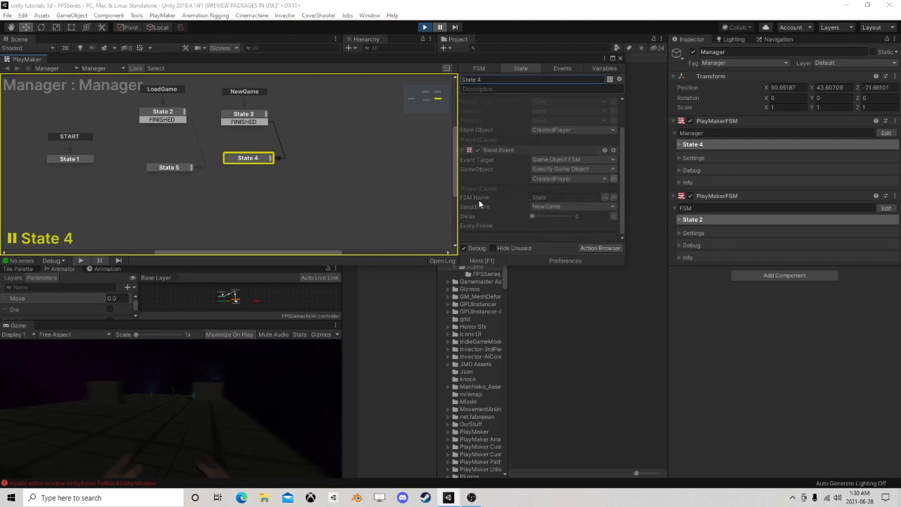
{"action": "left_click", "coordinate": [603, 68]}
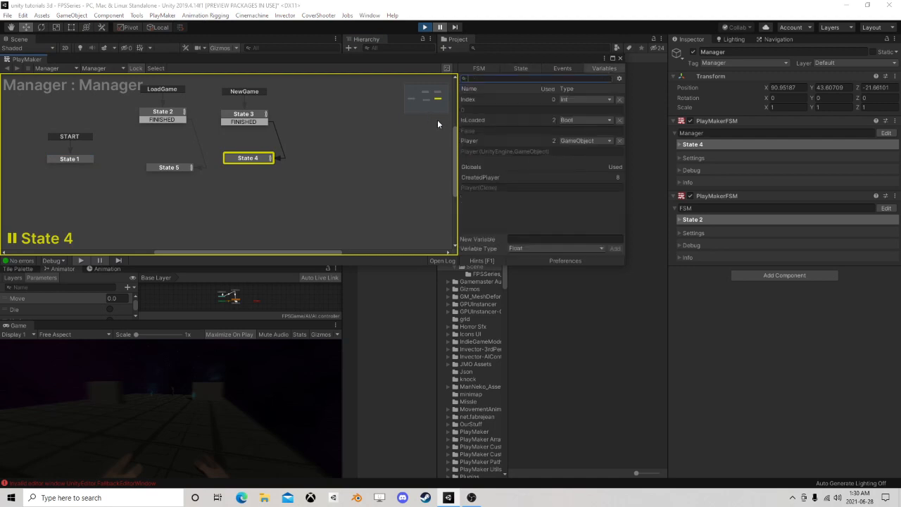
{"action": "left_click", "coordinate": [619, 79]}
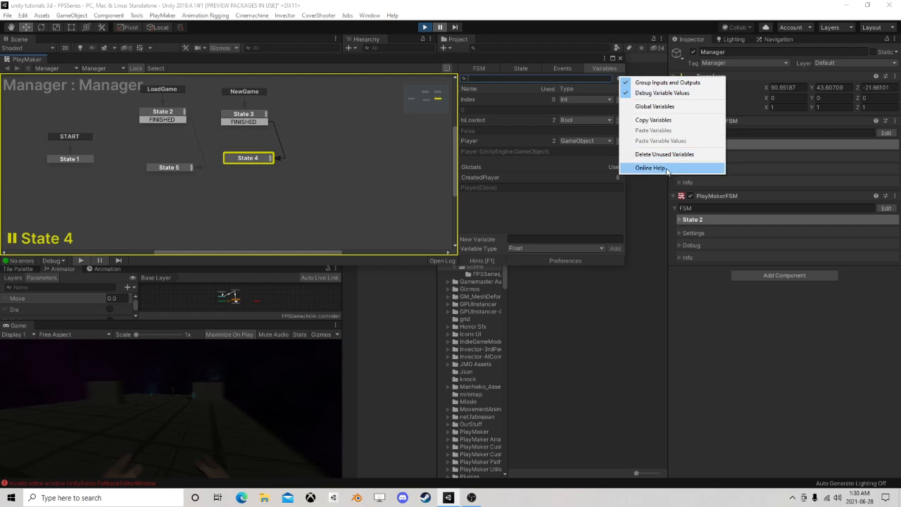
{"action": "left_click", "coordinate": [667, 106]}
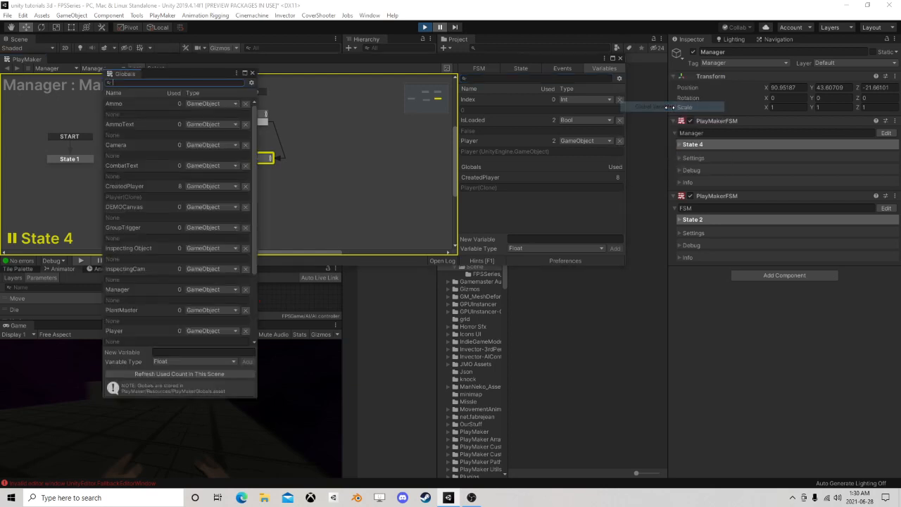
{"action": "left_click", "coordinate": [129, 188]}
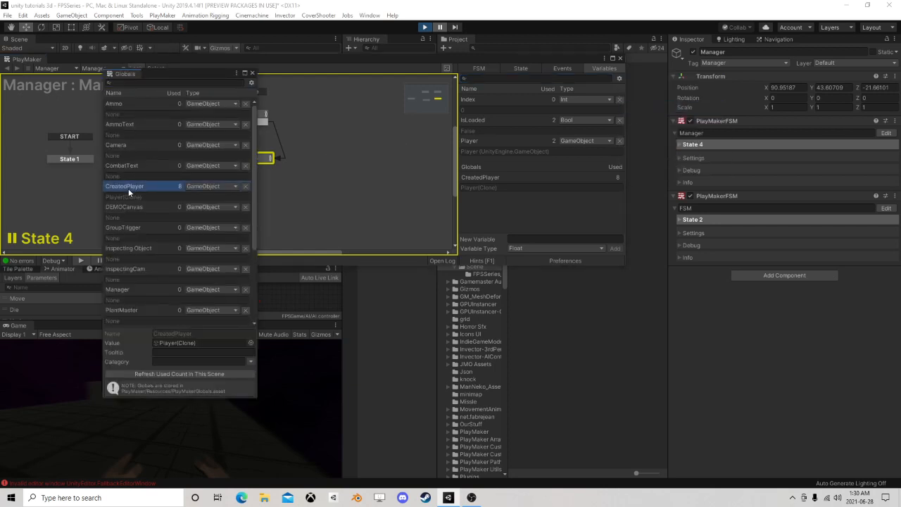
{"action": "left_click", "coordinate": [254, 73]}
{"action": "left_click", "coordinate": [425, 27]}
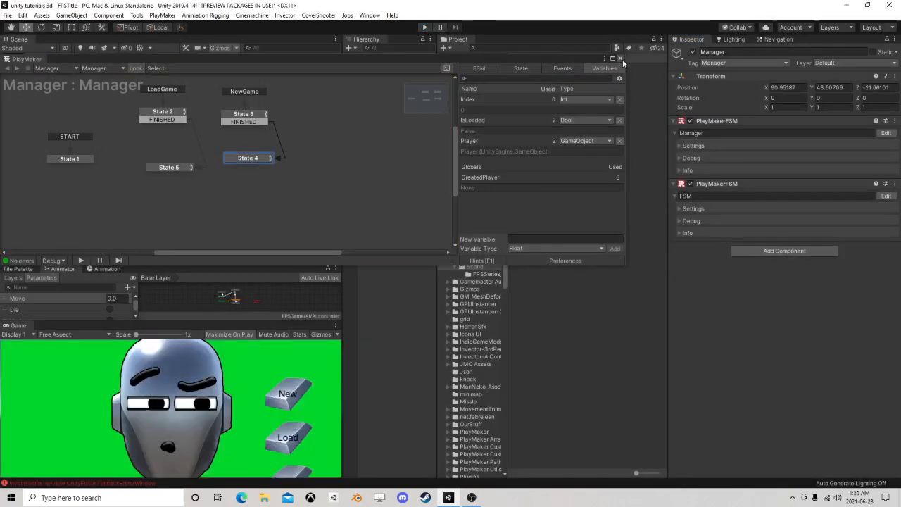
{"action": "left_click", "coordinate": [620, 59]}
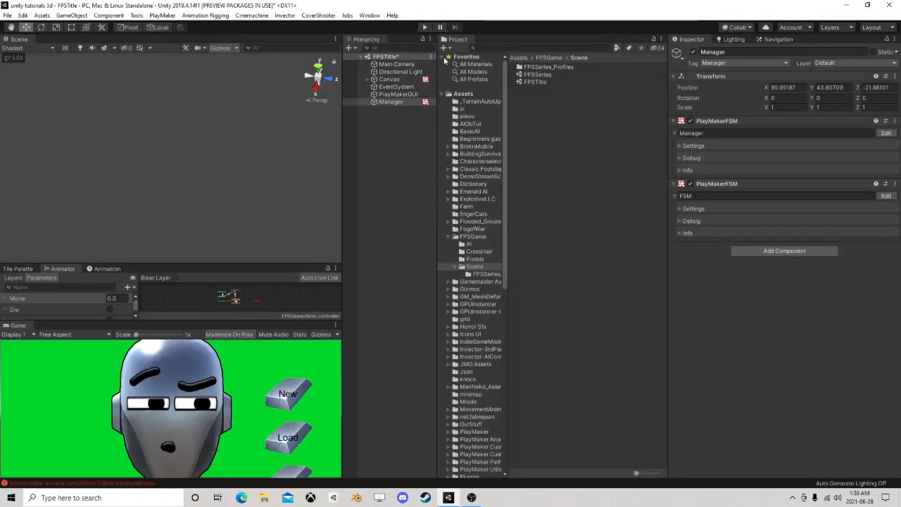
Step: Open the FPSSeries scene, saving the changes to FPSTitle
{"action": "double_click", "coordinate": [538, 74]}
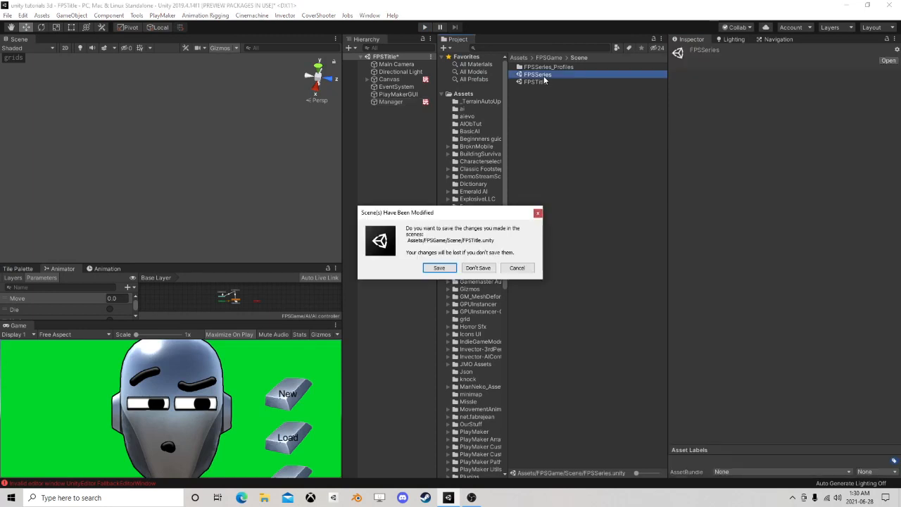
{"action": "left_click", "coordinate": [434, 271]}
{"action": "scroll", "coordinate": [182, 157], "scroll_direction": "up", "scroll_amount": 5}
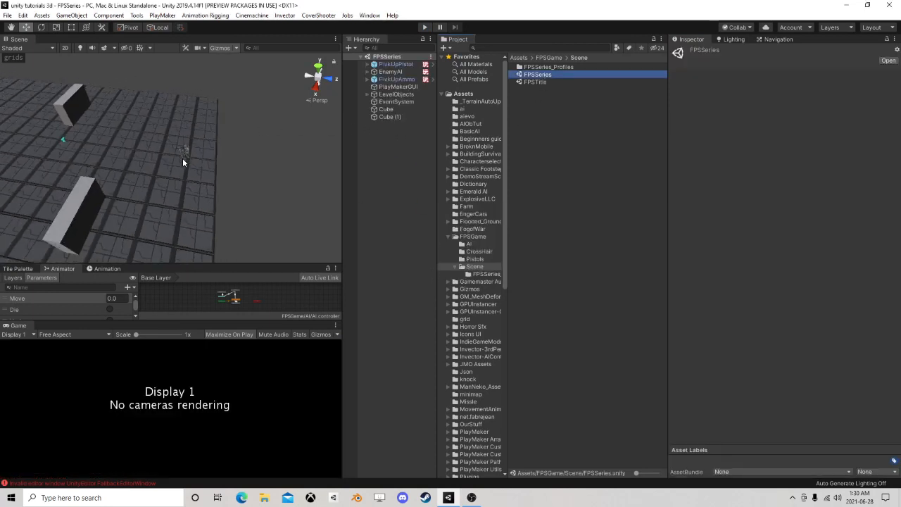
Step: Add another PlayMakerFSM component to the EnemyAI object and name it Sensory
{"action": "left_click", "coordinate": [390, 72]}
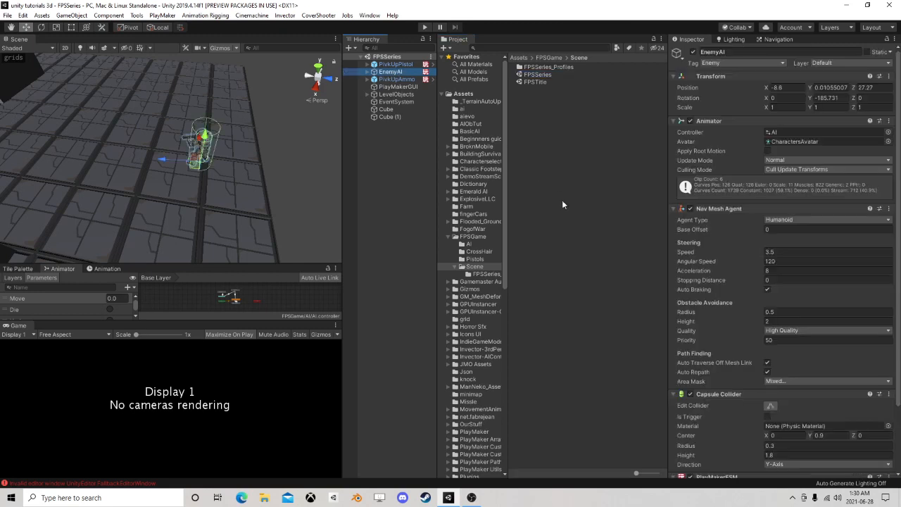
{"action": "scroll", "coordinate": [826, 348], "scroll_direction": "down", "scroll_amount": 3}
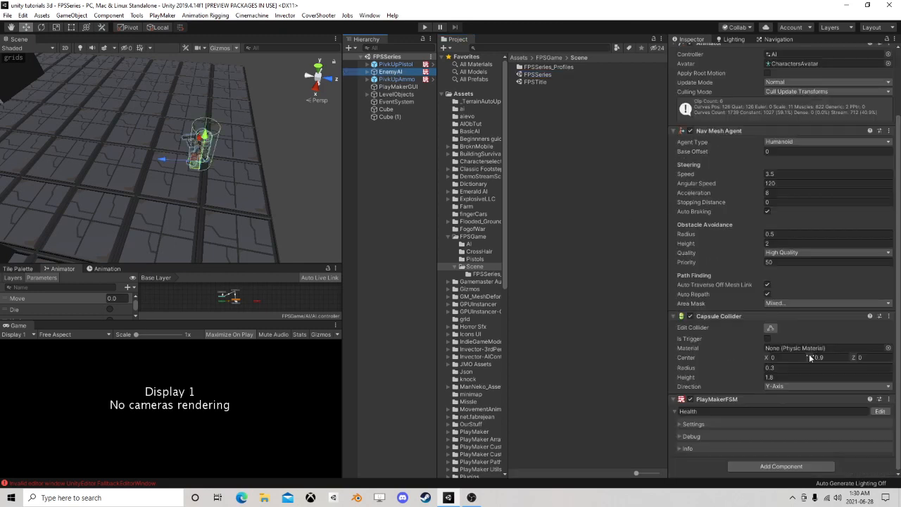
{"action": "left_click", "coordinate": [781, 466]}
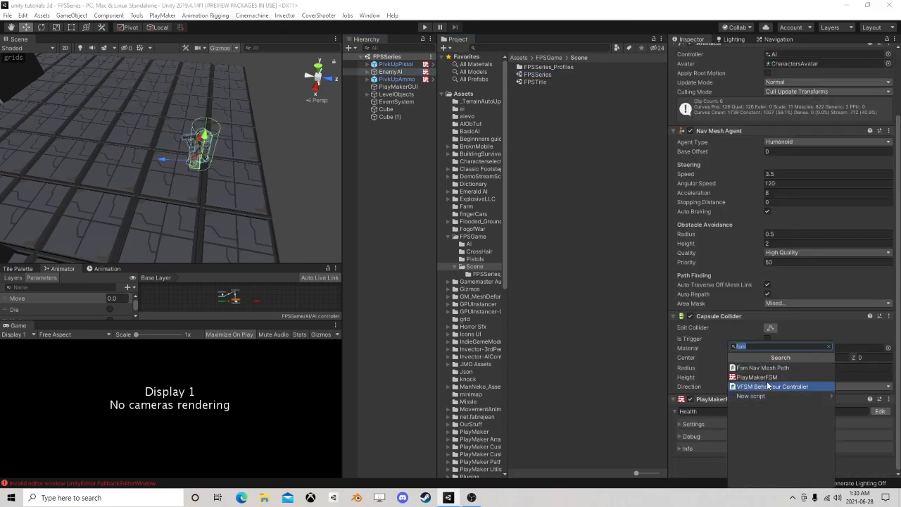
{"action": "left_click", "coordinate": [788, 373]}
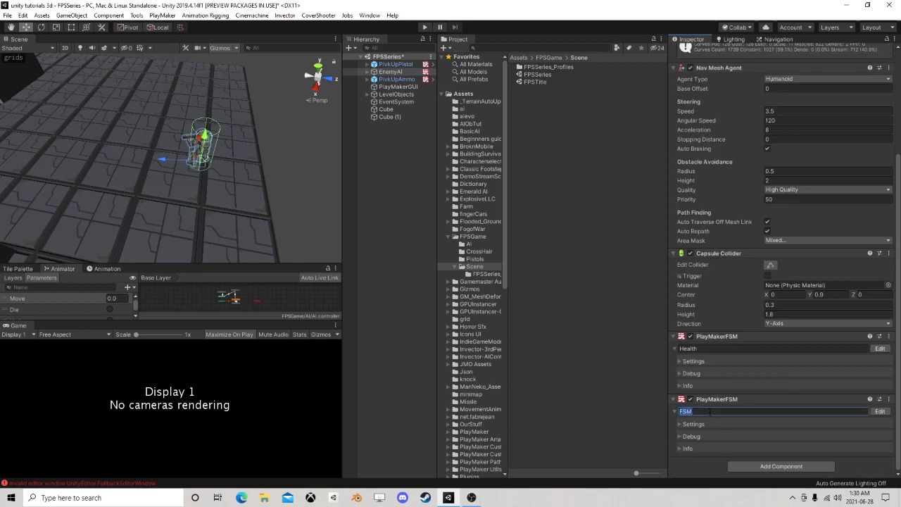
{"action": "type", "text": "Sensory"}
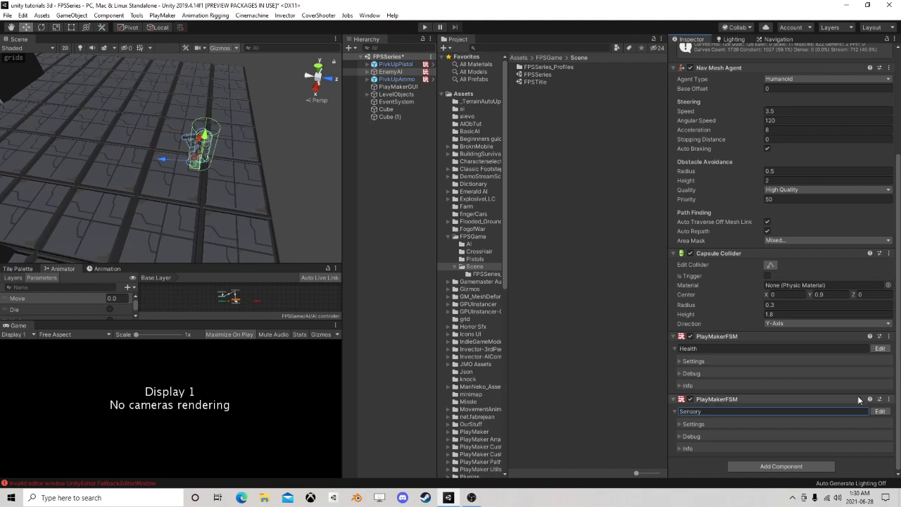
Step: Open the Sensory FSM for editing and add a Set Game Object action to State 1
{"action": "left_click", "coordinate": [880, 411]}
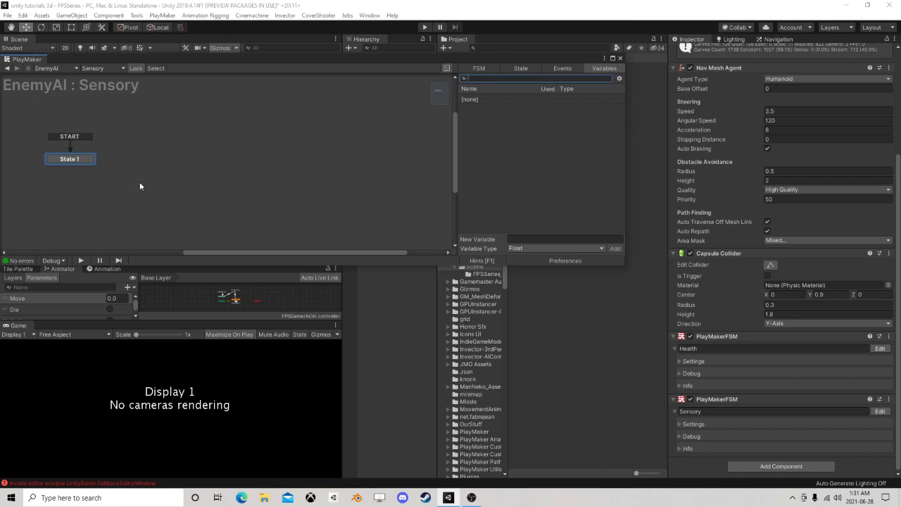
{"action": "left_click", "coordinate": [520, 69]}
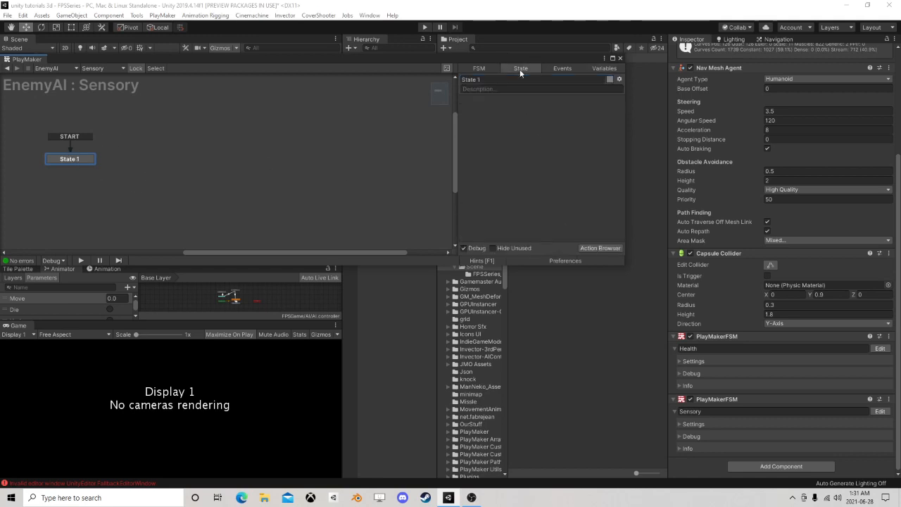
{"action": "left_click", "coordinate": [607, 248]}
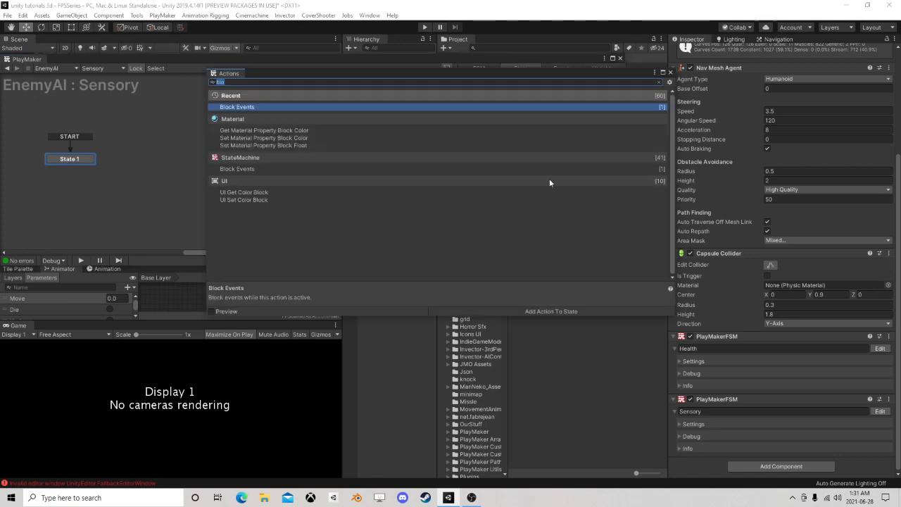
{"action": "type", "text": "g"}
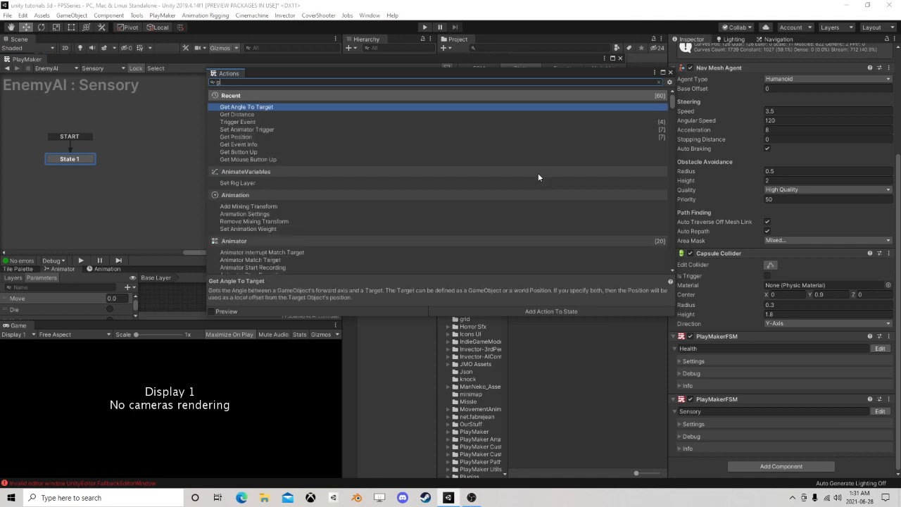
{"action": "type", "text": "et f"}
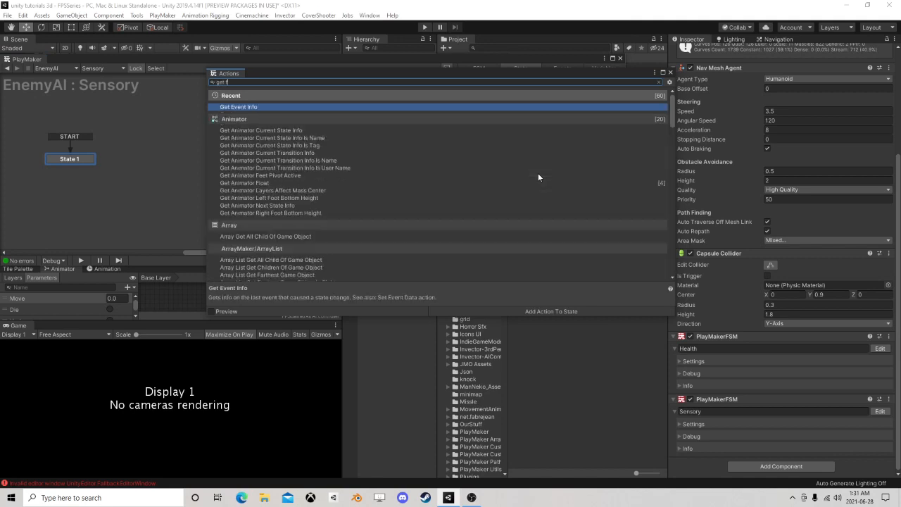
{"action": "key", "text": "BackSpace"}
{"action": "key", "text": "BackSpace"}
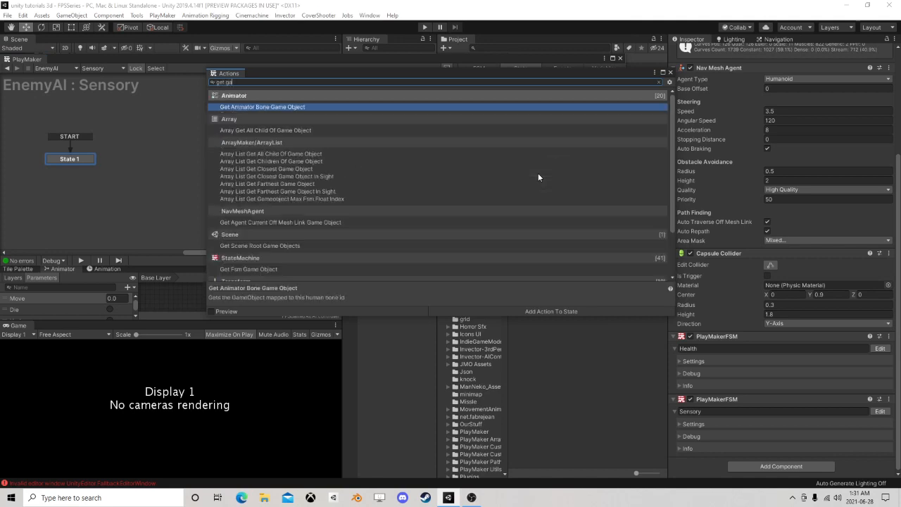
{"action": "key", "text": "BackSpace"}
{"action": "key", "text": "BackSpace"}
{"action": "type", "text": "s"}
{"action": "key", "text": "BackSpace"}
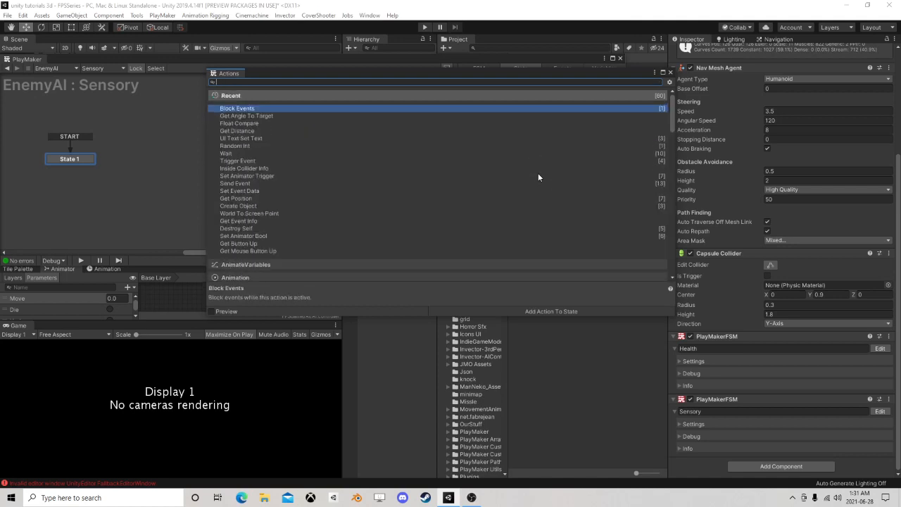
{"action": "type", "text": "set game"}
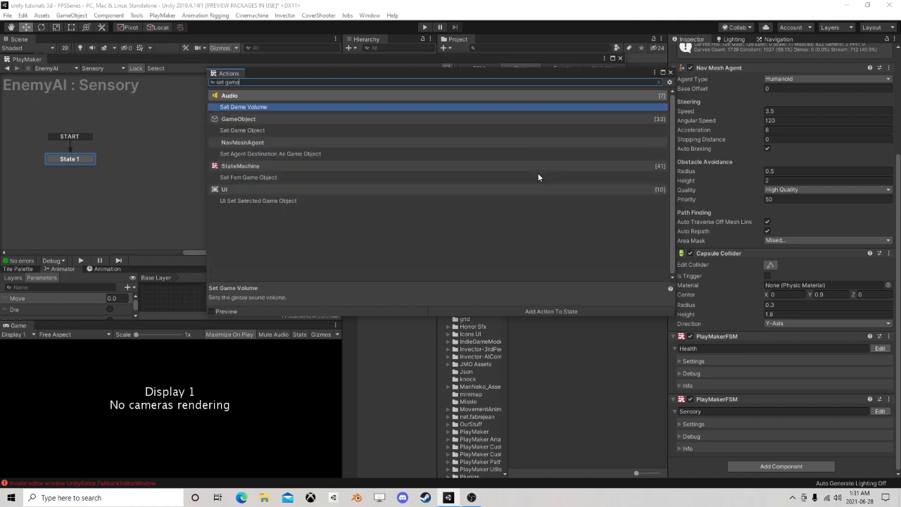
{"action": "double_click", "coordinate": [257, 130]}
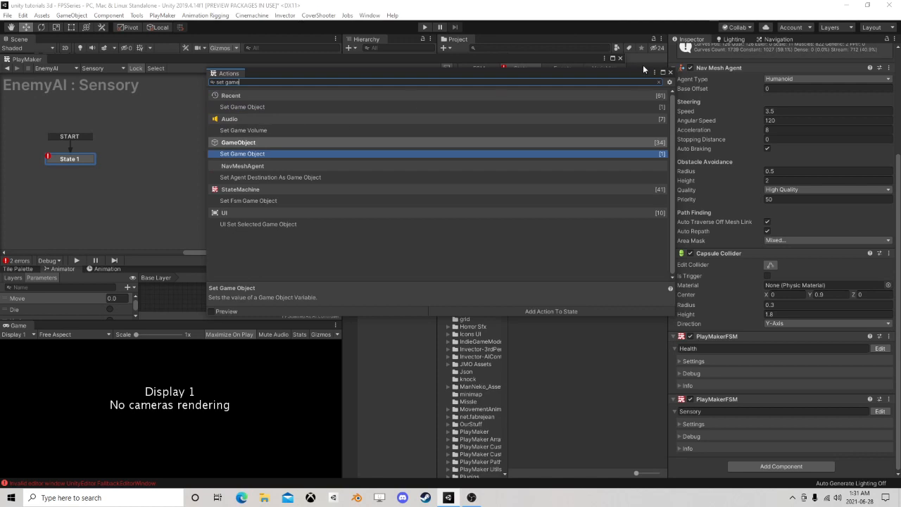
{"action": "left_click", "coordinate": [669, 73]}
Step: Store the global CreatedPlayer in a new Player variable using State 1's Set Game Object action
{"action": "left_click", "coordinate": [559, 111]}
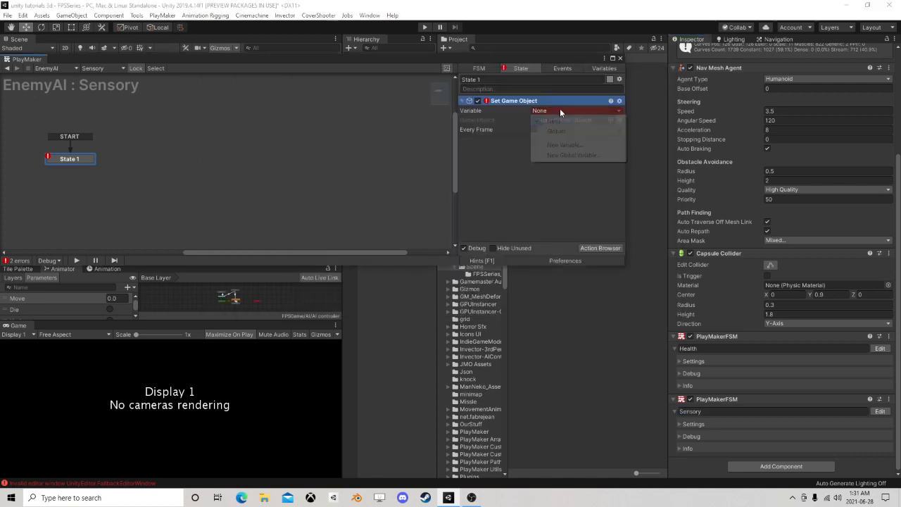
{"action": "left_click", "coordinate": [579, 143]}
{"action": "type", "text": "Player"}
{"action": "key", "text": "Return"}
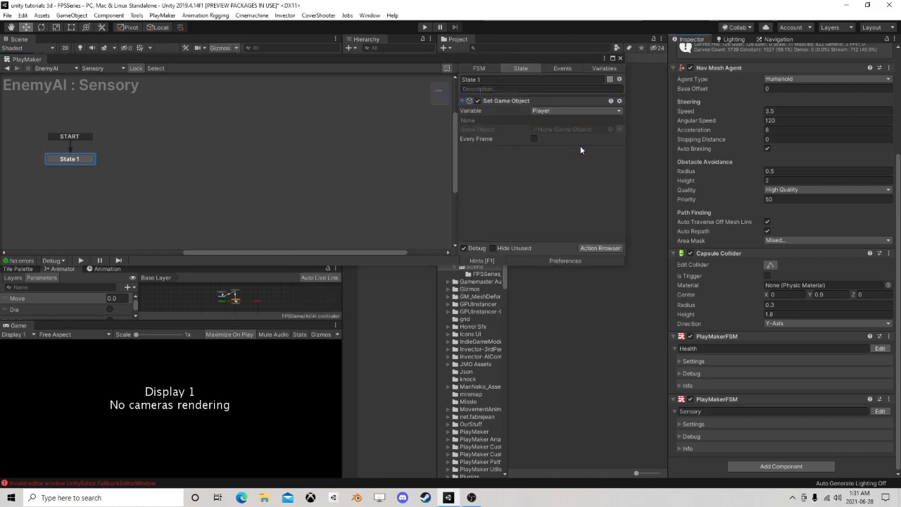
{"action": "left_click", "coordinate": [620, 128]}
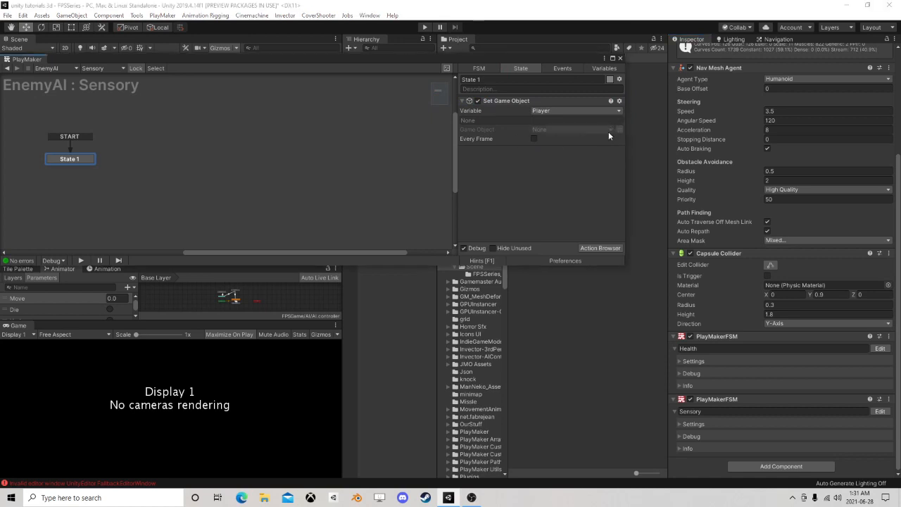
{"action": "left_click", "coordinate": [608, 131]}
{"action": "mouse_move", "coordinate": [584, 160]}
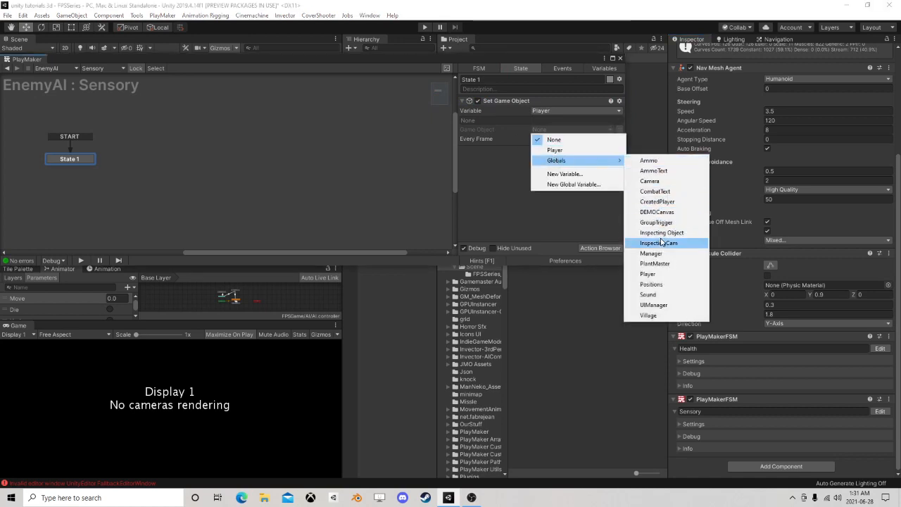
{"action": "left_click", "coordinate": [656, 202]}
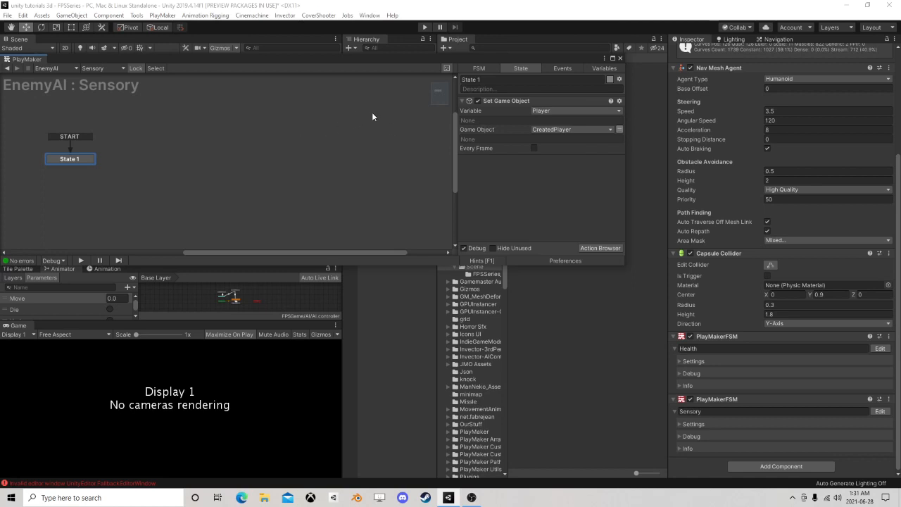
Step: Add a FINISHED transition to State 1 and link it to a new State 2
{"action": "left_click_drag", "start_coordinate": [61, 159], "coordinate": [107, 155]}
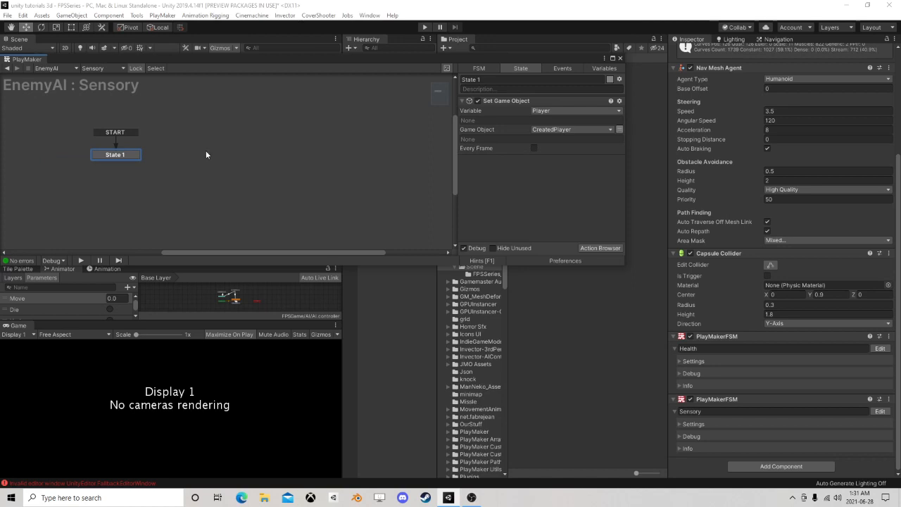
{"action": "right_click", "coordinate": [120, 154]}
{"action": "mouse_move", "coordinate": [152, 163]}
{"action": "left_click", "coordinate": [255, 160]}
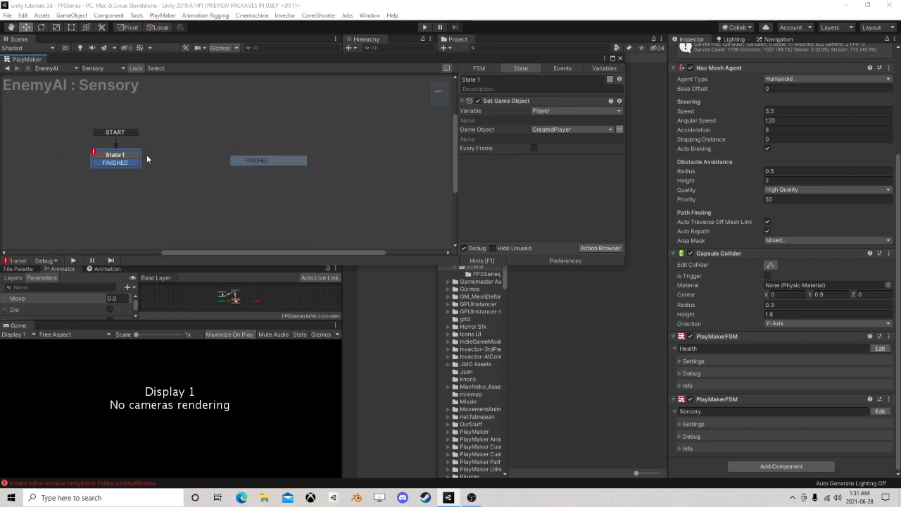
{"action": "left_click", "coordinate": [211, 159]}
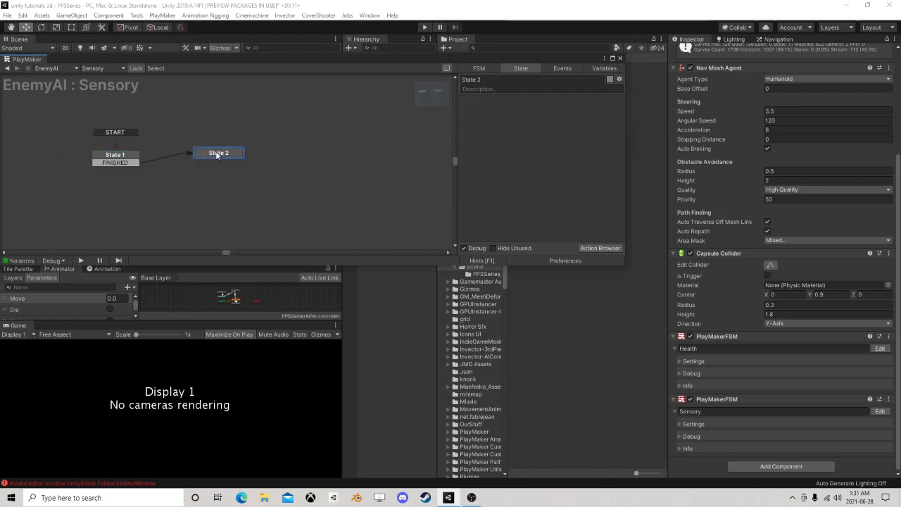
{"action": "left_click", "coordinate": [589, 248]}
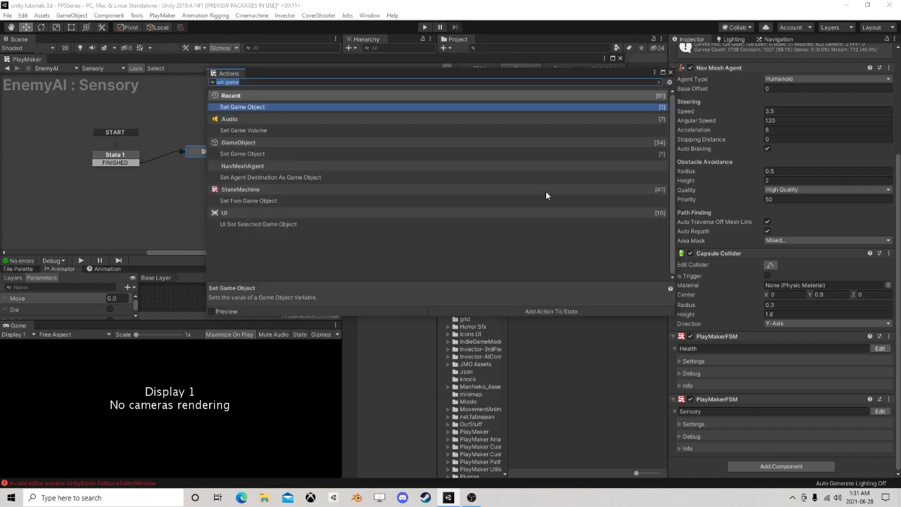
{"action": "type", "text": "dis"}
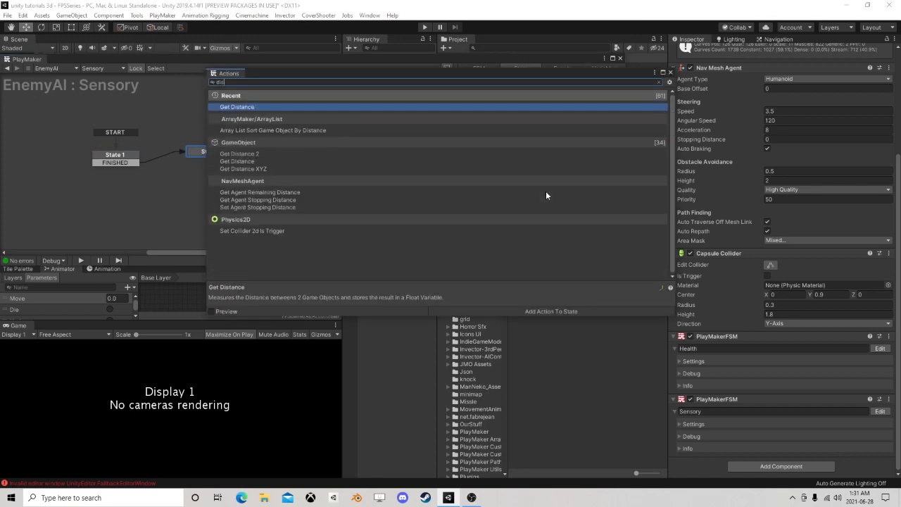
{"action": "double_click", "coordinate": [252, 106]}
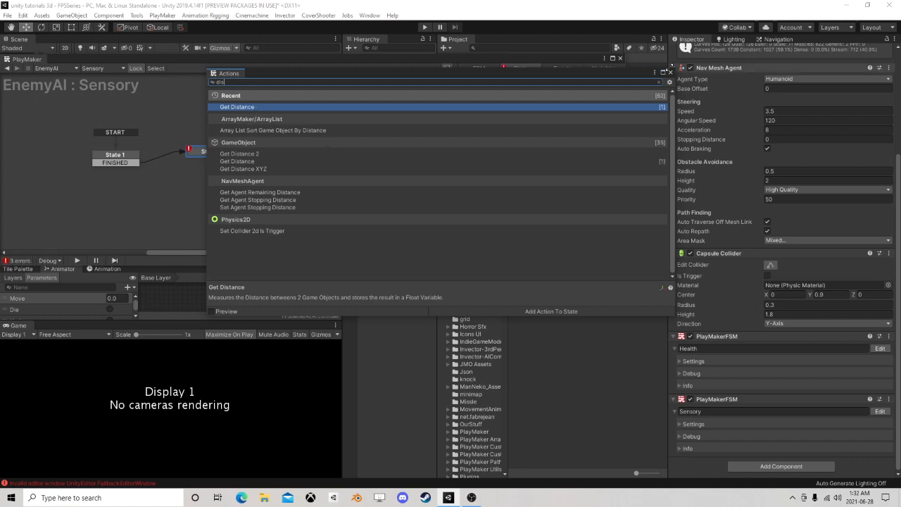
{"action": "left_click", "coordinate": [669, 74]}
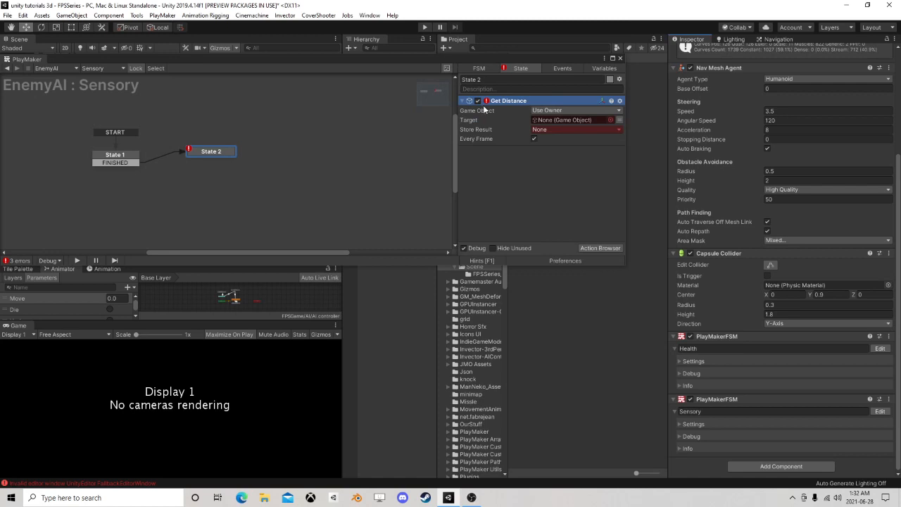
{"action": "right_click", "coordinate": [509, 102]}
{"action": "left_click", "coordinate": [555, 259]}
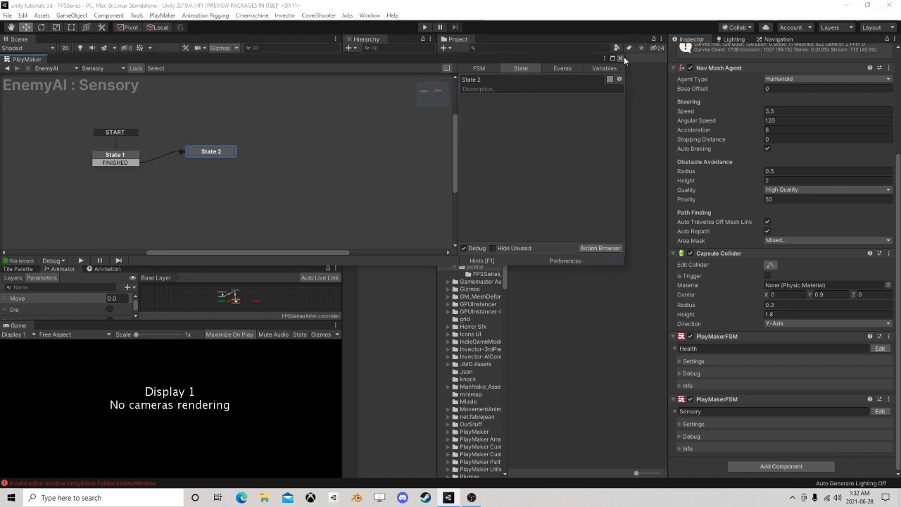
Step: Create an empty child object under EnemyAI and place it in front of the upper body at about Y 1.44, Z 0.257
{"action": "left_click_drag", "start_coordinate": [596, 66], "coordinate": [593, 237]}
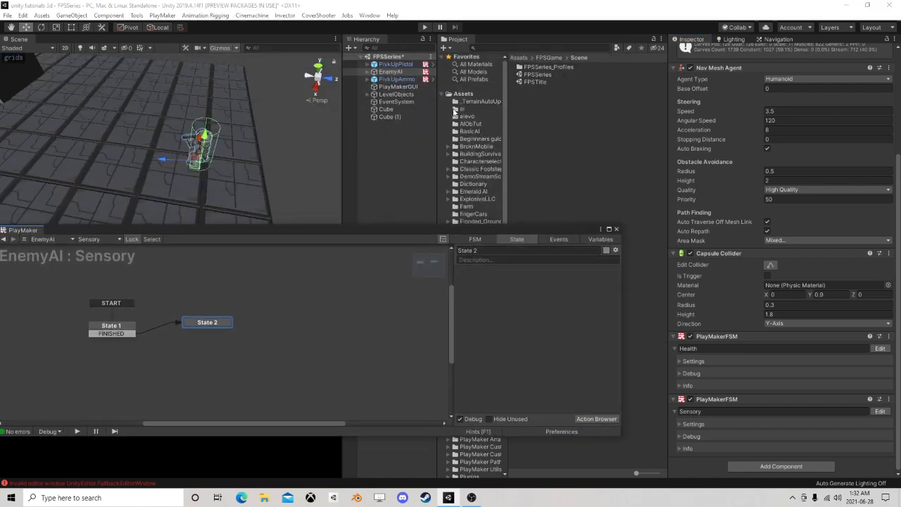
{"action": "right_click", "coordinate": [393, 72]}
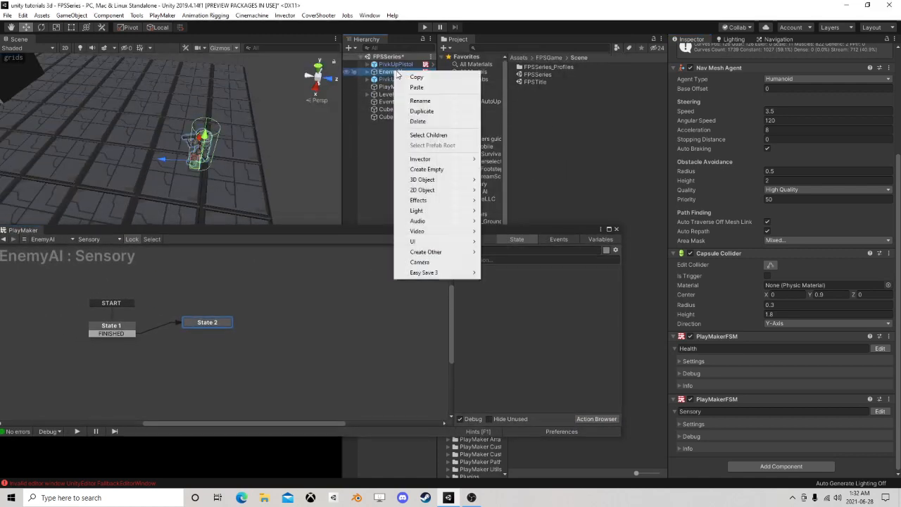
{"action": "left_click", "coordinate": [427, 169]}
{"action": "left_click_drag", "start_coordinate": [397, 231], "coordinate": [424, 302]}
{"action": "left_click_drag", "start_coordinate": [205, 137], "coordinate": [218, 115]}
{"action": "scroll", "coordinate": [214, 132], "scroll_direction": "up", "scroll_amount": 4}
{"action": "scroll", "coordinate": [213, 132], "scroll_direction": "up", "scroll_amount": 4}
{"action": "right_click_drag", "start_coordinate": [213, 131], "coordinate": [205, 136]}
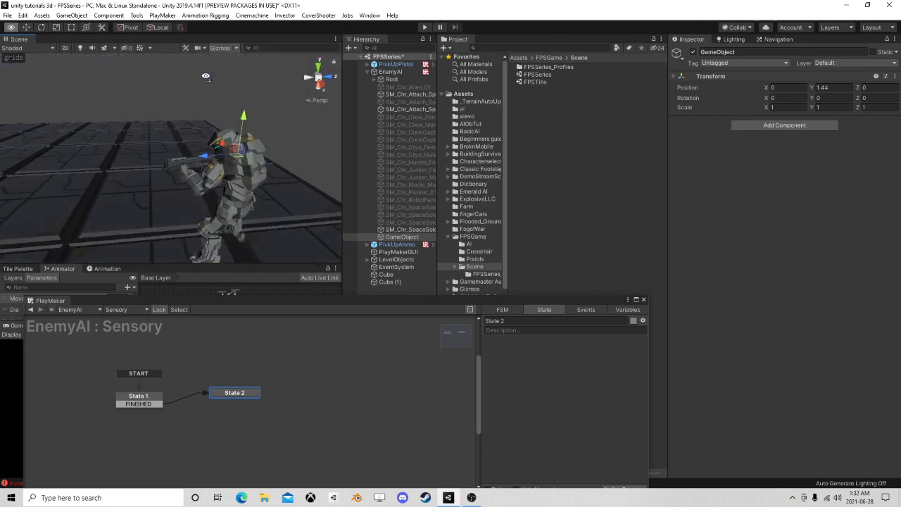
{"action": "mouse_move", "coordinate": [205, 155]}
{"action": "left_mouse_down"}
{"action": "mouse_move", "coordinate": [175, 159]}
{"action": "mouse_move", "coordinate": [200, 163]}
{"action": "left_mouse_up"}
{"action": "scroll", "coordinate": [200, 163], "scroll_direction": "down", "scroll_amount": 2}
{"action": "middle_click_drag", "start_coordinate": [200, 163], "coordinate": [184, 173]}
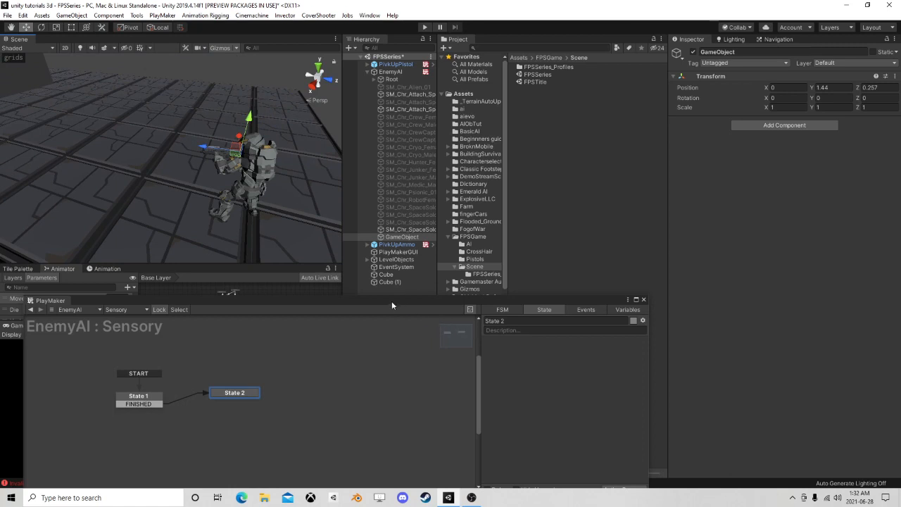
Step: Rename the new empty child object of EnemyAI to Sight
{"action": "left_click", "coordinate": [411, 238]}
{"action": "left_click", "coordinate": [401, 237]}
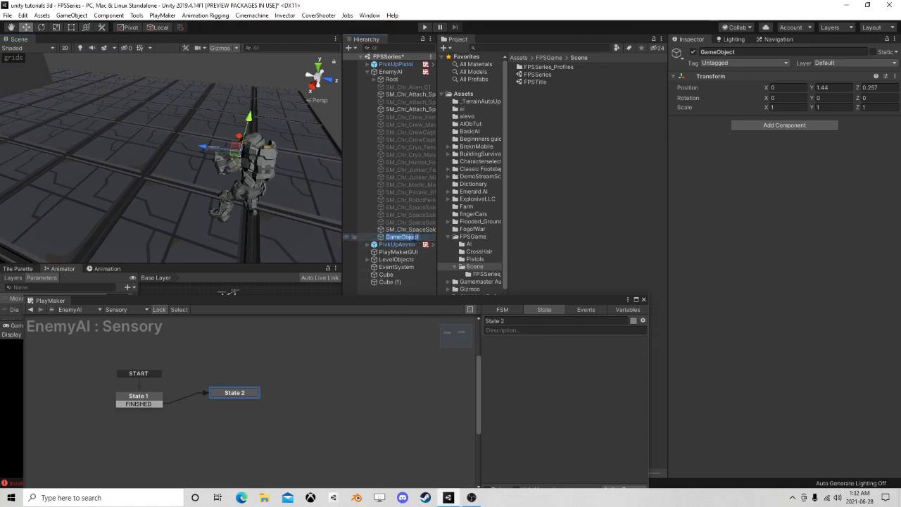
{"action": "type", "text": "Sight"}
{"action": "key", "text": "Return"}
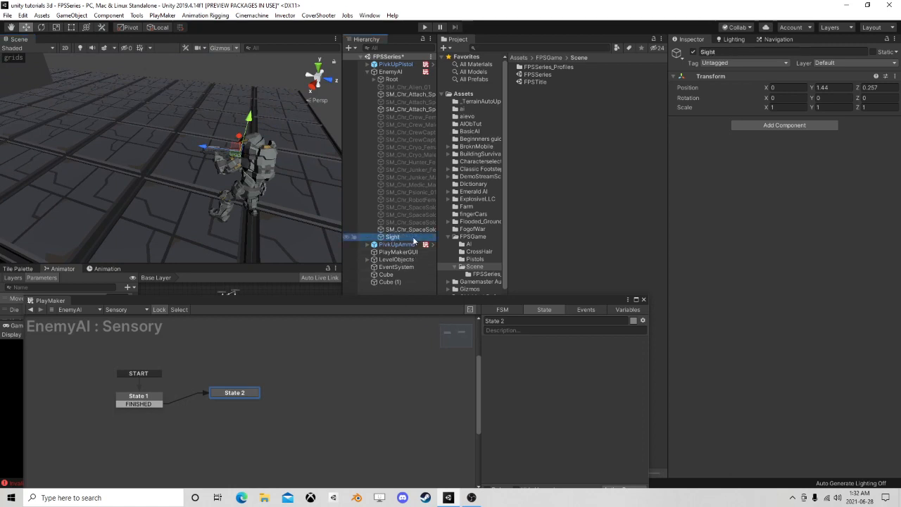
Step: Add a Look At action to State 2 of the Sensory FSM
{"action": "left_click_drag", "start_coordinate": [315, 302], "coordinate": [351, 130]}
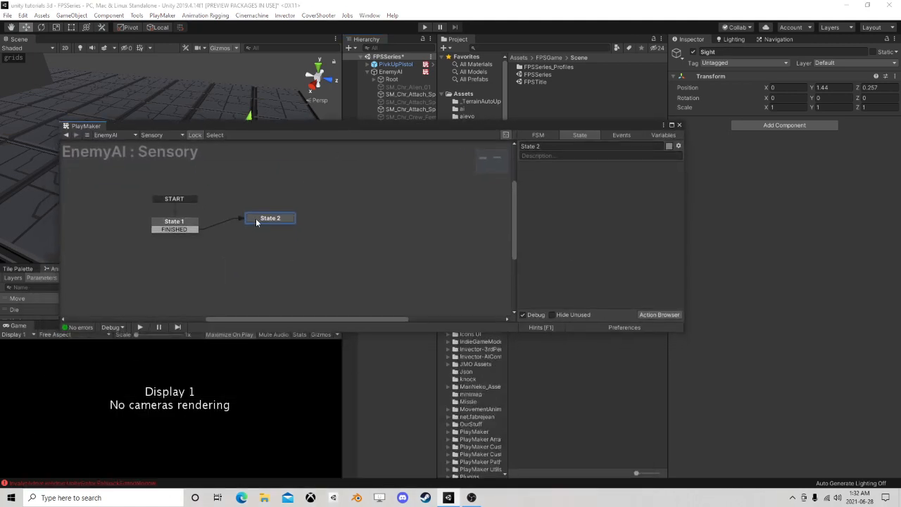
{"action": "left_click", "coordinate": [659, 315]}
{"action": "type", "text": "look"}
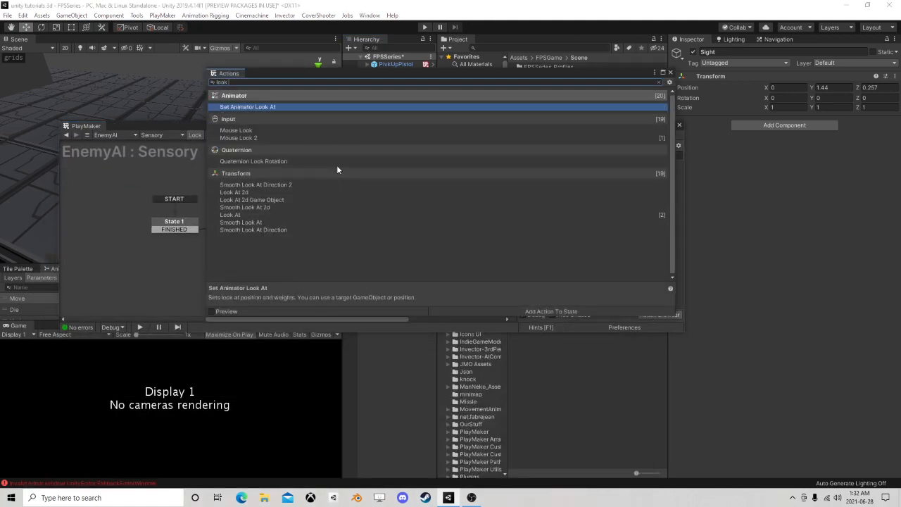
{"action": "type", "text": " at"}
{"action": "double_click", "coordinate": [242, 184]}
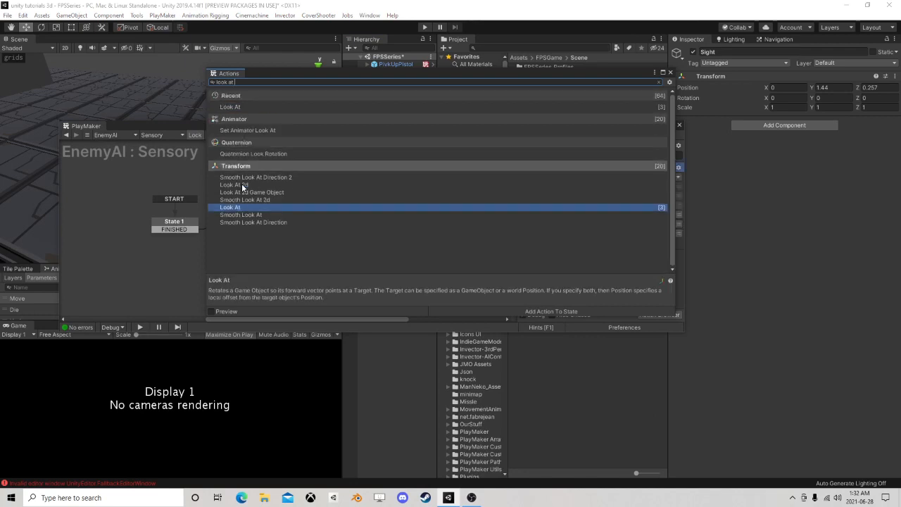
{"action": "left_click", "coordinate": [670, 73]}
Step: Try to add the Sight object to the Sensory FSM's variables
{"action": "left_click_drag", "start_coordinate": [553, 115], "coordinate": [222, 107]}
{"action": "left_click", "coordinate": [299, 108]}
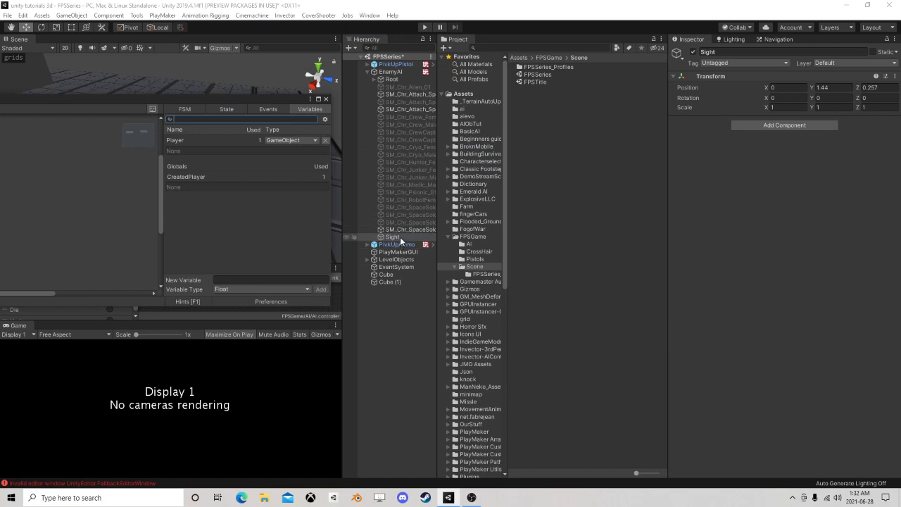
{"action": "left_click_drag", "start_coordinate": [400, 239], "coordinate": [219, 224]}
{"action": "left_click", "coordinate": [222, 108]}
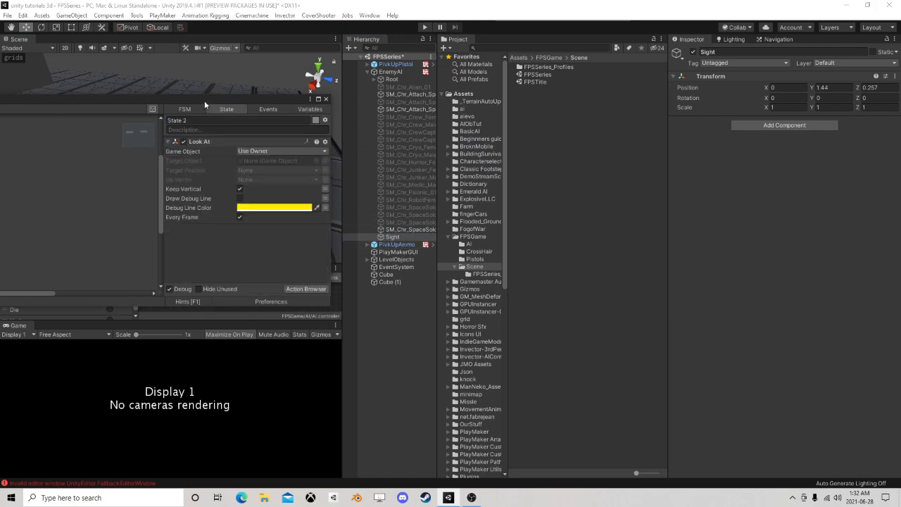
Step: Set the Look At action's Game Object in State 2 to a specified game object, the Sight variable
{"action": "left_click_drag", "start_coordinate": [204, 100], "coordinate": [567, 82]}
{"action": "left_click", "coordinate": [637, 128]}
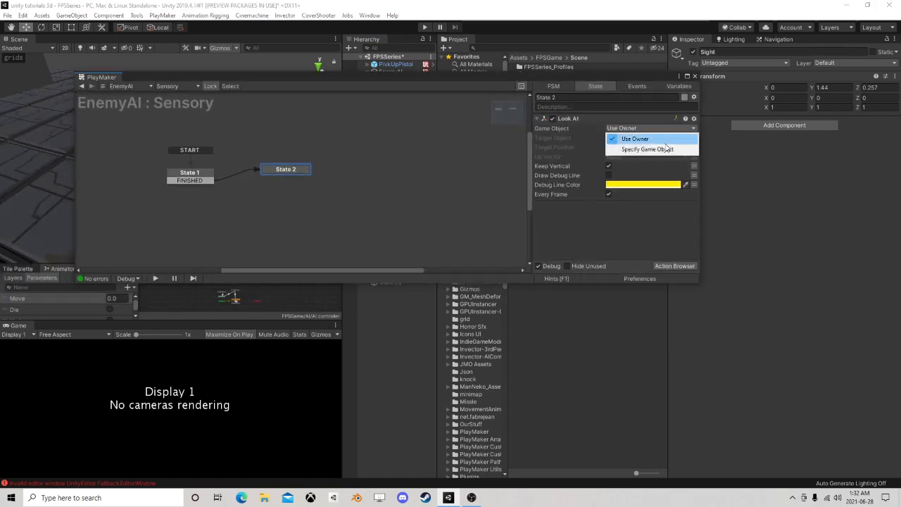
{"action": "left_click", "coordinate": [633, 150]}
{"action": "left_click", "coordinate": [693, 137]}
{"action": "left_click", "coordinate": [659, 138]}
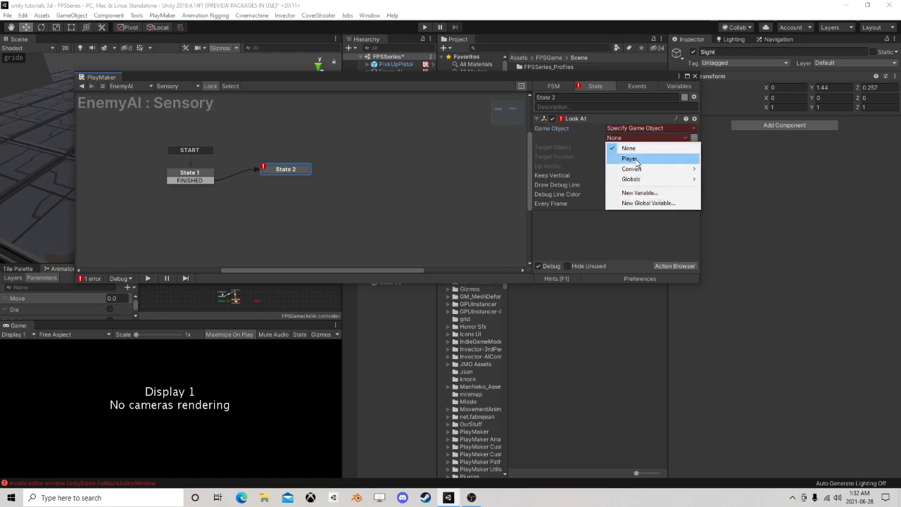
{"action": "mouse_move", "coordinate": [633, 169]}
{"action": "left_click", "coordinate": [725, 171]}
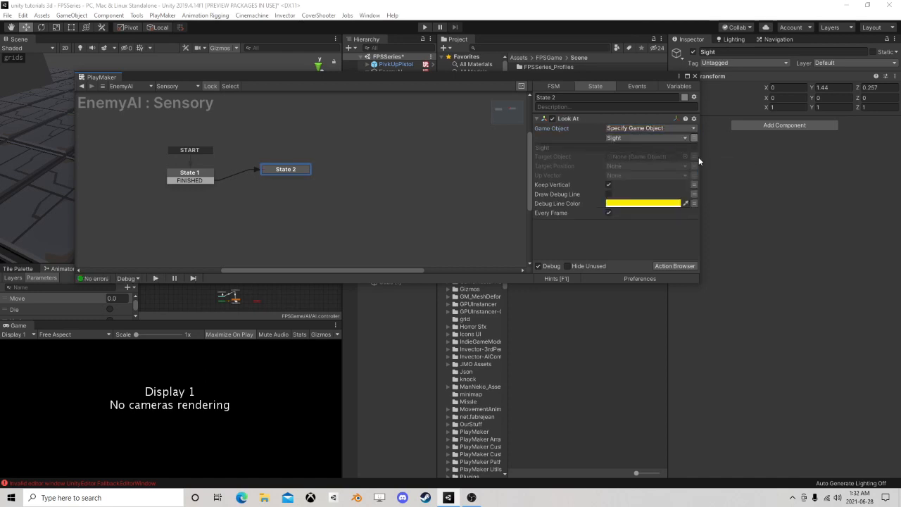
Step: Set the Look At action's Target Object to the Player variable and turn off Keep Vertical
{"action": "left_click", "coordinate": [694, 156]}
{"action": "left_click", "coordinate": [659, 157]}
{"action": "left_click", "coordinate": [631, 176]}
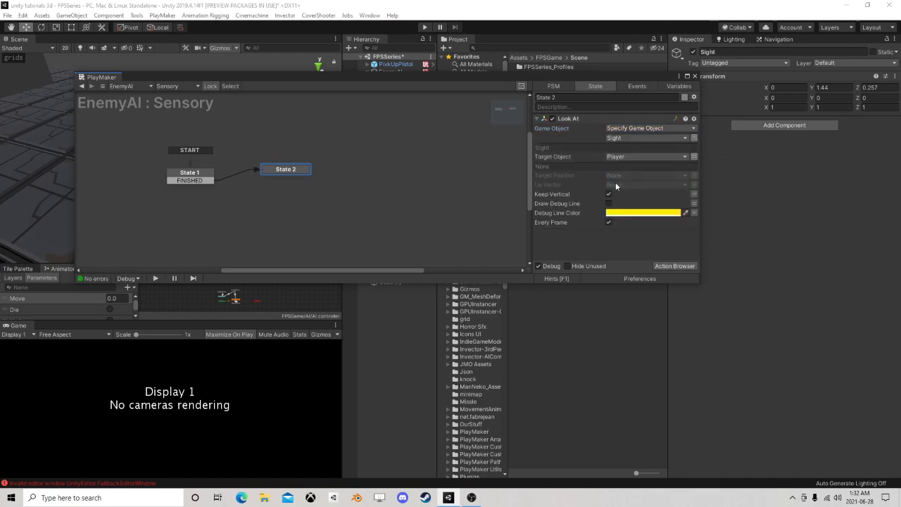
{"action": "left_click", "coordinate": [608, 194]}
Step: Add a Raycast 2 action to State 2 and turn off Every Frame on its Look At action
{"action": "left_click_drag", "start_coordinate": [574, 79], "coordinate": [391, 75]}
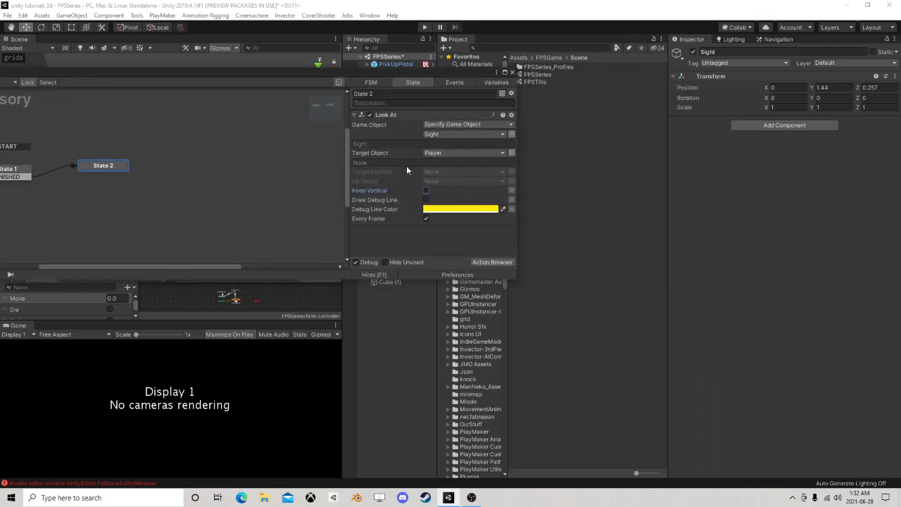
{"action": "left_click", "coordinate": [486, 261]}
{"action": "type", "text": "ray cat"}
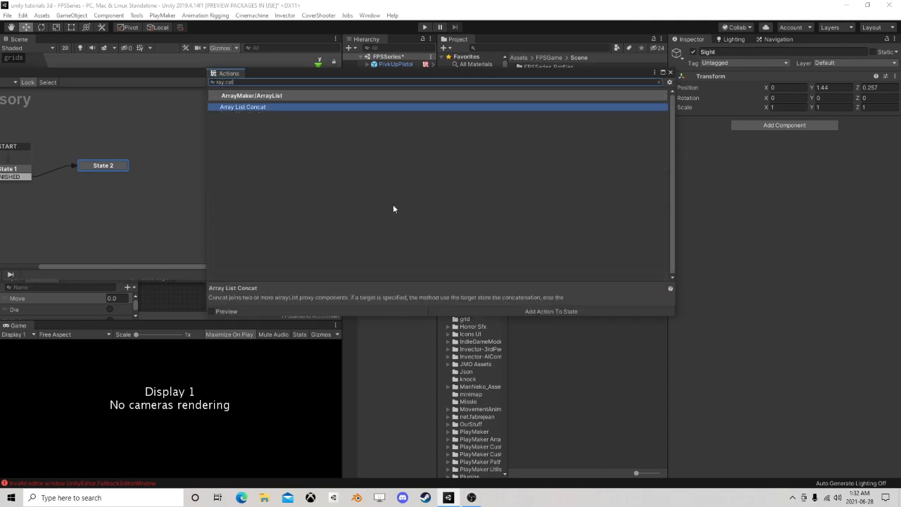
{"action": "key", "text": "BackSpace"}
{"action": "type", "text": "s"}
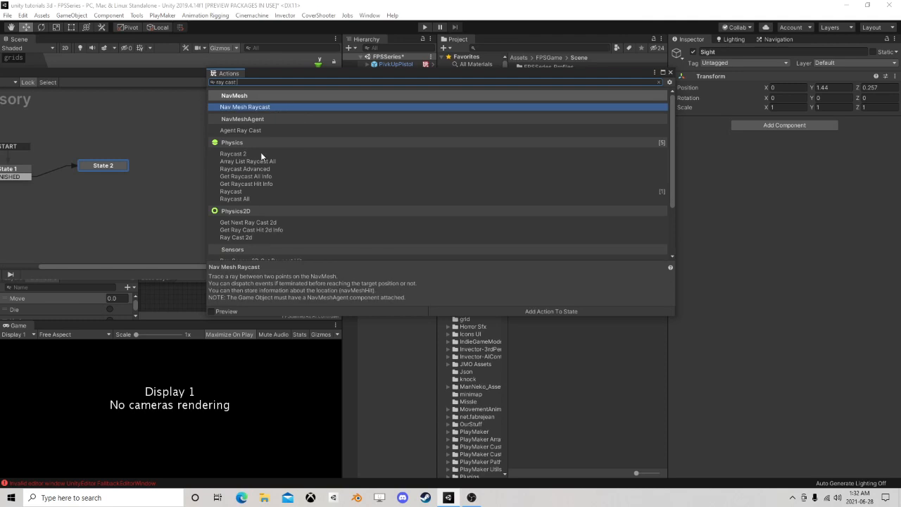
{"action": "left_click", "coordinate": [261, 153]}
{"action": "left_click", "coordinate": [670, 72]}
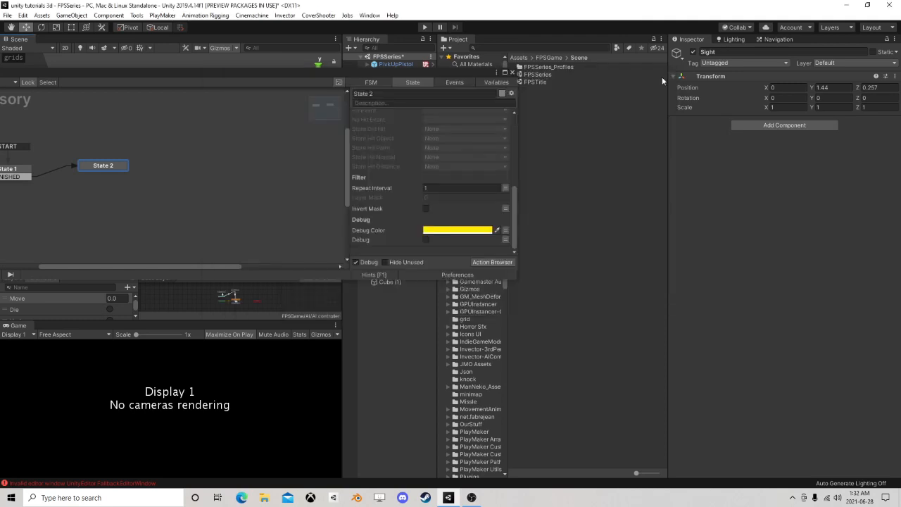
{"action": "scroll", "coordinate": [417, 169], "scroll_direction": "down", "scroll_amount": 2}
{"action": "scroll", "coordinate": [417, 164], "scroll_direction": "up", "scroll_amount": 1}
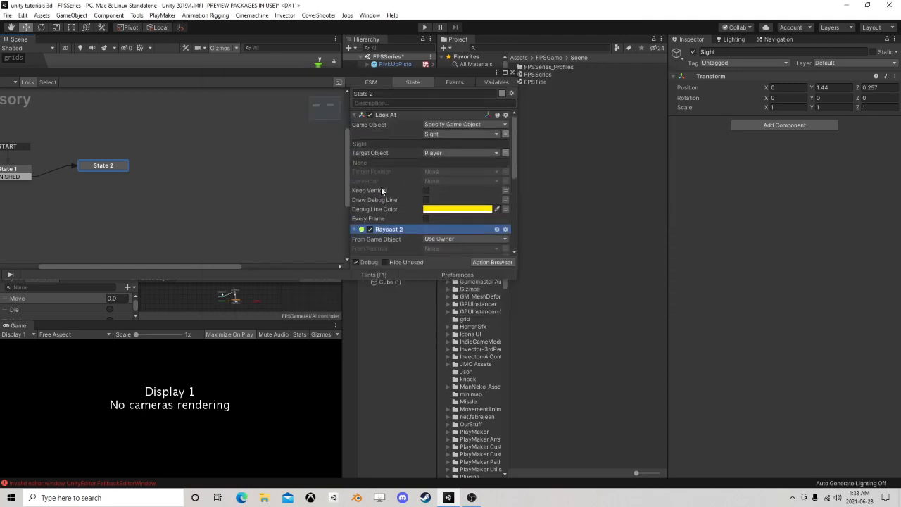
Step: Set the Raycast 2 action's From Game Object to a specified game object, the Sight variable
{"action": "left_click", "coordinate": [443, 239]}
{"action": "left_click", "coordinate": [454, 259]}
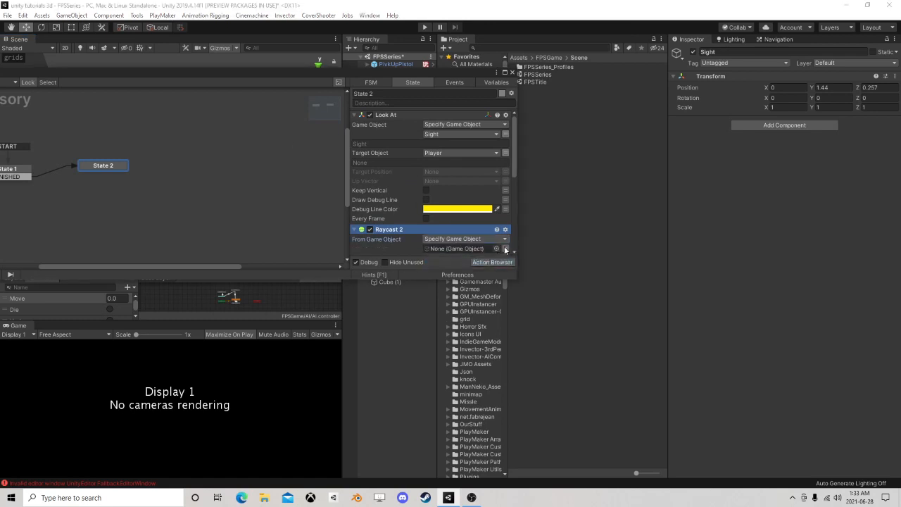
{"action": "left_click", "coordinate": [490, 248]}
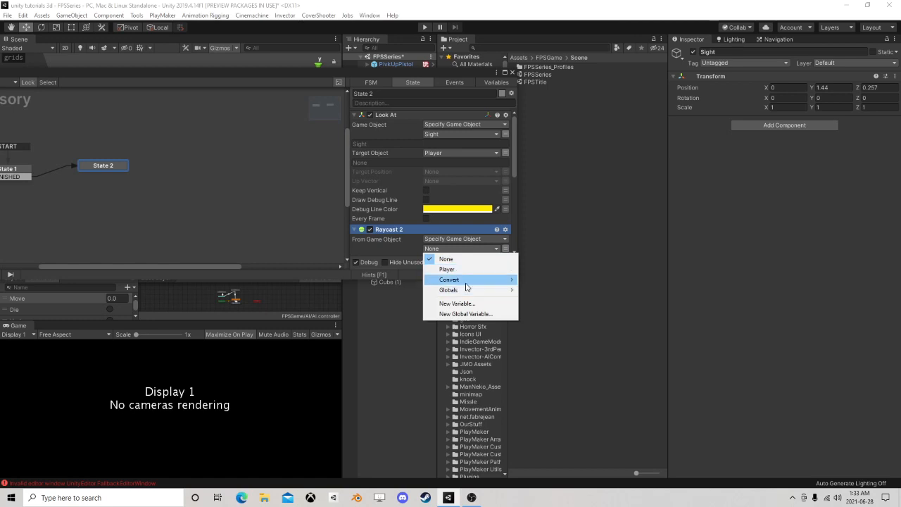
{"action": "mouse_move", "coordinate": [466, 285]}
{"action": "left_click", "coordinate": [536, 280]}
{"action": "scroll", "coordinate": [442, 221], "scroll_direction": "down", "scroll_amount": 3}
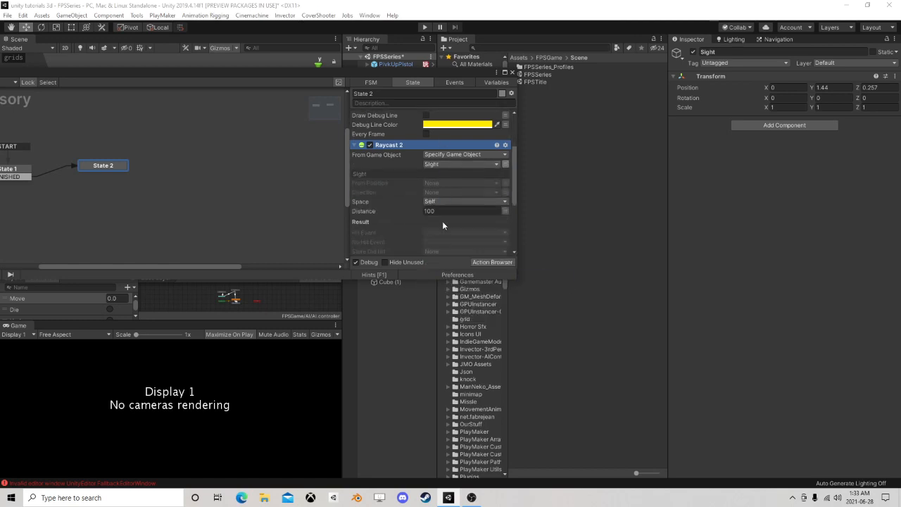
Step: Set the Raycast 2 direction to Z 1 and its distance to 50
{"action": "left_click", "coordinate": [504, 192]}
{"action": "left_click", "coordinate": [486, 192]}
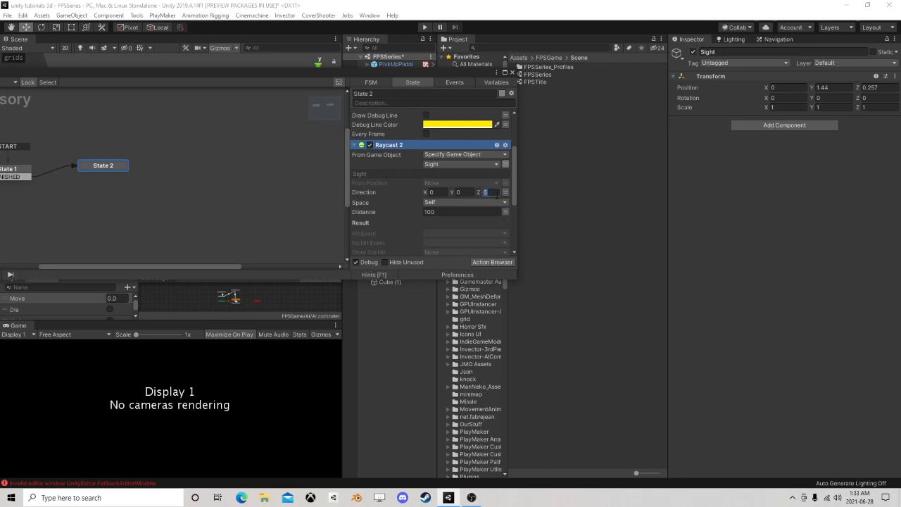
{"action": "type", "text": "1"}
{"action": "left_click", "coordinate": [446, 212]}
{"action": "type", "text": "50"}
Step: Create a SeenPlayer event as the Raycast 2 Hit Event and add its transition to State 2
{"action": "scroll", "coordinate": [441, 222], "scroll_direction": "down", "scroll_amount": 2}
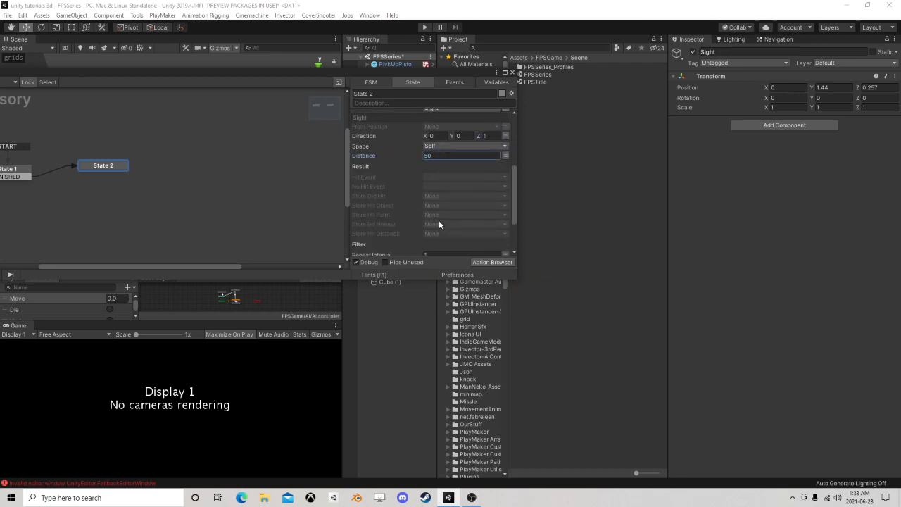
{"action": "left_click", "coordinate": [438, 184]}
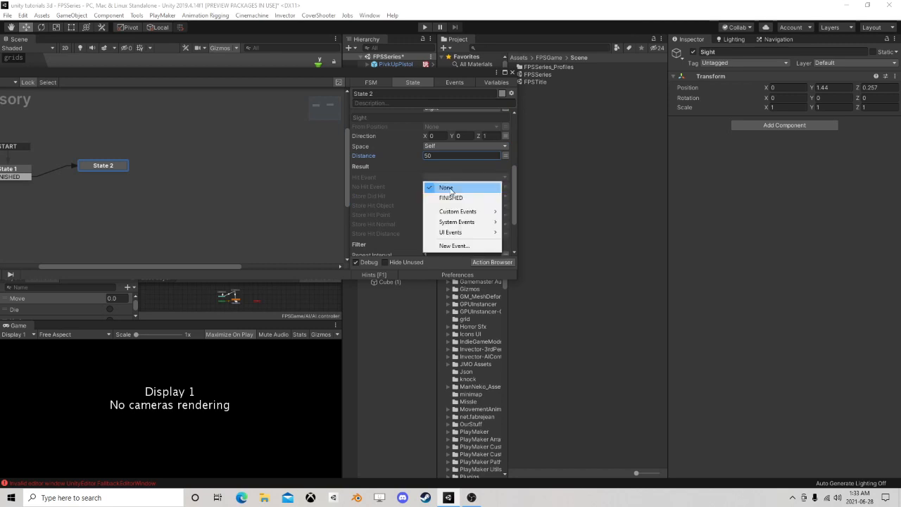
{"action": "left_click", "coordinate": [451, 244]}
{"action": "type", "text": "See"}
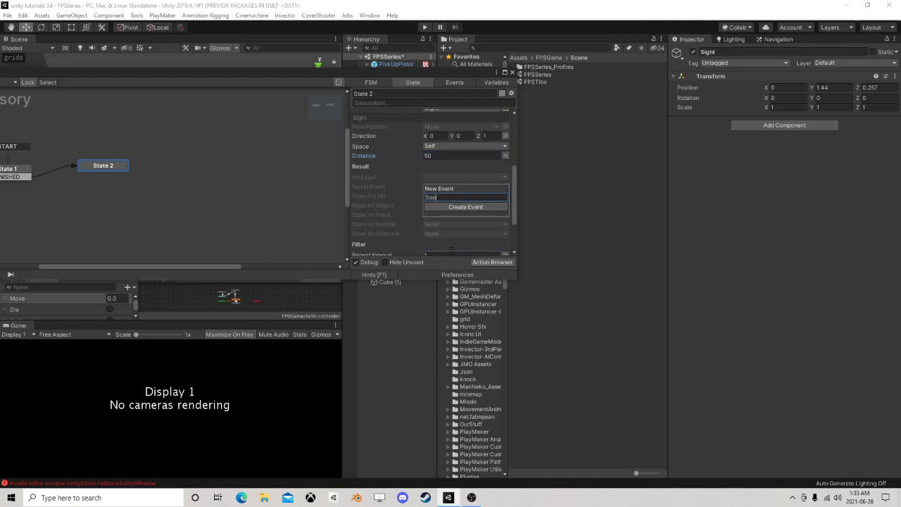
{"action": "type", "text": "nPlayer"}
{"action": "key", "text": "Return"}
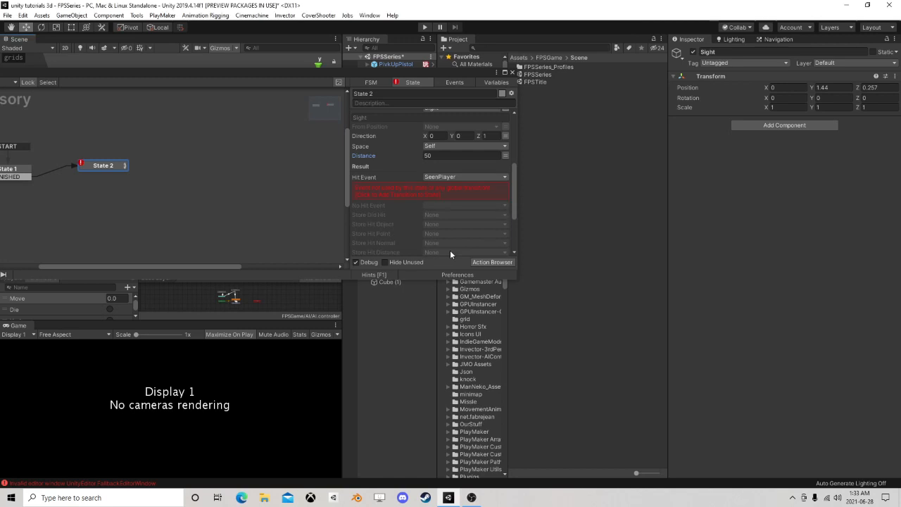
{"action": "left_click", "coordinate": [417, 191]}
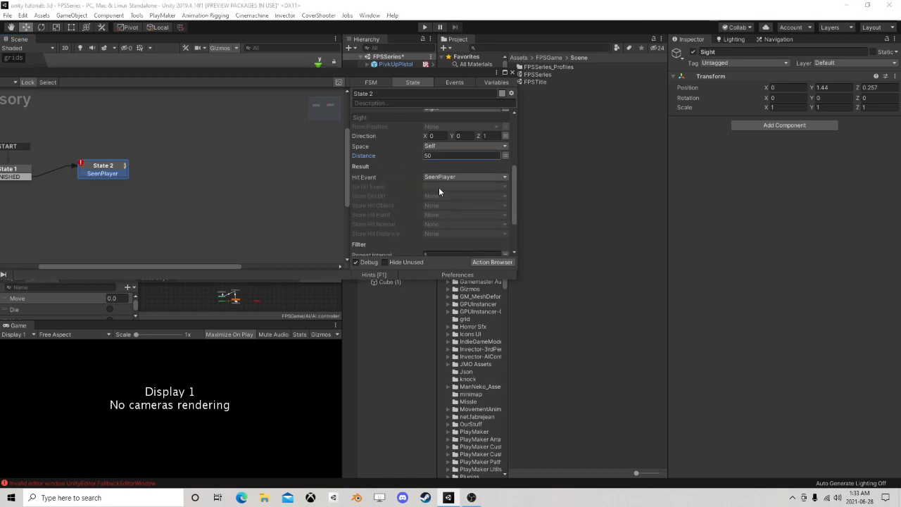
Step: Create a Not See Player event as the Raycast 2 No Hit Event and add its transition to State 2
{"action": "left_click", "coordinate": [438, 188]}
{"action": "left_click", "coordinate": [470, 264]}
{"action": "type", "text": "Not"}
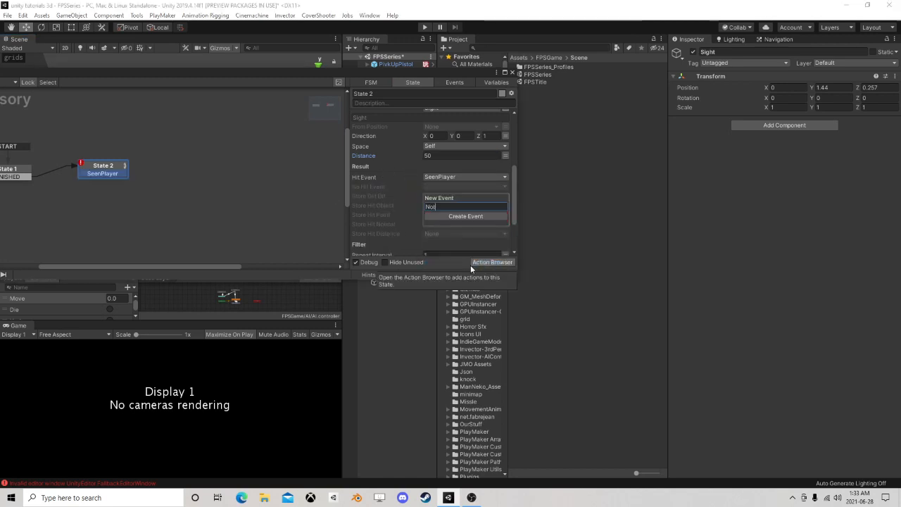
{"action": "type", "text": " See Player"}
{"action": "key", "text": "Return"}
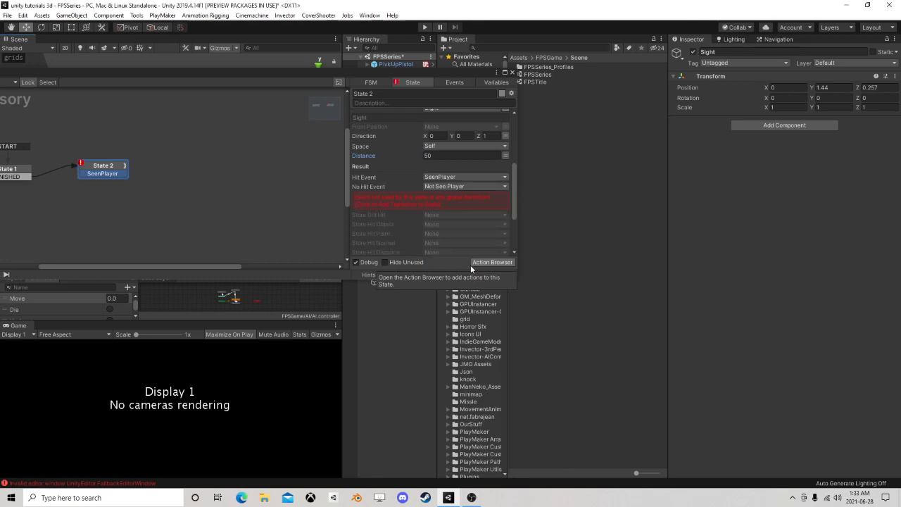
{"action": "left_click", "coordinate": [442, 204]}
Step: Create State 3 from State 2's Not See Player transition and add a Wait action to it
{"action": "scroll", "coordinate": [459, 203], "scroll_direction": "down", "scroll_amount": 2}
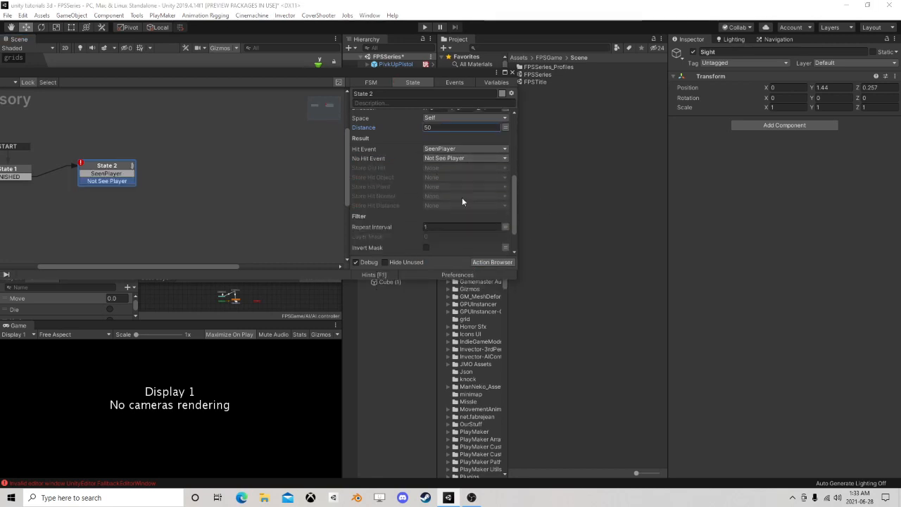
{"action": "scroll", "coordinate": [462, 198], "scroll_direction": "down", "scroll_amount": 3}
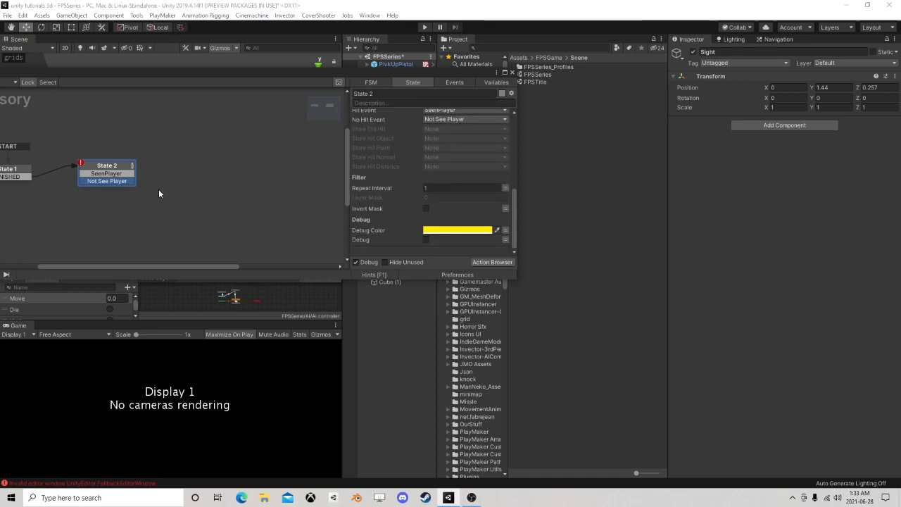
{"action": "middle_click_drag", "start_coordinate": [159, 194], "coordinate": [236, 195]}
{"action": "left_click_drag", "start_coordinate": [187, 186], "coordinate": [185, 235]}
{"action": "left_click", "coordinate": [488, 263]}
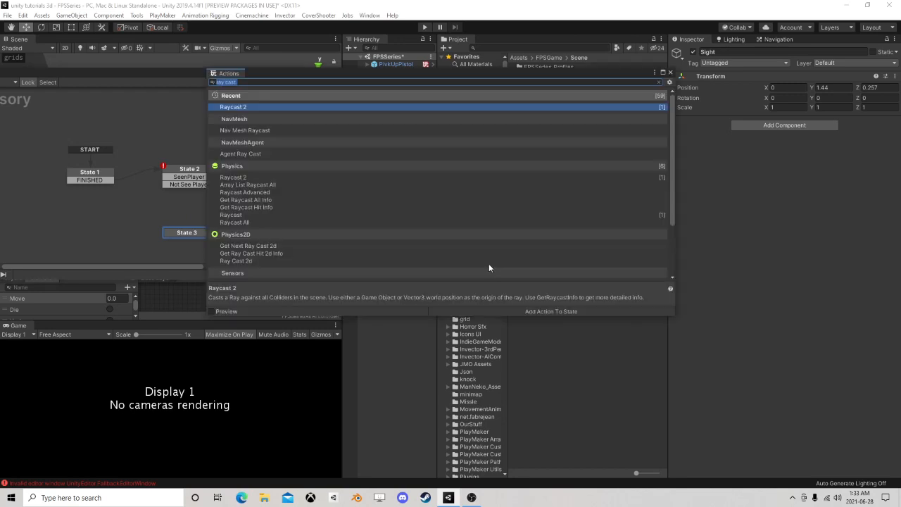
{"action": "type", "text": "wait"}
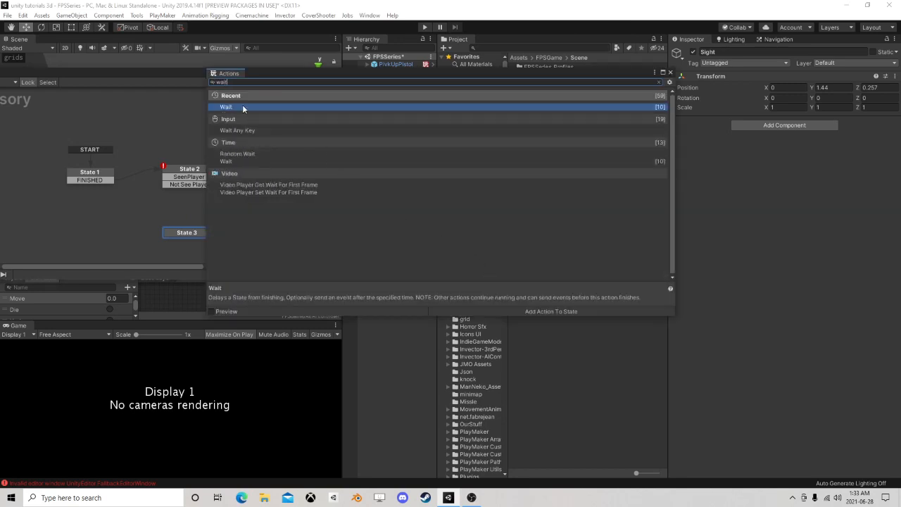
{"action": "double_click", "coordinate": [243, 107]}
{"action": "left_click", "coordinate": [666, 73]}
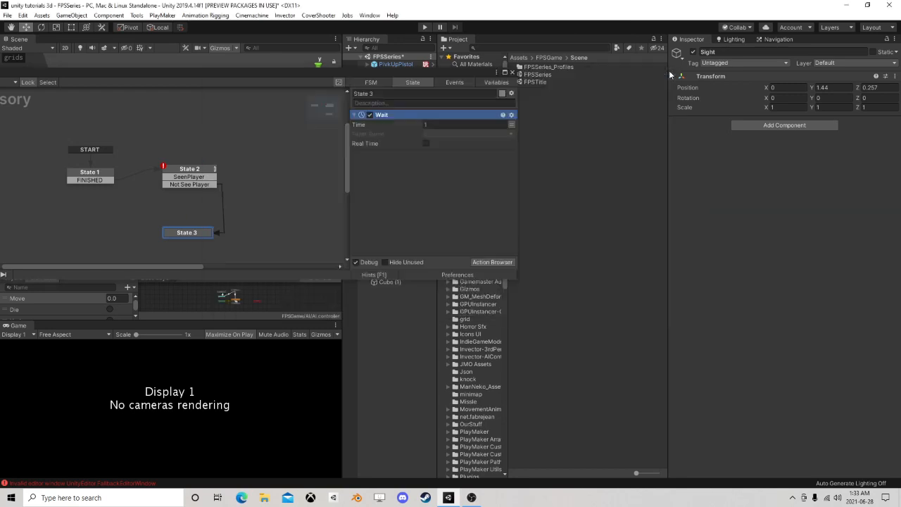
Step: Set the Wait action's Finish Event to FINISHED, link that transition back to State 2, and place State 3 just below it
{"action": "left_click", "coordinate": [447, 133]}
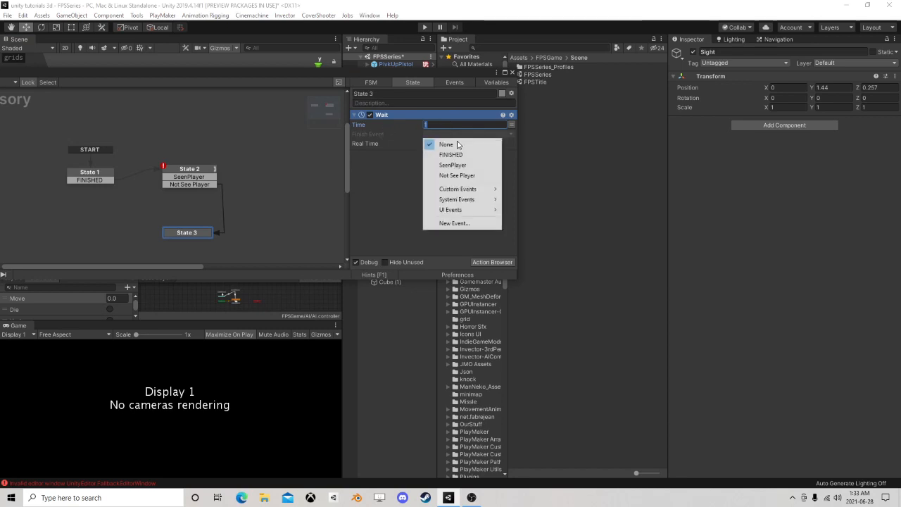
{"action": "left_click", "coordinate": [455, 155]}
{"action": "left_click", "coordinate": [379, 149]}
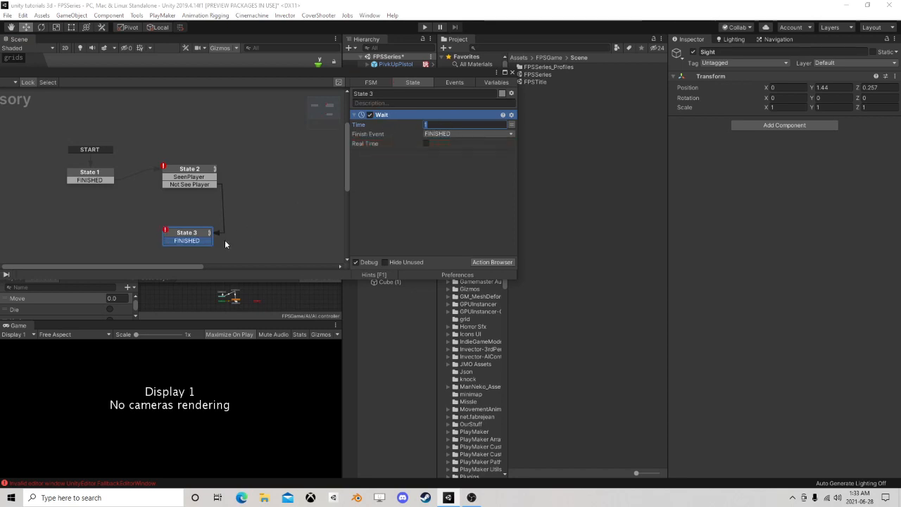
{"action": "left_click_drag", "start_coordinate": [200, 240], "coordinate": [211, 182]}
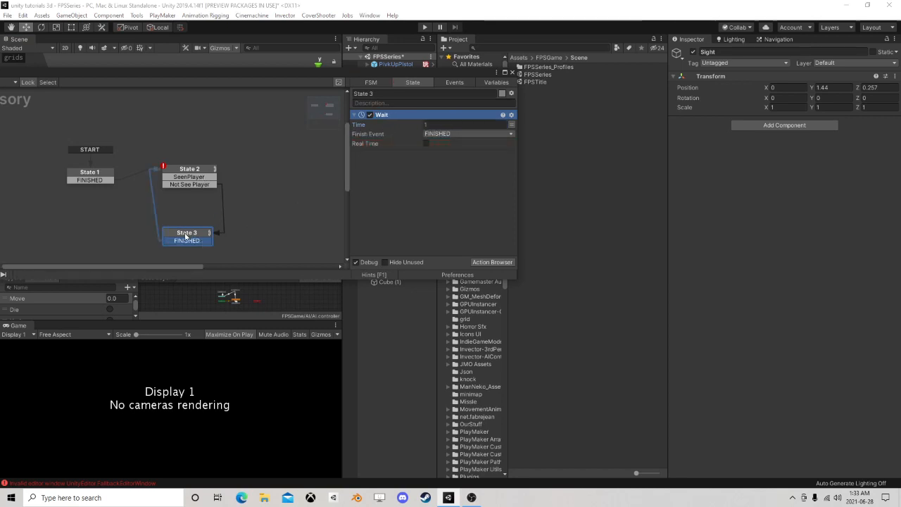
{"action": "left_click_drag", "start_coordinate": [186, 235], "coordinate": [184, 211]}
Step: Create State 4 from State 2's SeenPlayer transition beside it, and close the FSM editor
{"action": "left_click", "coordinate": [194, 176]}
{"action": "left_click_drag", "start_coordinate": [274, 178], "coordinate": [283, 175]}
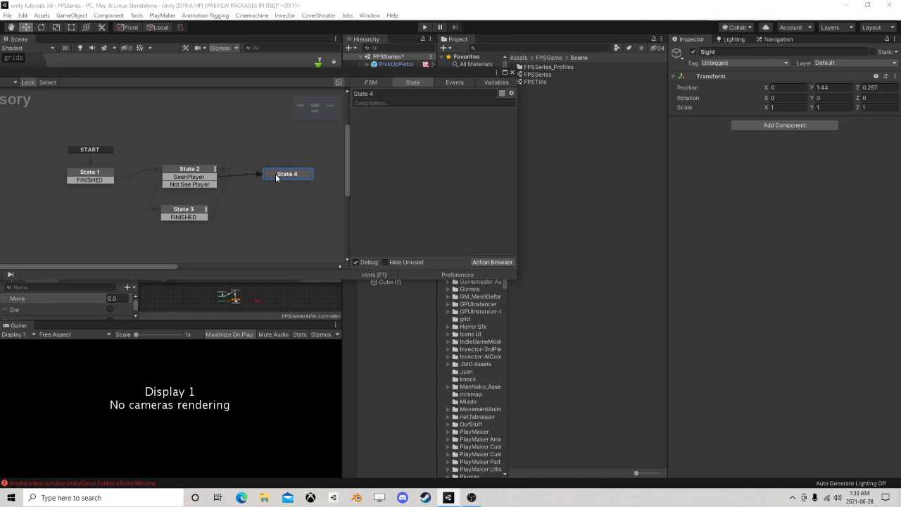
{"action": "left_click", "coordinate": [511, 73]}
Step: Move EnemyAI across the floor to the near corner behind the closer block, at about X -0.88, Z 25.75
{"action": "left_click_drag", "start_coordinate": [176, 152], "coordinate": [145, 150], "text": "alt"}
{"action": "right_click_drag", "start_coordinate": [145, 150], "coordinate": [89, 123]}
{"action": "scroll", "coordinate": [91, 124], "scroll_direction": "down", "scroll_amount": 12}
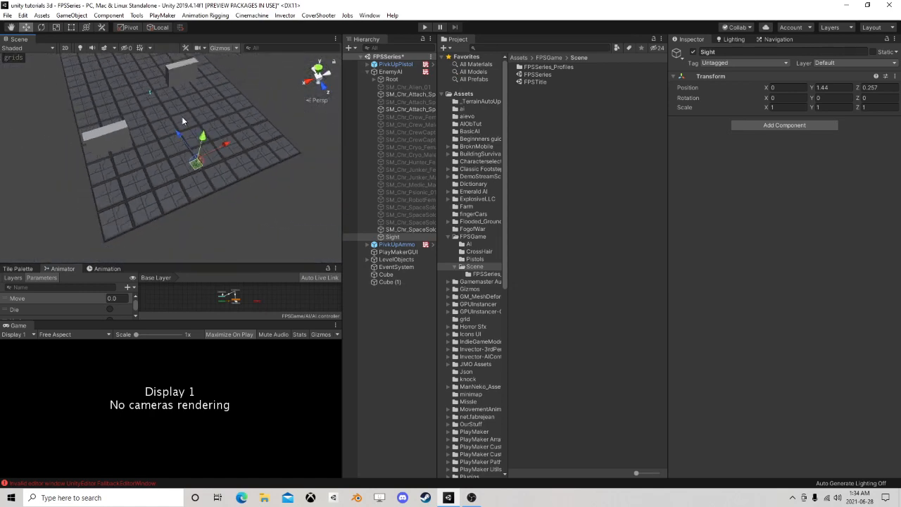
{"action": "left_click", "coordinate": [386, 73]}
{"action": "left_click_drag", "start_coordinate": [188, 167], "coordinate": [111, 184]}
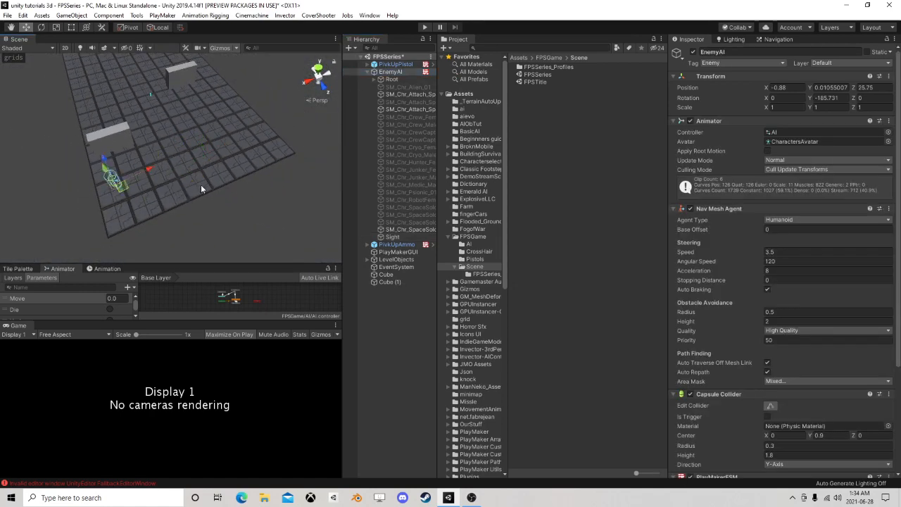
Step: Save the FPSSeries scene and open the FPSTitle scene
{"action": "left_click", "coordinate": [7, 15]}
{"action": "left_click", "coordinate": [19, 49]}
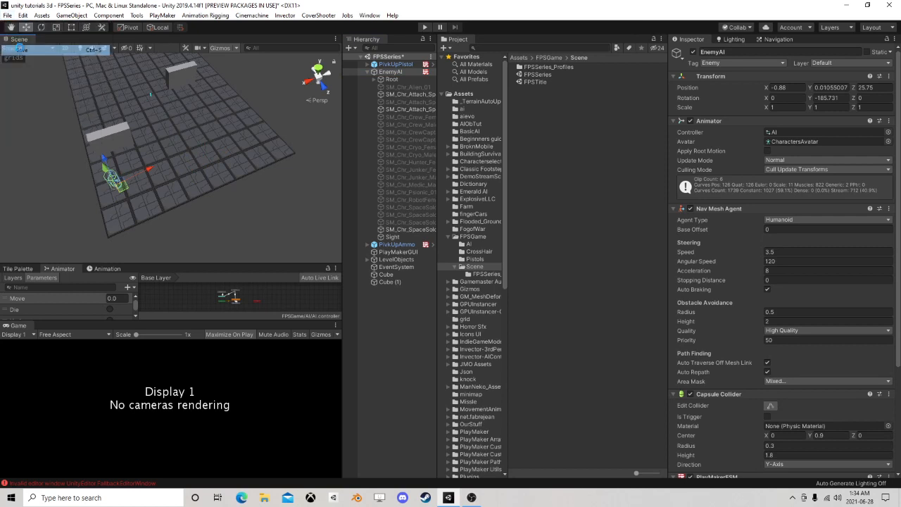
{"action": "double_click", "coordinate": [536, 82]}
Step: Run the game from the title scene, start a new game, and pause play mode
{"action": "left_click", "coordinate": [424, 26]}
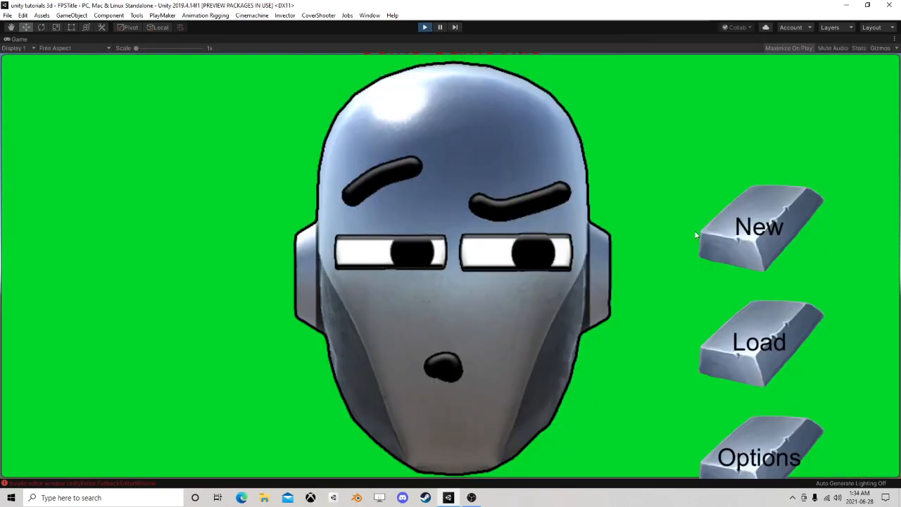
{"action": "left_click", "coordinate": [701, 234]}
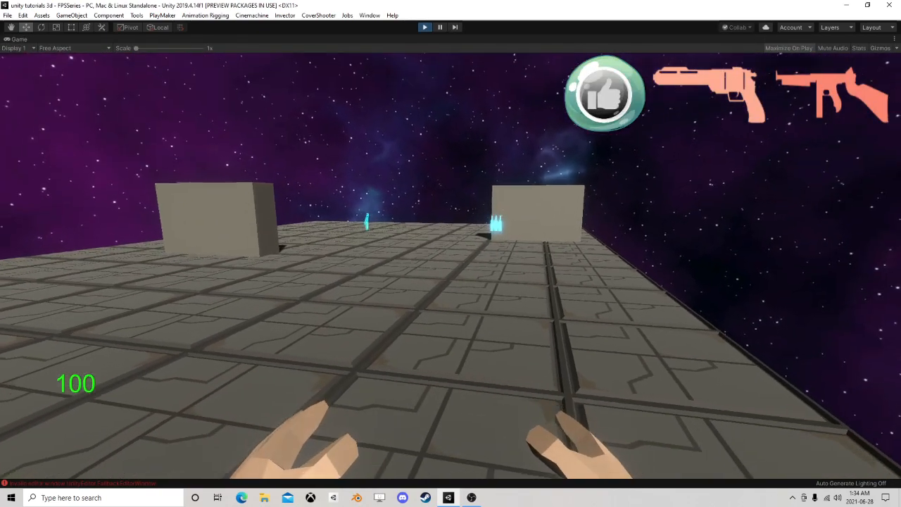
{"action": "key", "text": "Escape"}
{"action": "left_click", "coordinate": [439, 27]}
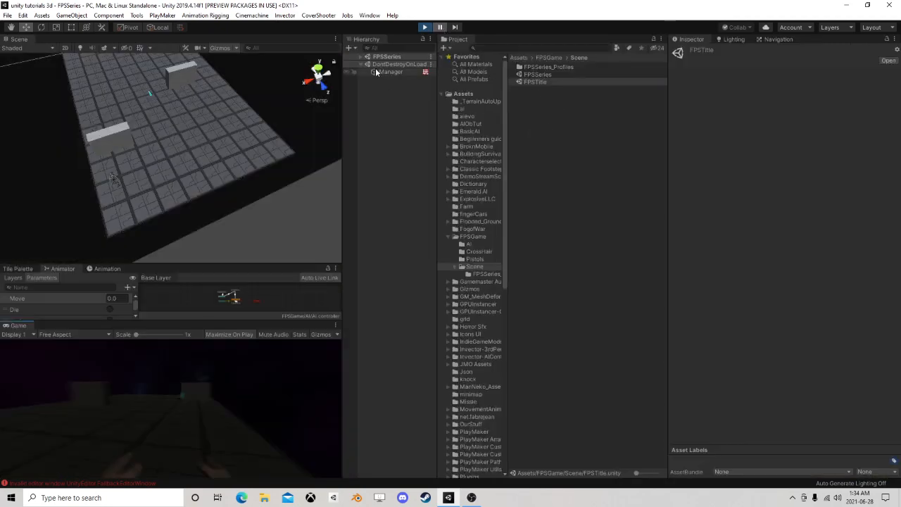
Step: Examine the actions of State 1 and State 2 in EnemyAI's Sensory FSM during the paused run, and close the editor
{"action": "left_click", "coordinate": [360, 57]}
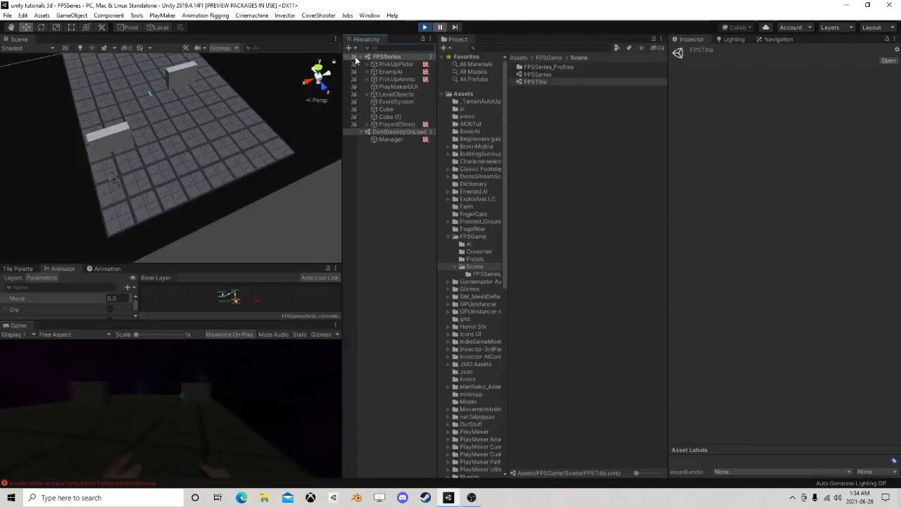
{"action": "left_click", "coordinate": [390, 71]}
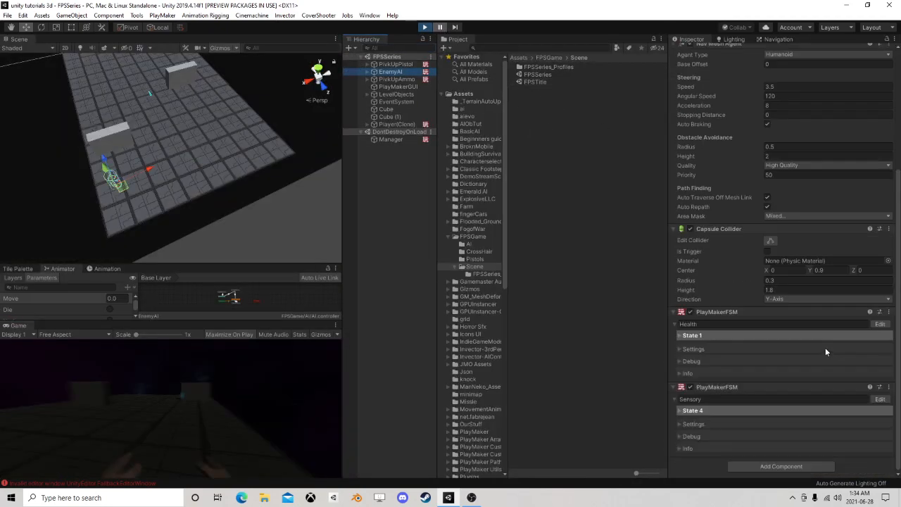
{"action": "left_click", "coordinate": [880, 399]}
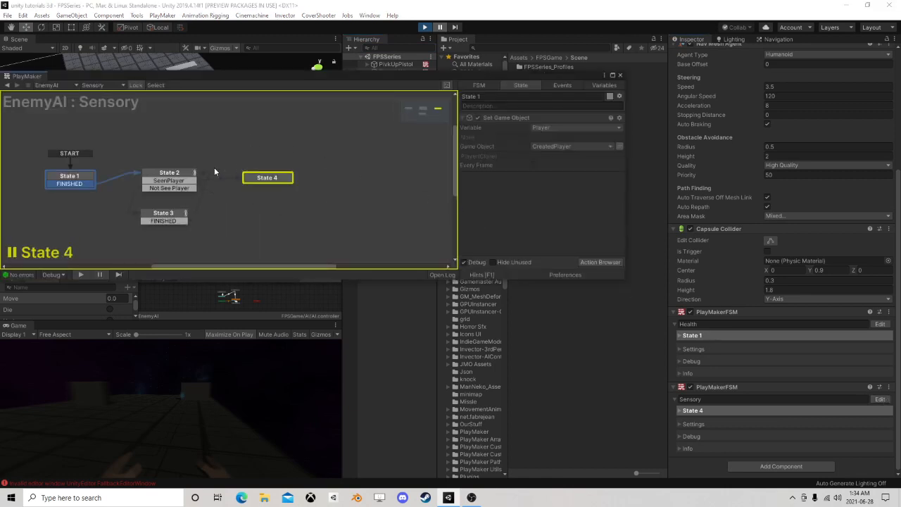
{"action": "left_click", "coordinate": [169, 176]}
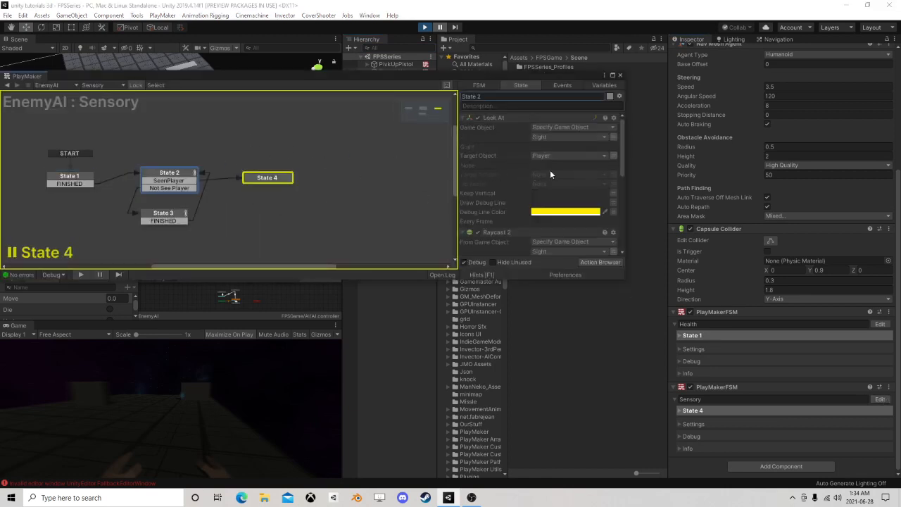
{"action": "left_click", "coordinate": [79, 177]}
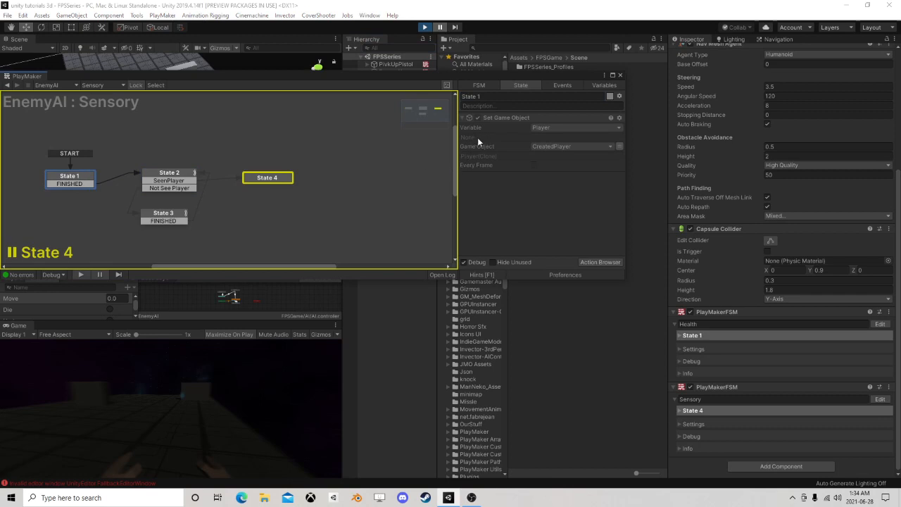
{"action": "left_click", "coordinate": [620, 74]}
Step: Stop the test run and reopen the FPSSeries scene with EnemyAI selected
{"action": "double_click", "coordinate": [534, 82]}
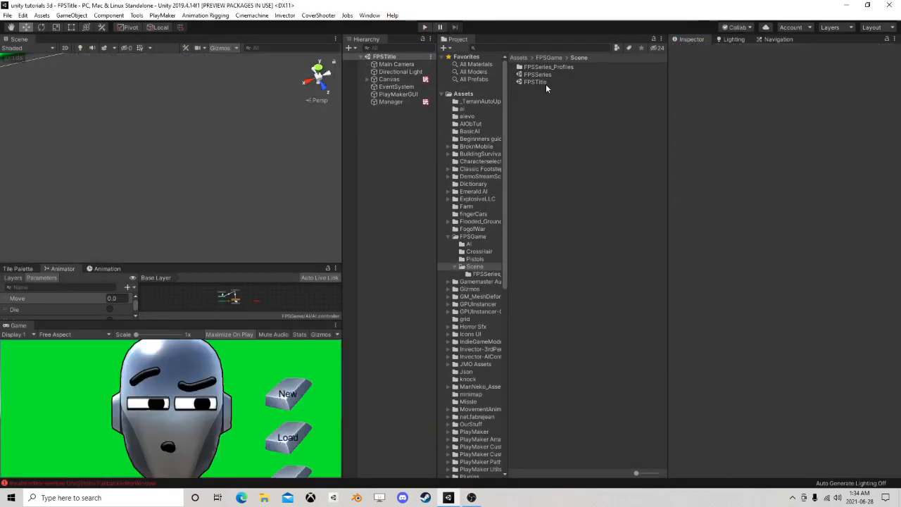
{"action": "double_click", "coordinate": [538, 75]}
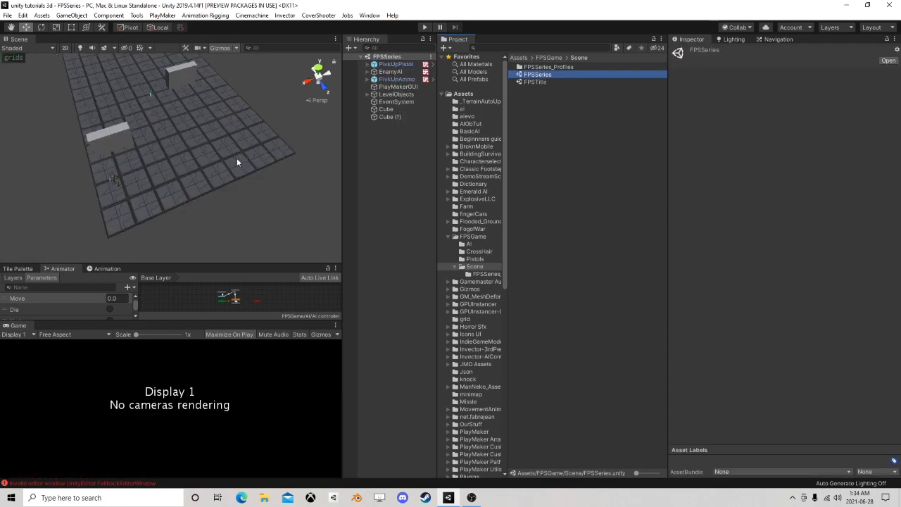
{"action": "left_click", "coordinate": [392, 73]}
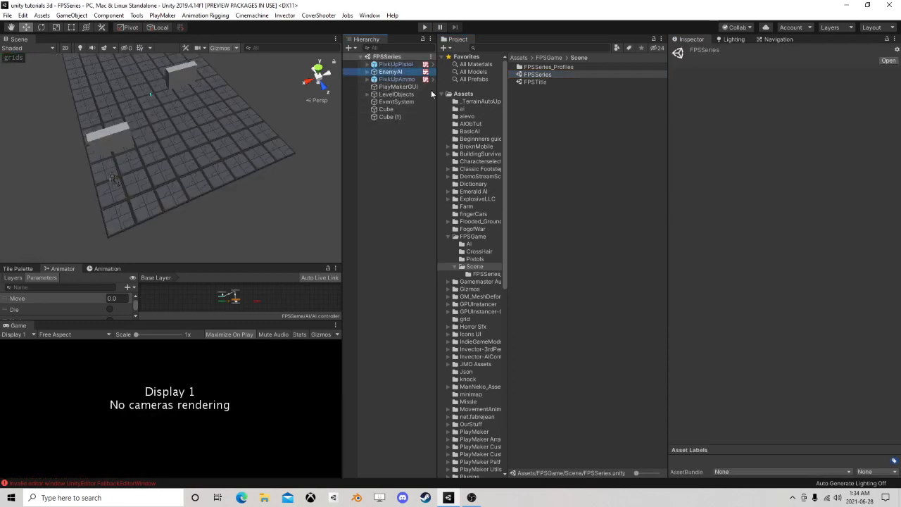
{"action": "scroll", "coordinate": [734, 209], "scroll_direction": "down", "scroll_amount": 5}
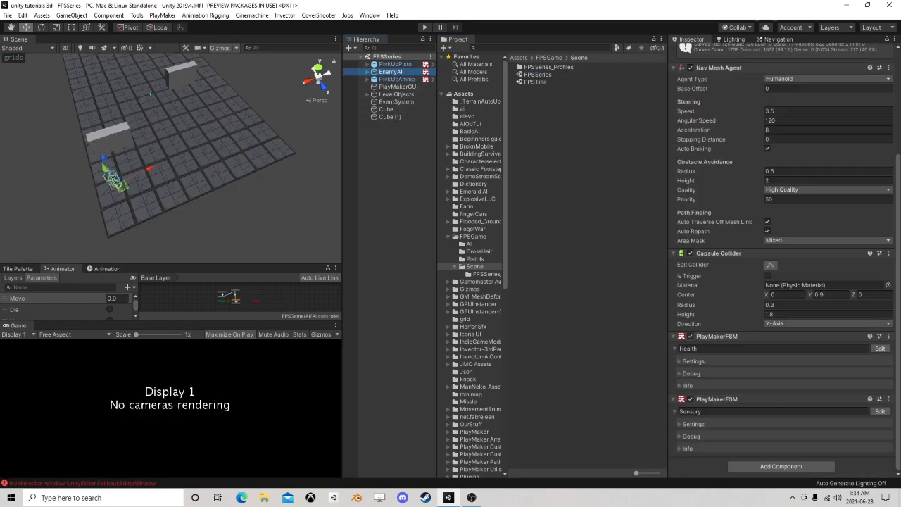
Step: In EnemyAI's Sensory FSM, move State 1 farther from State 2 and make its Set Game Object action run every frame
{"action": "left_click", "coordinate": [879, 411]}
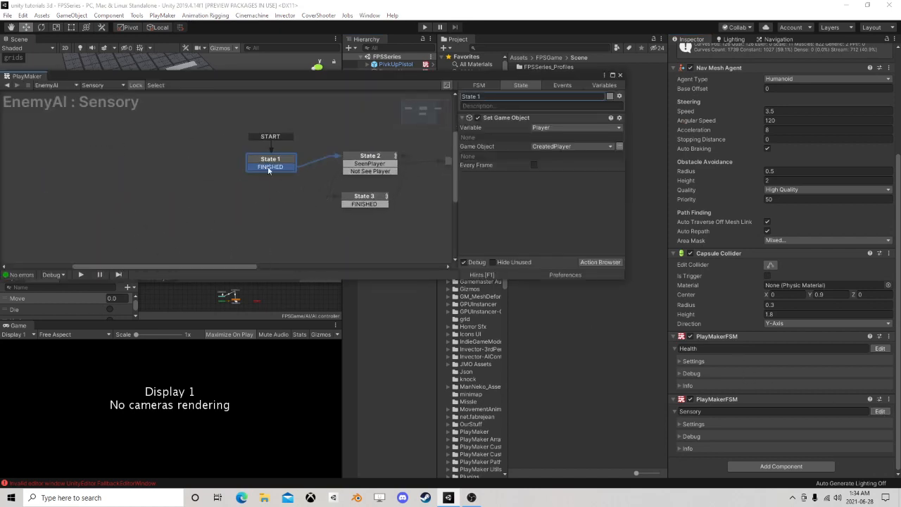
{"action": "left_click_drag", "start_coordinate": [274, 158], "coordinate": [363, 159]}
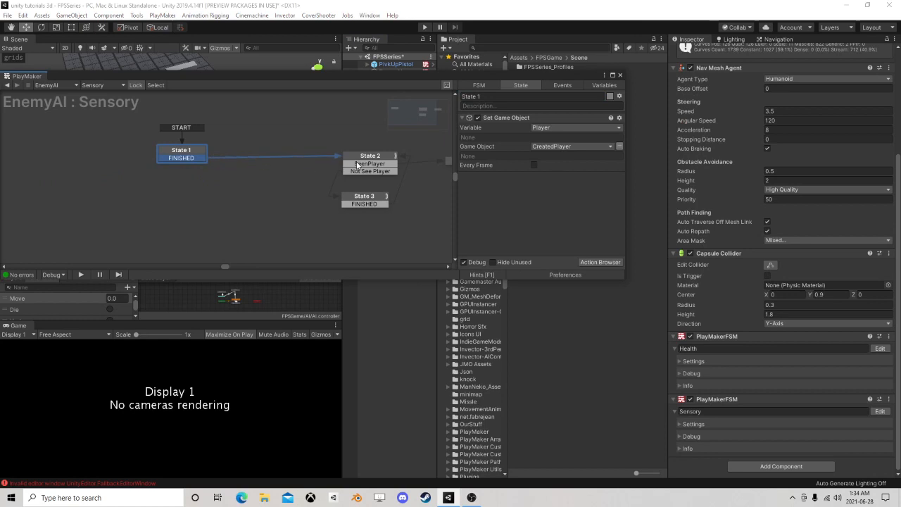
{"action": "left_click", "coordinate": [534, 165]}
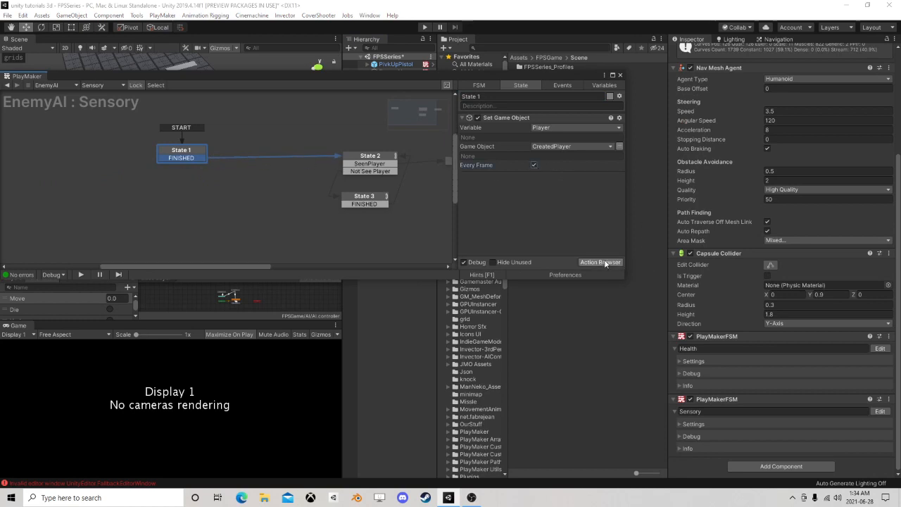
Step: Add a Game Object Is Null action to State 1 that checks Player every frame and sends FINISHED when it is not null
{"action": "left_click", "coordinate": [601, 262]}
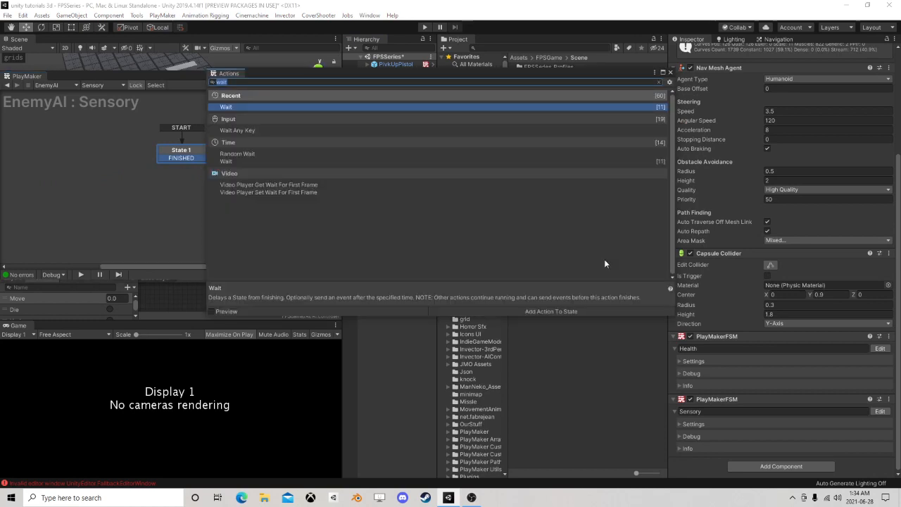
{"action": "type", "text": "is nu"}
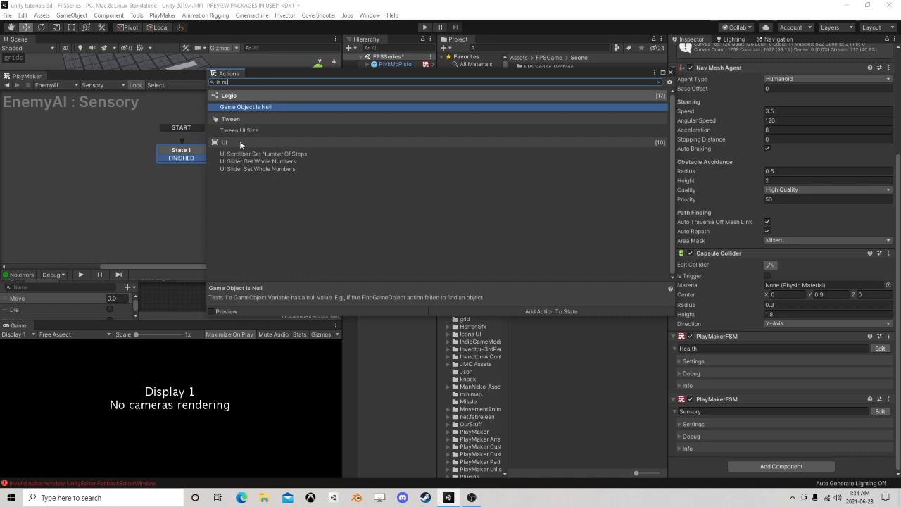
{"action": "double_click", "coordinate": [247, 107]}
{"action": "left_click", "coordinate": [670, 72]}
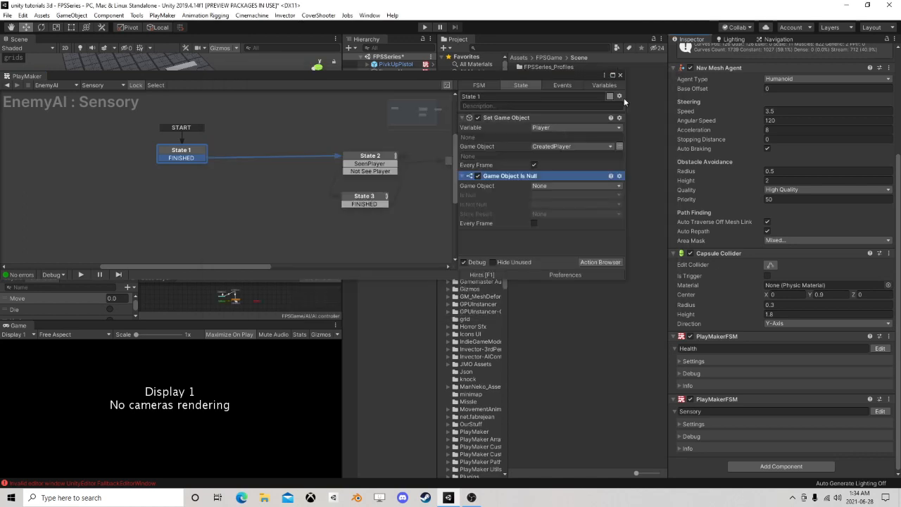
{"action": "left_click", "coordinate": [546, 186]}
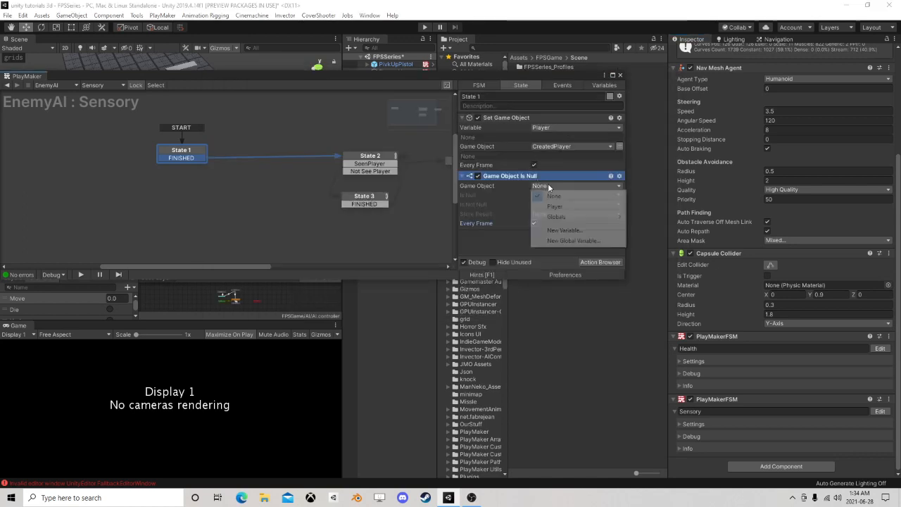
{"action": "left_click", "coordinate": [554, 206]}
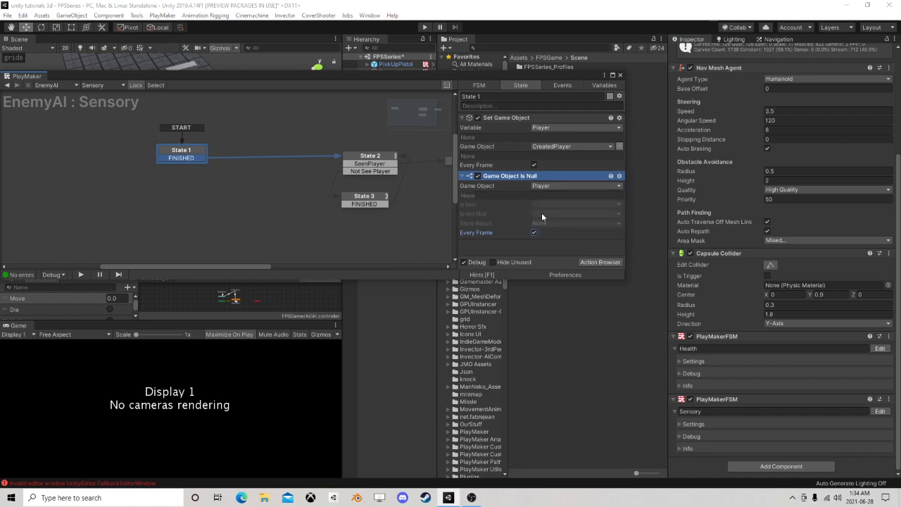
{"action": "left_click", "coordinate": [541, 213]}
{"action": "left_click", "coordinate": [561, 234]}
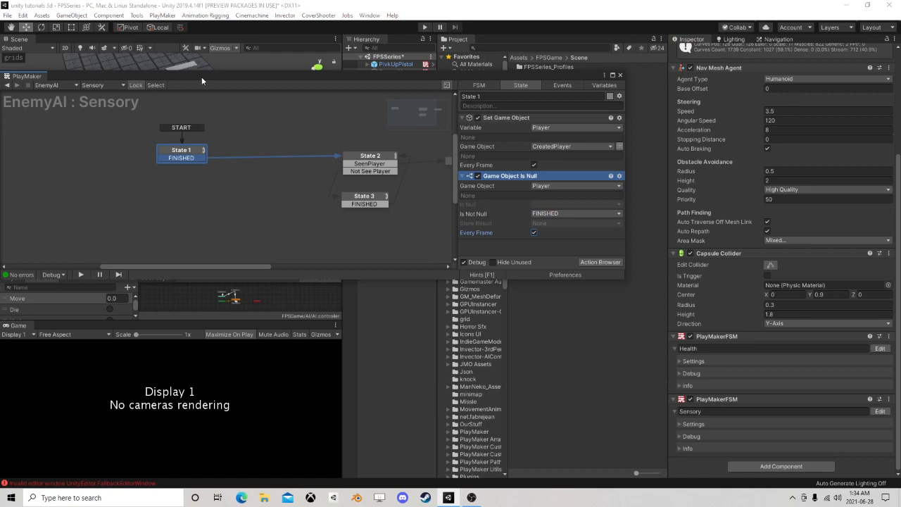
Step: Close the FSM editor and open the FPSTitle scene, saving the changes to FPSSeries
{"action": "left_click_drag", "start_coordinate": [202, 76], "coordinate": [270, 99]}
{"action": "left_click", "coordinate": [687, 97]}
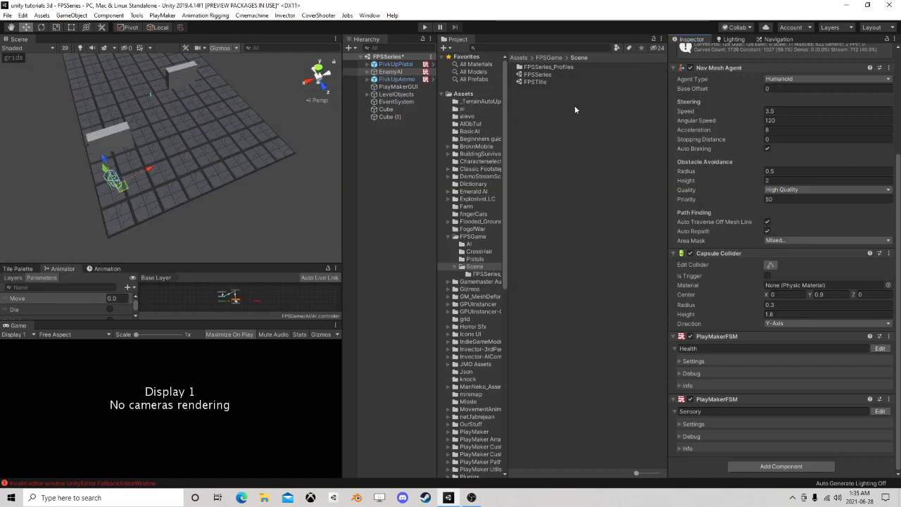
{"action": "left_click", "coordinate": [7, 15]}
{"action": "left_click", "coordinate": [28, 36]}
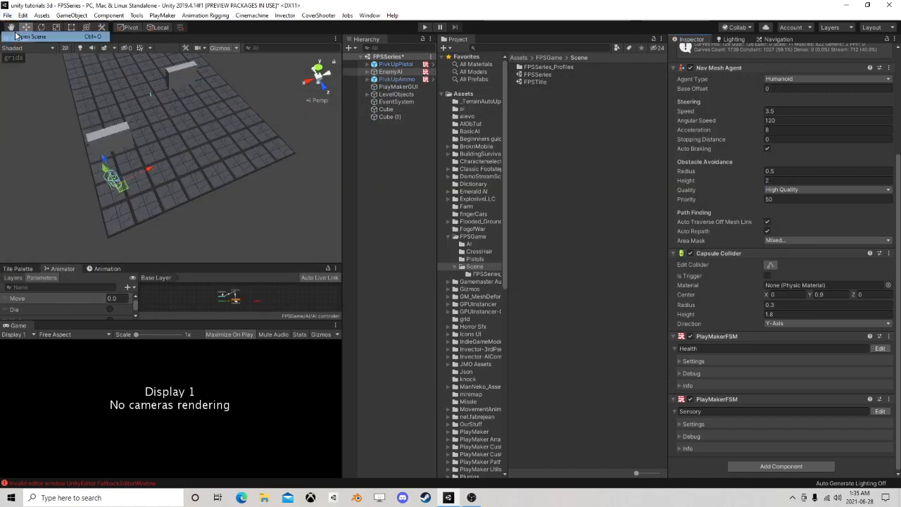
{"action": "left_click", "coordinate": [439, 27]}
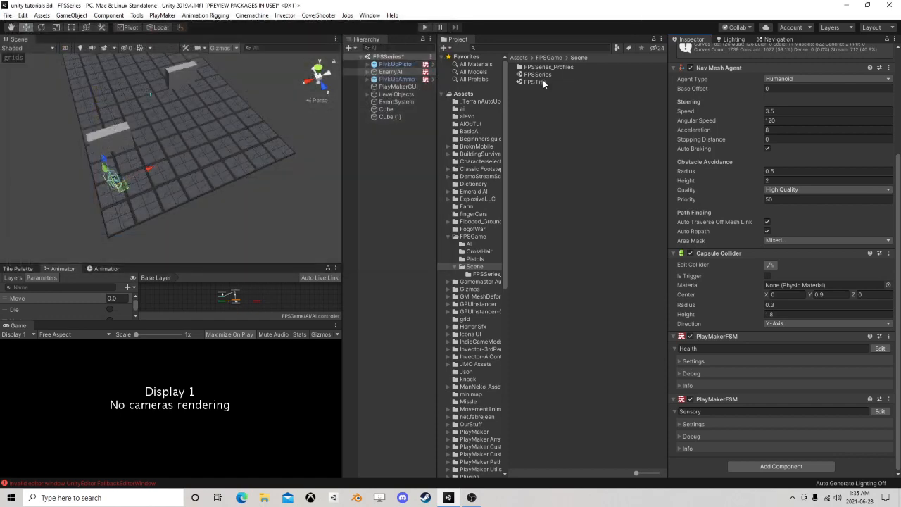
{"action": "double_click", "coordinate": [540, 82]}
{"action": "left_click", "coordinate": [444, 269]}
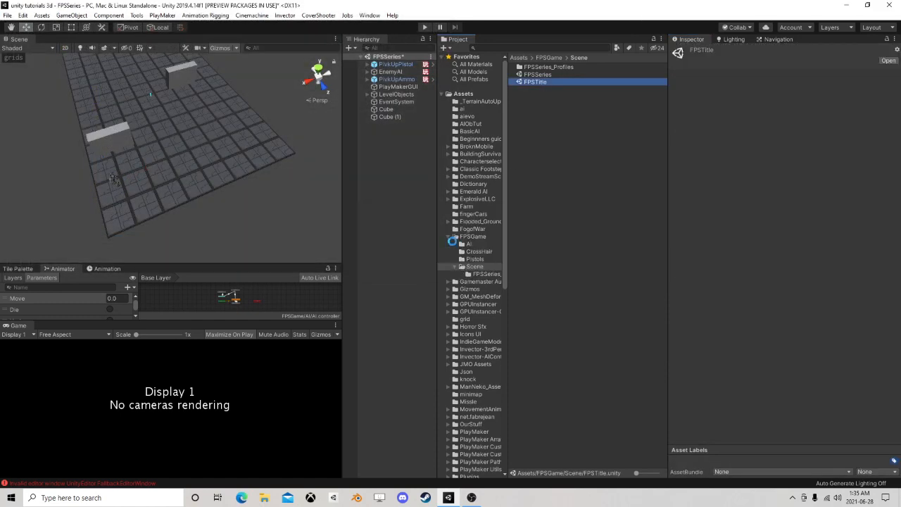
Step: Run the title scene, start a new game, open its in-game pause menu, and pause play mode
{"action": "left_click", "coordinate": [424, 27]}
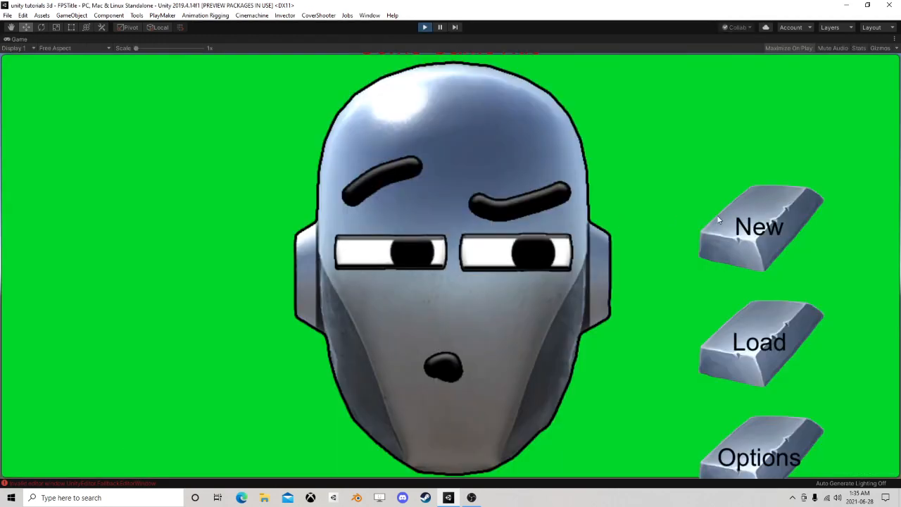
{"action": "left_click", "coordinate": [718, 219]}
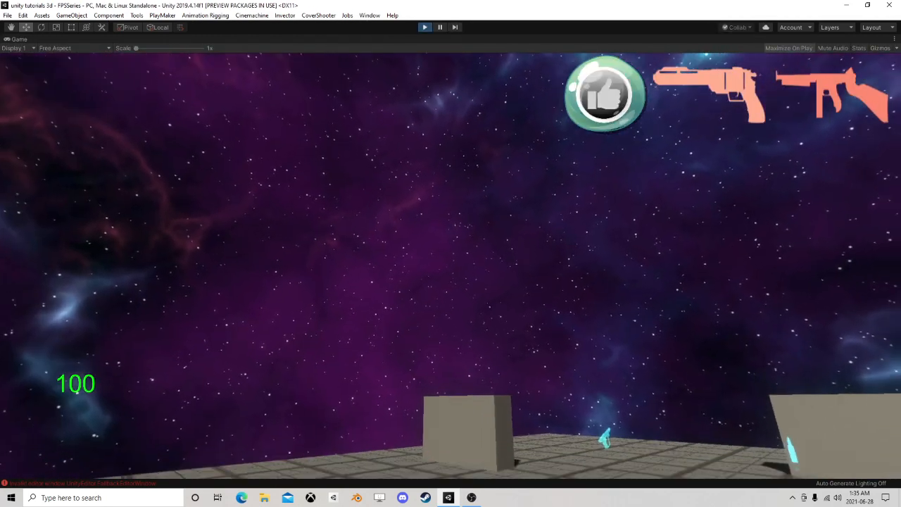
{"action": "key", "text": "Escape"}
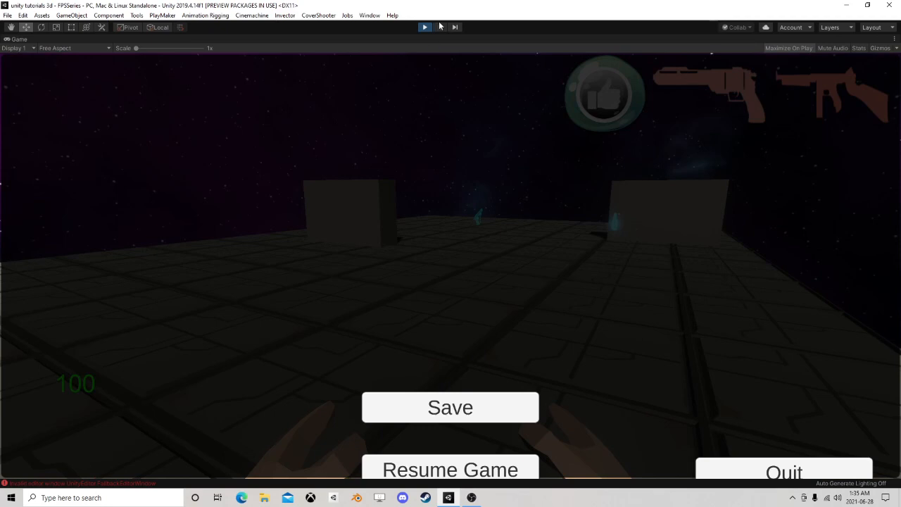
{"action": "left_click", "coordinate": [439, 26]}
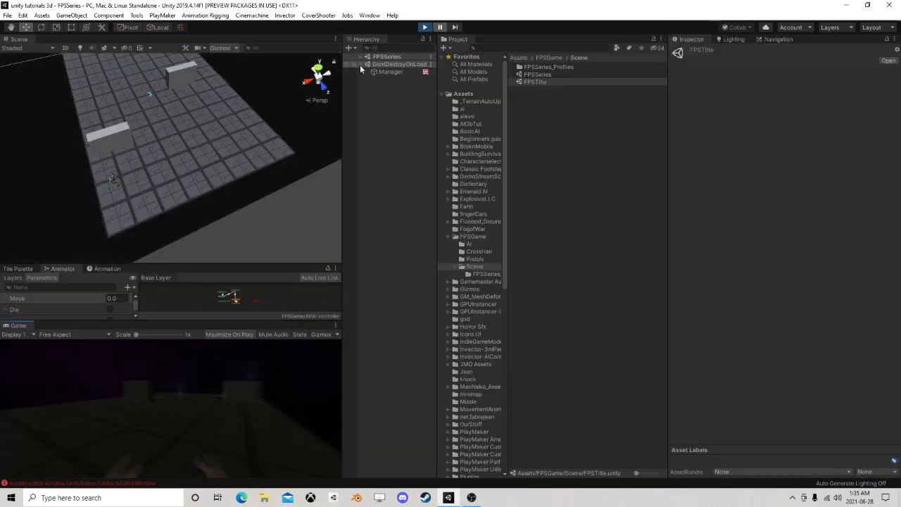
Step: Inspect the Sensory FSM's active state and the Look At and Raycast 2 settings of State 2 on EnemyAI, and stop the run
{"action": "left_click", "coordinate": [359, 56]}
{"action": "left_click", "coordinate": [389, 72]}
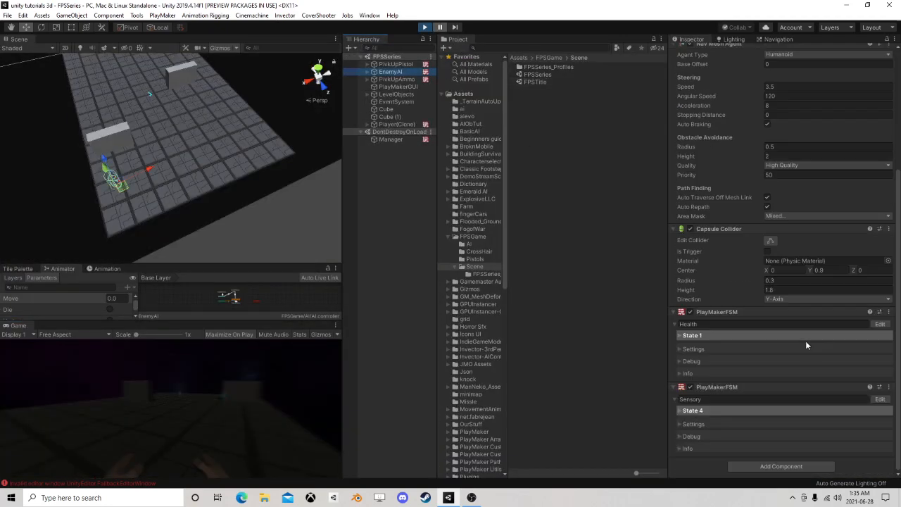
{"action": "left_click", "coordinate": [880, 400]}
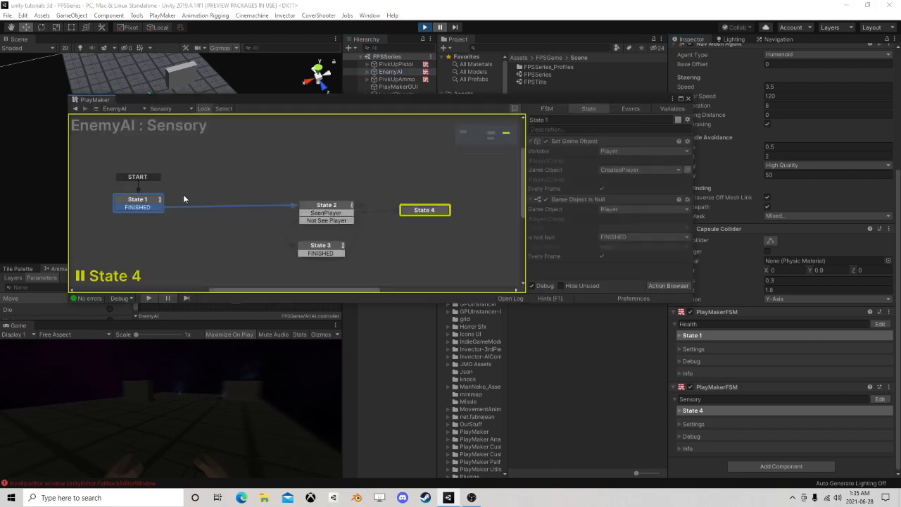
{"action": "left_click", "coordinate": [146, 202]}
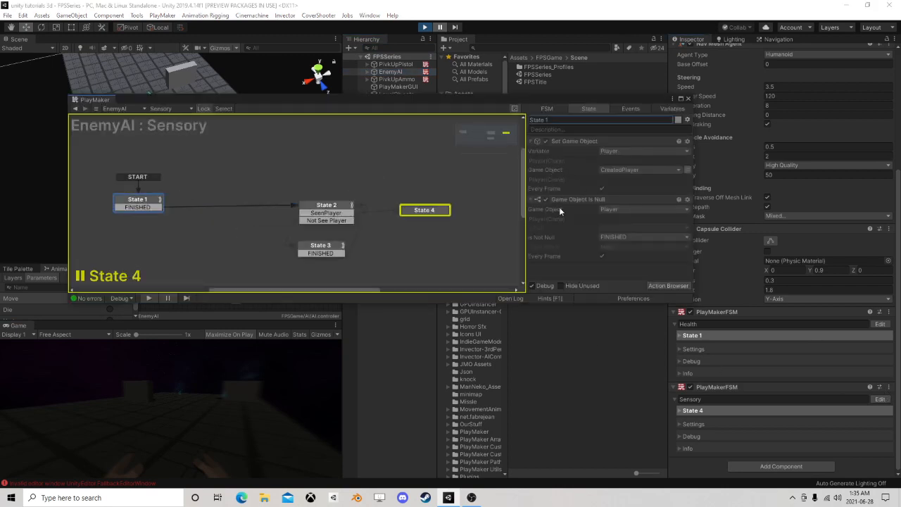
{"action": "left_click", "coordinate": [330, 207]}
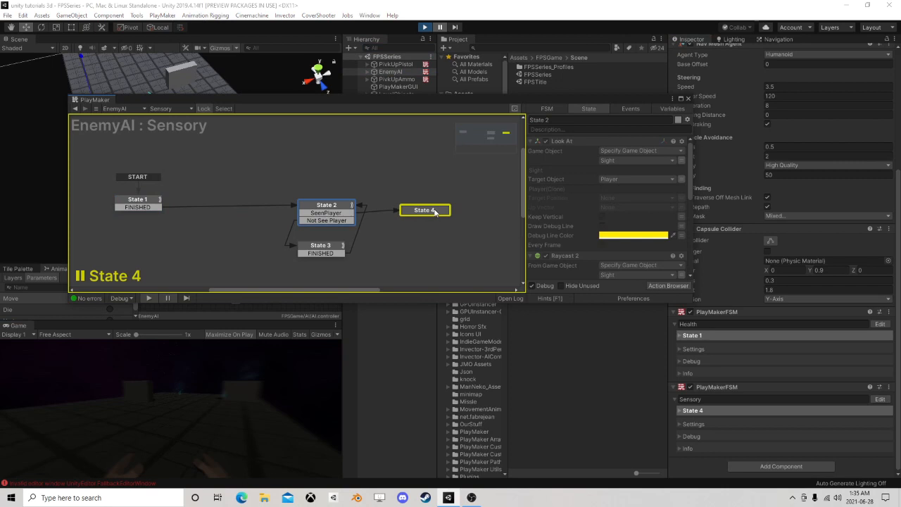
{"action": "scroll", "coordinate": [578, 217], "scroll_direction": "down", "scroll_amount": 5}
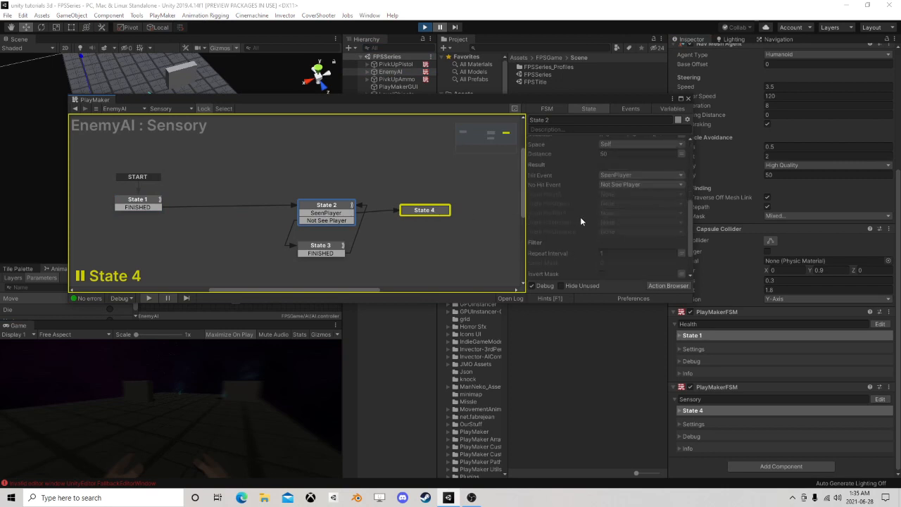
{"action": "scroll", "coordinate": [580, 217], "scroll_direction": "down", "scroll_amount": 3}
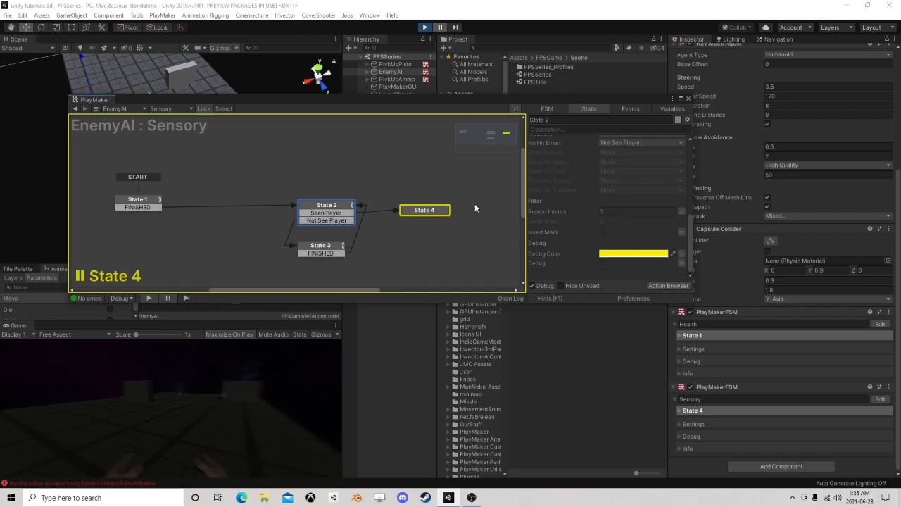
{"action": "left_click", "coordinate": [427, 210]}
{"action": "left_click", "coordinate": [353, 207]}
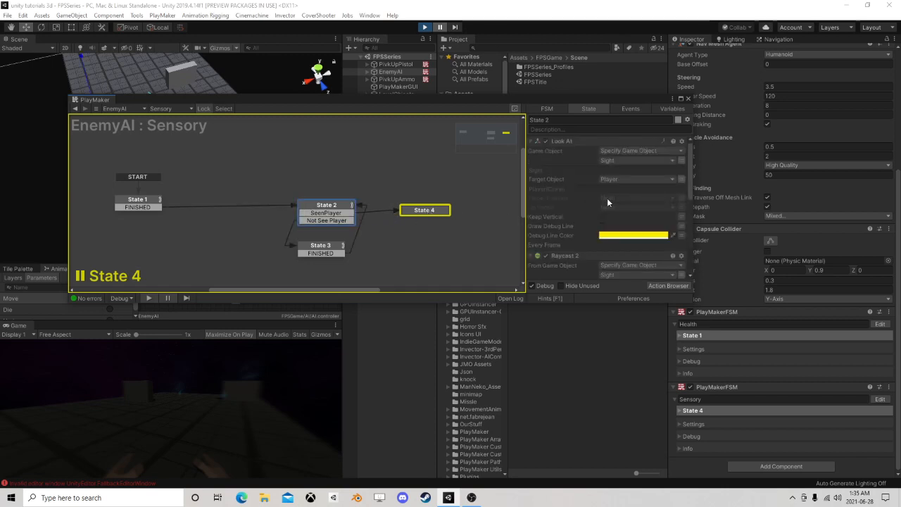
{"action": "scroll", "coordinate": [608, 185], "scroll_direction": "down", "scroll_amount": 5}
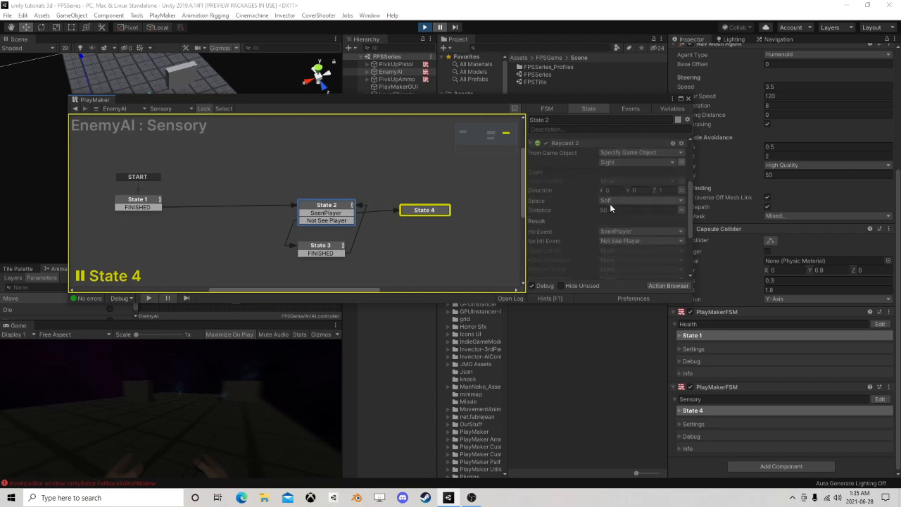
{"action": "left_click", "coordinate": [425, 27]}
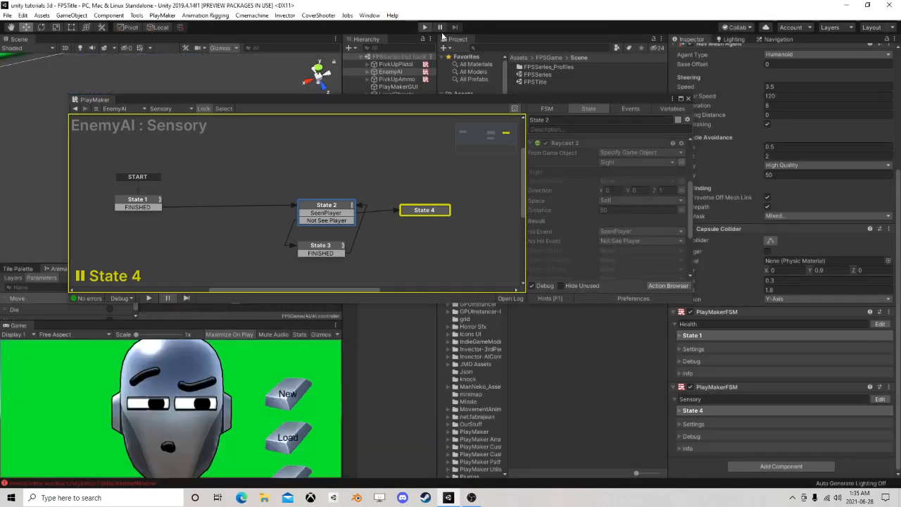
Step: Close the FSM editor, reopen the FPSSeries scene, and open EnemyAI's Sensory FSM for editing
{"action": "left_click", "coordinate": [689, 100]}
{"action": "double_click", "coordinate": [545, 74]}
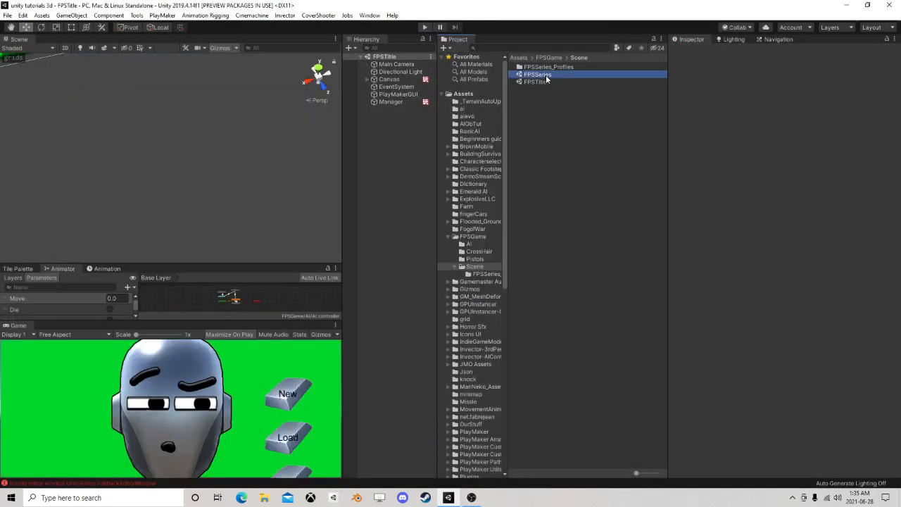
{"action": "left_click", "coordinate": [391, 71]}
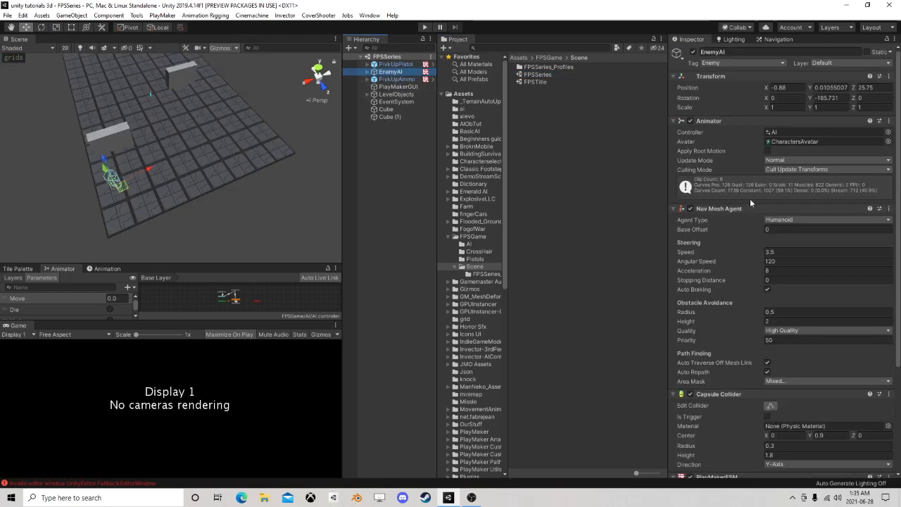
{"action": "scroll", "coordinate": [830, 352], "scroll_direction": "down", "scroll_amount": 10}
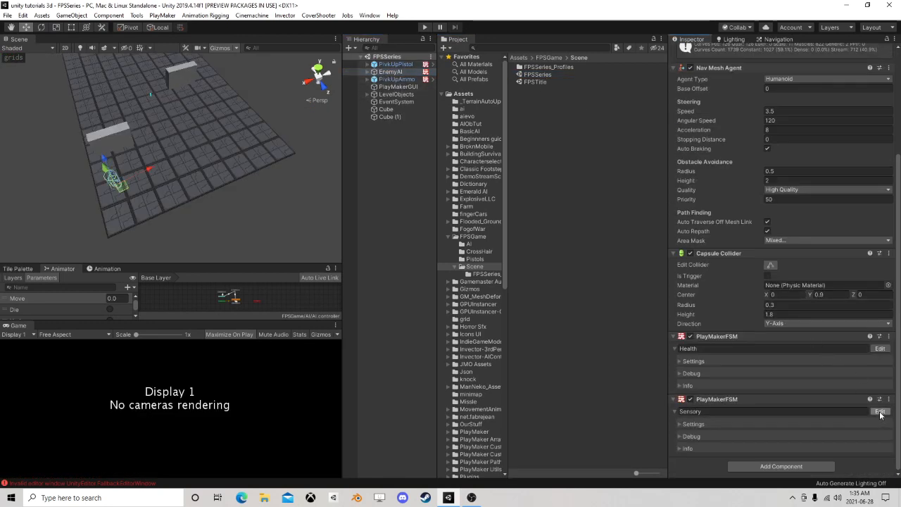
{"action": "left_click", "coordinate": [880, 412]}
Step: Move State 4 farther away from State 2 in the Sensory graph
{"action": "middle_click_drag", "start_coordinate": [398, 224], "coordinate": [238, 189]}
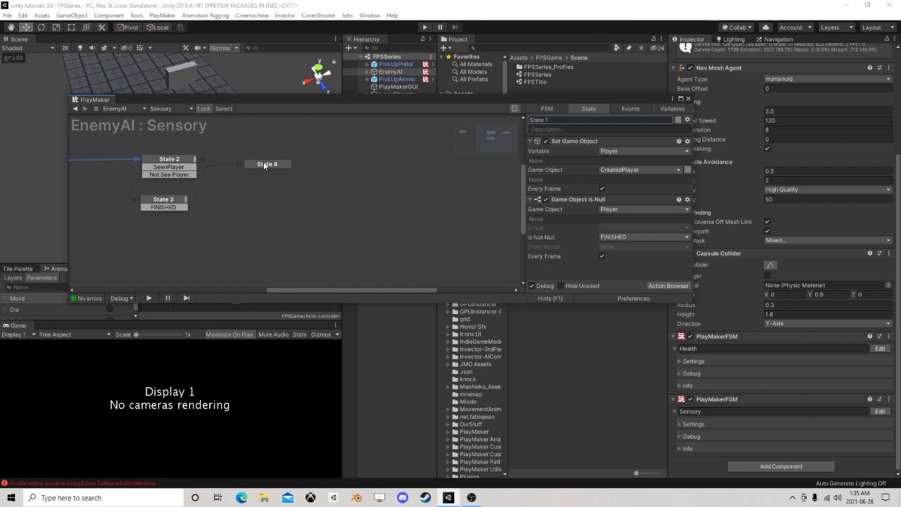
{"action": "left_click_drag", "start_coordinate": [264, 166], "coordinate": [338, 169]}
{"action": "middle_click_drag", "start_coordinate": [224, 182], "coordinate": [290, 198]}
Step: Review State 2's Look At and Raycast 2 settings, including the direction, distance, hit events, filter and debug options
{"action": "left_click", "coordinate": [249, 179]}
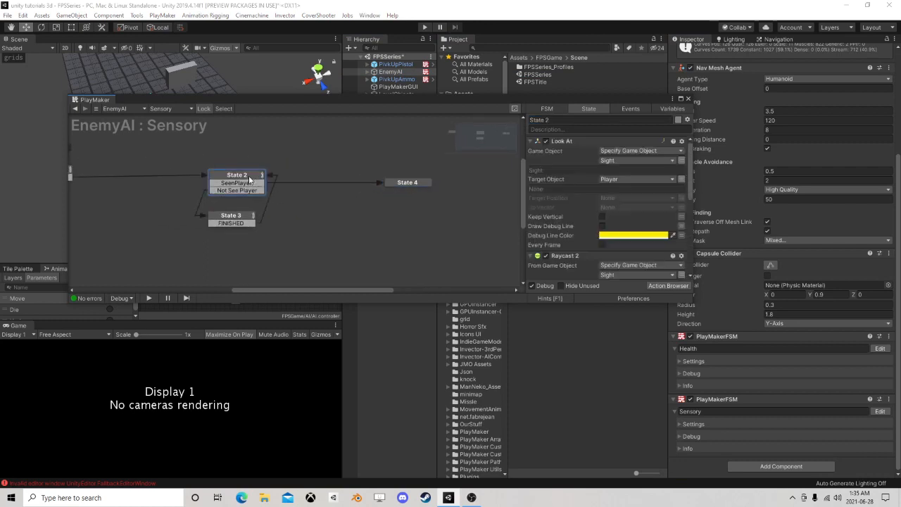
{"action": "scroll", "coordinate": [569, 197], "scroll_direction": "down", "scroll_amount": 5}
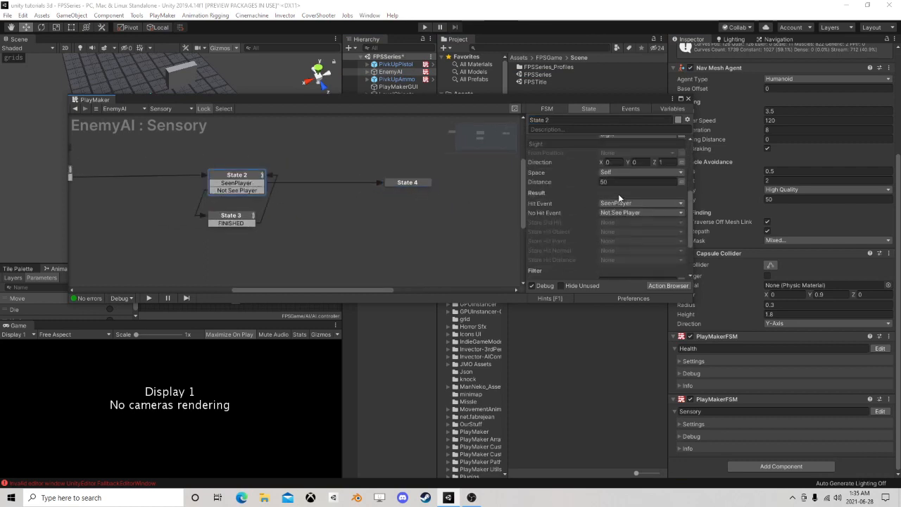
{"action": "scroll", "coordinate": [619, 195], "scroll_direction": "up", "scroll_amount": 1}
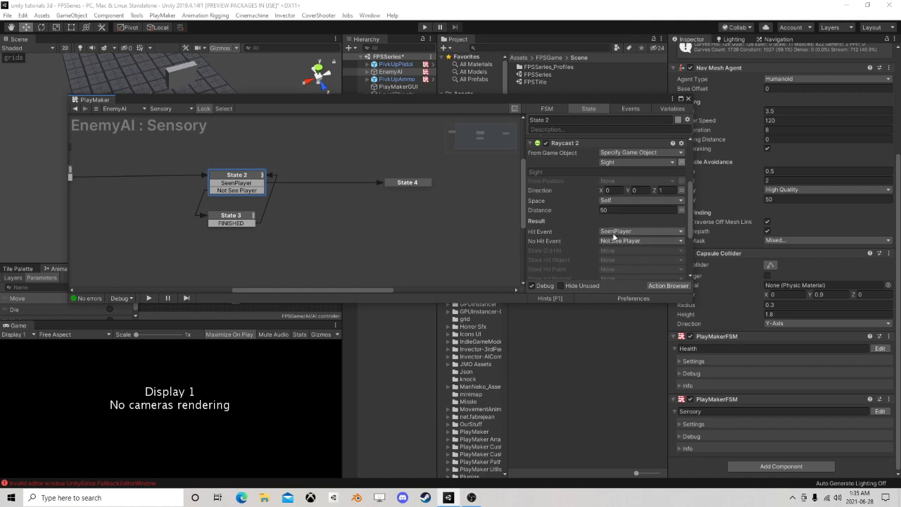
{"action": "scroll", "coordinate": [615, 167], "scroll_direction": "up", "scroll_amount": 1}
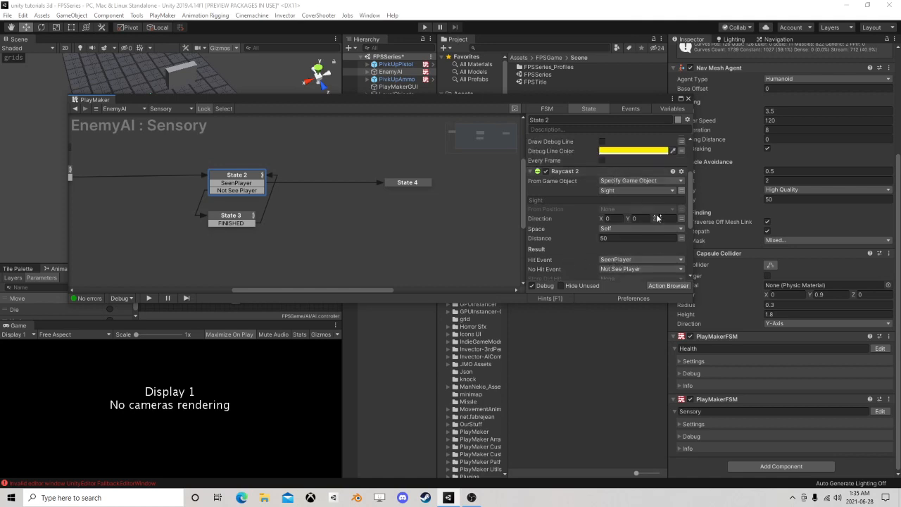
{"action": "scroll", "coordinate": [626, 226], "scroll_direction": "down", "scroll_amount": 1}
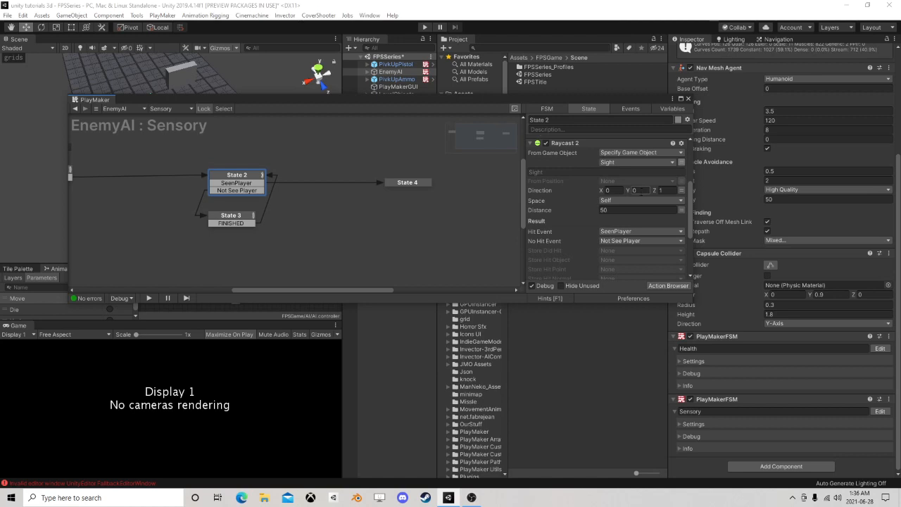
{"action": "scroll", "coordinate": [619, 251], "scroll_direction": "up", "scroll_amount": 2}
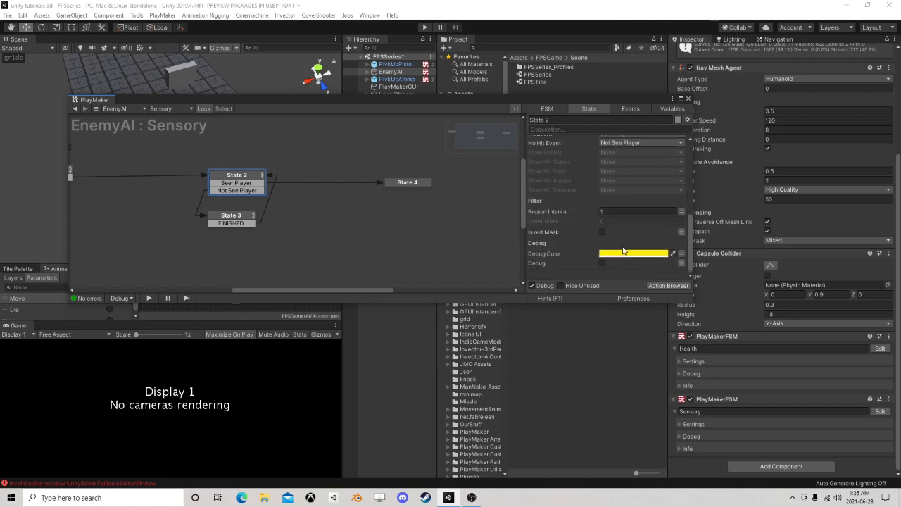
{"action": "scroll", "coordinate": [624, 246], "scroll_direction": "down", "scroll_amount": 5}
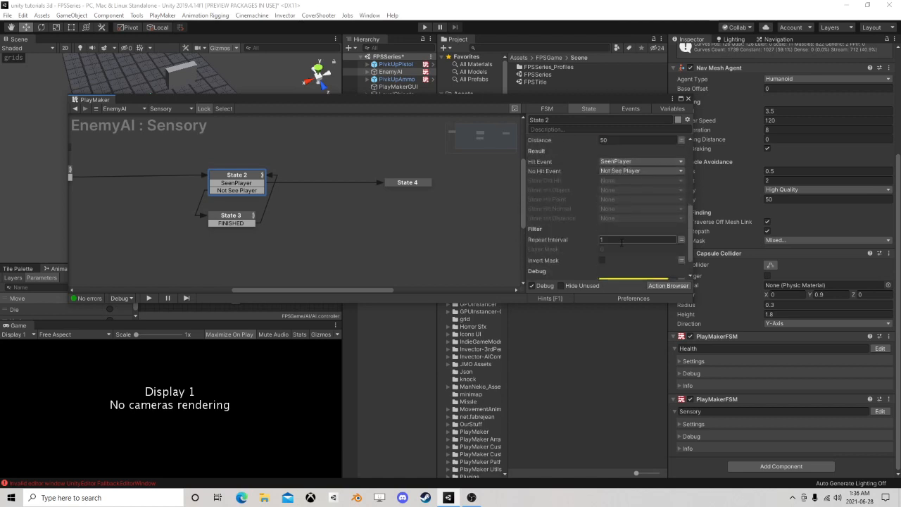
{"action": "scroll", "coordinate": [621, 241], "scroll_direction": "up", "scroll_amount": 2}
{"action": "scroll", "coordinate": [620, 240], "scroll_direction": "up", "scroll_amount": 1}
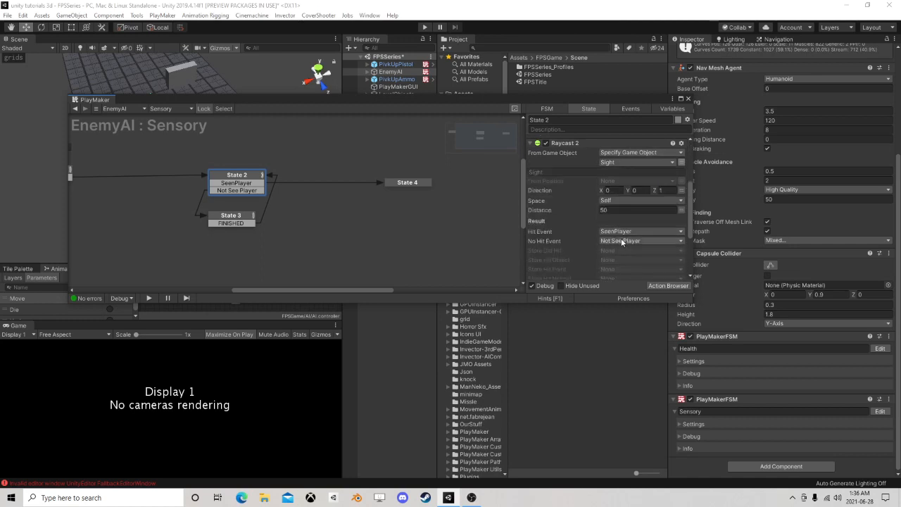
{"action": "scroll", "coordinate": [622, 237], "scroll_direction": "up", "scroll_amount": 4}
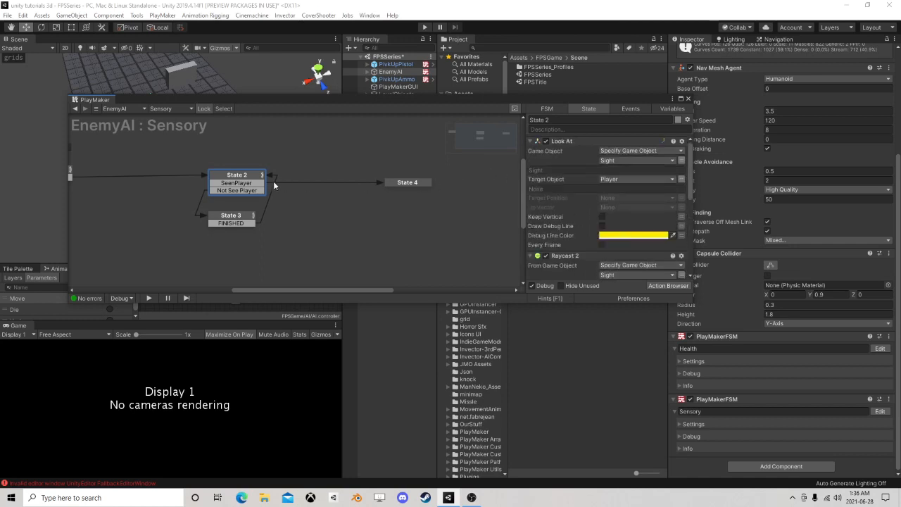
Step: Place State 4 closer to State 2, and store State 2's Raycast 2 hit object in a new variable "This Is What I seen"
{"action": "left_click_drag", "start_coordinate": [414, 185], "coordinate": [359, 181]}
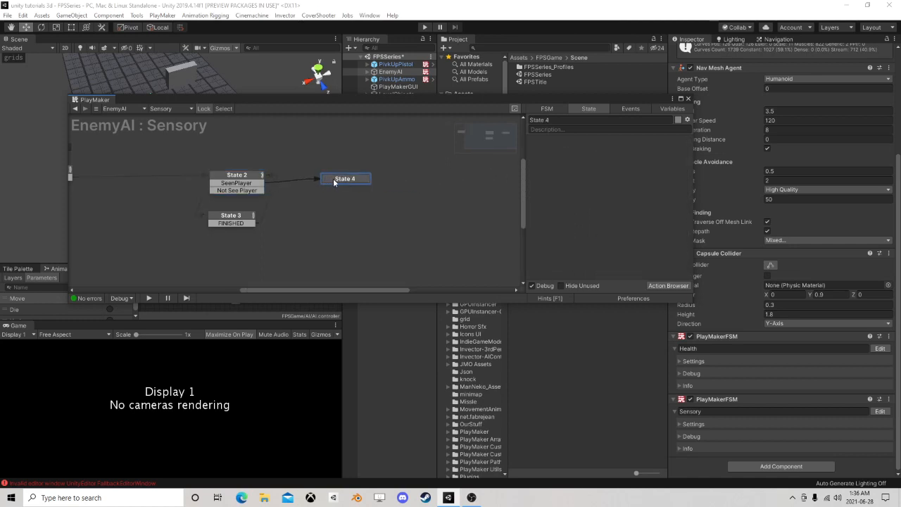
{"action": "left_click", "coordinate": [237, 176]}
{"action": "scroll", "coordinate": [593, 191], "scroll_direction": "down", "scroll_amount": 3}
{"action": "scroll", "coordinate": [606, 211], "scroll_direction": "down", "scroll_amount": 3}
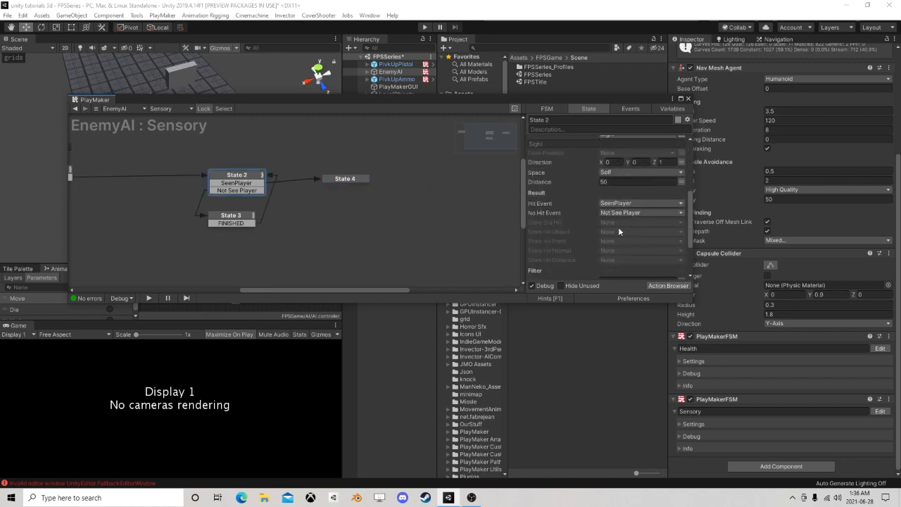
{"action": "left_click", "coordinate": [620, 230]}
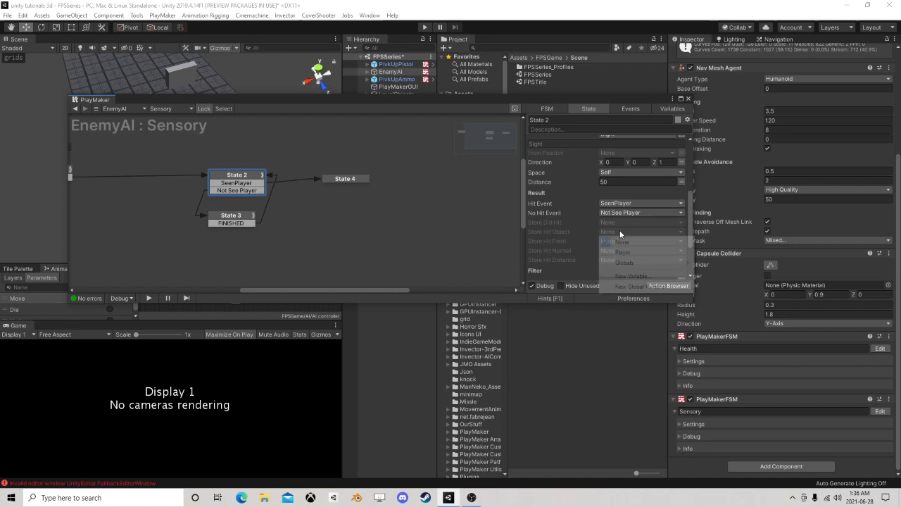
{"action": "left_click", "coordinate": [631, 277]}
{"action": "type", "text": "Thi"}
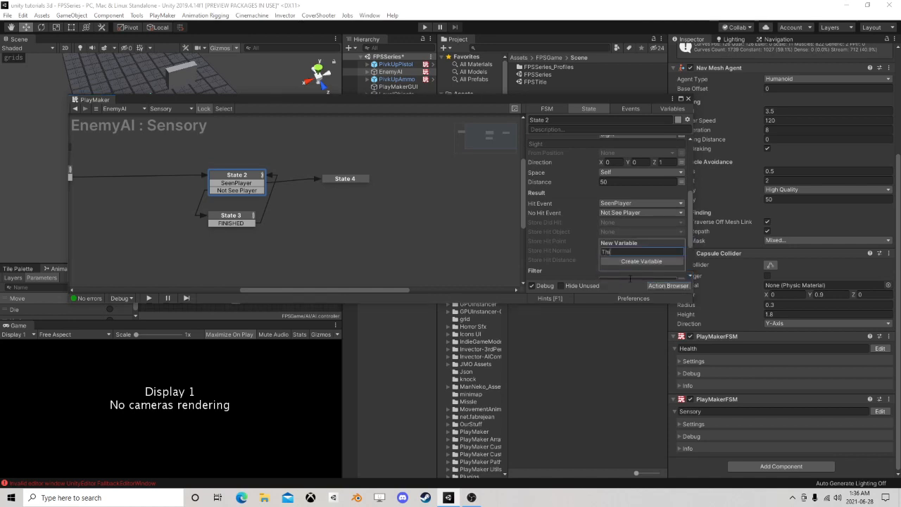
{"action": "type", "text": "s Is What I seen"}
{"action": "key", "text": "Return"}
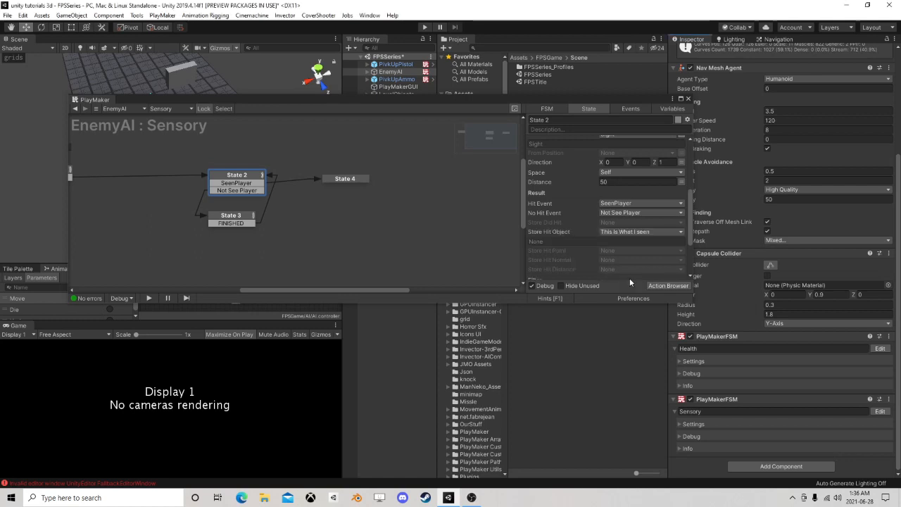
Step: Open the Action Browser for State 2
{"action": "left_click", "coordinate": [668, 285]}
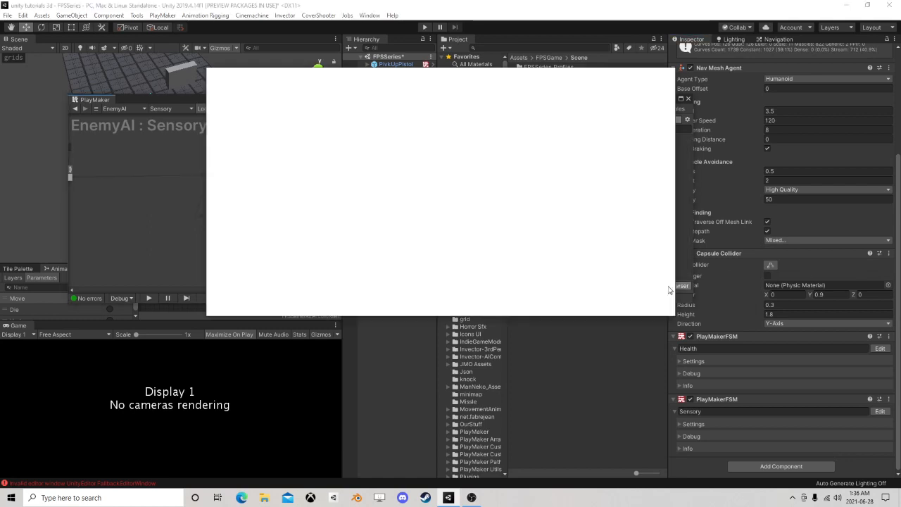
Step: Find the Game Object Compare action and add it to State 4 of the EnemyAI Sensory FSM
{"action": "type", "text": "obje"}
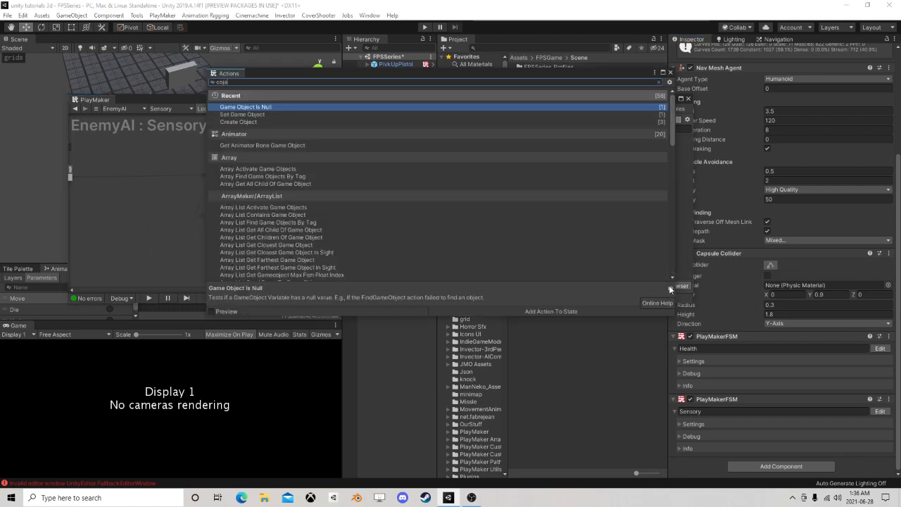
{"action": "type", "text": "ct com"}
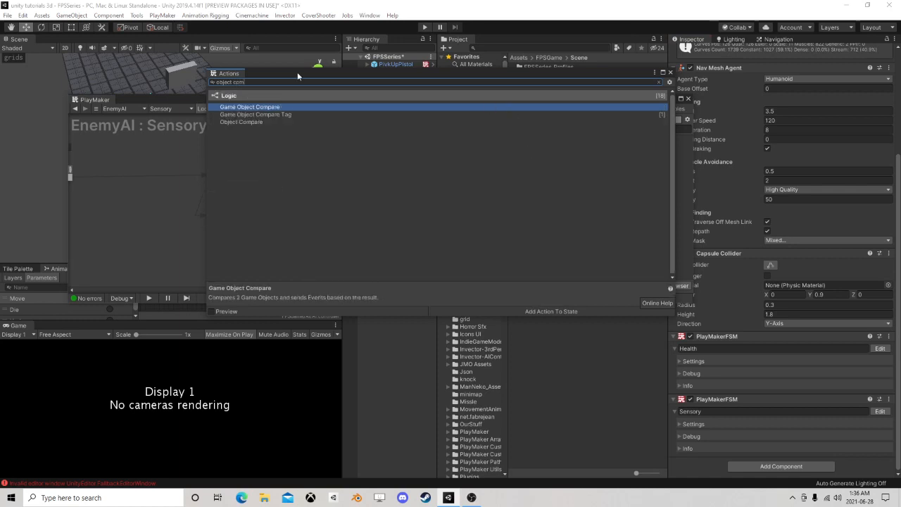
{"action": "double_click", "coordinate": [272, 107]}
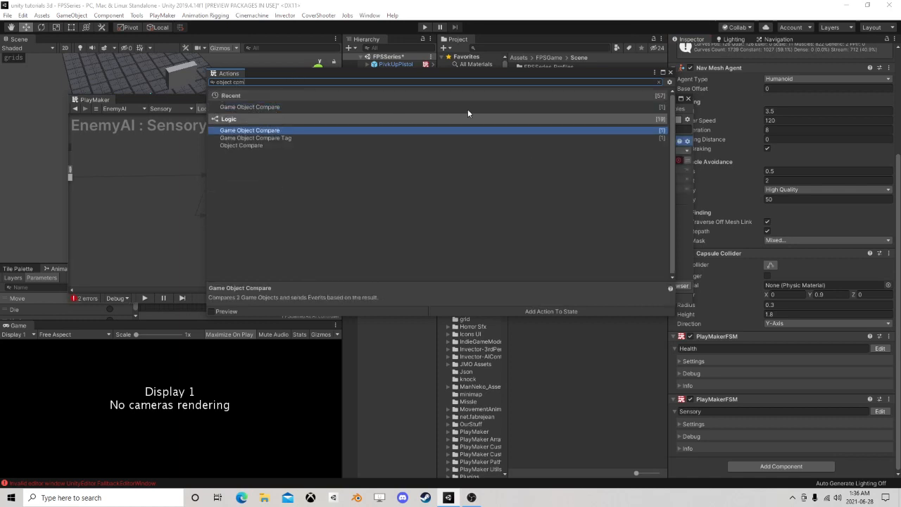
{"action": "left_click", "coordinate": [670, 74]}
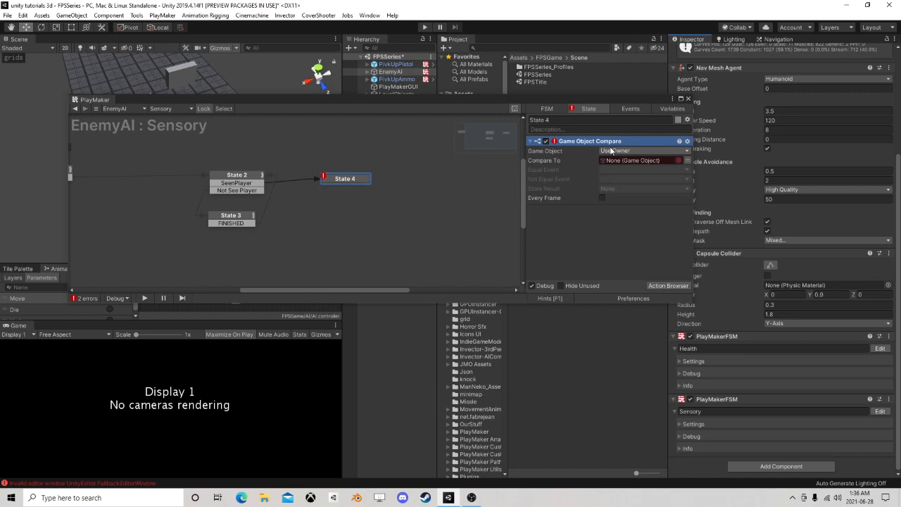
Step: Set the compare action to a specified game object, the Player variable, and compare it to the This Is What I seen variable
{"action": "left_click", "coordinate": [640, 149]}
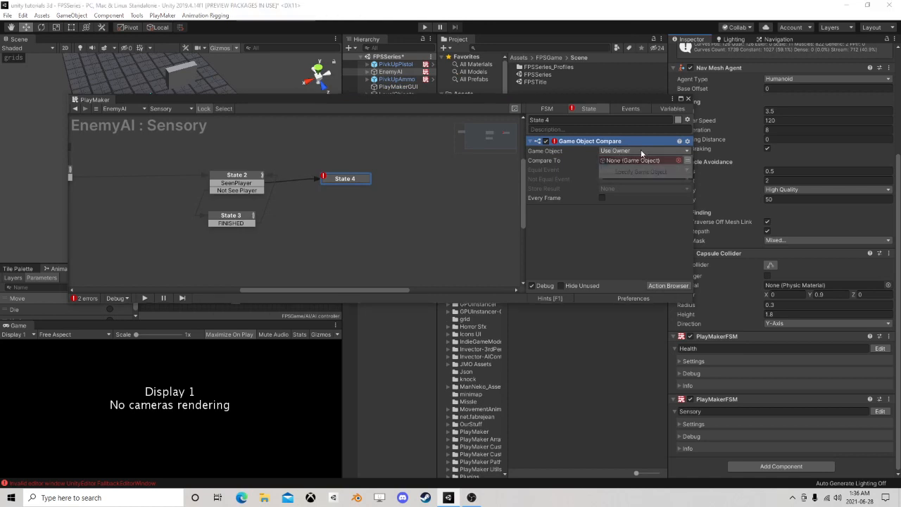
{"action": "left_click", "coordinate": [644, 171]}
{"action": "left_click", "coordinate": [687, 161]}
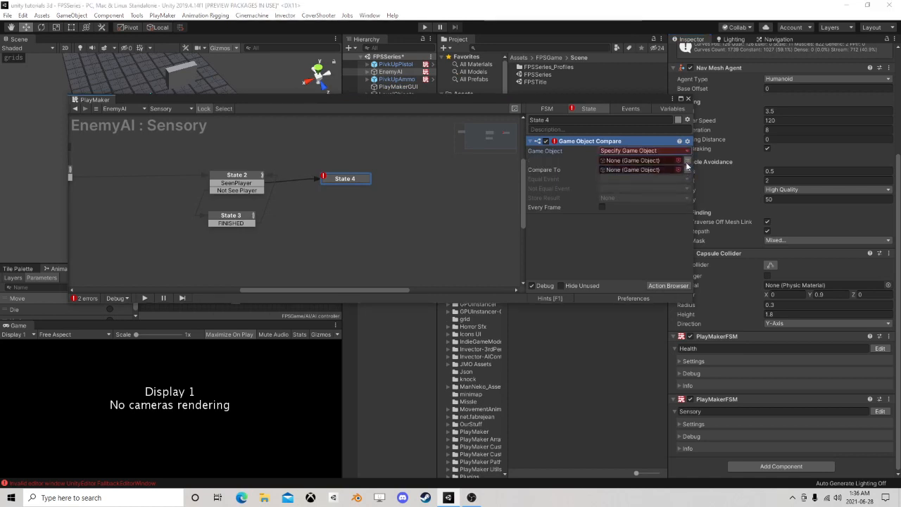
{"action": "left_click", "coordinate": [634, 160]}
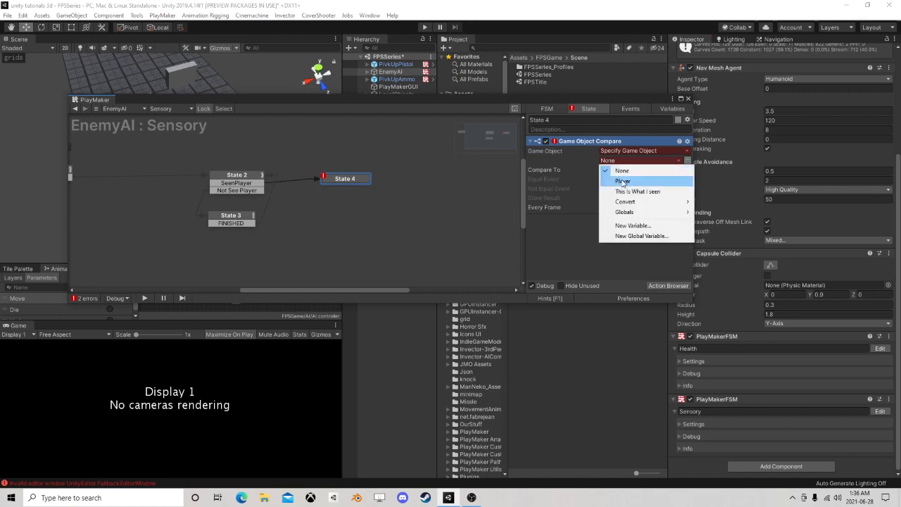
{"action": "left_click", "coordinate": [619, 180]}
{"action": "left_click", "coordinate": [667, 182]}
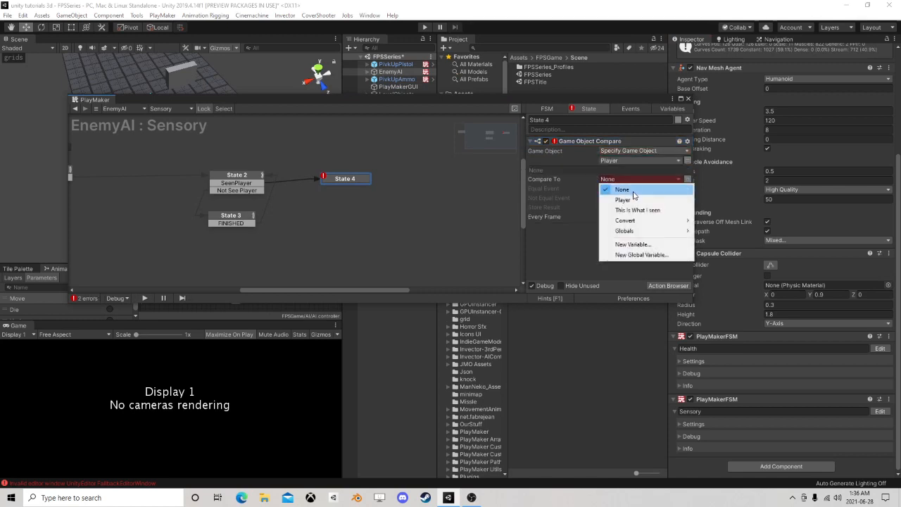
{"action": "left_click", "coordinate": [637, 205]}
Step: Create the Equal Event "yes i seen the player", add it as a State 4 transition and link it to a new state
{"action": "left_click", "coordinate": [611, 201]}
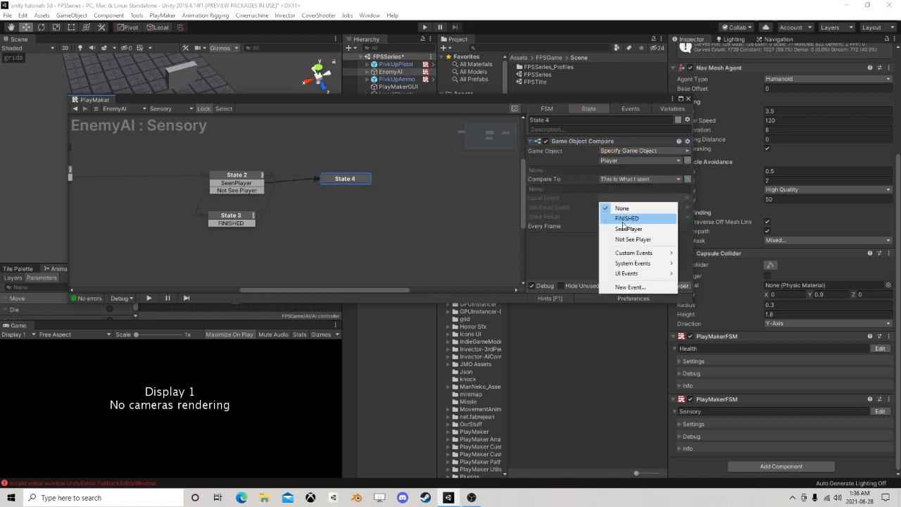
{"action": "left_click", "coordinate": [624, 286]}
{"action": "type", "text": "yes"}
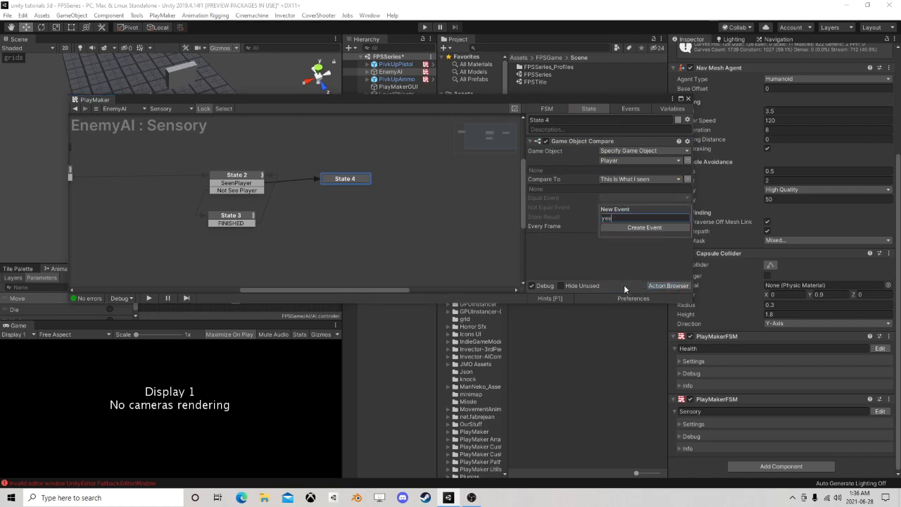
{"action": "type", "text": " i seen the playew"}
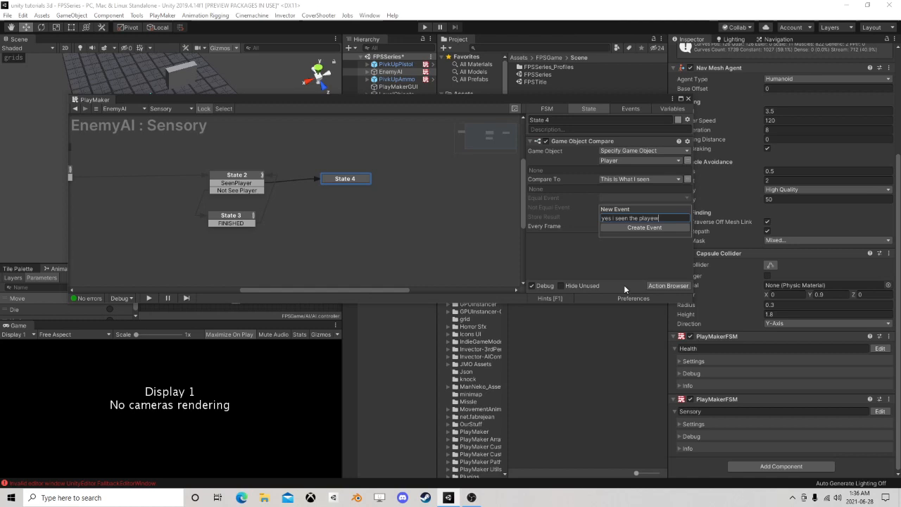
{"action": "key", "text": "BackSpace"}
{"action": "type", "text": "r"}
{"action": "key", "text": "Return"}
{"action": "left_click", "coordinate": [612, 212]}
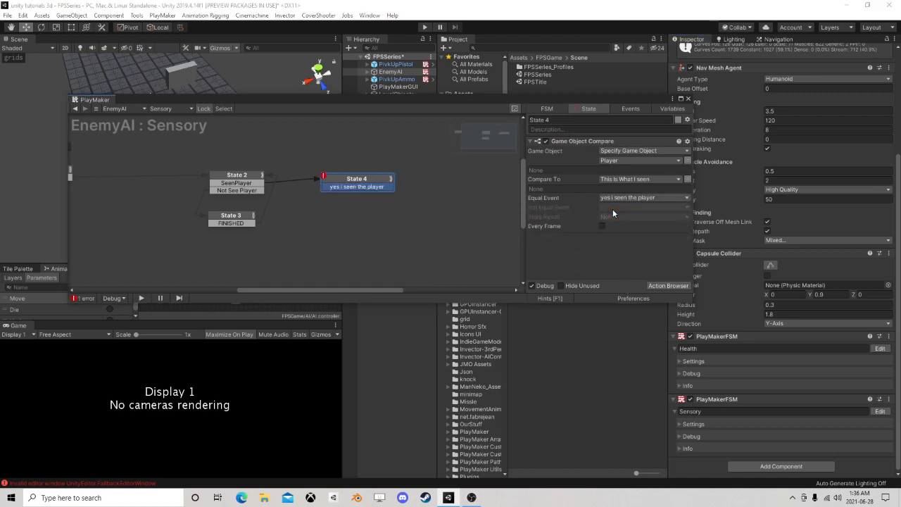
{"action": "left_click_drag", "start_coordinate": [389, 190], "coordinate": [447, 187]}
Step: Create State 4's Not Equal Event "must be a wall", add it as a transition and link it to State 3
{"action": "left_click", "coordinate": [371, 181]}
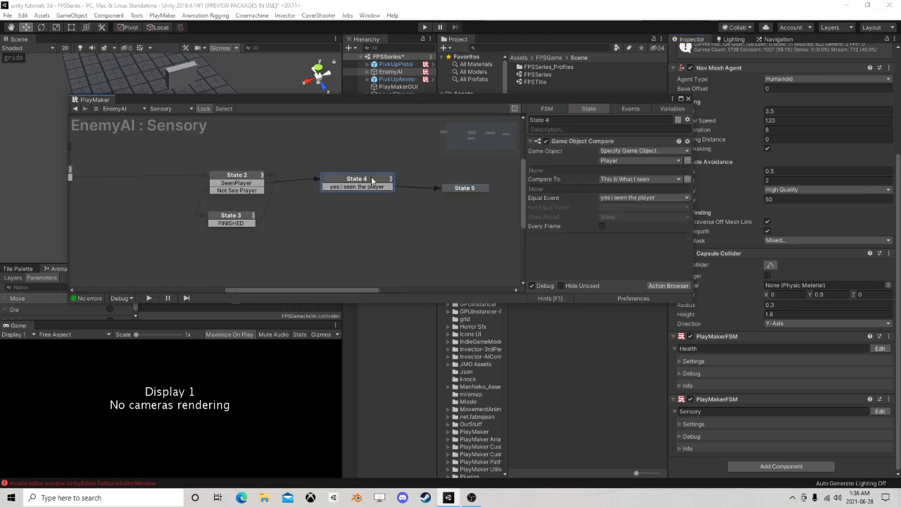
{"action": "left_click", "coordinate": [660, 208]}
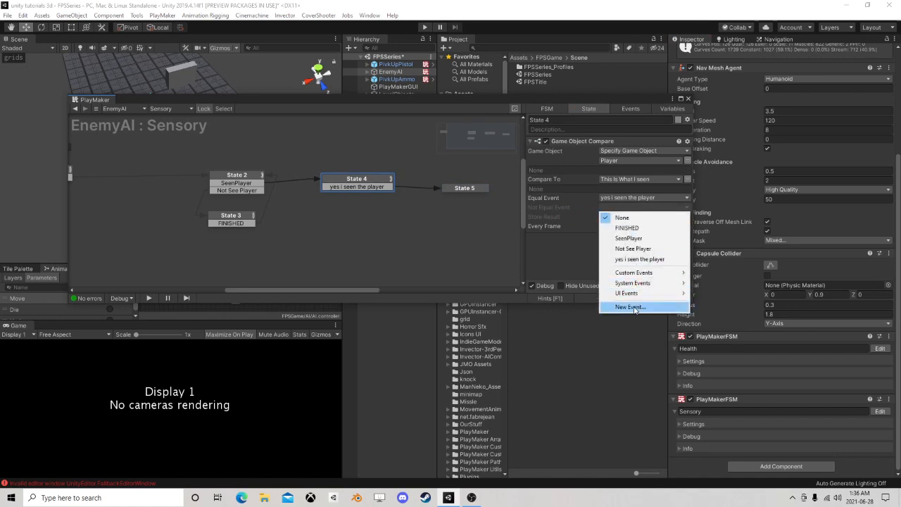
{"action": "left_click", "coordinate": [633, 308]}
{"action": "type", "text": "m"}
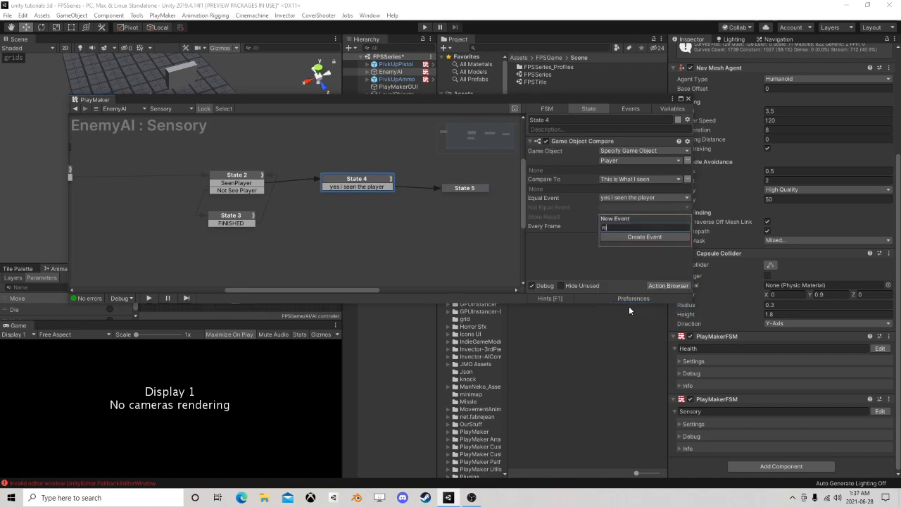
{"action": "type", "text": "ust be a wall"}
{"action": "key", "text": "Return"}
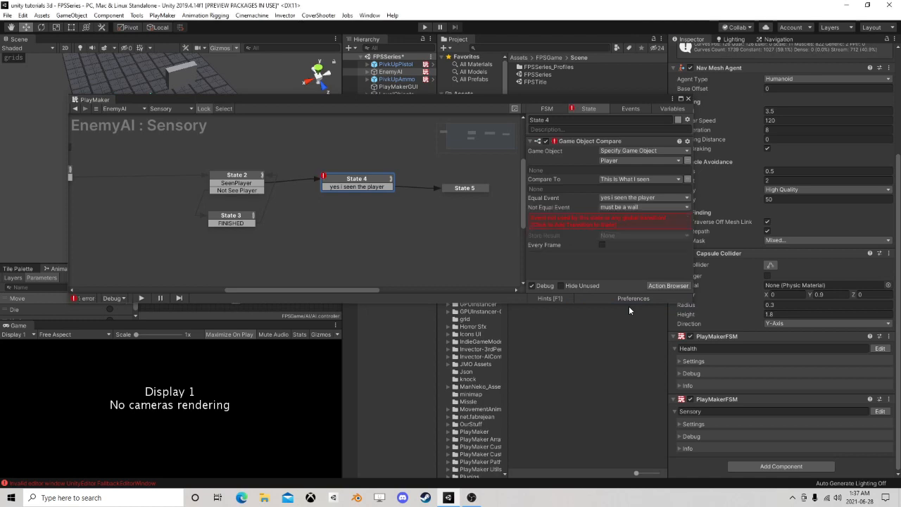
{"action": "left_click", "coordinate": [625, 223]}
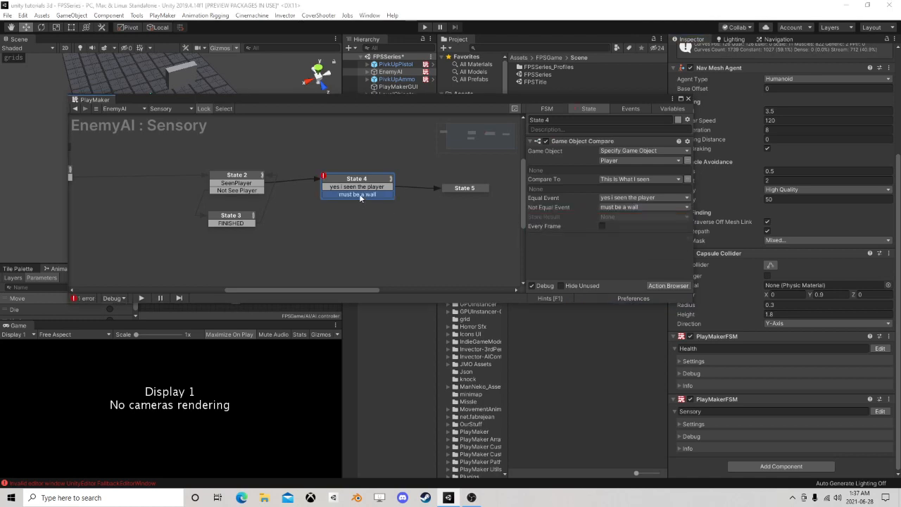
{"action": "left_click_drag", "start_coordinate": [359, 195], "coordinate": [255, 216]}
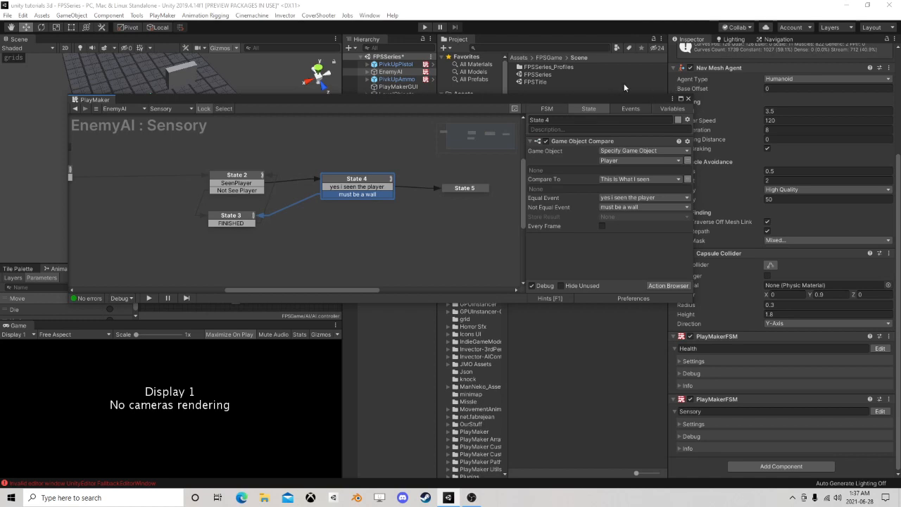
Step: Close the PlayMaker editor and save the FPSSeries scene
{"action": "left_click", "coordinate": [689, 98]}
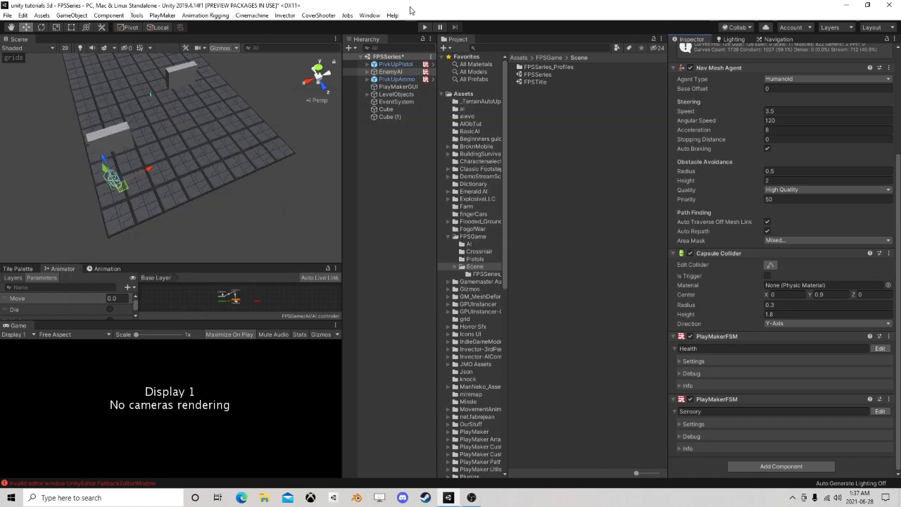
{"action": "left_click", "coordinate": [7, 15]}
{"action": "left_click", "coordinate": [20, 50]}
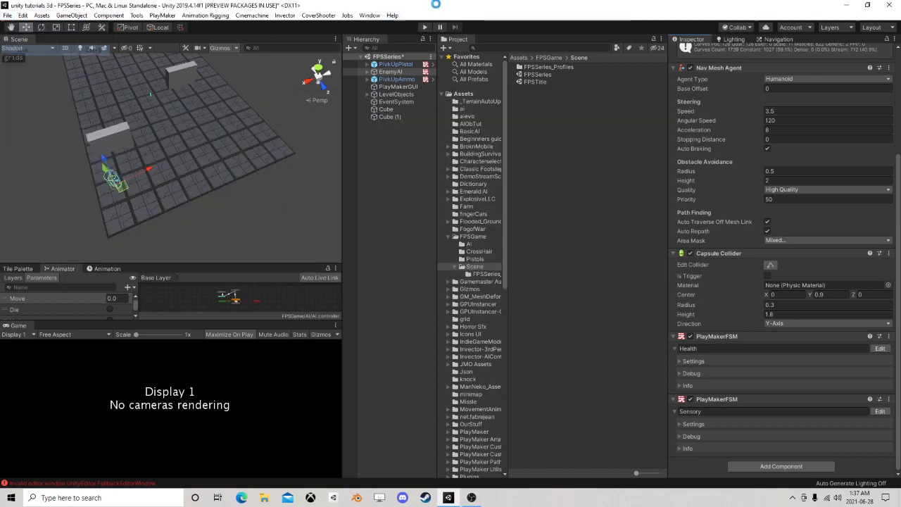
Step: Open the FPSTitle scene and, with Maximize On Play turned off, run it and start a new game
{"action": "double_click", "coordinate": [539, 83]}
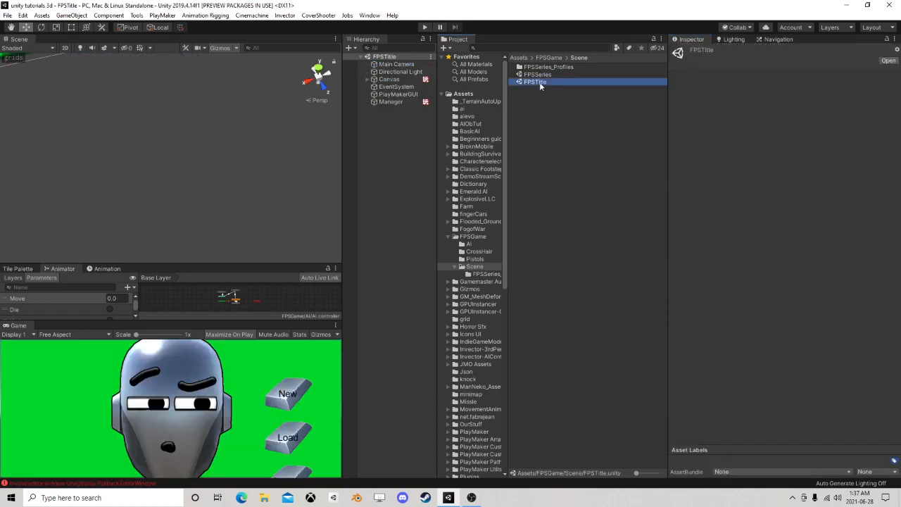
{"action": "left_click", "coordinate": [236, 336]}
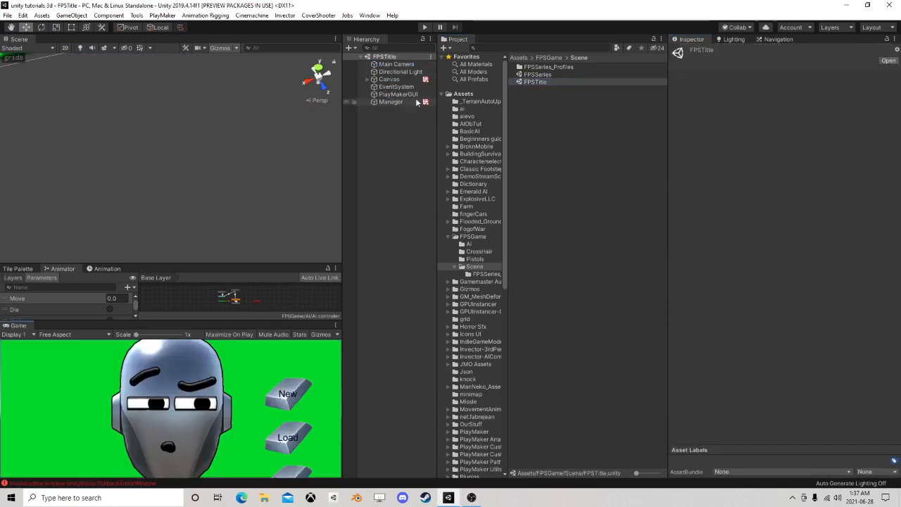
{"action": "left_click", "coordinate": [424, 29]}
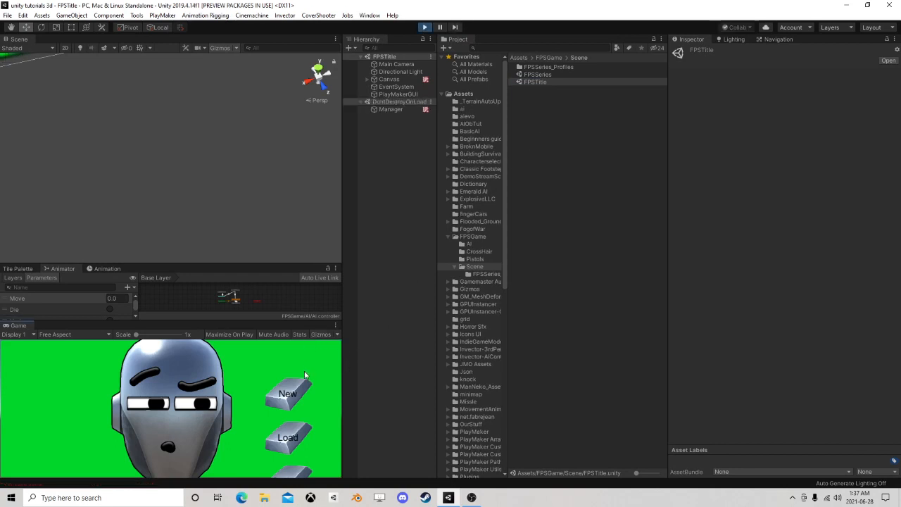
{"action": "left_click", "coordinate": [295, 395]}
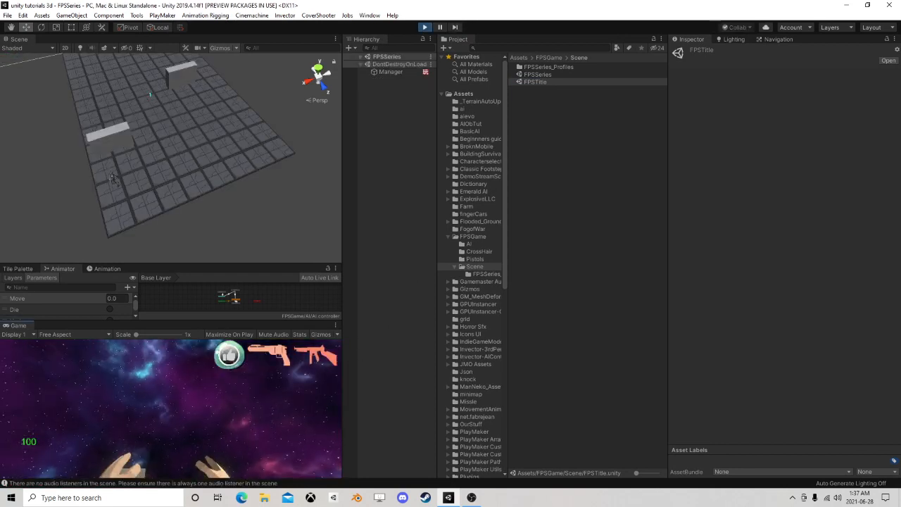
Step: Pause the running game, select EnemyAI in the FPSSeries scene and open its Sensory FSM for live viewing
{"action": "key", "text": "Escape"}
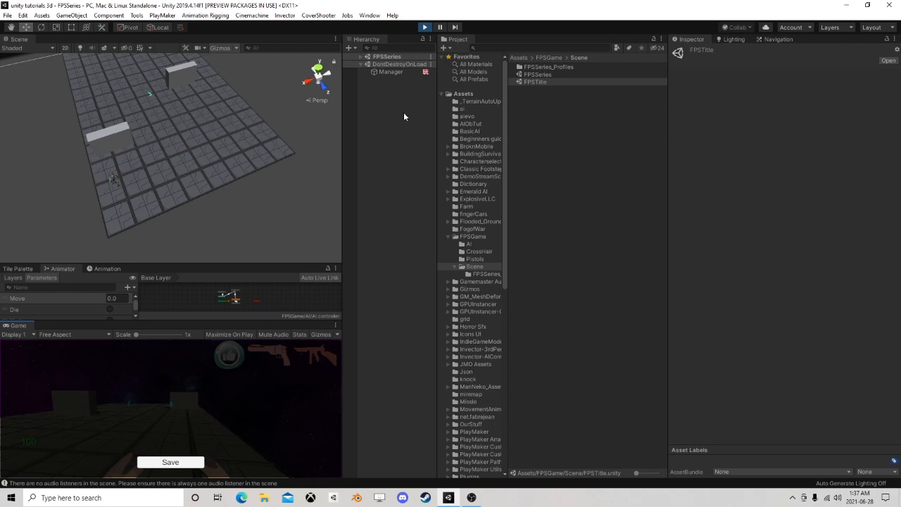
{"action": "left_click", "coordinate": [359, 56]}
{"action": "left_click", "coordinate": [396, 64]}
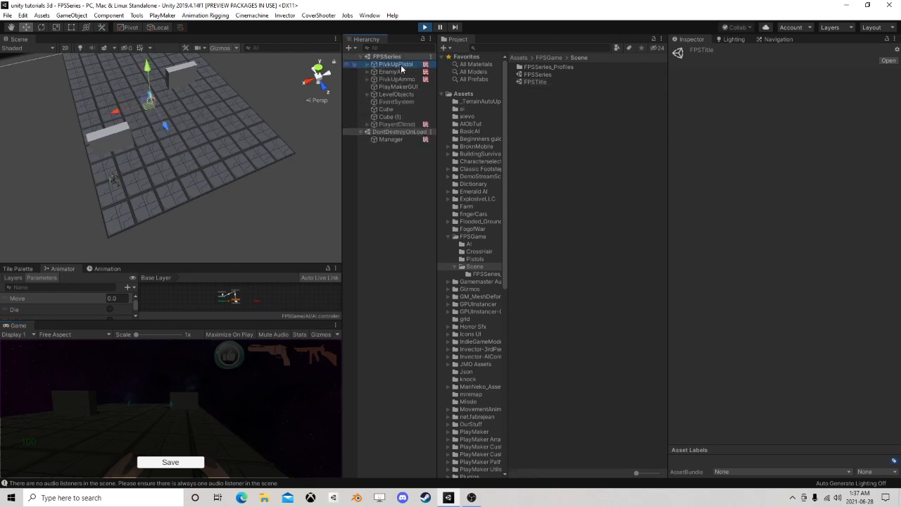
{"action": "left_click", "coordinate": [391, 71]}
{"action": "scroll", "coordinate": [844, 317], "scroll_direction": "down", "scroll_amount": 5}
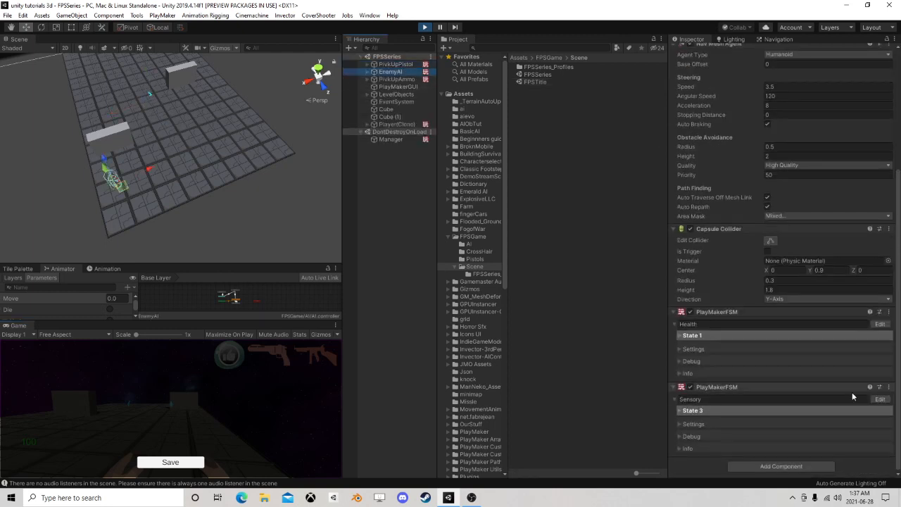
{"action": "left_click", "coordinate": [884, 399]}
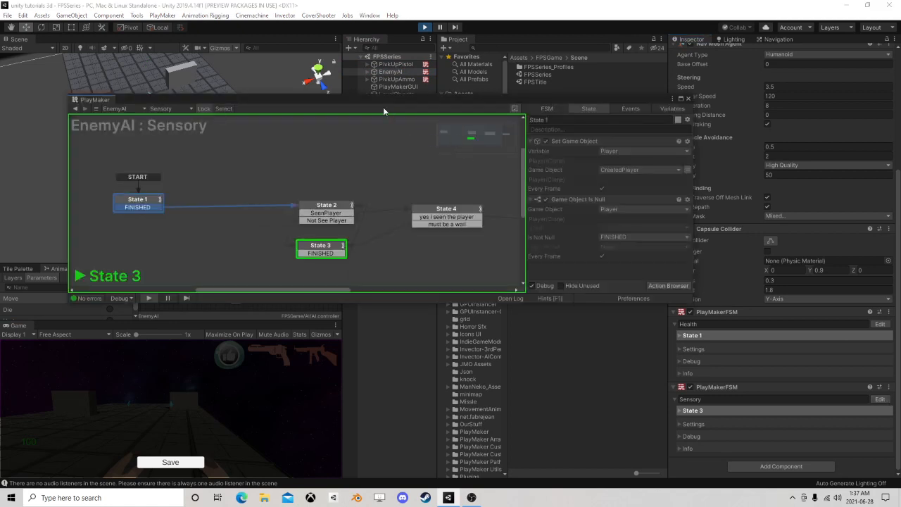
Step: Move the PlayMaker window aside and enlarge the Game view so both can be watched together
{"action": "left_click_drag", "start_coordinate": [385, 110], "coordinate": [532, 73]}
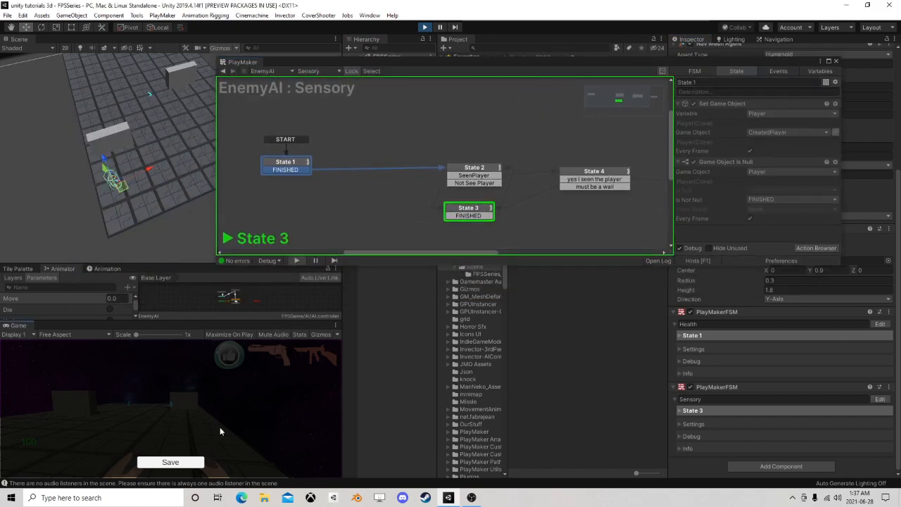
{"action": "left_click_drag", "start_coordinate": [166, 263], "coordinate": [176, 138]}
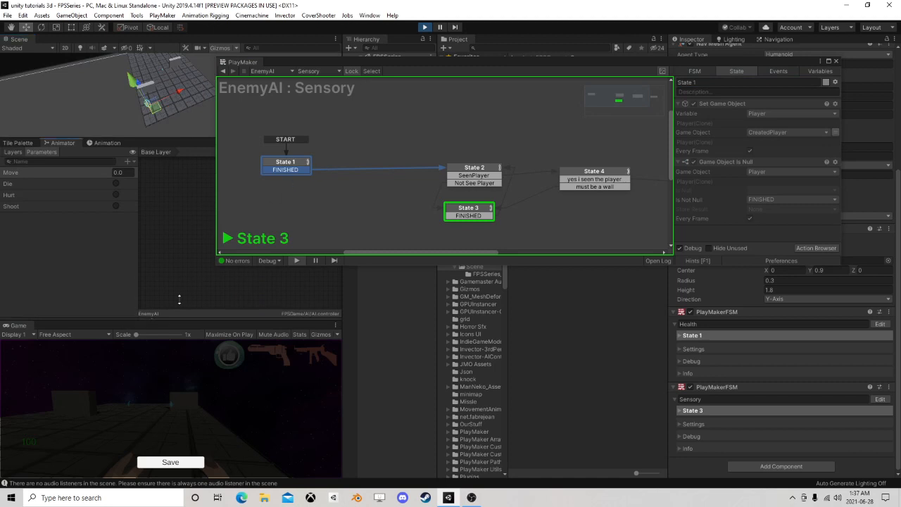
{"action": "left_click_drag", "start_coordinate": [180, 321], "coordinate": [181, 207]}
Step: Resume the game, walk the player around the wall towards the enemy while watching the Sensory FSM's active state, and pause again
{"action": "left_click", "coordinate": [189, 421]}
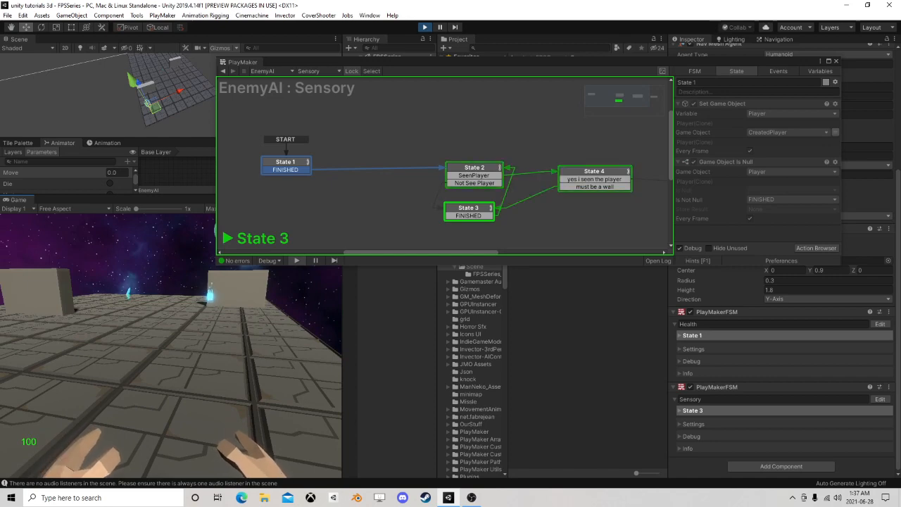
{"action": "key", "text": "w"}
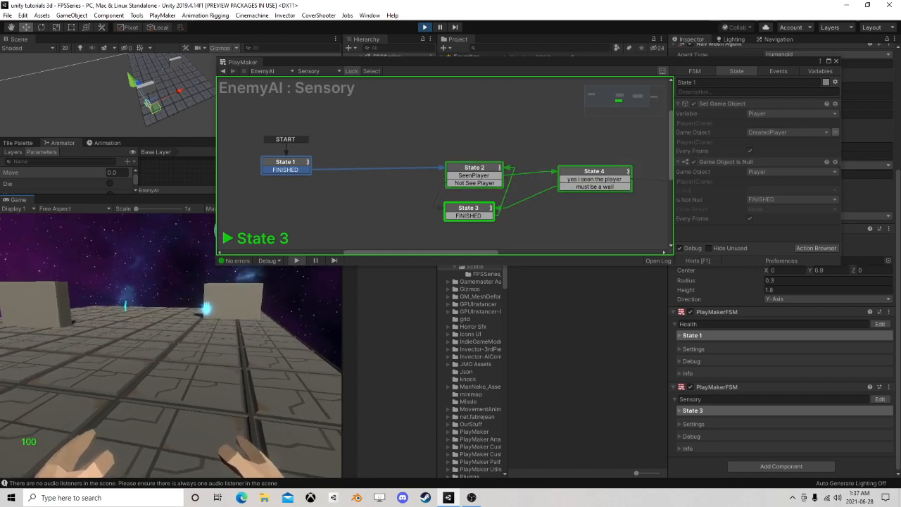
{"action": "key", "text": "w"}
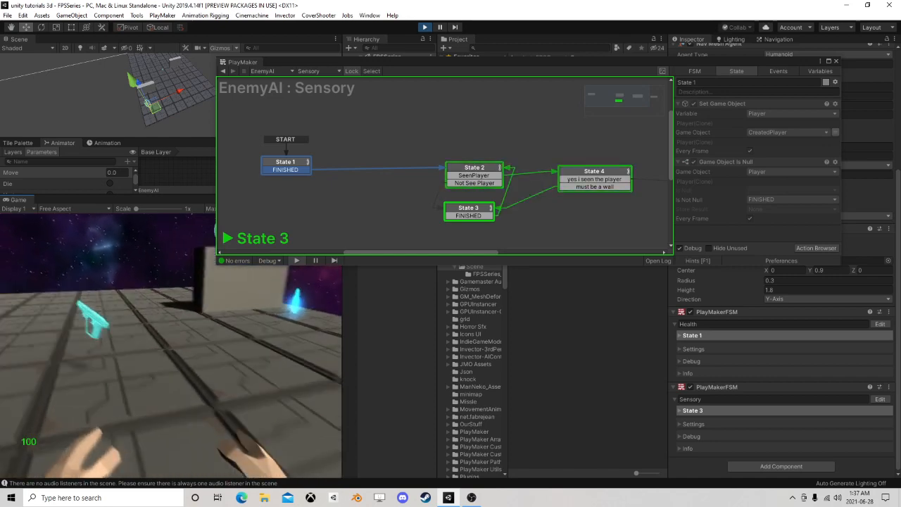
{"action": "key", "text": "a"}
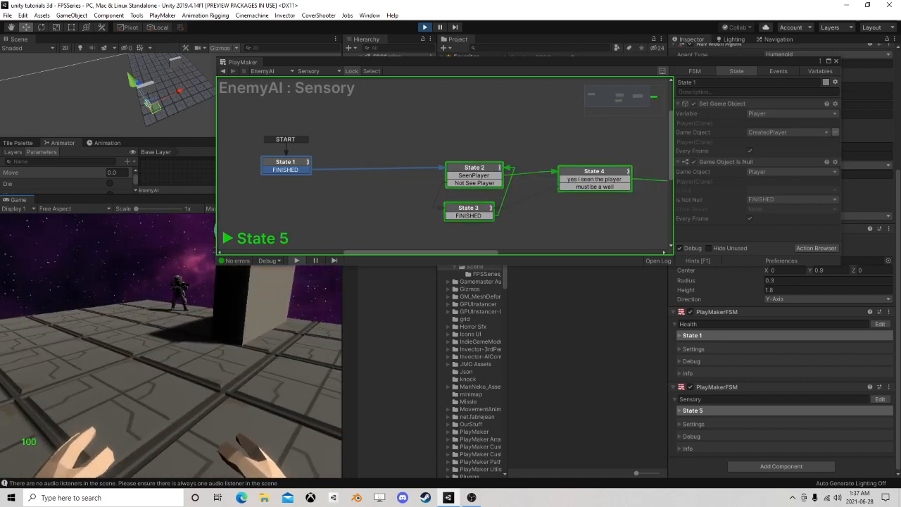
{"action": "key", "text": "Escape"}
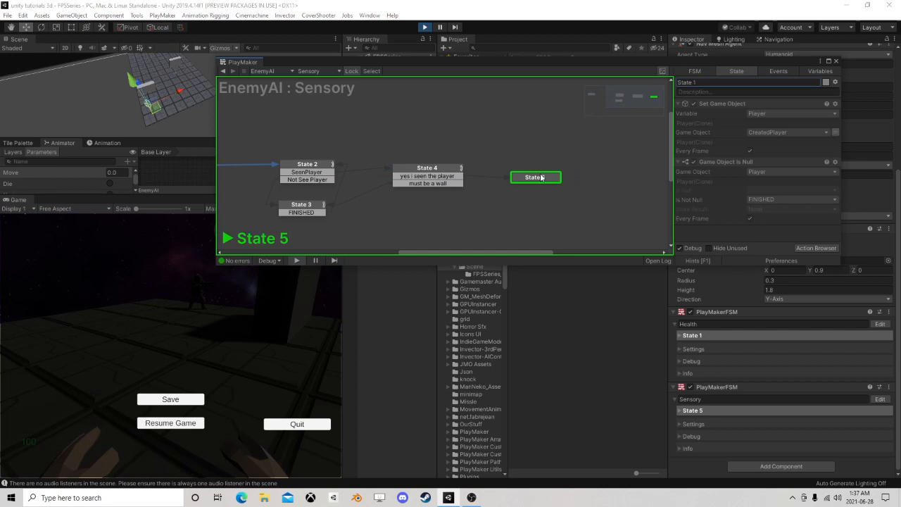
Step: Stop the running game, open the FPSSeries scene and open EnemyAI's Sensory FSM for editing
{"action": "left_click", "coordinate": [424, 26]}
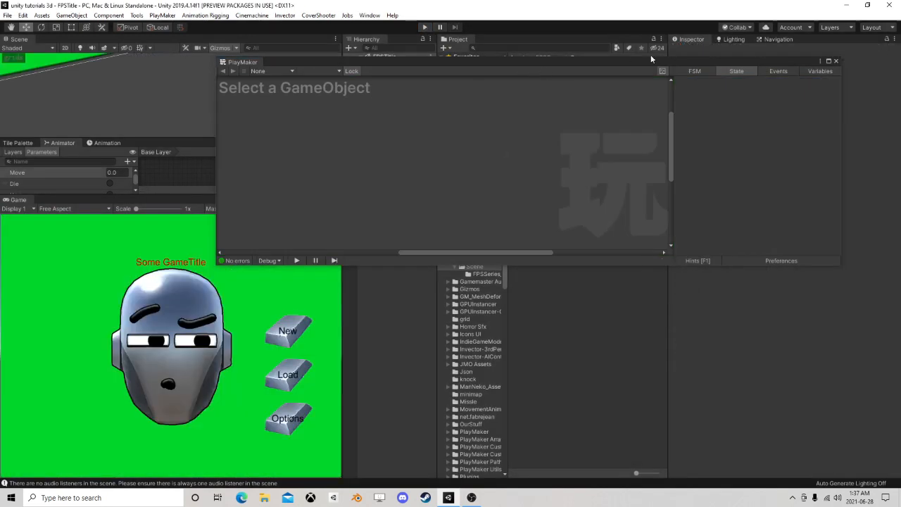
{"action": "left_click", "coordinate": [836, 61]}
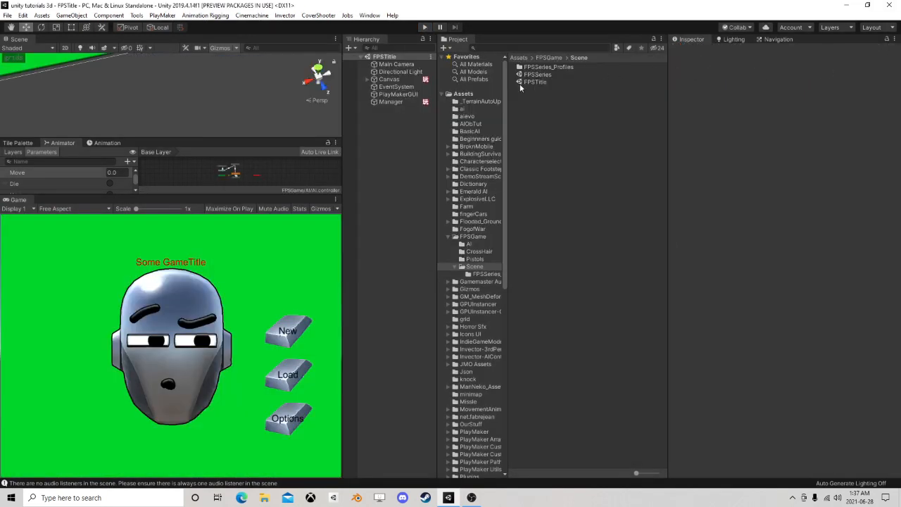
{"action": "double_click", "coordinate": [547, 76]}
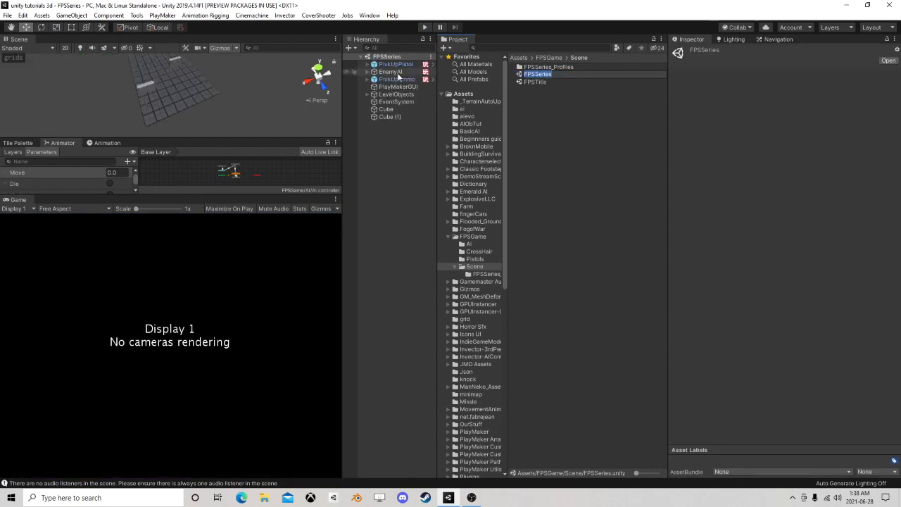
{"action": "left_click", "coordinate": [391, 72]}
{"action": "scroll", "coordinate": [781, 246], "scroll_direction": "down", "scroll_amount": 6}
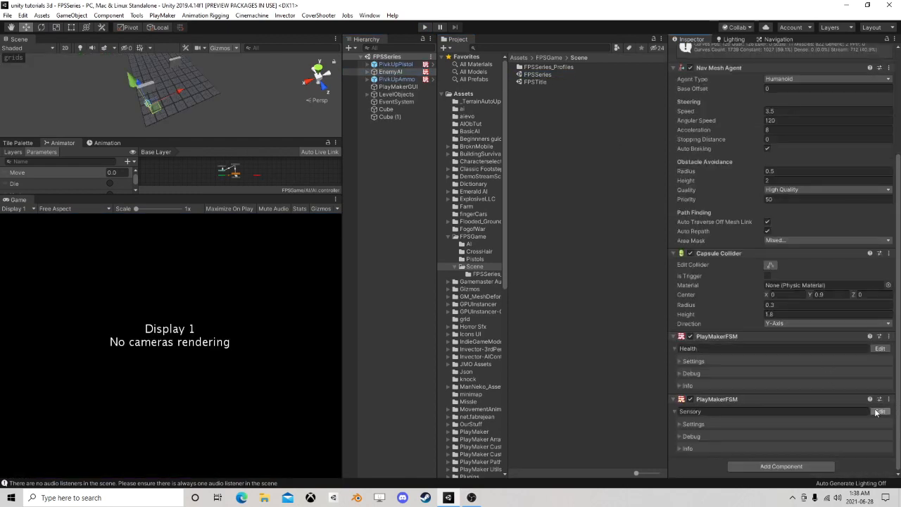
{"action": "left_click", "coordinate": [879, 411]}
{"action": "middle_click_drag", "start_coordinate": [523, 194], "coordinate": [317, 173]}
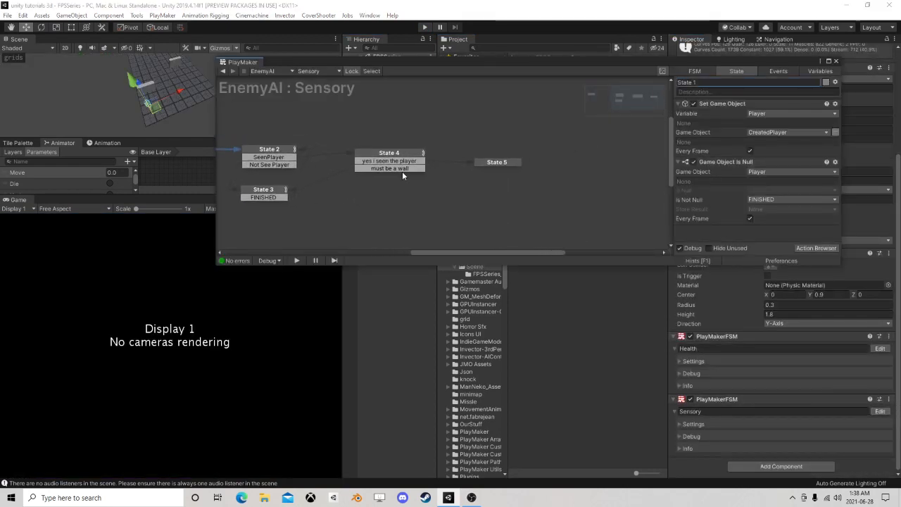
Step: Add a Get Angle To Target action to State 5 of the Sensory FSM
{"action": "left_click", "coordinate": [389, 152]}
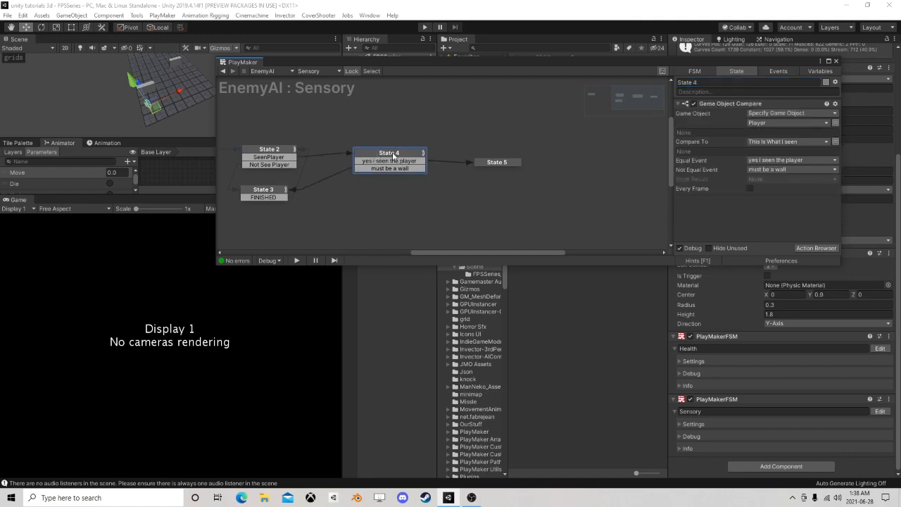
{"action": "left_click", "coordinate": [487, 164]}
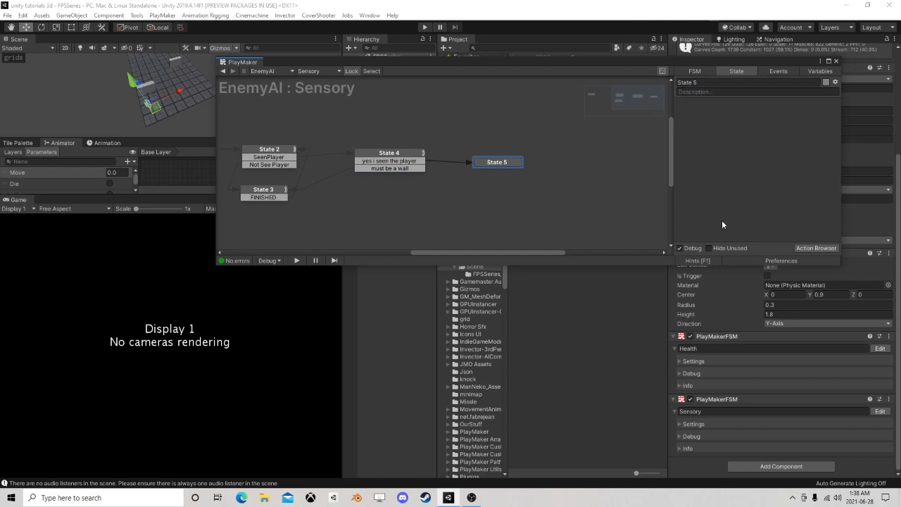
{"action": "left_click", "coordinate": [816, 247]}
{"action": "type", "text": "get"}
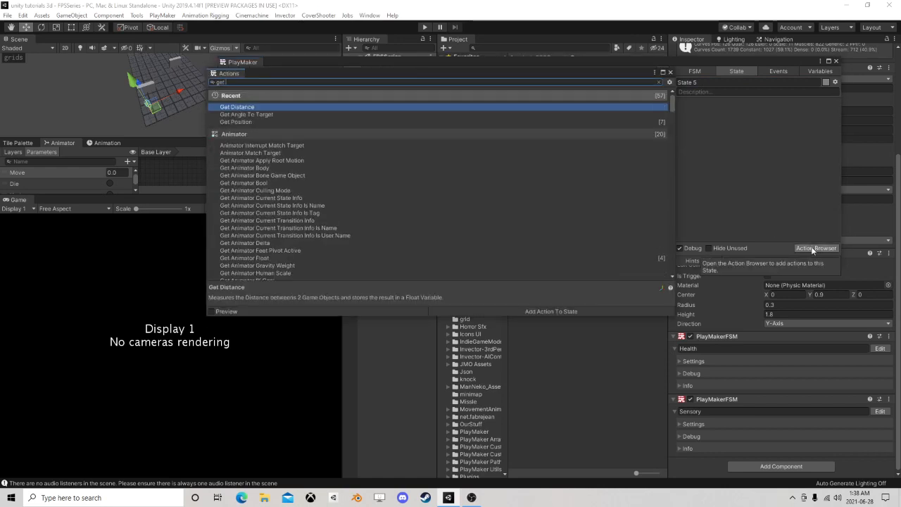
{"action": "type", "text": " ang"}
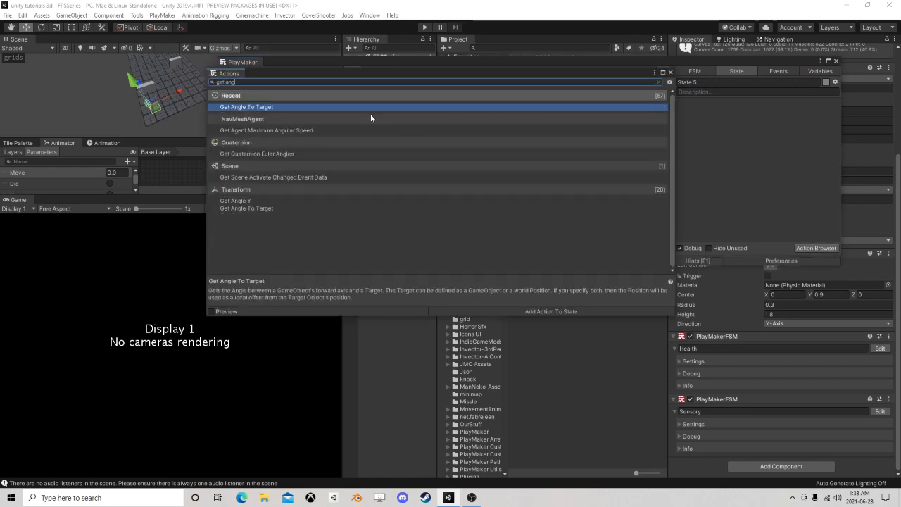
{"action": "double_click", "coordinate": [280, 107]}
{"action": "left_click", "coordinate": [669, 72]}
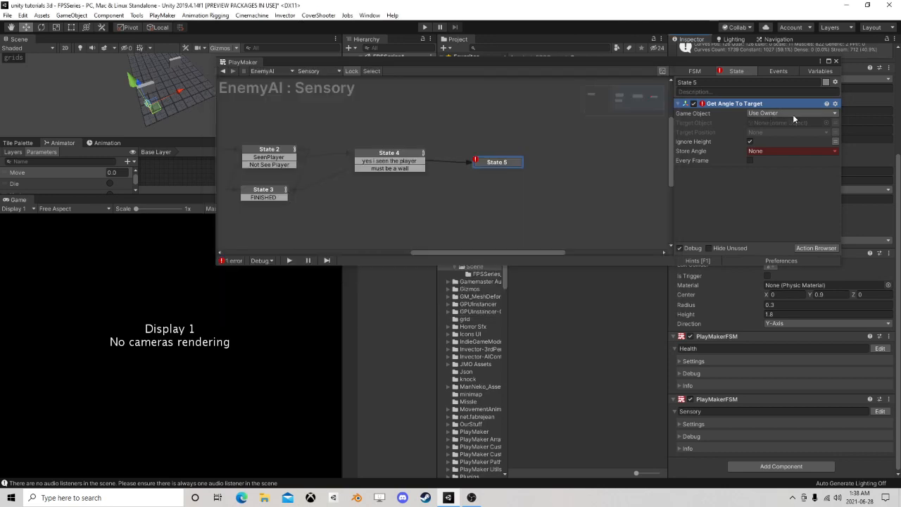
Step: In Get Angle To Target, keep the game object as Use Owner and set the target object to the Player variable
{"action": "left_click", "coordinate": [792, 114]}
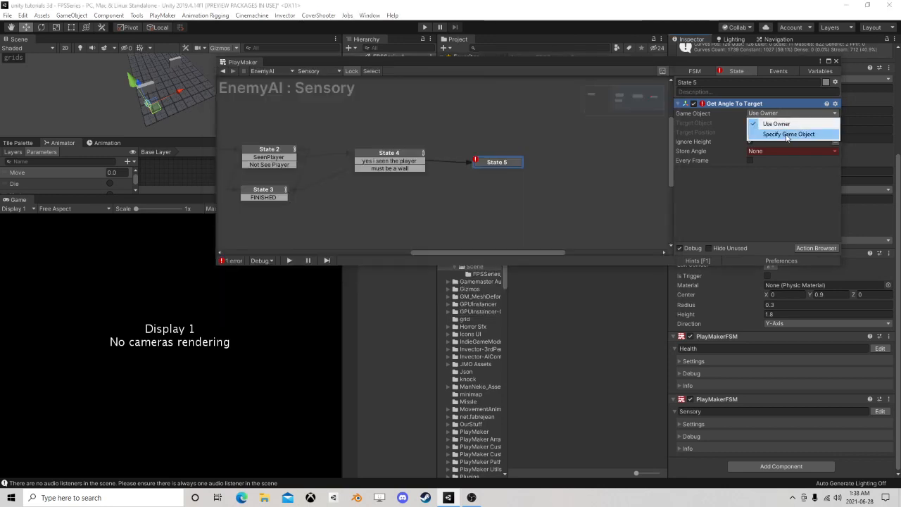
{"action": "left_click", "coordinate": [787, 135]}
{"action": "left_click_drag", "start_coordinate": [744, 63], "coordinate": [520, 71]}
{"action": "left_click", "coordinate": [544, 121]}
{"action": "left_click", "coordinate": [535, 130]}
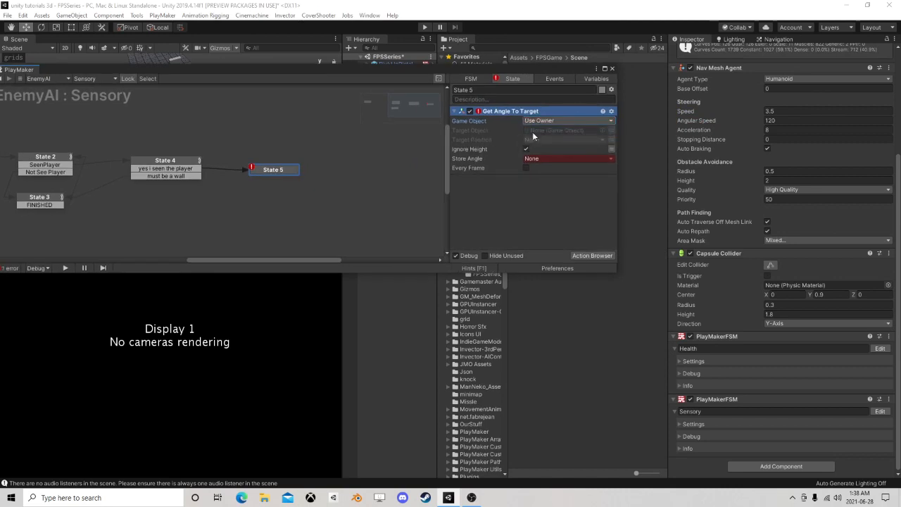
{"action": "left_click", "coordinate": [611, 130]}
{"action": "left_click", "coordinate": [577, 130]}
{"action": "left_click", "coordinate": [546, 148]}
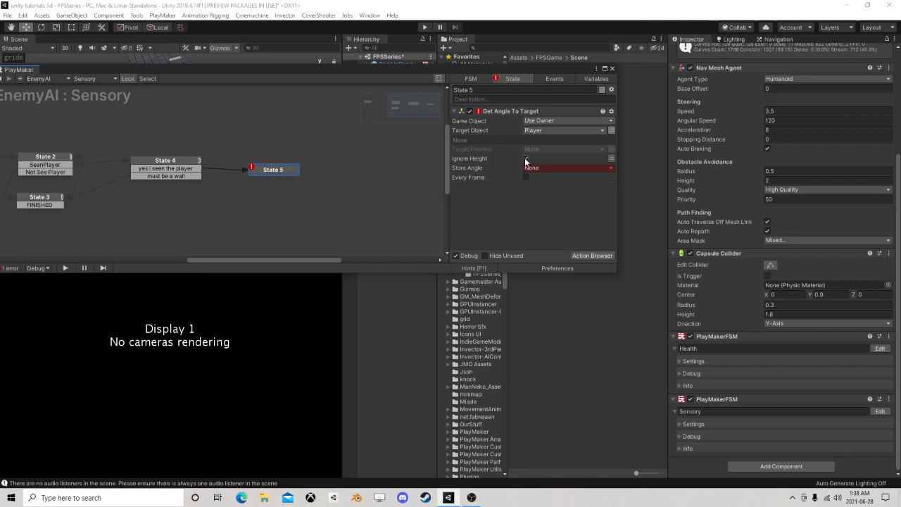
Step: Create a new variable named Angle for the target position of Get Angle To Target
{"action": "left_click", "coordinate": [549, 167]}
{"action": "left_click", "coordinate": [557, 173]}
{"action": "type", "text": "A"}
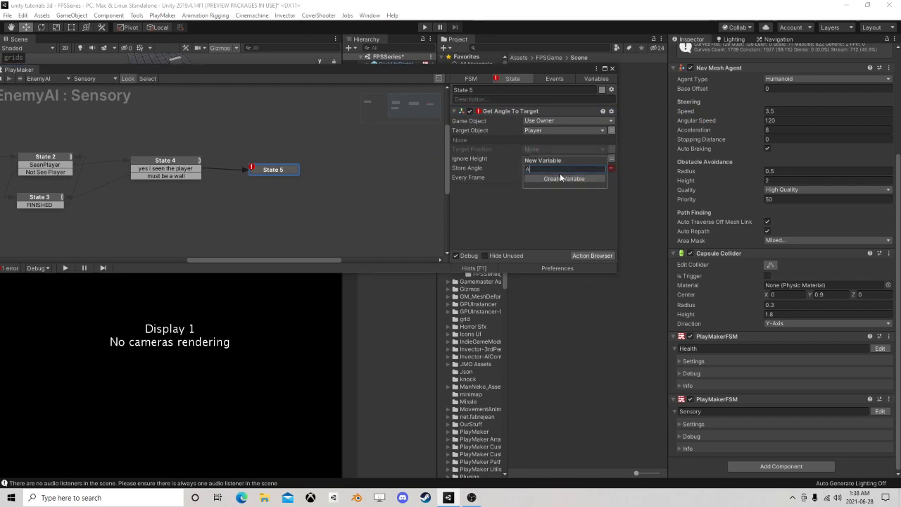
{"action": "type", "text": "ngle"}
{"action": "key", "text": "Return"}
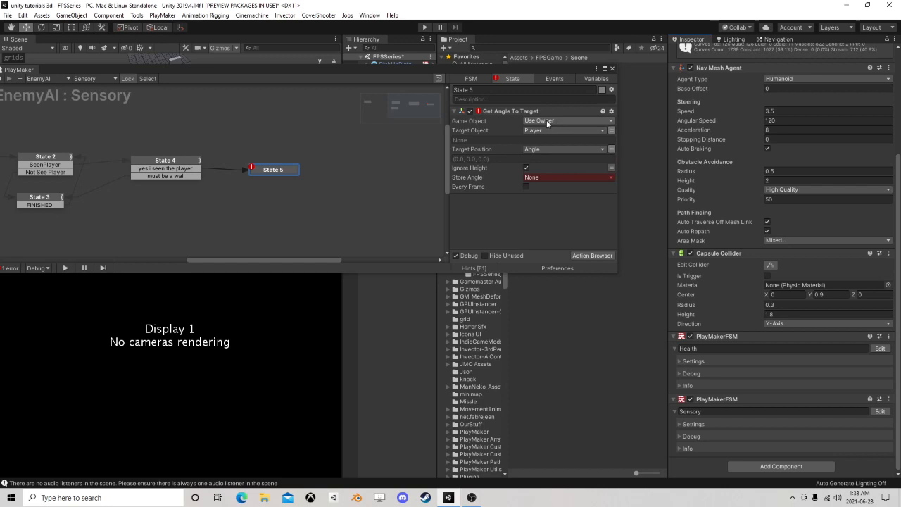
{"action": "left_click", "coordinate": [569, 178]}
{"action": "left_click", "coordinate": [572, 202]}
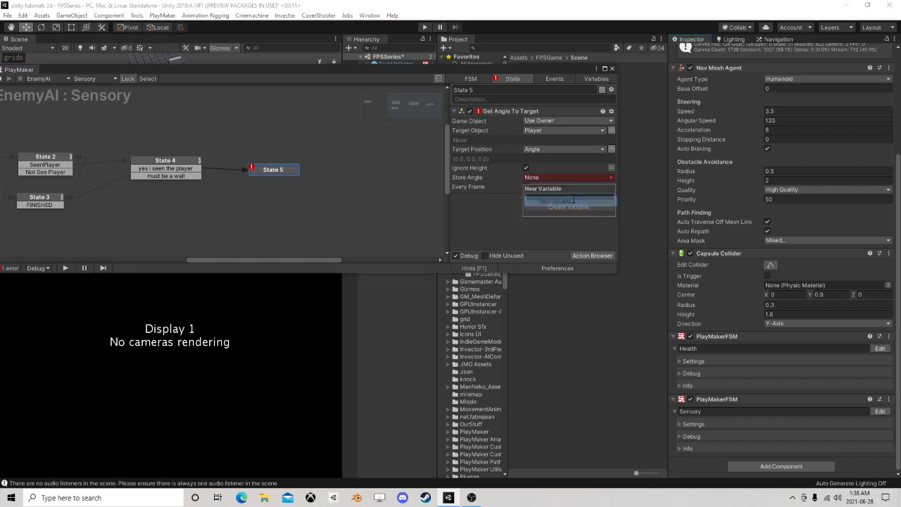
{"action": "left_click", "coordinate": [539, 183]}
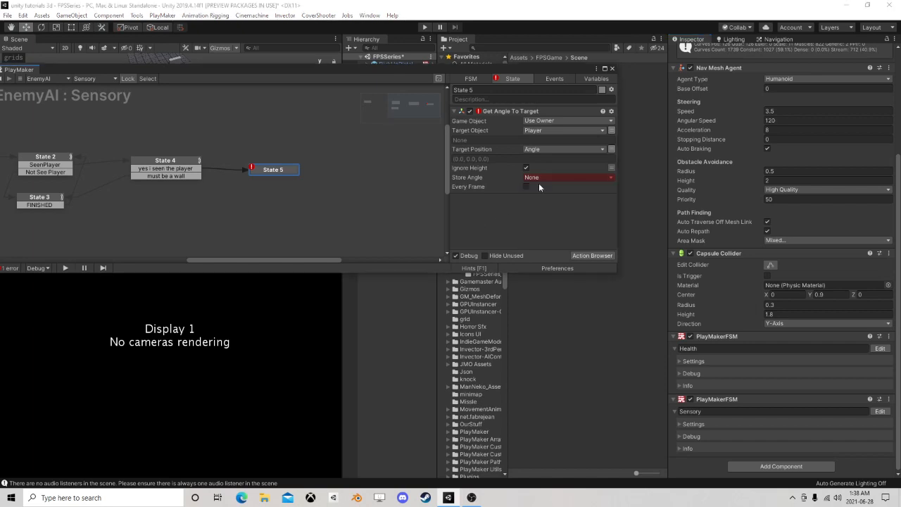
Step: Detach the target position from the Angle variable and change that variable's type to Float
{"action": "left_click", "coordinate": [611, 149]}
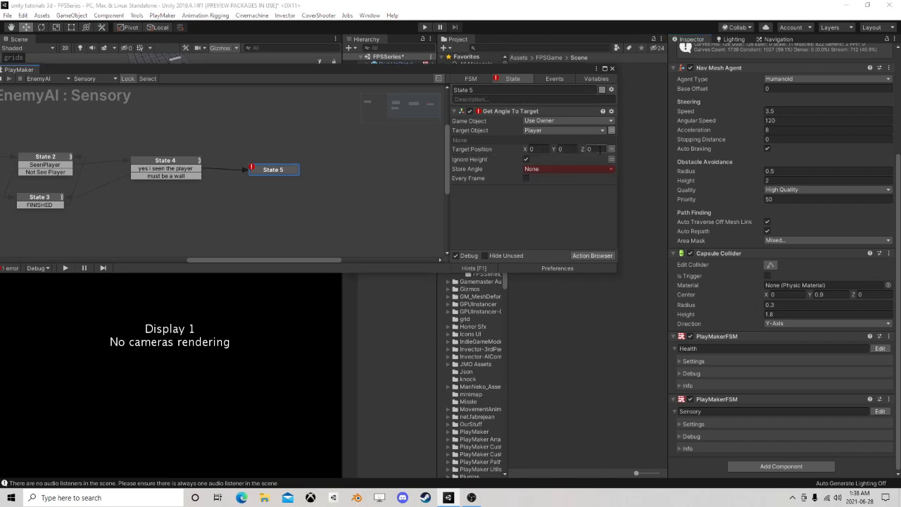
{"action": "left_click", "coordinate": [592, 79]}
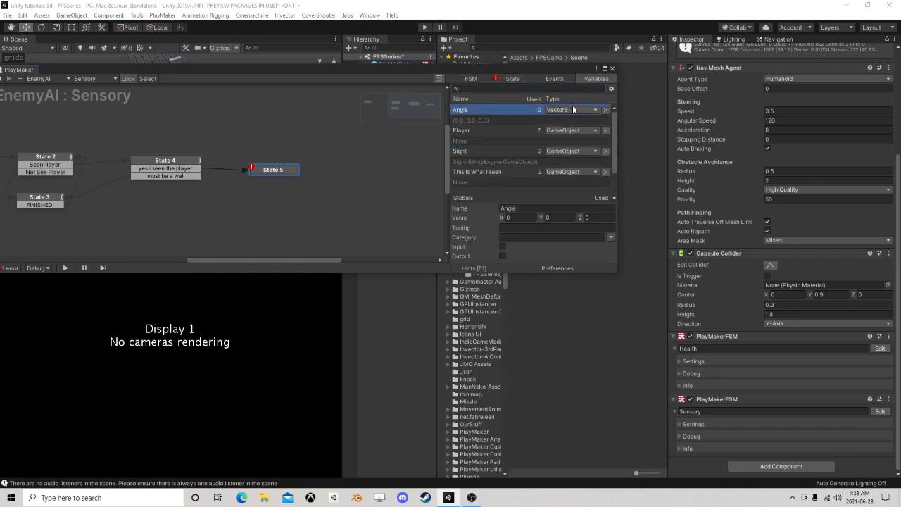
{"action": "left_click", "coordinate": [572, 109]}
{"action": "left_click", "coordinate": [560, 119]}
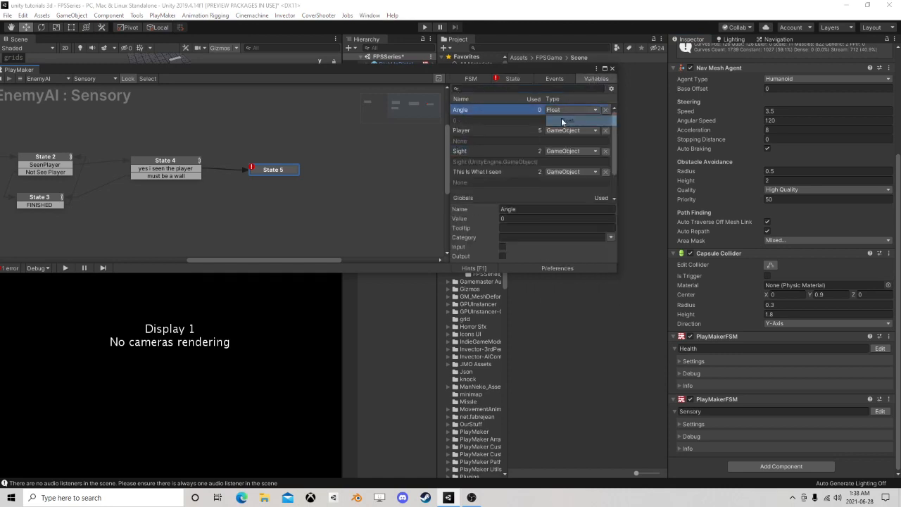
Step: Store the result of State 5's Get Angle To Target action in the Angle variable
{"action": "left_click", "coordinate": [521, 80]}
{"action": "left_click", "coordinate": [538, 167]}
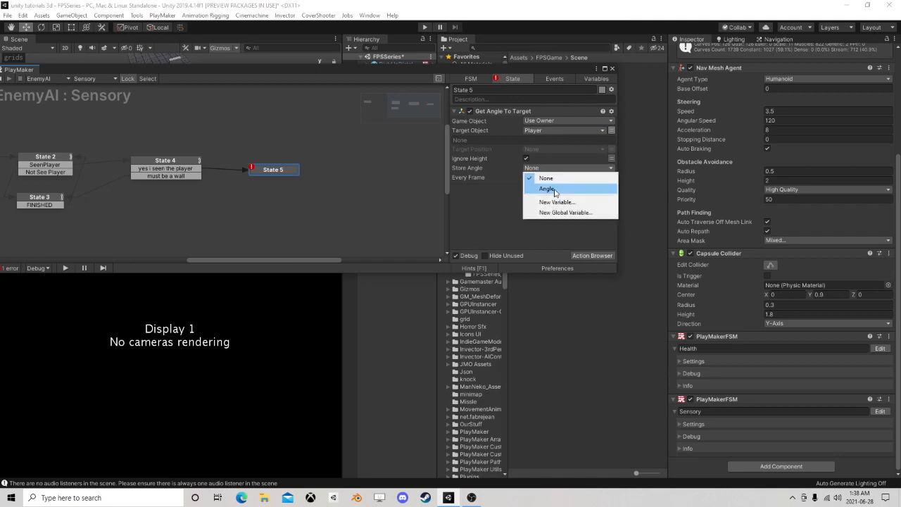
{"action": "left_click", "coordinate": [554, 190]}
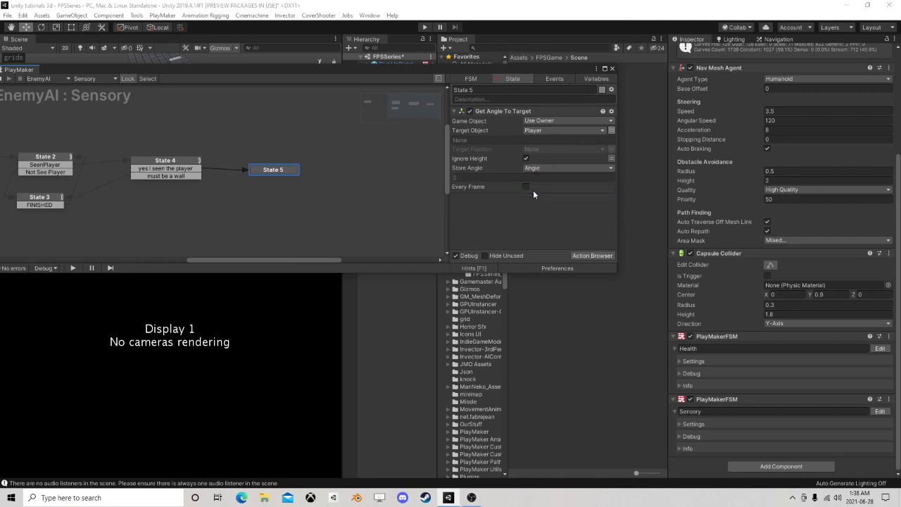
Step: Add a Float Compare action to State 5 that compares the Angle variable with 90
{"action": "left_click", "coordinate": [575, 256]}
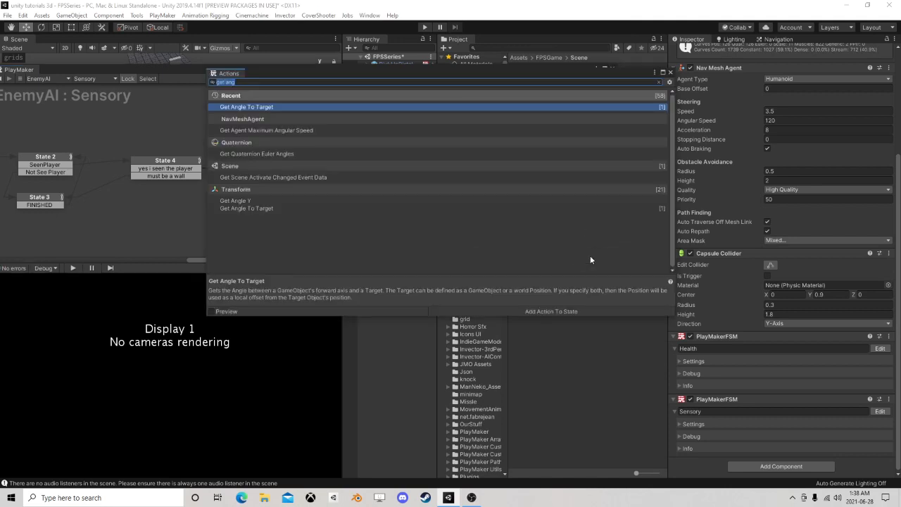
{"action": "type", "text": "float com"}
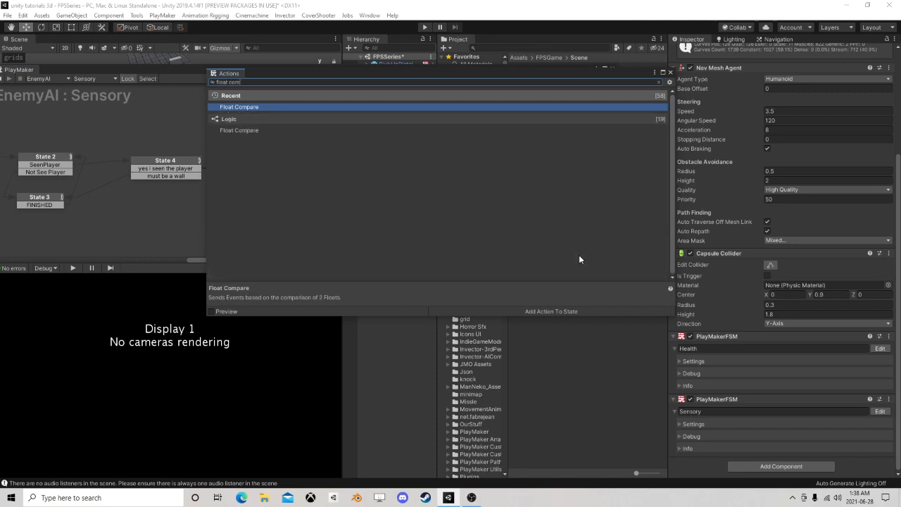
{"action": "left_click", "coordinate": [669, 73]}
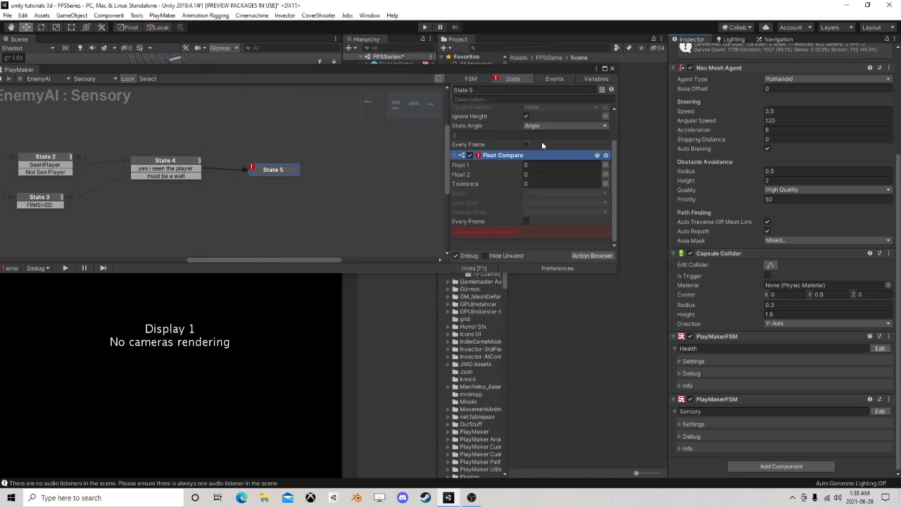
{"action": "left_click", "coordinate": [604, 165]}
{"action": "left_click", "coordinate": [569, 164]}
{"action": "left_click", "coordinate": [556, 186]}
{"action": "left_click", "coordinate": [536, 184]}
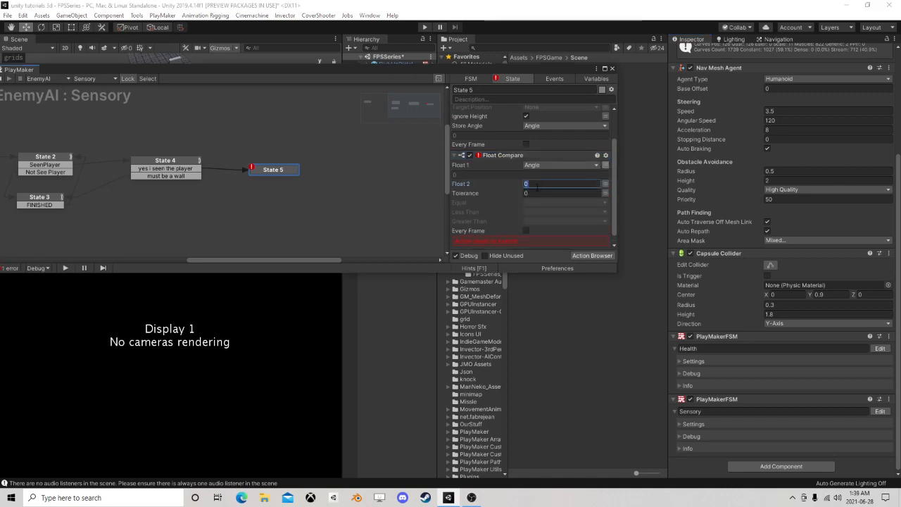
{"action": "type", "text": "90"}
Step: Make Float Compare send SeenPlayer for equal and less than and Not See Player for greater than, adding both as State 5 transitions
{"action": "left_click", "coordinate": [539, 202]}
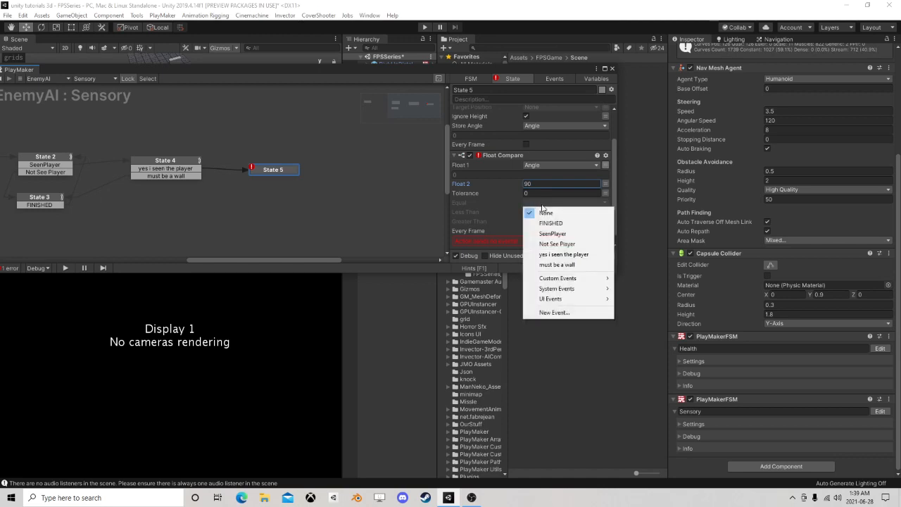
{"action": "left_click", "coordinate": [553, 233]}
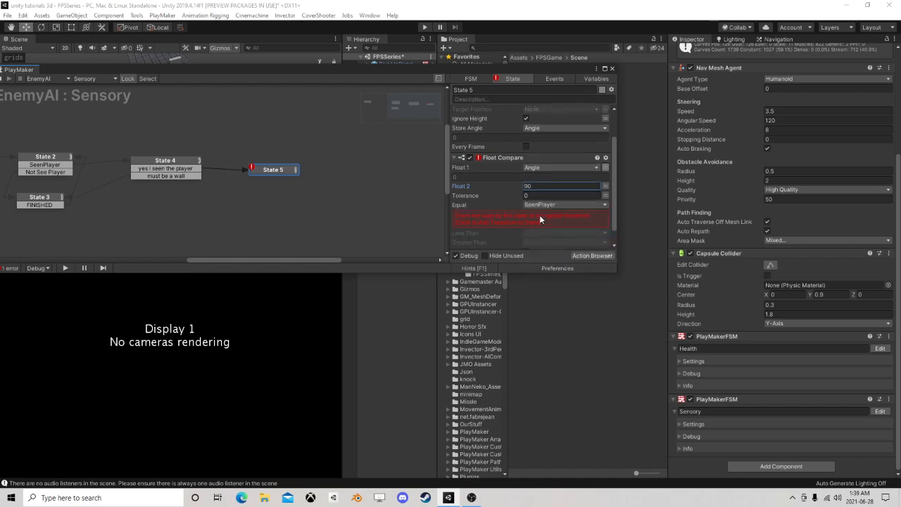
{"action": "left_click", "coordinate": [539, 214]}
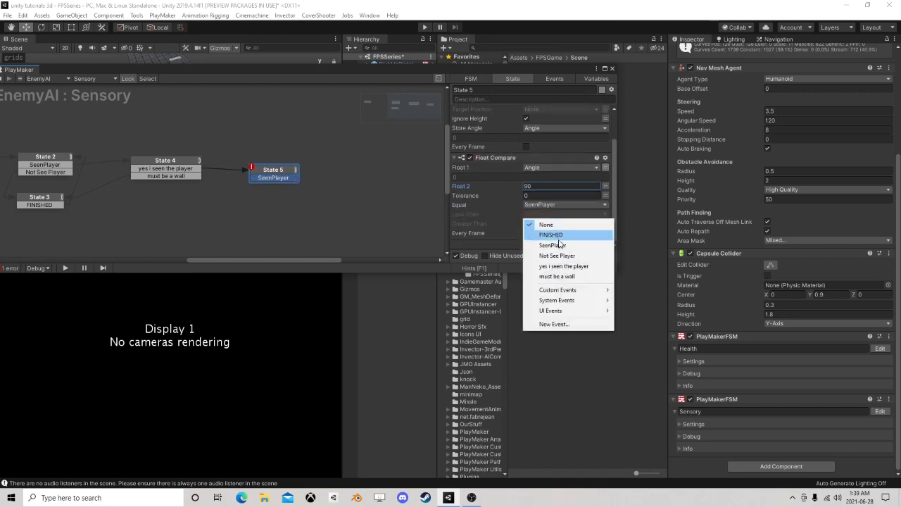
{"action": "left_click", "coordinate": [553, 245]}
{"action": "left_click", "coordinate": [541, 224]}
{"action": "left_click", "coordinate": [556, 265]}
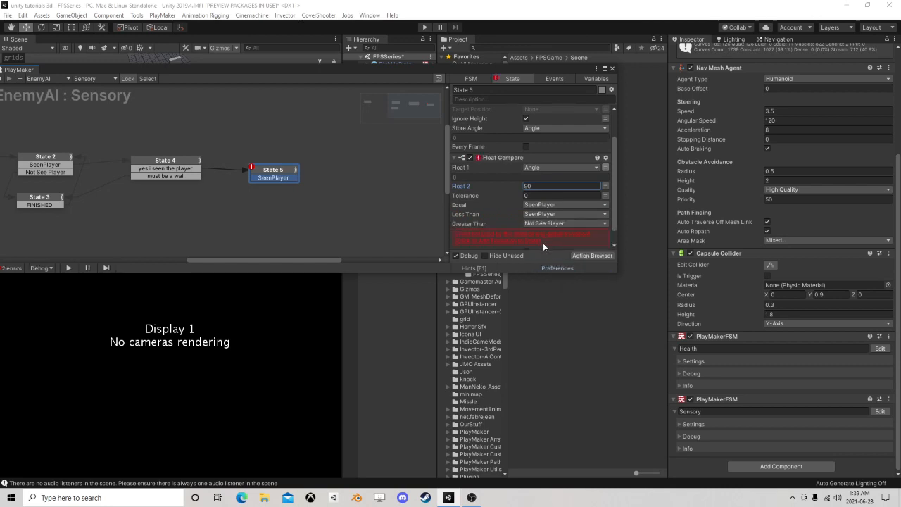
Step: Connect State 5's Not See Player transition to State 3 and its SeenPlayer transition to a new State 6
{"action": "middle_click_drag", "start_coordinate": [320, 212], "coordinate": [356, 199]}
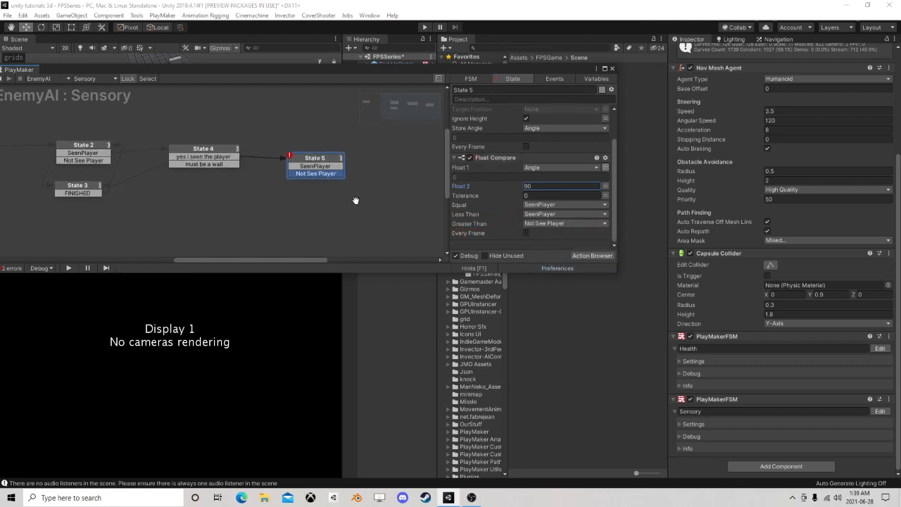
{"action": "left_click_drag", "start_coordinate": [316, 173], "coordinate": [91, 188]}
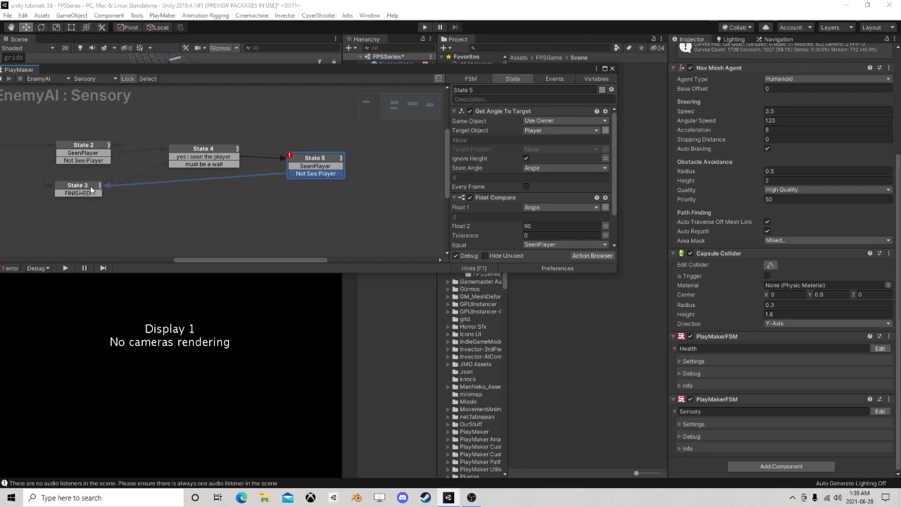
{"action": "mouse_move", "coordinate": [308, 166]}
{"action": "left_mouse_down", "text": "ctrl"}
{"action": "mouse_move", "coordinate": [402, 163]}
{"action": "mouse_move", "coordinate": [308, 155]}
{"action": "left_mouse_up", "text": "ctrl"}
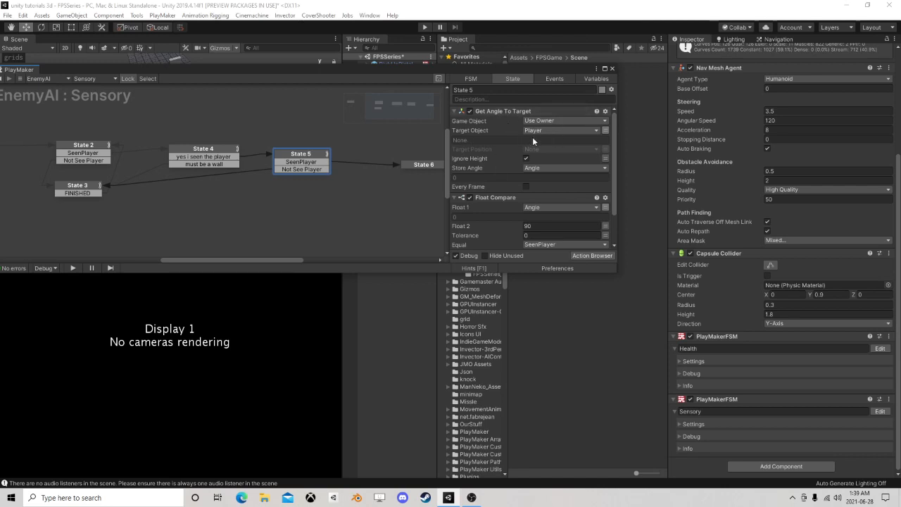
Step: Turn on Action Sequence for State 5 so its actions run one after another
{"action": "right_click", "coordinate": [485, 158]}
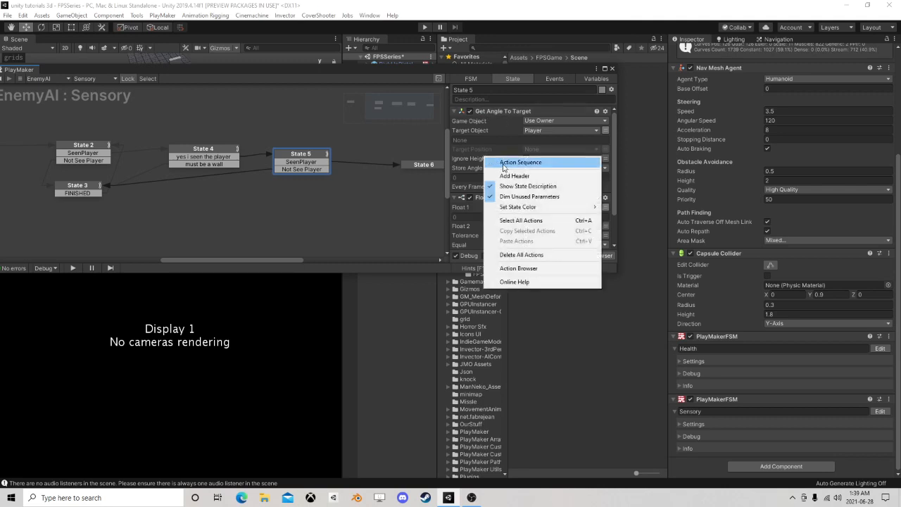
{"action": "left_click", "coordinate": [503, 164]}
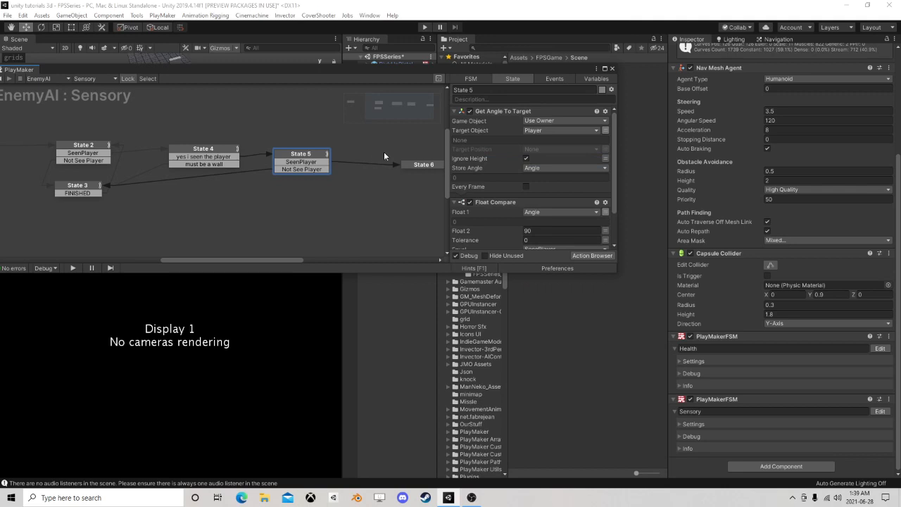
Step: Review the actions of State 5, State 4 and State 2 in the Sensory state machine
{"action": "scroll", "coordinate": [503, 138], "scroll_direction": "down", "scroll_amount": 2}
{"action": "scroll", "coordinate": [506, 134], "scroll_direction": "up", "scroll_amount": 2}
{"action": "scroll", "coordinate": [593, 192], "scroll_direction": "down", "scroll_amount": 1}
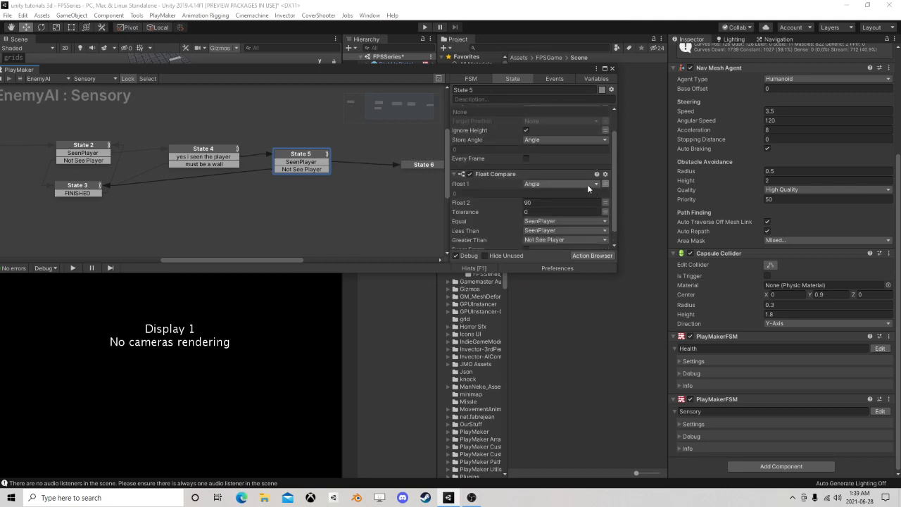
{"action": "scroll", "coordinate": [559, 233], "scroll_direction": "up", "scroll_amount": 1}
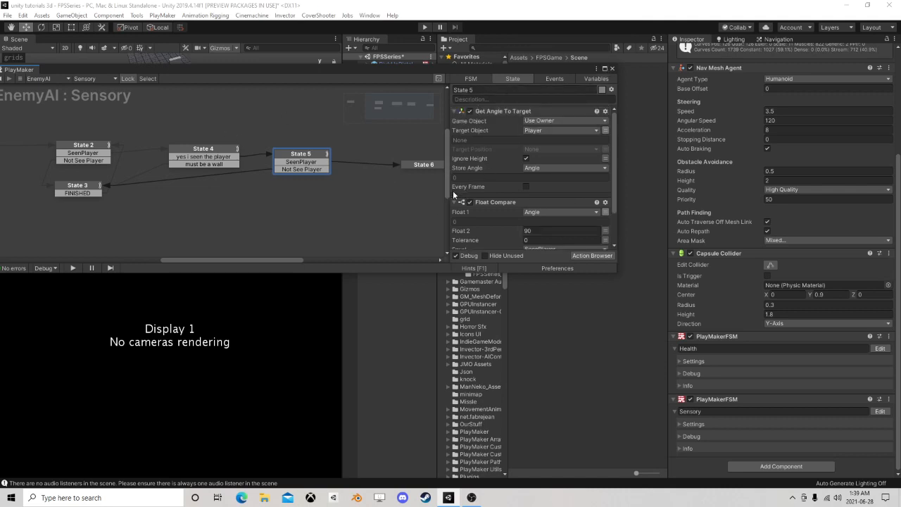
{"action": "left_click", "coordinate": [226, 153]}
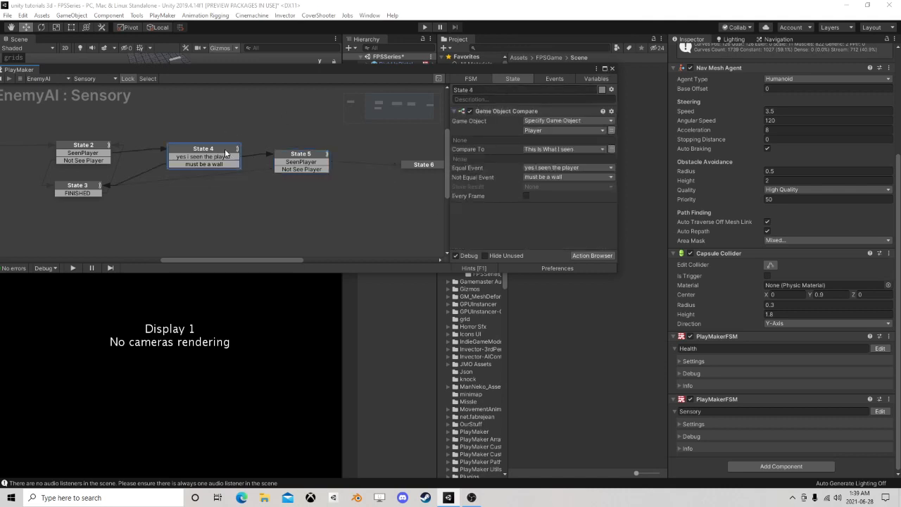
{"action": "left_click", "coordinate": [96, 147]}
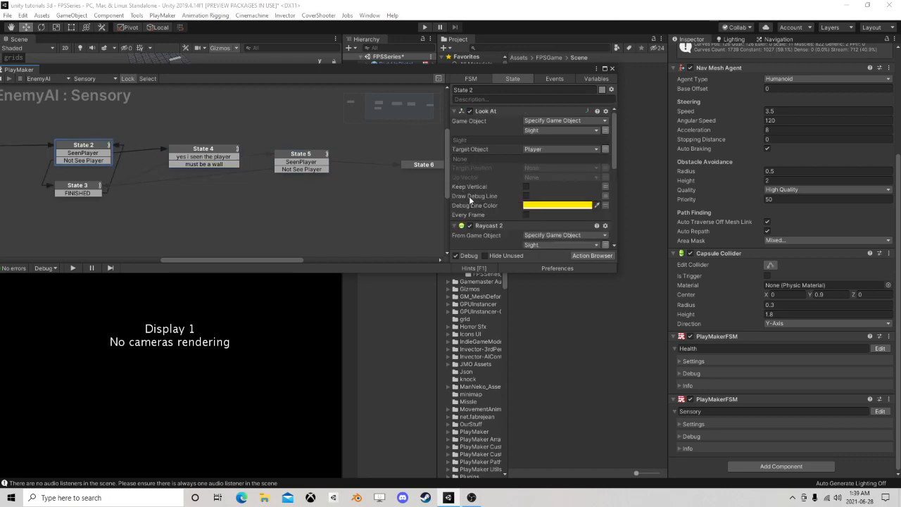
{"action": "left_click", "coordinate": [323, 163]}
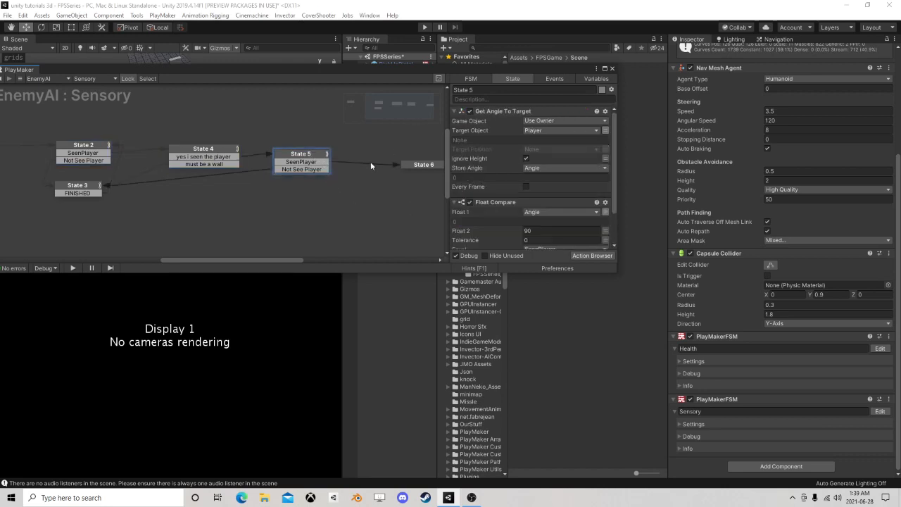
Step: Close the PlayMaker editor and save the FPSSeries scene
{"action": "left_click", "coordinate": [612, 69]}
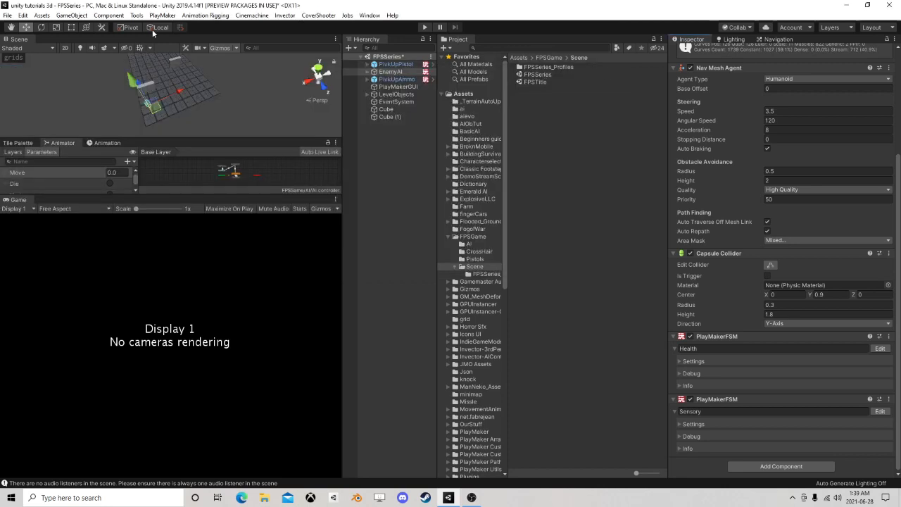
{"action": "left_click", "coordinate": [7, 15]}
{"action": "left_click", "coordinate": [21, 58]}
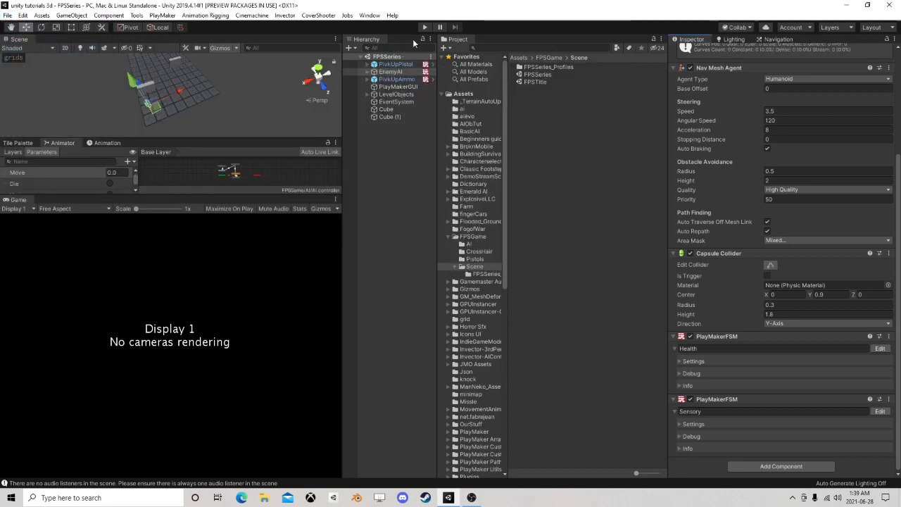
Step: Open the FPSTitle scene and run it, starting a new game
{"action": "double_click", "coordinate": [535, 82]}
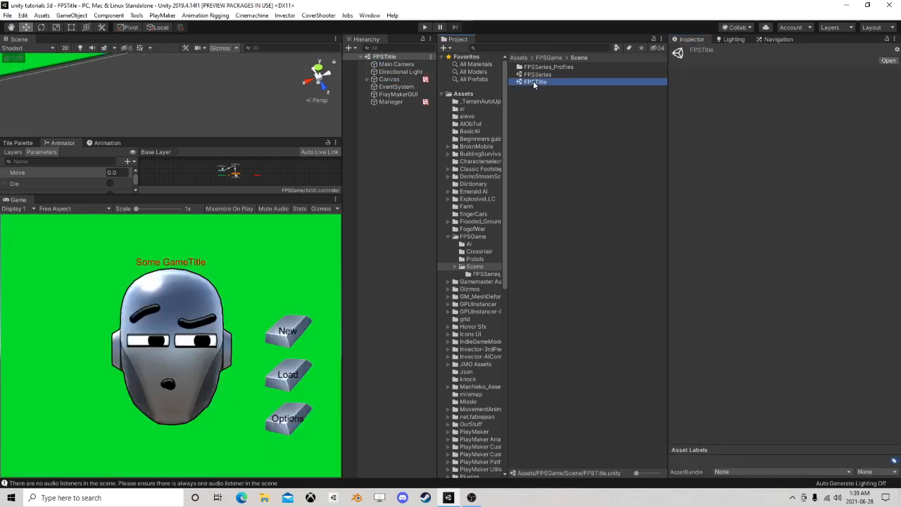
{"action": "left_click", "coordinate": [424, 27]}
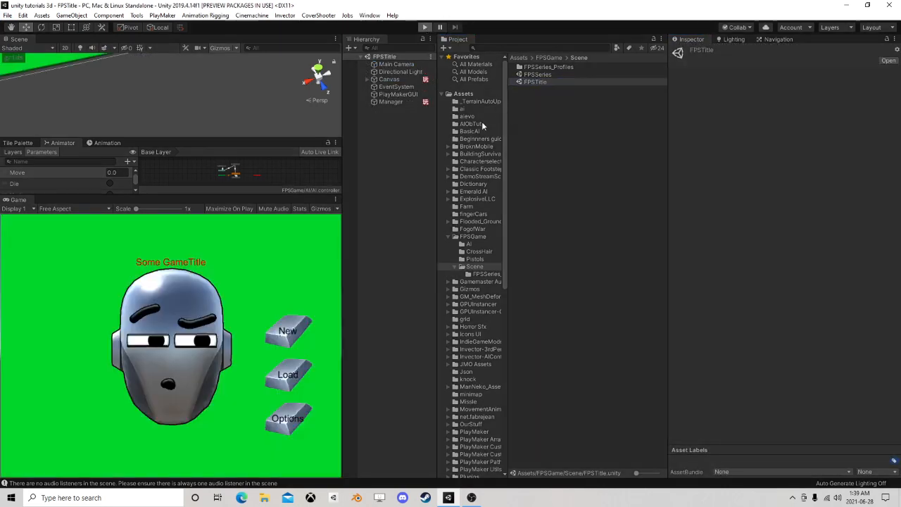
{"action": "left_click", "coordinate": [303, 330]}
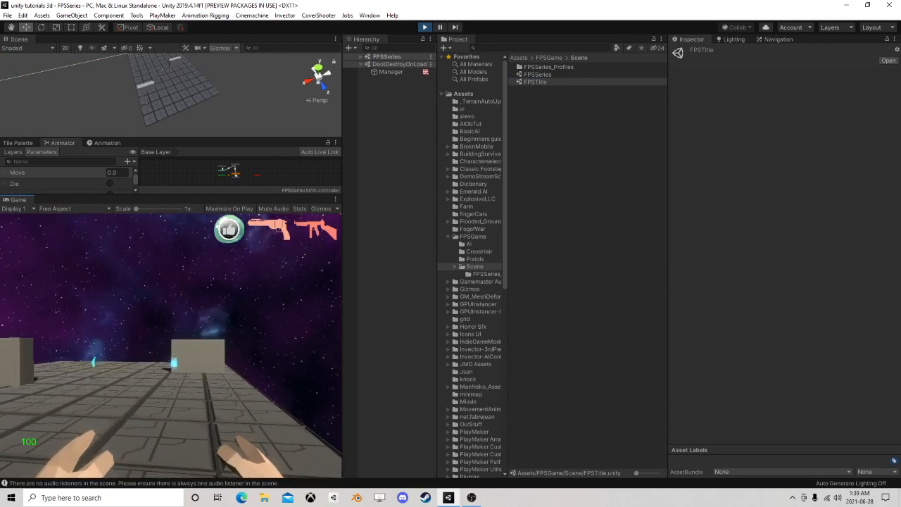
Step: Pause the game and rotate EnemyAI about its vertical axis to a Y rotation of about -307 degrees
{"action": "key", "text": "Escape"}
{"action": "left_click", "coordinate": [359, 55]}
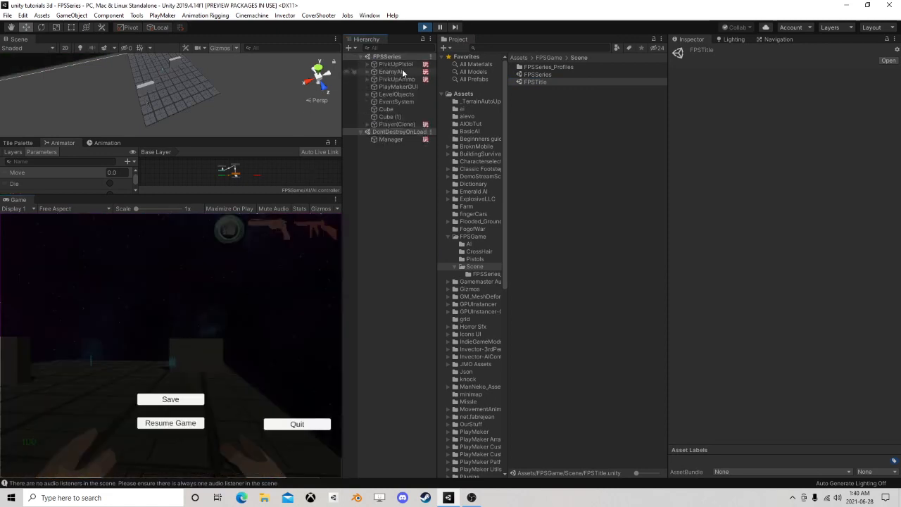
{"action": "left_click", "coordinate": [392, 72]}
{"action": "double_click", "coordinate": [394, 78]}
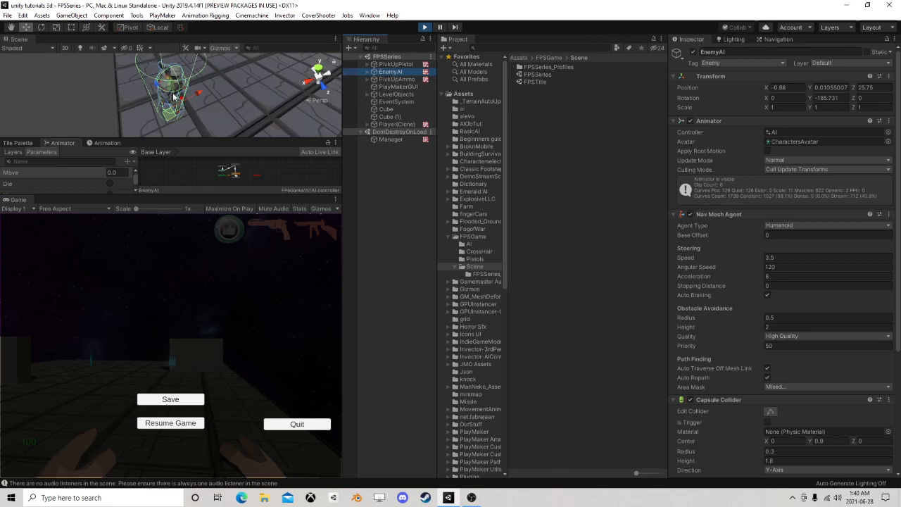
{"action": "left_click", "coordinate": [40, 28]}
{"action": "scroll", "coordinate": [152, 120], "scroll_direction": "down", "scroll_amount": 10}
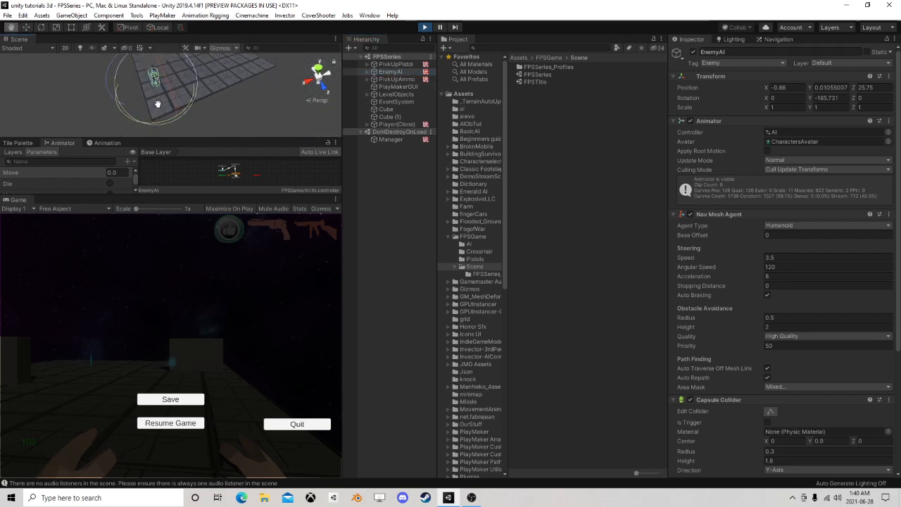
{"action": "left_click_drag", "start_coordinate": [152, 119], "coordinate": [364, 105]}
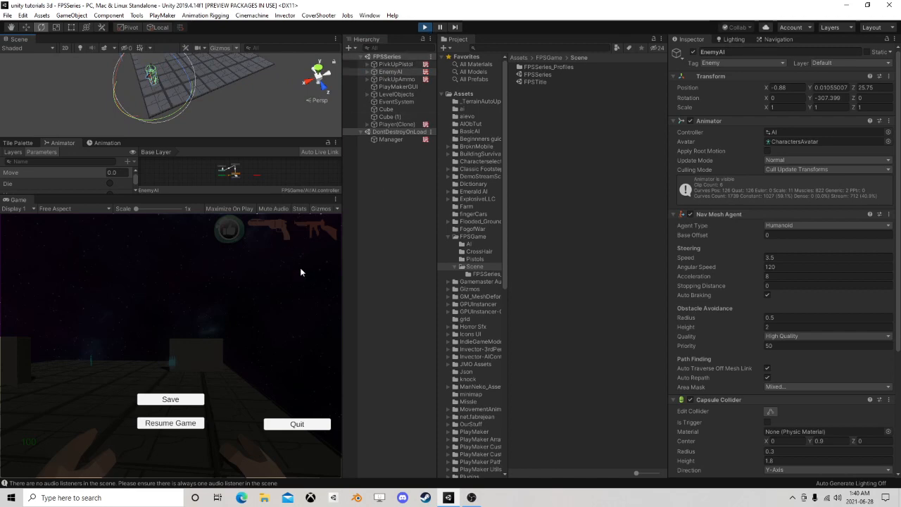
Step: Open EnemyAI's Sensory state machine while the game runs and place its editor clear of the game view
{"action": "left_click", "coordinate": [166, 423]}
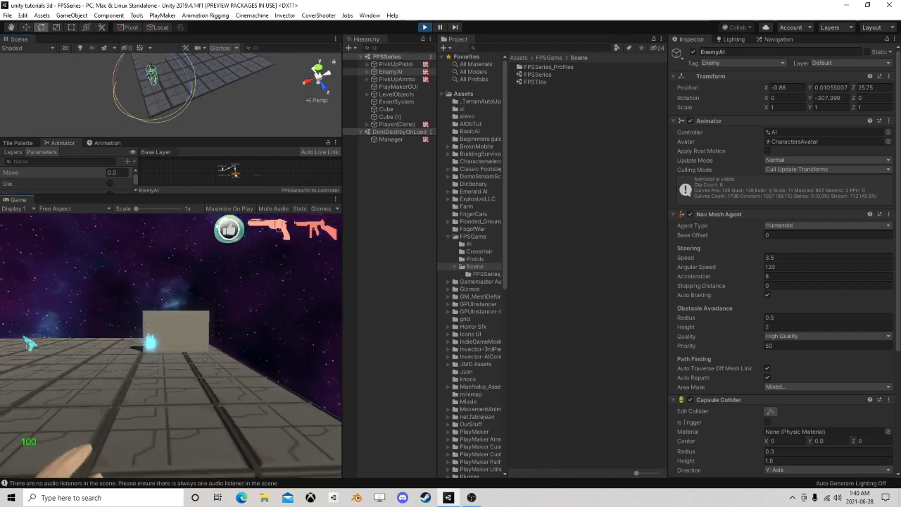
{"action": "key", "text": "Escape"}
{"action": "scroll", "coordinate": [783, 373], "scroll_direction": "down", "scroll_amount": 5}
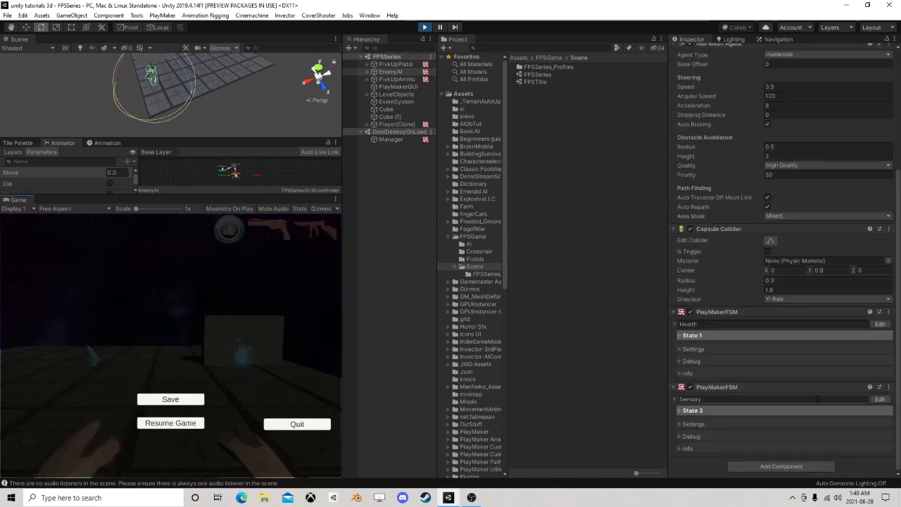
{"action": "left_click", "coordinate": [879, 398]}
{"action": "left_click_drag", "start_coordinate": [350, 75], "coordinate": [511, 42]}
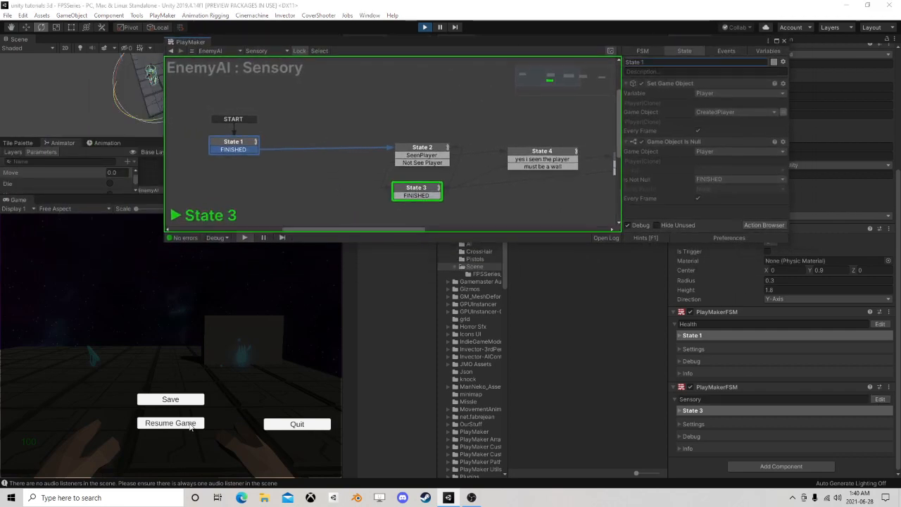
Step: Resume the game and walk past the wall and around EnemyAI, watching which Sensory state becomes active
{"action": "left_click", "coordinate": [196, 423]}
{"action": "key", "text": "w"}
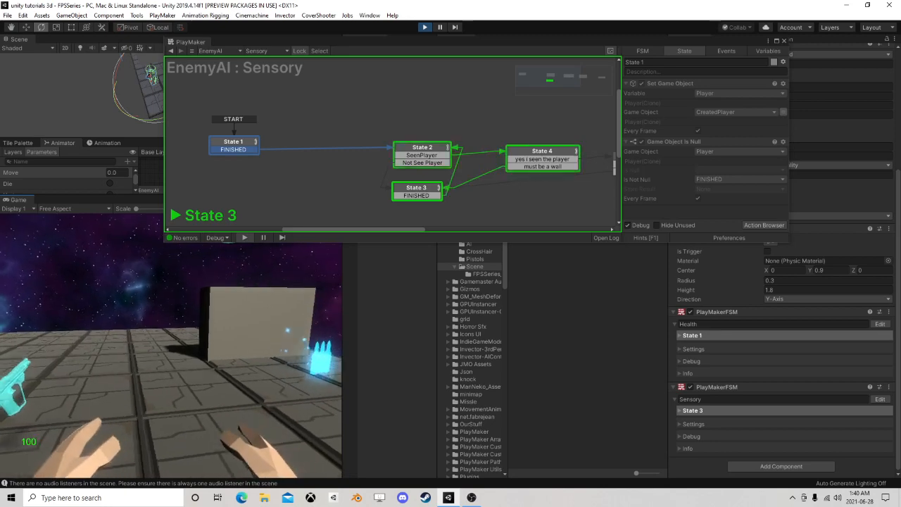
{"action": "key", "text": "a"}
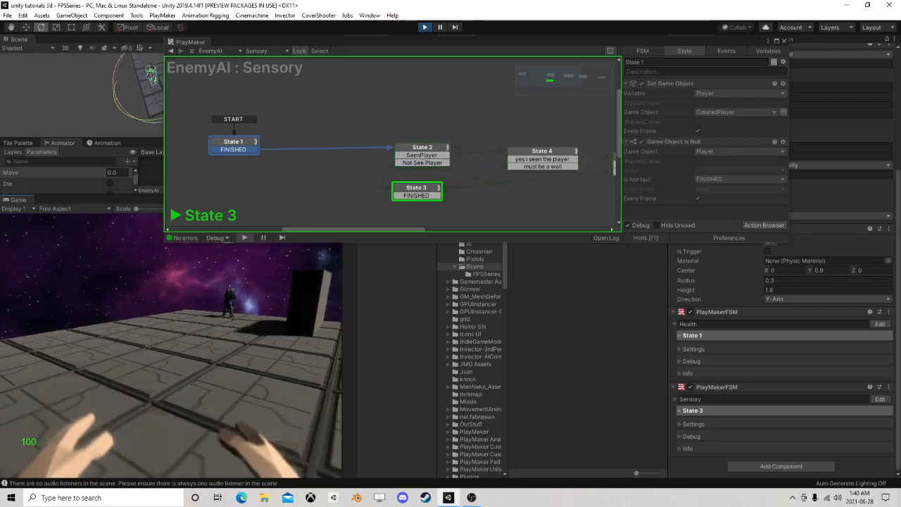
{"action": "key", "text": "w"}
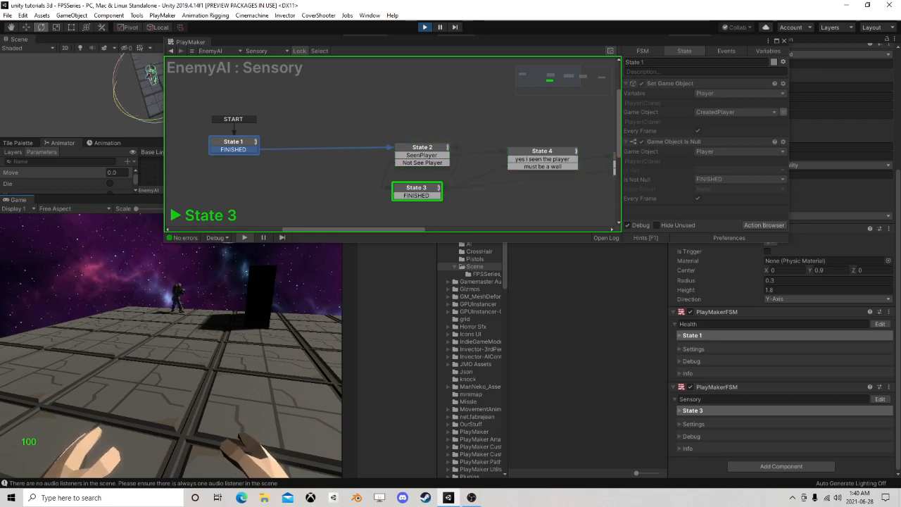
{"action": "key", "text": "w"}
{"action": "key", "text": "w"}
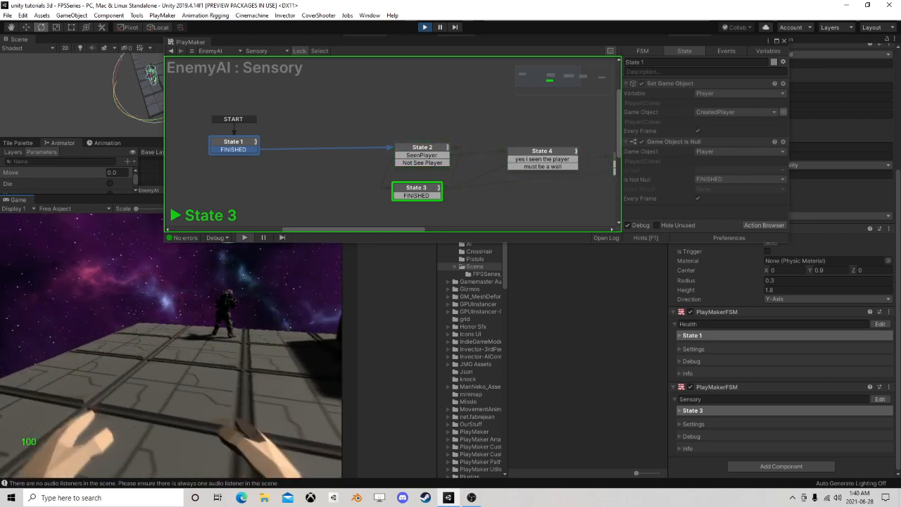
{"action": "key", "text": "w"}
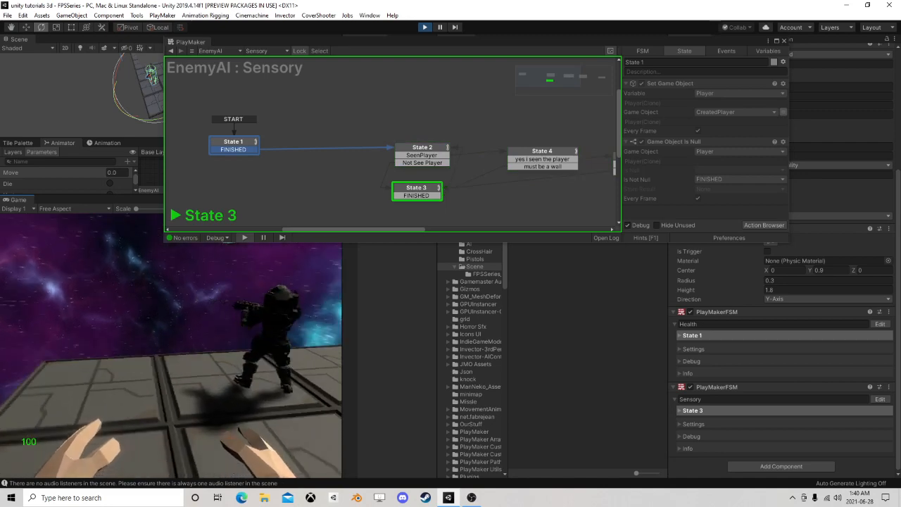
{"action": "key", "text": "w"}
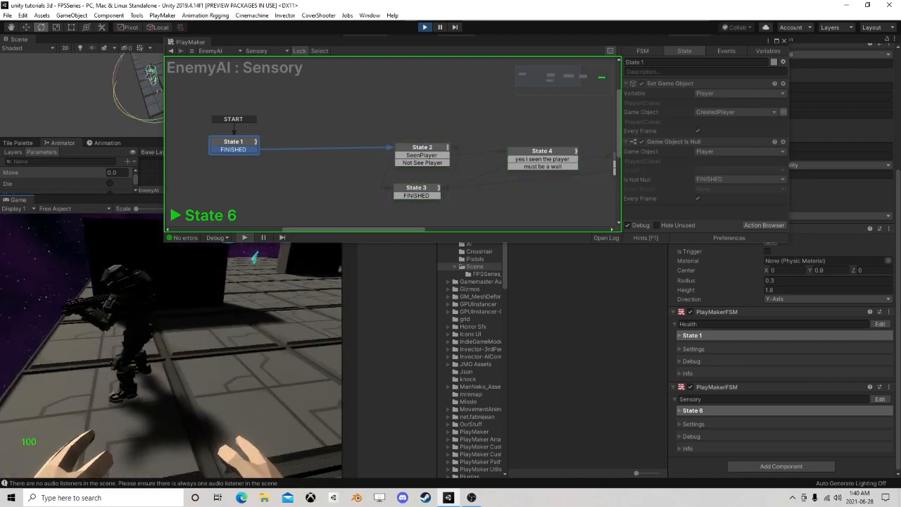
Step: Examine the active end of the Sensory graph with the game paused, and end the play test
{"action": "key", "text": "Escape"}
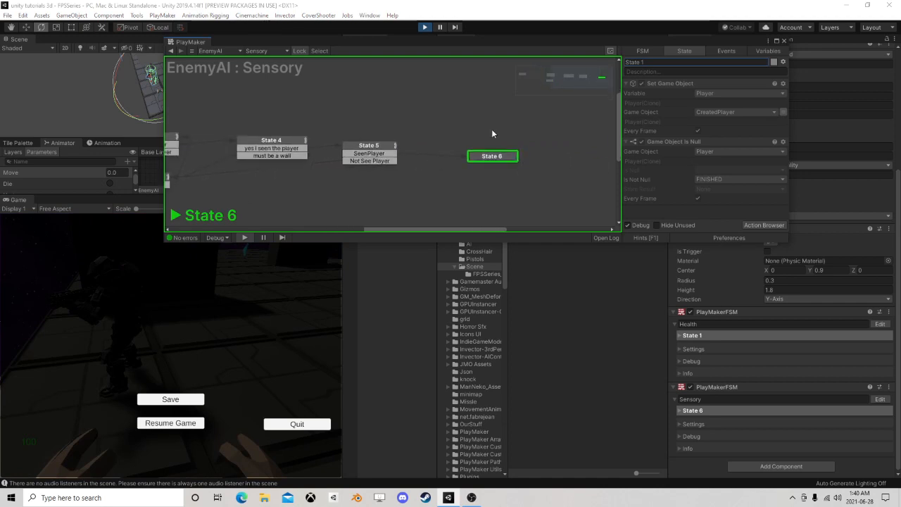
{"action": "left_click", "coordinate": [170, 422]}
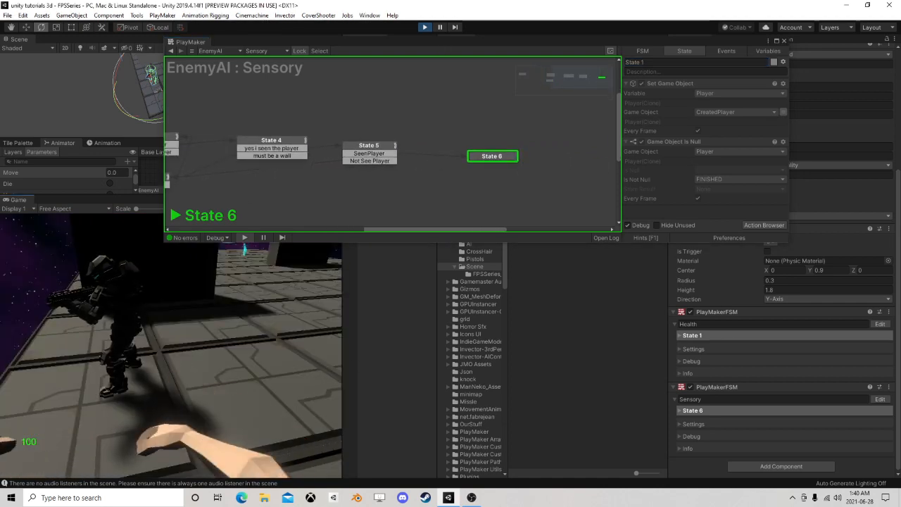
{"action": "key", "text": "Escape"}
{"action": "left_click", "coordinate": [425, 28]}
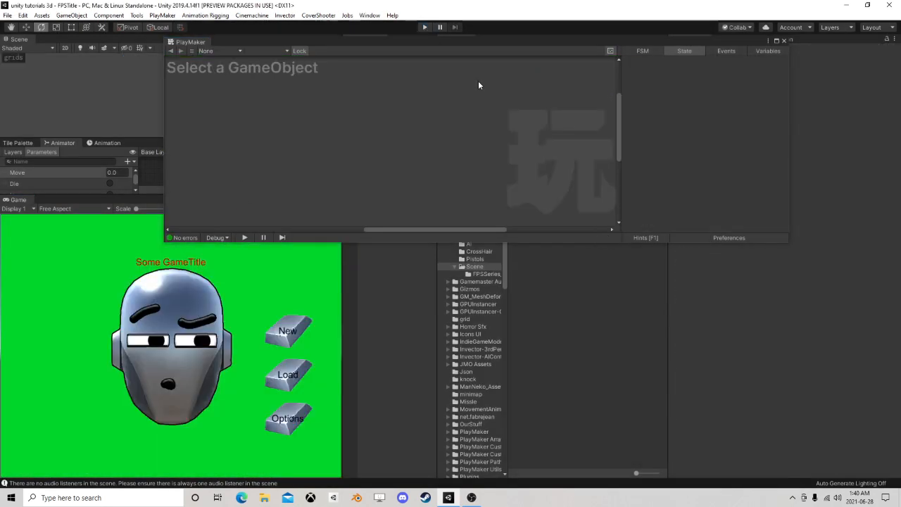
Step: Reopen the FPSSeries scene and open EnemyAI's Sensory state machine for editing
{"action": "left_click", "coordinate": [784, 40]}
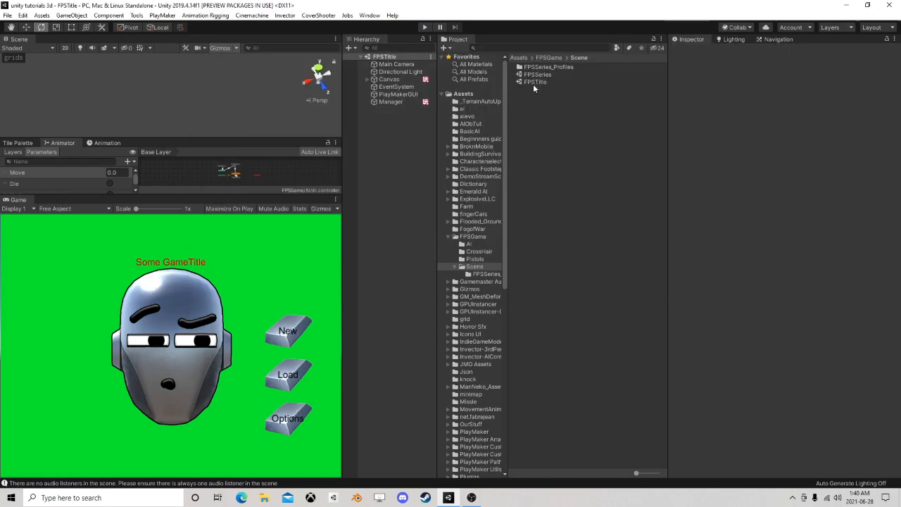
{"action": "double_click", "coordinate": [536, 74]}
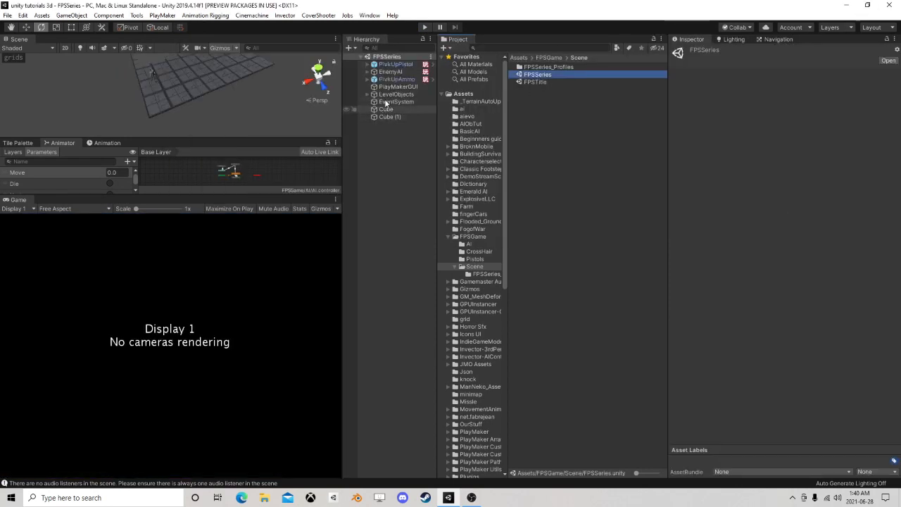
{"action": "left_click", "coordinate": [390, 71]}
{"action": "scroll", "coordinate": [756, 298], "scroll_direction": "down", "scroll_amount": 3}
{"action": "left_click", "coordinate": [879, 411]}
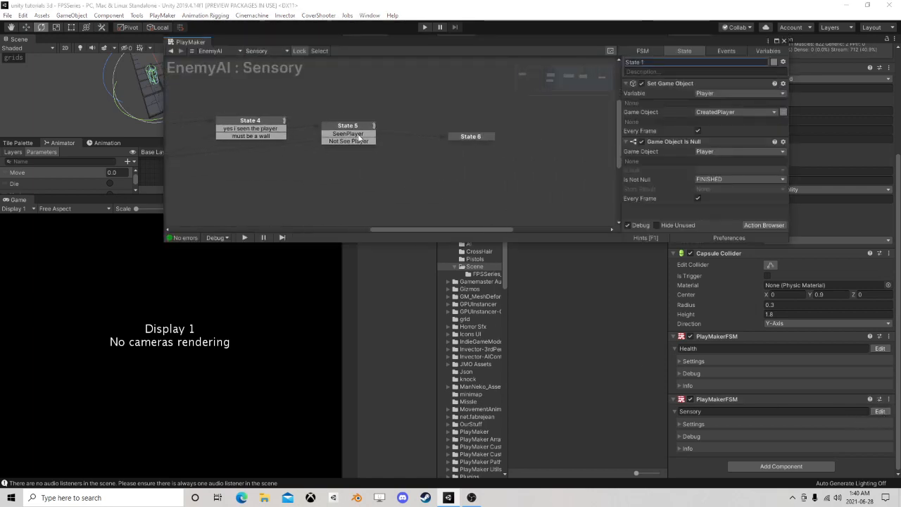
Step: Set Float 2 of State 5's Float Compare action to 60 and close the PlayMaker editor
{"action": "left_click", "coordinate": [704, 157]}
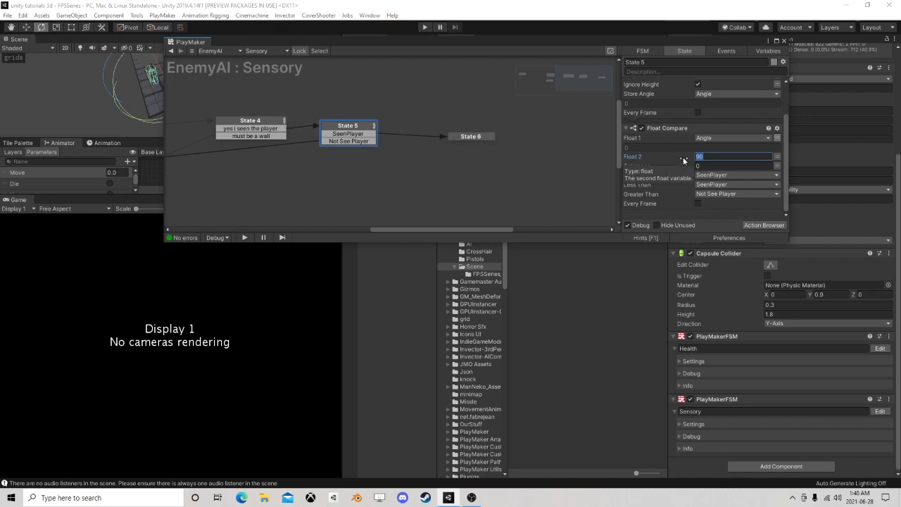
{"action": "type", "text": "60"}
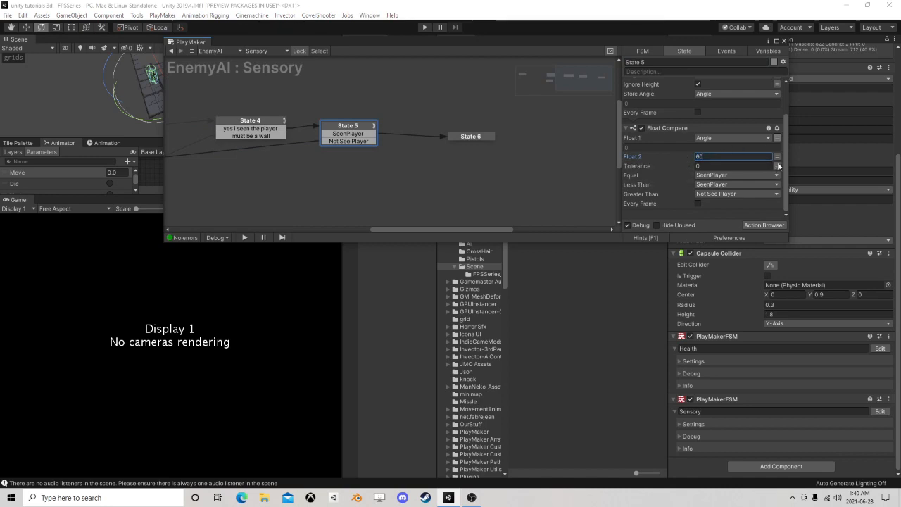
{"action": "left_click", "coordinate": [784, 40]}
Step: Enlarge the Scene view and examine EnemyAI's facing direction and the nearby wall from above
{"action": "scroll", "coordinate": [273, 83], "scroll_direction": "up", "scroll_amount": 3}
{"action": "middle_click_drag", "start_coordinate": [273, 82], "coordinate": [200, 136]}
{"action": "left_click_drag", "start_coordinate": [199, 137], "coordinate": [211, 325]}
{"action": "left_click_drag", "start_coordinate": [213, 204], "coordinate": [173, 204], "text": "alt"}
{"action": "middle_click_drag", "start_coordinate": [174, 205], "coordinate": [333, 281]}
{"action": "scroll", "coordinate": [233, 202], "scroll_direction": "up", "scroll_amount": 2}
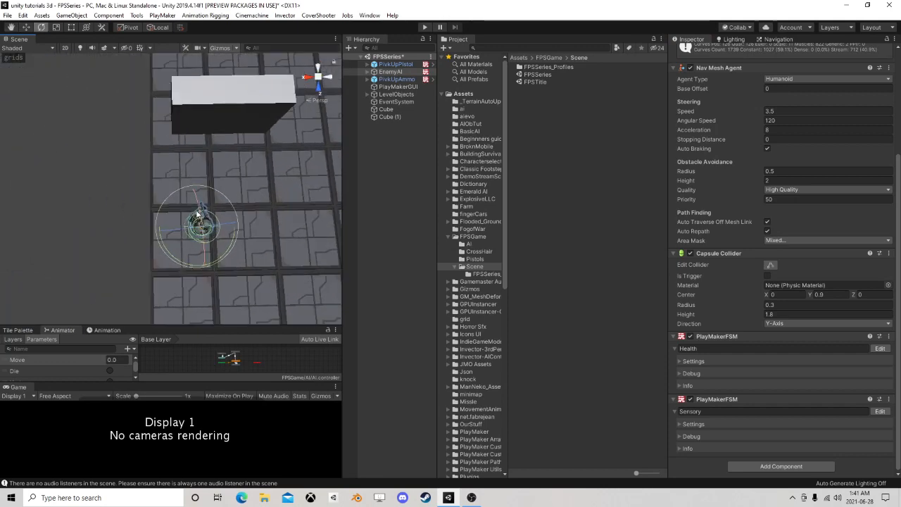
{"action": "middle_click_drag", "start_coordinate": [241, 210], "coordinate": [195, 230]}
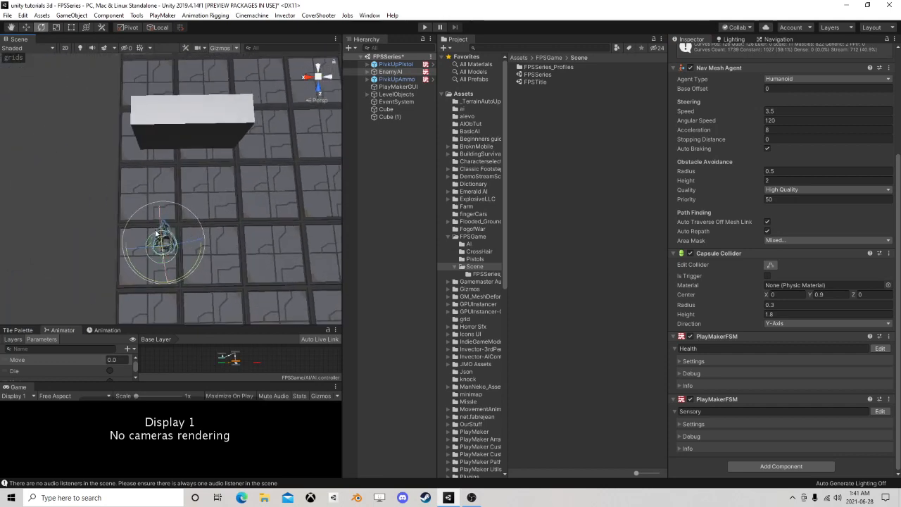
{"action": "key", "text": "w"}
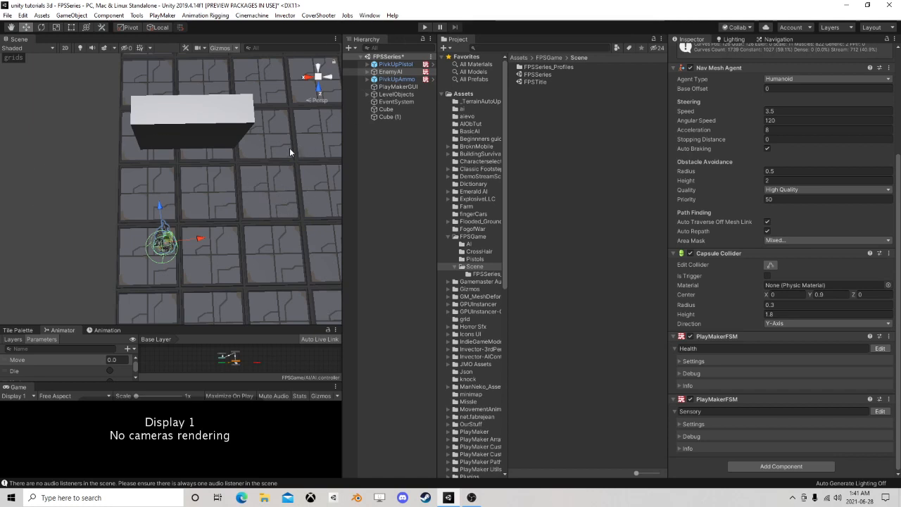
{"action": "scroll", "coordinate": [289, 150], "scroll_direction": "down", "scroll_amount": 7}
{"action": "middle_click_drag", "start_coordinate": [290, 150], "coordinate": [242, 152]}
{"action": "scroll", "coordinate": [242, 152], "scroll_direction": "up", "scroll_amount": 7}
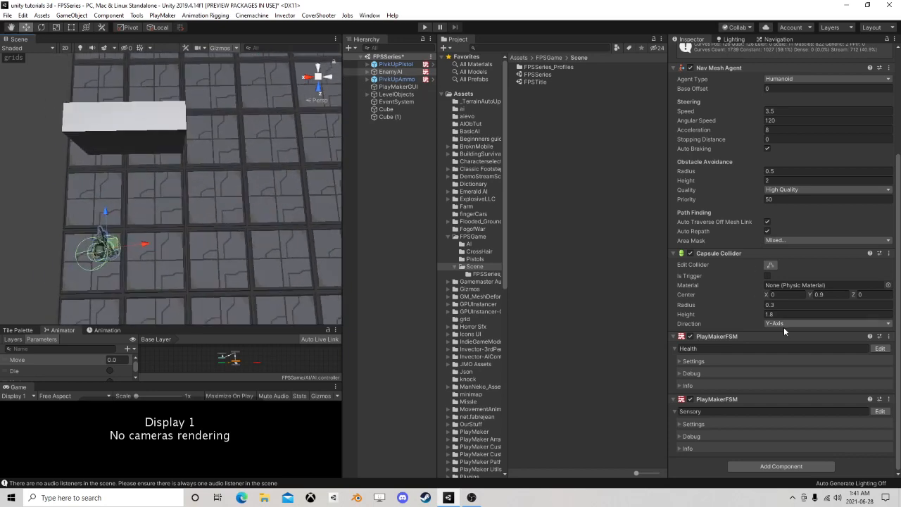
Step: Reopen EnemyAI's Sensory state machine and add a Smooth Look At action to State 6
{"action": "left_click", "coordinate": [879, 411]}
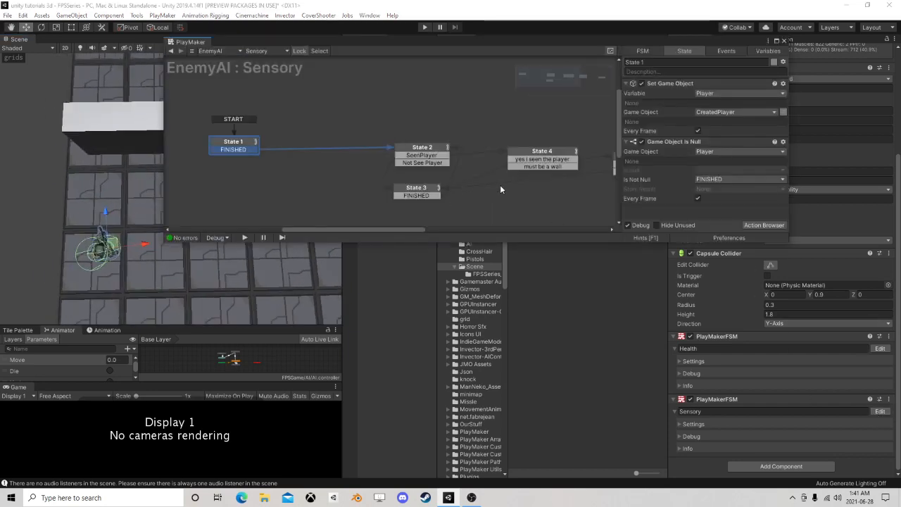
{"action": "middle_click_drag", "start_coordinate": [501, 188], "coordinate": [301, 156]}
{"action": "left_click_drag", "start_coordinate": [546, 134], "coordinate": [501, 127]}
{"action": "middle_click_drag", "start_coordinate": [528, 140], "coordinate": [409, 152]}
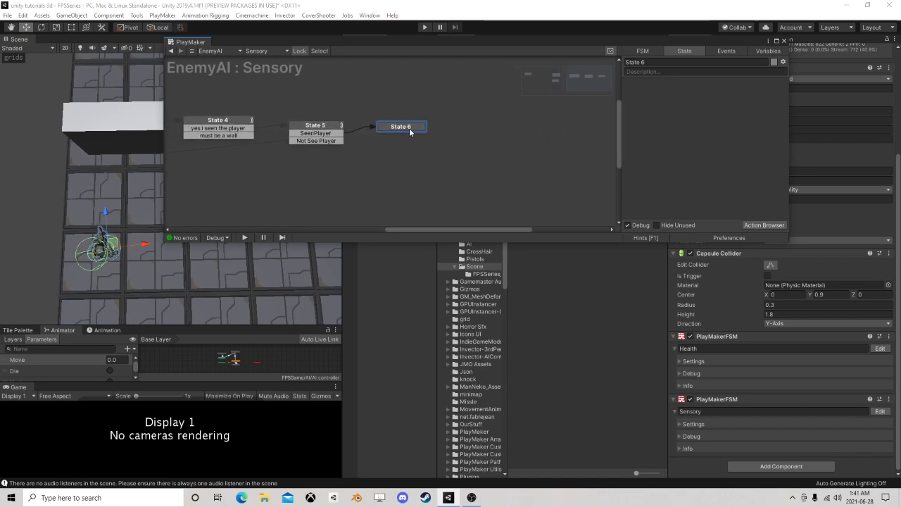
{"action": "left_click", "coordinate": [746, 224]}
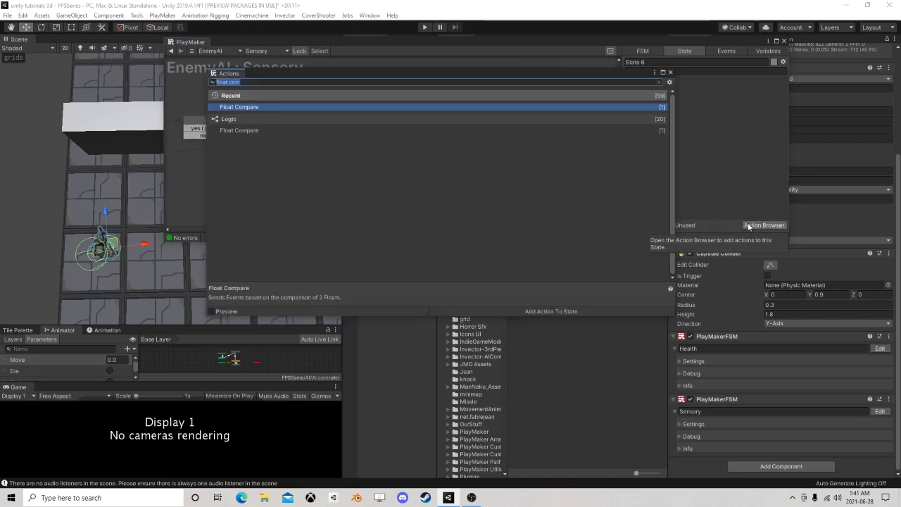
{"action": "type", "text": "smooth"}
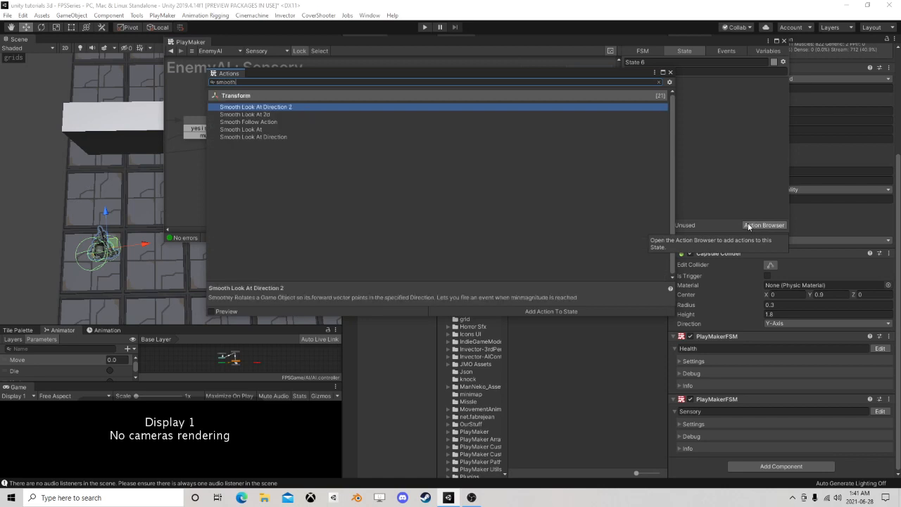
{"action": "double_click", "coordinate": [275, 129]}
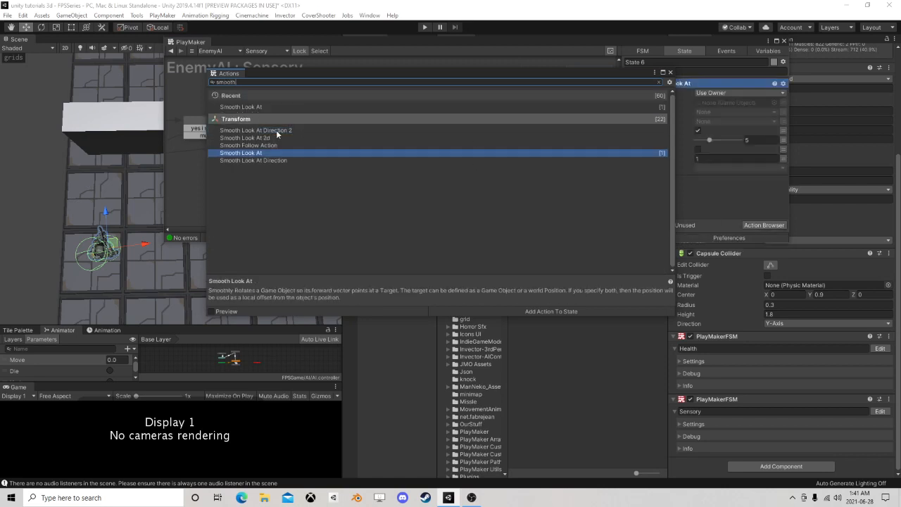
{"action": "left_click", "coordinate": [671, 73]}
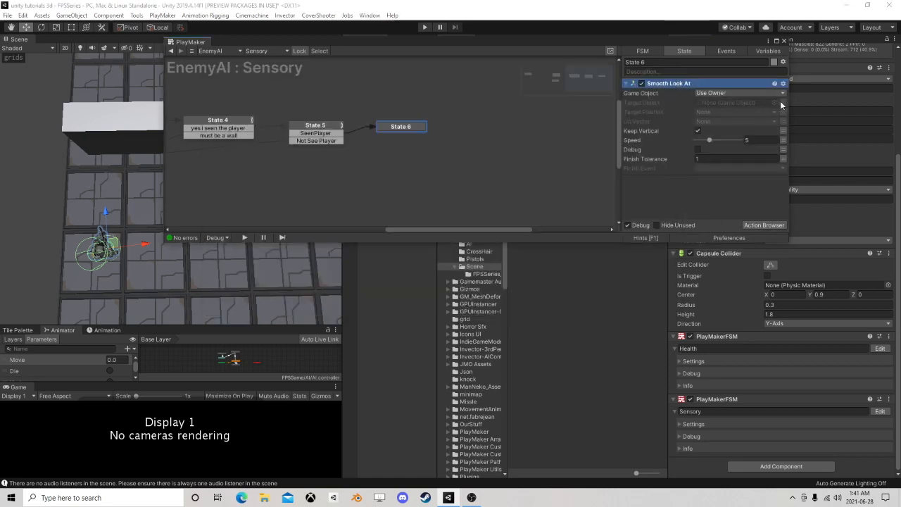
Step: Set Smooth Look At's target to Player, Finish Tolerance to 10 and Finish Event to FINISHED, with that transition leading to a new State 7
{"action": "left_click", "coordinate": [761, 103]}
{"action": "left_click", "coordinate": [734, 123]}
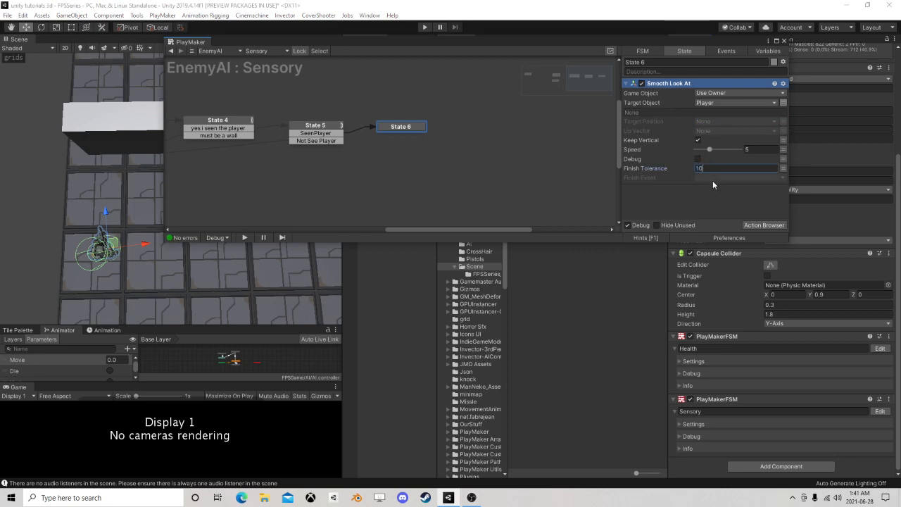
{"action": "left_click", "coordinate": [713, 178]}
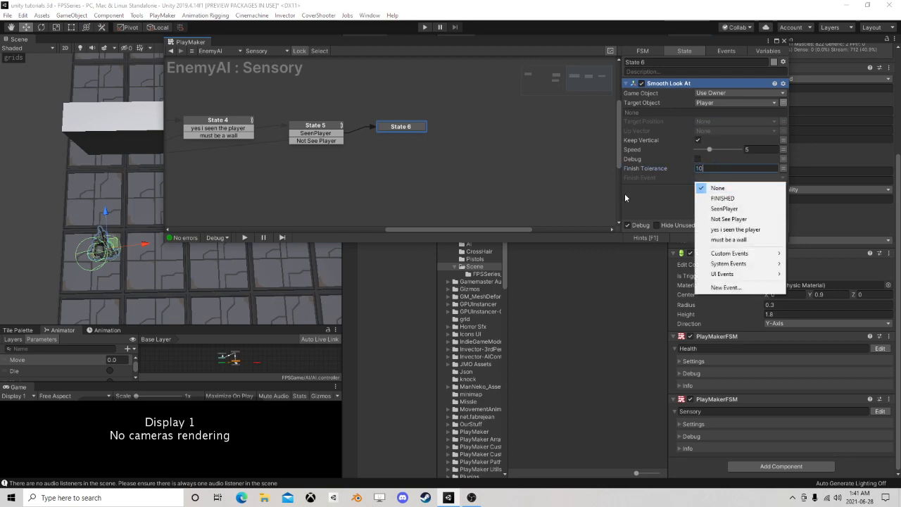
{"action": "left_click", "coordinate": [720, 196]}
{"action": "left_click", "coordinate": [721, 197]}
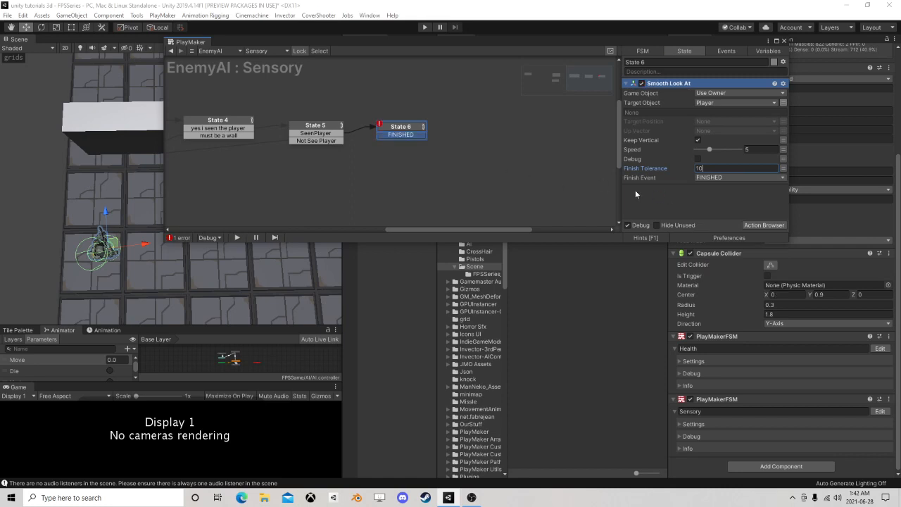
{"action": "left_click_drag", "start_coordinate": [417, 134], "coordinate": [400, 151], "text": "ctrl"}
Step: Move State 4 close beside State 2 and place State 5 directly beneath State 4
{"action": "middle_click_drag", "start_coordinate": [302, 159], "coordinate": [398, 183]}
{"action": "left_click", "coordinate": [285, 150]}
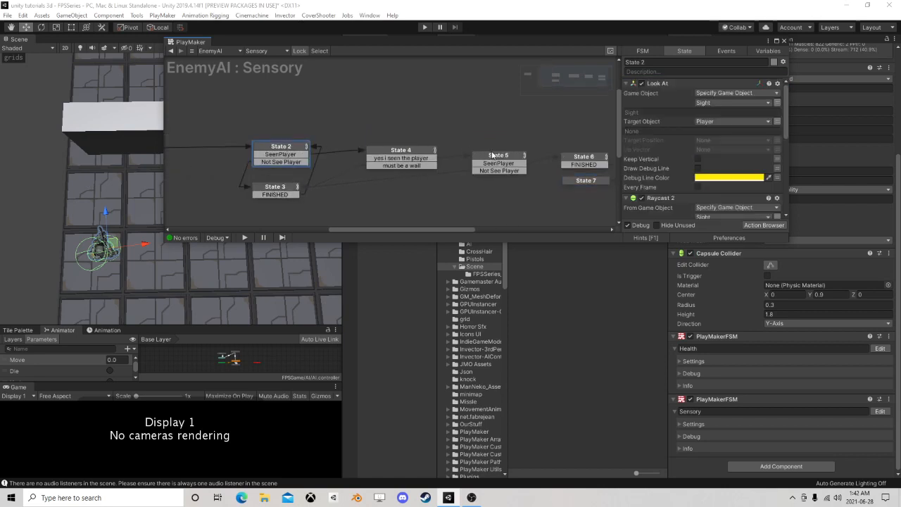
{"action": "left_click_drag", "start_coordinate": [400, 152], "coordinate": [365, 149]}
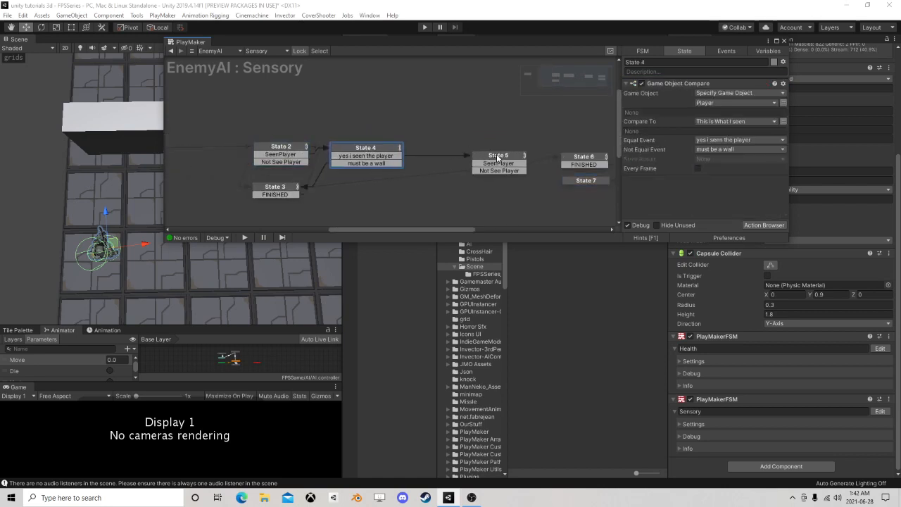
{"action": "left_click_drag", "start_coordinate": [497, 157], "coordinate": [356, 180]}
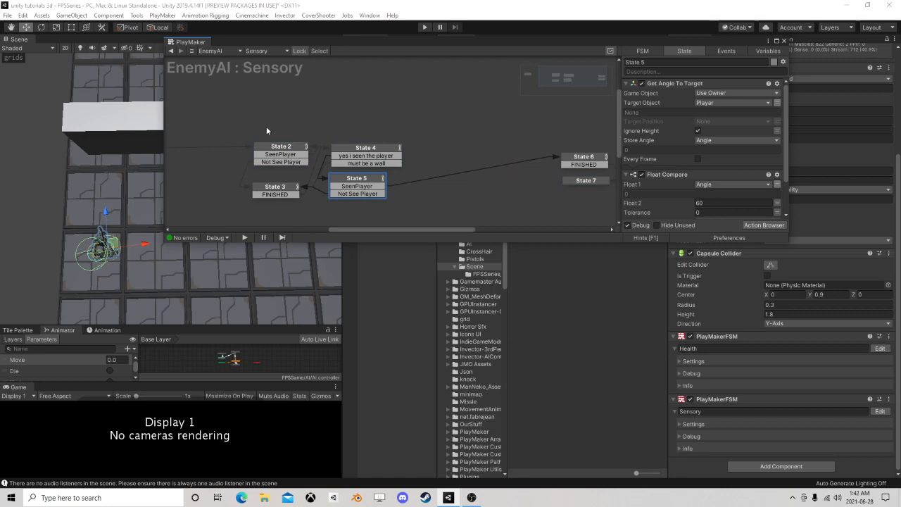
{"action": "left_click_drag", "start_coordinate": [231, 121], "coordinate": [425, 209]}
{"action": "scroll", "coordinate": [464, 184], "scroll_direction": "down", "scroll_amount": 1}
{"action": "middle_click_drag", "start_coordinate": [464, 184], "coordinate": [567, 186]}
Step: Move State 1 closer to State 2 and rename it Referancees
{"action": "left_click_drag", "start_coordinate": [233, 144], "coordinate": [295, 146]}
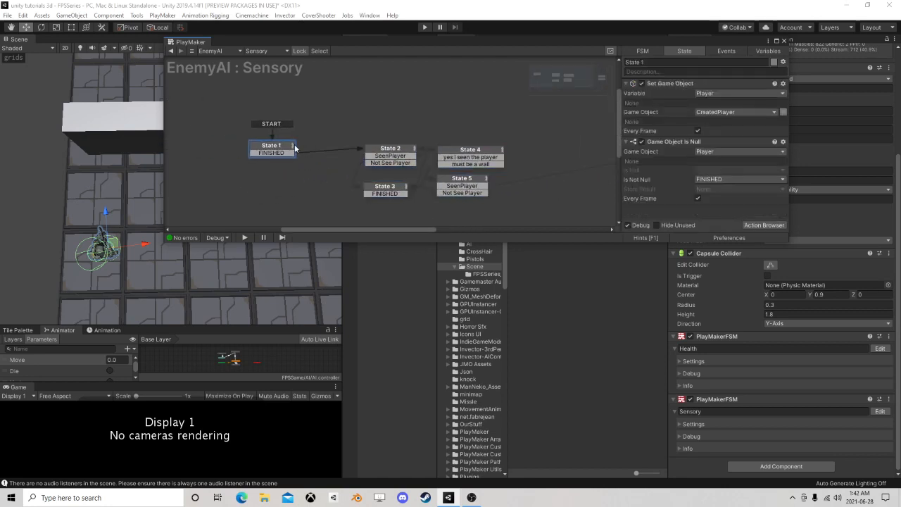
{"action": "left_click_drag", "start_coordinate": [658, 62], "coordinate": [565, 59]}
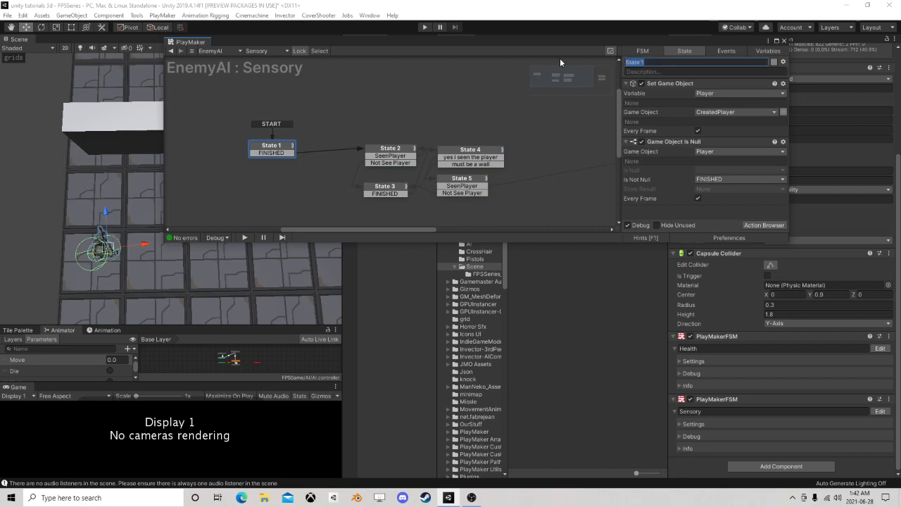
{"action": "type", "text": "Referancees"}
{"action": "key", "text": "Return"}
Step: Add a new state named Check For Sight and place it as a heading above States 2 and 4
{"action": "middle_click_drag", "start_coordinate": [414, 110], "coordinate": [229, 101]}
{"action": "middle_click_drag", "start_coordinate": [200, 138], "coordinate": [271, 139]}
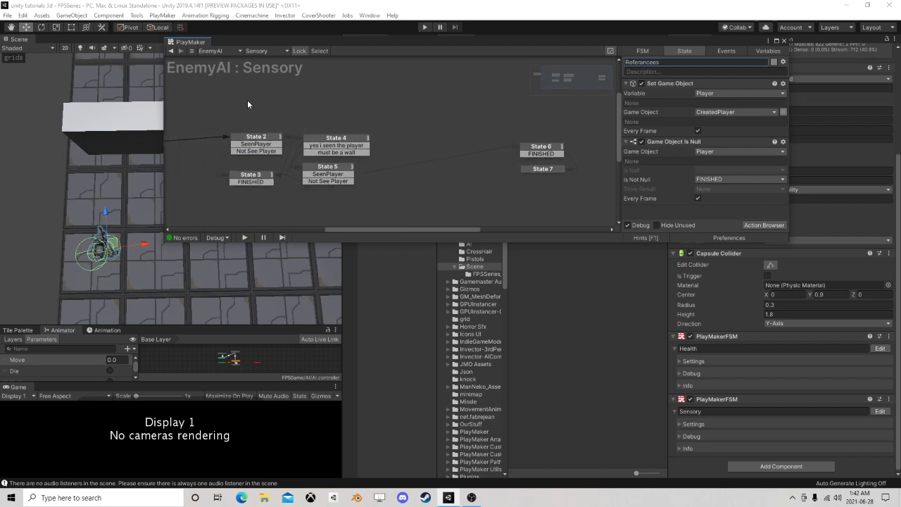
{"action": "right_click", "coordinate": [247, 103]}
{"action": "left_click", "coordinate": [271, 107]}
{"action": "left_click_drag", "start_coordinate": [262, 102], "coordinate": [295, 112]}
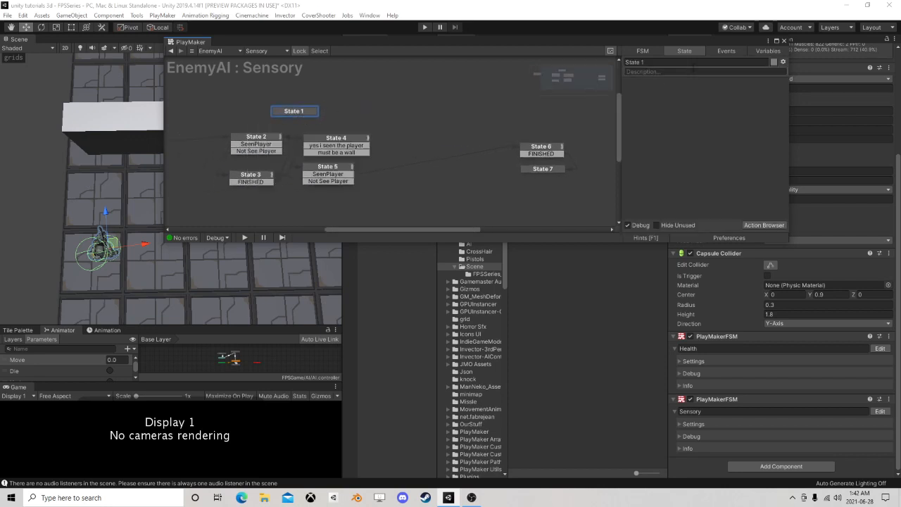
{"action": "left_click_drag", "start_coordinate": [693, 64], "coordinate": [540, 62]}
{"action": "type", "text": "Chec"}
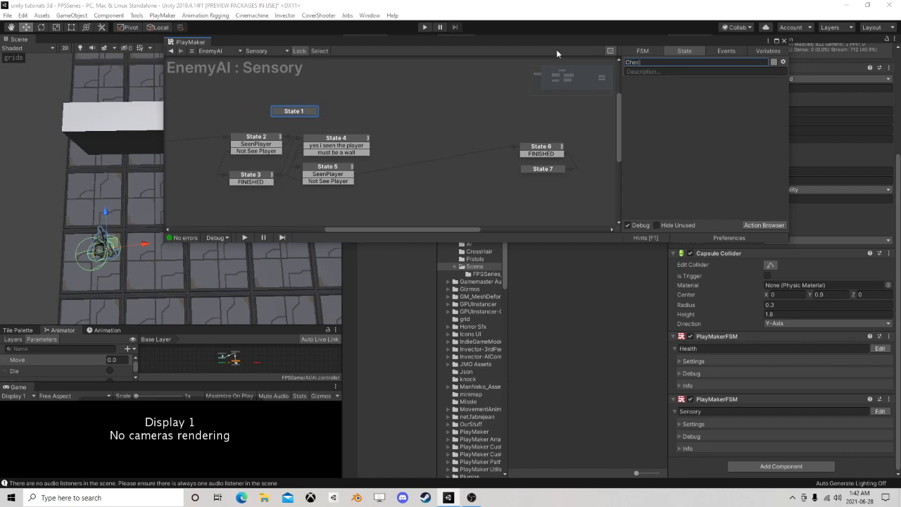
{"action": "type", "text": "k For Sight"}
{"action": "left_click", "coordinate": [314, 122]}
{"action": "left_click_drag", "start_coordinate": [297, 111], "coordinate": [287, 111]}
Step: Move State 6 and State 7 closer to the Check For Sight group, keeping State 7 beneath State 6
{"action": "left_click", "coordinate": [448, 147]}
{"action": "left_click", "coordinate": [539, 148]}
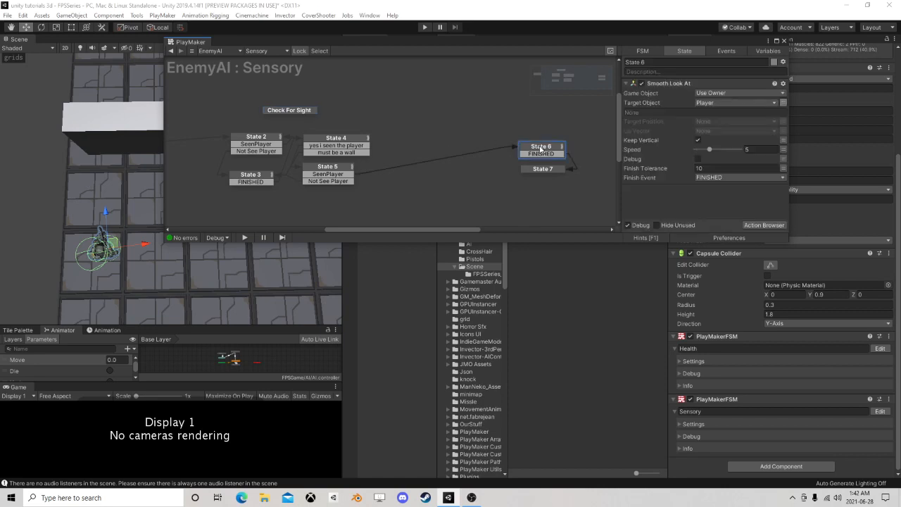
{"action": "left_click_drag", "start_coordinate": [457, 140], "coordinate": [406, 126]}
{"action": "left_click_drag", "start_coordinate": [459, 161], "coordinate": [407, 147]}
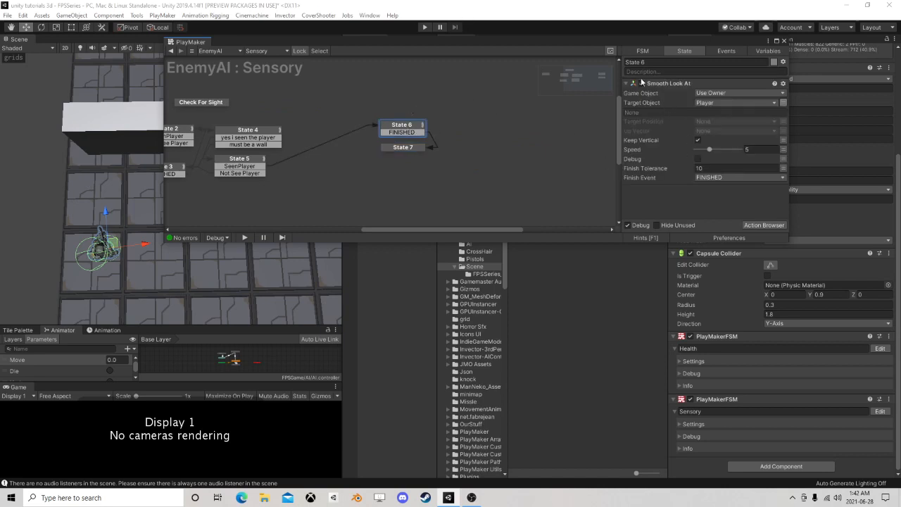
{"action": "left_click", "coordinate": [395, 147]}
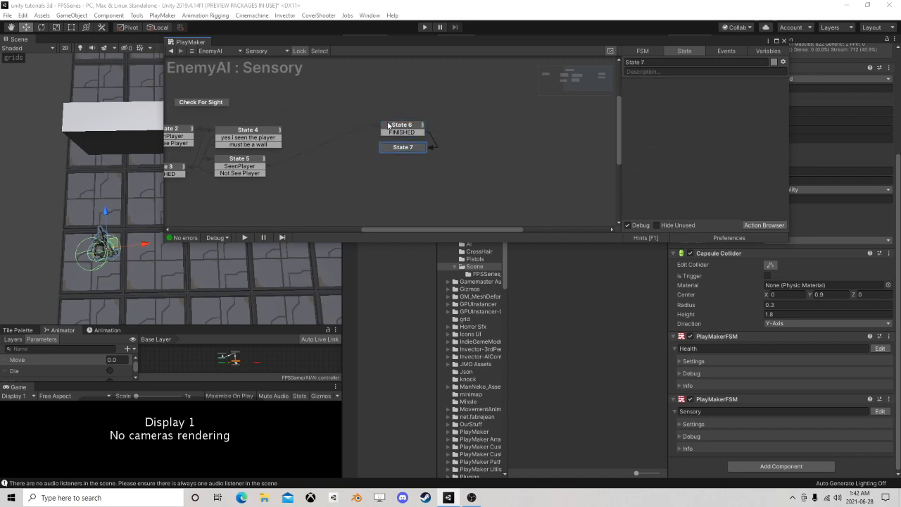
{"action": "left_click", "coordinate": [397, 119]}
{"action": "left_click", "coordinate": [401, 125]}
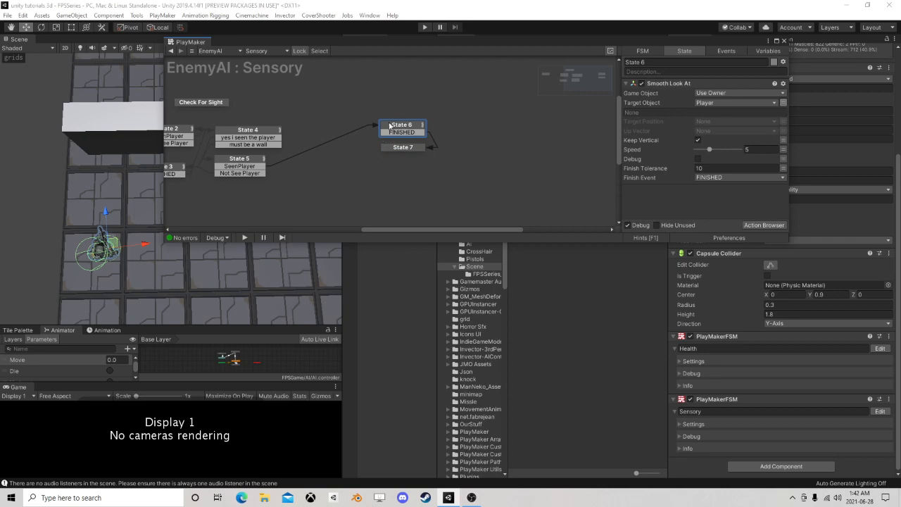
Step: Copy the Look At and Raycast 2 actions from State 2 and paste them into State 6
{"action": "left_click", "coordinate": [240, 161]}
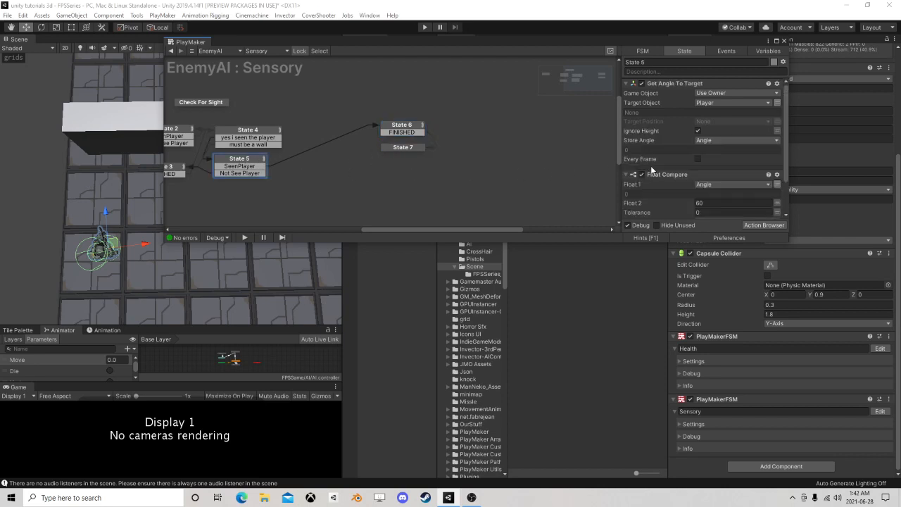
{"action": "middle_click_drag", "start_coordinate": [300, 169], "coordinate": [379, 181]}
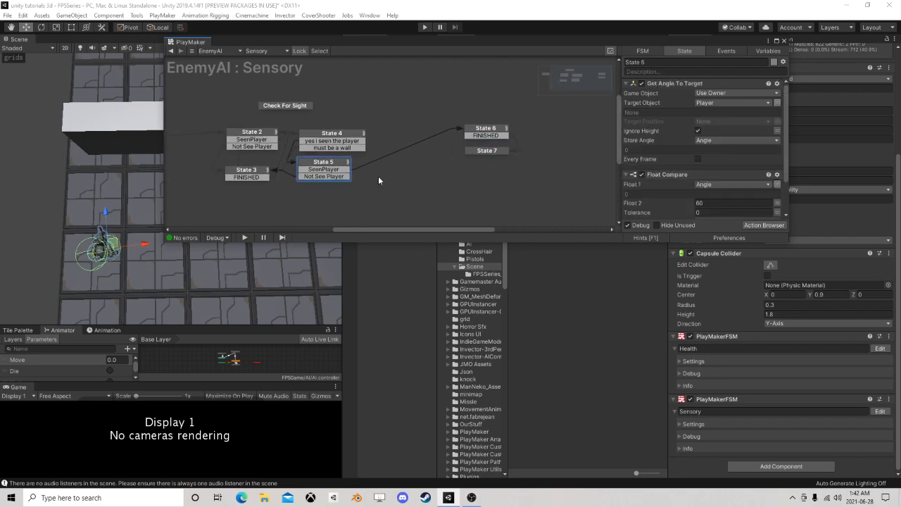
{"action": "left_click", "coordinate": [247, 172]}
{"action": "left_click", "coordinate": [246, 137]}
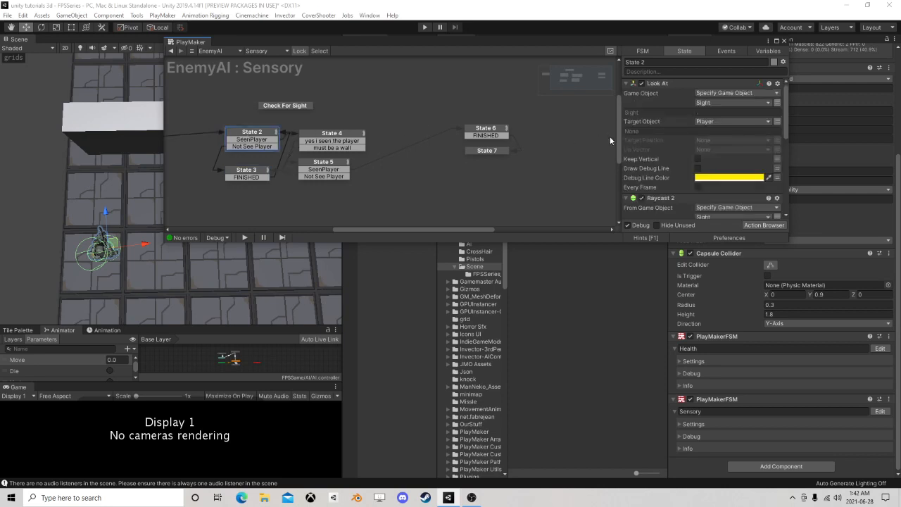
{"action": "left_click", "coordinate": [662, 83]}
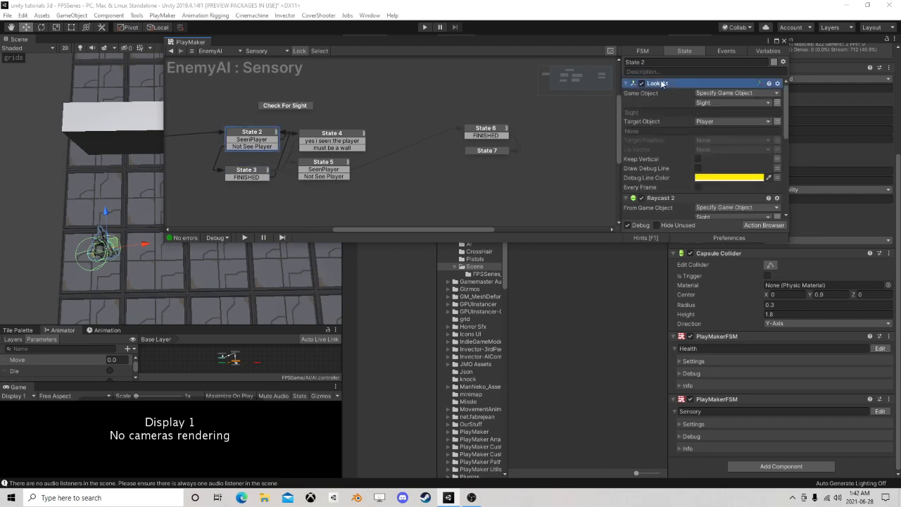
{"action": "left_click", "coordinate": [665, 201], "text": "shift"}
{"action": "right_click", "coordinate": [668, 200]}
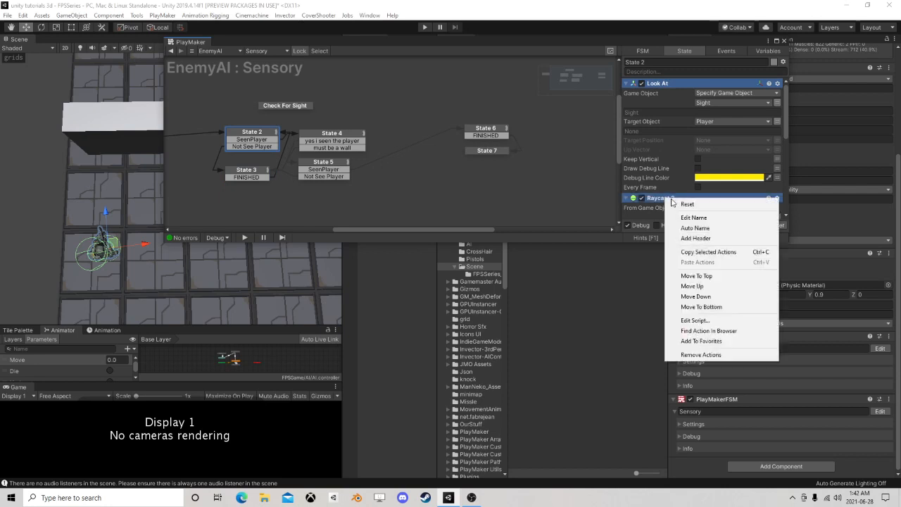
{"action": "left_click", "coordinate": [701, 252]}
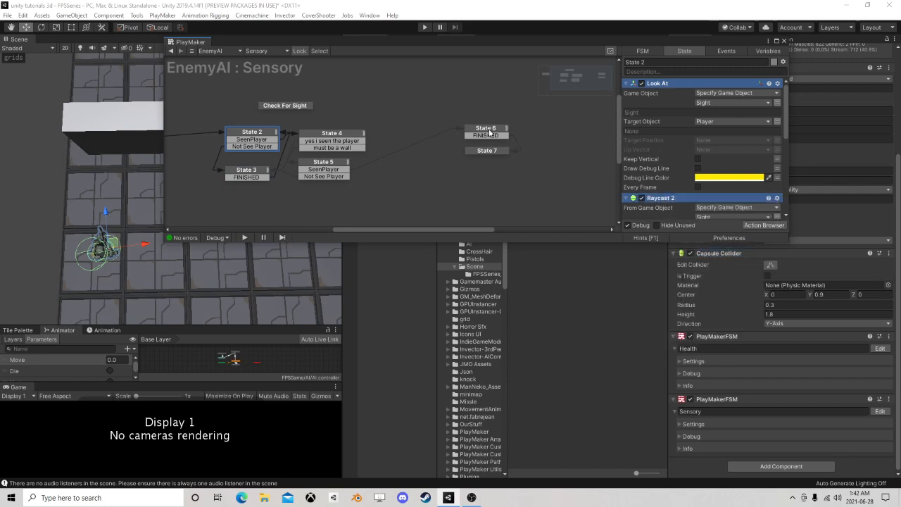
{"action": "left_click", "coordinate": [490, 132]}
{"action": "right_click", "coordinate": [650, 193]}
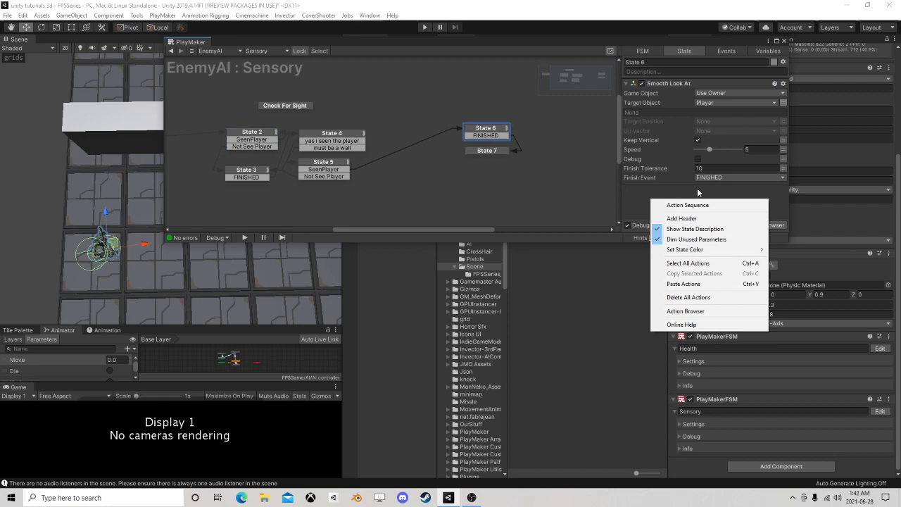
{"action": "left_click", "coordinate": [687, 283]}
Step: Set both Hit Event and No Hit Event of State 6's Raycast 2 action to None
{"action": "scroll", "coordinate": [690, 163], "scroll_direction": "down", "scroll_amount": 3}
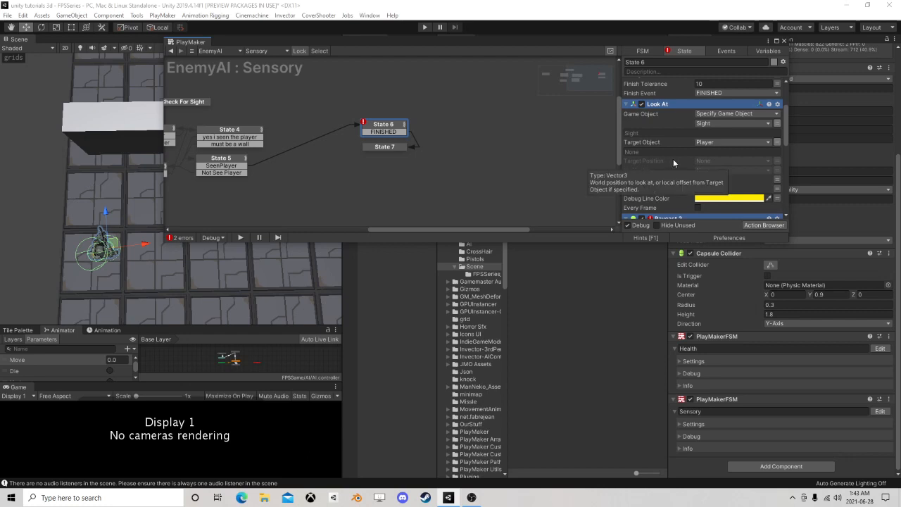
{"action": "scroll", "coordinate": [673, 161], "scroll_direction": "down", "scroll_amount": 2}
{"action": "scroll", "coordinate": [664, 161], "scroll_direction": "down", "scroll_amount": 3}
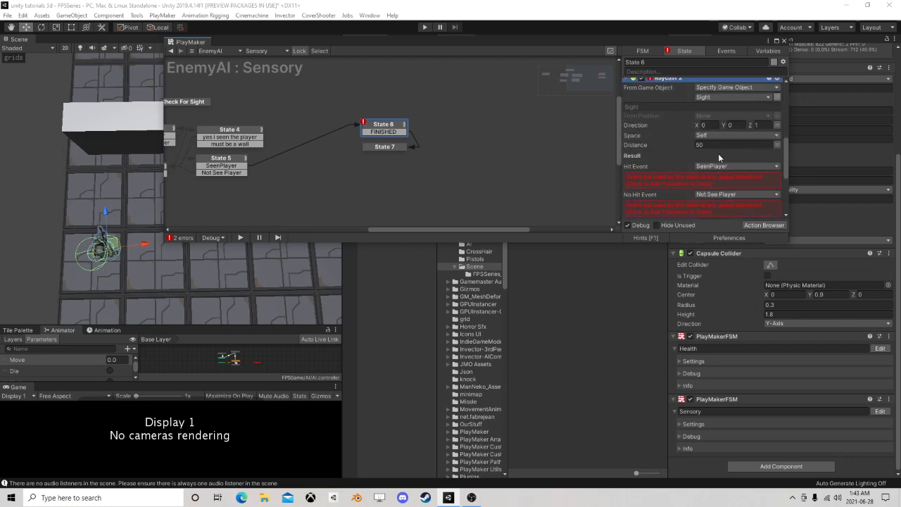
{"action": "left_click", "coordinate": [710, 167]}
{"action": "left_click", "coordinate": [710, 176]}
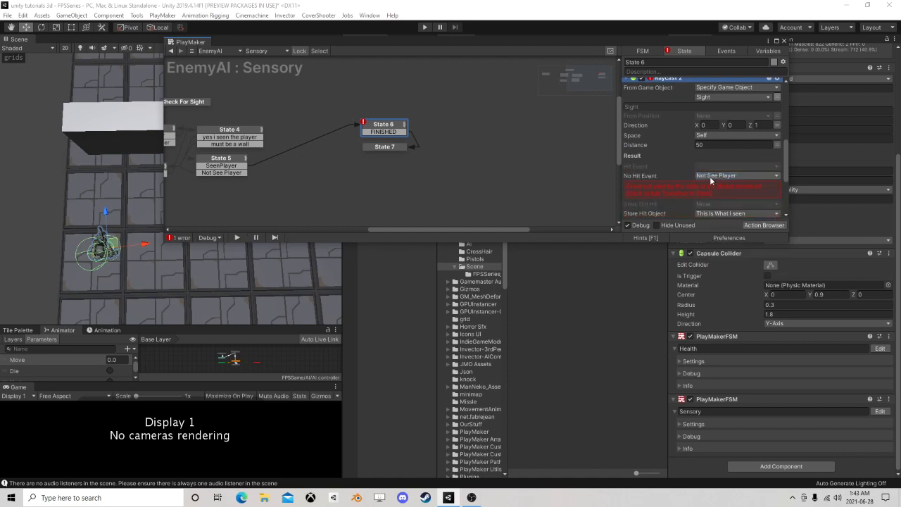
{"action": "left_click", "coordinate": [710, 176]}
{"action": "left_click", "coordinate": [718, 183]}
Step: Add a Game Object Compare Tag action to State 6, below its Raycast 2 action
{"action": "scroll", "coordinate": [680, 178], "scroll_direction": "down", "scroll_amount": 1}
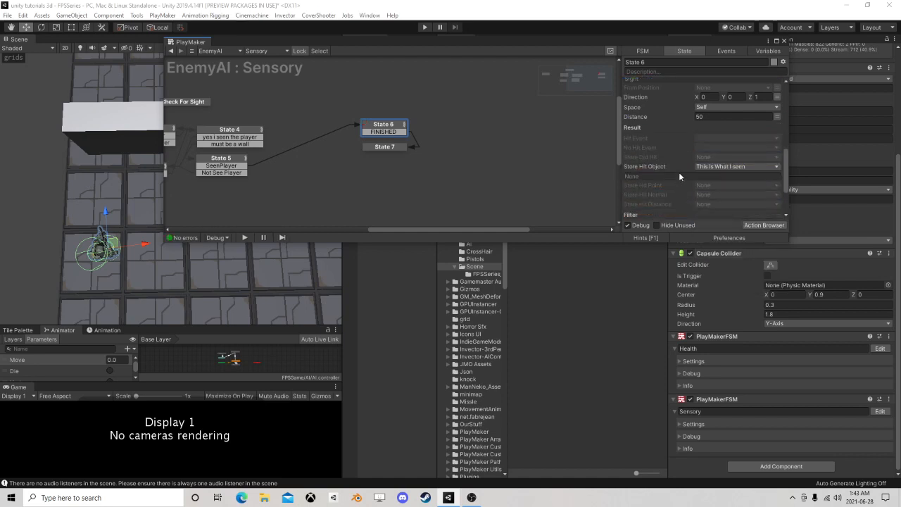
{"action": "scroll", "coordinate": [717, 167], "scroll_direction": "down", "scroll_amount": 1}
{"action": "scroll", "coordinate": [697, 166], "scroll_direction": "down", "scroll_amount": 3}
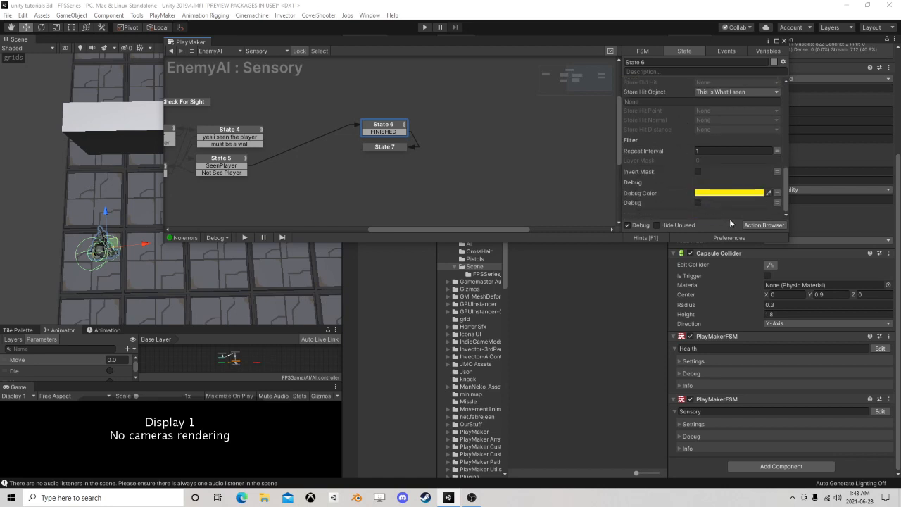
{"action": "left_click", "coordinate": [771, 226]}
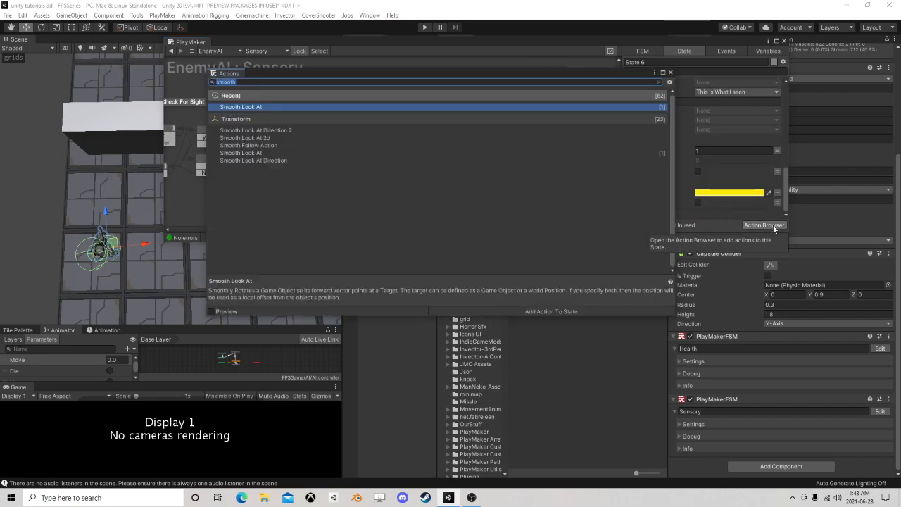
{"action": "type", "text": "Tag tag"}
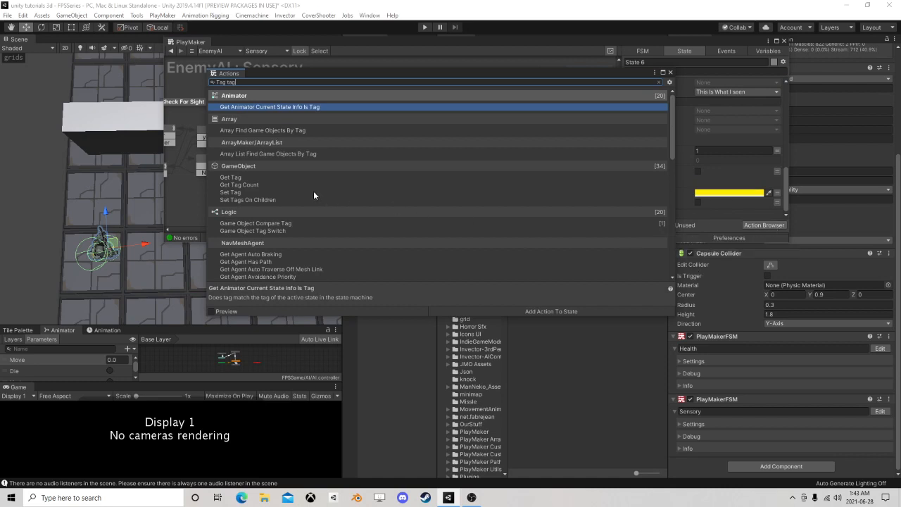
{"action": "scroll", "coordinate": [306, 152], "scroll_direction": "down", "scroll_amount": 10}
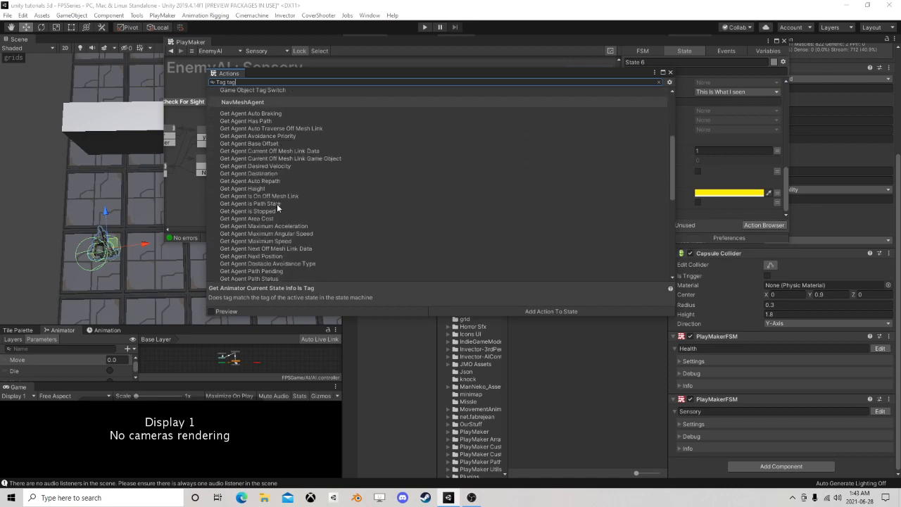
{"action": "scroll", "coordinate": [282, 205], "scroll_direction": "up", "scroll_amount": 5}
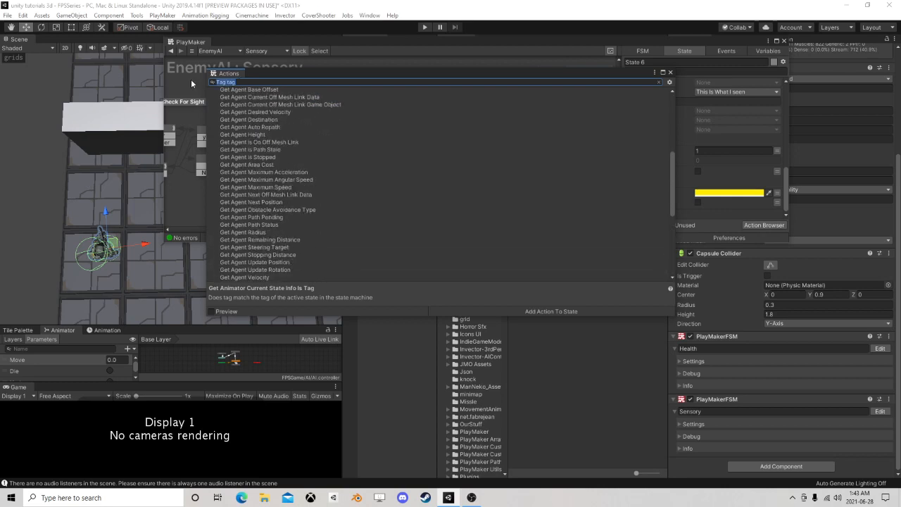
{"action": "type", "text": "compare"}
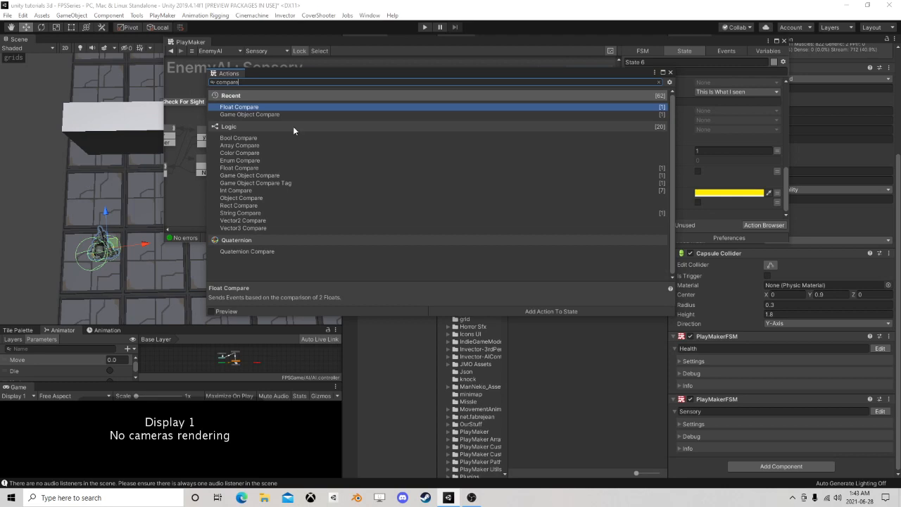
{"action": "double_click", "coordinate": [259, 183]}
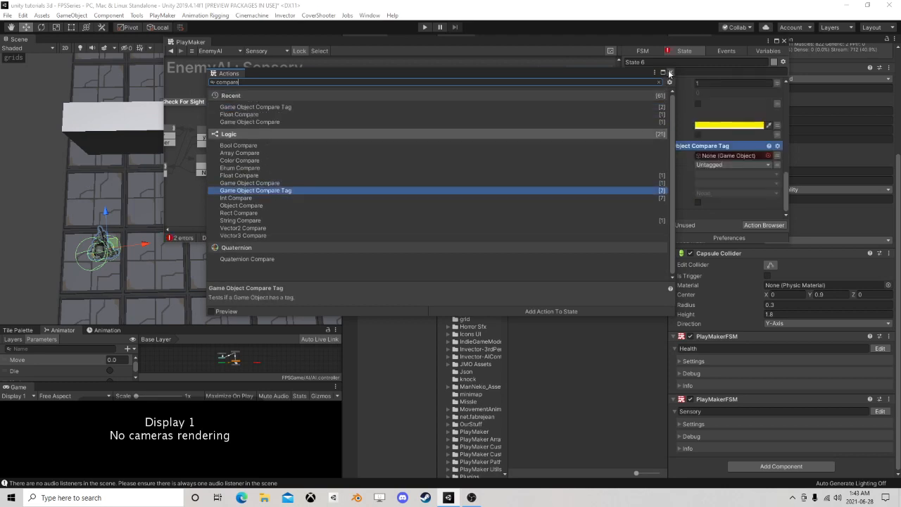
{"action": "left_click", "coordinate": [669, 73]}
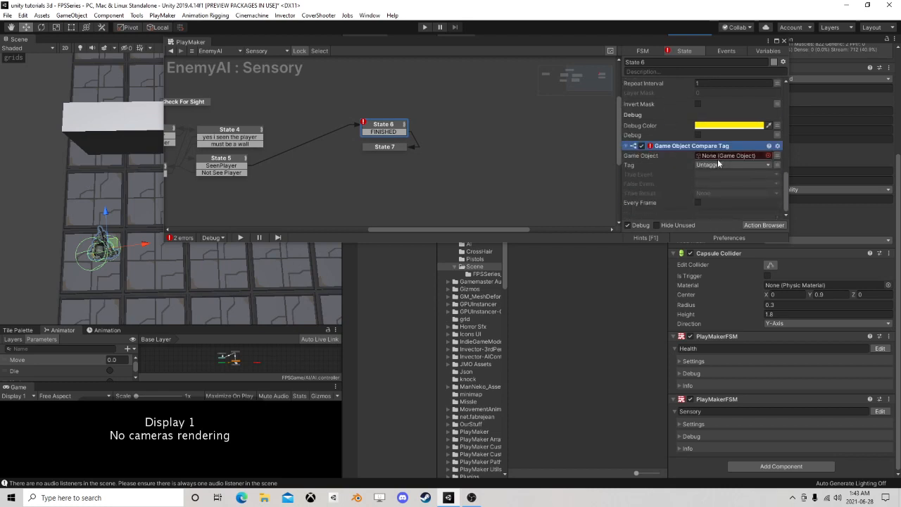
Step: Set the Compare Tag action's game object to the variable This Is What I seen and its tag to Player
{"action": "left_click", "coordinate": [775, 158]}
{"action": "left_click", "coordinate": [750, 157]}
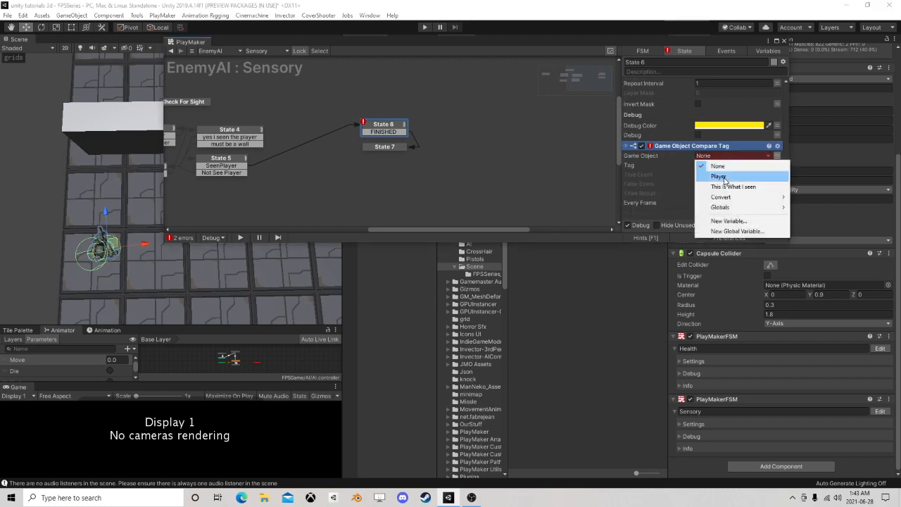
{"action": "left_click", "coordinate": [731, 188]}
{"action": "left_click", "coordinate": [725, 174]}
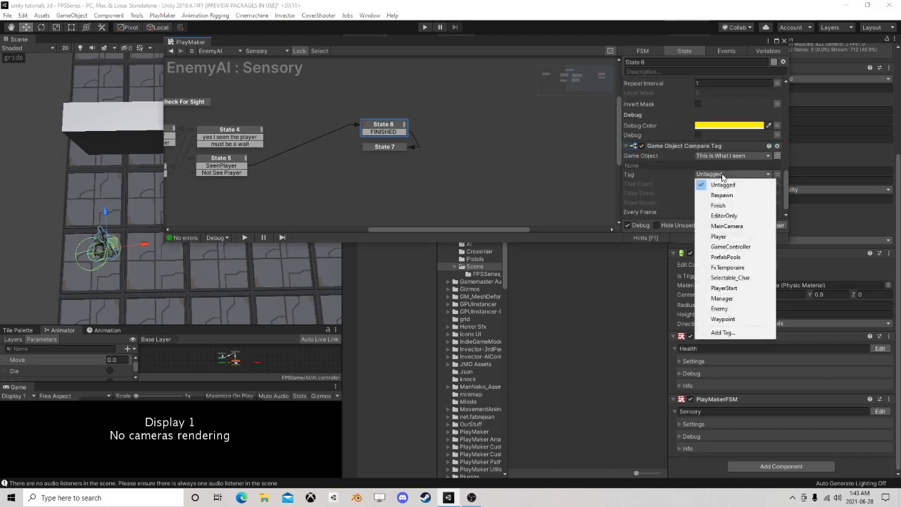
{"action": "left_click", "coordinate": [728, 234]}
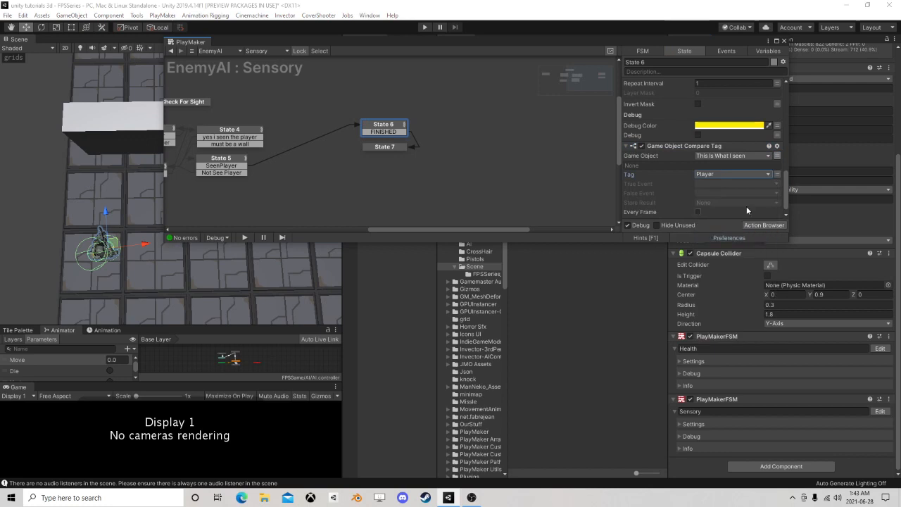
Step: Create a new event named Lost the player as the Compare Tag action's False Event and add it as a State 6 transition
{"action": "left_click", "coordinate": [704, 193]}
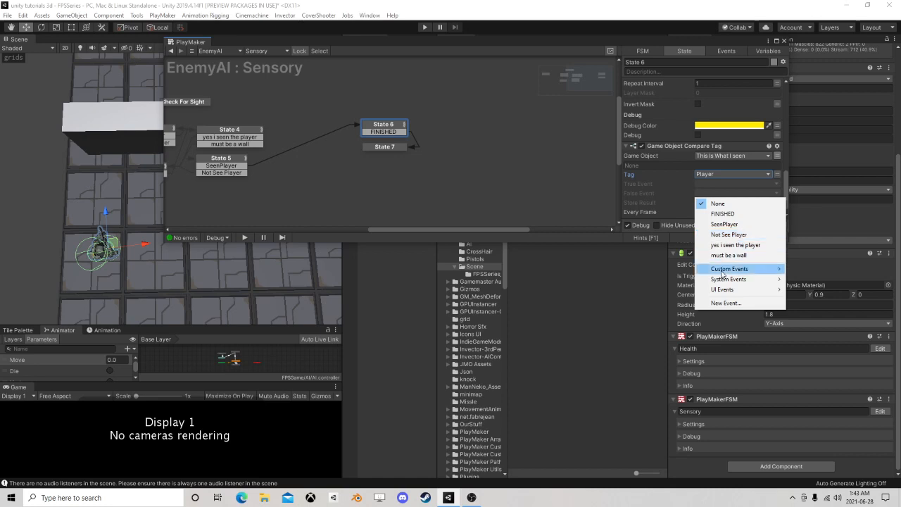
{"action": "left_click", "coordinate": [725, 302]}
{"action": "type", "text": "Lo"}
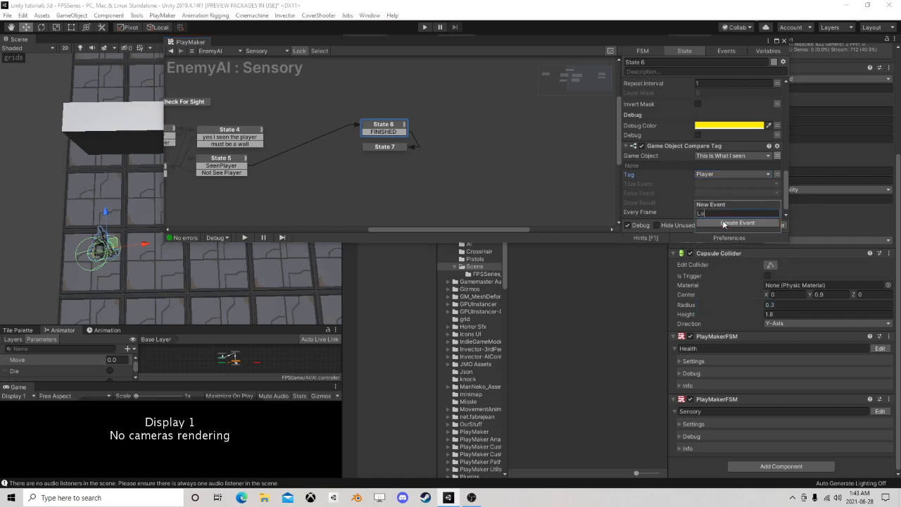
{"action": "type", "text": "st the player"}
{"action": "left_click", "coordinate": [723, 223]}
{"action": "left_click", "coordinate": [704, 206]}
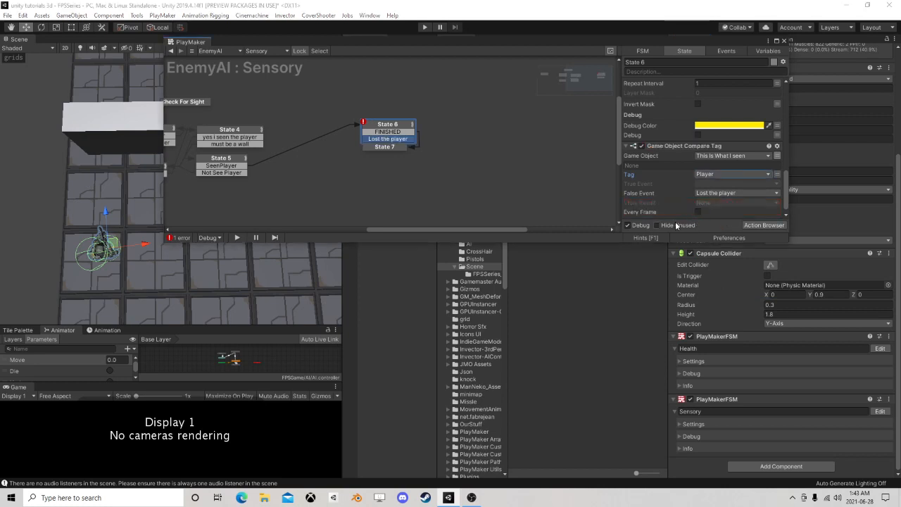
Step: Link State 6's Lost the player transition to a new state below State 5, and lower State 7 to clear State 6
{"action": "left_click_drag", "start_coordinate": [392, 152], "coordinate": [261, 198]}
{"action": "left_click", "coordinate": [391, 167]}
{"action": "left_click", "coordinate": [398, 122]}
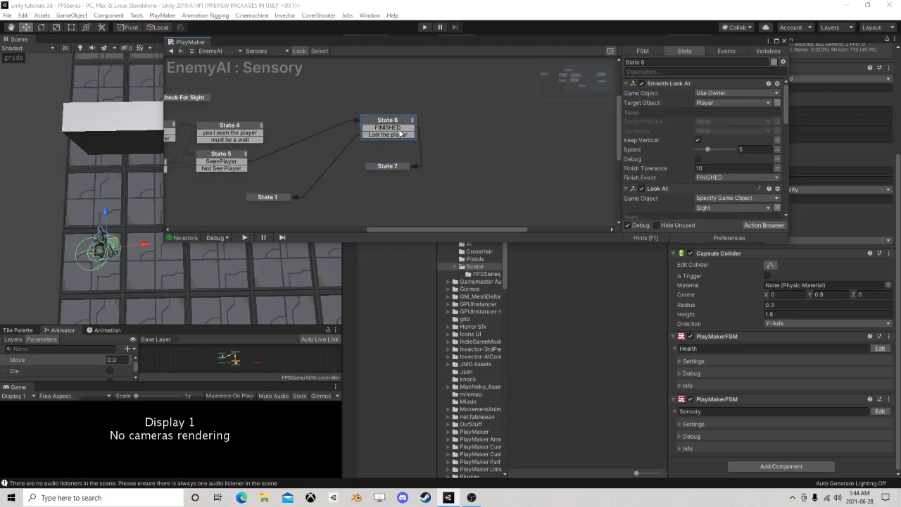
Step: Review State 6's Smooth Look At, Look At and Raycast 2 action settings
{"action": "left_click", "coordinate": [394, 165]}
{"action": "left_click", "coordinate": [390, 124]}
{"action": "scroll", "coordinate": [746, 176], "scroll_direction": "down", "scroll_amount": 3}
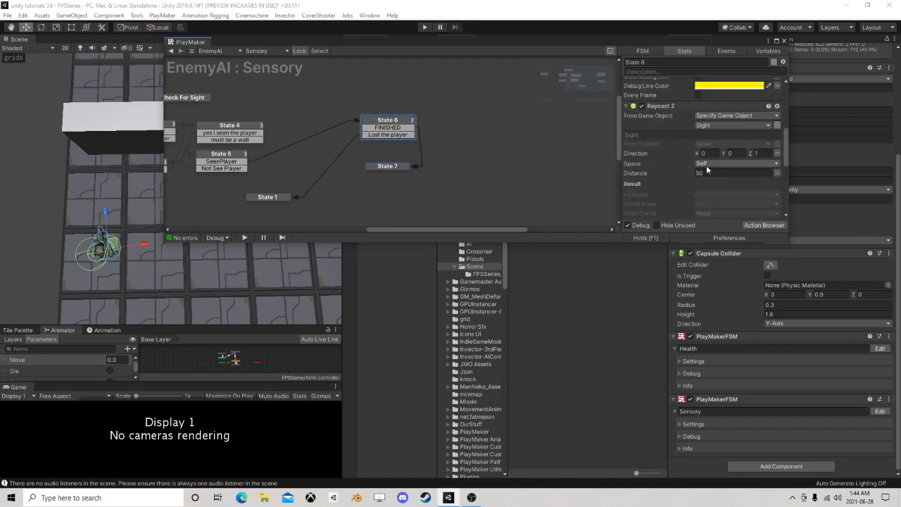
{"action": "scroll", "coordinate": [707, 171], "scroll_direction": "up", "scroll_amount": 4}
{"action": "scroll", "coordinate": [704, 175], "scroll_direction": "down", "scroll_amount": 2}
{"action": "scroll", "coordinate": [697, 179], "scroll_direction": "down", "scroll_amount": 3}
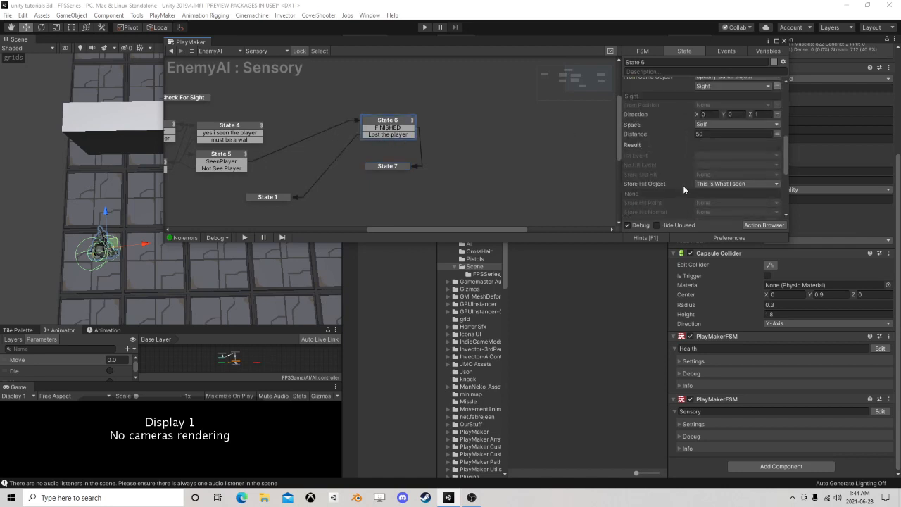
{"action": "scroll", "coordinate": [686, 185], "scroll_direction": "up", "scroll_amount": 4}
{"action": "scroll", "coordinate": [690, 187], "scroll_direction": "down", "scroll_amount": 2}
{"action": "scroll", "coordinate": [697, 183], "scroll_direction": "up", "scroll_amount": 6}
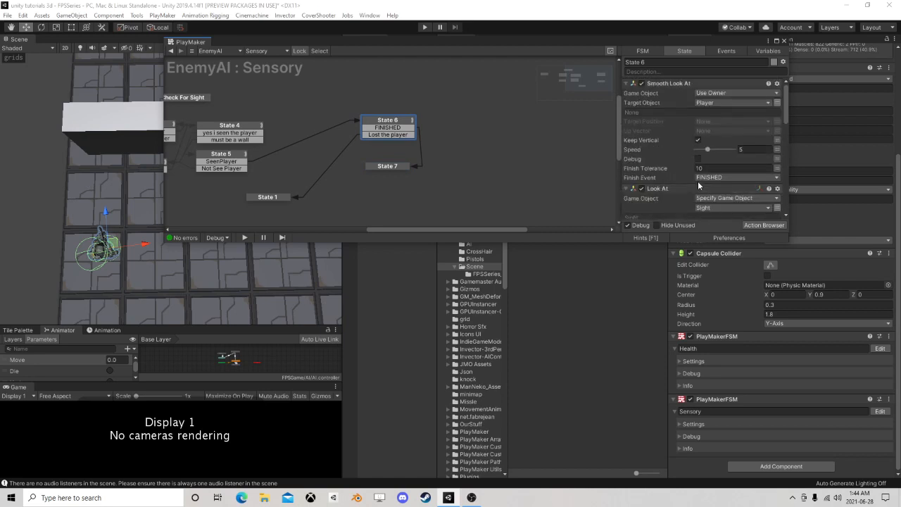
Step: Rearrange the graph with State 7 to the right of State 6 and State 1 slightly lower beneath State 5
{"action": "middle_click_drag", "start_coordinate": [498, 150], "coordinate": [439, 154]}
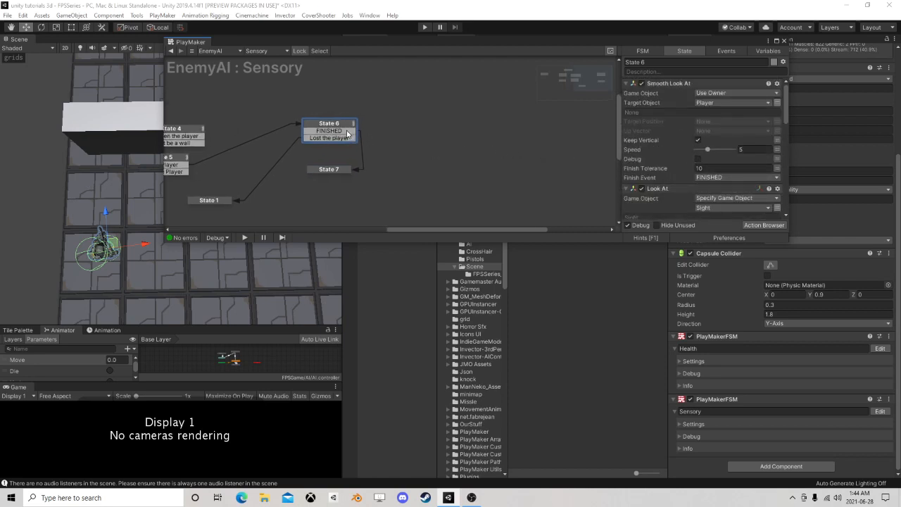
{"action": "left_click", "coordinate": [336, 131]}
{"action": "left_click_drag", "start_coordinate": [325, 174], "coordinate": [399, 132]}
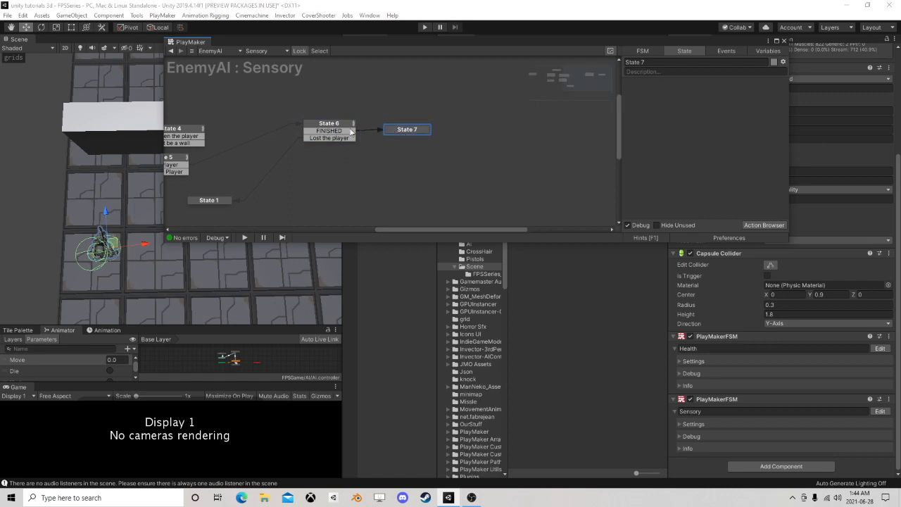
{"action": "left_click_drag", "start_coordinate": [210, 201], "coordinate": [207, 206]}
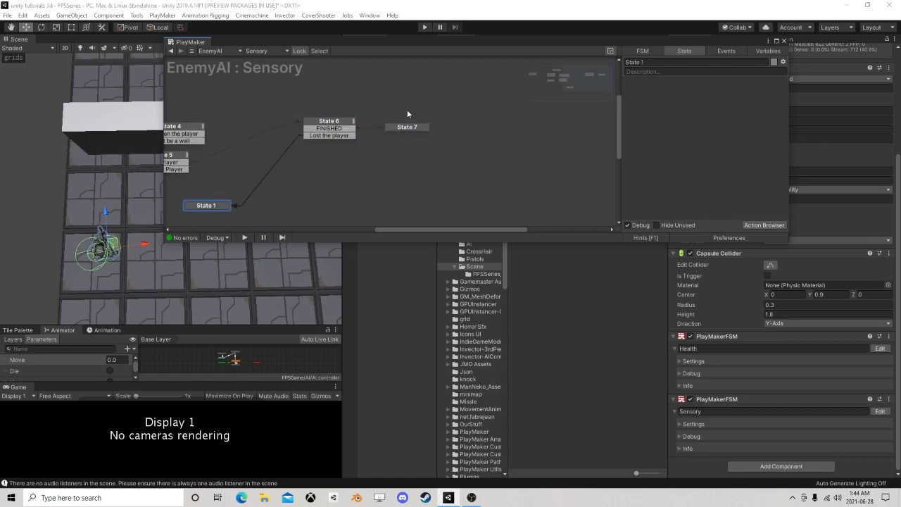
{"action": "left_click_drag", "start_coordinate": [399, 129], "coordinate": [416, 136]}
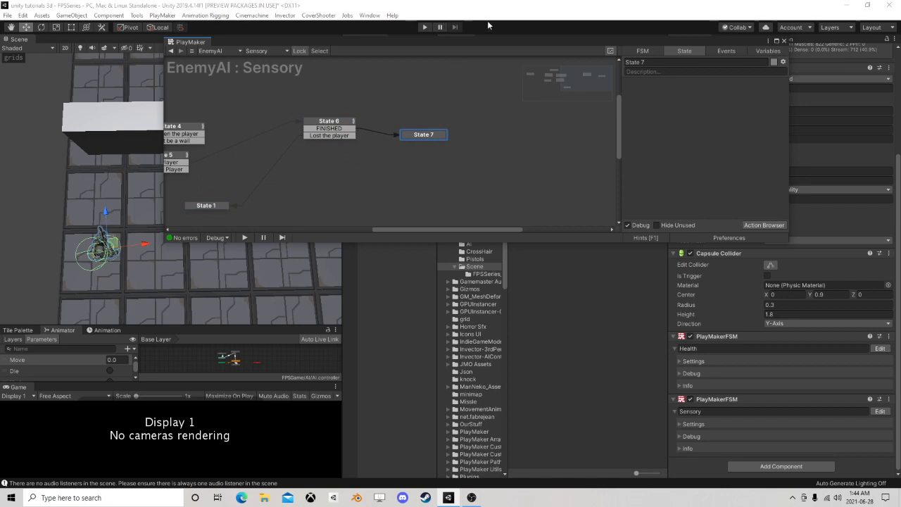
Step: Close the PlayMaker editor, save the FPSSeries scene and open the FPSTitle scene
{"action": "left_click", "coordinate": [784, 40]}
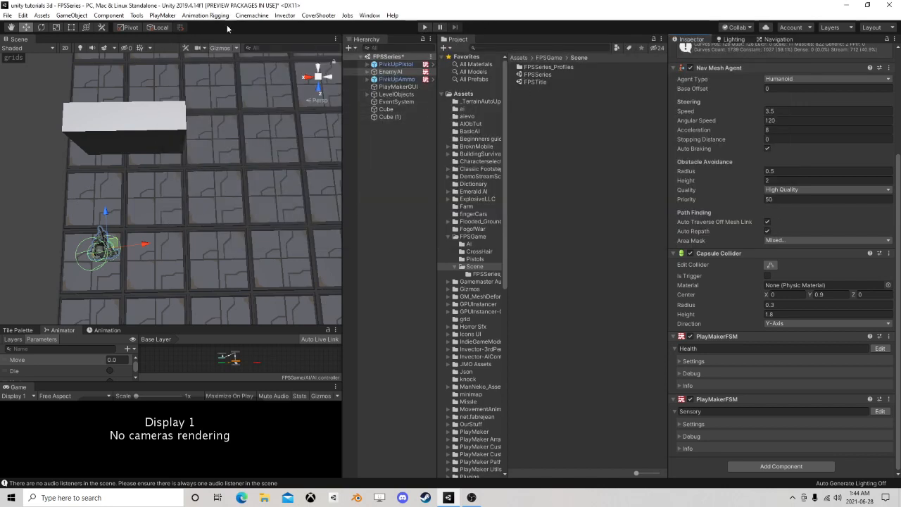
{"action": "left_click", "coordinate": [8, 14]}
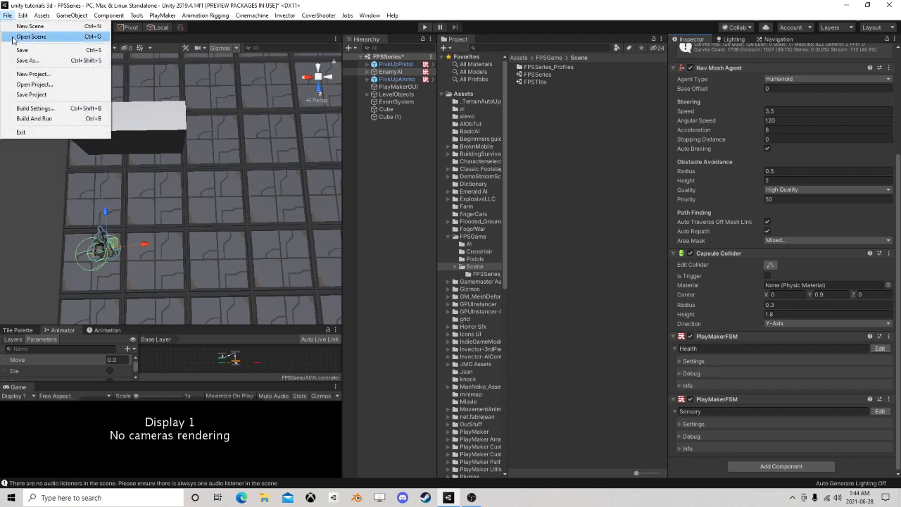
{"action": "double_click", "coordinate": [539, 82]}
Step: Play-test from the title scene by starting a new game and walking the player toward EnemyAI
{"action": "left_click", "coordinate": [423, 26]}
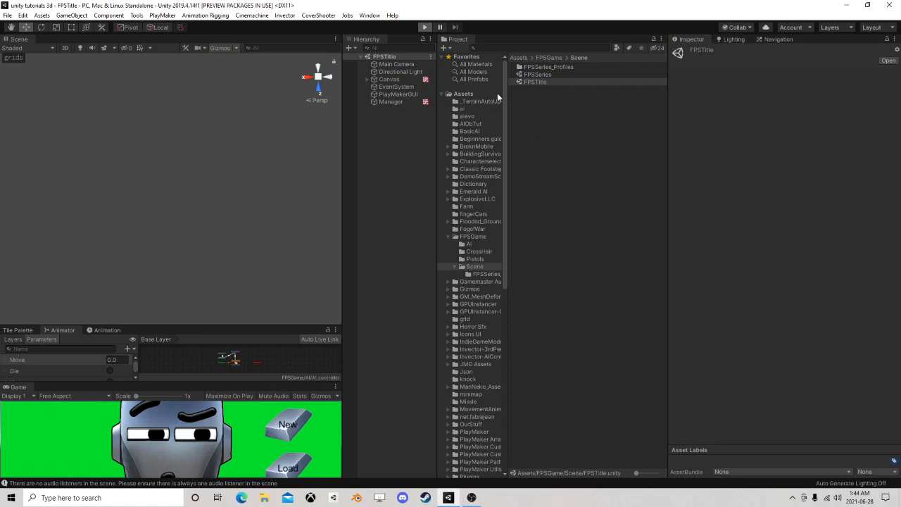
{"action": "left_click", "coordinate": [286, 430]}
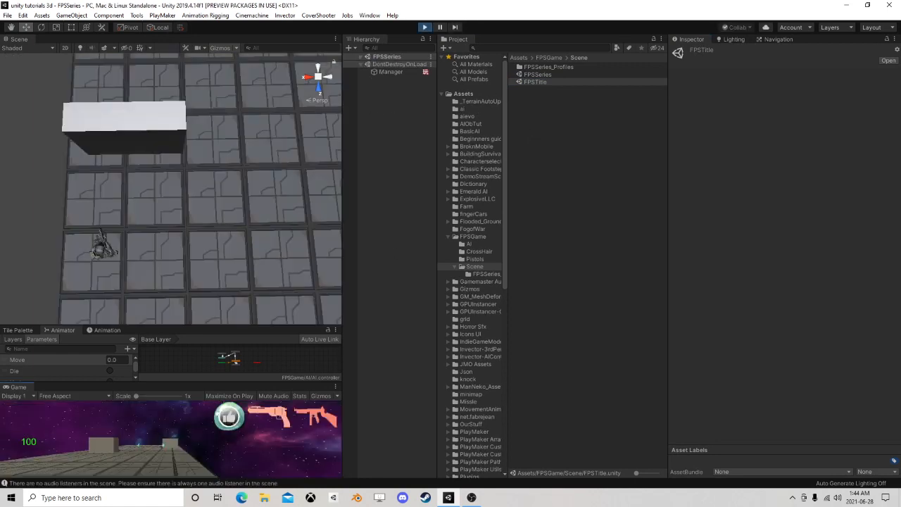
{"action": "key", "text": "w"}
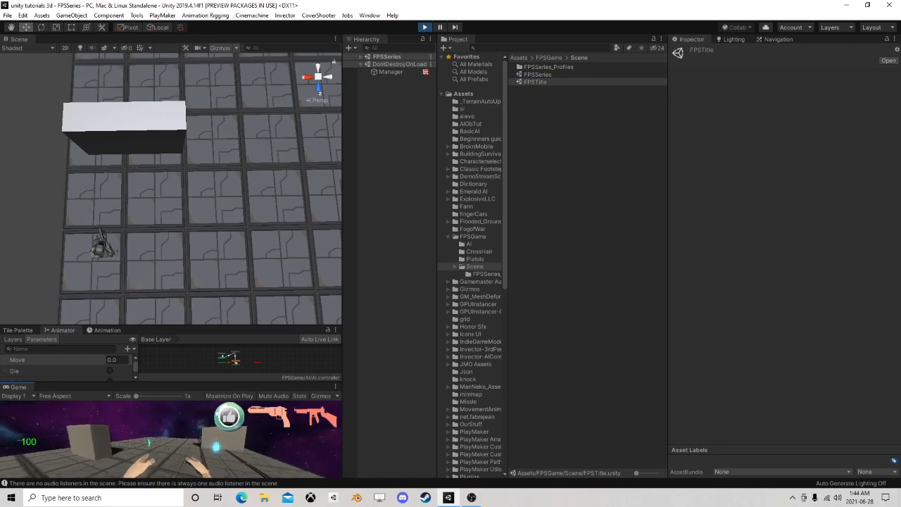
{"action": "key", "text": "w"}
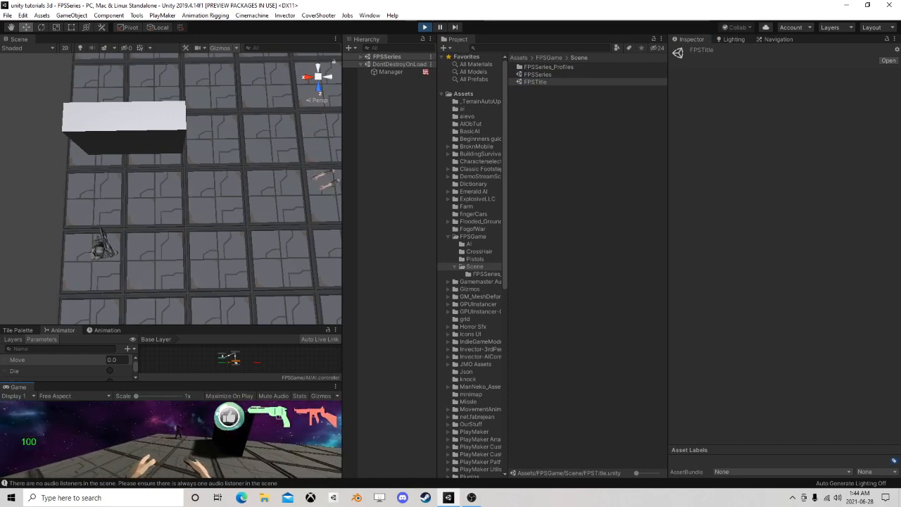
{"action": "key", "text": "w"}
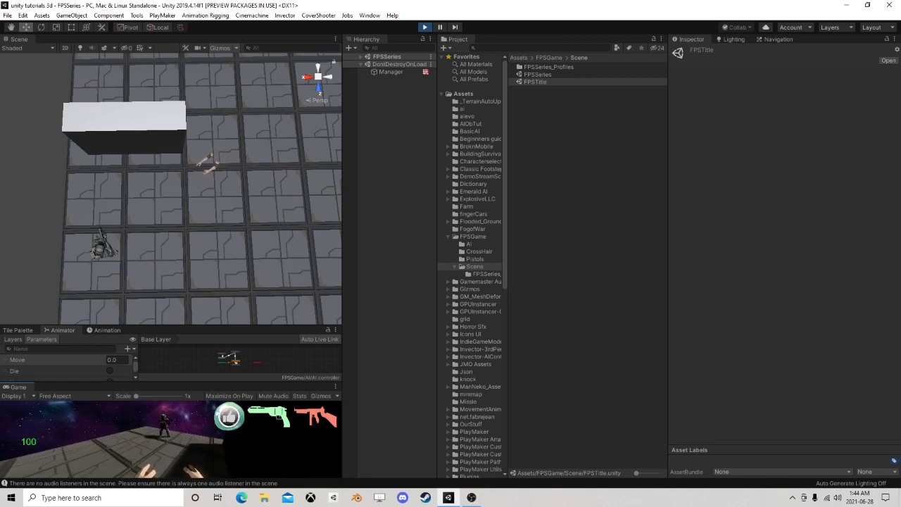
{"action": "key", "text": "w"}
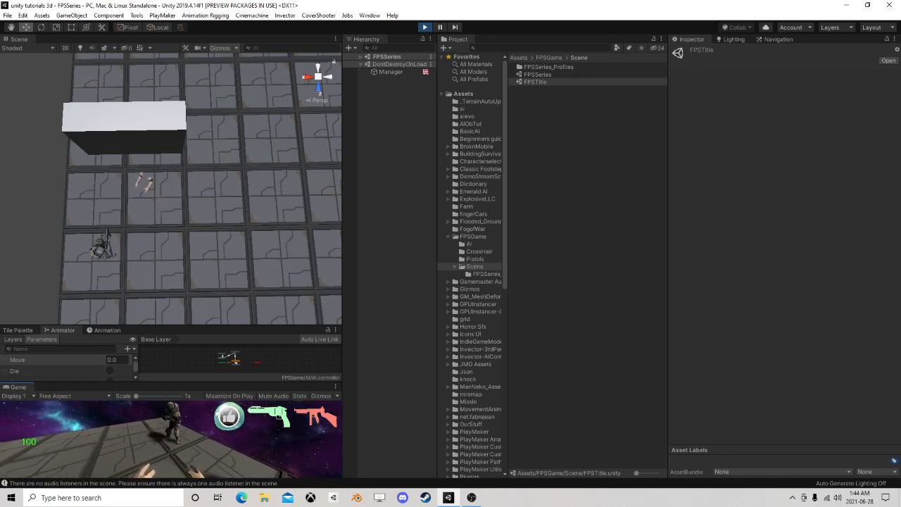
Step: Move the player back and forth around EnemyAI to test how it turns toward the player
{"action": "key", "text": "a"}
{"action": "key", "text": "s"}
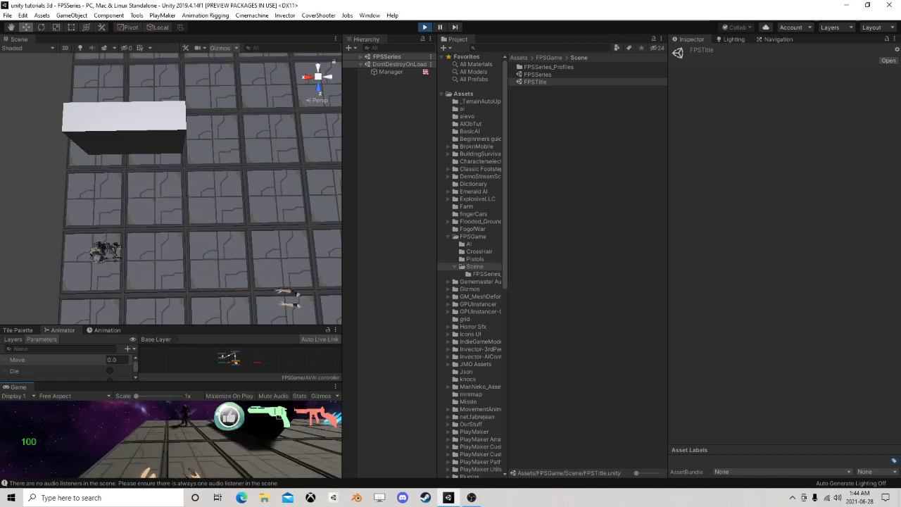
{"action": "key", "text": "w"}
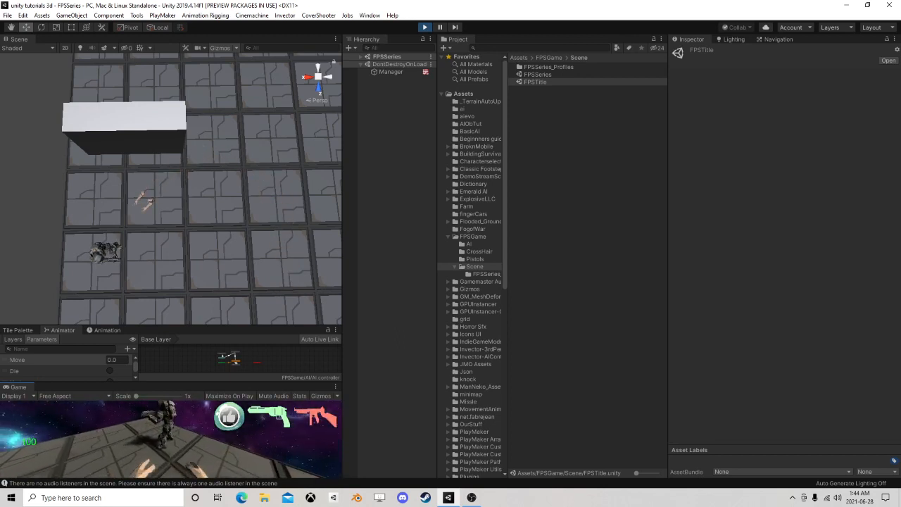
{"action": "key", "text": "a"}
{"action": "key", "text": "s"}
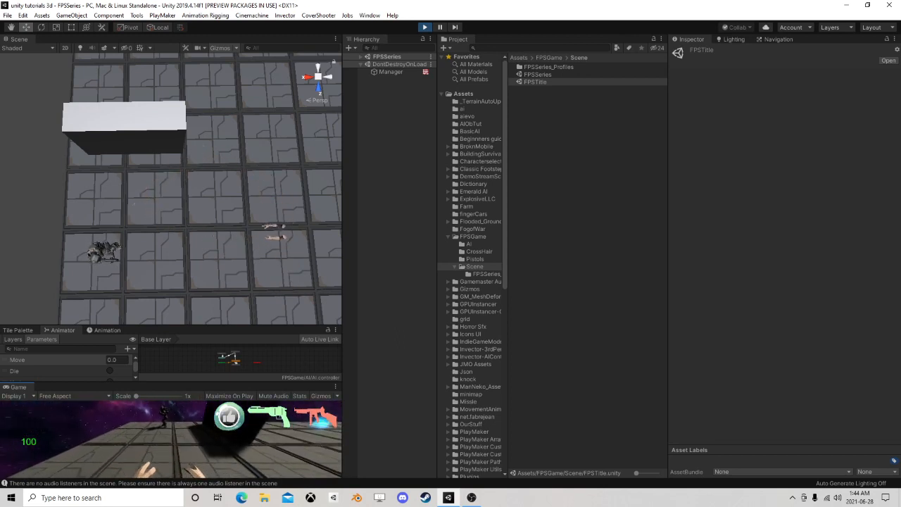
{"action": "key", "text": "a"}
{"action": "key", "text": "w"}
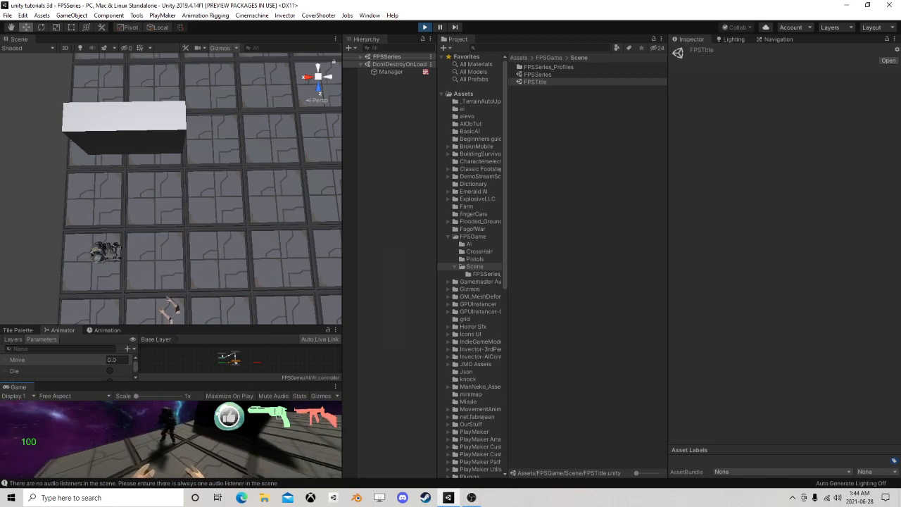
{"action": "key", "text": "w"}
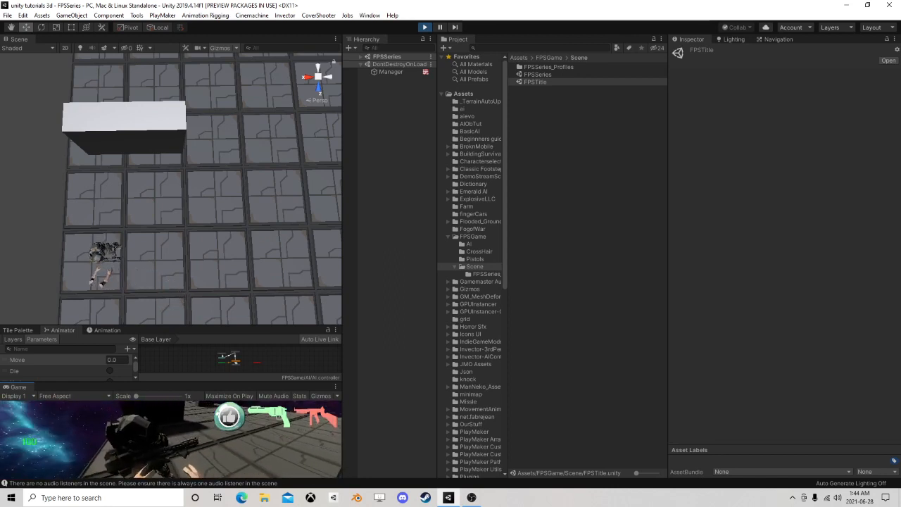
Step: Move the player around the wall and back into the open to test EnemyAI's reaction to losing sight, and release the cursor
{"action": "key", "text": "d"}
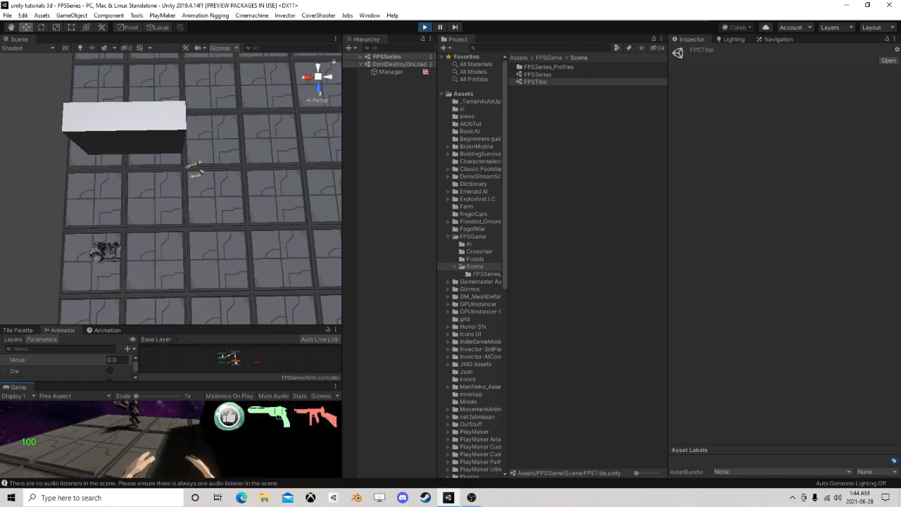
{"action": "key", "text": "d"}
{"action": "key", "text": "s"}
{"action": "key", "text": "d"}
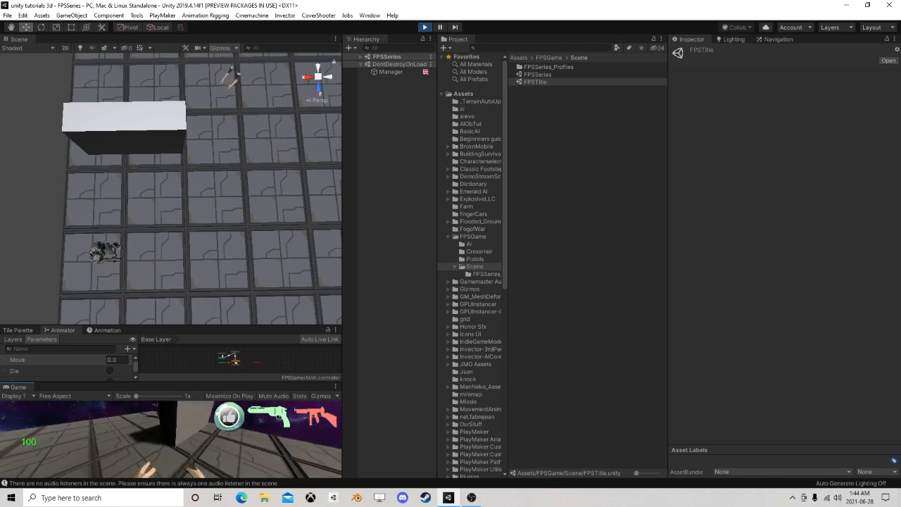
{"action": "key", "text": "a"}
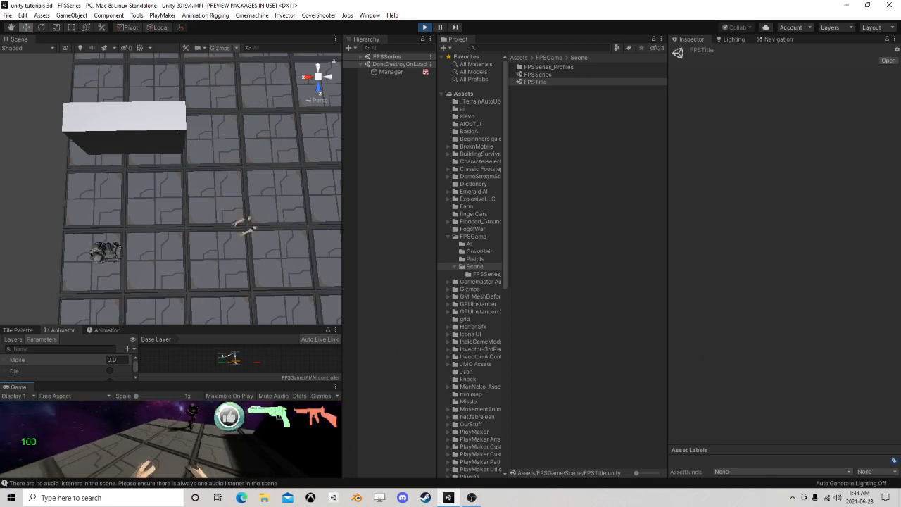
{"action": "key", "text": "d"}
{"action": "key", "text": "d"}
{"action": "key", "text": "a"}
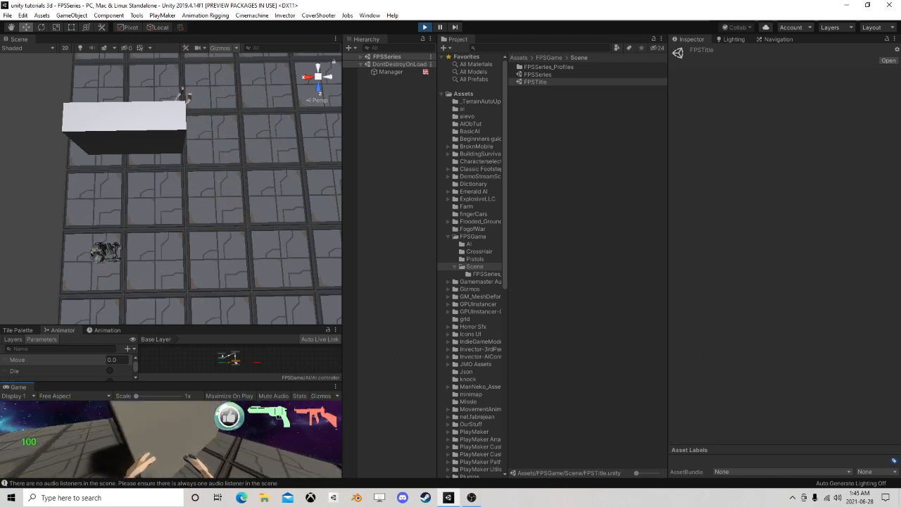
{"action": "key", "text": "w"}
{"action": "key", "text": "d"}
{"action": "key", "text": "a"}
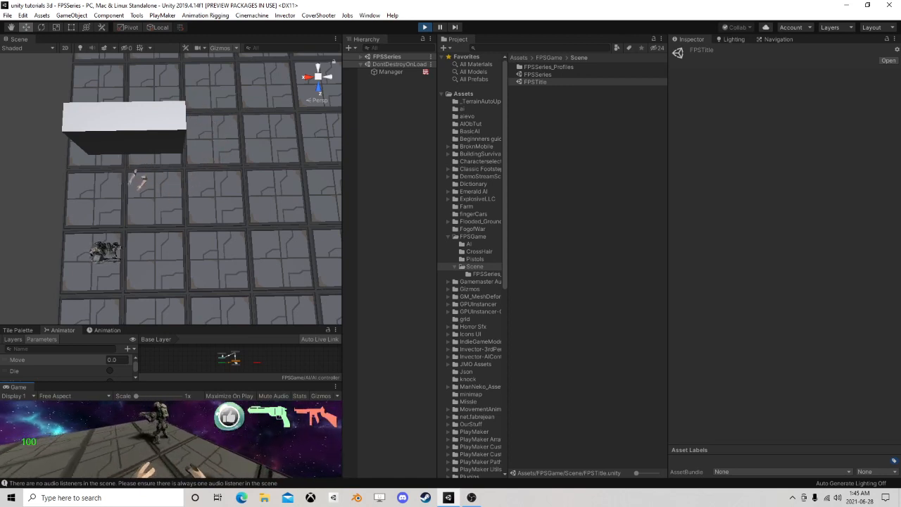
{"action": "key", "text": "s"}
{"action": "key", "text": "d"}
{"action": "key", "text": "Escape"}
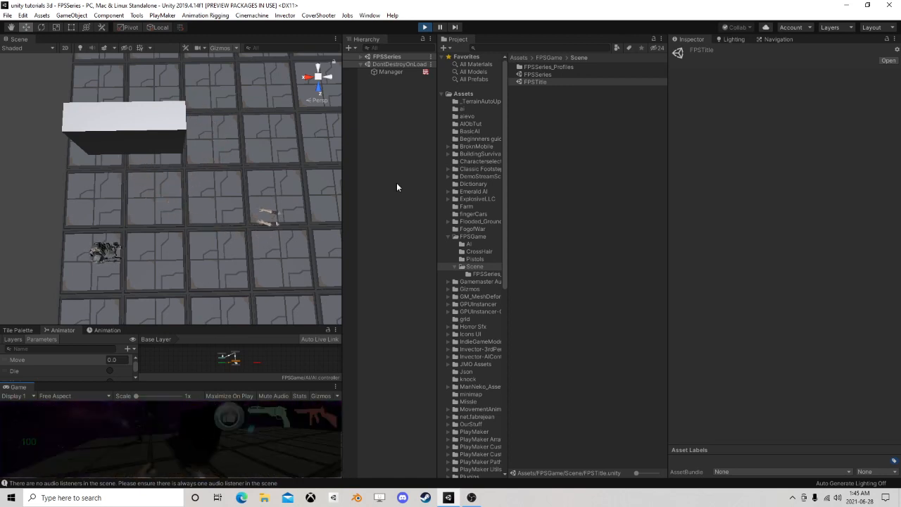
Step: Inspect EnemyAI's running Sensory FSM and examine State 7 during play mode
{"action": "left_click", "coordinate": [359, 57]}
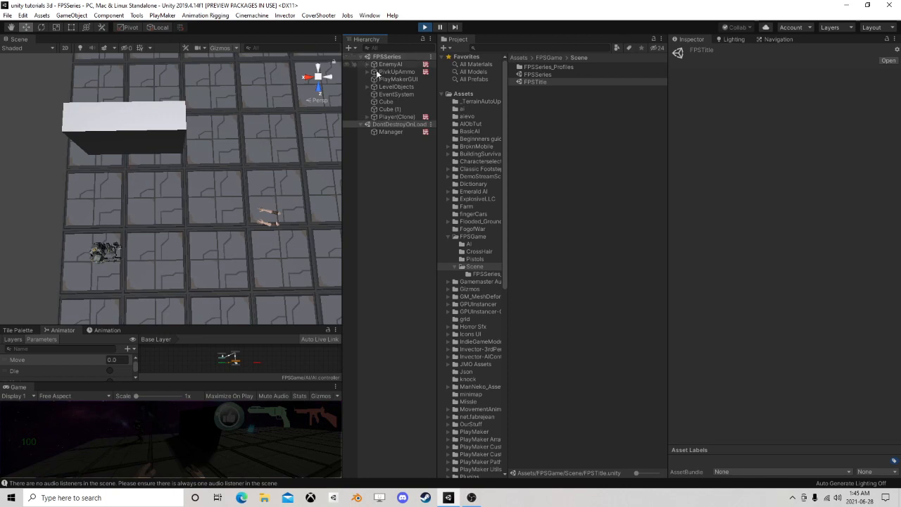
{"action": "left_click", "coordinate": [391, 64]}
{"action": "scroll", "coordinate": [785, 276], "scroll_direction": "down", "scroll_amount": 5}
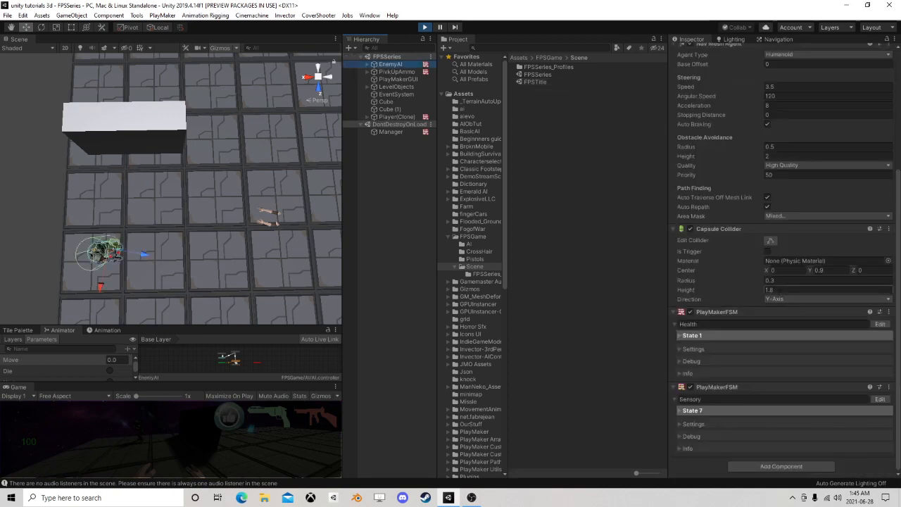
{"action": "left_click", "coordinate": [881, 399]}
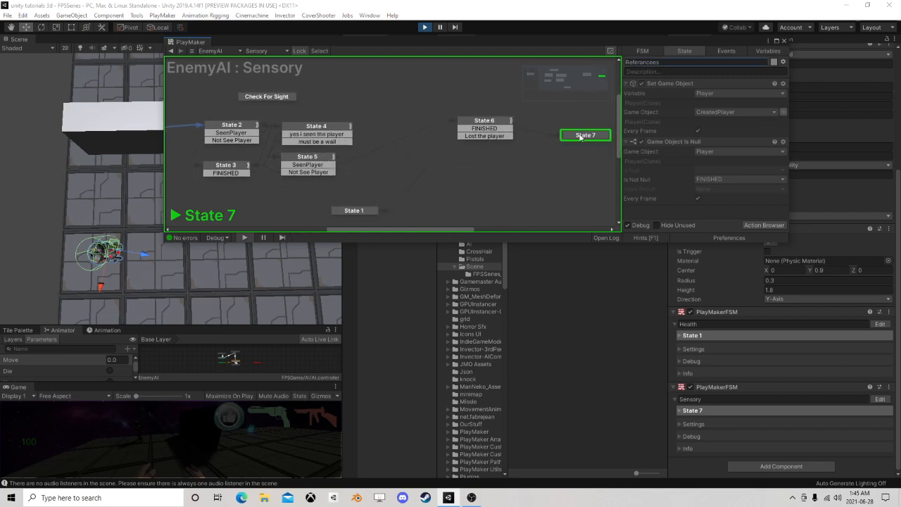
{"action": "left_click", "coordinate": [582, 136]}
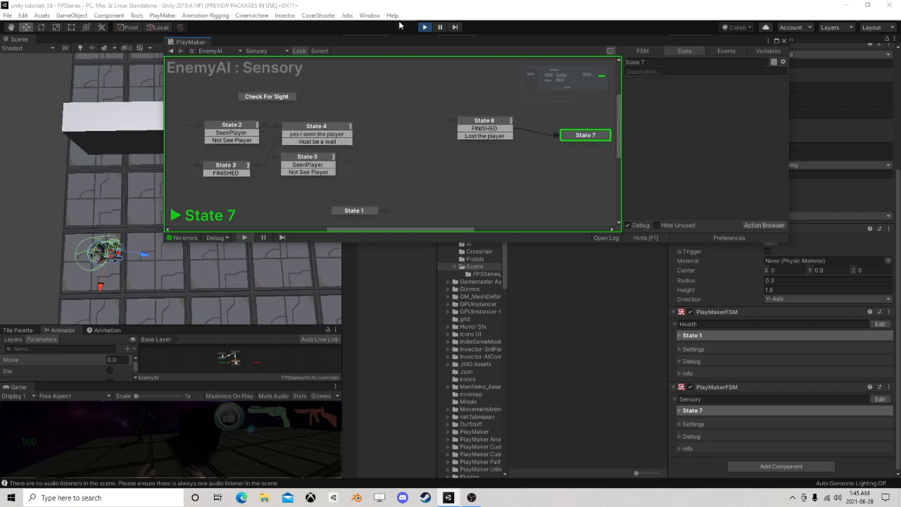
Step: Stop the play-test and reopen EnemyAI's Sensory FSM in the FPSSeries scene
{"action": "left_click", "coordinate": [424, 27]}
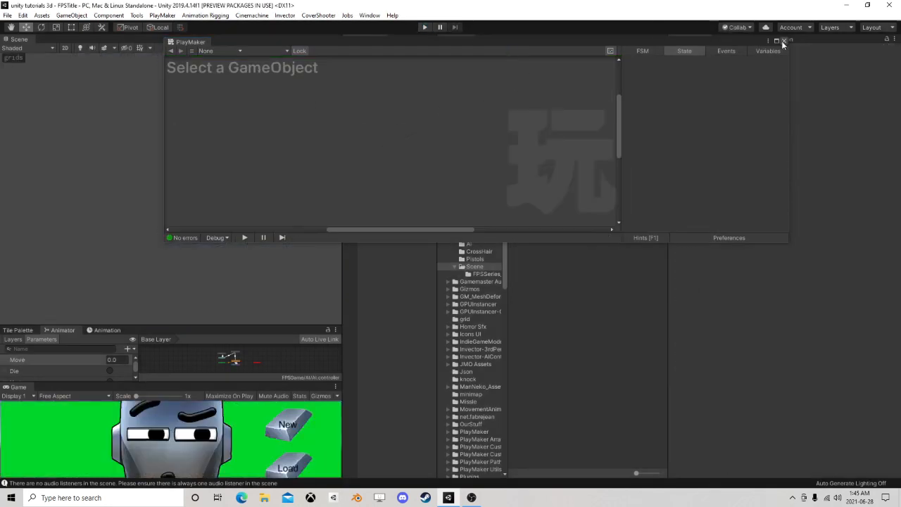
{"action": "left_click", "coordinate": [782, 40]}
{"action": "left_click", "coordinate": [538, 83]}
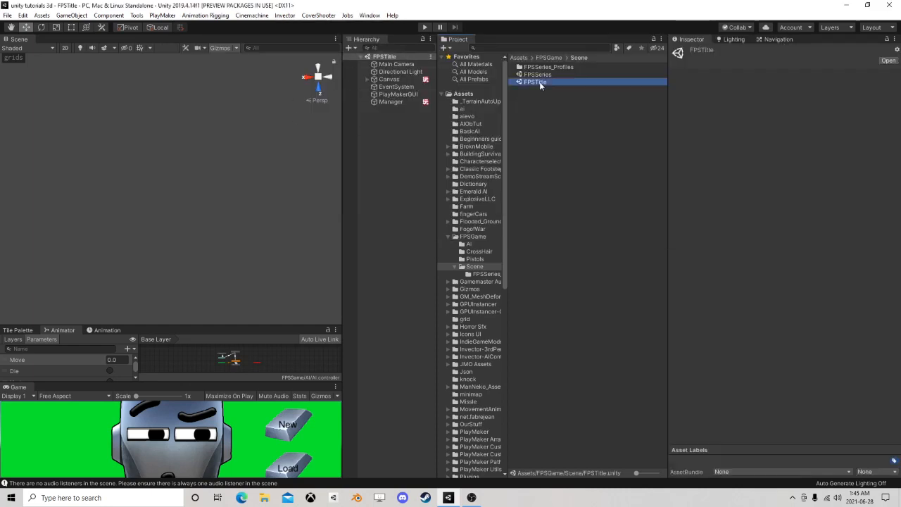
{"action": "double_click", "coordinate": [543, 76]}
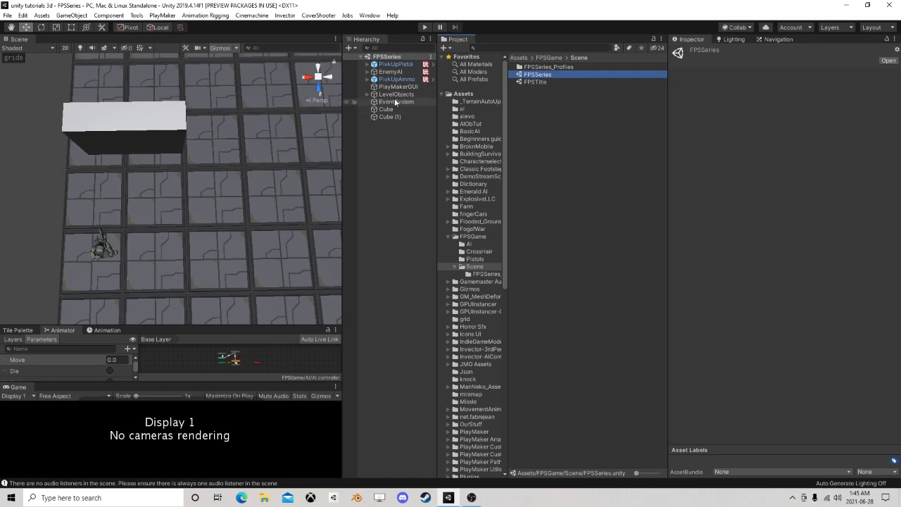
{"action": "left_click", "coordinate": [391, 71]}
{"action": "scroll", "coordinate": [802, 268], "scroll_direction": "down", "scroll_amount": 5}
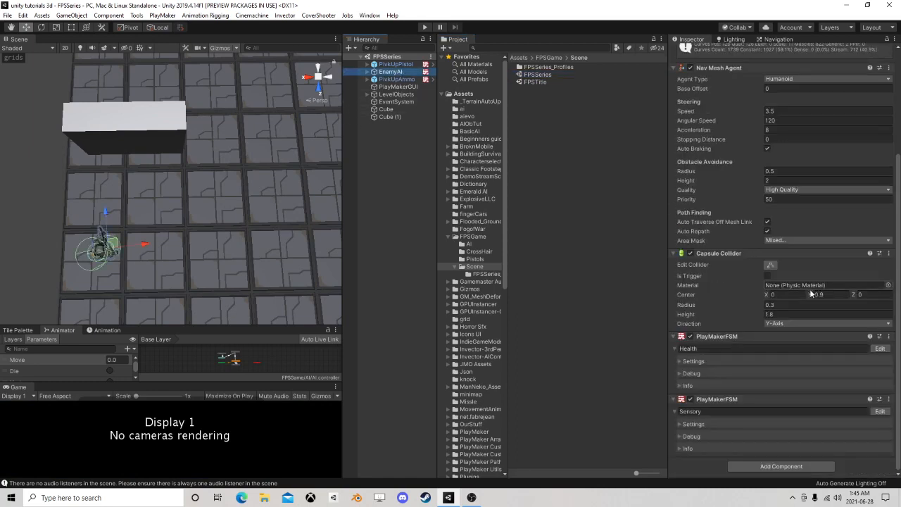
{"action": "left_click", "coordinate": [880, 411]}
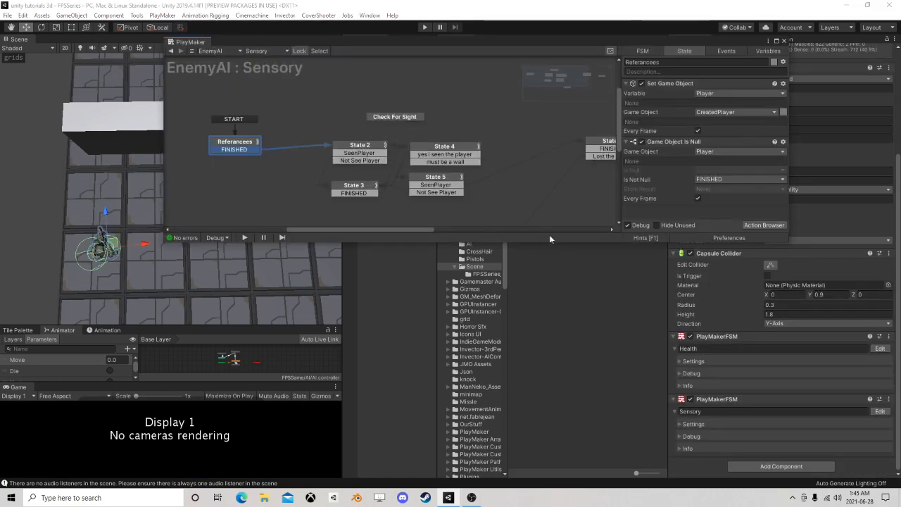
Step: Review State 7 and State 6, checking State 6's Look At, Raycast 2 and Game Object Compare Tag settings
{"action": "middle_click_drag", "start_coordinate": [559, 199], "coordinate": [342, 171]}
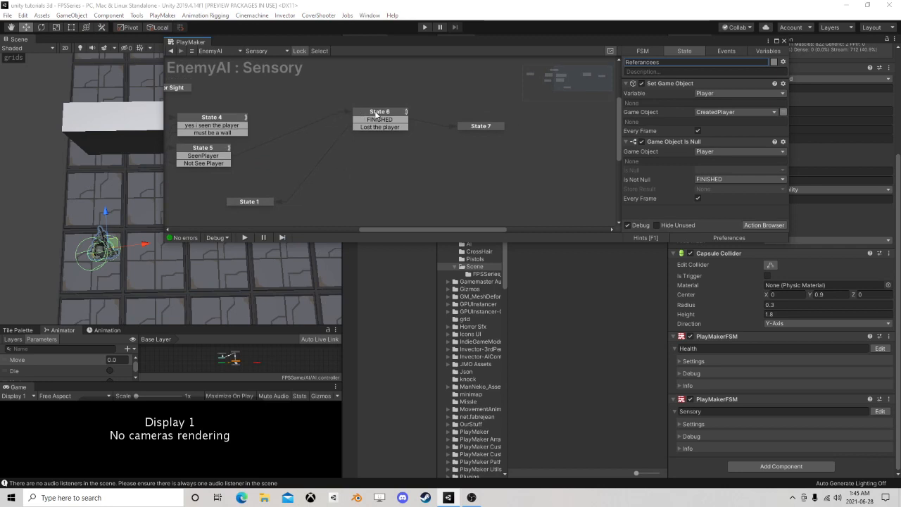
{"action": "left_click", "coordinate": [468, 126]}
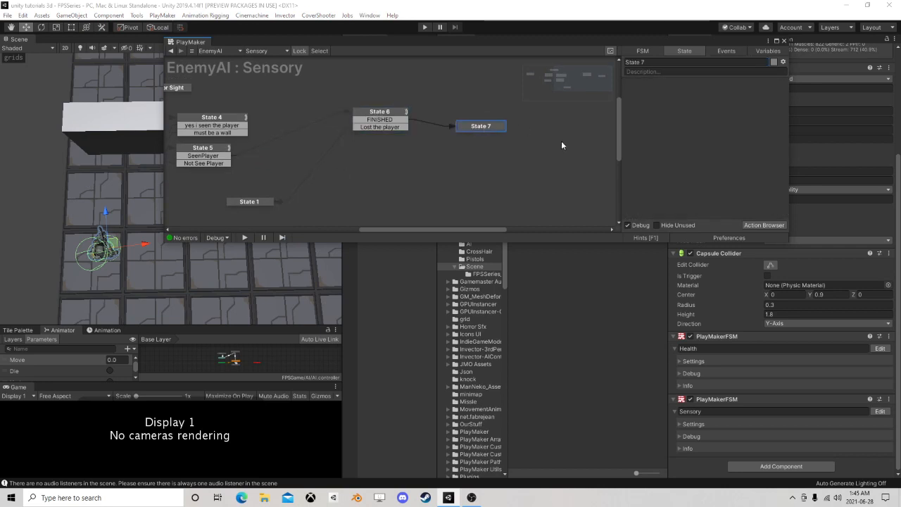
{"action": "left_click", "coordinate": [387, 119]}
{"action": "left_click", "coordinate": [399, 114]}
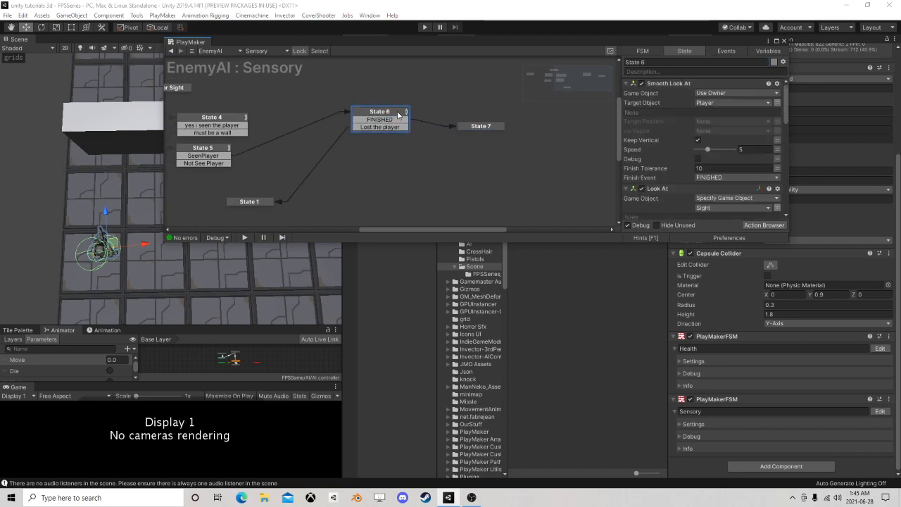
{"action": "left_click", "coordinate": [485, 127]}
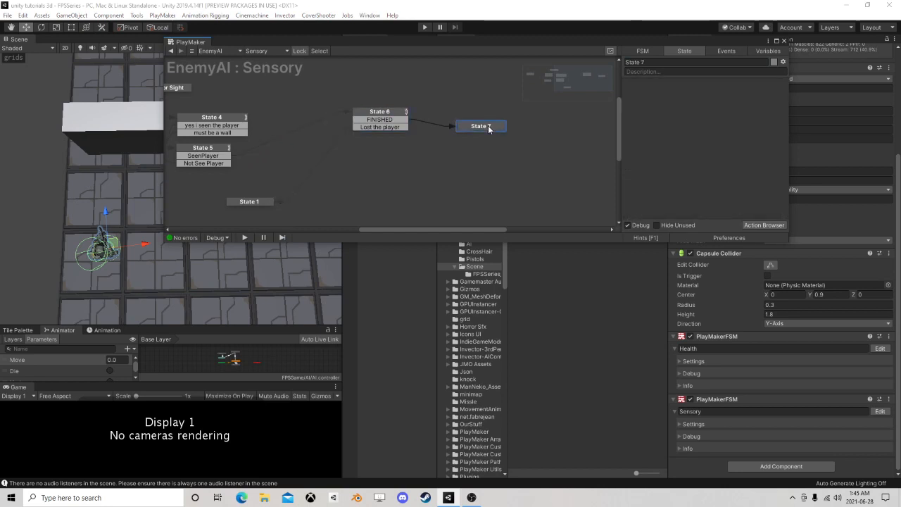
{"action": "left_click", "coordinate": [392, 117]}
{"action": "scroll", "coordinate": [713, 181], "scroll_direction": "down", "scroll_amount": 10}
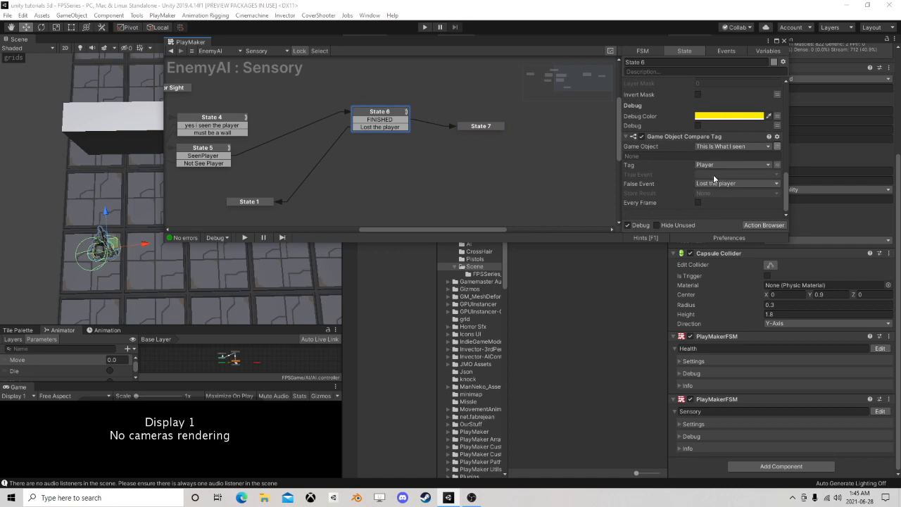
{"action": "scroll", "coordinate": [716, 177], "scroll_direction": "up", "scroll_amount": 5}
{"action": "scroll", "coordinate": [712, 179], "scroll_direction": "up", "scroll_amount": 1}
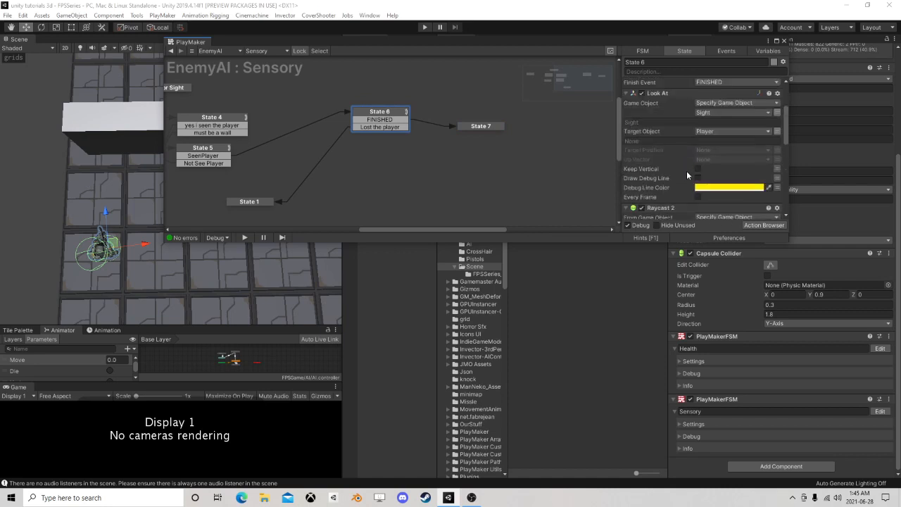
{"action": "scroll", "coordinate": [694, 169], "scroll_direction": "down", "scroll_amount": 6}
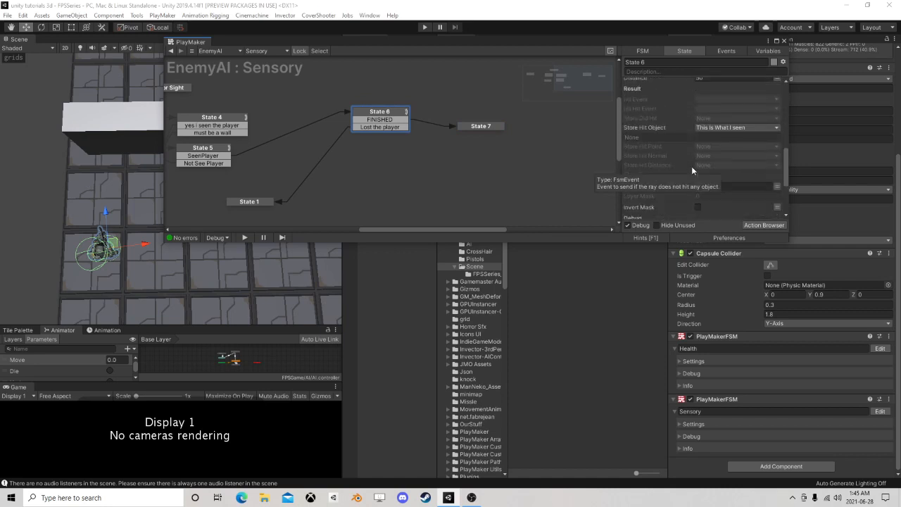
Step: Shift State 7 slightly closer to State 6 and close the PlayMaker editor
{"action": "left_click_drag", "start_coordinate": [480, 127], "coordinate": [472, 119]}
{"action": "left_click", "coordinate": [784, 41]}
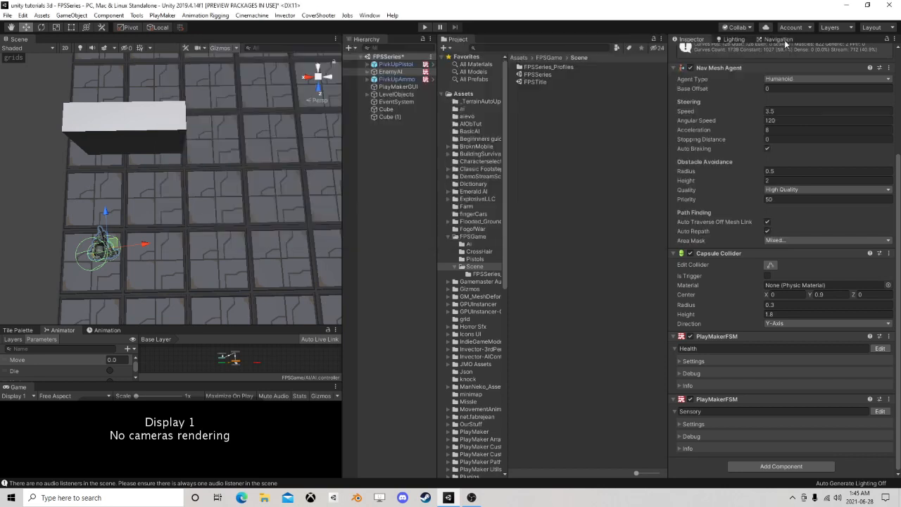
Step: Create an empty child object under SM_Wep_Shotgun_01 in the EnemyAI character's right hand
{"action": "left_click", "coordinate": [366, 73]}
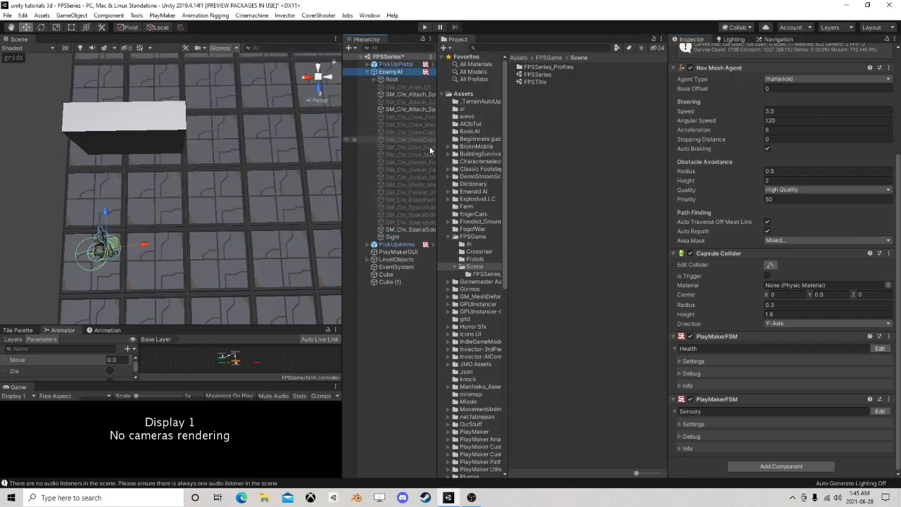
{"action": "left_click_drag", "start_coordinate": [437, 148], "coordinate": [528, 147]}
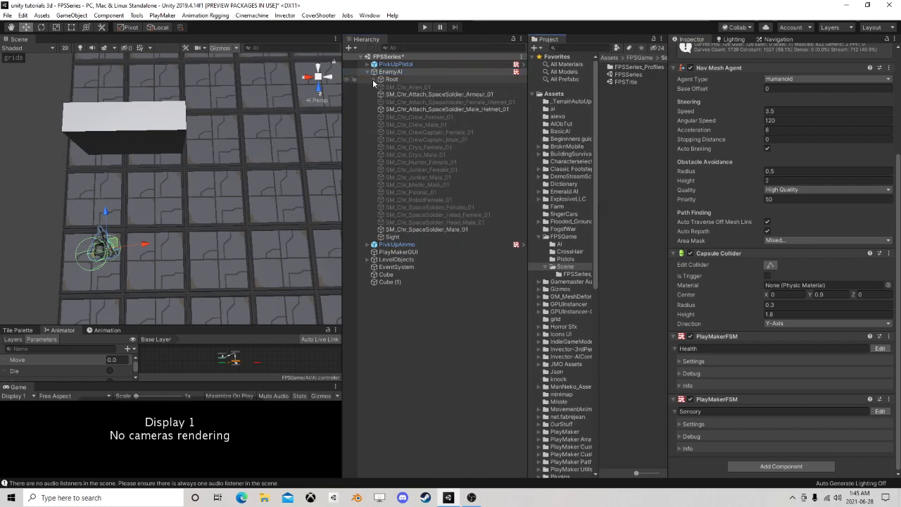
{"action": "left_click", "coordinate": [374, 79], "text": "alt"}
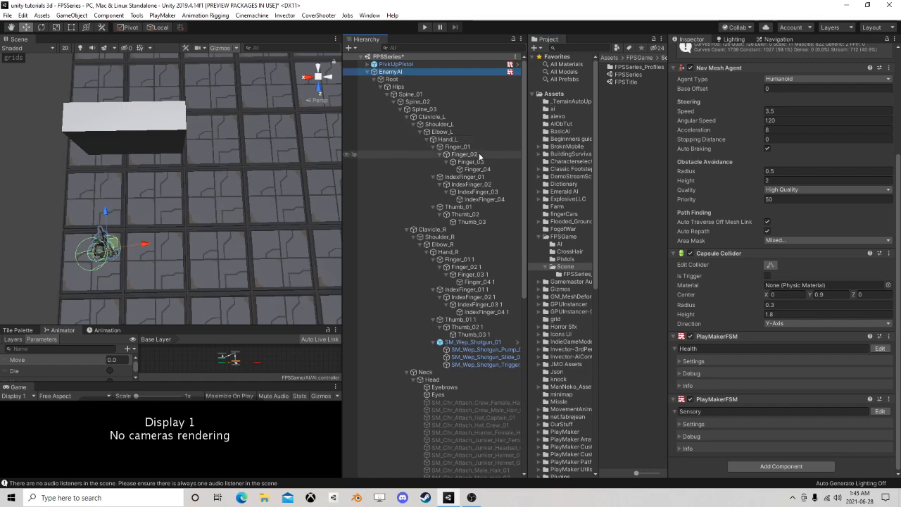
{"action": "left_click", "coordinate": [468, 343]}
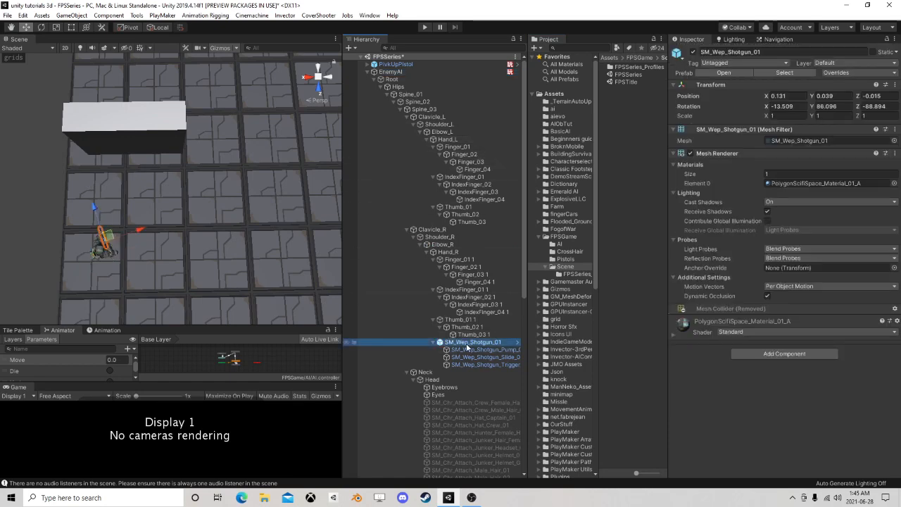
{"action": "scroll", "coordinate": [195, 260], "scroll_direction": "up", "scroll_amount": 5}
{"action": "middle_click_drag", "start_coordinate": [192, 233], "coordinate": [273, 196]}
{"action": "left_click_drag", "start_coordinate": [132, 236], "coordinate": [300, 227], "text": "alt"}
{"action": "scroll", "coordinate": [300, 226], "scroll_direction": "down", "scroll_amount": 4}
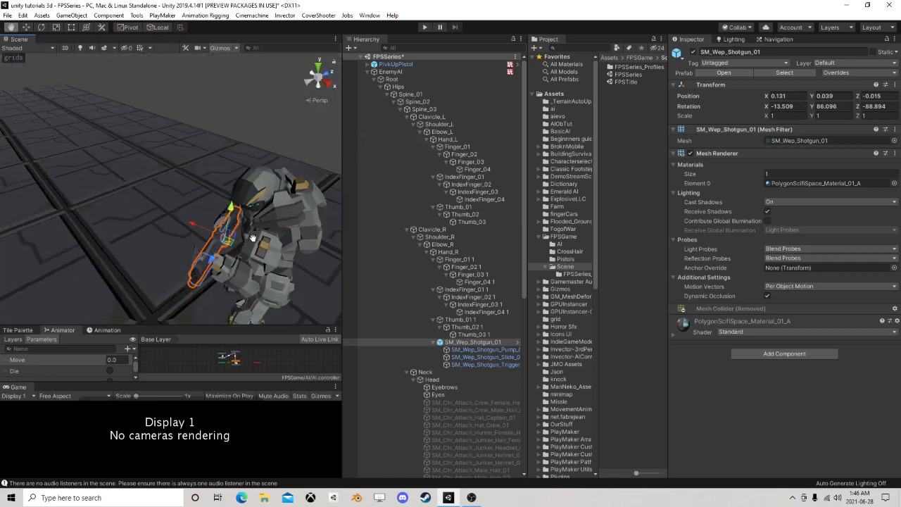
{"action": "middle_click_drag", "start_coordinate": [300, 227], "coordinate": [284, 163]}
{"action": "right_click", "coordinate": [472, 342]}
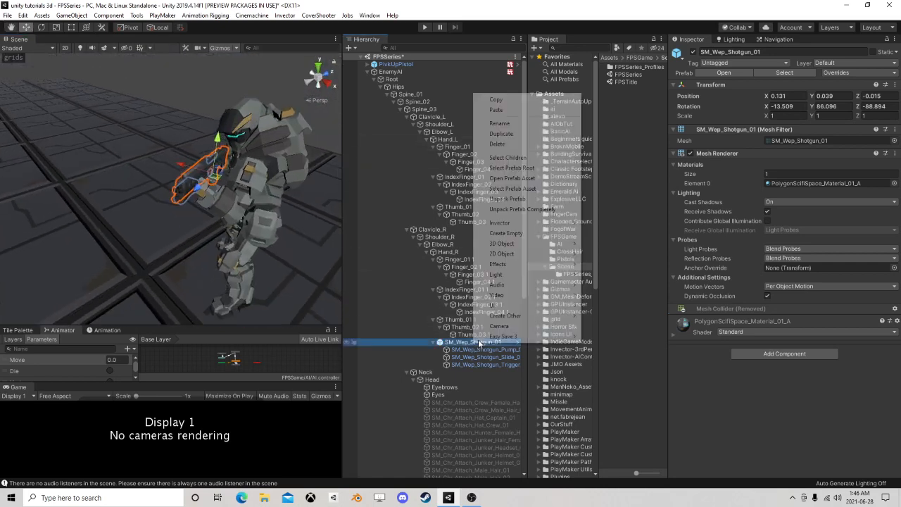
{"action": "left_click", "coordinate": [524, 233]}
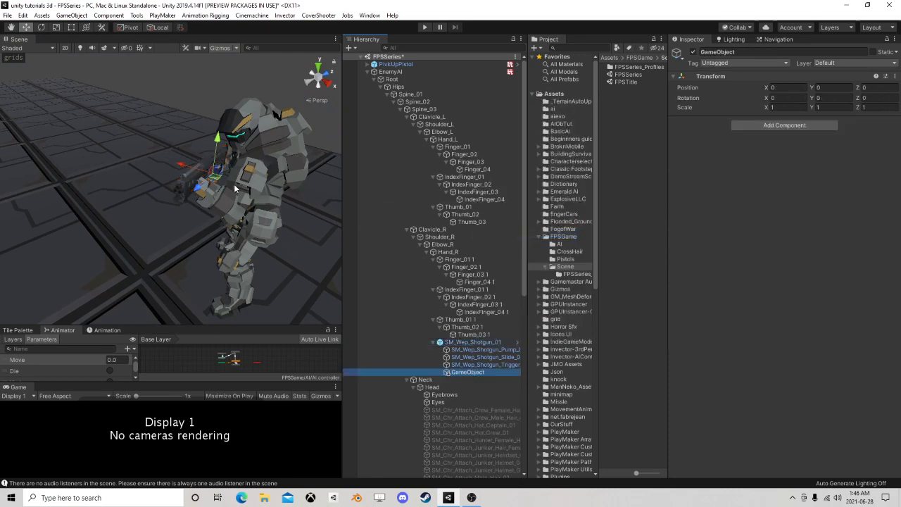
Step: Move the new empty object to the tip of the shotgun barrel, at about Y 0.111 and Z 0.565
{"action": "left_click_drag", "start_coordinate": [201, 175], "coordinate": [175, 196]}
{"action": "right_click_drag", "start_coordinate": [175, 196], "coordinate": [113, 216]}
{"action": "middle_click_drag", "start_coordinate": [229, 182], "coordinate": [8, 211]}
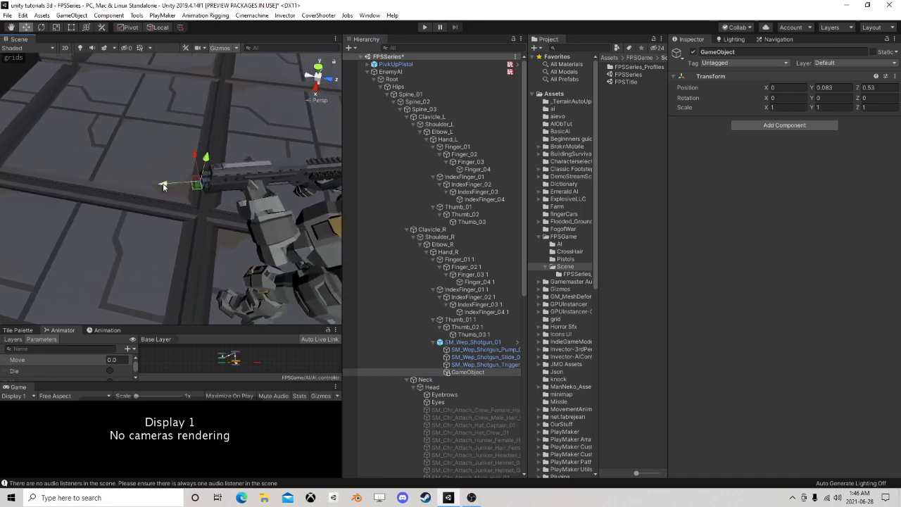
{"action": "left_click_drag", "start_coordinate": [163, 186], "coordinate": [154, 187]}
{"action": "left_click_drag", "start_coordinate": [196, 166], "coordinate": [197, 162]}
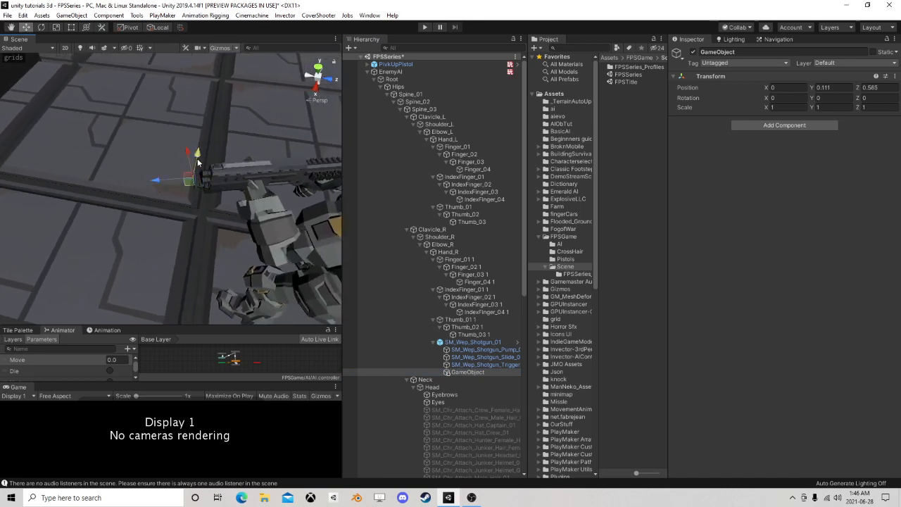
Step: Rename the shotgun's empty child object to Muzzle
{"action": "left_click", "coordinate": [474, 372]}
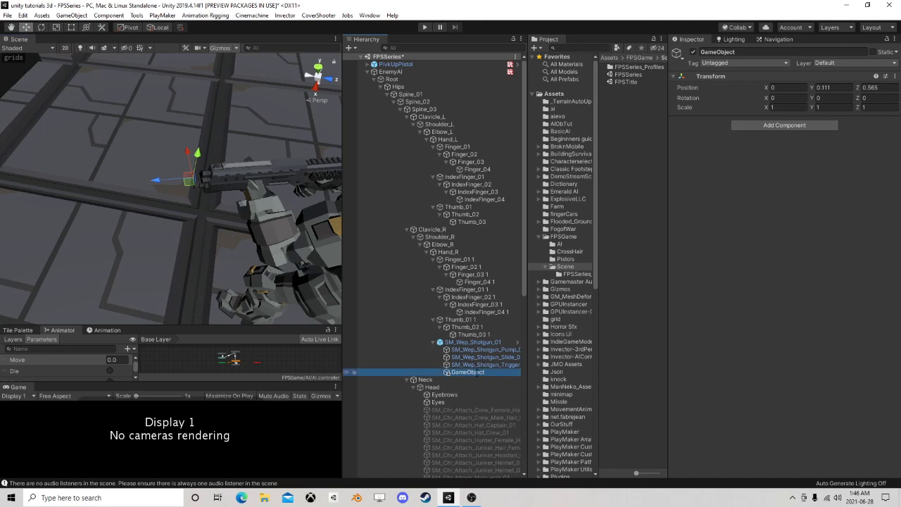
{"action": "key", "text": "F2"}
{"action": "type", "text": "Muzzl"}
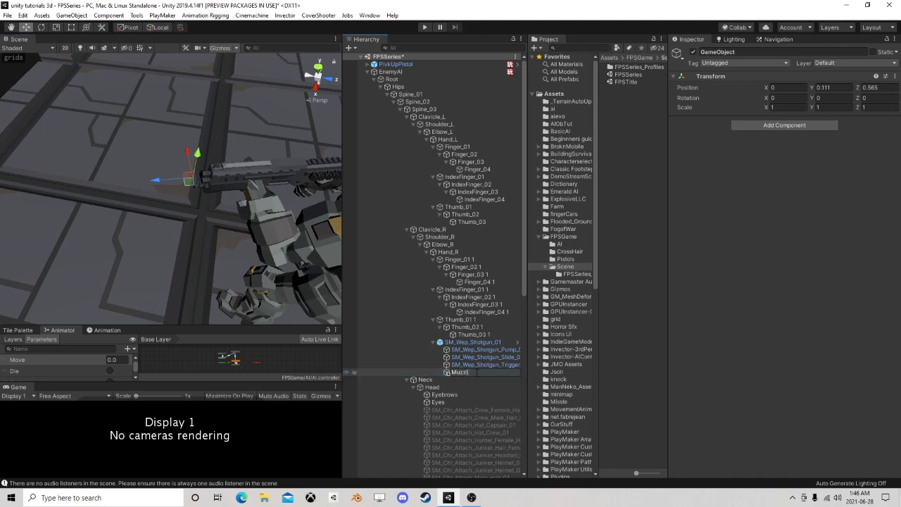
{"action": "type", "text": "e"}
{"action": "key", "text": "Return"}
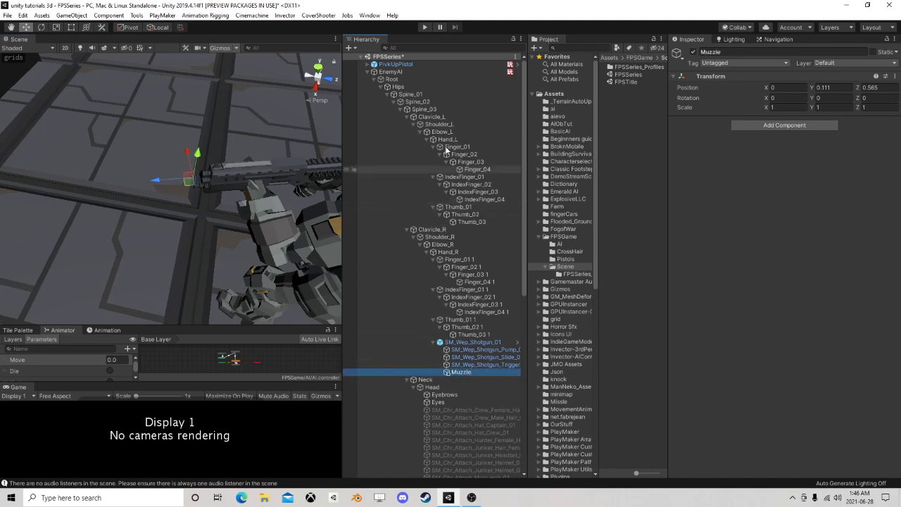
Step: Reopen EnemyAI's Sensory FSM, review State 6 and State 7 and the transition between them, and close the editor
{"action": "left_click", "coordinate": [413, 70]}
{"action": "scroll", "coordinate": [786, 352], "scroll_direction": "down", "scroll_amount": 5}
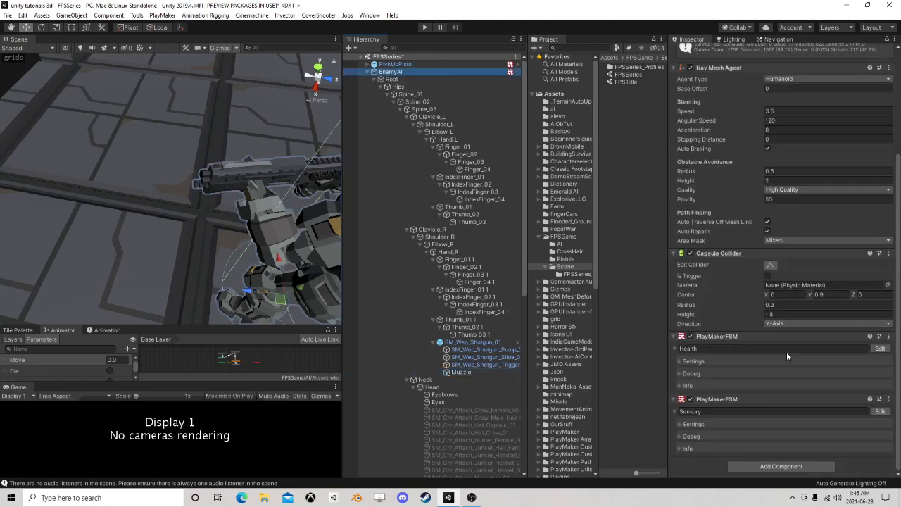
{"action": "left_click", "coordinate": [880, 412]}
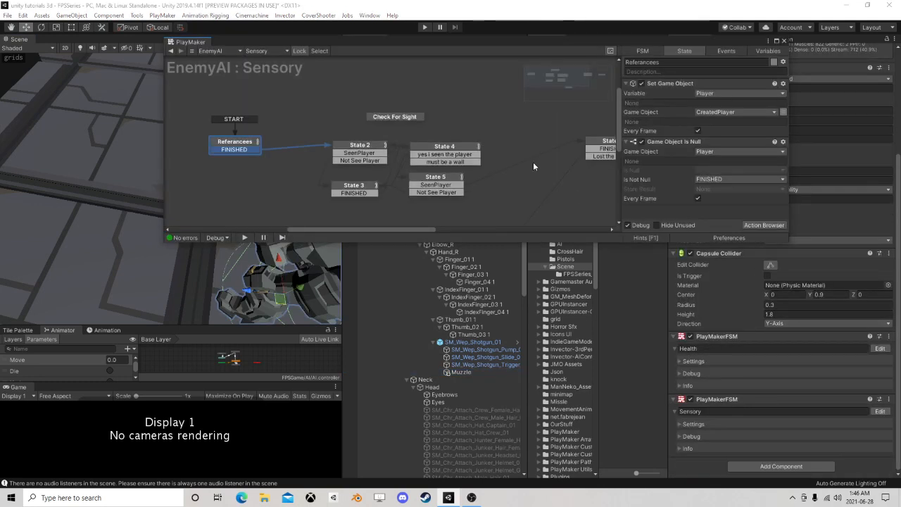
{"action": "middle_click_drag", "start_coordinate": [533, 162], "coordinate": [265, 147]}
{"action": "left_click", "coordinate": [398, 134]}
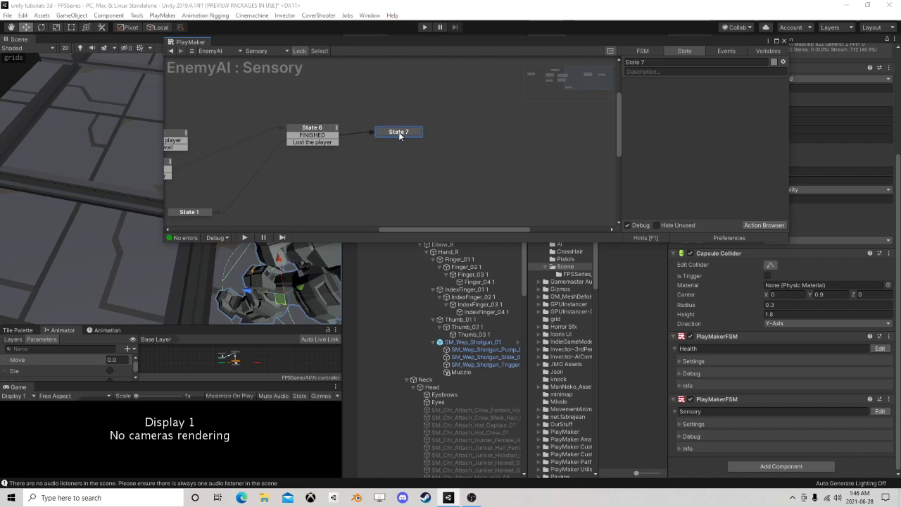
{"action": "left_click_drag", "start_coordinate": [399, 136], "coordinate": [396, 131]}
{"action": "left_click", "coordinate": [313, 134]}
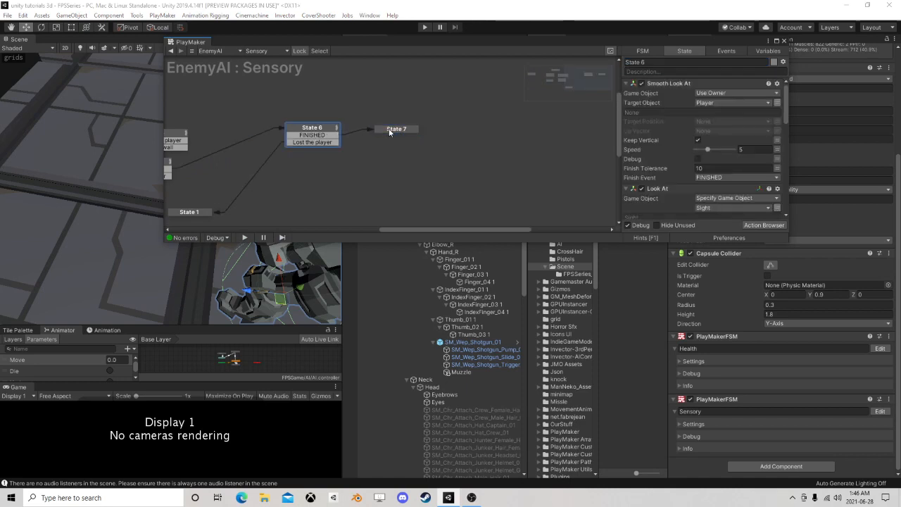
{"action": "left_click", "coordinate": [395, 128]}
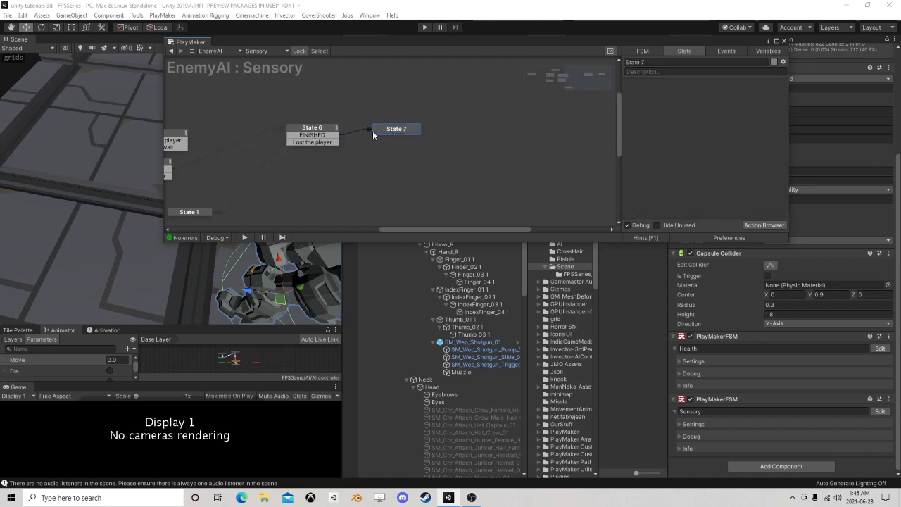
{"action": "left_click", "coordinate": [320, 132]}
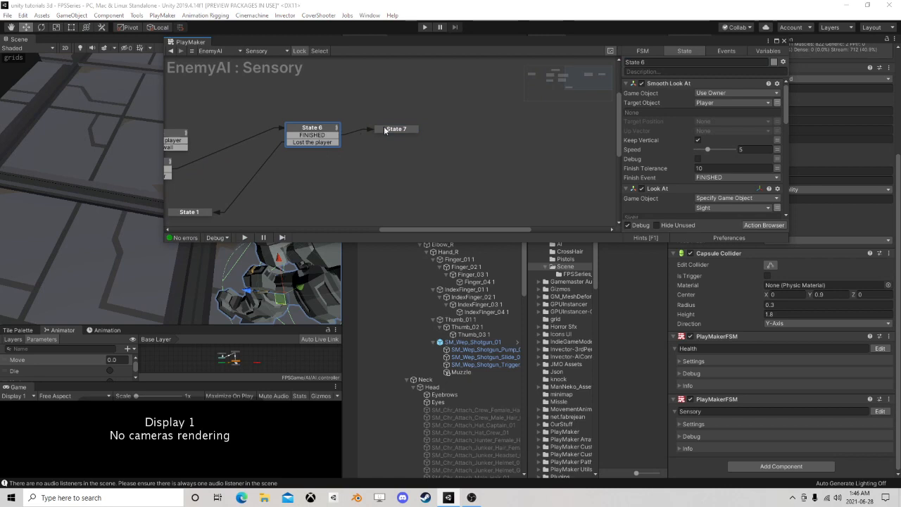
{"action": "left_click", "coordinate": [383, 129]}
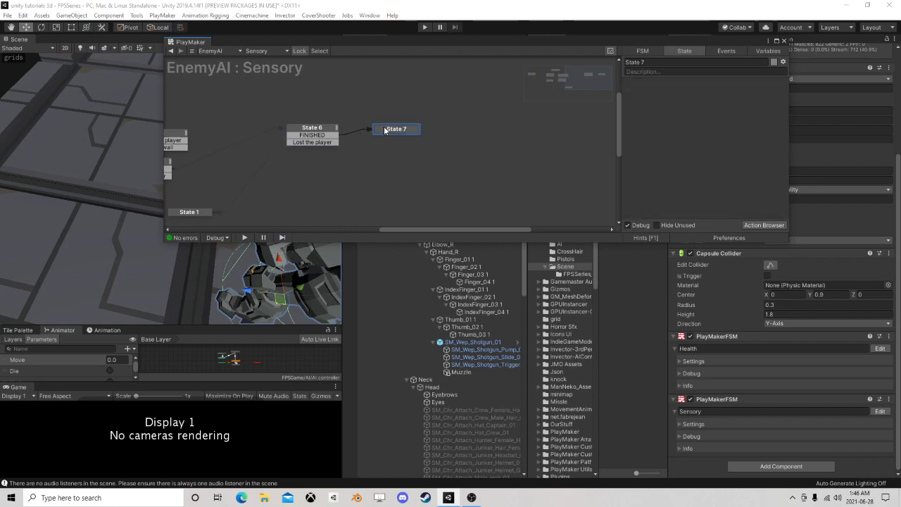
{"action": "left_click", "coordinate": [333, 127]}
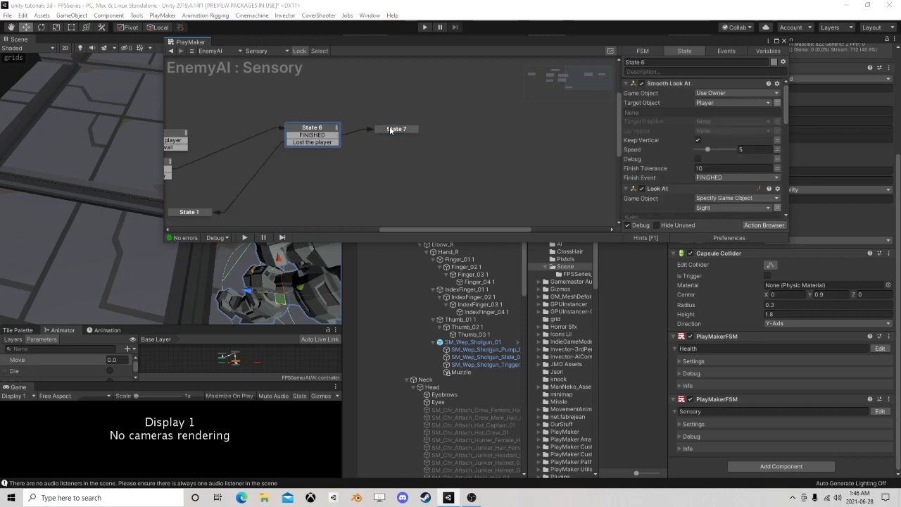
{"action": "left_click", "coordinate": [392, 130]}
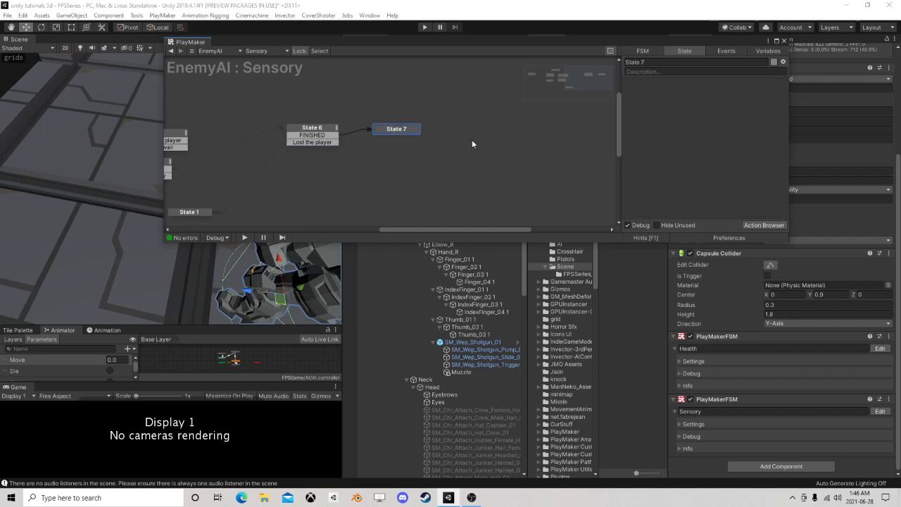
{"action": "left_click", "coordinate": [783, 40]}
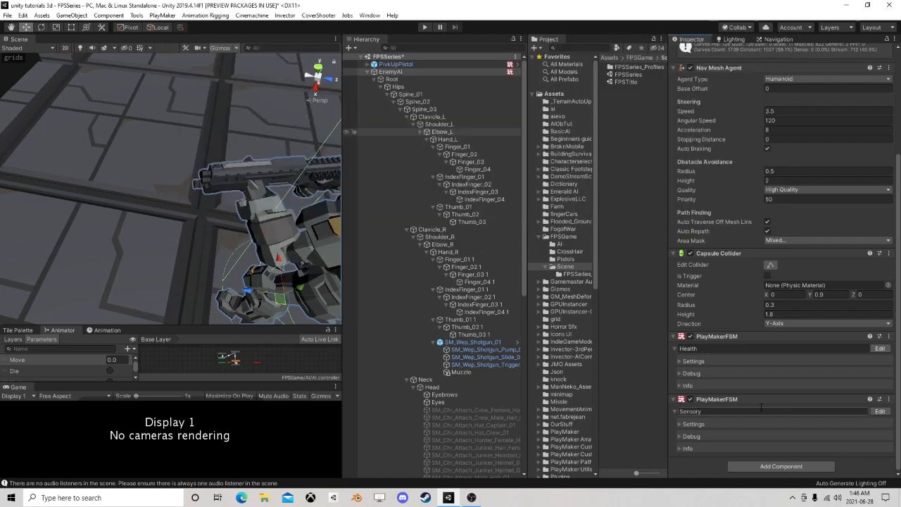
Step: Add a third PlayMakerFSM component to EnemyAI and name it Shooting
{"action": "left_click", "coordinate": [780, 466]}
{"action": "left_click", "coordinate": [756, 378]}
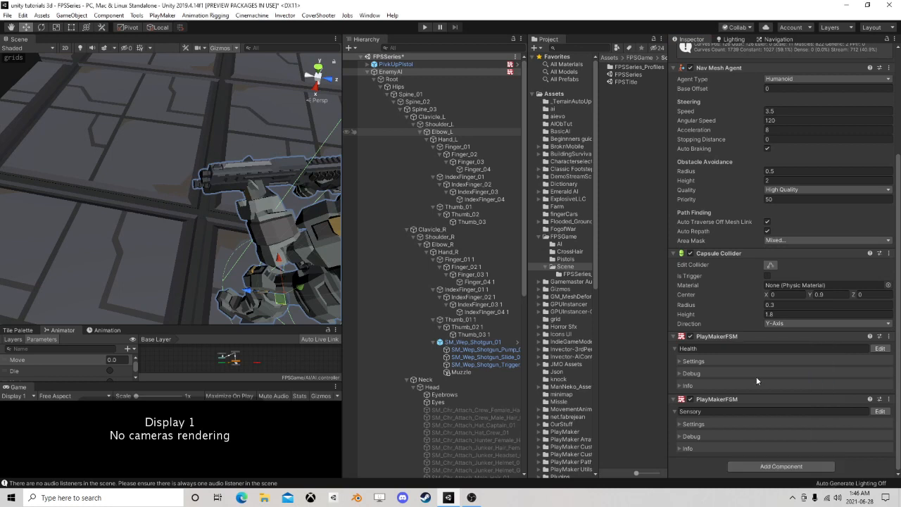
{"action": "left_click", "coordinate": [707, 411]}
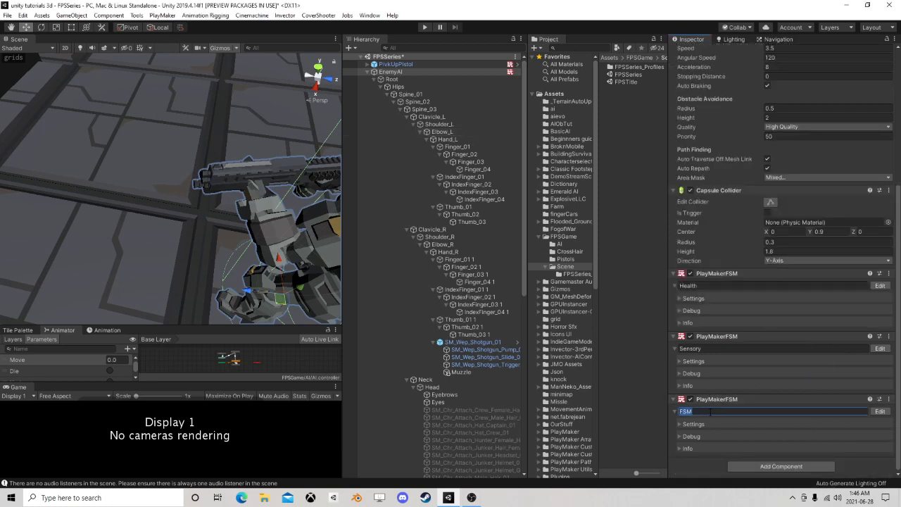
{"action": "type", "text": "Shooting"}
Step: Add a Bool variable named ShootAvailable to EnemyAI's Shooting FSM and close the editor
{"action": "left_click", "coordinate": [880, 349]}
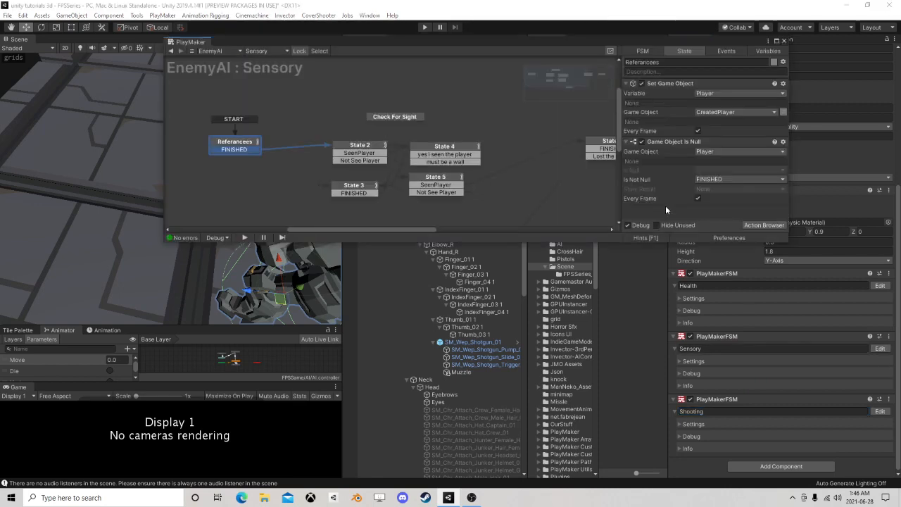
{"action": "left_click", "coordinate": [786, 41]}
{"action": "left_click", "coordinate": [880, 413]}
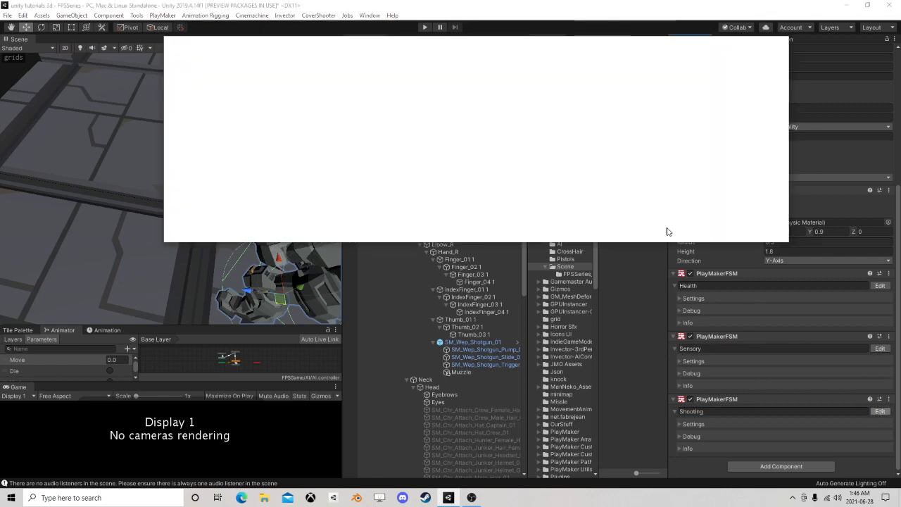
{"action": "left_click", "coordinate": [760, 51]}
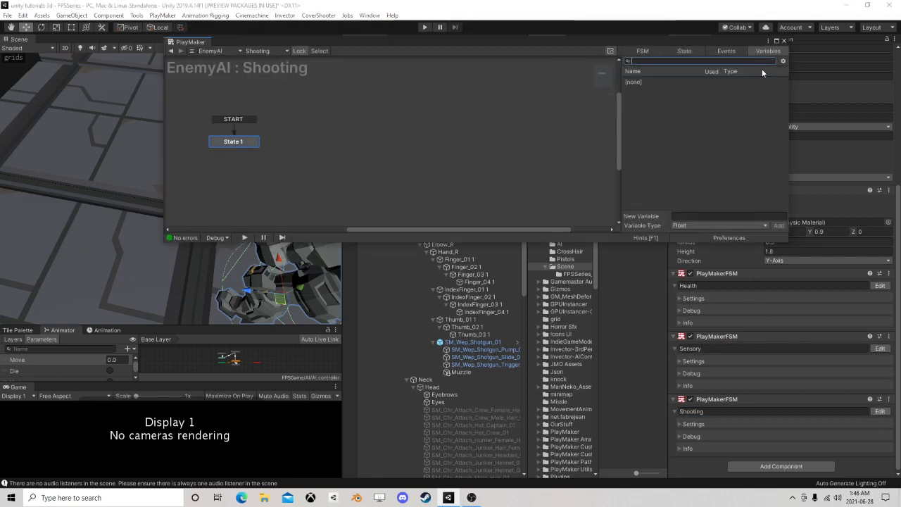
{"action": "left_click", "coordinate": [694, 225]}
{"action": "left_click", "coordinate": [686, 256]}
{"action": "left_click", "coordinate": [693, 216]}
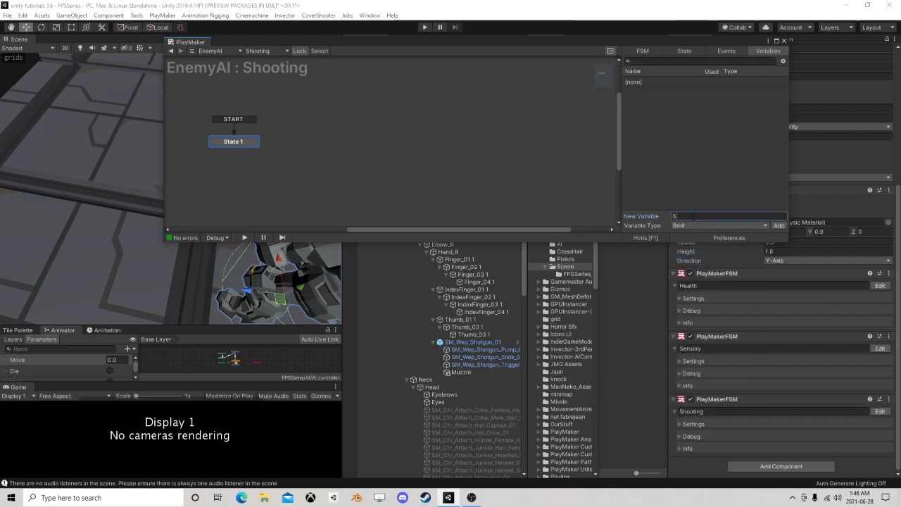
{"action": "type", "text": "ShootAva"}
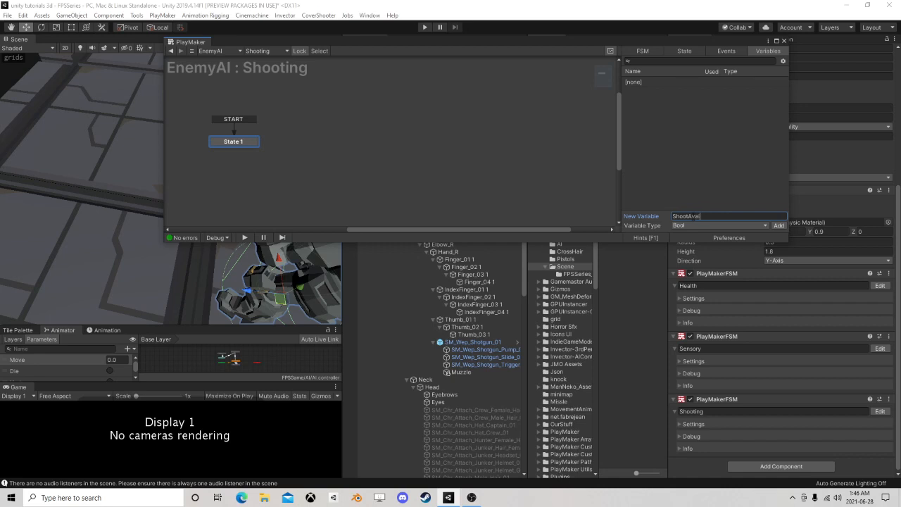
{"action": "type", "text": "ilable"}
{"action": "key", "text": "Return"}
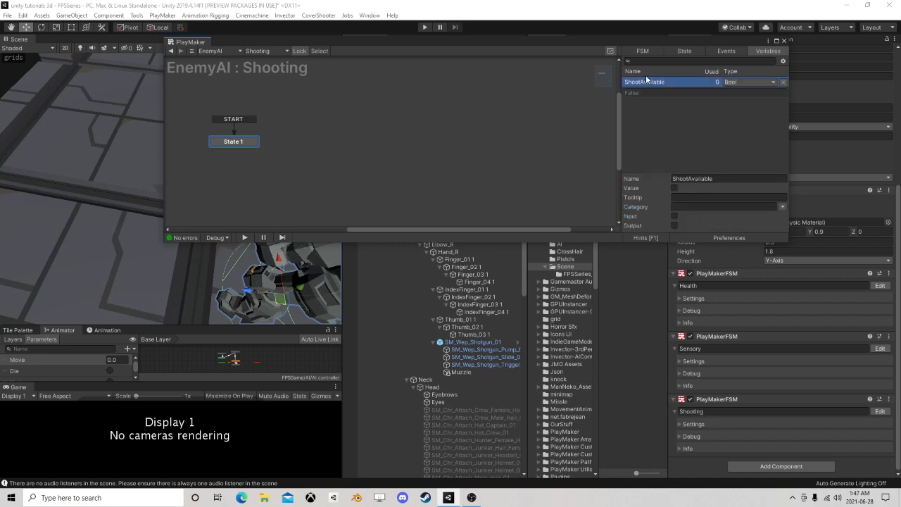
{"action": "left_click", "coordinate": [783, 40]}
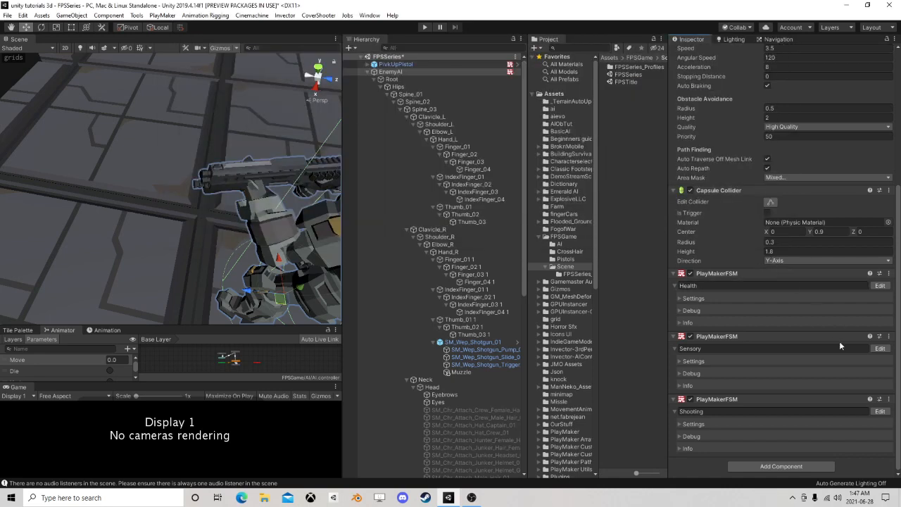
Step: Add a Set Fsm Bool action to State 7 of EnemyAI's Sensory FSM
{"action": "left_click", "coordinate": [880, 348]}
{"action": "middle_click_drag", "start_coordinate": [535, 158], "coordinate": [264, 159]}
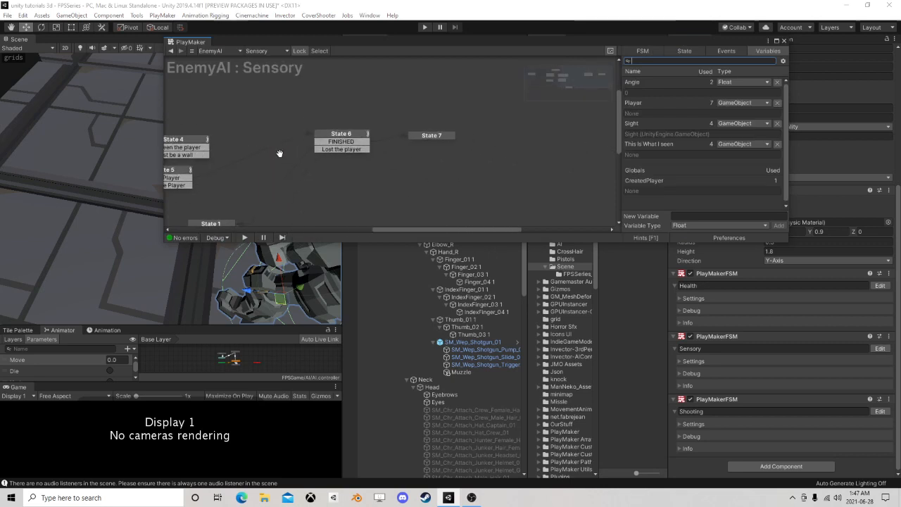
{"action": "left_click", "coordinate": [421, 139]}
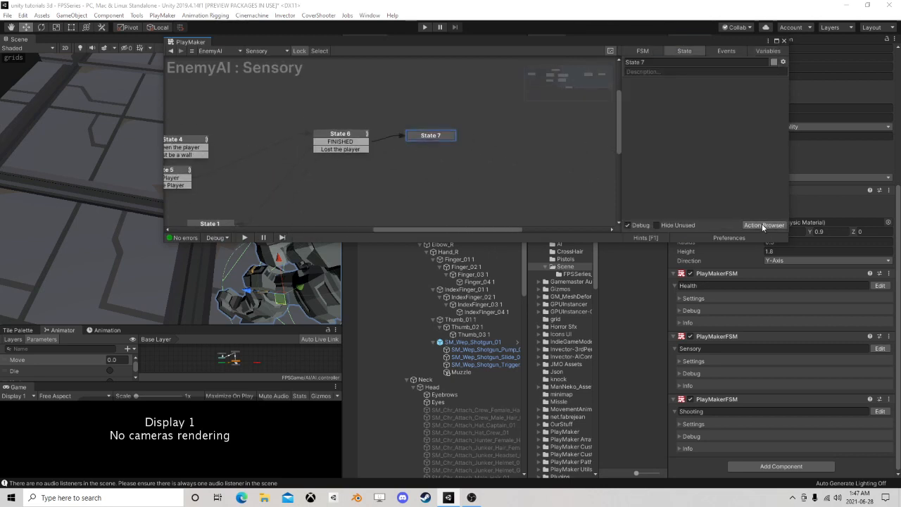
{"action": "left_click", "coordinate": [765, 227]}
{"action": "type", "text": "set fsm bool"}
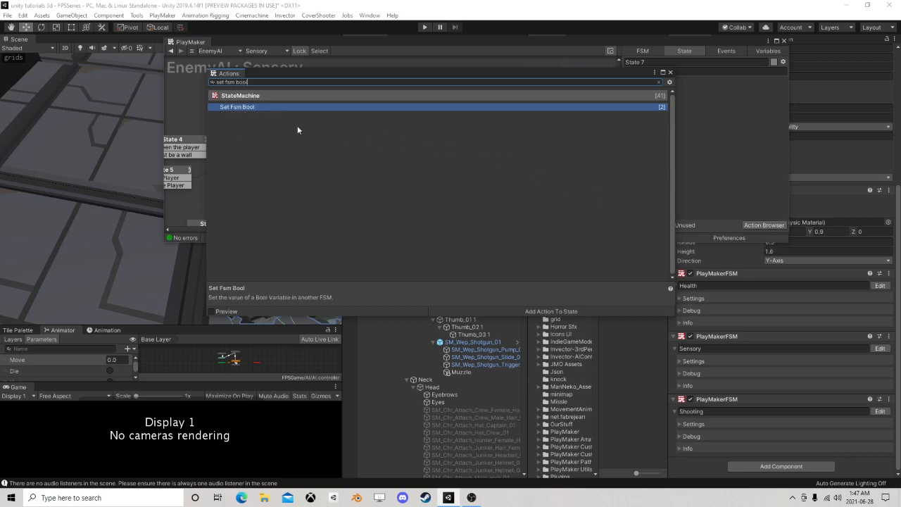
{"action": "double_click", "coordinate": [260, 107]}
{"action": "left_click", "coordinate": [671, 73]}
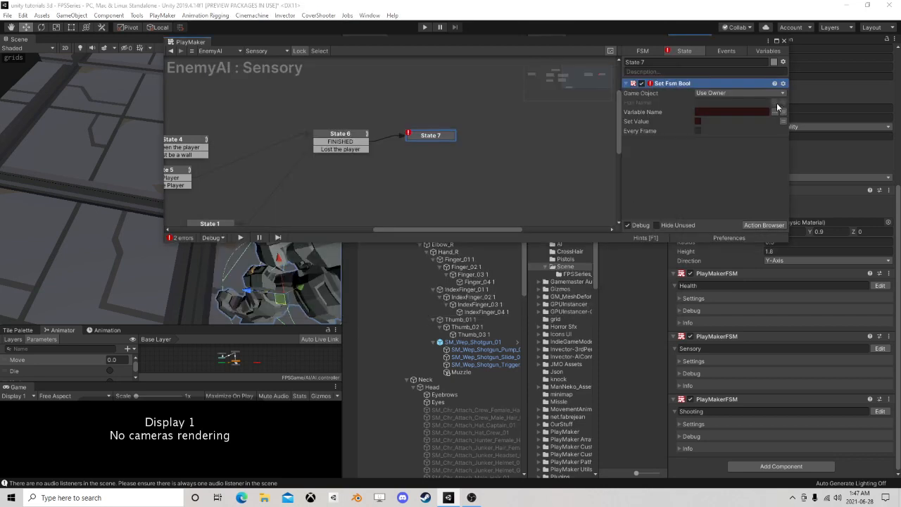
Step: Configure State 7's Set Fsm Bool action to target the Shooting FSM's ShootAvailable variable with Set Value enabled
{"action": "left_click", "coordinate": [777, 111]}
{"action": "left_click", "coordinate": [804, 110]}
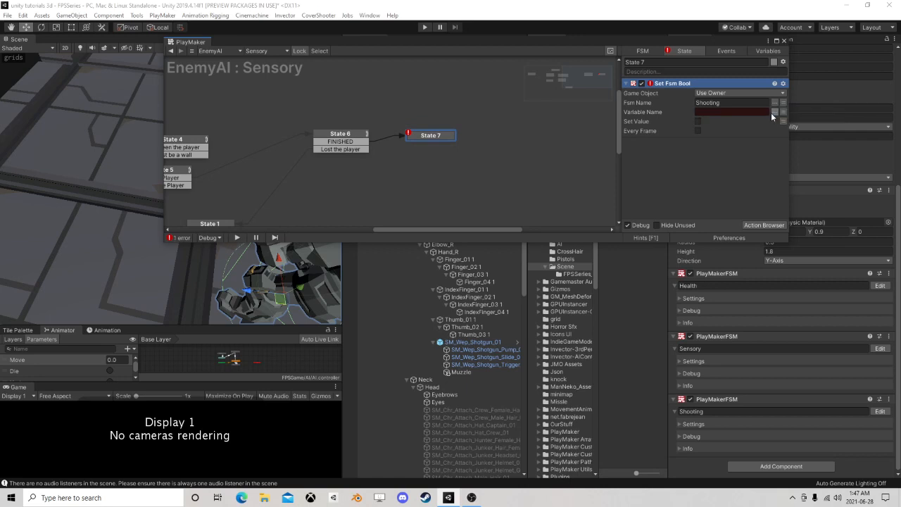
{"action": "left_click", "coordinate": [774, 112]}
{"action": "left_click", "coordinate": [806, 120]}
{"action": "left_click", "coordinate": [697, 121]}
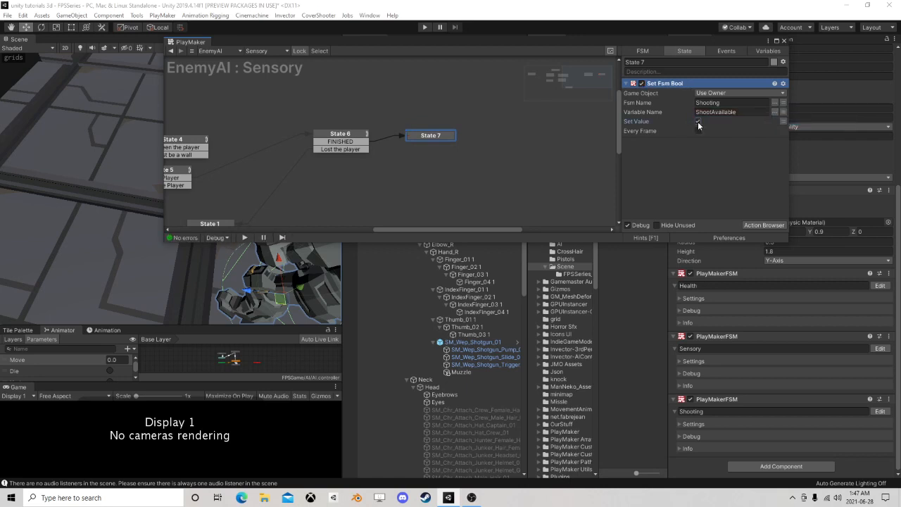
Step: Copy State 7's Set Fsm Bool action into State 1 and turn Set Value off there
{"action": "right_click", "coordinate": [662, 85]}
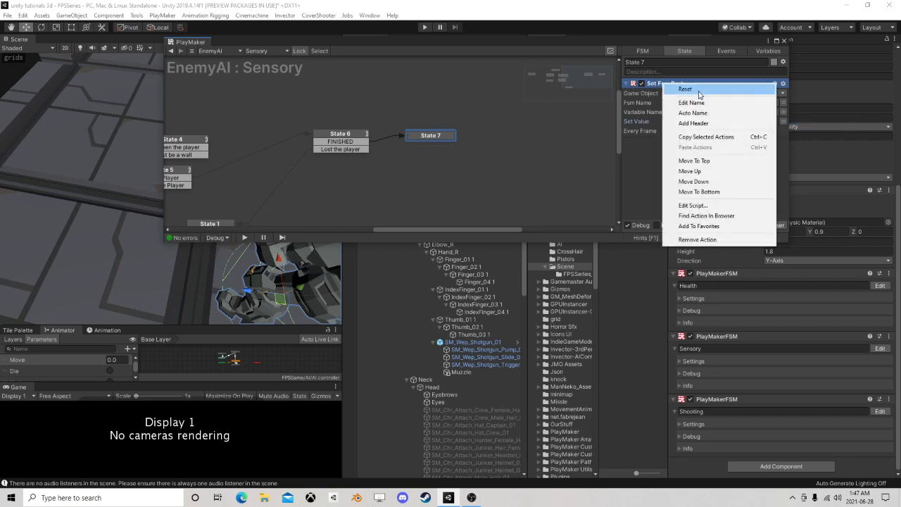
{"action": "left_click", "coordinate": [713, 135]}
{"action": "middle_click_drag", "start_coordinate": [365, 172], "coordinate": [470, 150]}
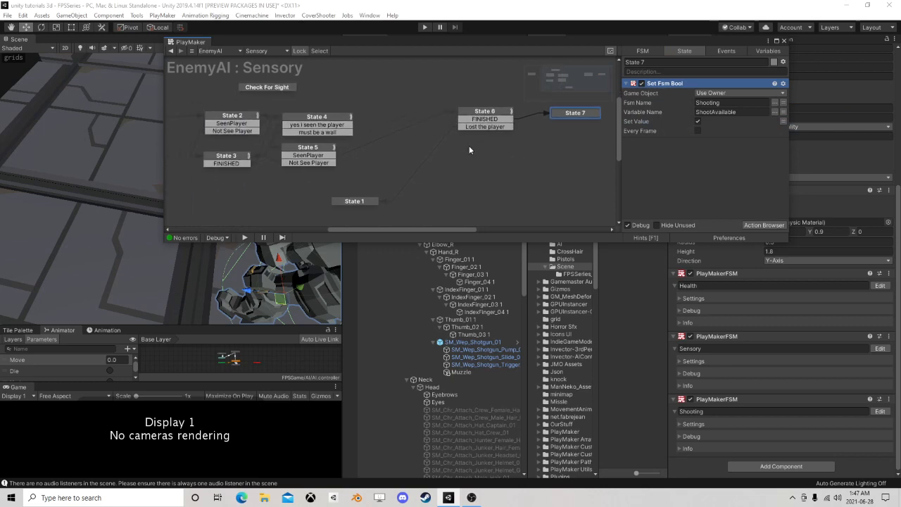
{"action": "left_click", "coordinate": [359, 202]}
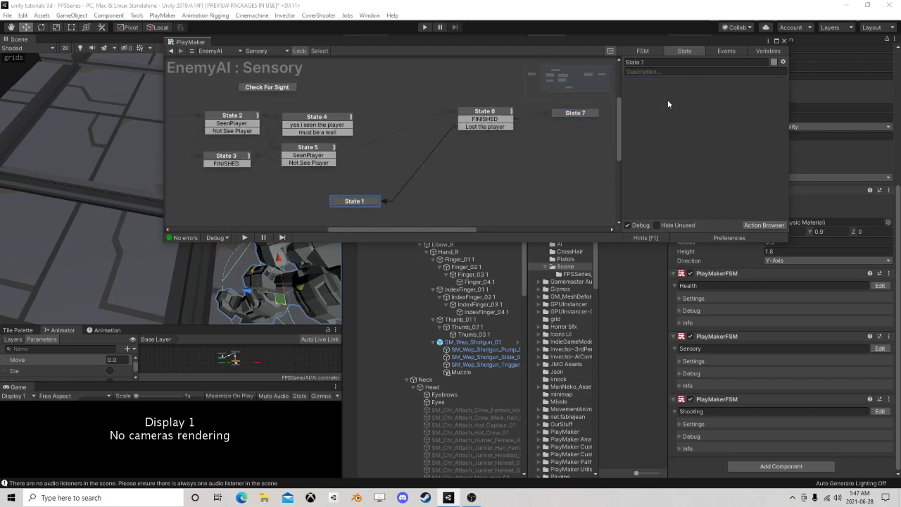
{"action": "right_click", "coordinate": [672, 93]}
{"action": "left_click", "coordinate": [711, 177]}
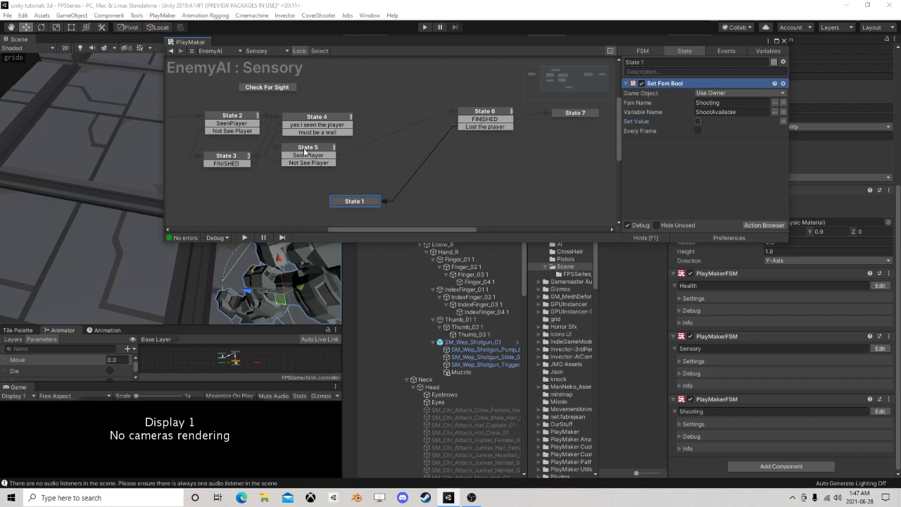
Step: Paste the copied Set Fsm Bool action above Look At in State 2 and recheck State 1's action
{"action": "left_click", "coordinate": [239, 119]}
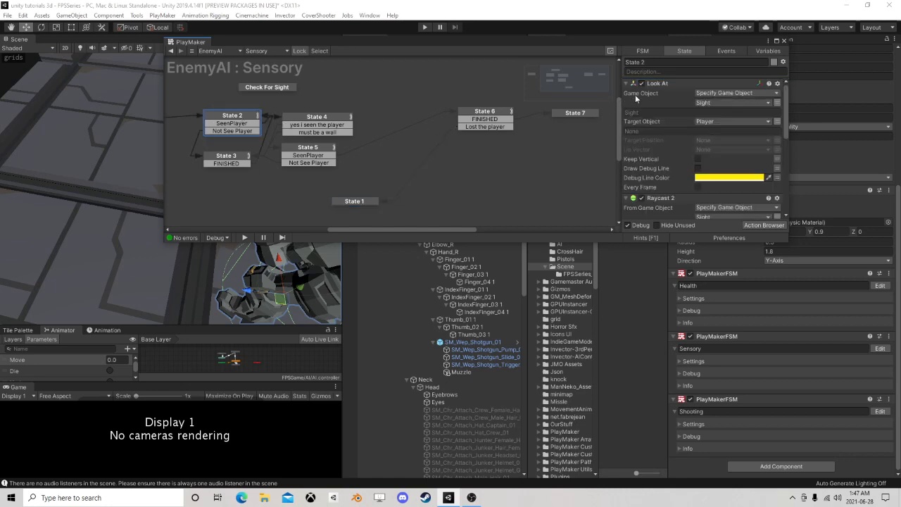
{"action": "right_click", "coordinate": [653, 83]}
{"action": "left_click", "coordinate": [697, 149]}
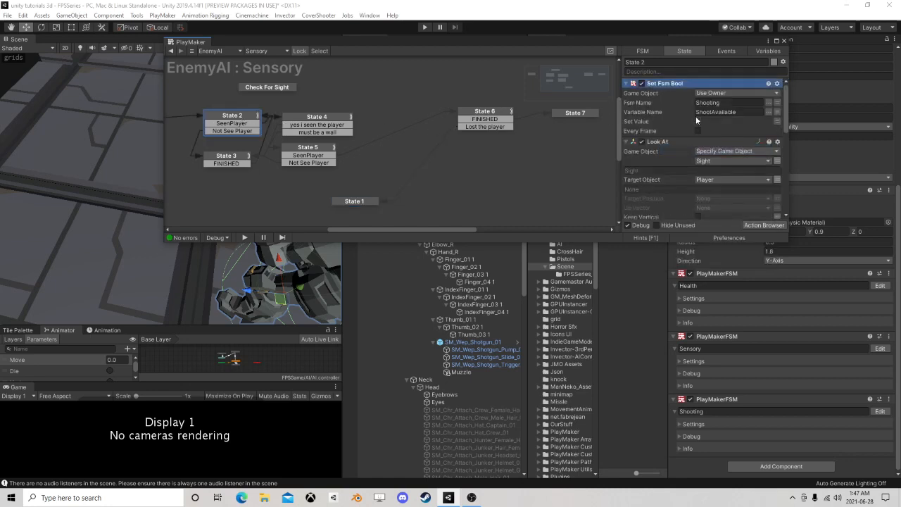
{"action": "middle_click_drag", "start_coordinate": [433, 187], "coordinate": [395, 171]}
{"action": "left_click", "coordinate": [316, 183]}
Step: Add a Wait action to State 7 below Set Fsm Bool and set its time to 0.25
{"action": "middle_click_drag", "start_coordinate": [544, 126], "coordinate": [377, 125]}
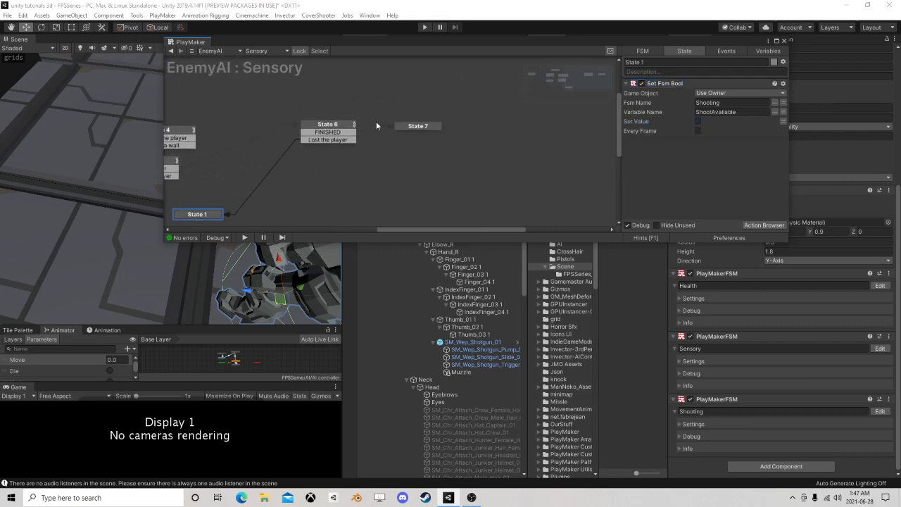
{"action": "left_click", "coordinate": [430, 127]}
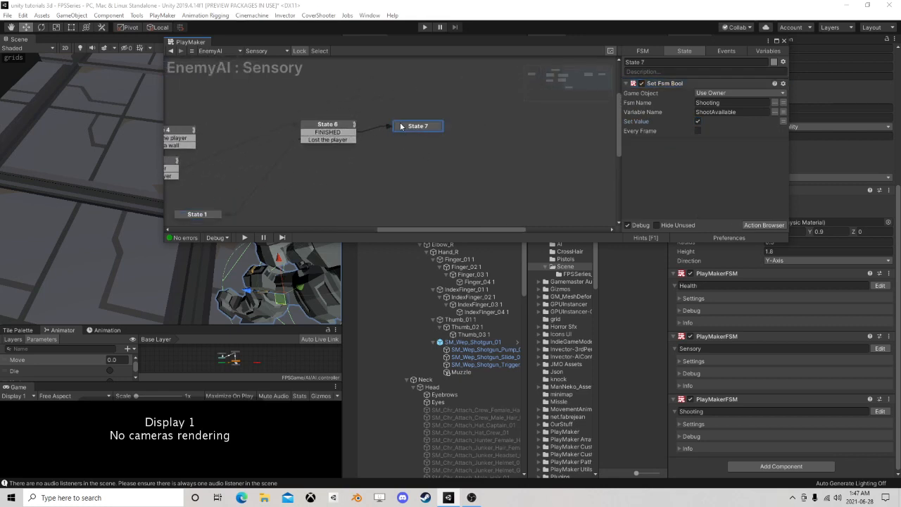
{"action": "left_click", "coordinate": [760, 226]}
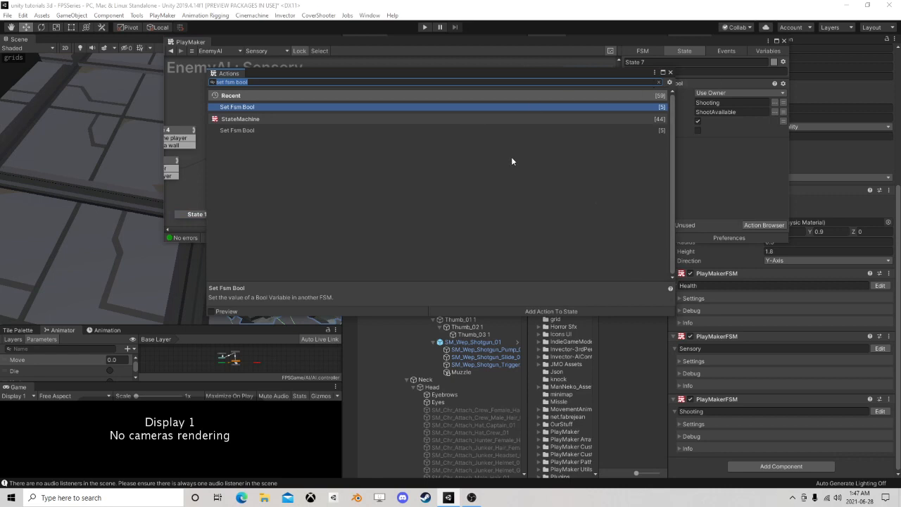
{"action": "type", "text": "wait"}
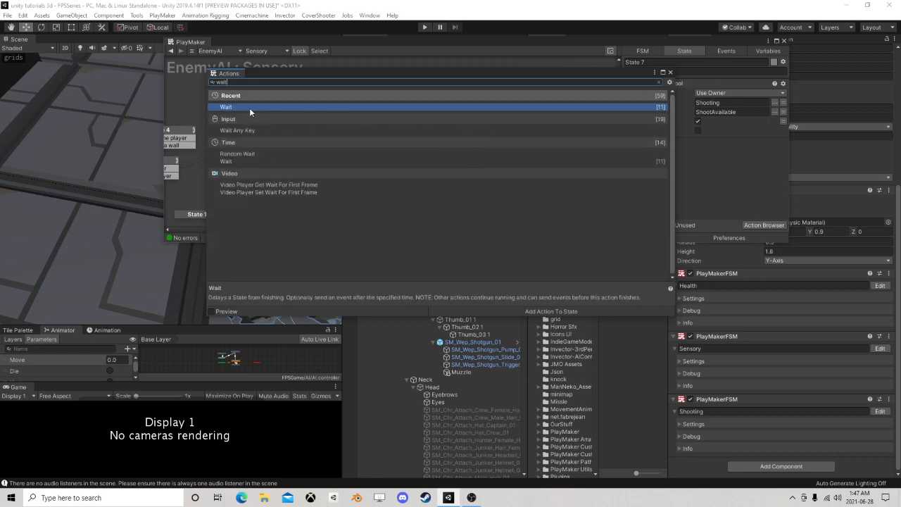
{"action": "double_click", "coordinate": [249, 108]}
{"action": "left_click", "coordinate": [670, 73]}
{"action": "left_click", "coordinate": [727, 150]}
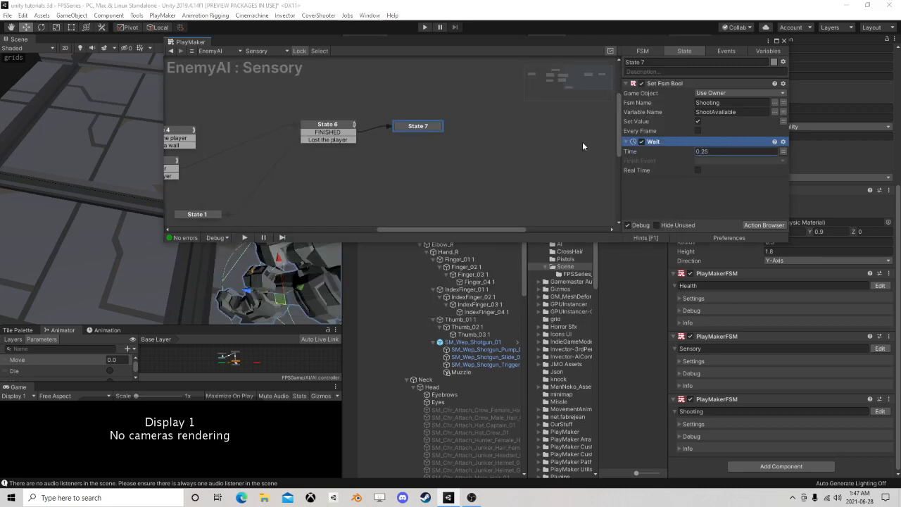
Step: Add a FINISHED transition from State 7 back to State 6, make it the Wait action's finish event, and close the editor
{"action": "left_click", "coordinate": [415, 128]}
{"action": "left_click", "coordinate": [706, 160]}
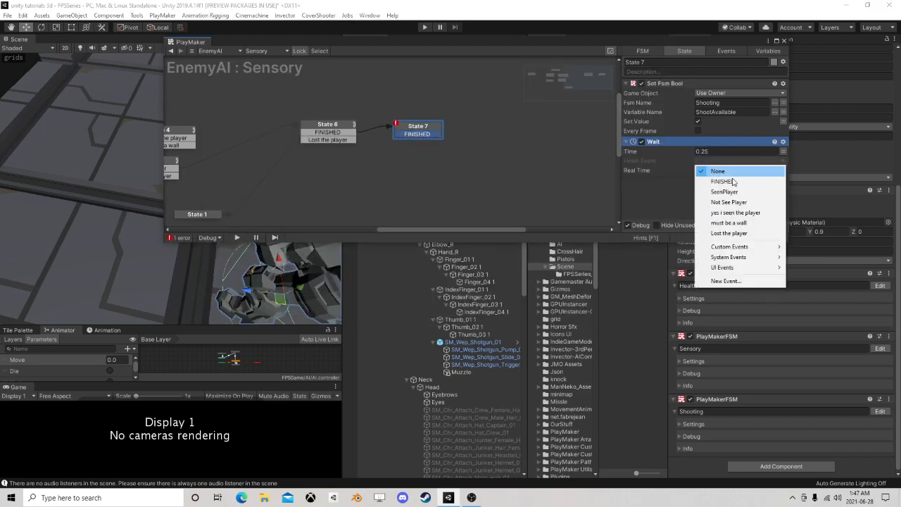
{"action": "left_click", "coordinate": [720, 183]}
{"action": "left_click_drag", "start_coordinate": [338, 131], "coordinate": [338, 131]}
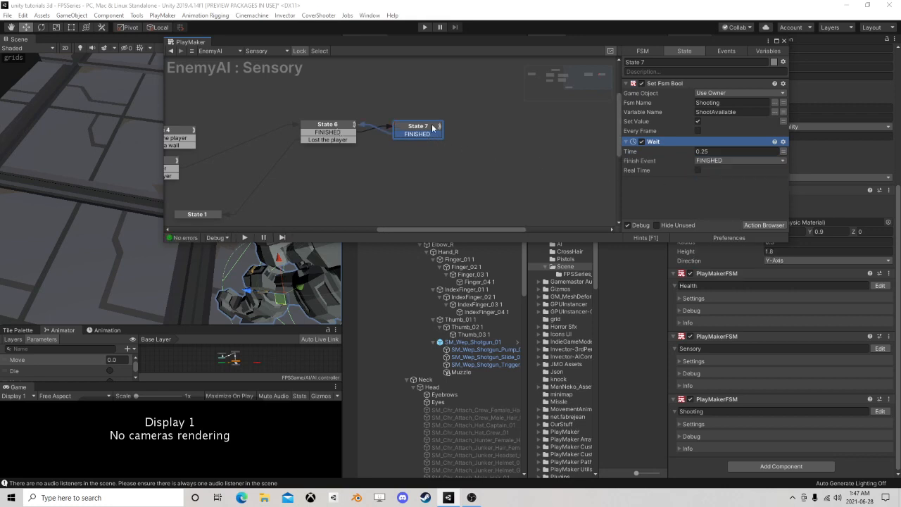
{"action": "left_click_drag", "start_coordinate": [432, 125], "coordinate": [429, 128]}
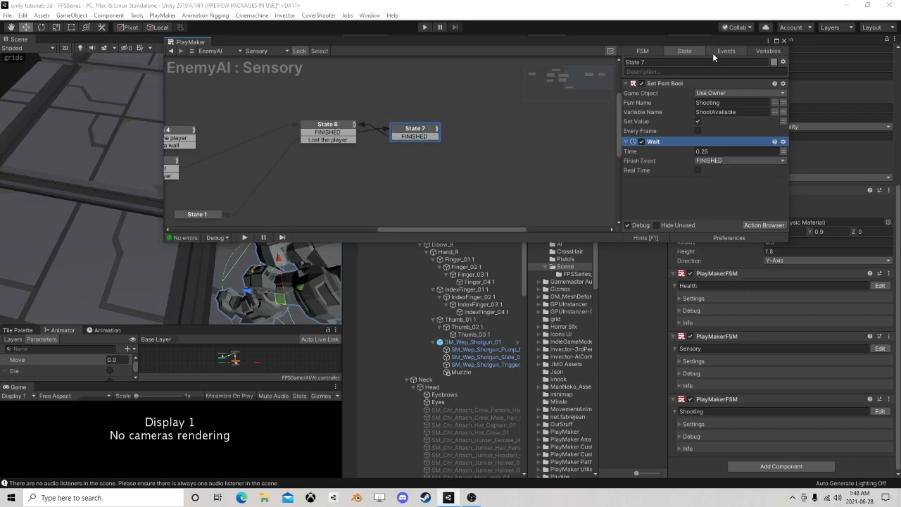
{"action": "left_click", "coordinate": [784, 41]}
Step: Run the FPSSeries scene briefly, stop it, and save the scene
{"action": "key", "text": "f"}
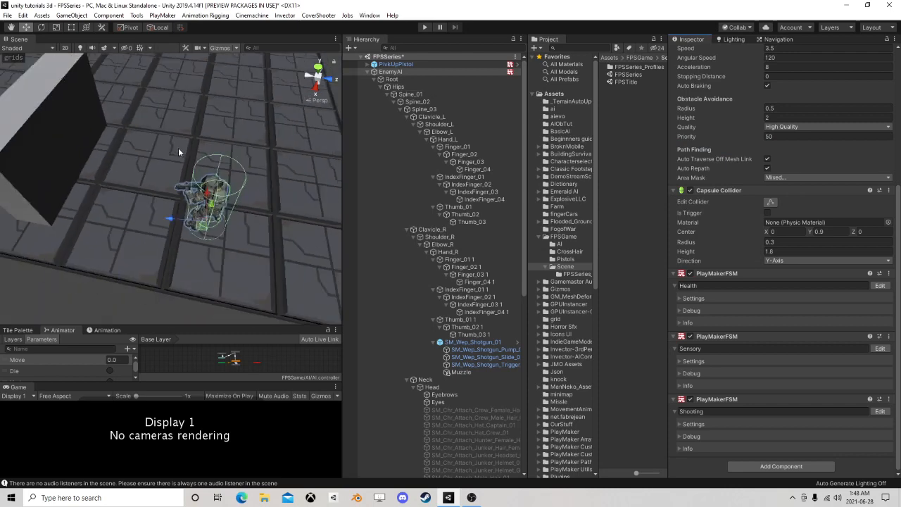
{"action": "scroll", "coordinate": [170, 149], "scroll_direction": "down", "scroll_amount": 10}
{"action": "middle_click_drag", "start_coordinate": [171, 149], "coordinate": [163, 174]}
{"action": "left_click", "coordinate": [425, 27]}
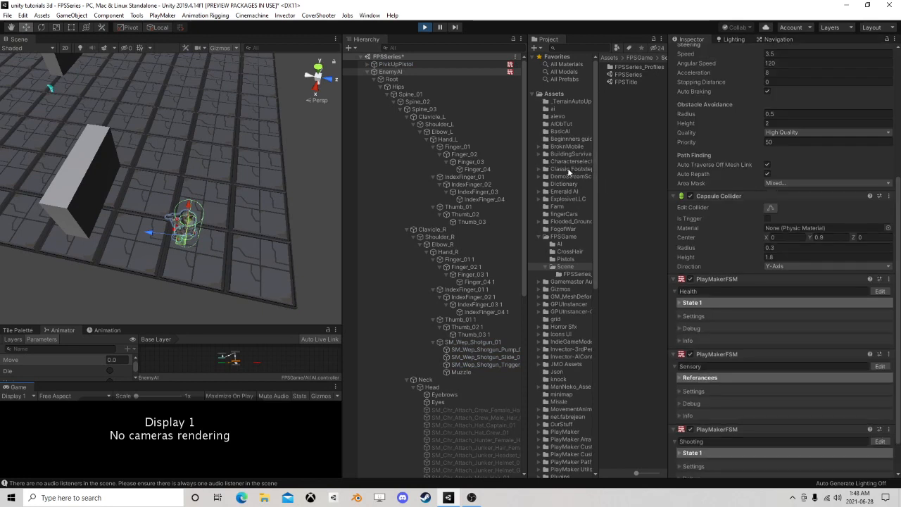
{"action": "left_click", "coordinate": [424, 27]}
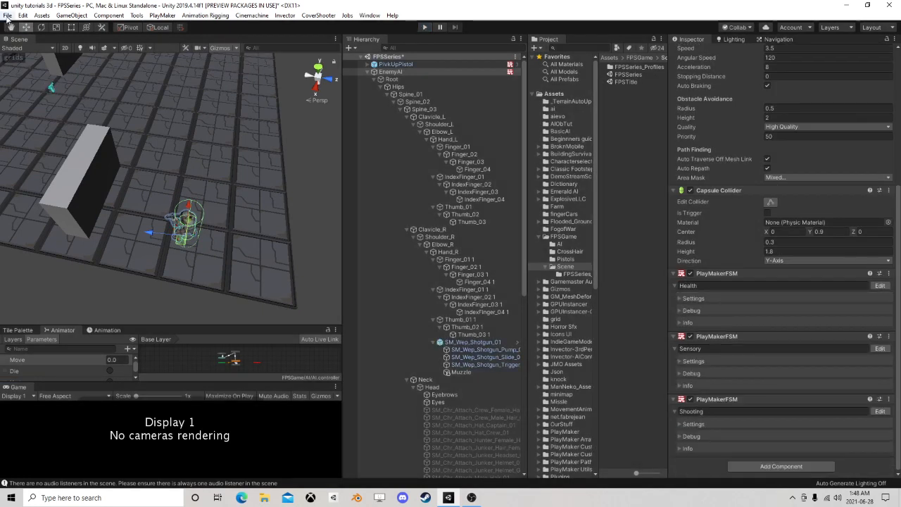
{"action": "left_click", "coordinate": [7, 14]}
{"action": "left_click", "coordinate": [21, 50]}
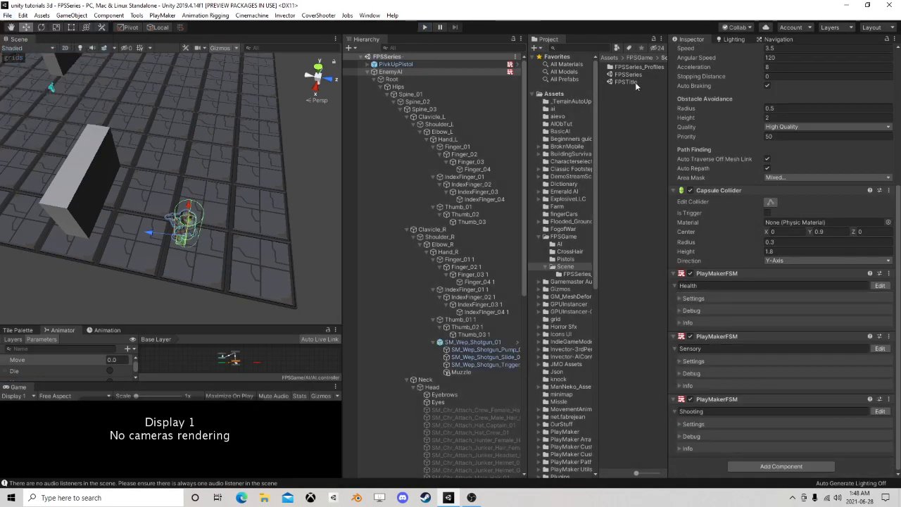
Step: Open the FPSTitle scene and dock the Game view beside Animation, enlarging it
{"action": "left_click", "coordinate": [629, 82]}
{"action": "double_click", "coordinate": [630, 83]}
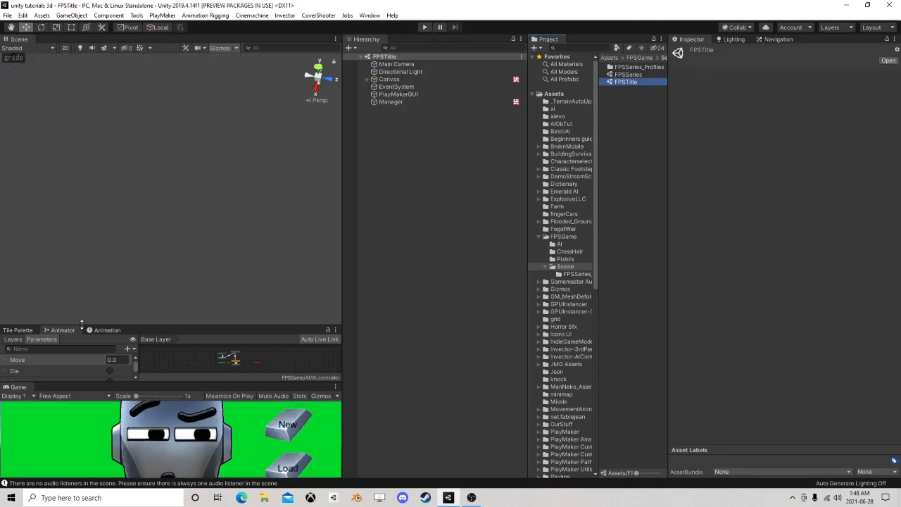
{"action": "left_click_drag", "start_coordinate": [16, 394], "coordinate": [117, 325]}
{"action": "left_click_drag", "start_coordinate": [182, 323], "coordinate": [199, 267]}
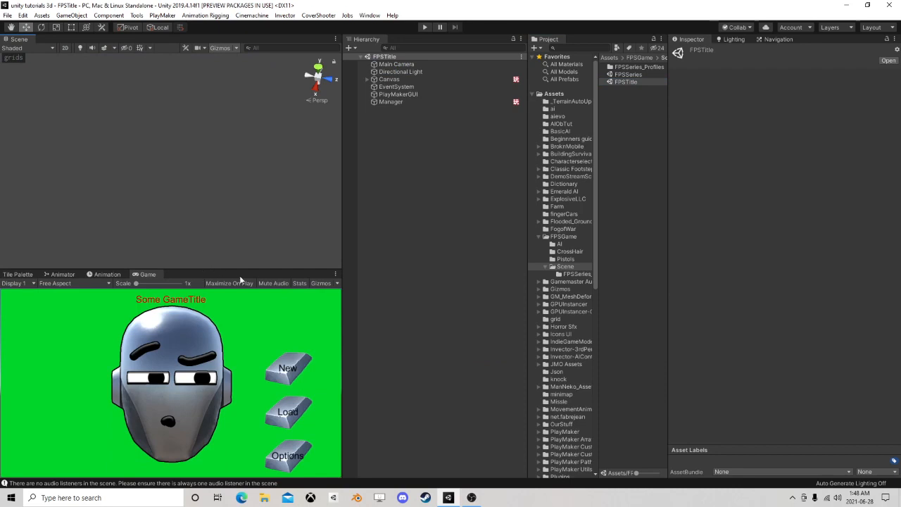
Step: Play the FPSTitle scene, start a new game, and walk toward the enemy
{"action": "left_click", "coordinate": [424, 28]}
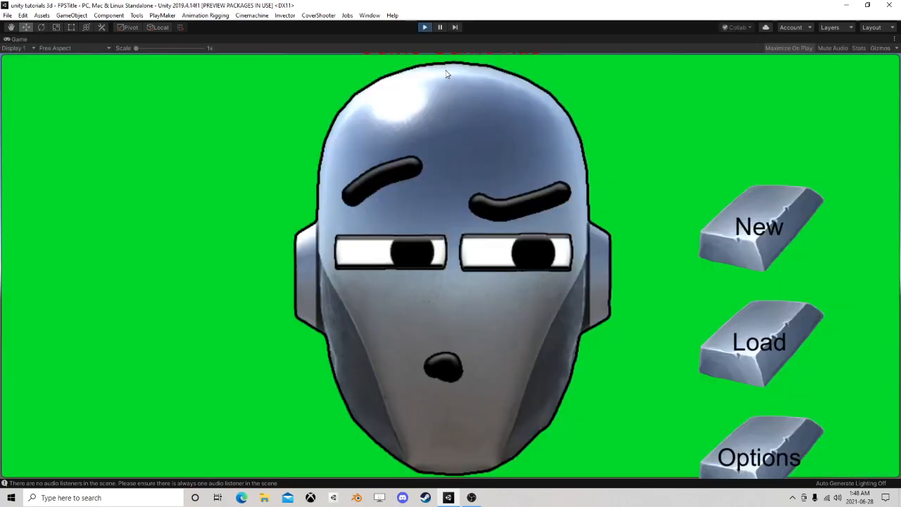
{"action": "left_click", "coordinate": [777, 228]}
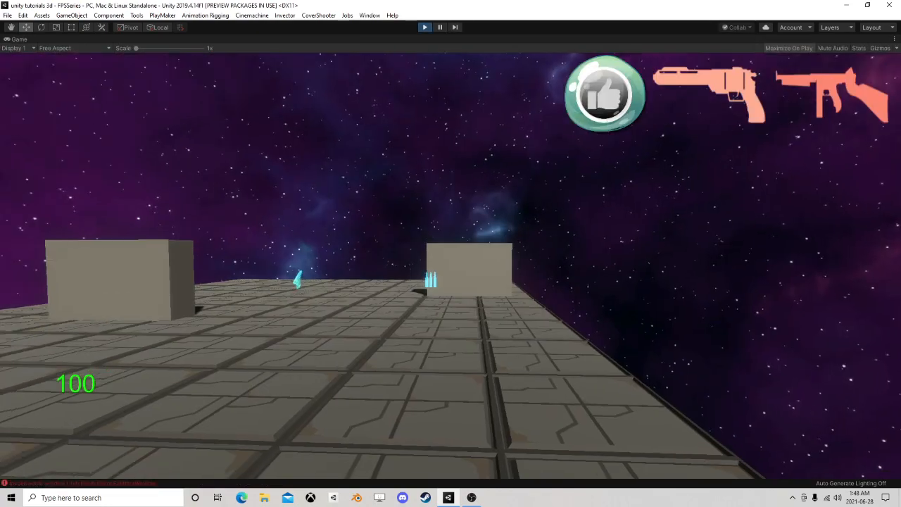
{"action": "key", "text": "w"}
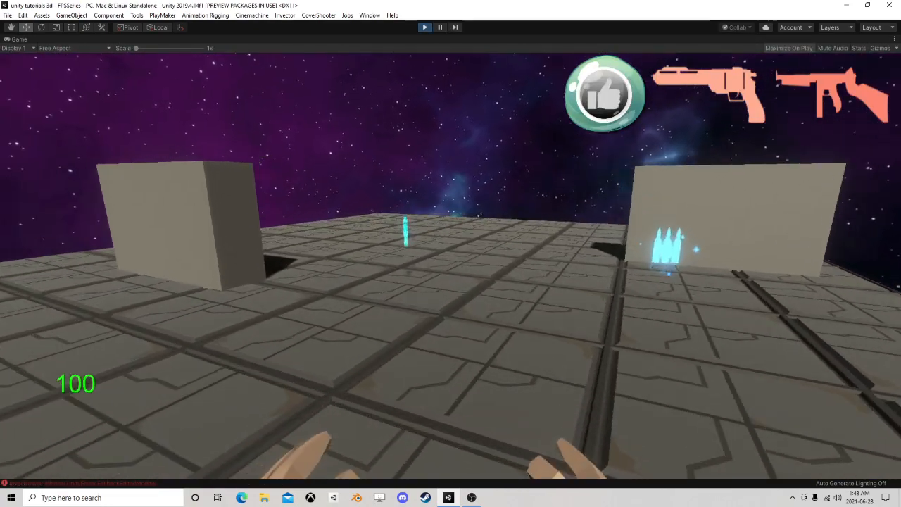
{"action": "key", "text": "w"}
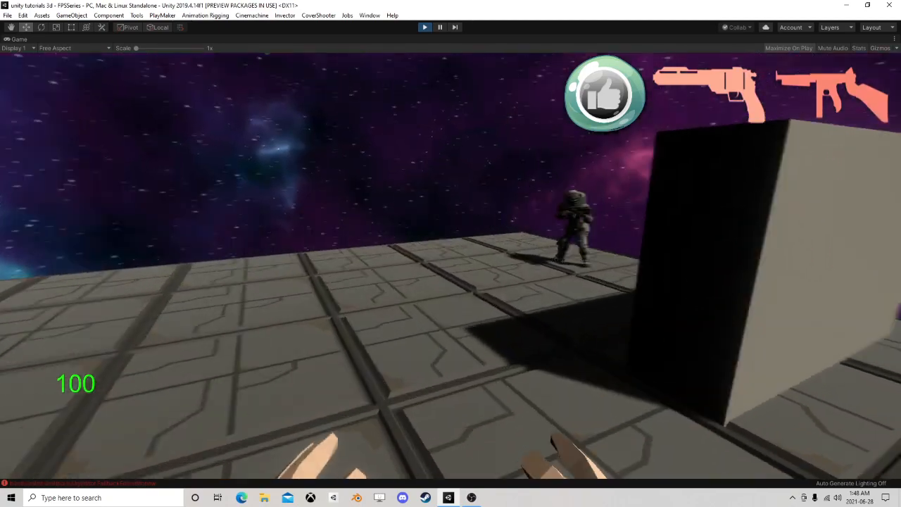
{"action": "key", "text": "w"}
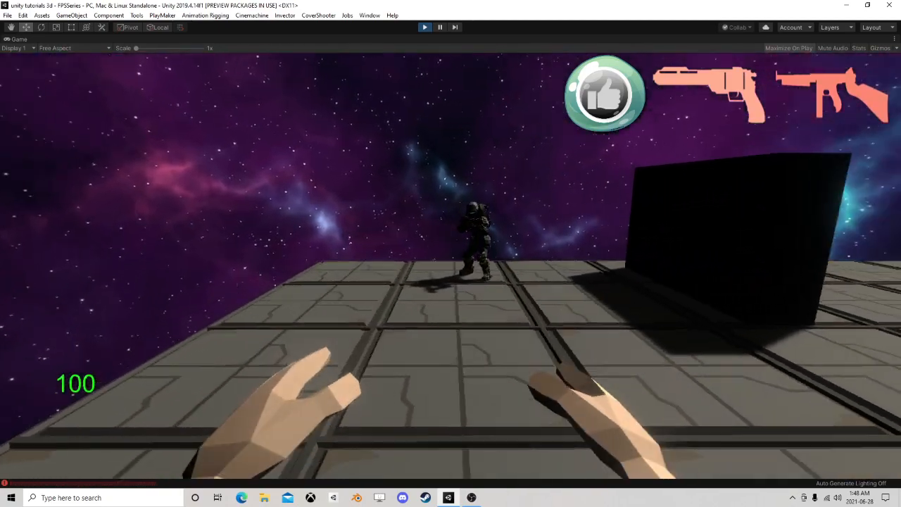
Step: Move around the enemy and behind the wall to test its player tracking, and pause play mode
{"action": "key", "text": "s"}
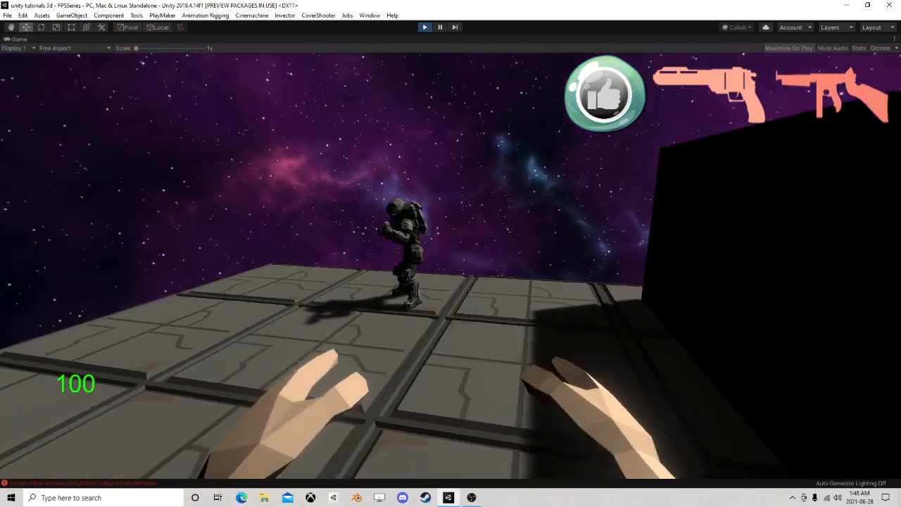
{"action": "key", "text": "d"}
{"action": "key", "text": "a"}
{"action": "key", "text": "a"}
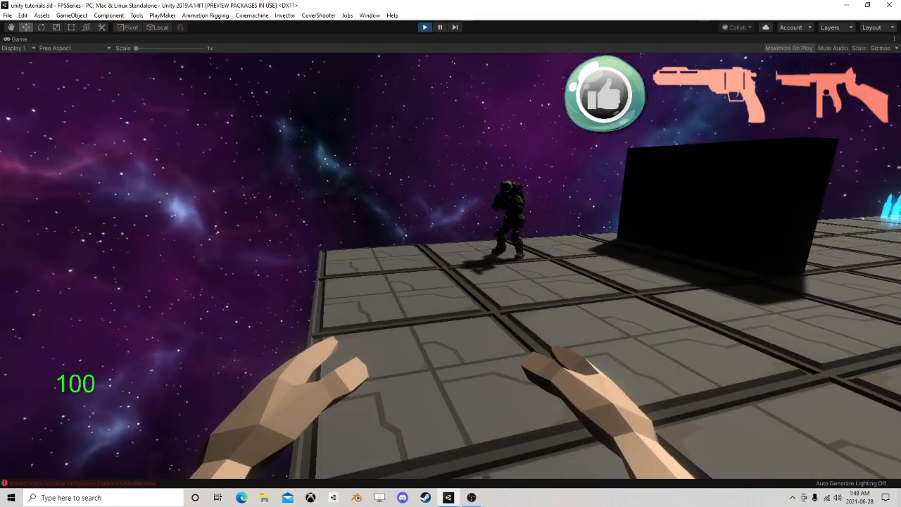
{"action": "key", "text": "d"}
{"action": "key", "text": "d"}
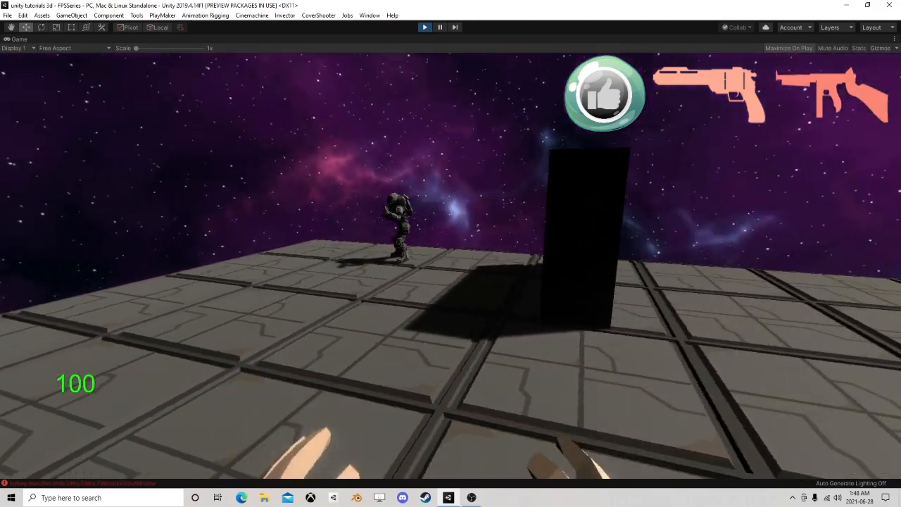
{"action": "key", "text": "s"}
{"action": "key", "text": "a"}
{"action": "key", "text": "a"}
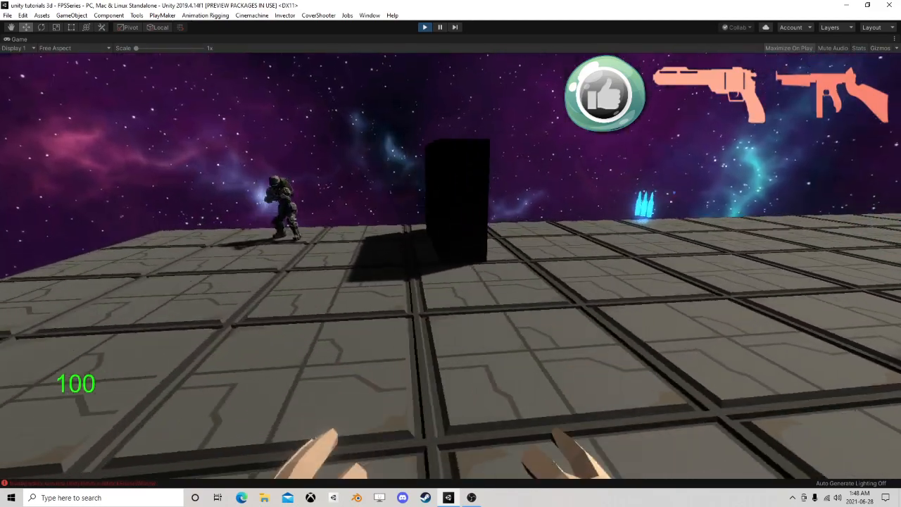
{"action": "key", "text": "w"}
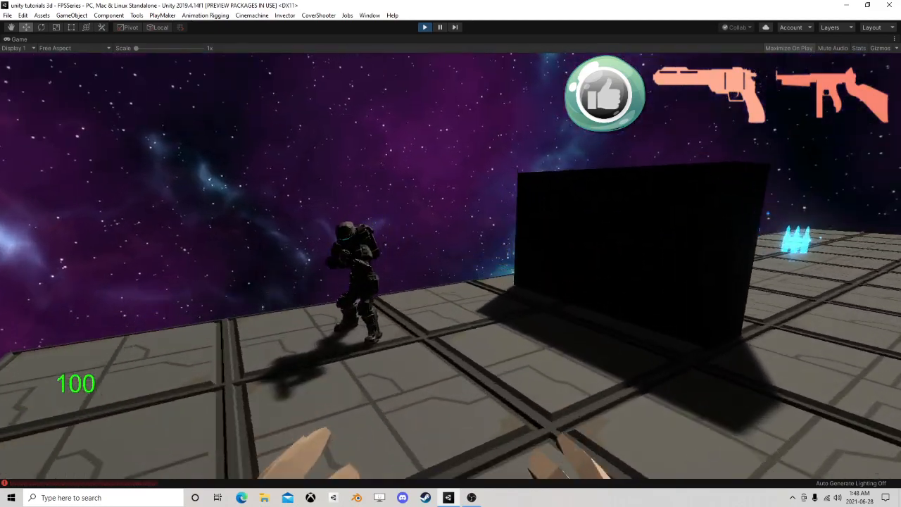
{"action": "key", "text": "d"}
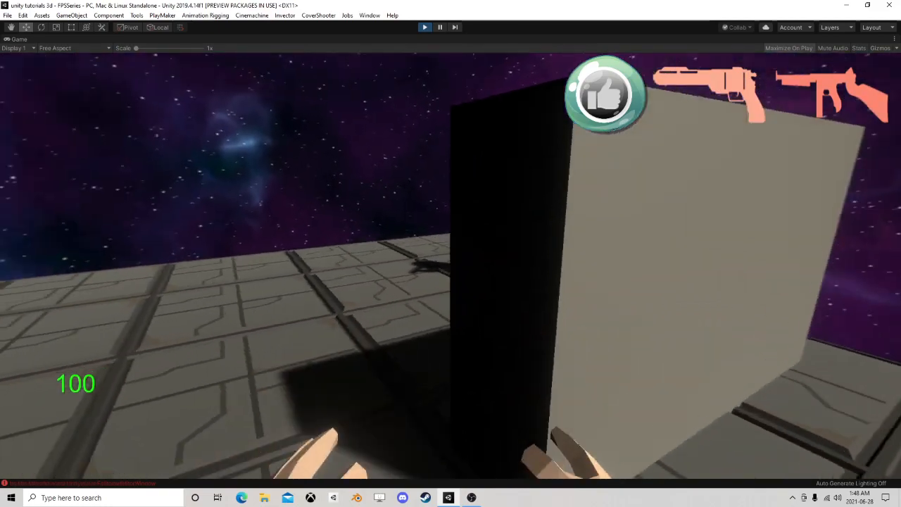
{"action": "key", "text": "s"}
{"action": "key", "text": "Escape"}
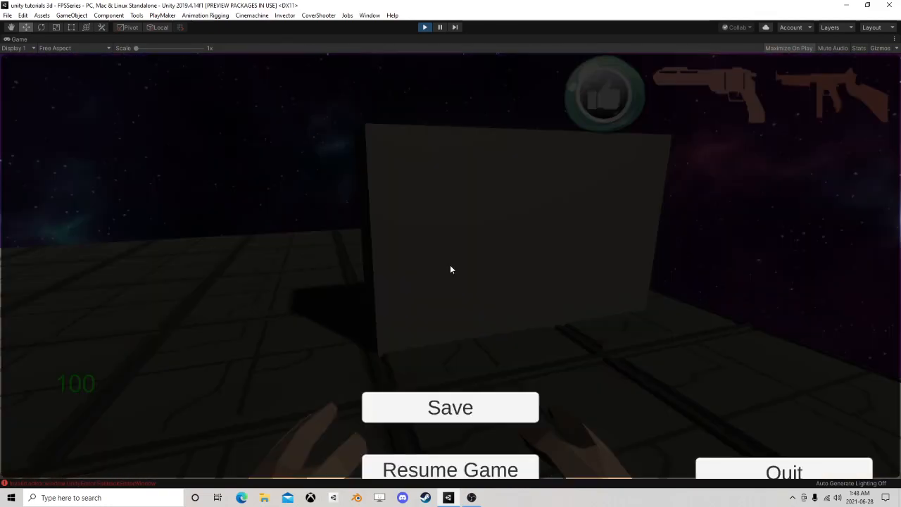
{"action": "left_click", "coordinate": [439, 26]}
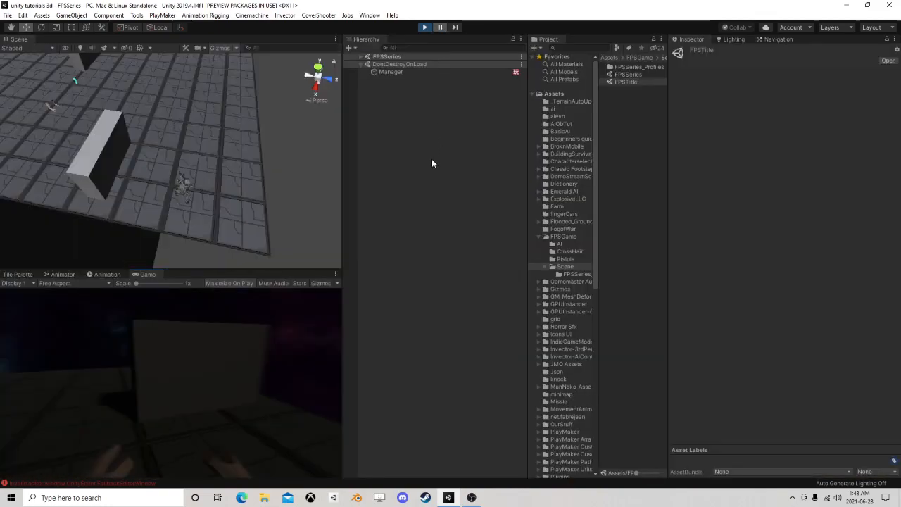
Step: Inspect the ShootAvailable variable in EnemyAI's Shooting FSM while play mode is paused, and close the FSM editor
{"action": "left_click", "coordinate": [361, 57]}
{"action": "left_click", "coordinate": [398, 71]}
{"action": "scroll", "coordinate": [808, 353], "scroll_direction": "down", "scroll_amount": 10}
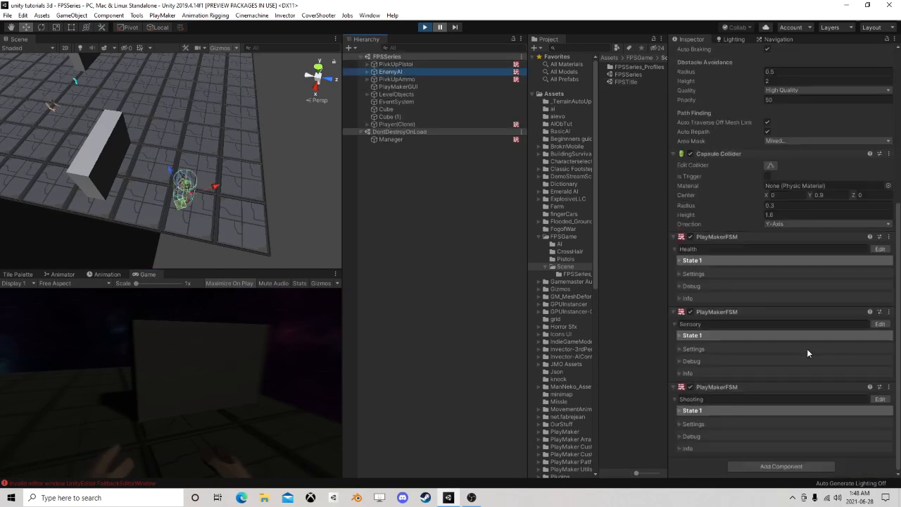
{"action": "left_click", "coordinate": [880, 399]}
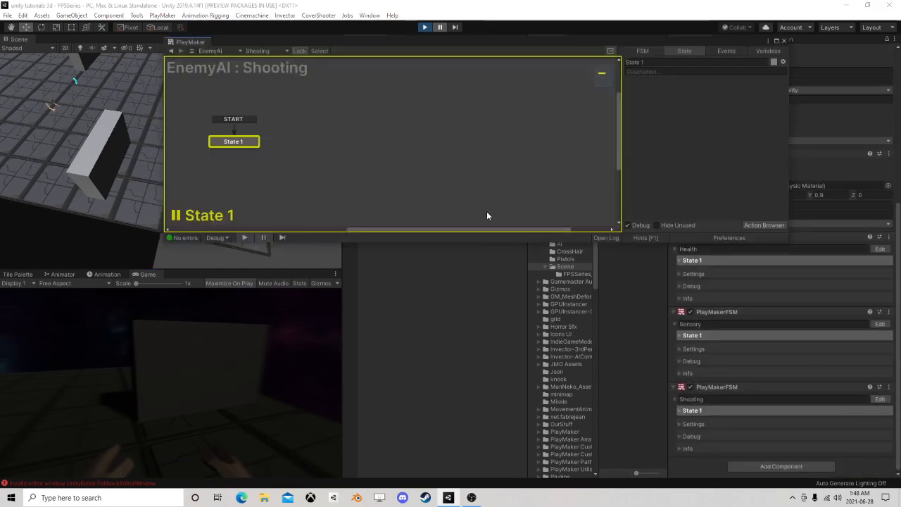
{"action": "left_click", "coordinate": [767, 50]}
{"action": "left_click", "coordinate": [646, 83]}
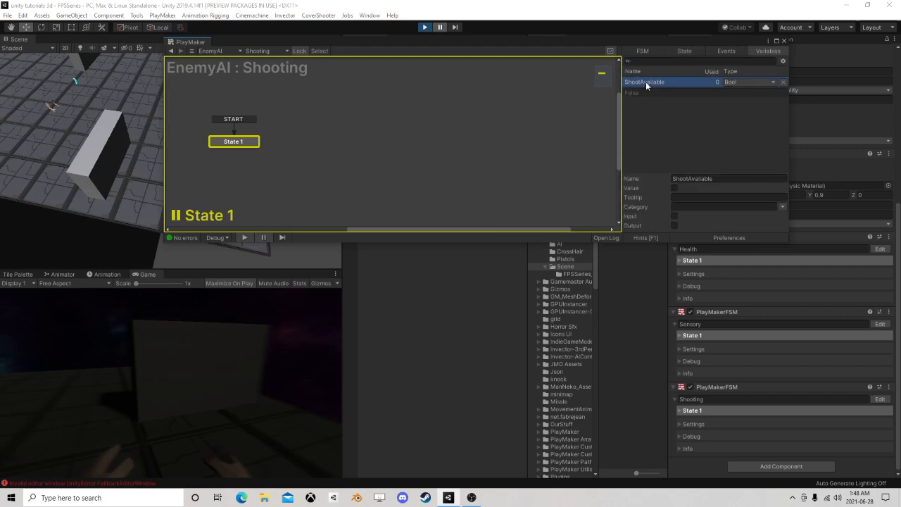
{"action": "left_click", "coordinate": [783, 40]}
Step: Stop play mode, open the FPSSeries scene, and frame EnemyAI and the nearby wall in the Scene view
{"action": "left_click", "coordinate": [425, 26]}
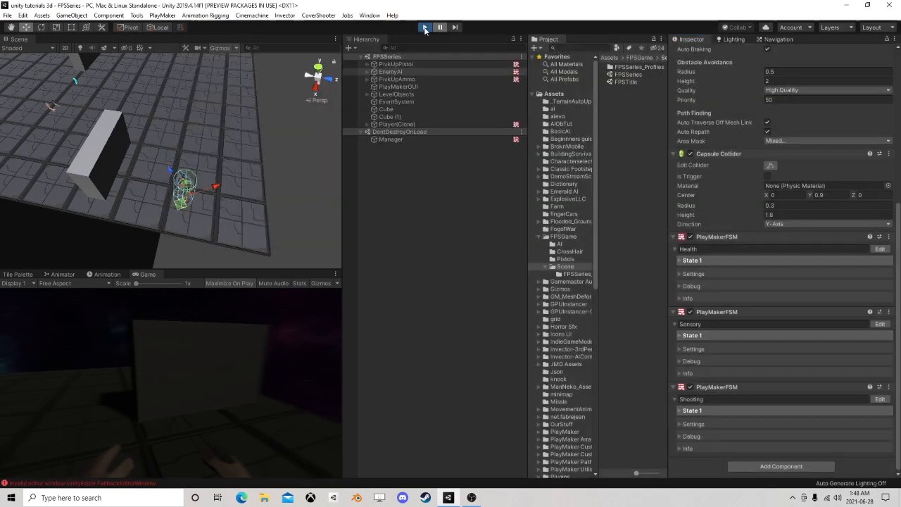
{"action": "double_click", "coordinate": [627, 75]}
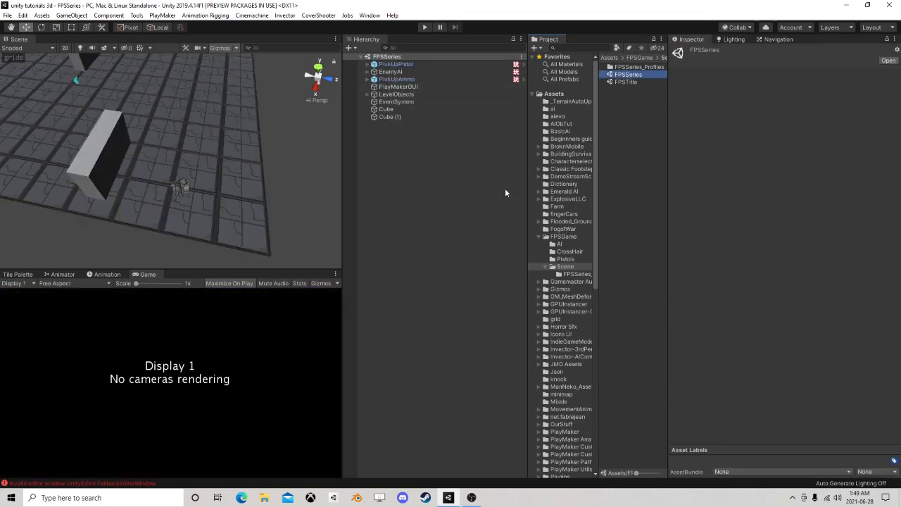
{"action": "double_click", "coordinate": [394, 72]}
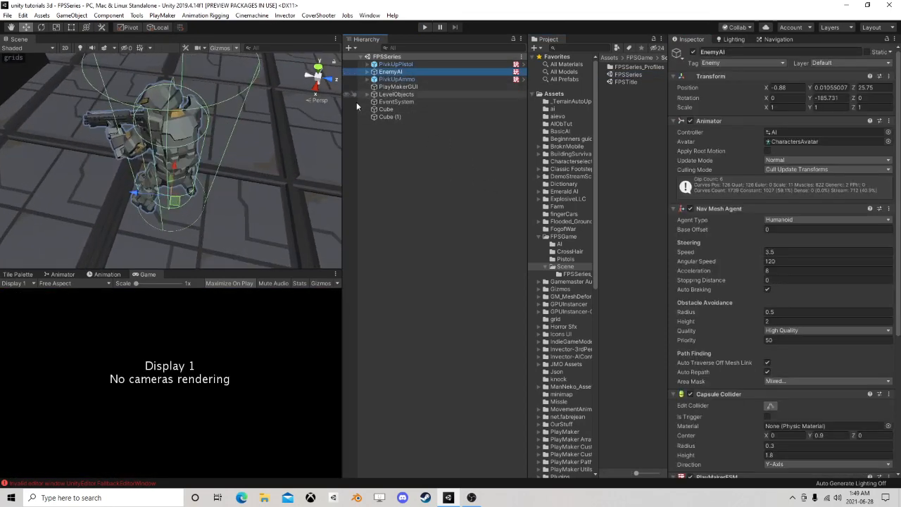
{"action": "scroll", "coordinate": [246, 140], "scroll_direction": "down", "scroll_amount": 10}
{"action": "right_click_drag", "start_coordinate": [246, 140], "coordinate": [51, 149]}
{"action": "middle_click_drag", "start_coordinate": [203, 150], "coordinate": [113, 124]}
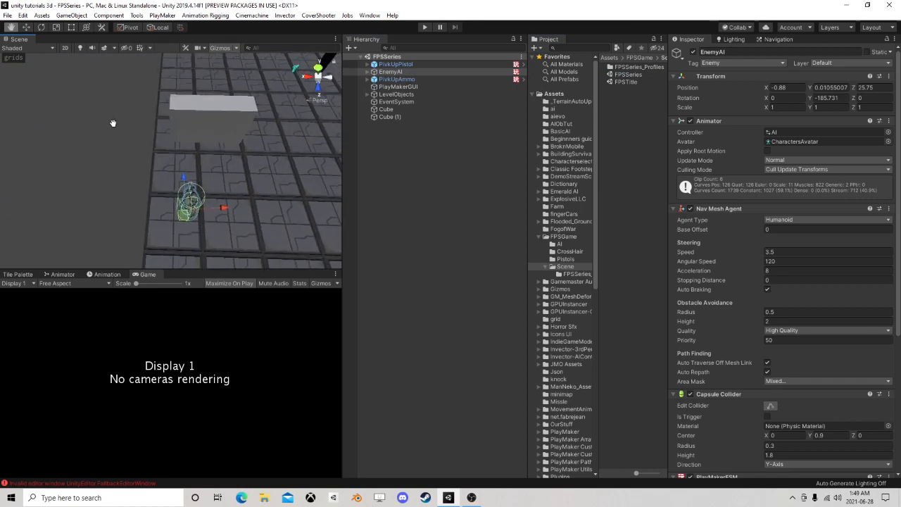
{"action": "right_click_drag", "start_coordinate": [112, 123], "coordinate": [265, 125]}
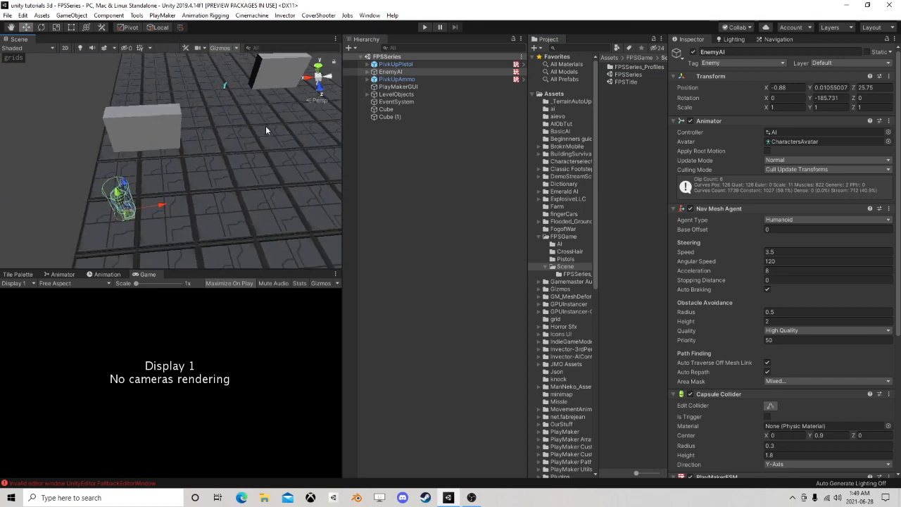
Step: Look over State 1 of EnemyAI's Shooting FSM and close the editor
{"action": "scroll", "coordinate": [775, 317], "scroll_direction": "down", "scroll_amount": 5}
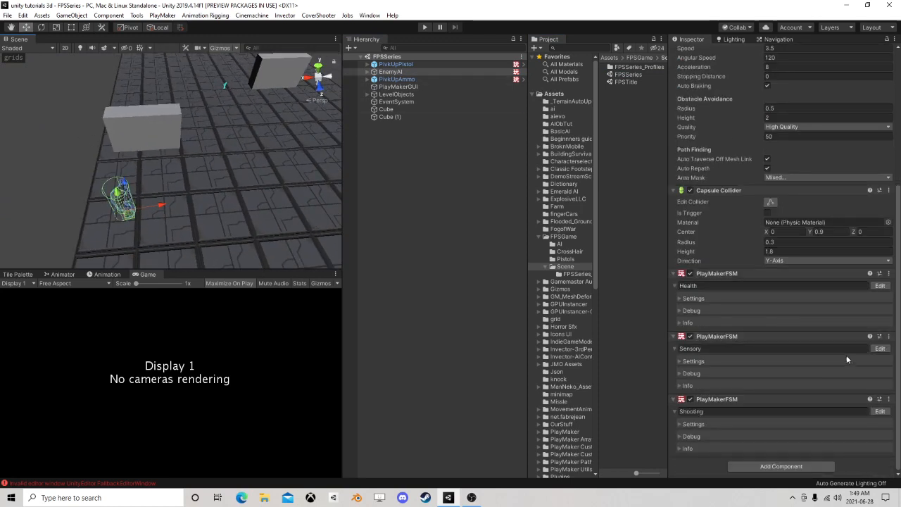
{"action": "left_click", "coordinate": [880, 411]}
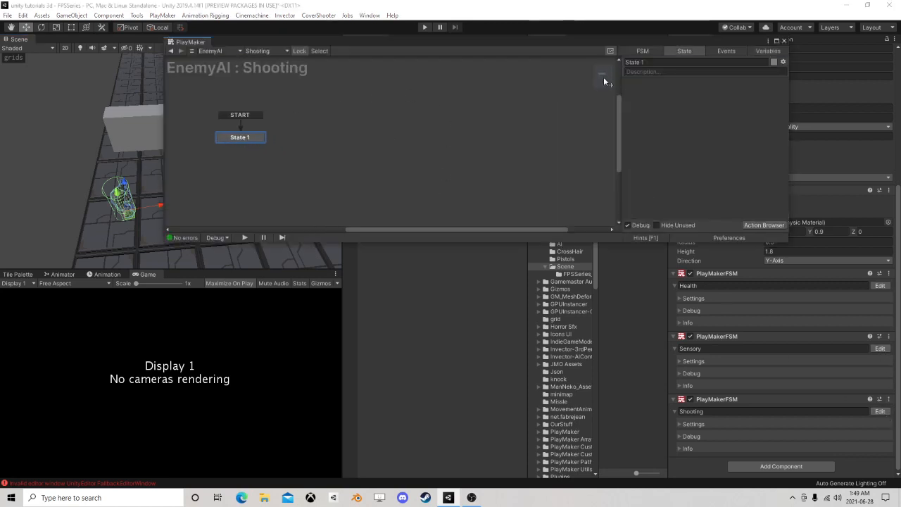
{"action": "left_click", "coordinate": [783, 40]}
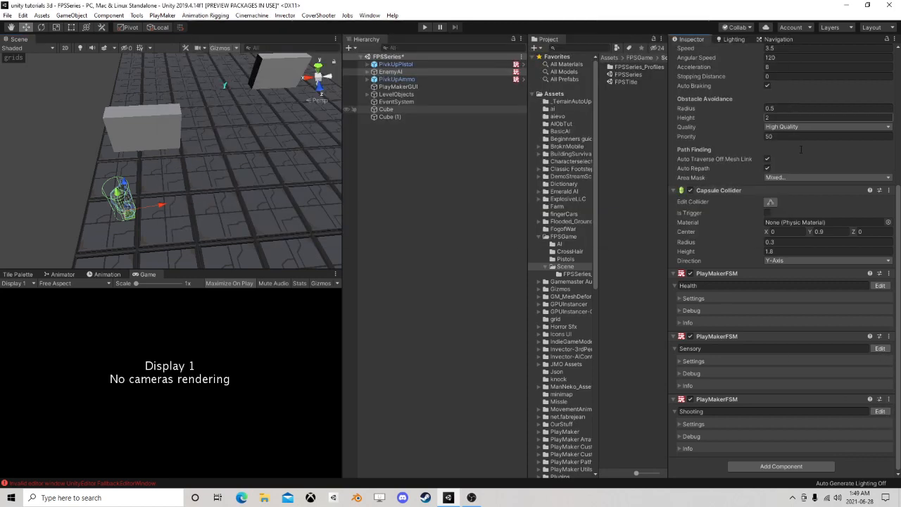
Step: Open EnemyAI's Sensory FSM and tidy the graph by moving State 7 away from State 6 and State 1 beneath State 6
{"action": "left_click", "coordinate": [879, 348]}
{"action": "middle_click_drag", "start_coordinate": [505, 165], "coordinate": [249, 151]}
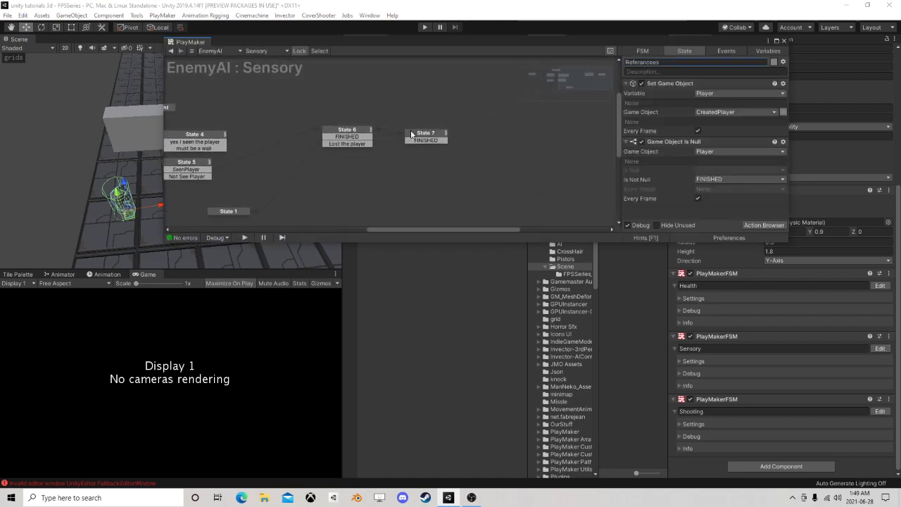
{"action": "left_click_drag", "start_coordinate": [426, 134], "coordinate": [439, 131]}
{"action": "middle_click_drag", "start_coordinate": [337, 184], "coordinate": [385, 160]}
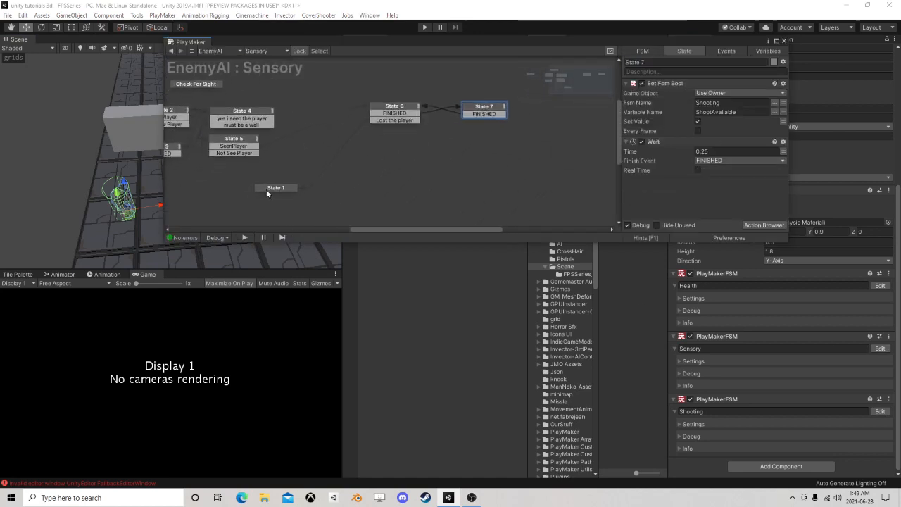
{"action": "left_click_drag", "start_coordinate": [266, 189], "coordinate": [380, 183]}
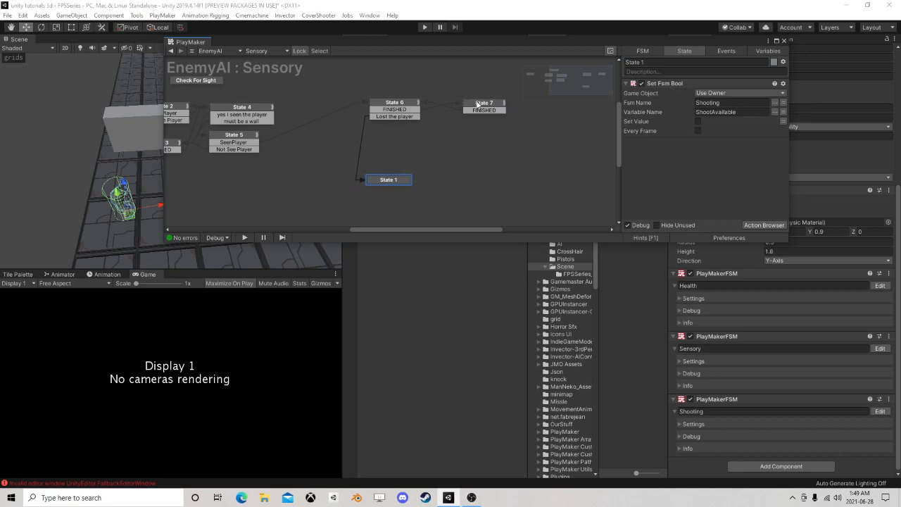
Step: Review the Set Fsm Bool actions for ShootAvailable in State 7 and State 1 of the Sensory FSM, and close the editor
{"action": "left_click", "coordinate": [478, 104]}
{"action": "middle_click_drag", "start_coordinate": [477, 113], "coordinate": [455, 126]}
{"action": "mouse_move", "coordinate": [459, 118]}
{"action": "left_mouse_down"}
{"action": "mouse_move", "coordinate": [496, 115]}
{"action": "mouse_move", "coordinate": [457, 122]}
{"action": "left_mouse_up"}
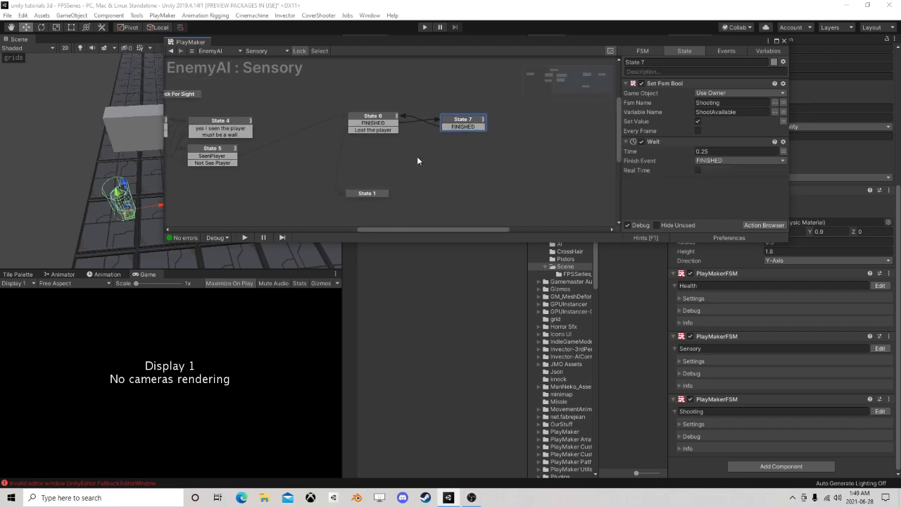
{"action": "middle_click_drag", "start_coordinate": [425, 163], "coordinate": [461, 134]}
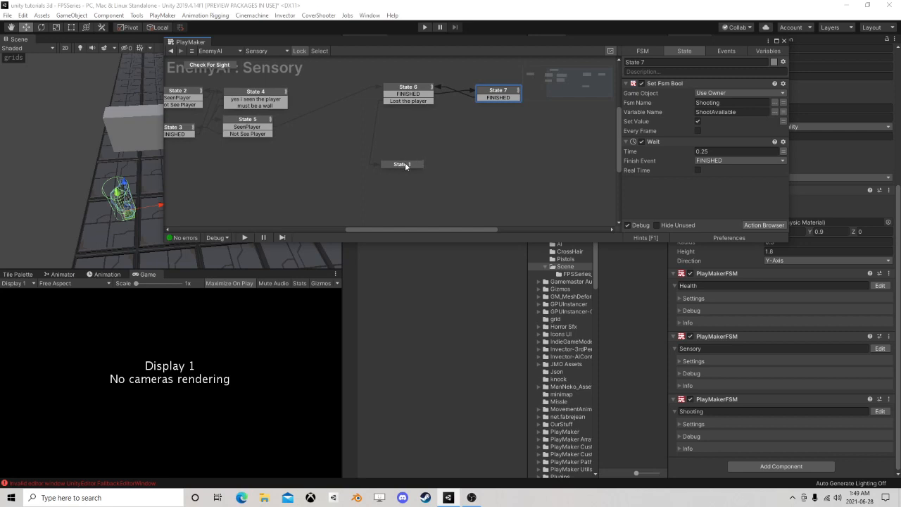
{"action": "left_click_drag", "start_coordinate": [404, 166], "coordinate": [403, 171]}
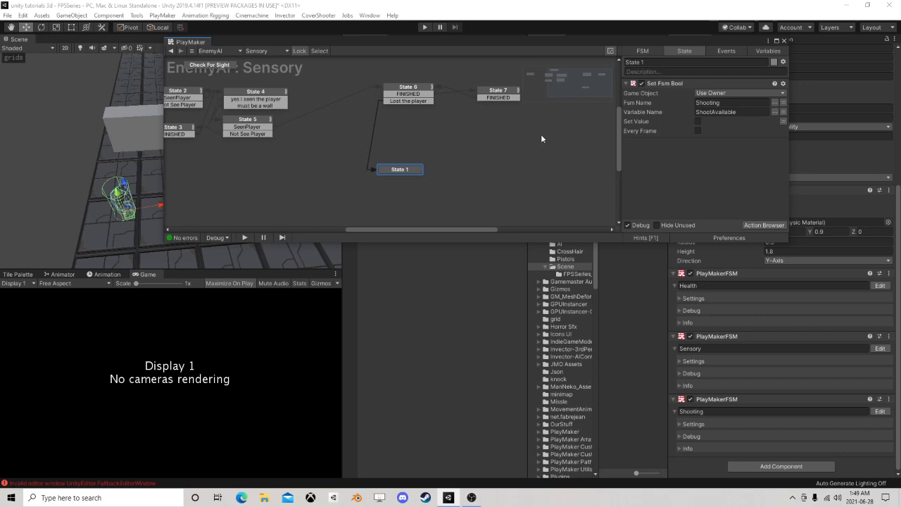
{"action": "left_click", "coordinate": [783, 40]}
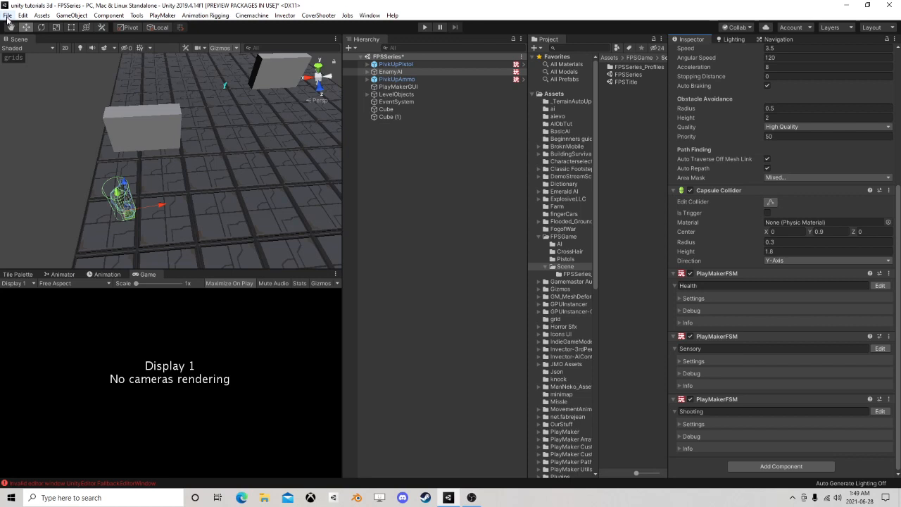
{"action": "left_click", "coordinate": [472, 497]}
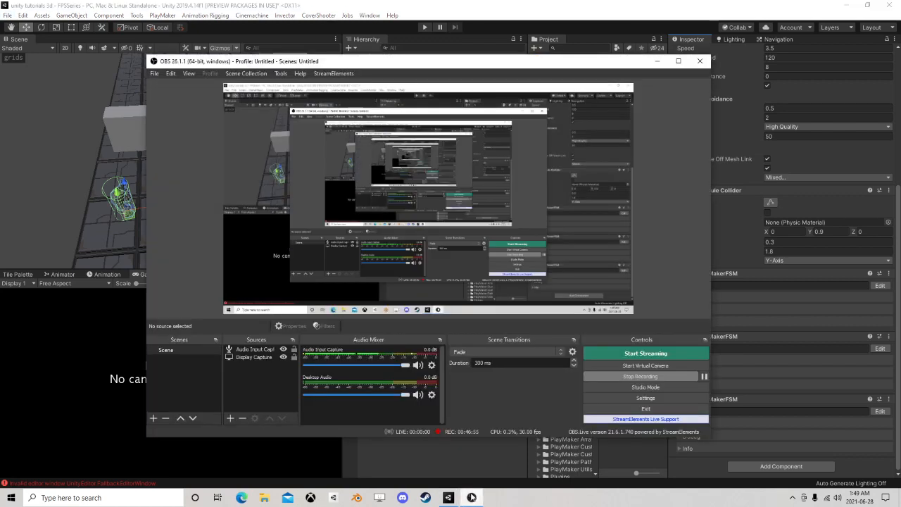
{"action": "left_click", "coordinate": [472, 497]}
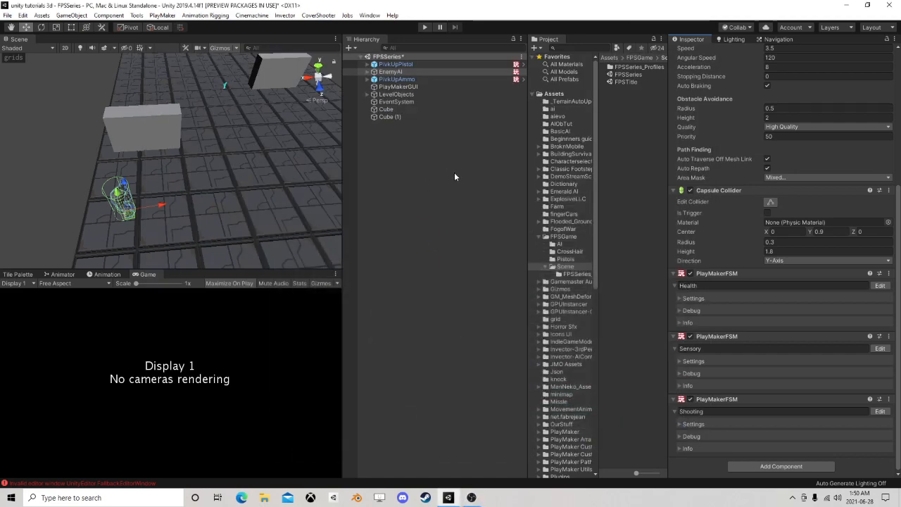
{"action": "middle_click_drag", "start_coordinate": [255, 128], "coordinate": [197, 140]}
{"action": "left_click_drag", "start_coordinate": [306, 154], "coordinate": [159, 153], "text": "alt"}
{"action": "middle_click_drag", "start_coordinate": [250, 158], "coordinate": [252, 177]}
{"action": "scroll", "coordinate": [153, 175], "scroll_direction": "up", "scroll_amount": 8}
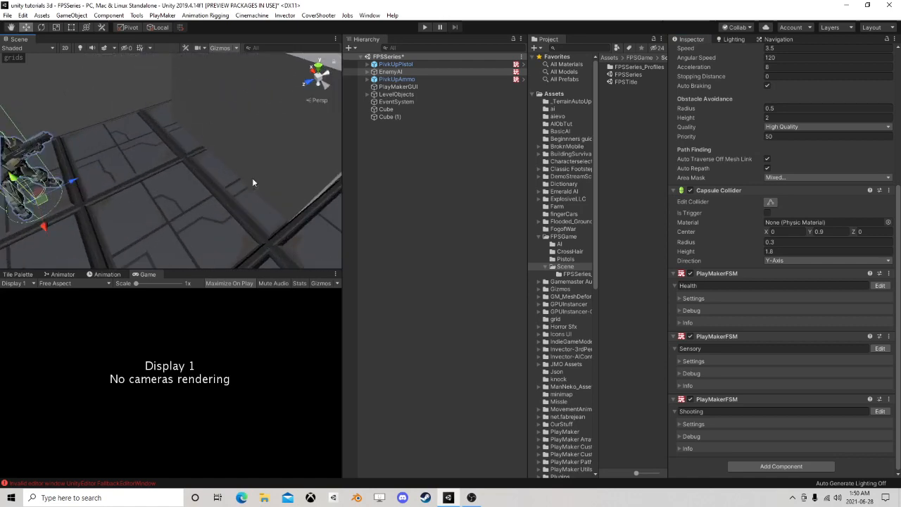
{"action": "key", "text": "f"}
{"action": "scroll", "coordinate": [279, 154], "scroll_direction": "down", "scroll_amount": 6}
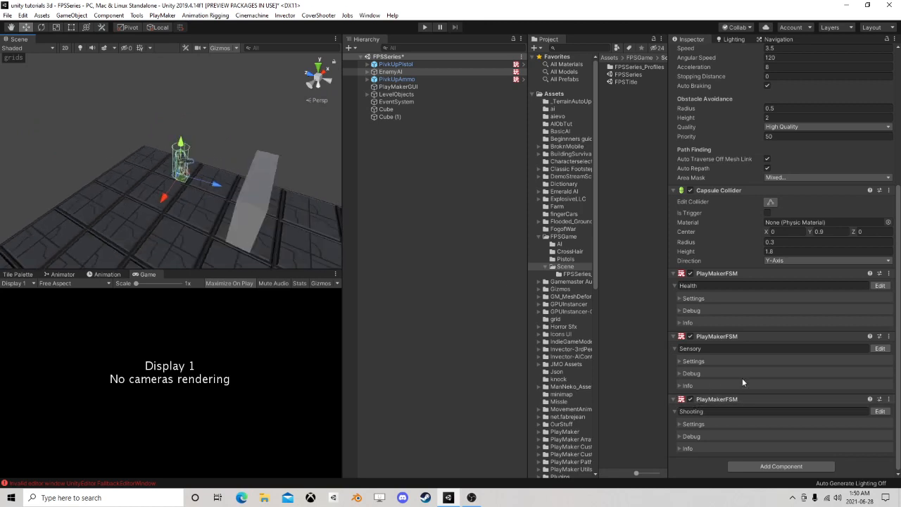
{"action": "scroll", "coordinate": [183, 176], "scroll_direction": "down", "scroll_amount": 2}
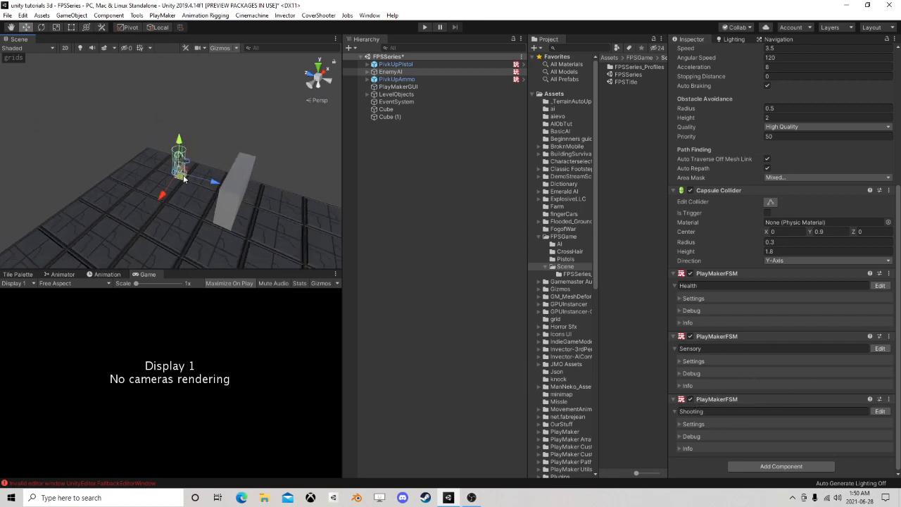
{"action": "mouse_move", "coordinate": [179, 181]}
{"action": "left_mouse_down"}
{"action": "mouse_move", "coordinate": [136, 243]}
{"action": "mouse_move", "coordinate": [116, 204]}
{"action": "mouse_move", "coordinate": [176, 163]}
{"action": "mouse_move", "coordinate": [169, 175]}
{"action": "left_mouse_up"}
{"action": "right_click_drag", "start_coordinate": [169, 176], "coordinate": [275, 206]}
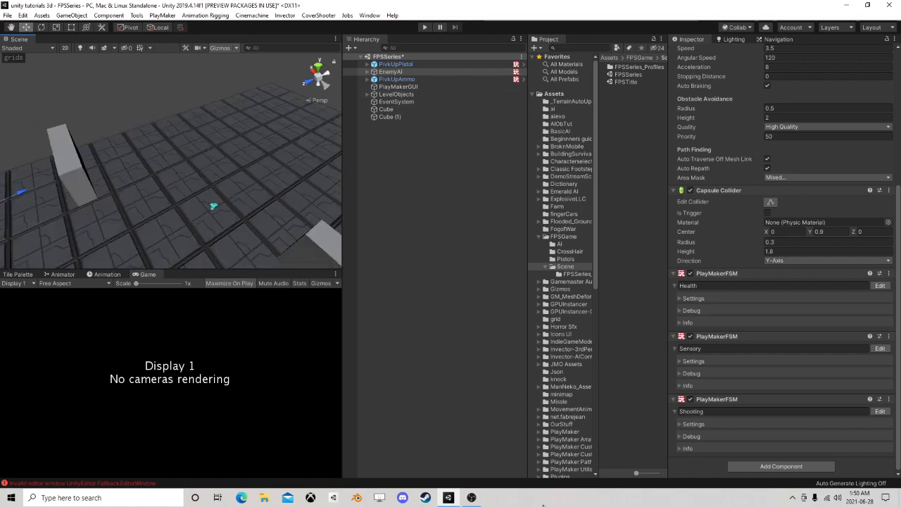
{"action": "left_click", "coordinate": [471, 497]}
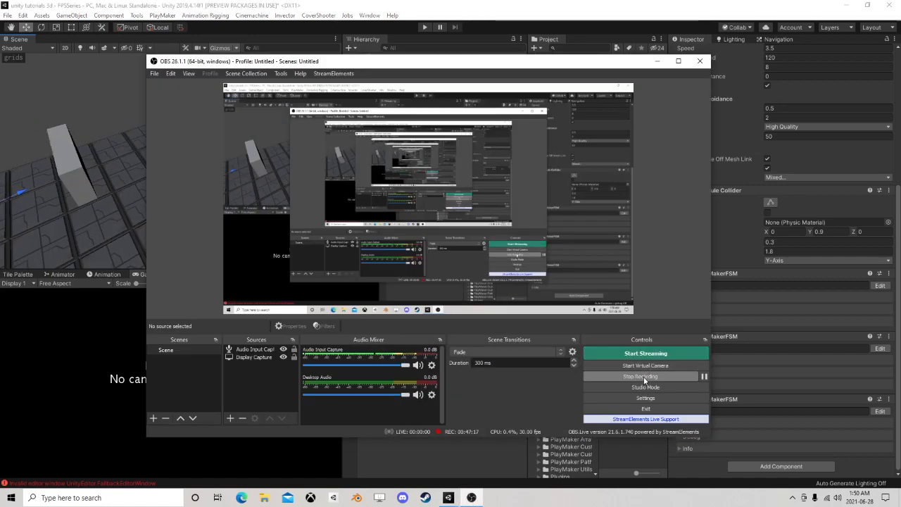